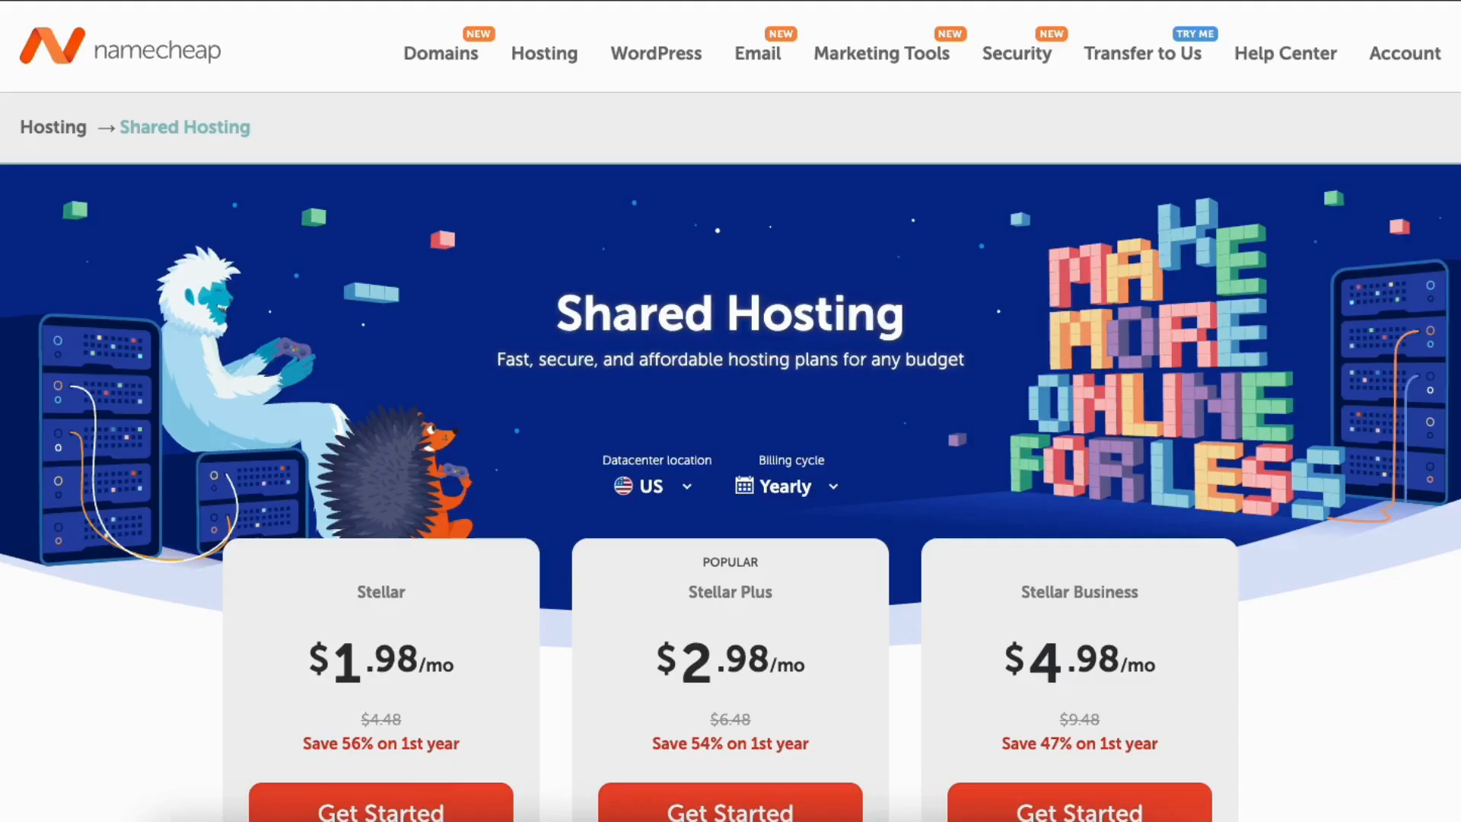
Switch the Shared Hosting billing cycle to 2 Years and review the datacenter location choices.
scroll(730, 411, down, 9)
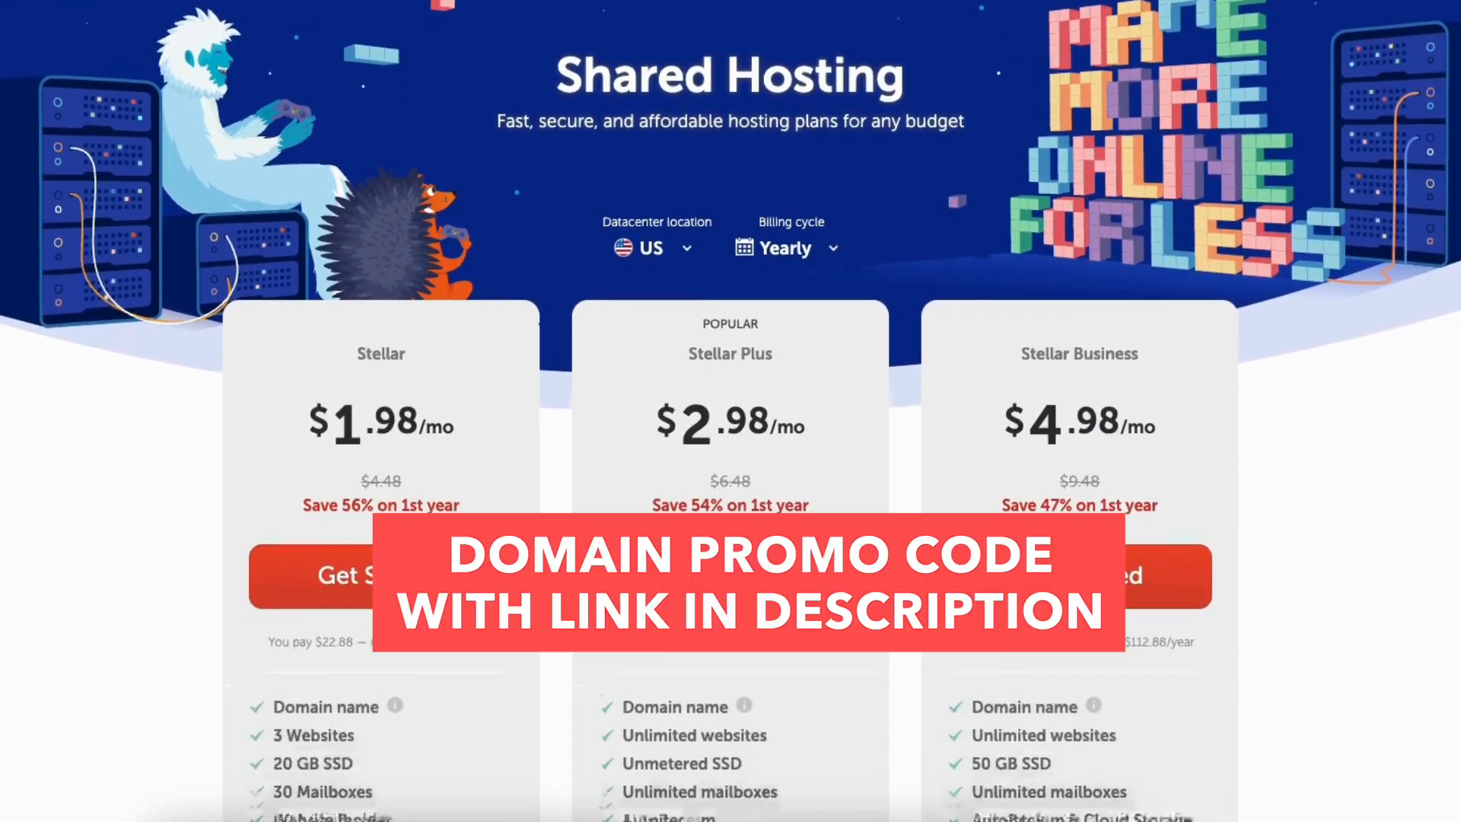
scroll(730, 411, down, 15)
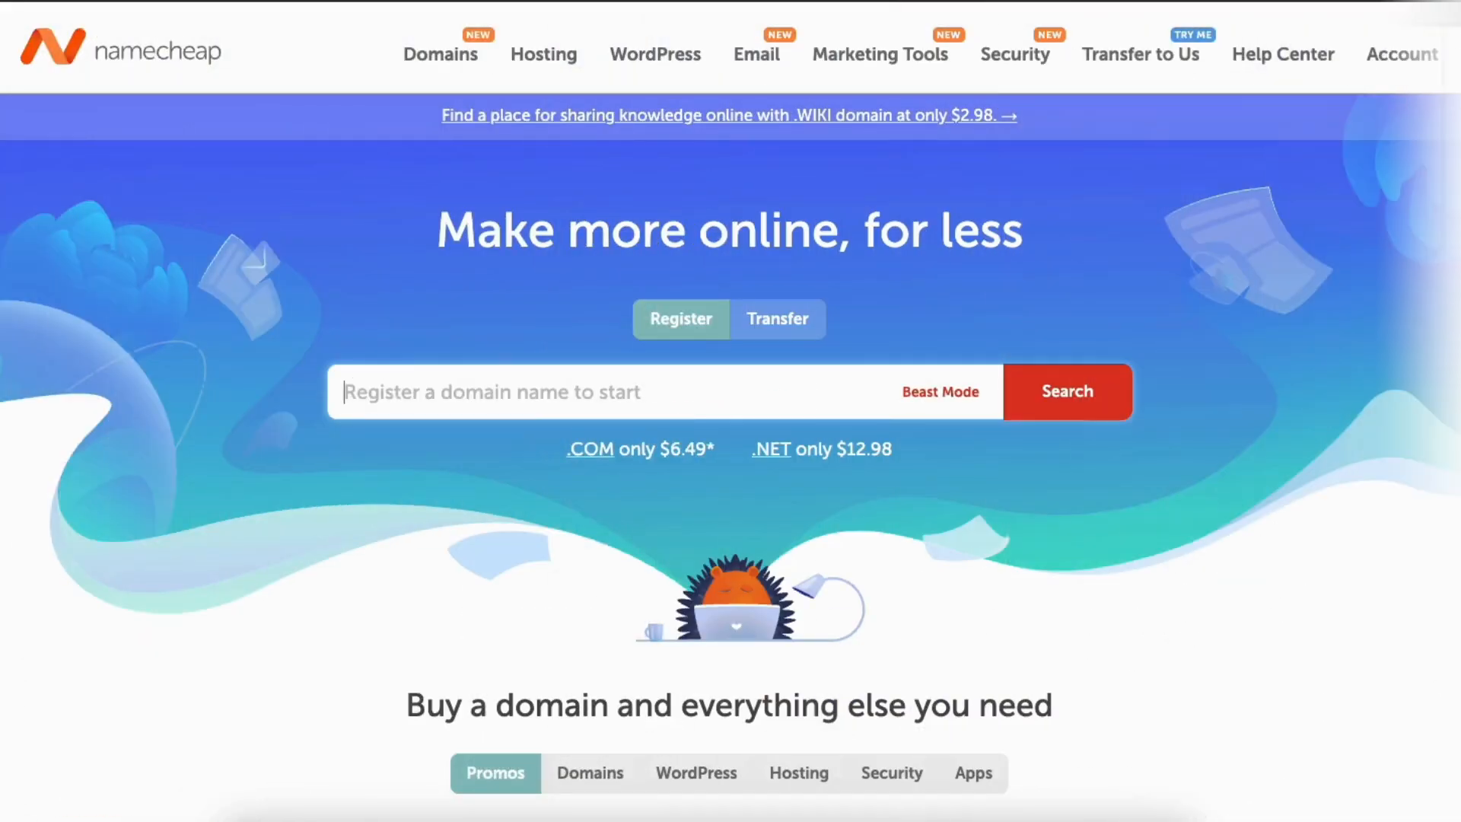
scroll(730, 410, down, 13)
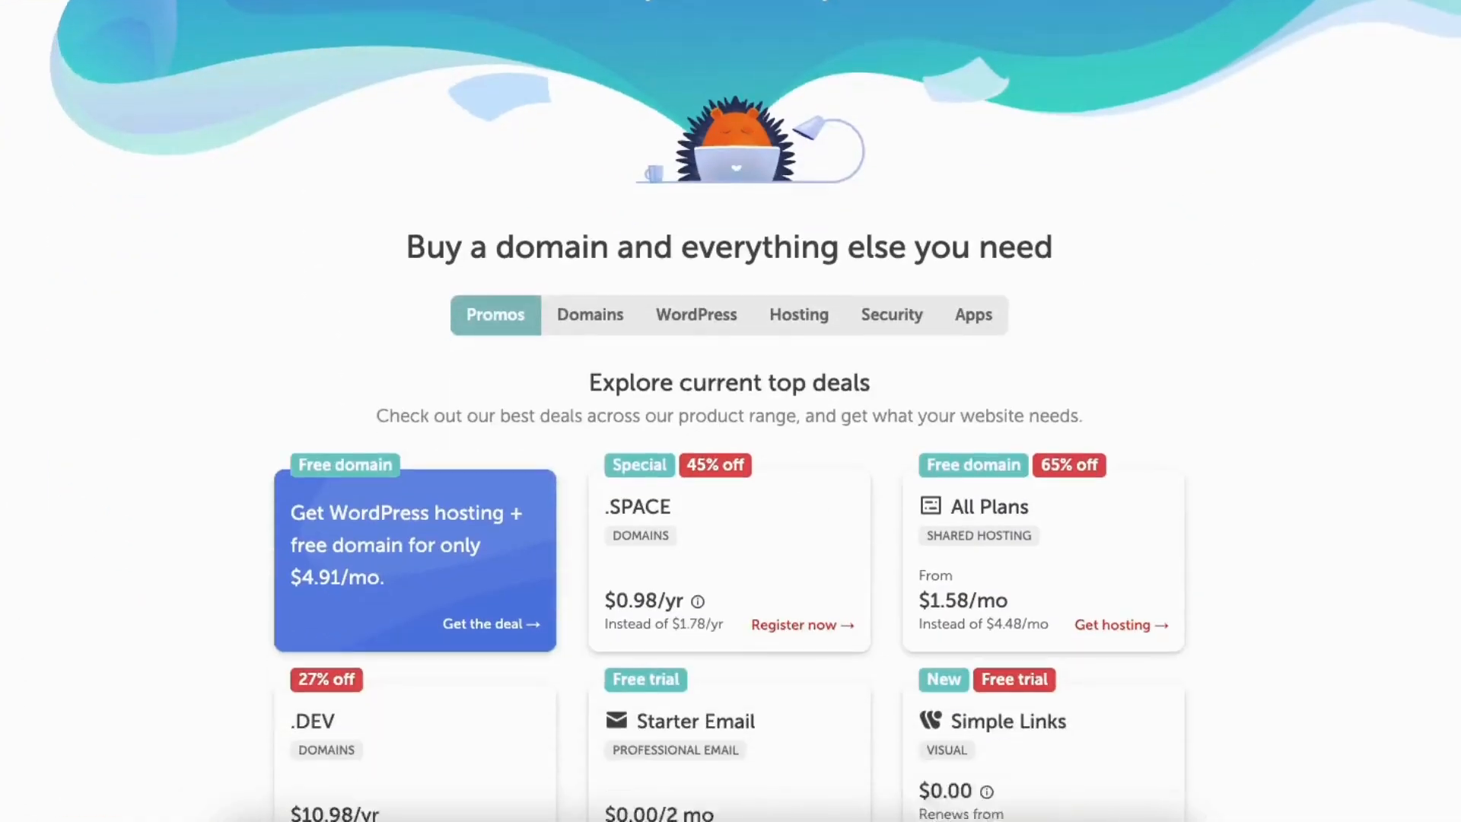
scroll(730, 410, down, 15)
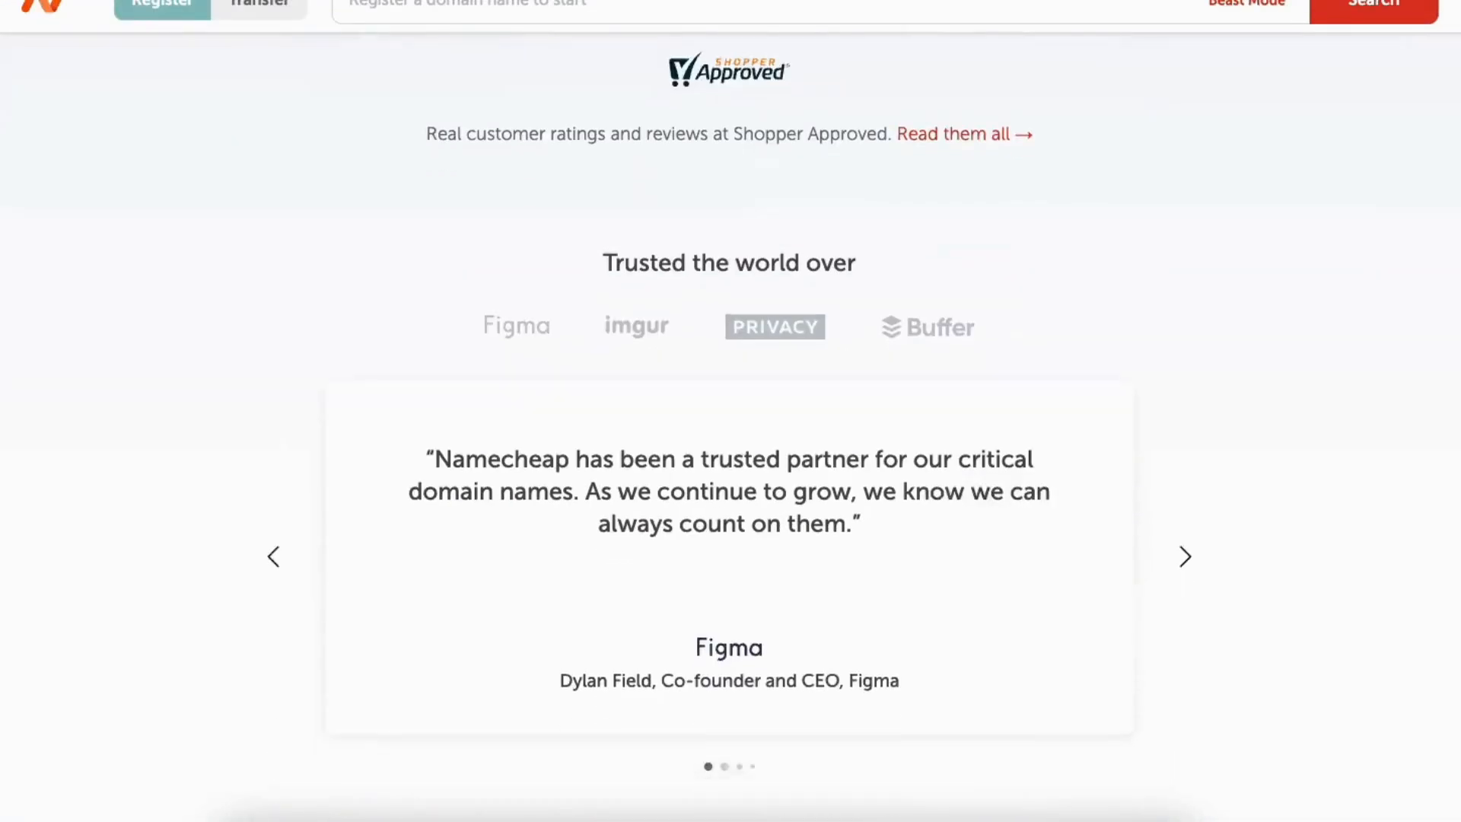
scroll(731, 411, down, 15)
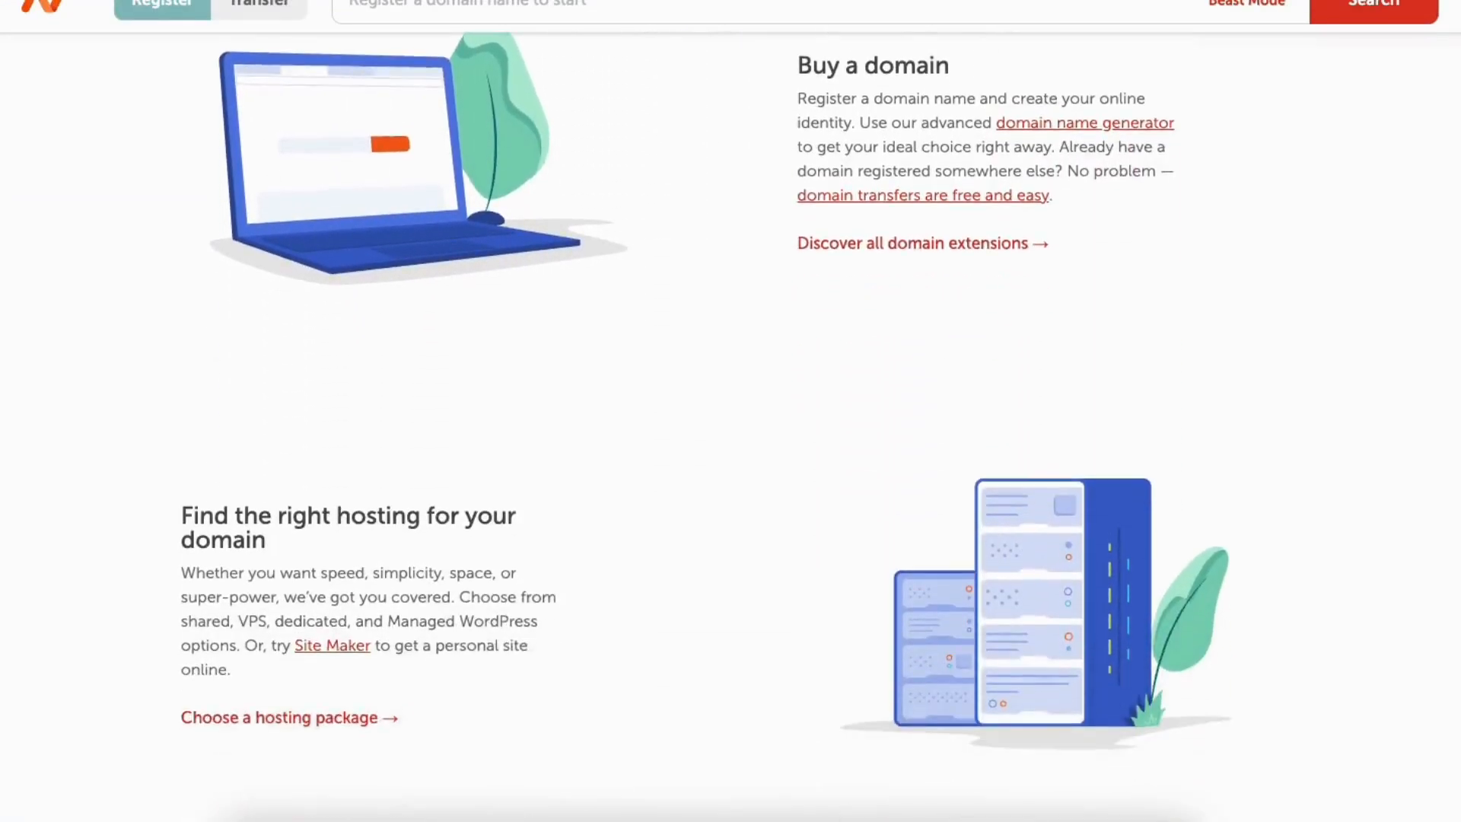
scroll(730, 411, down, 3)
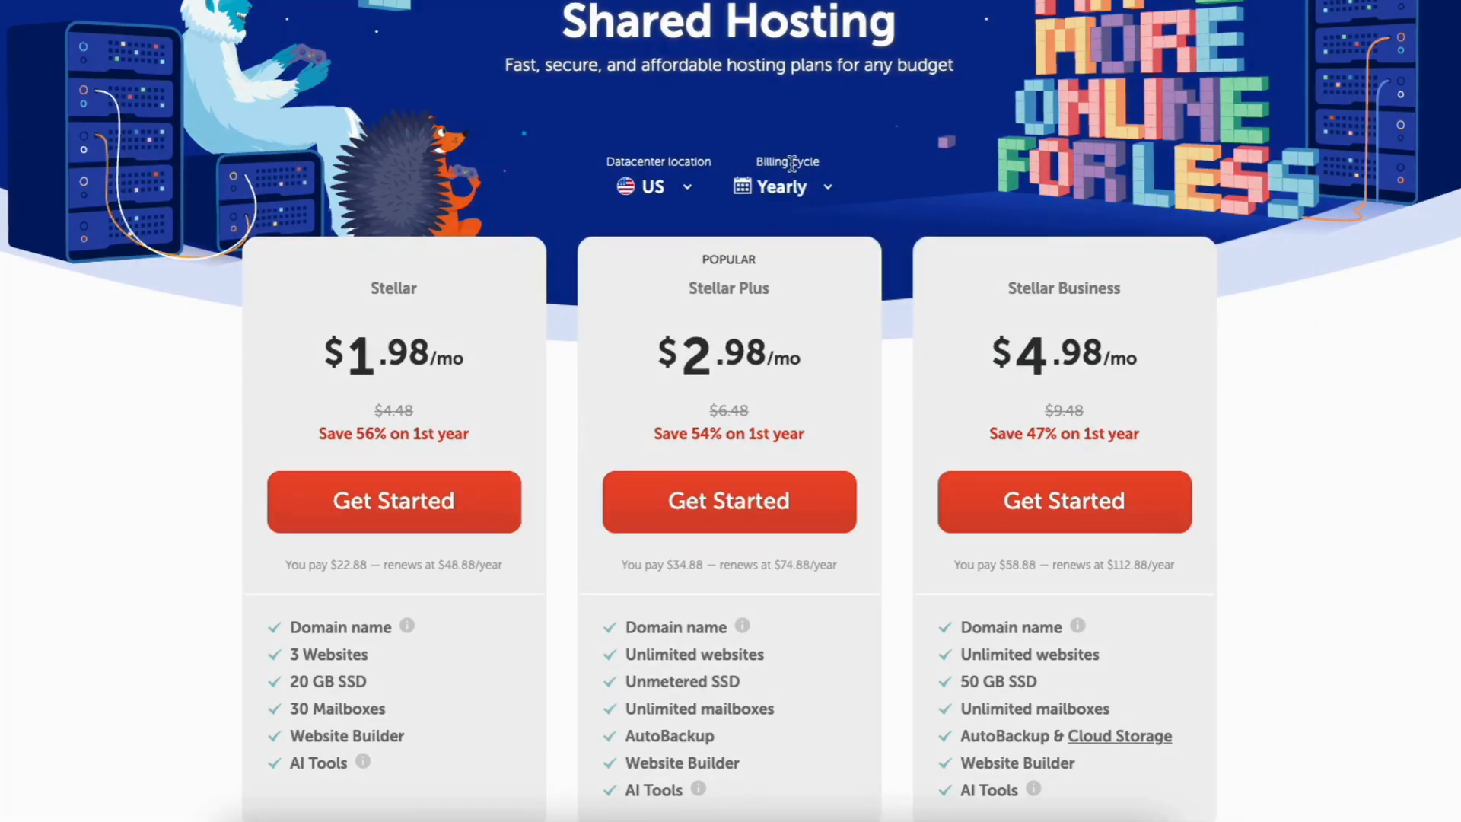
click(803, 190)
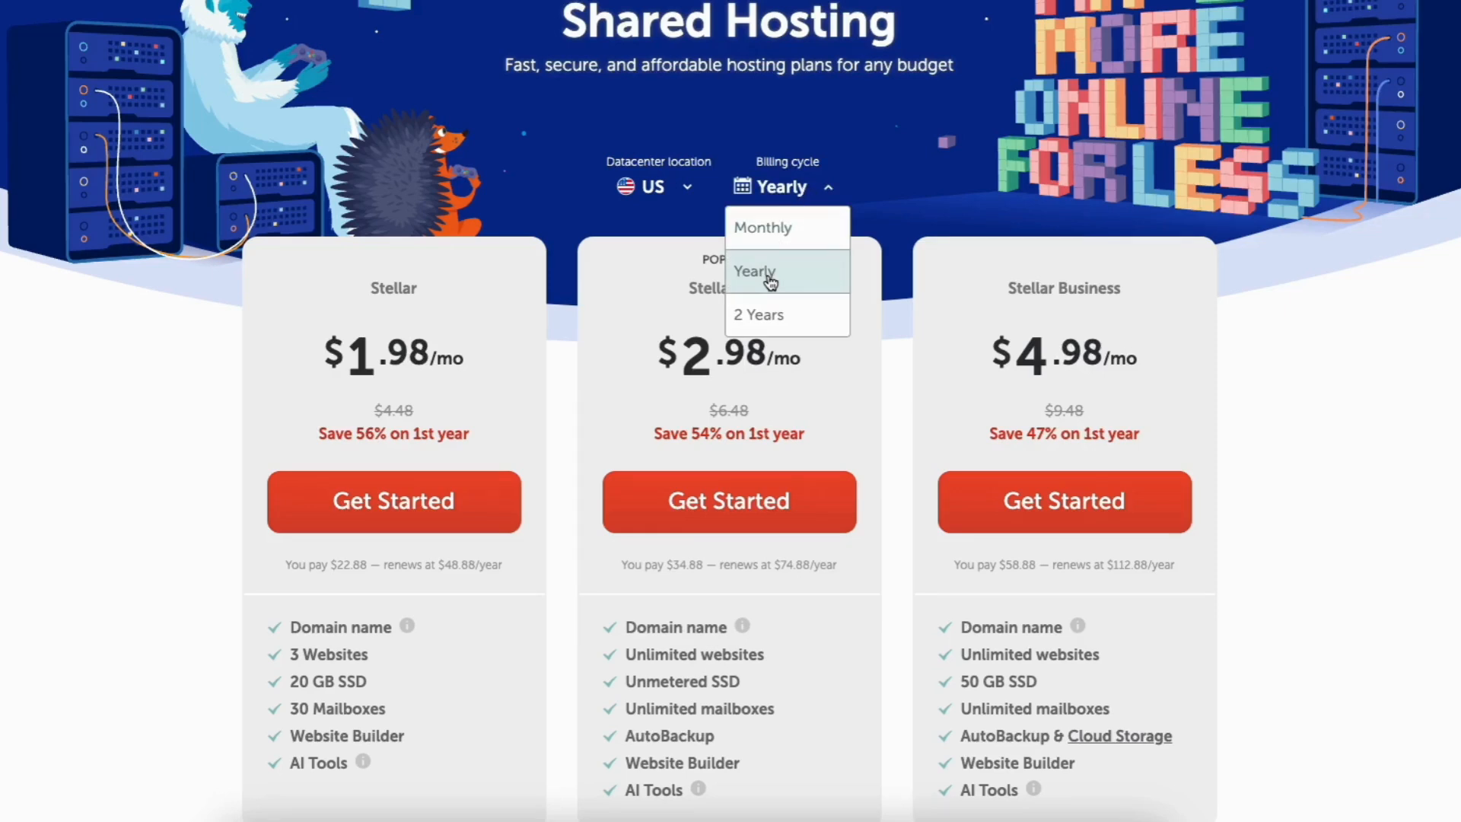
click(775, 234)
scroll(774, 234, down, 2)
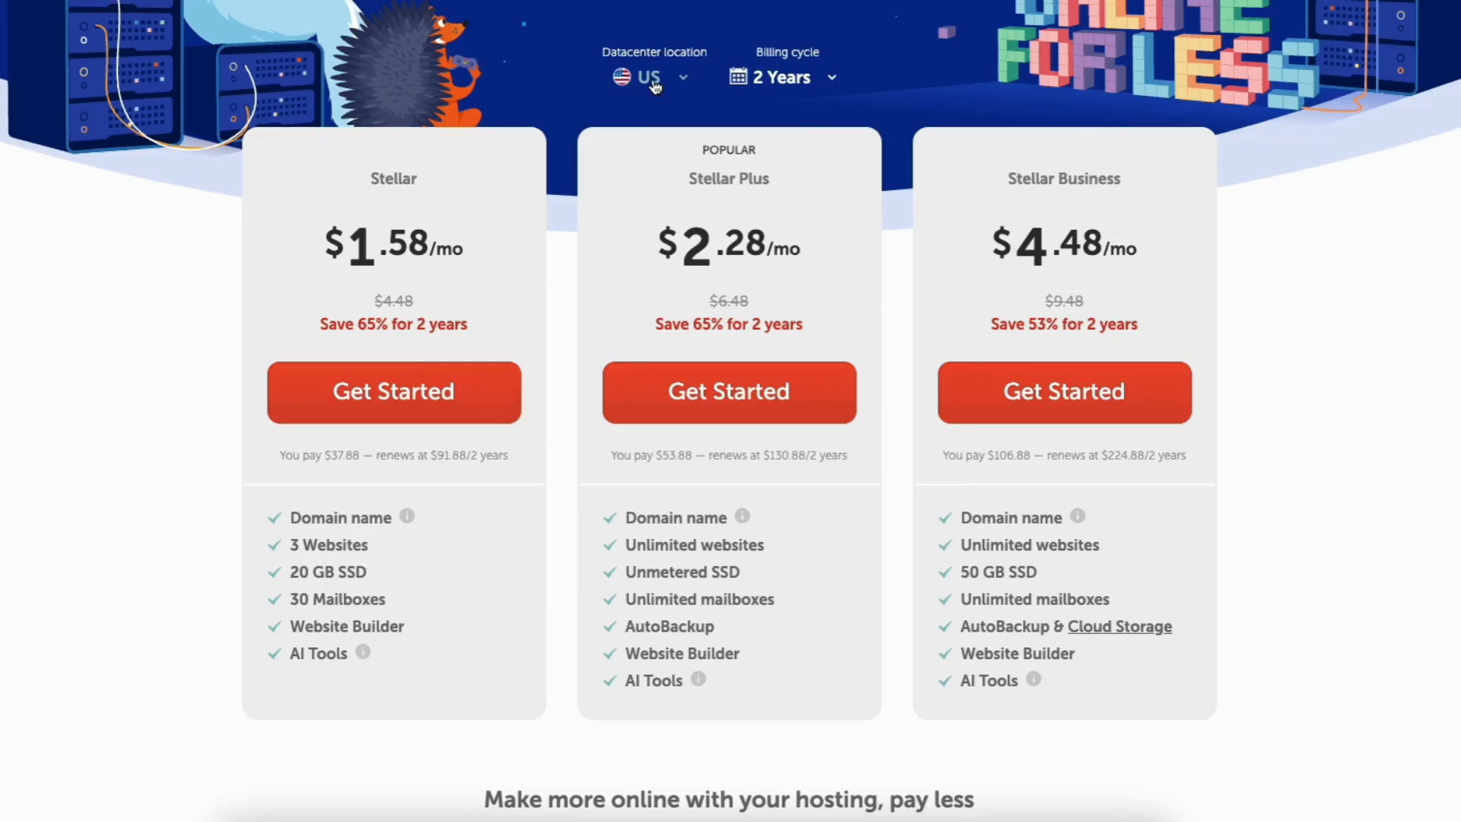
click(654, 85)
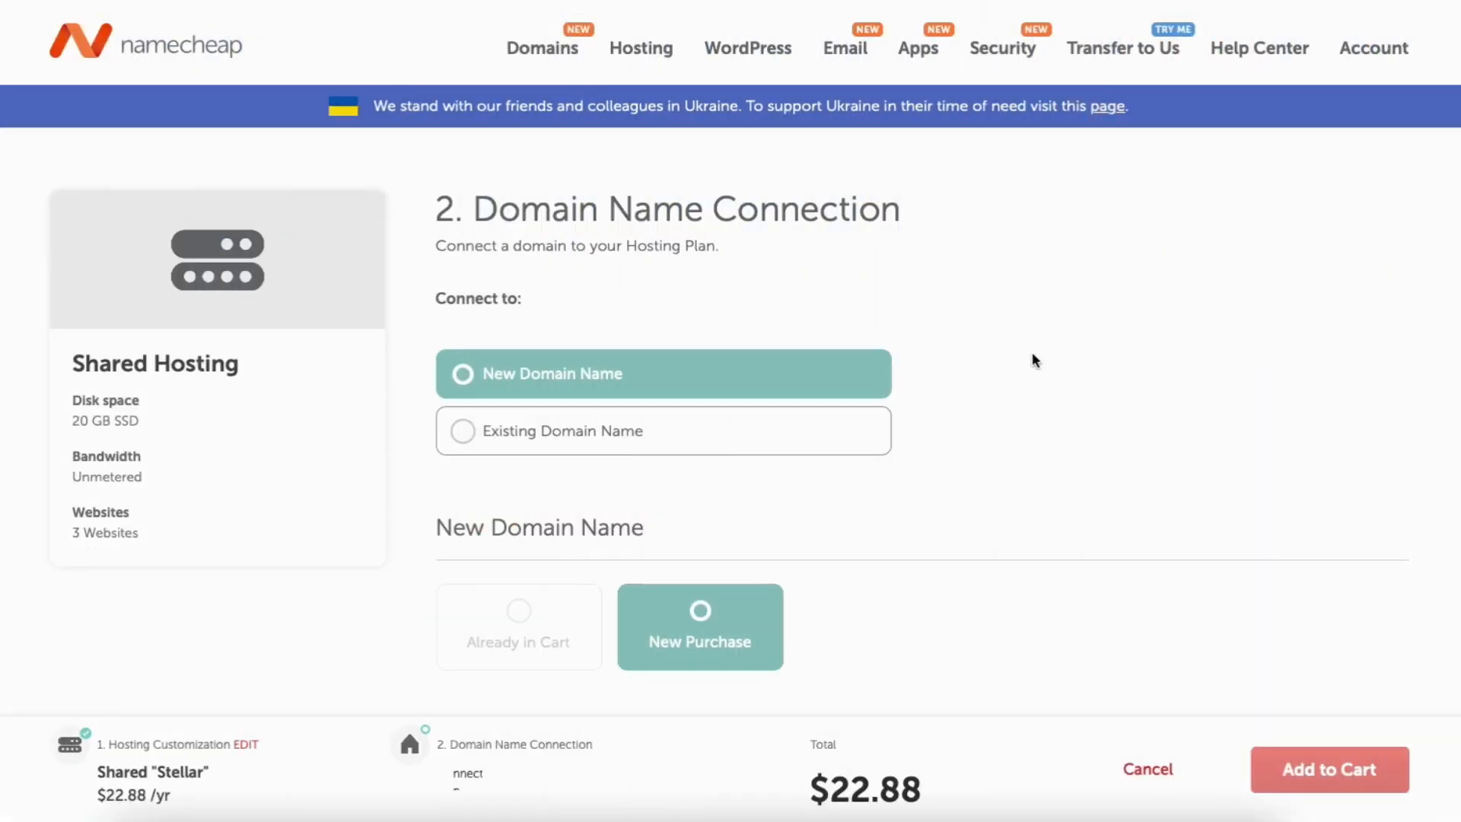
Choose New Domain Name and search for testsite465.com for the Stellar plan.
click(464, 440)
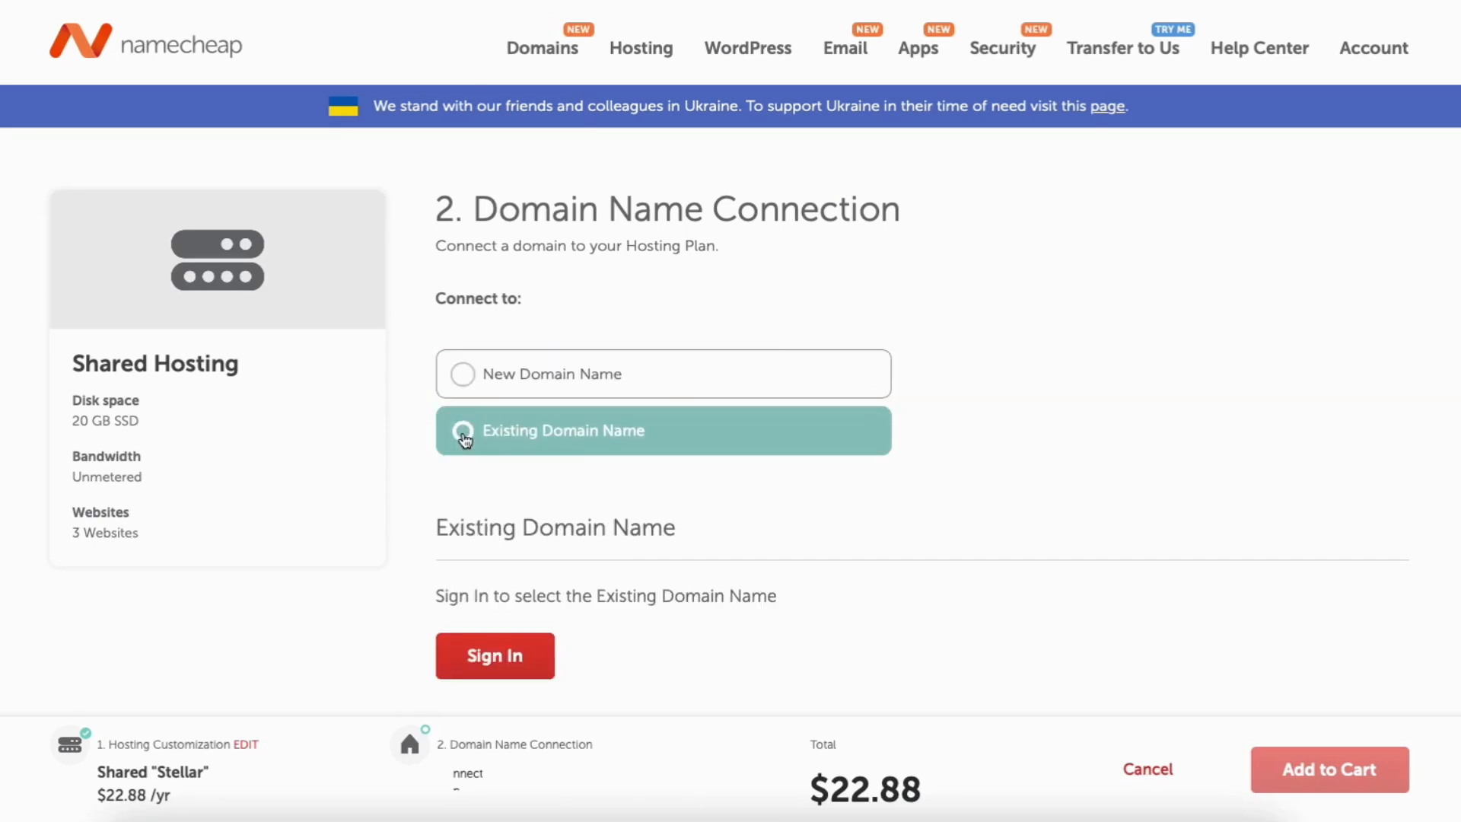
click(465, 376)
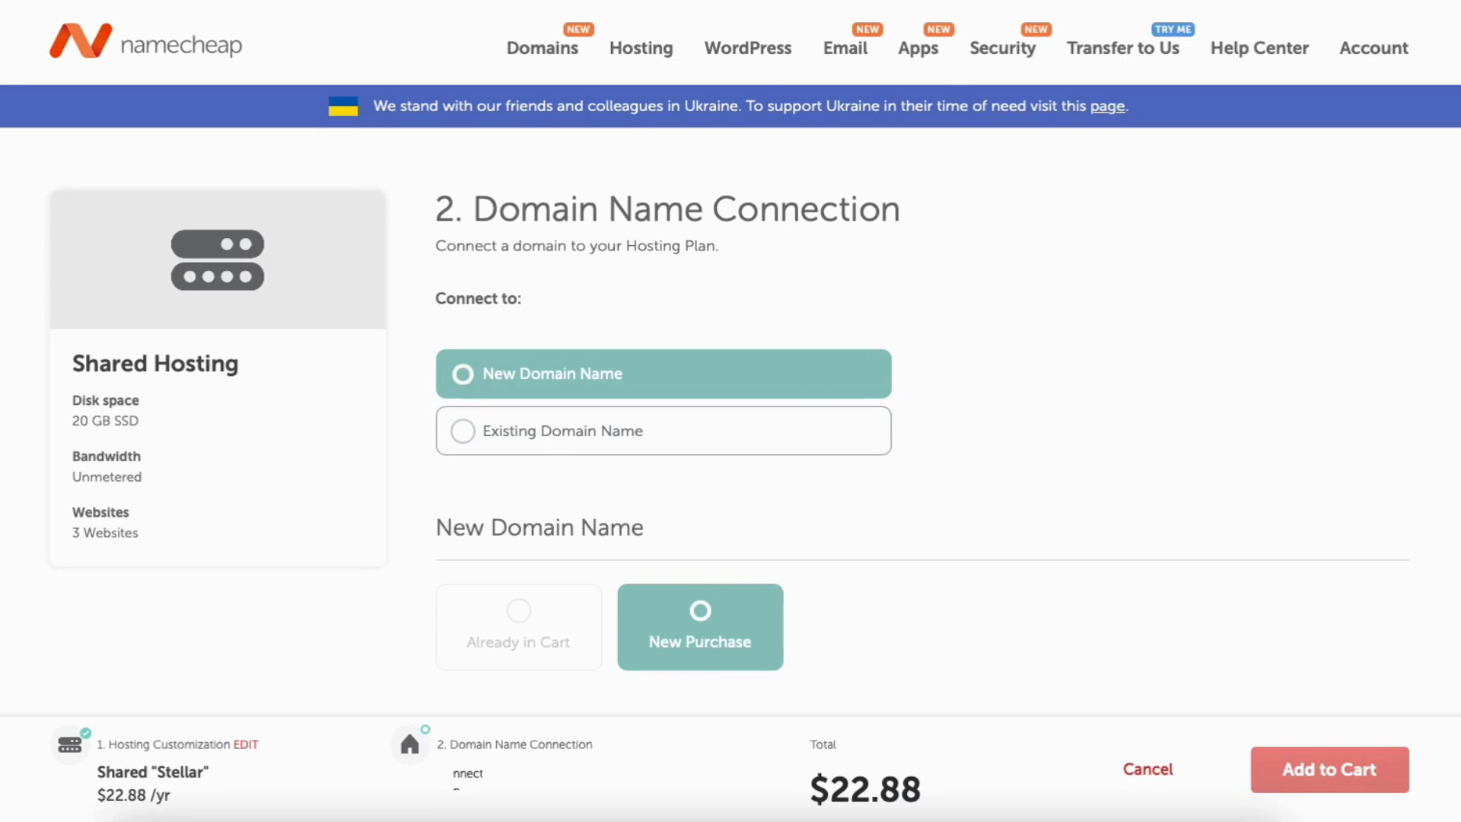
scroll(582, 433, down, 5)
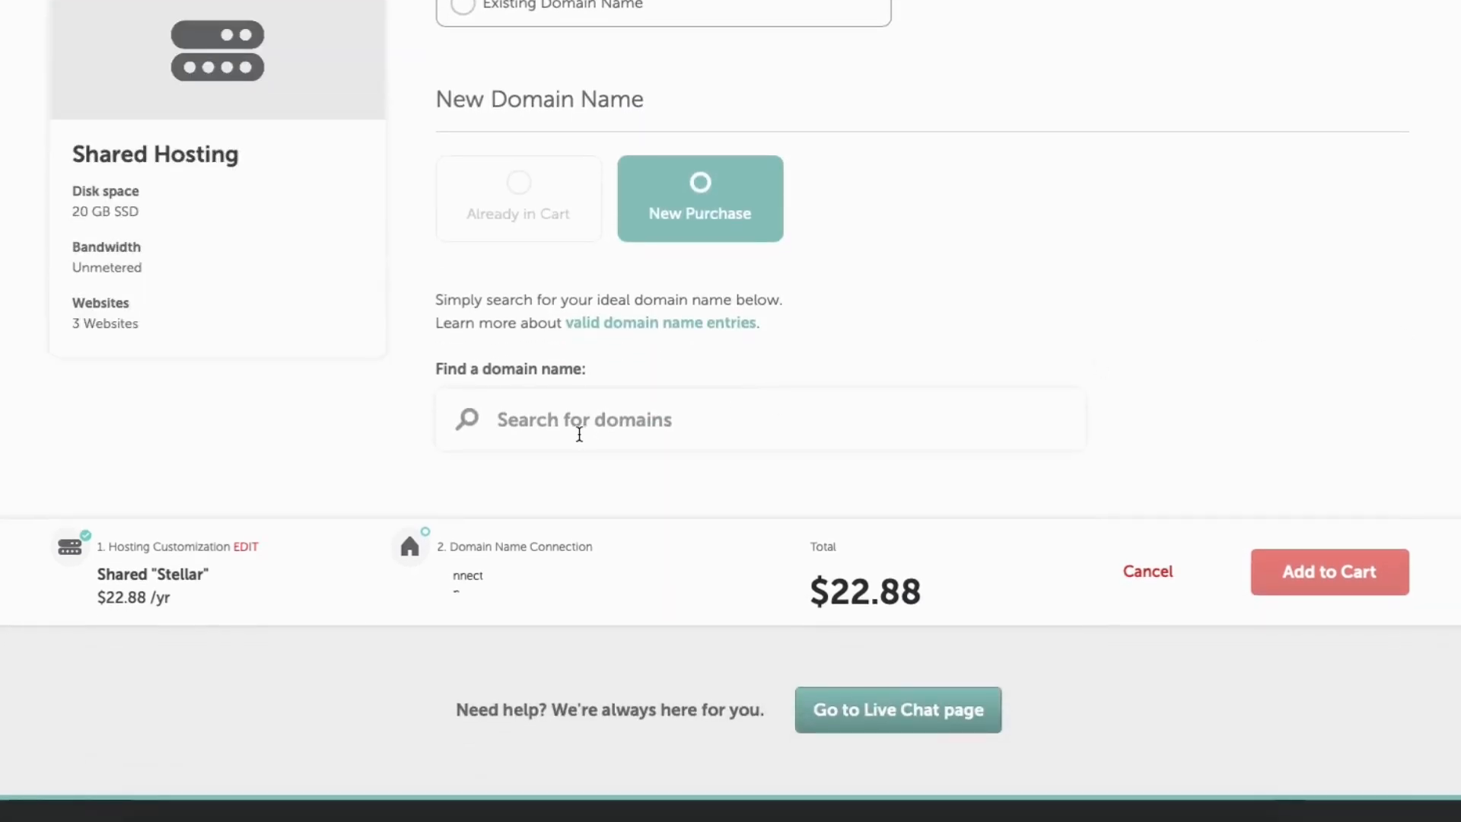
click(571, 420)
text(testsite)
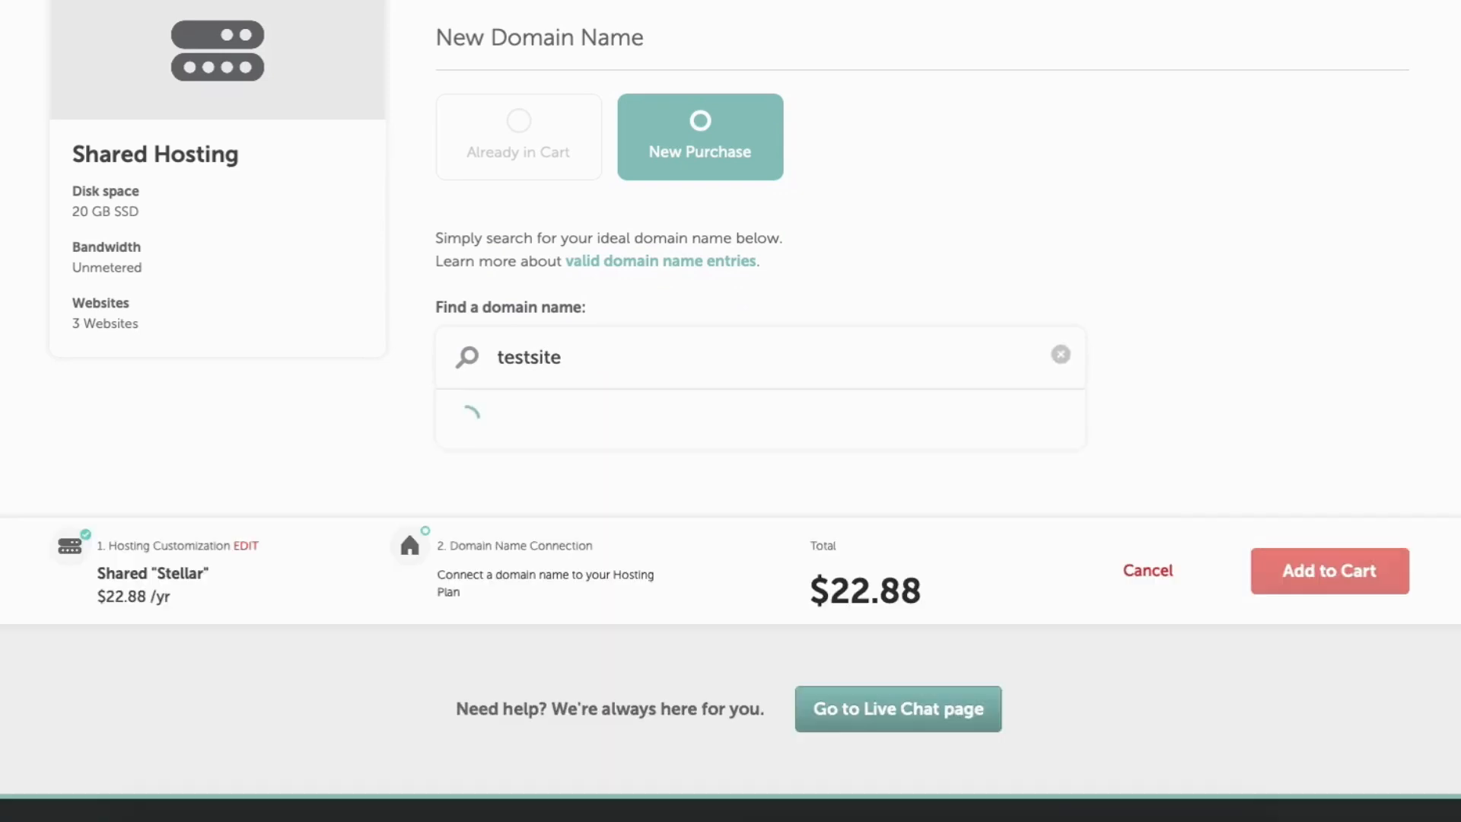
text(465.com)
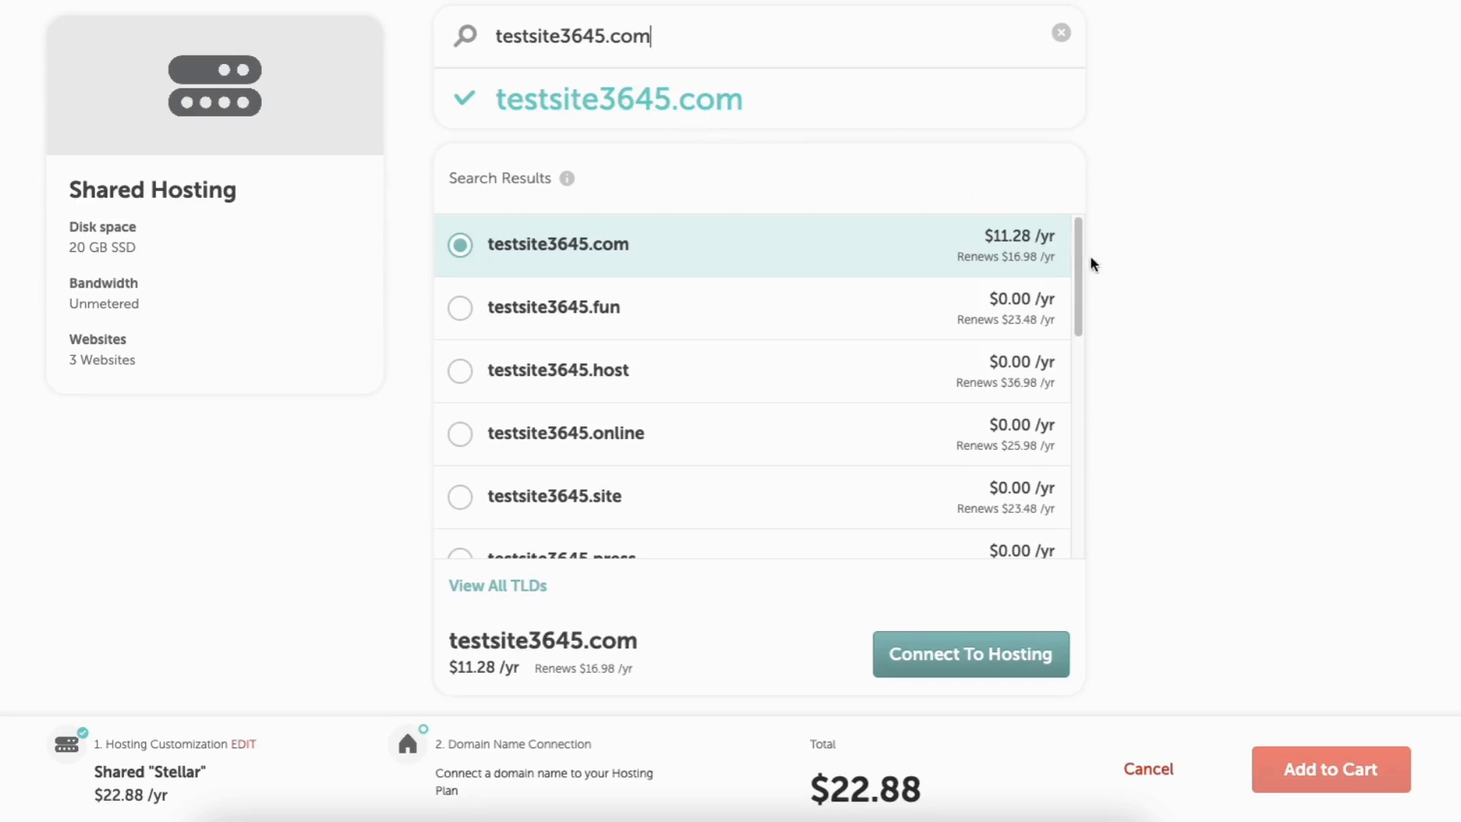
mouse_move(1083, 261)
mouse_down()
mouse_move(1084, 483)
mouse_move(1088, 239)
mouse_up()
Connect the domain to the hosting plan and try applying promo code NEWCOM649.
click(954, 654)
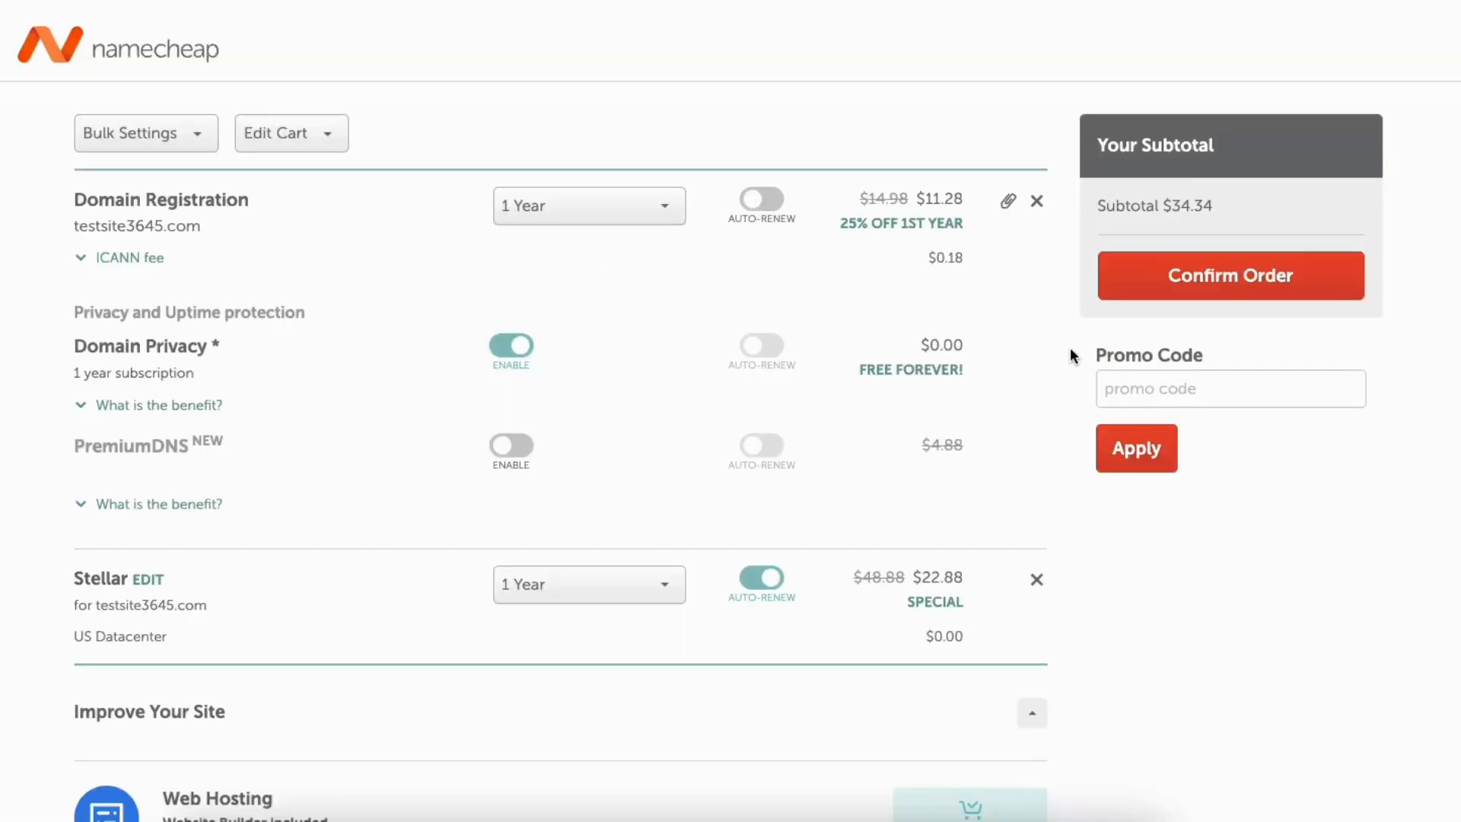
click(1147, 384)
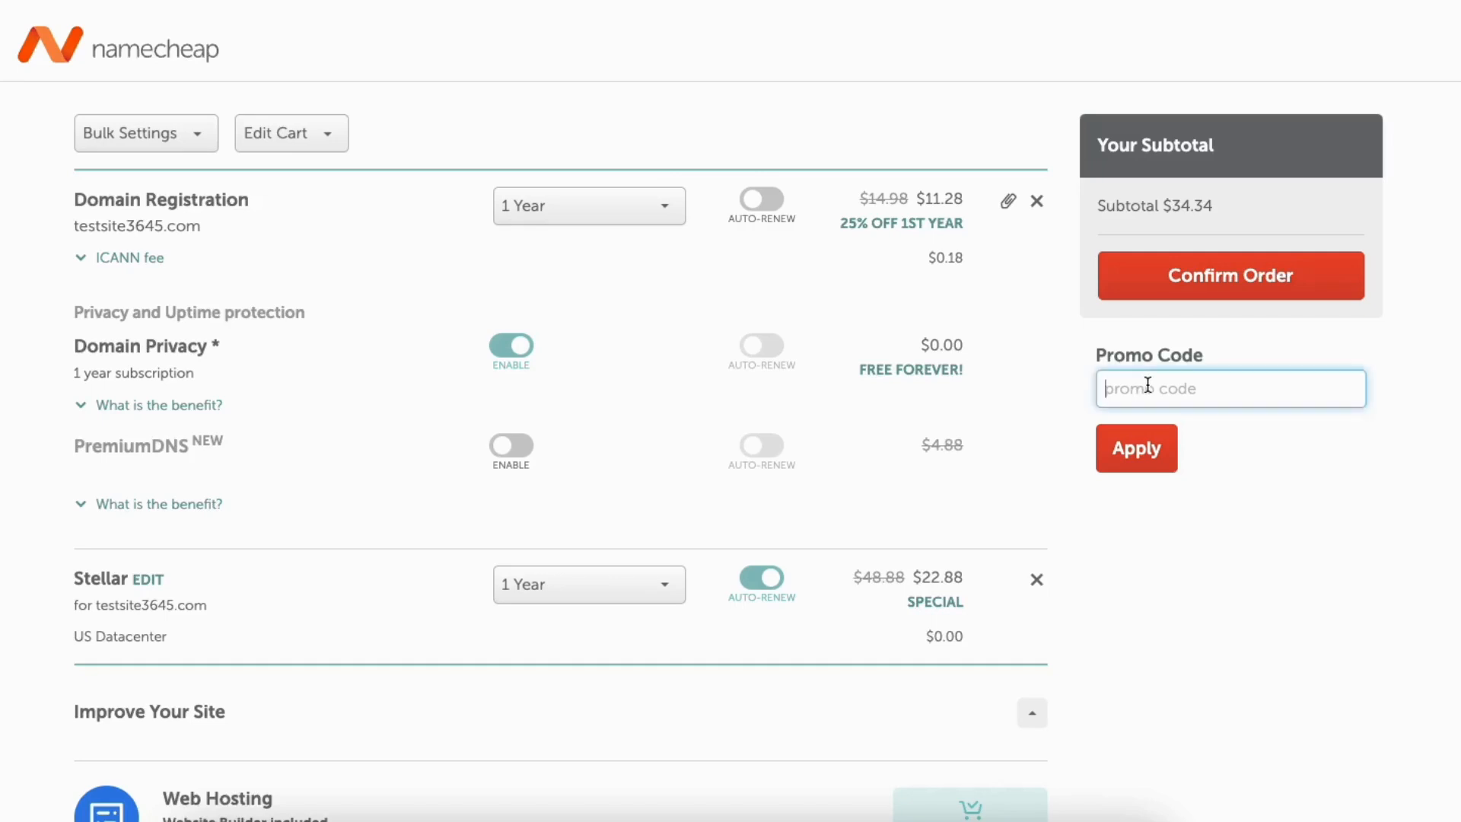
text(NEWCOM649)
click(1131, 455)
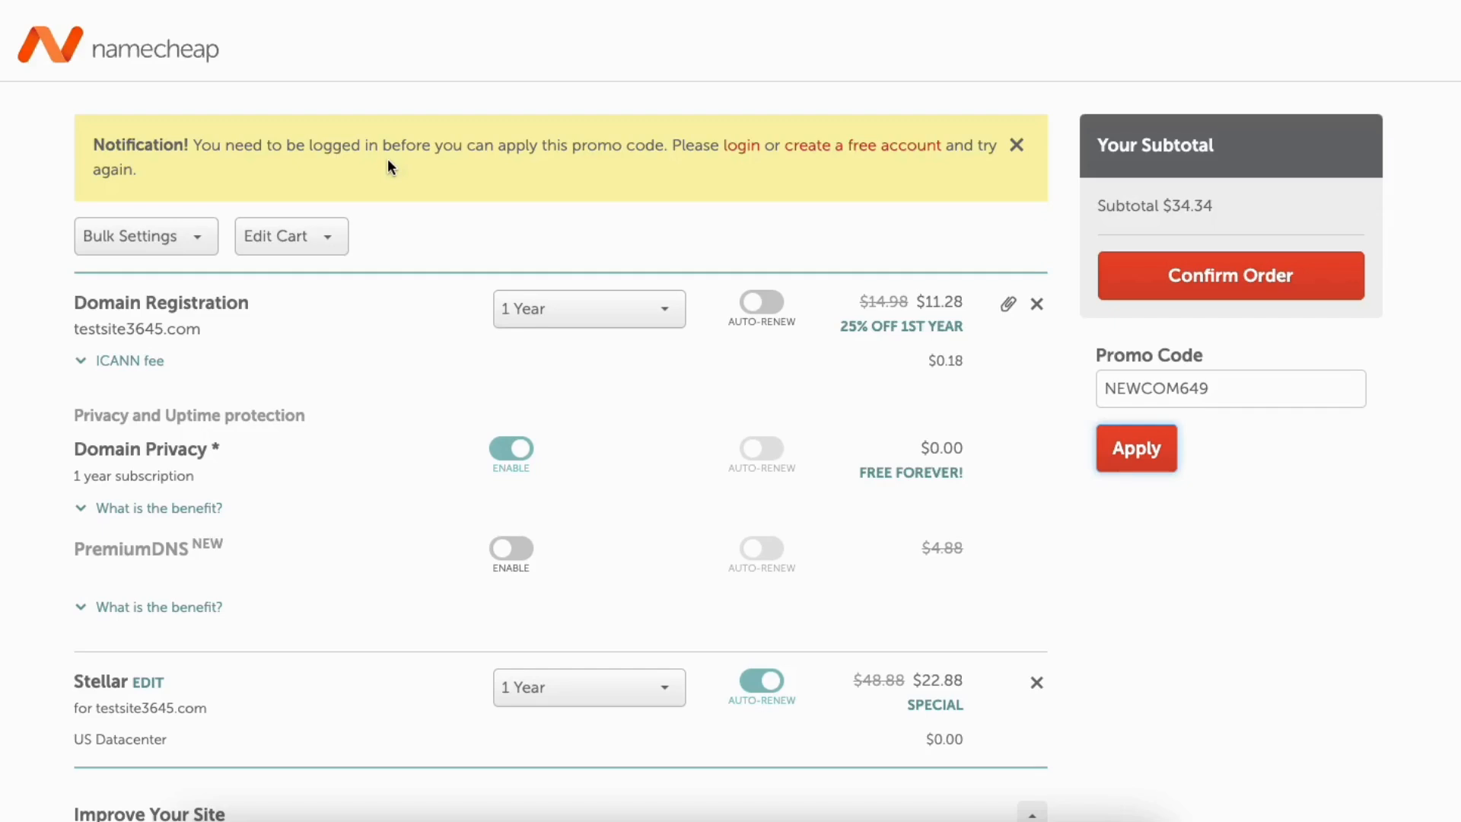
Create a free account, then apply promo code NEWCOM649, bringing the subtotal to $29.55.
click(840, 148)
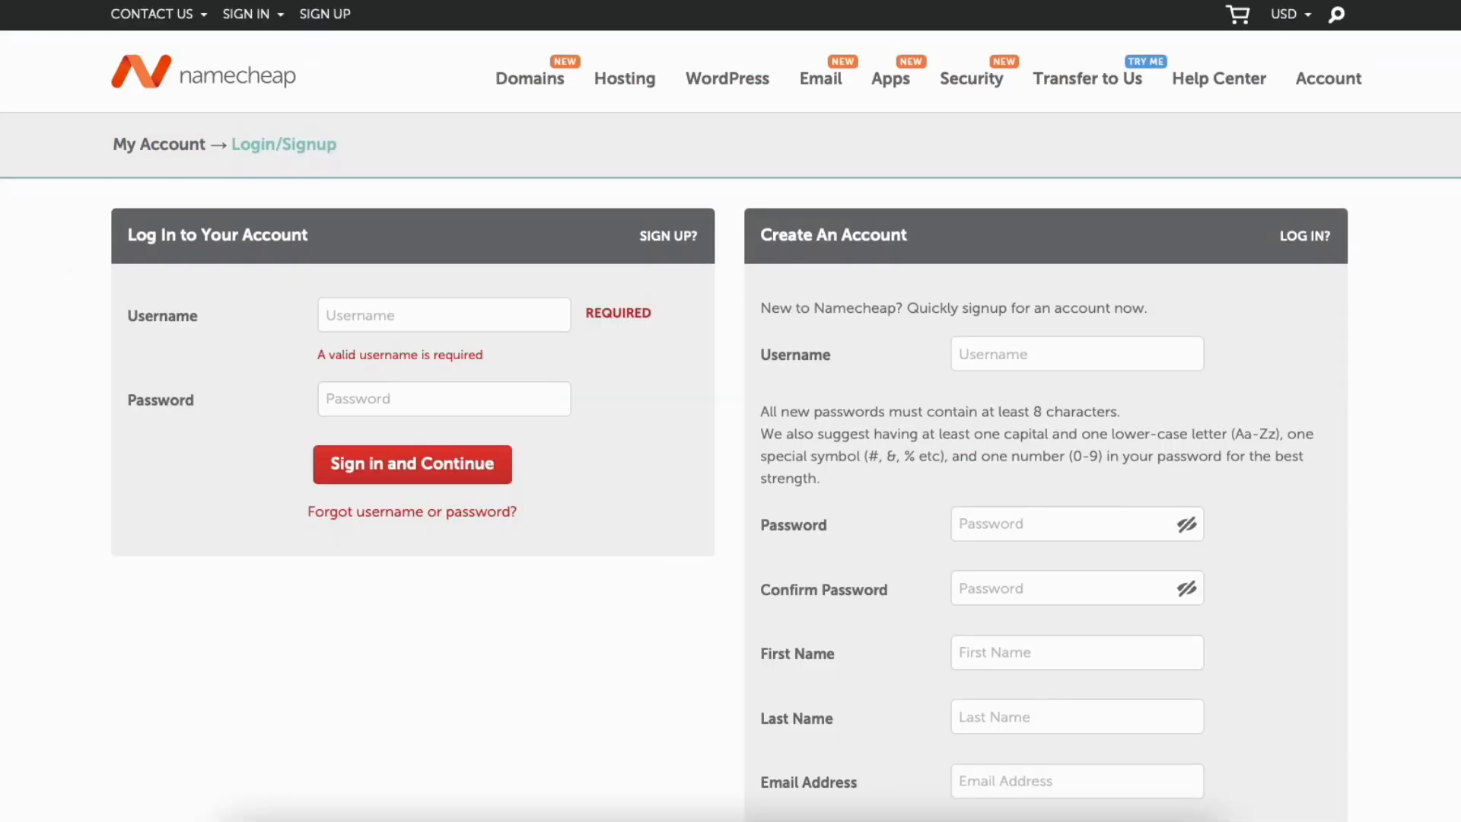
scroll(730, 411, down, 5)
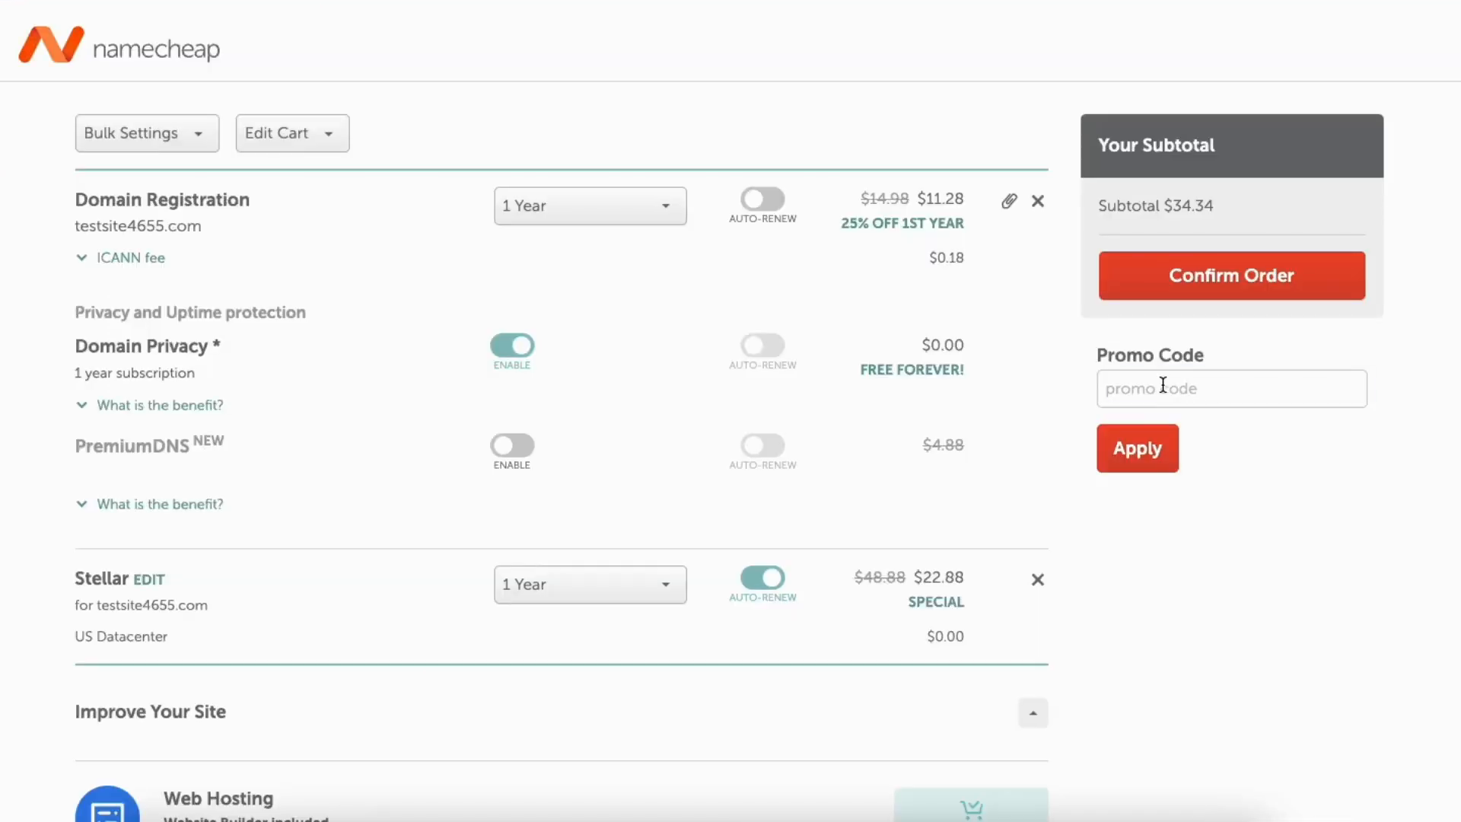
click(1162, 386)
text(NEWCOM649)
click(1137, 448)
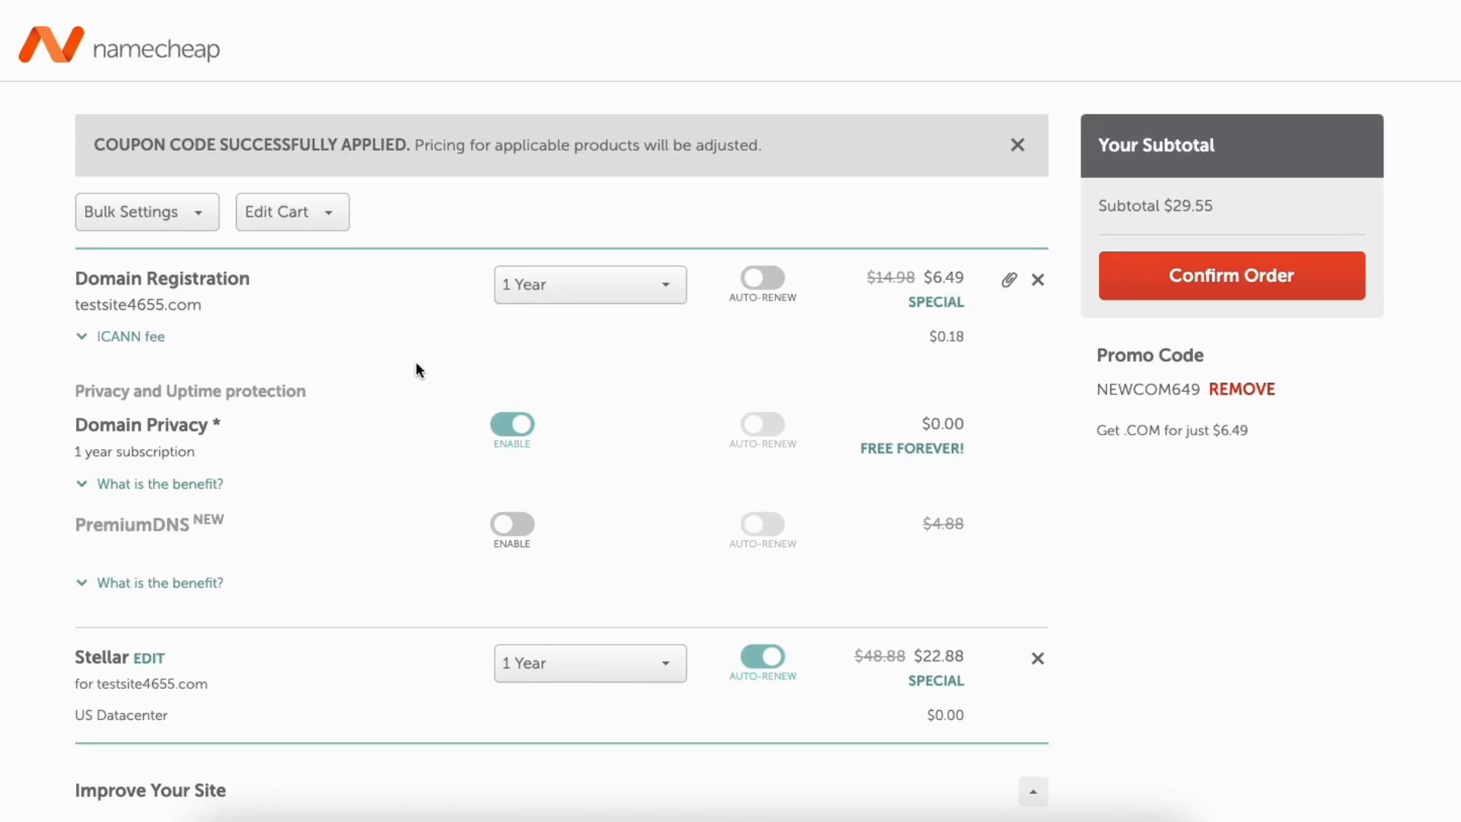
click(655, 287)
mouse_move(682, 329)
mouse_down()
mouse_move(689, 396)
mouse_move(674, 320)
mouse_up()
click(465, 323)
click(762, 279)
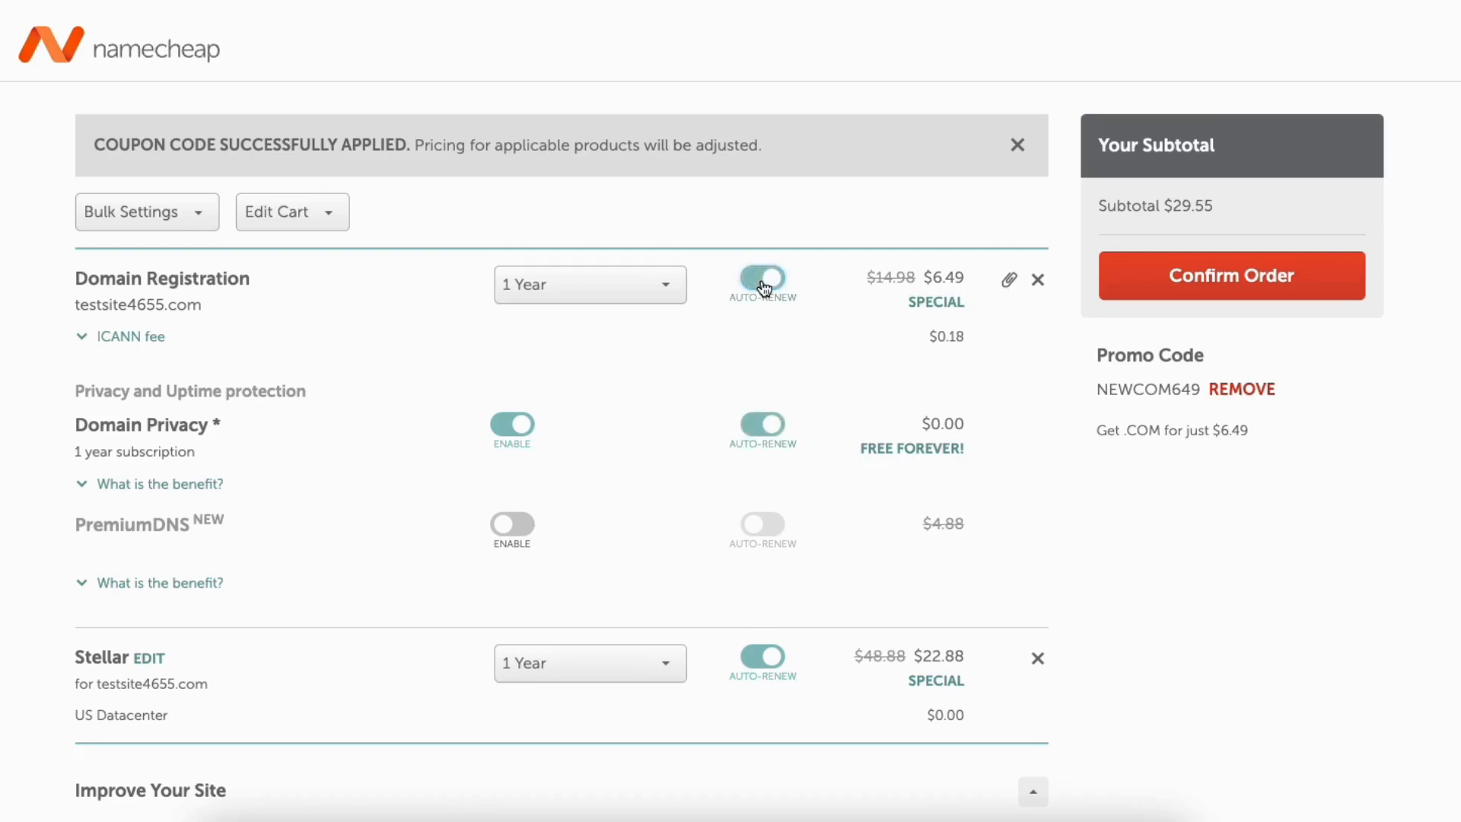
click(763, 282)
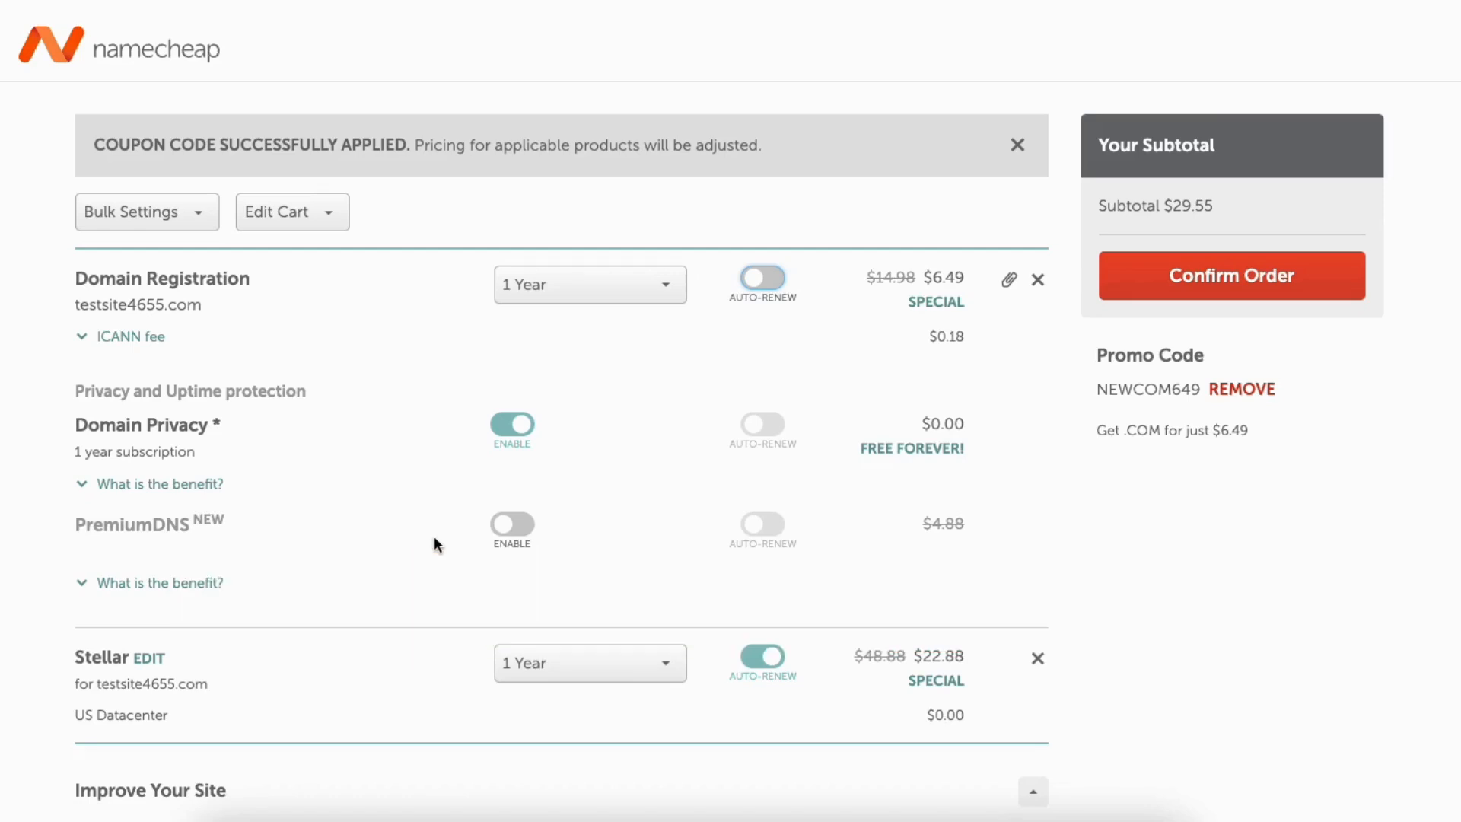
Check the Stellar period options and leave the hosting period at 1 Year.
click(564, 670)
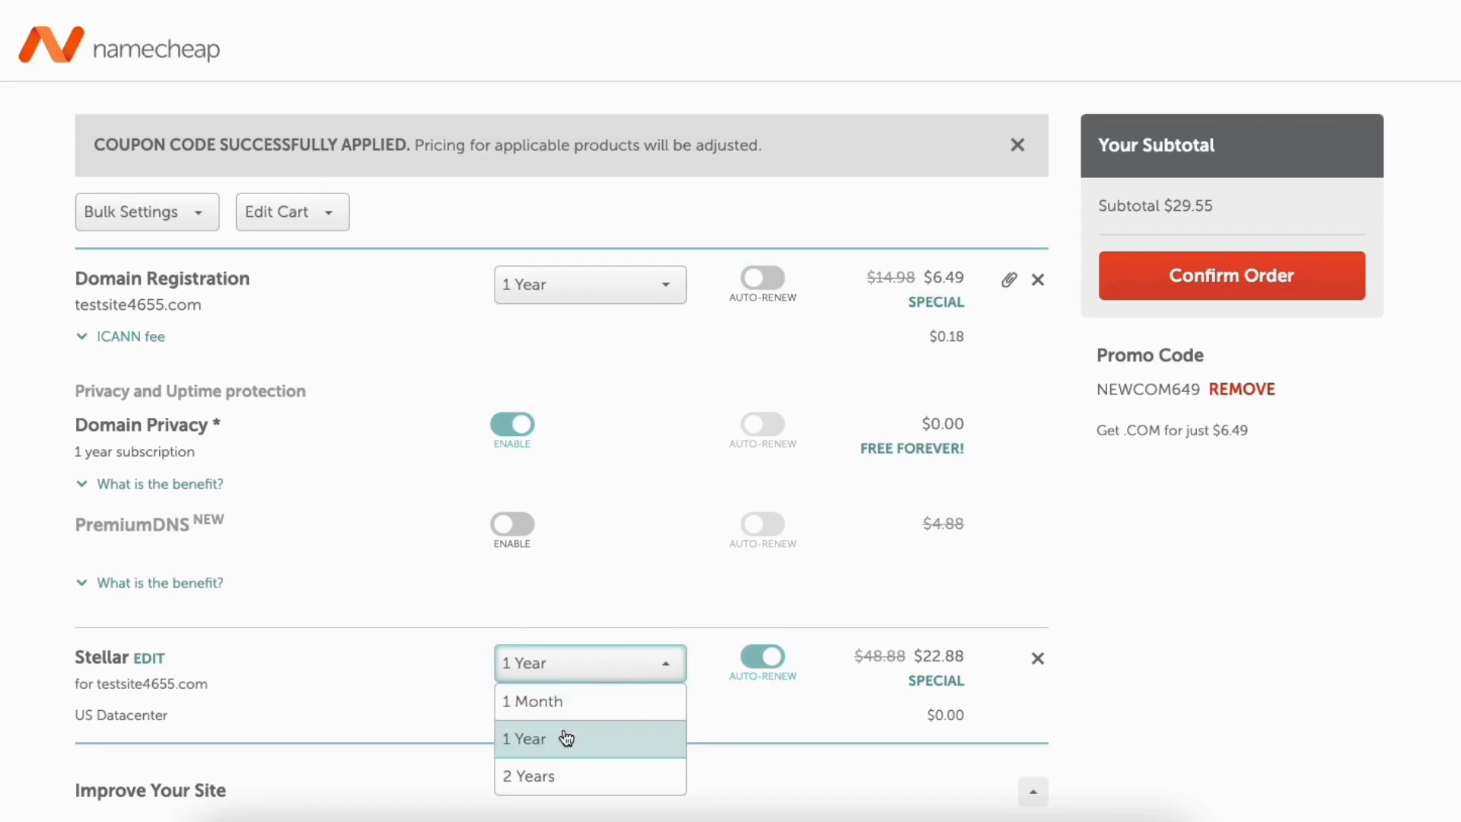
click(436, 678)
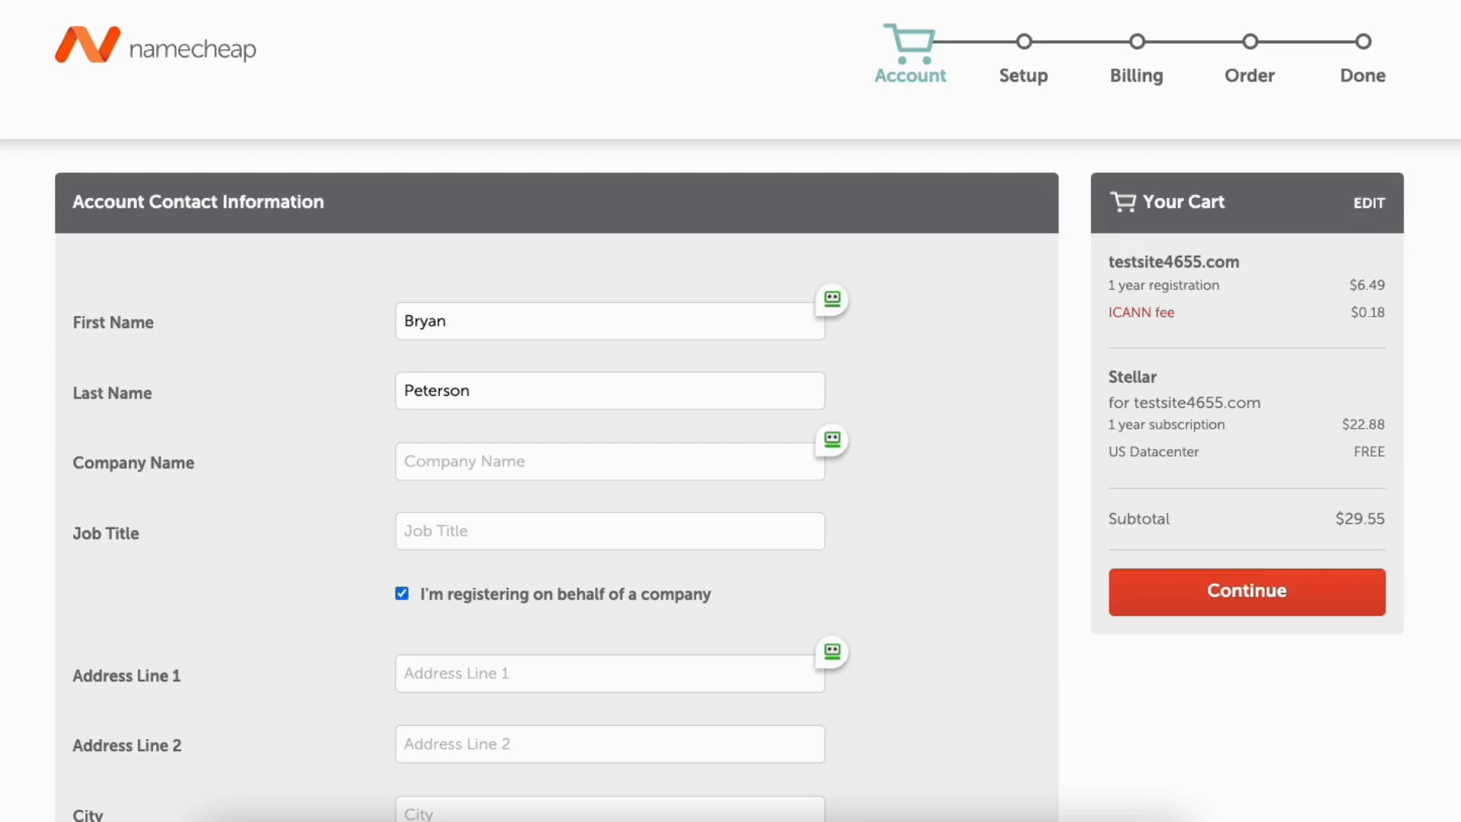
Continue from the cart to the Order Review for demowebsite5234.online.
scroll(555, 456, down, 10)
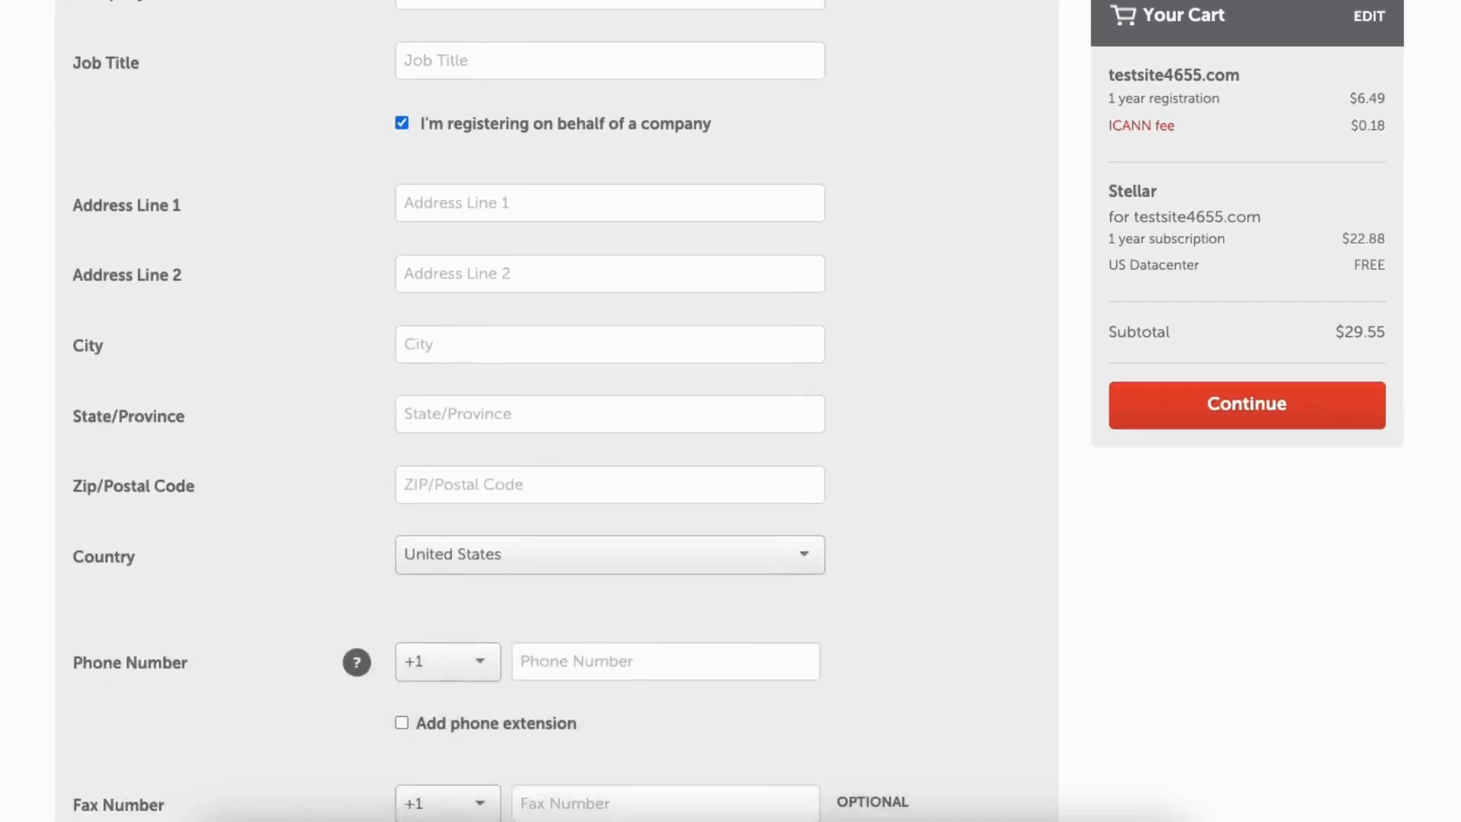
click(1207, 403)
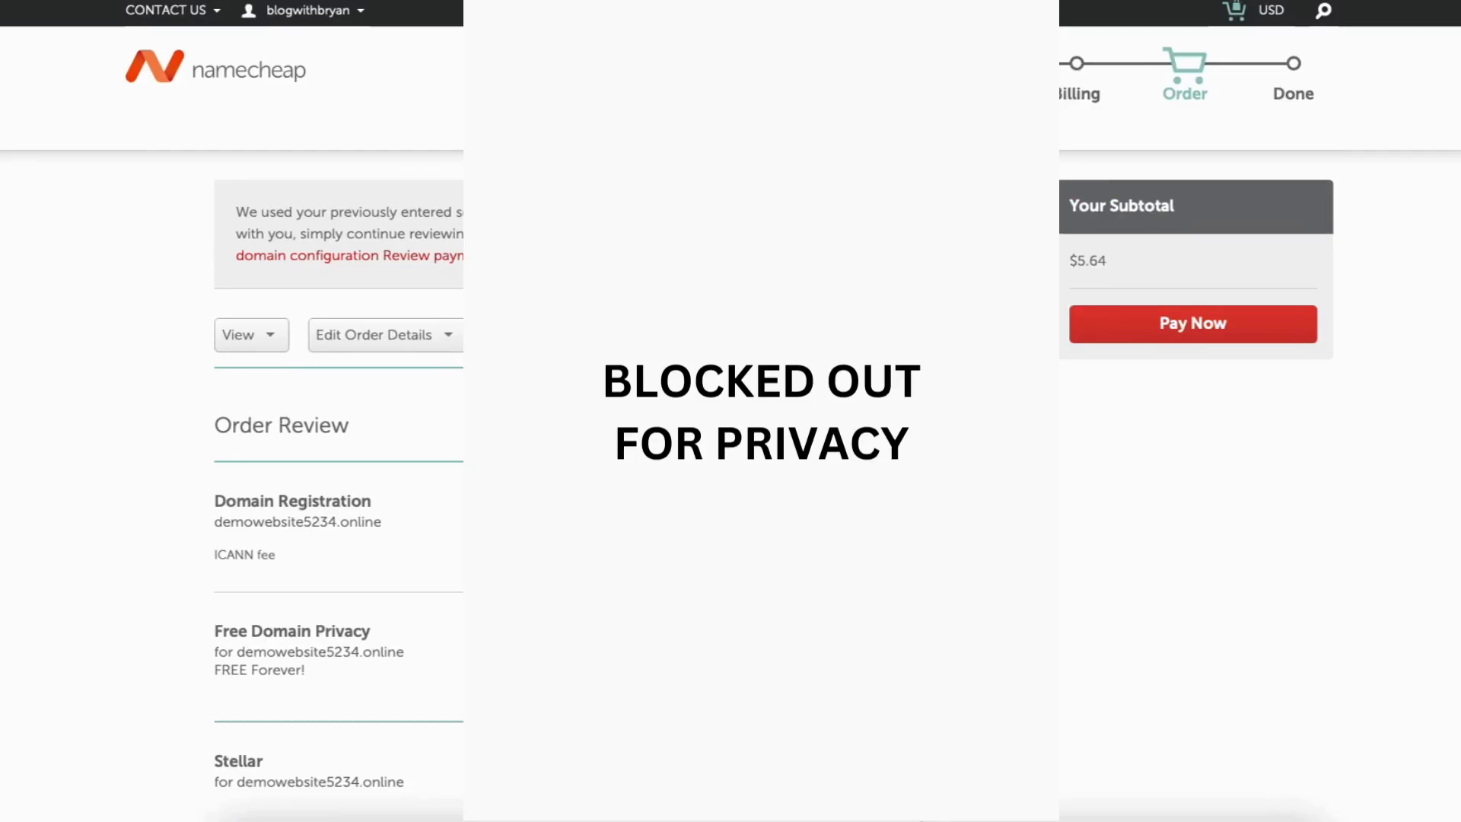
Agree to the Terms and Agreements and pay to place the order.
scroll(339, 411, down, 10)
scroll(320, 242, down, 5)
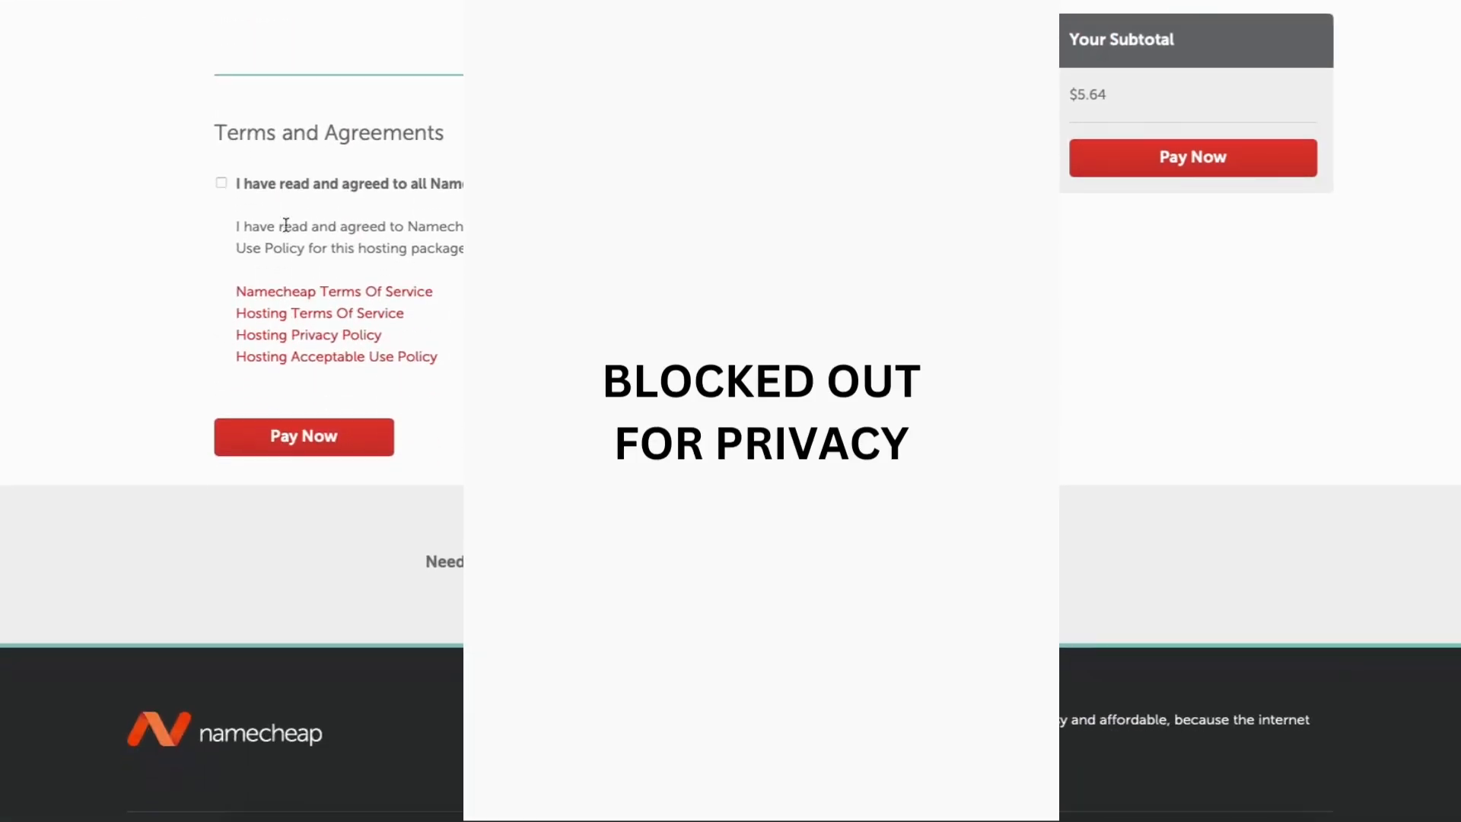
click(223, 182)
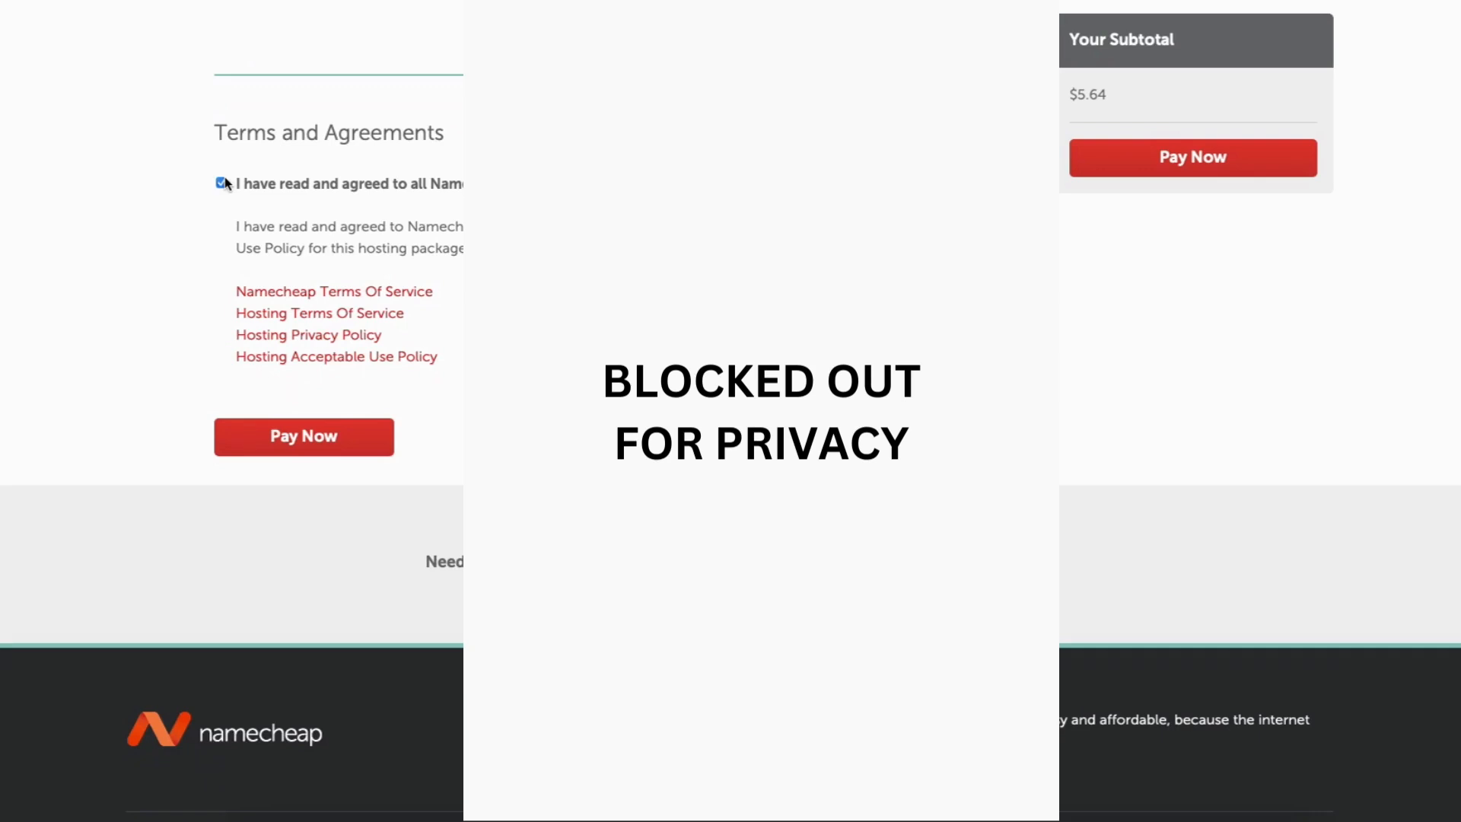
click(302, 445)
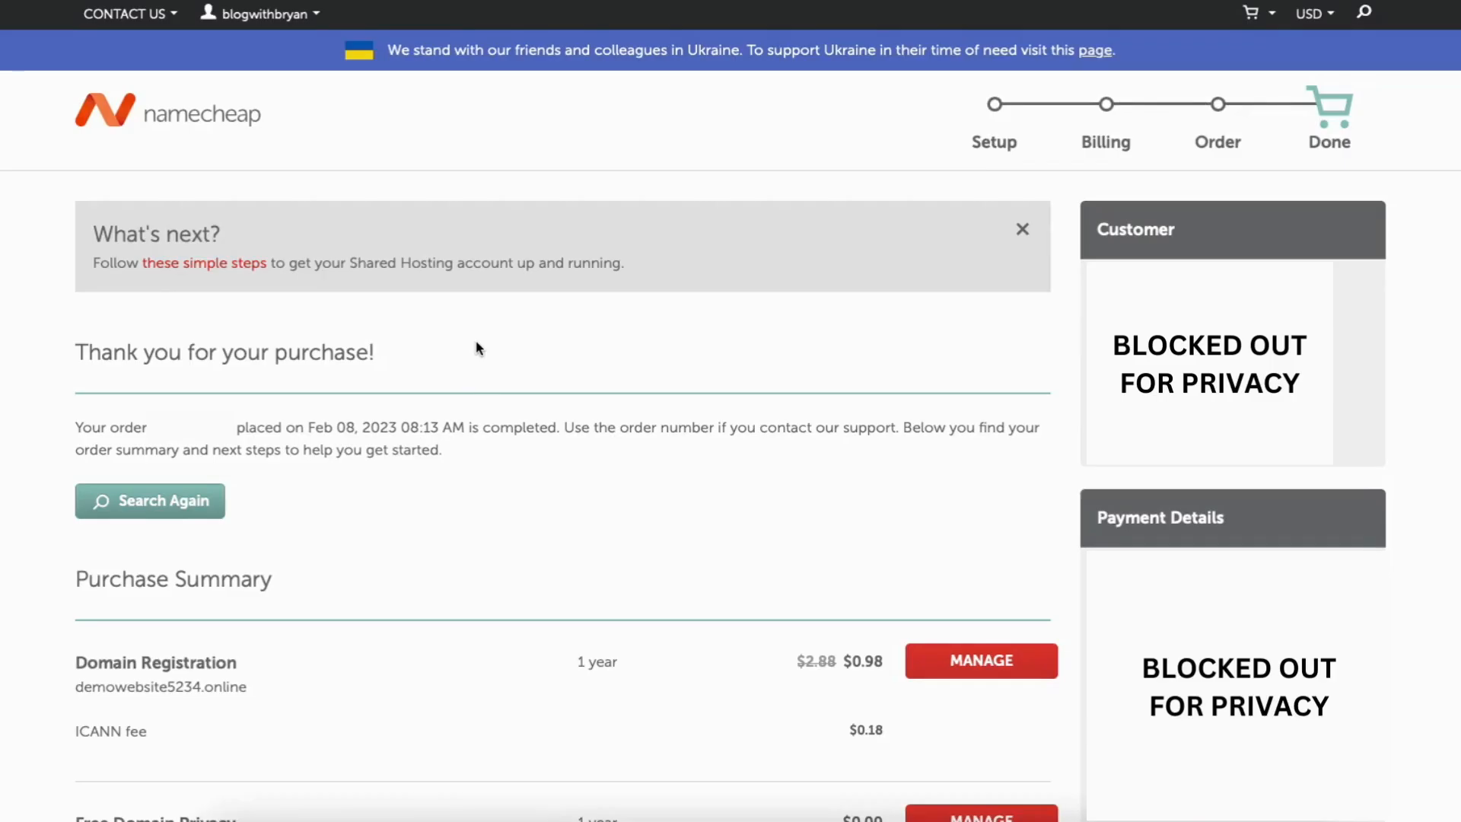
Go to the Namecheap account dashboard and open the Hosting List.
click(289, 23)
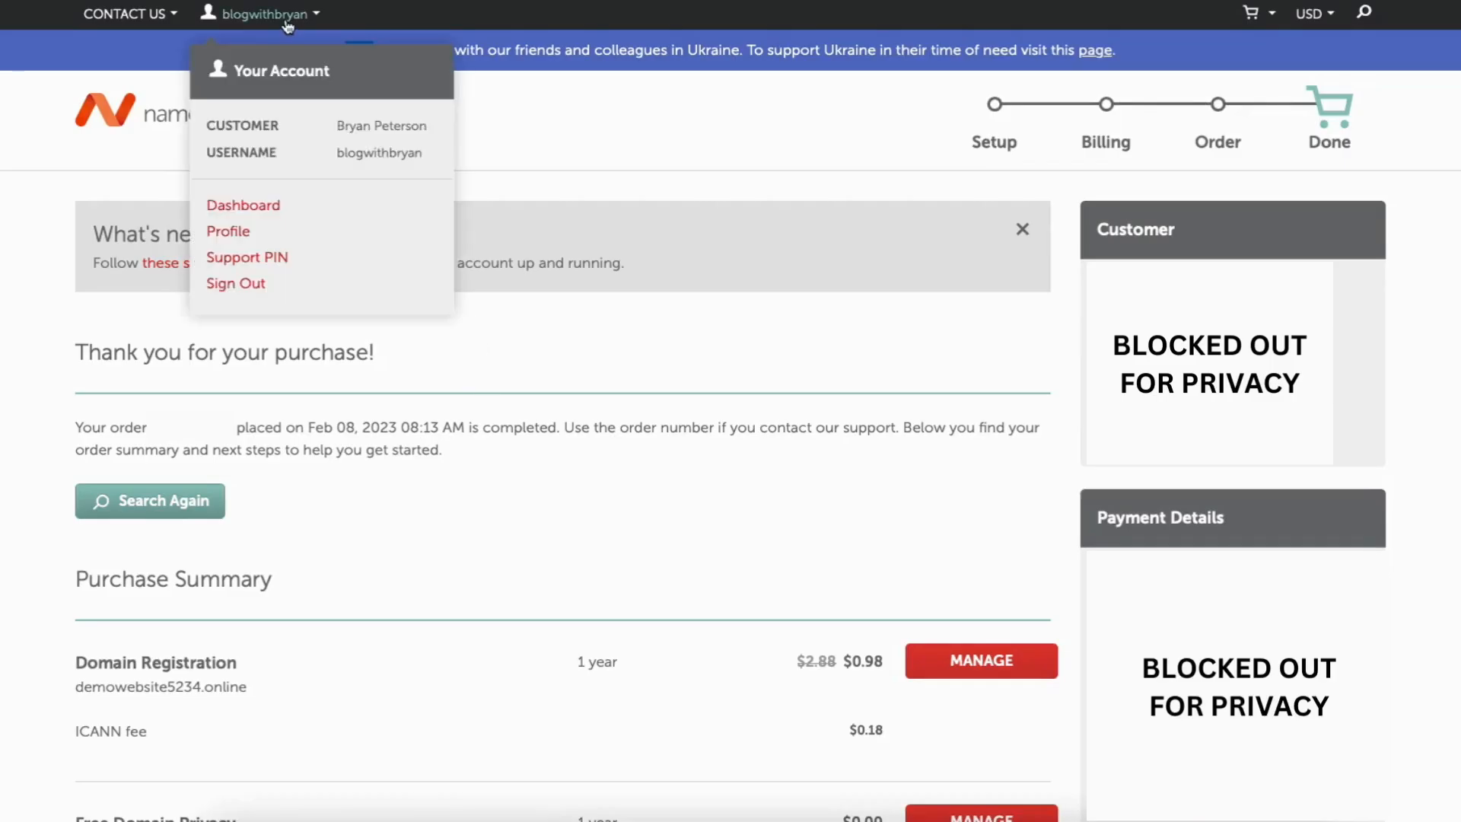
click(251, 210)
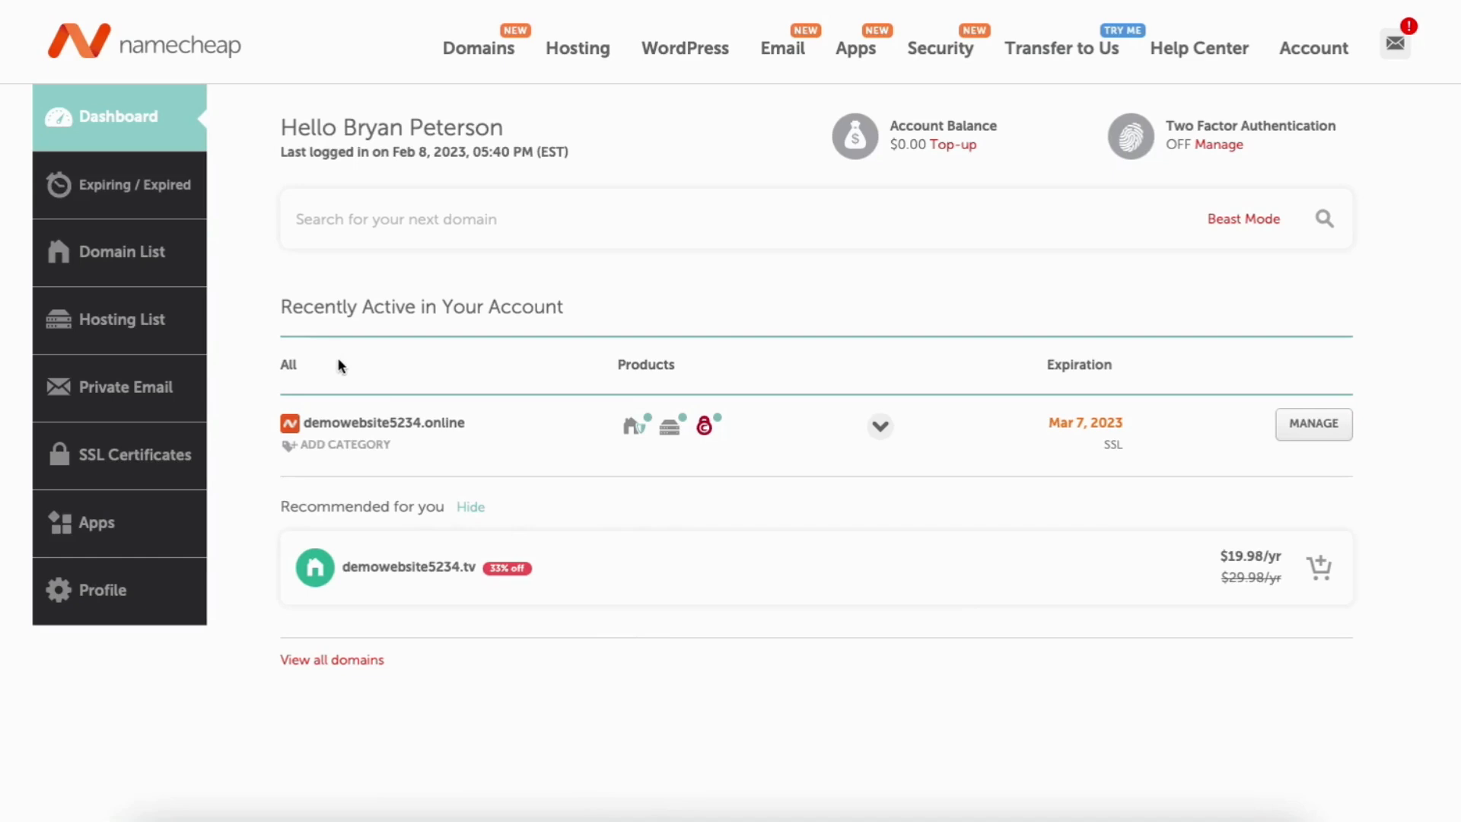
click(105, 324)
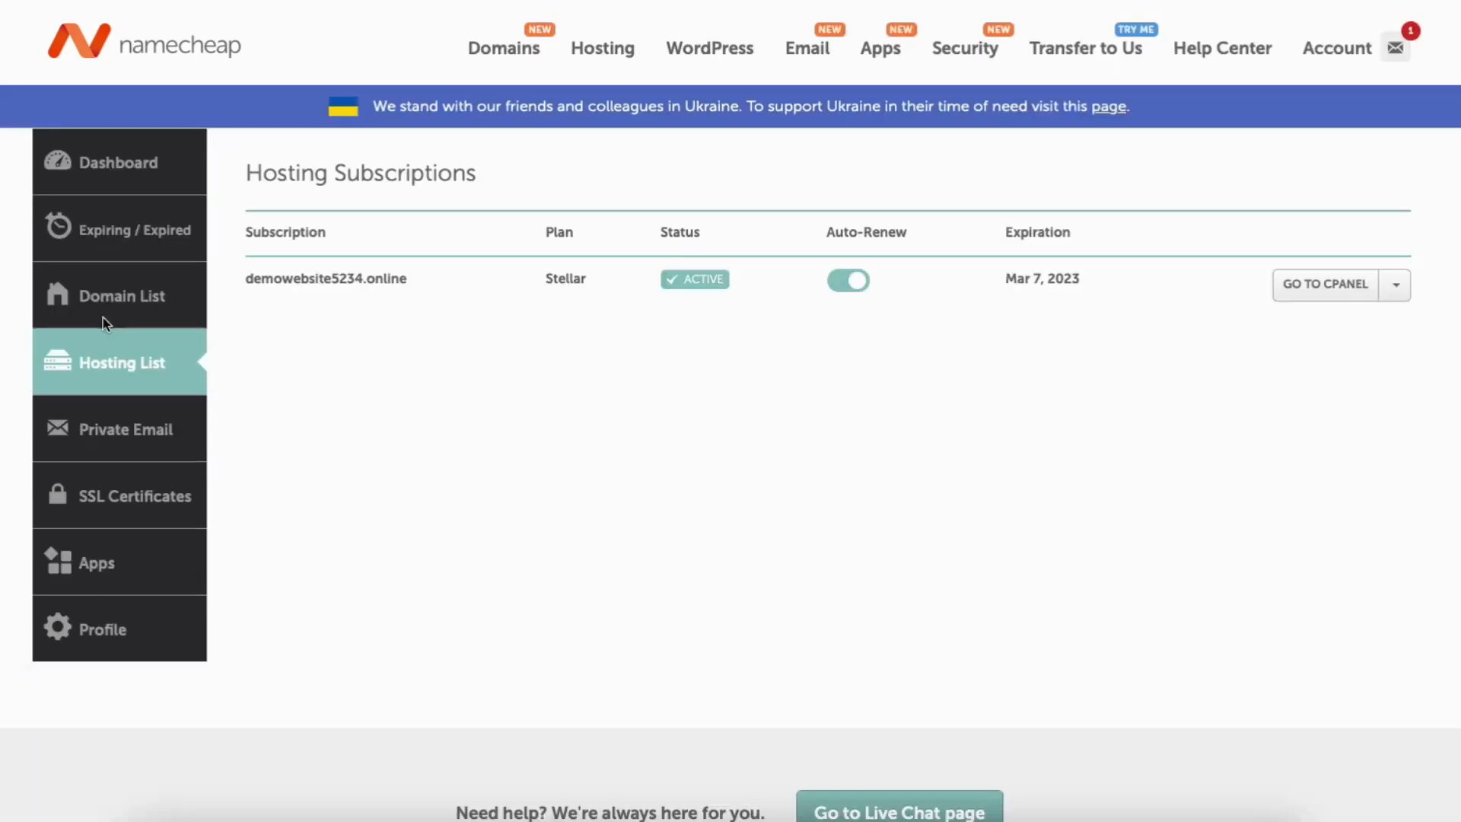
Open cPanel for the hosting account, then WordPress Manager by Softaculous.
click(1331, 287)
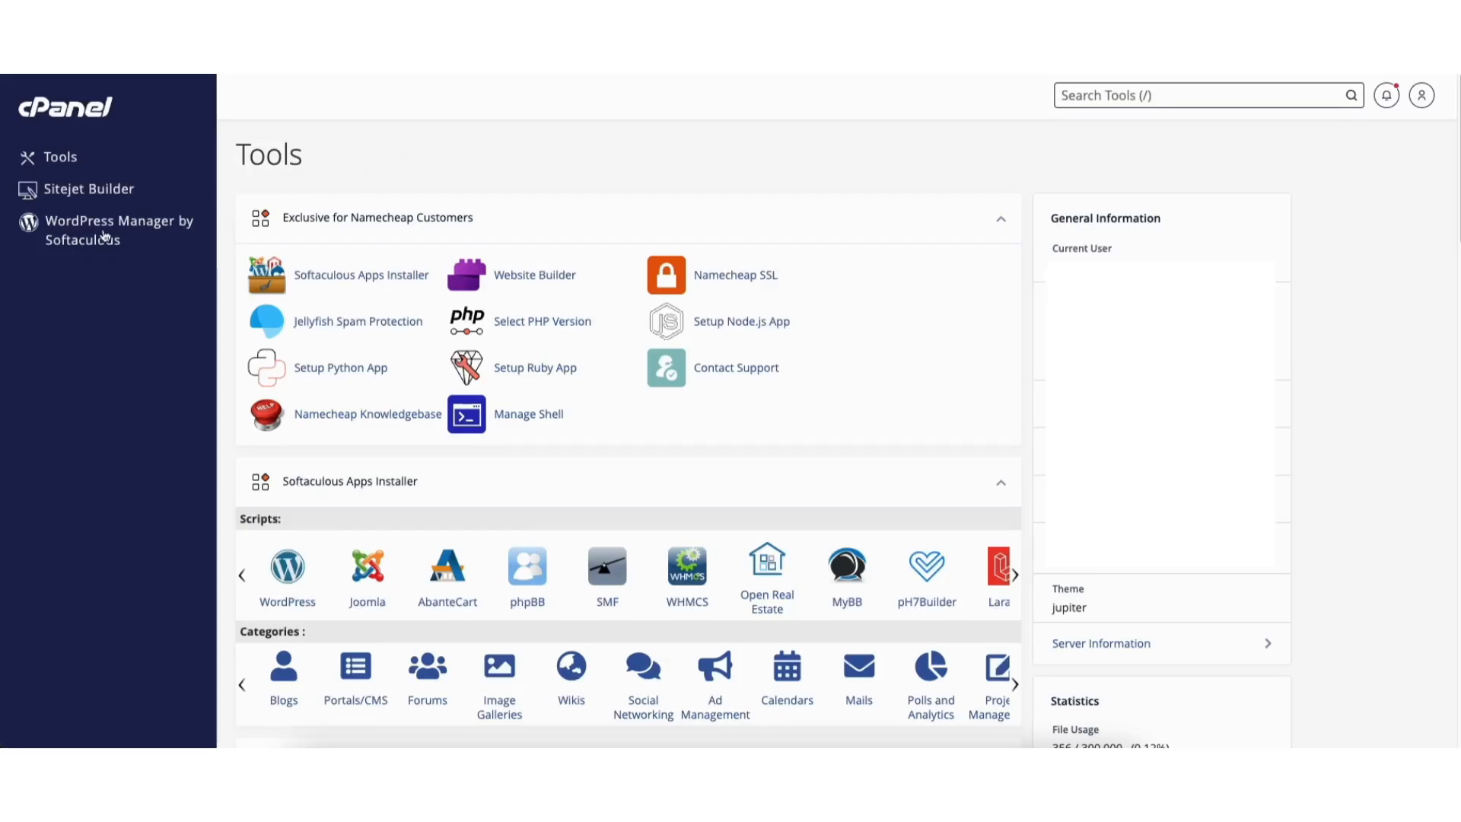
click(87, 243)
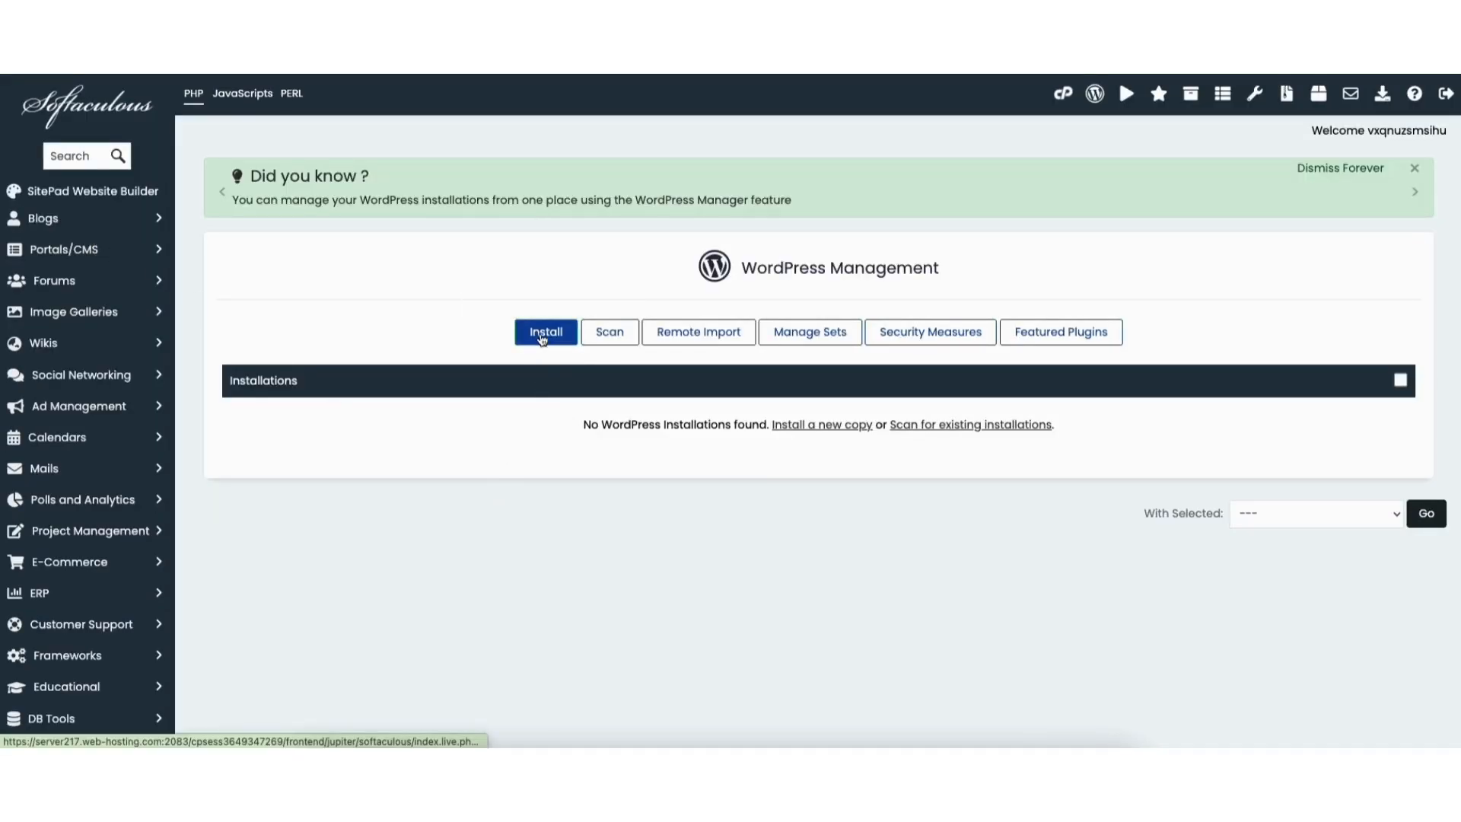
click(542, 337)
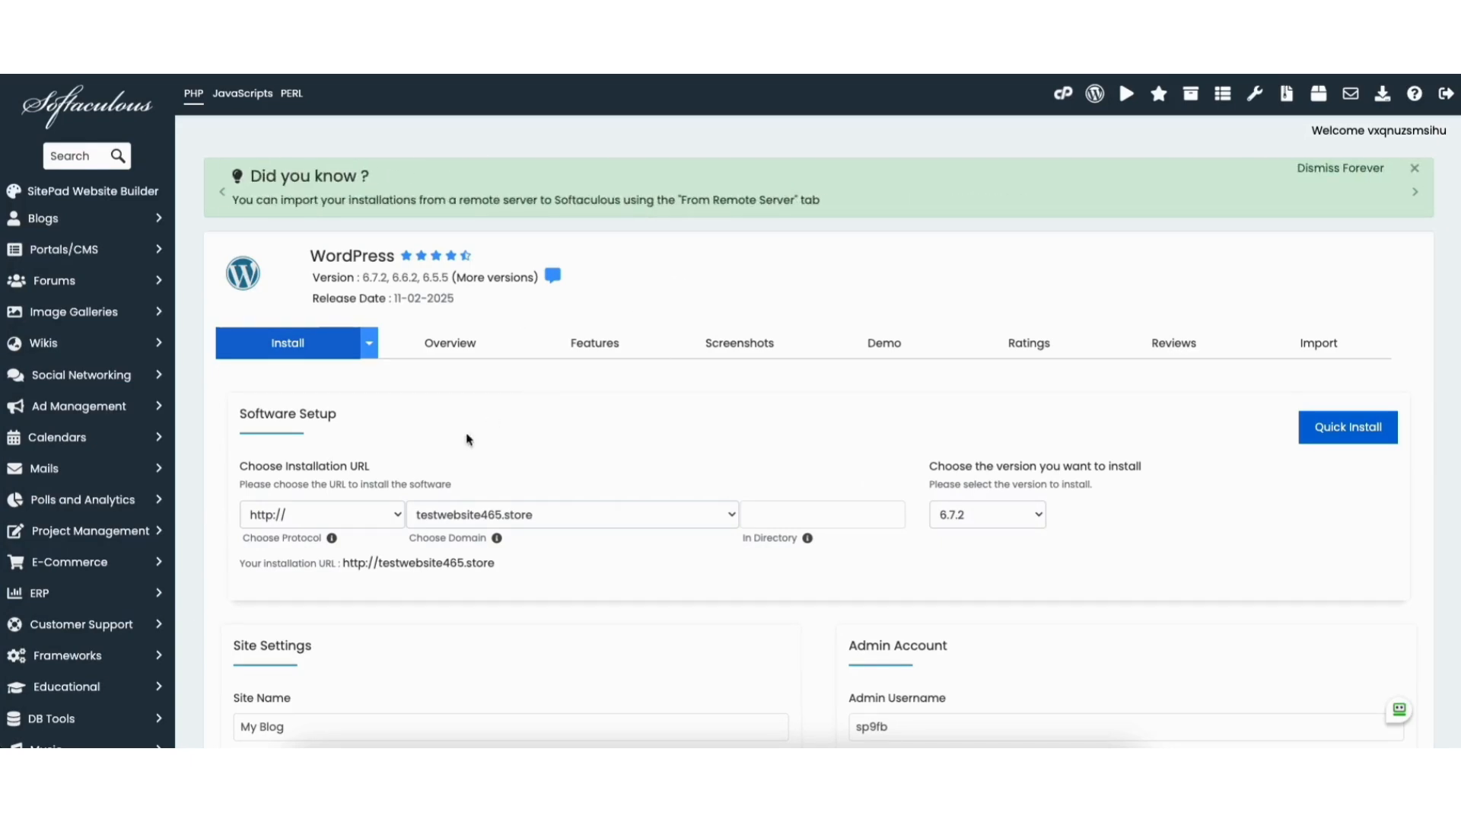
click(289, 515)
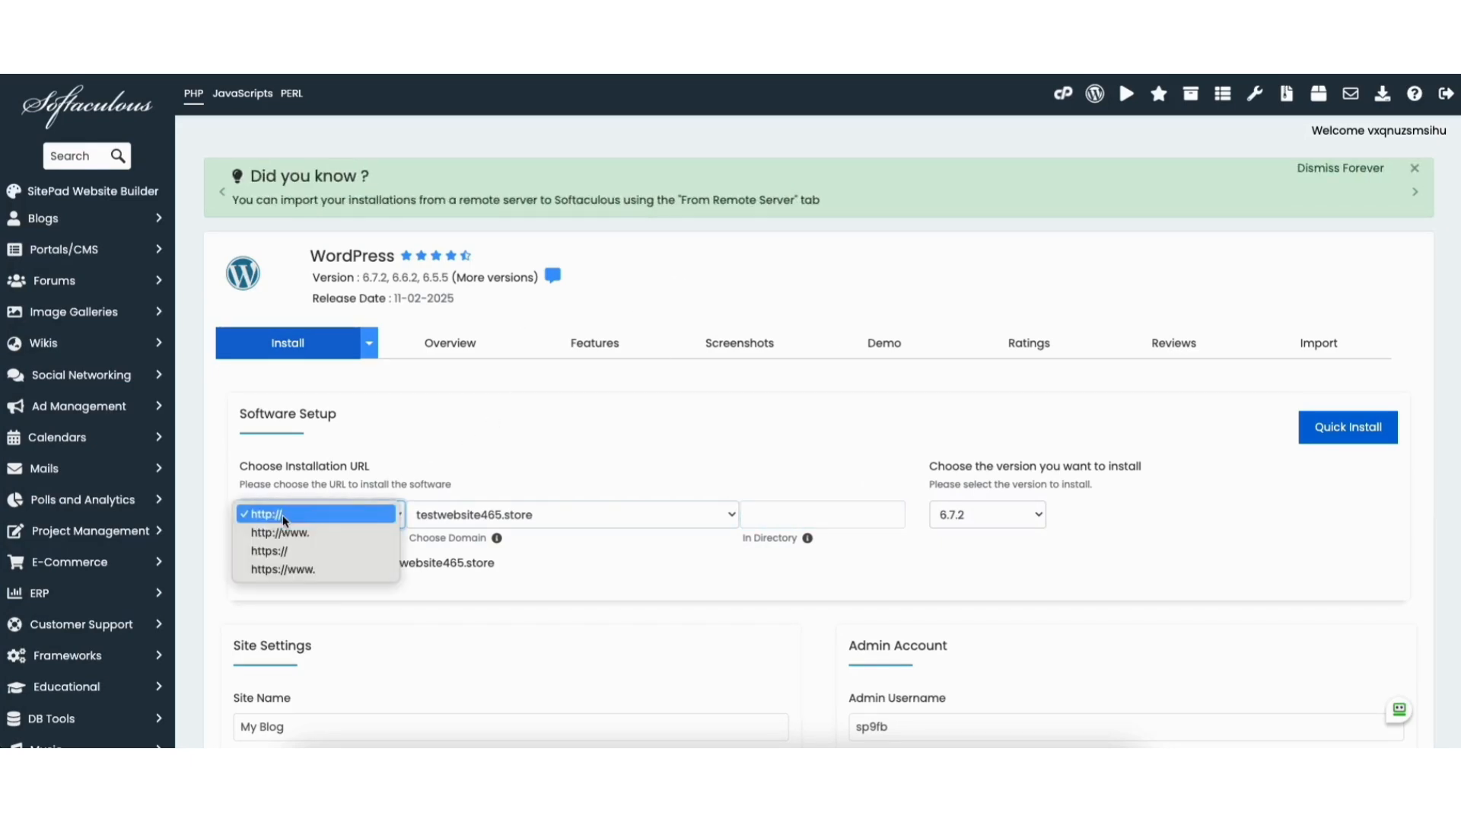
click(283, 551)
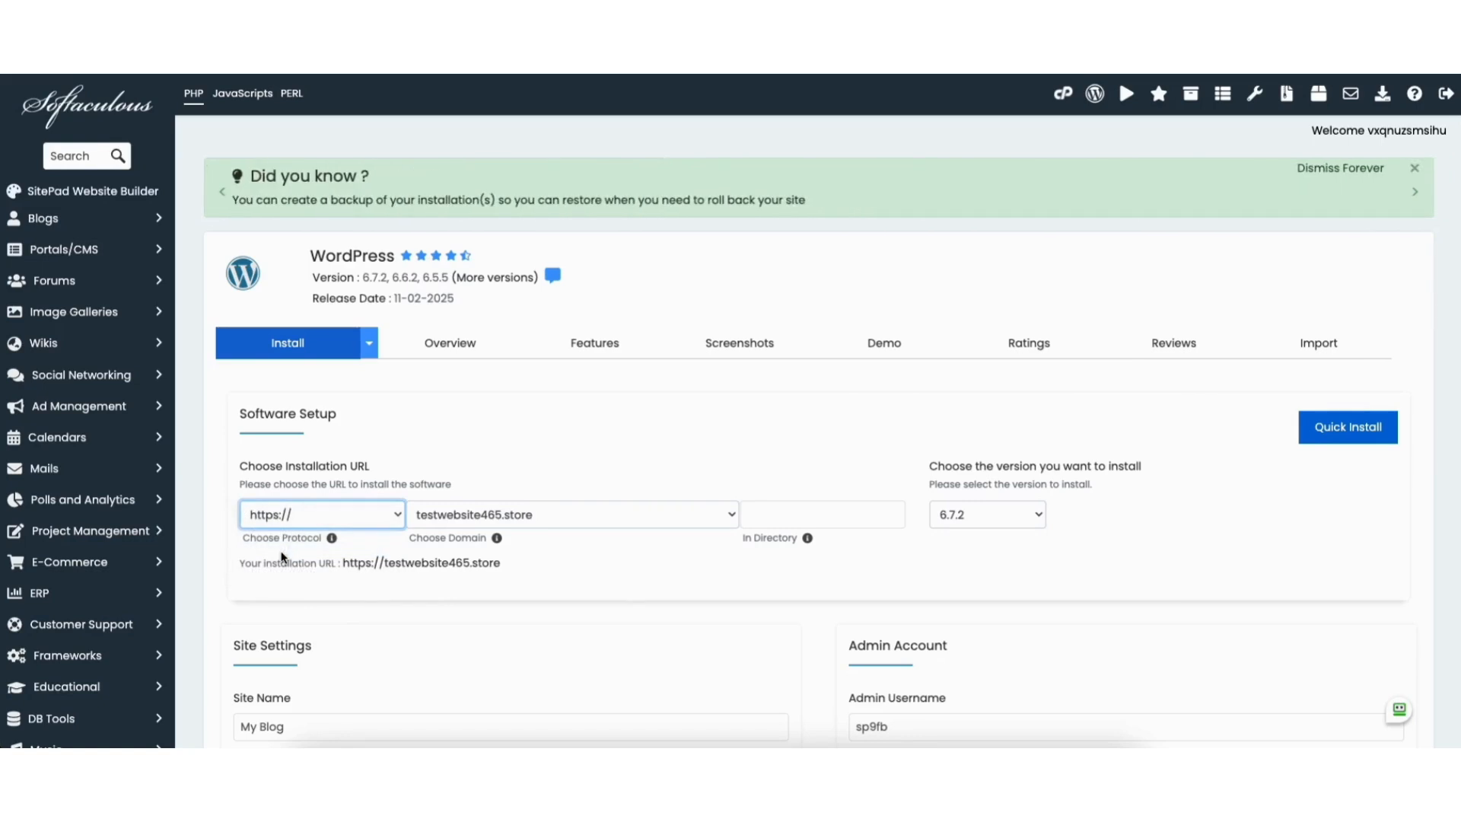
click(526, 519)
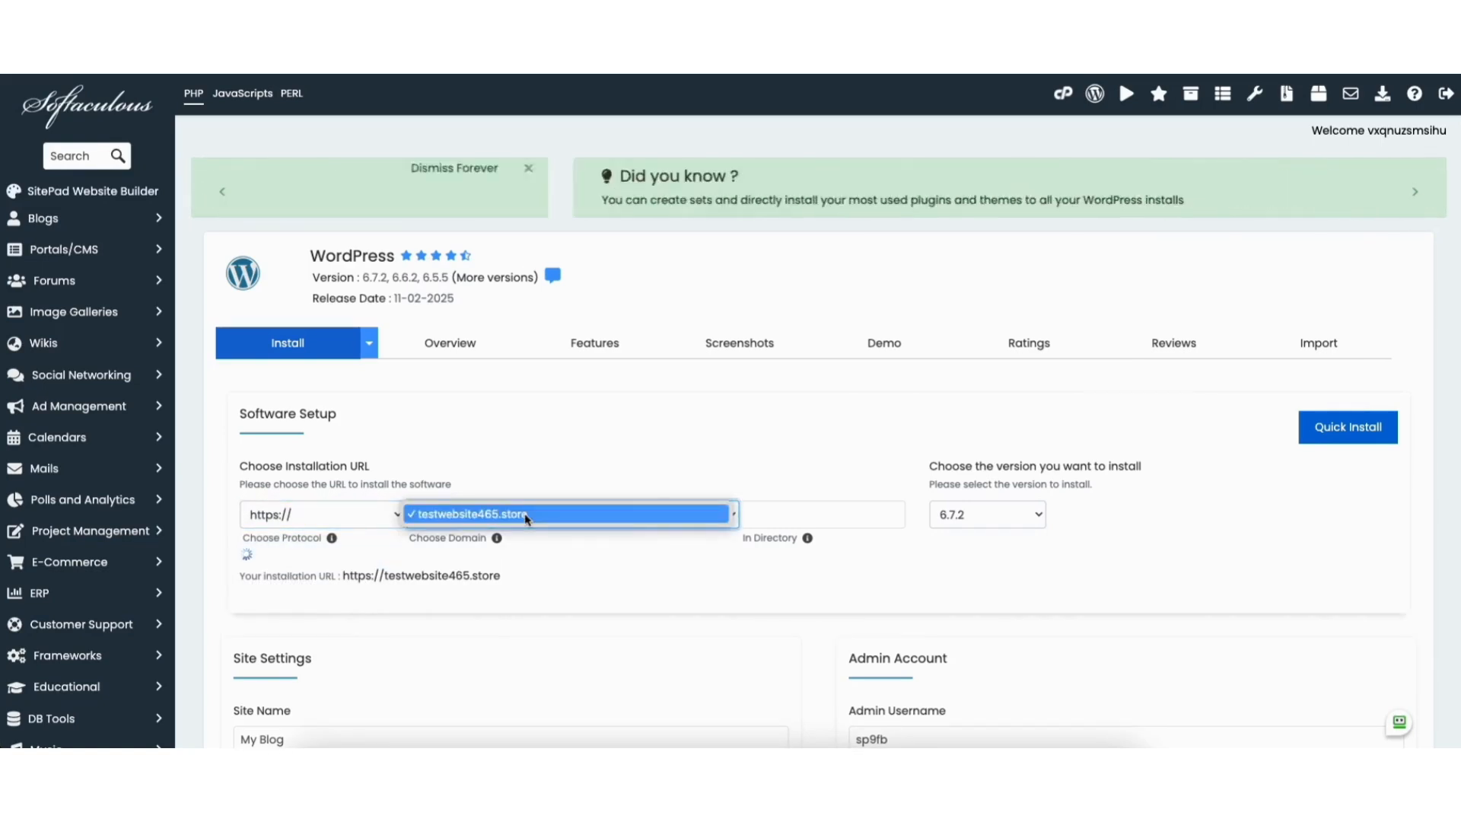
click(525, 517)
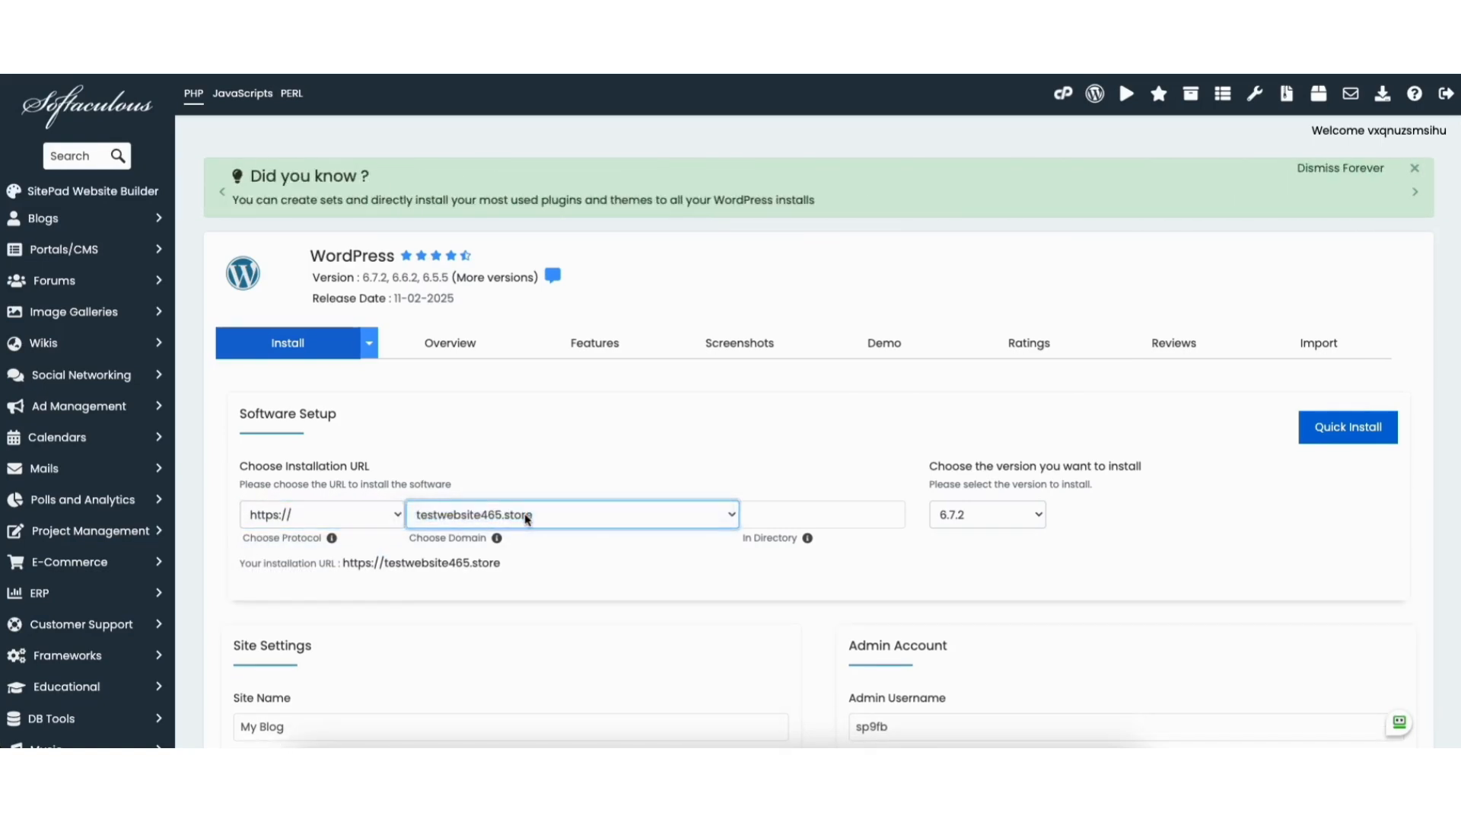
click(979, 521)
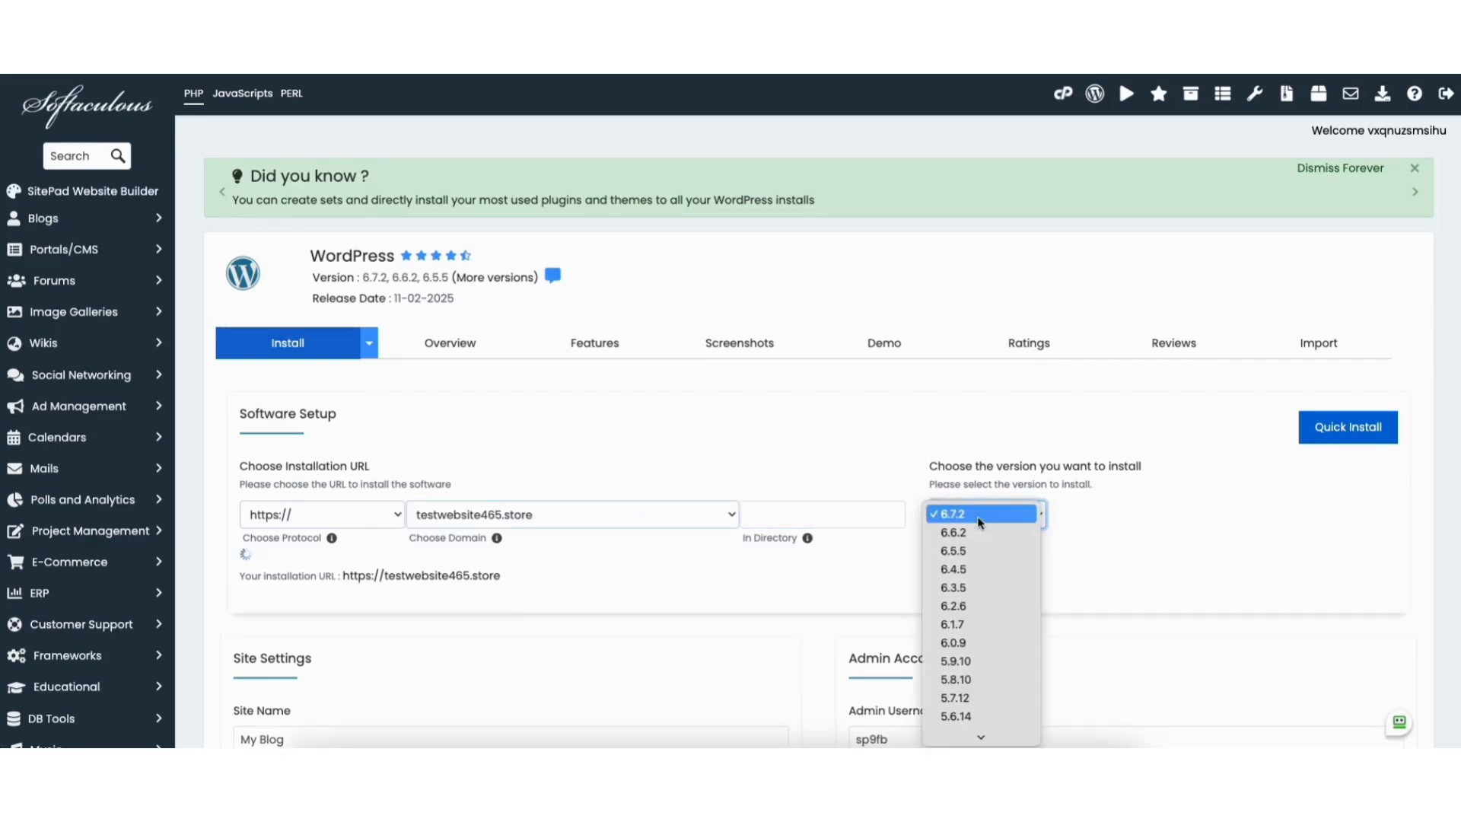
click(979, 522)
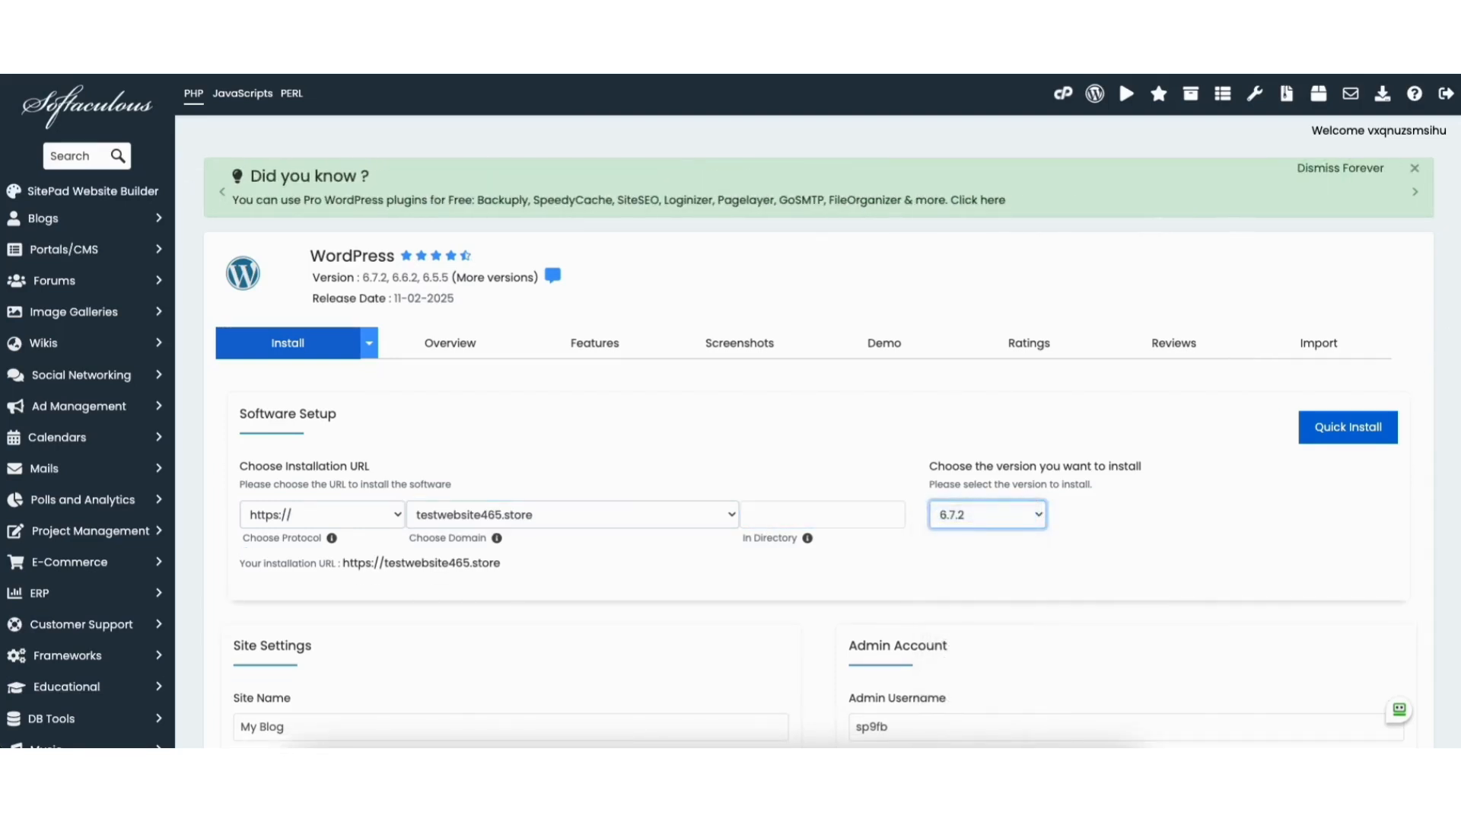
scroll(1449, 333, down, 5)
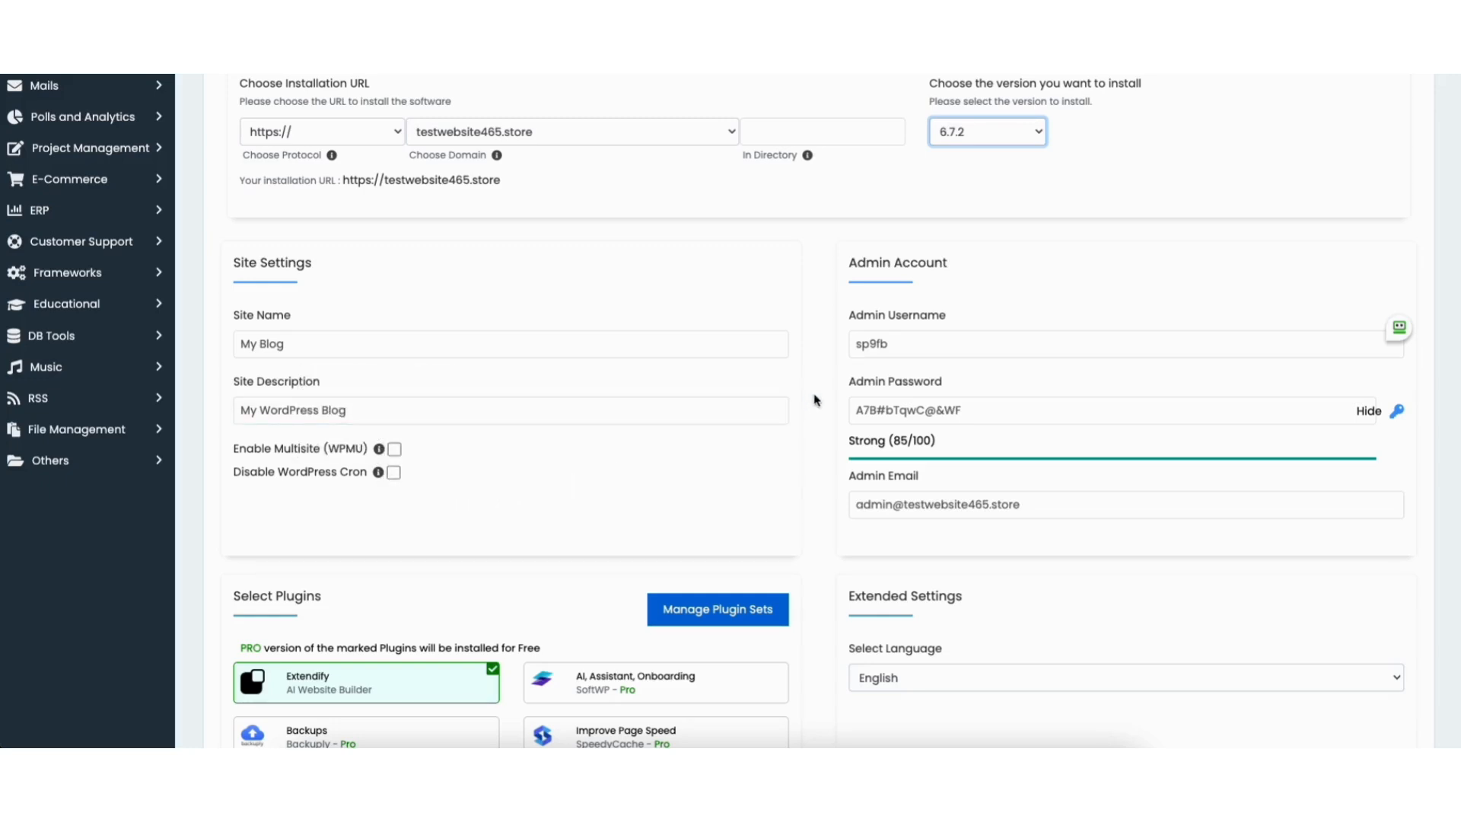
Review the admin account, keep English as the language, and deselect the Extendify plugin.
click(920, 411)
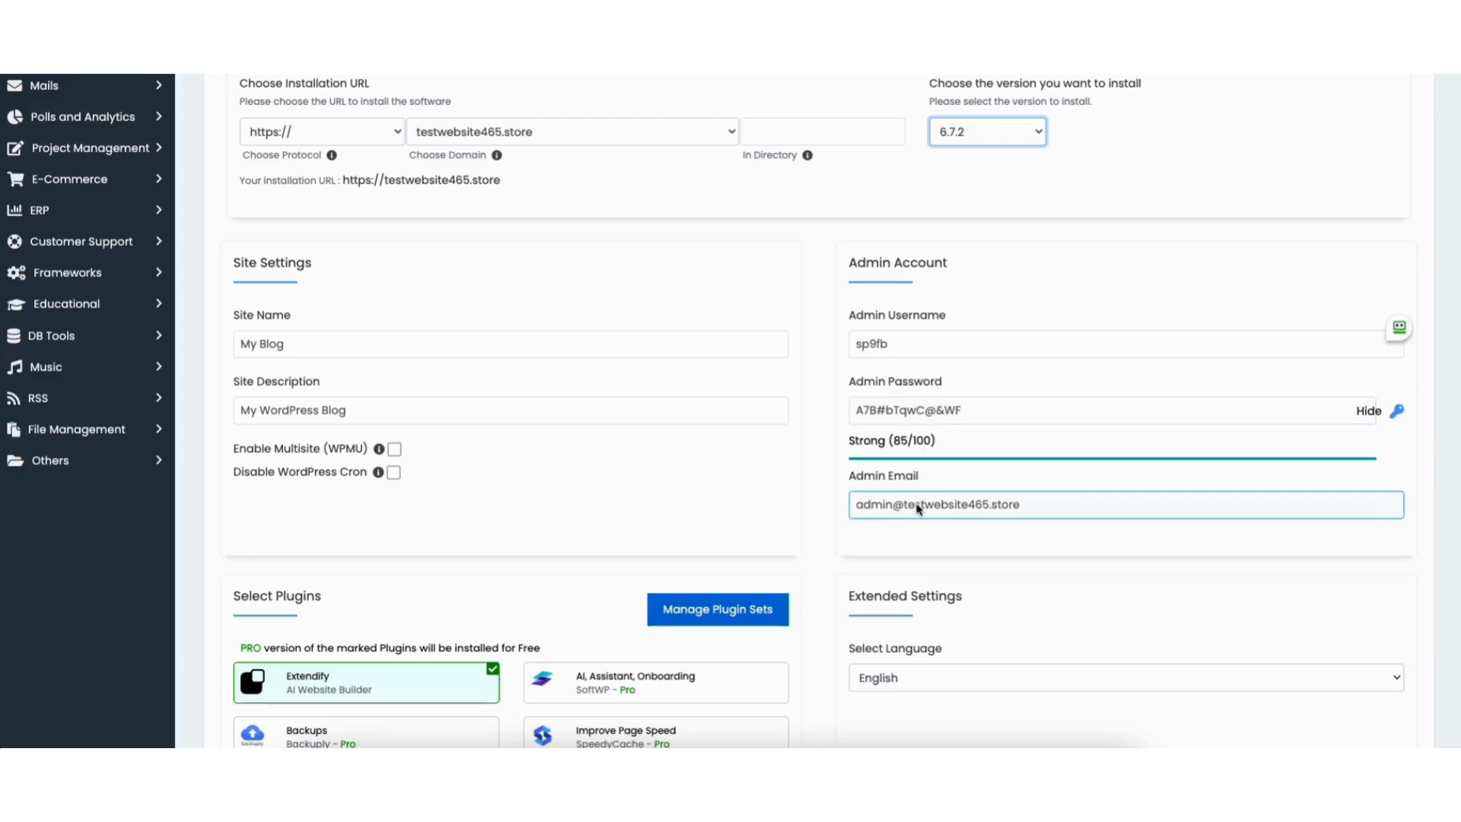
scroll(1438, 434, down, 5)
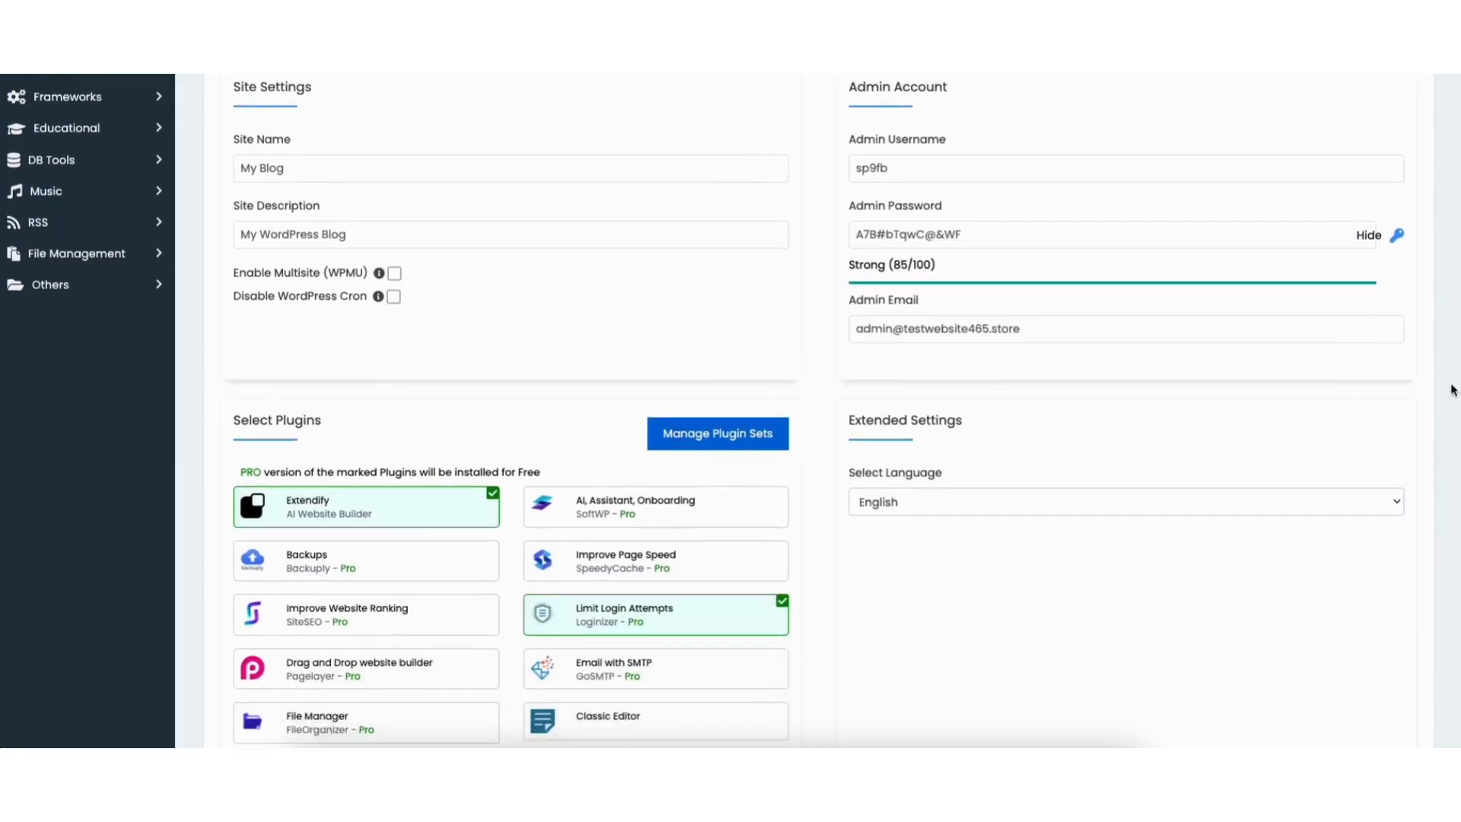
click(964, 297)
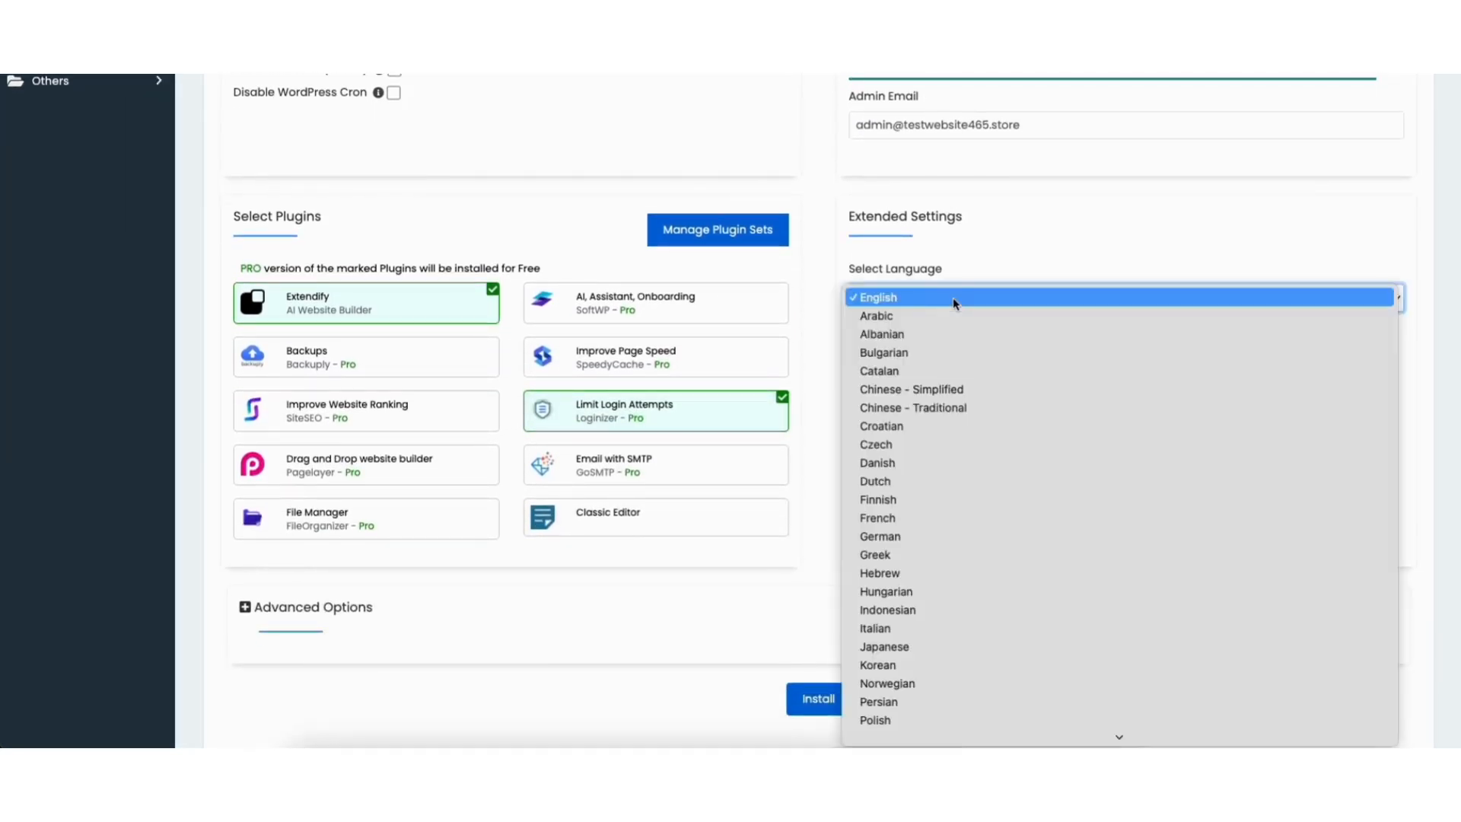
click(930, 298)
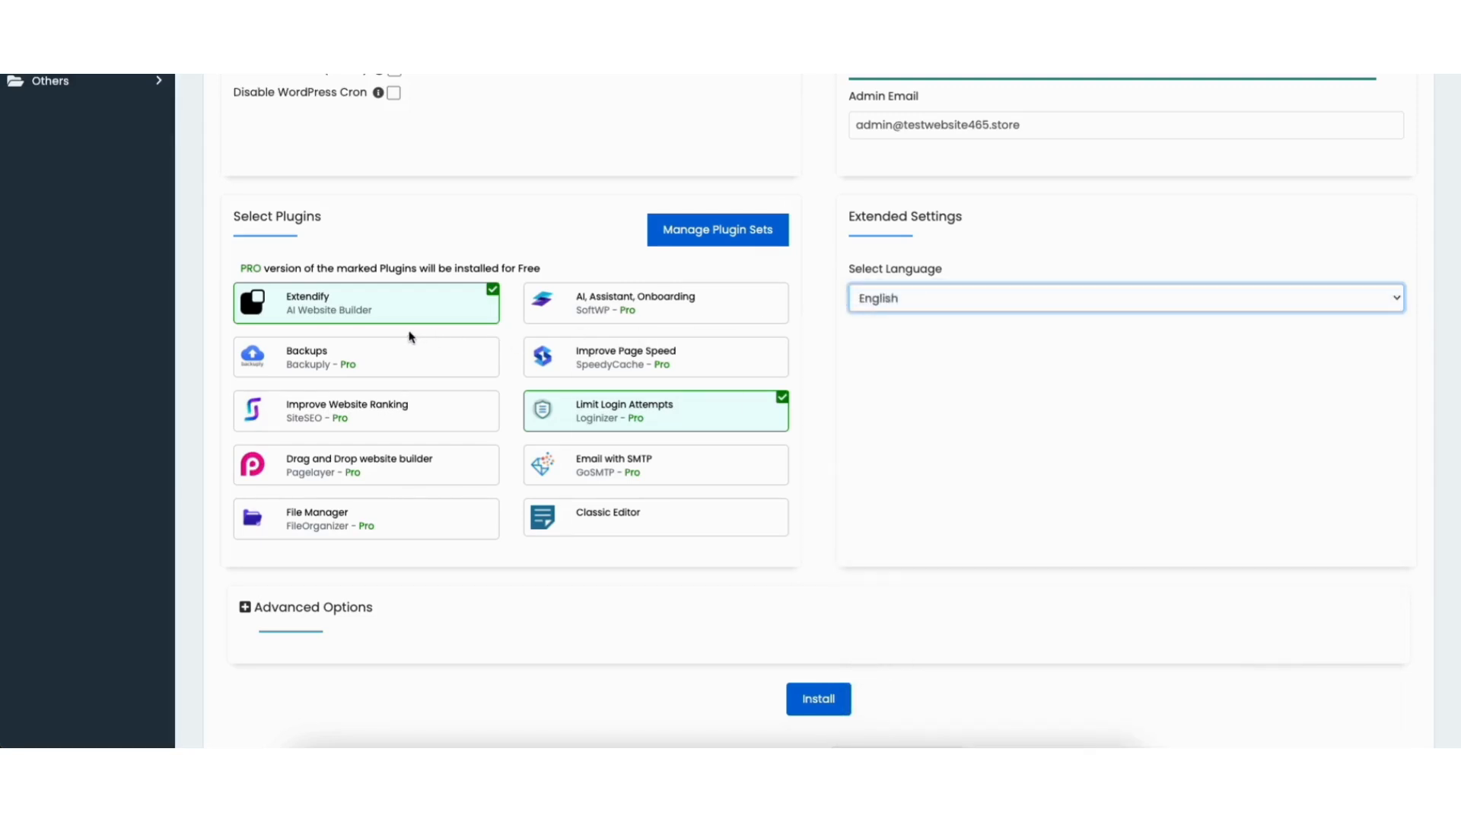
mouse_move(372, 322)
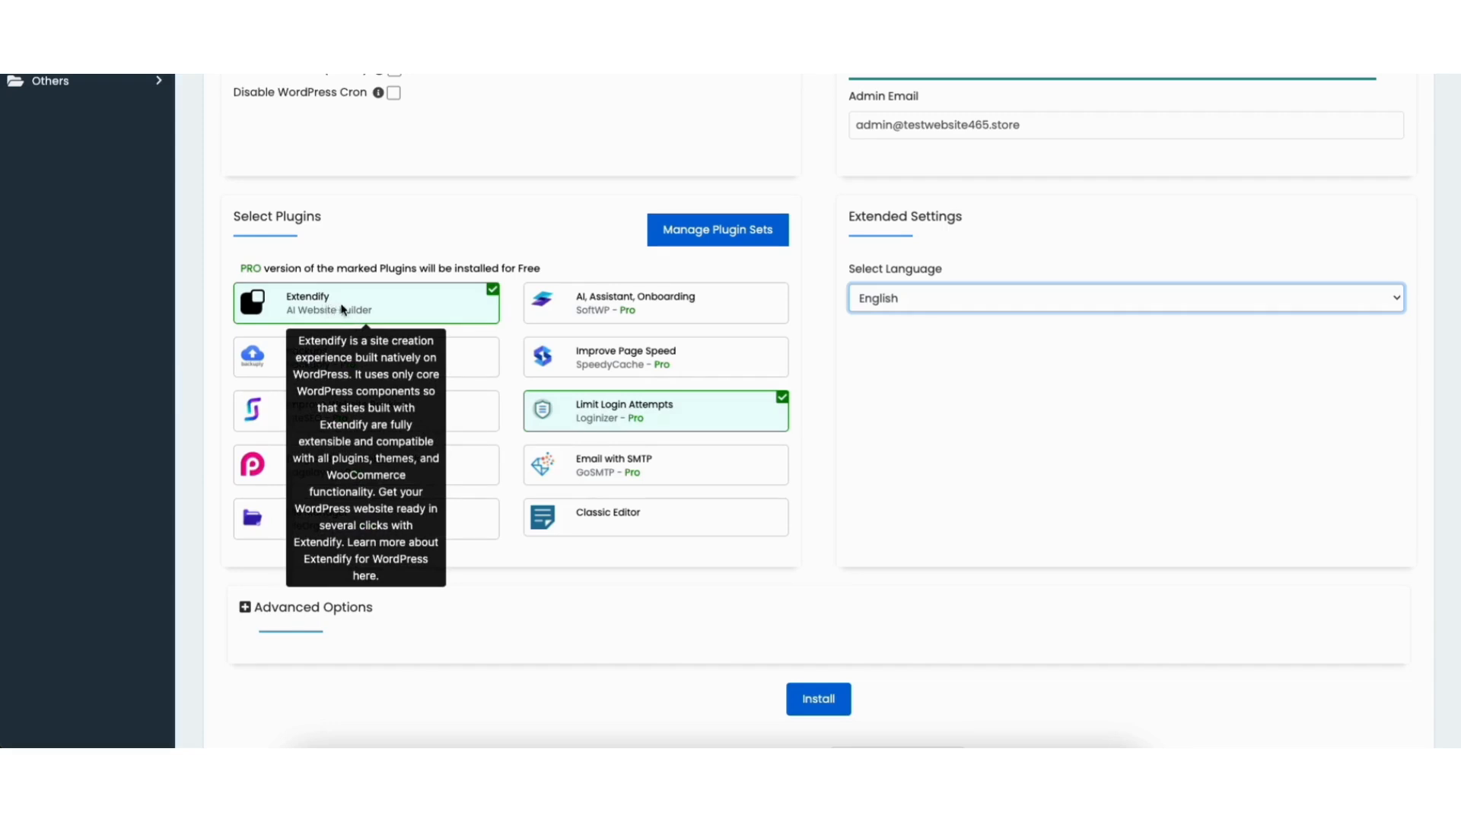
click(415, 306)
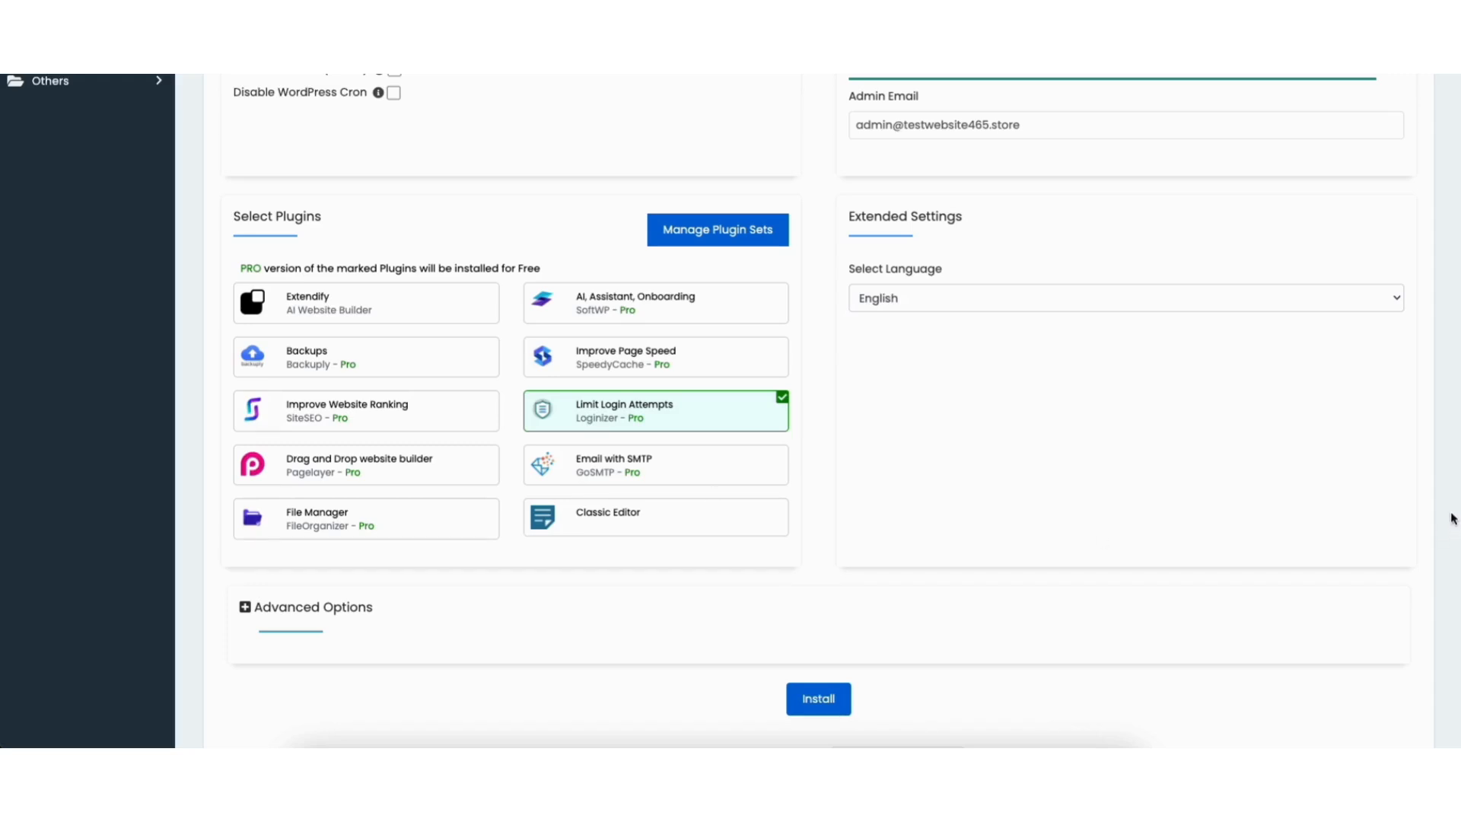
Install WordPress from Softaculous with advanced options expanded, then open the new site's admin.
click(251, 608)
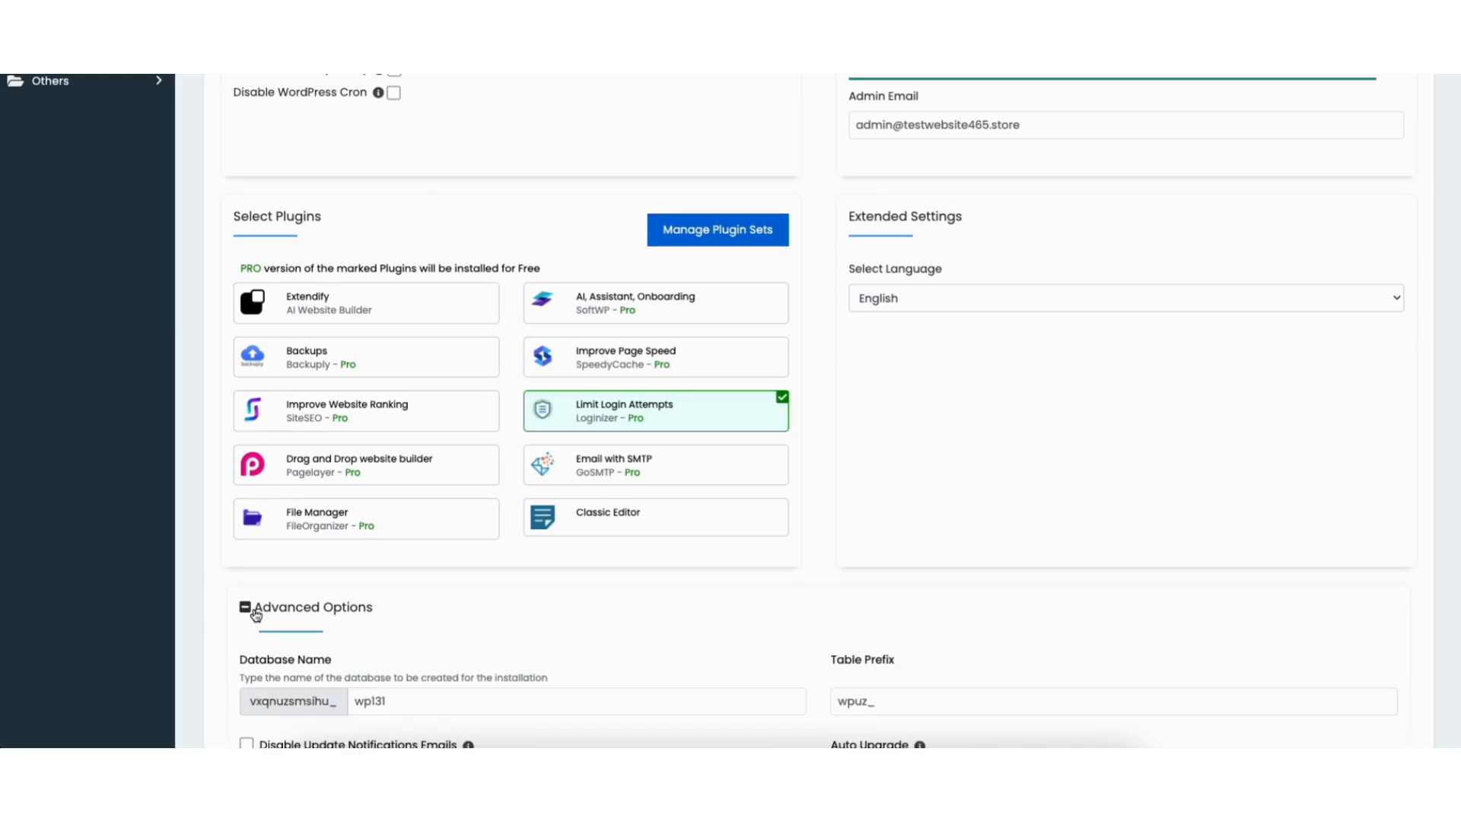
scroll(1454, 388, down, 1)
drag(1454, 388, 1444, 490)
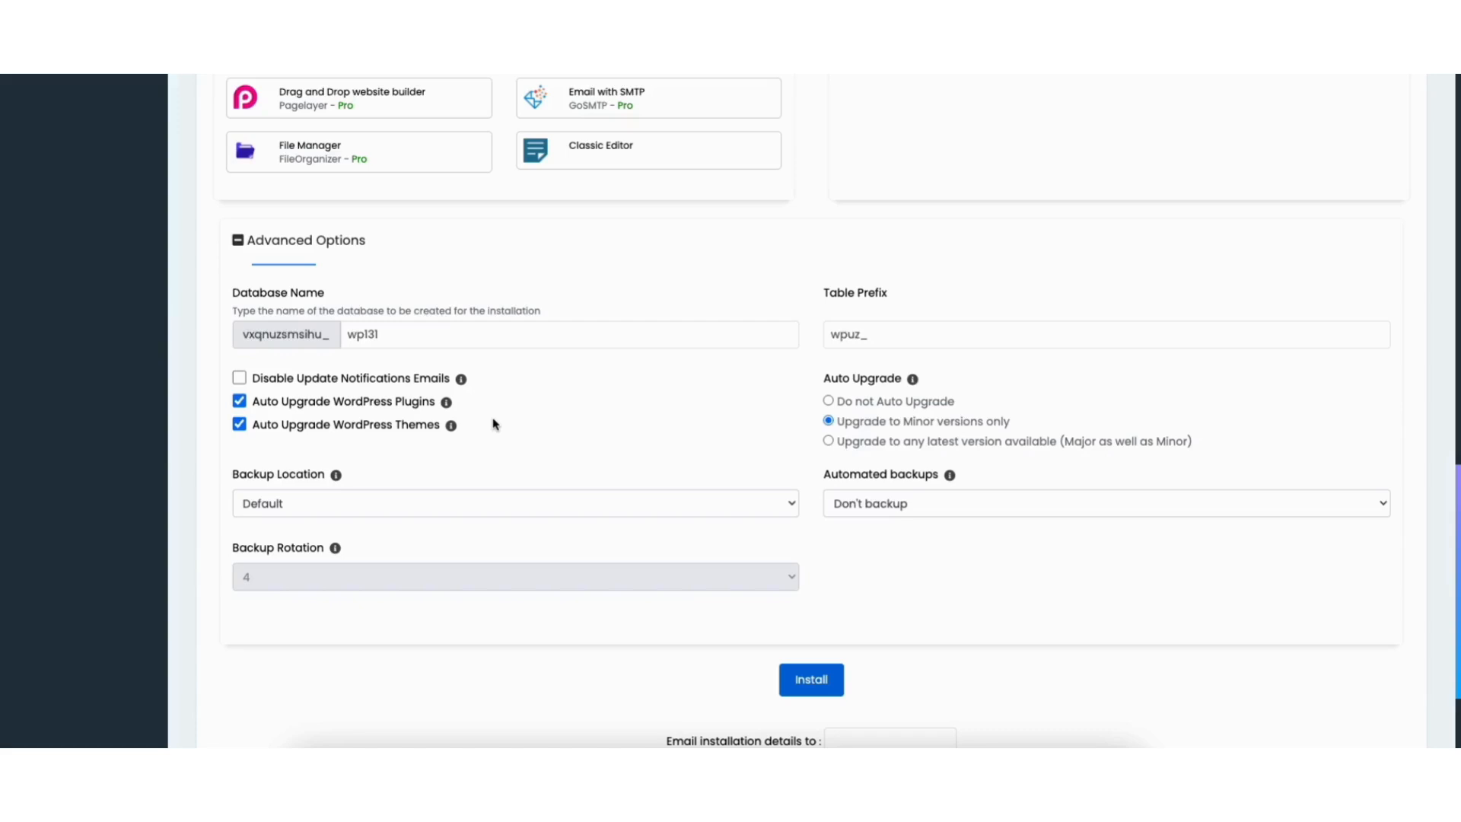
drag(1456, 491, 1456, 526)
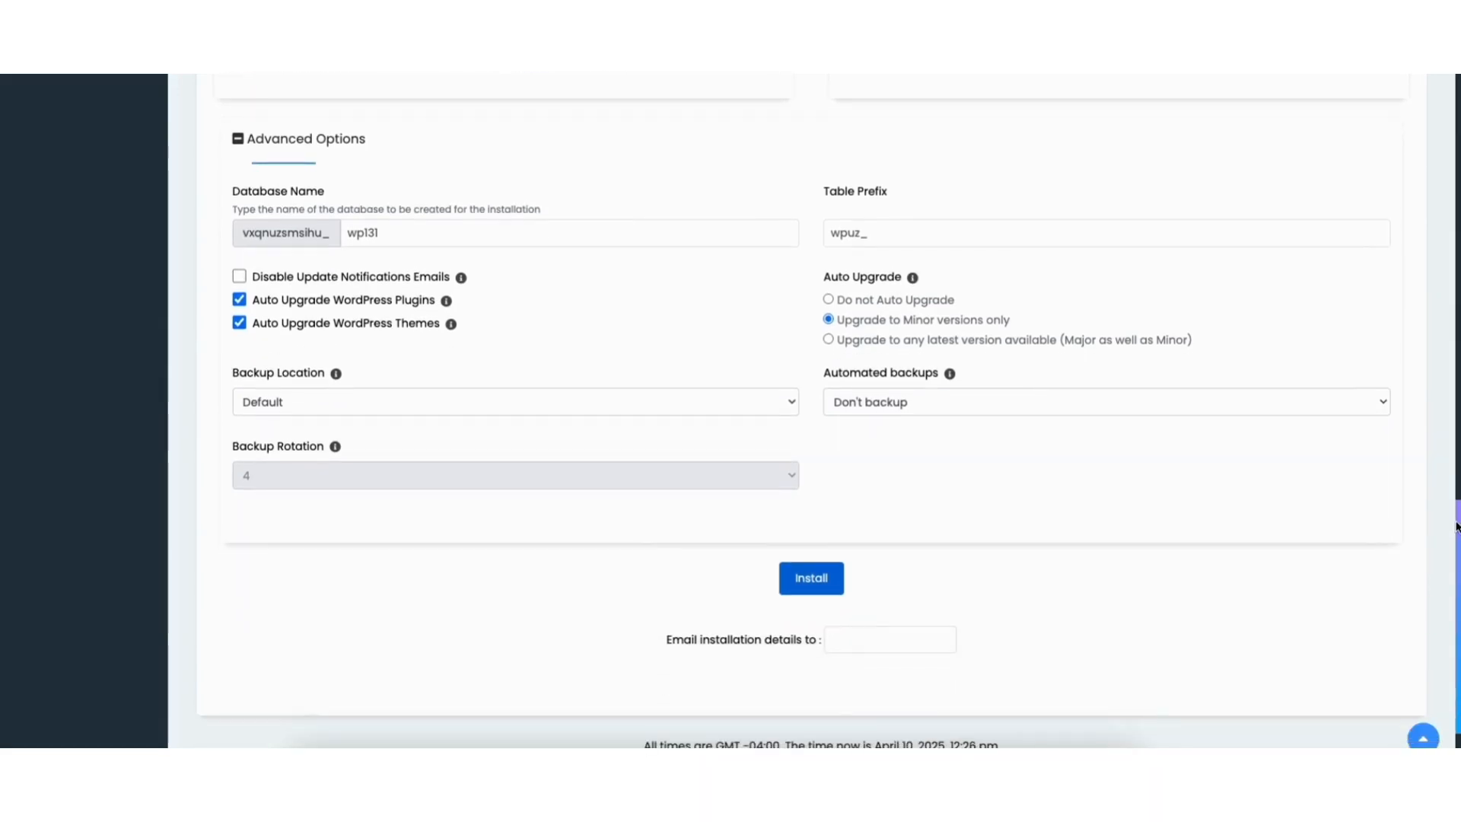
click(811, 577)
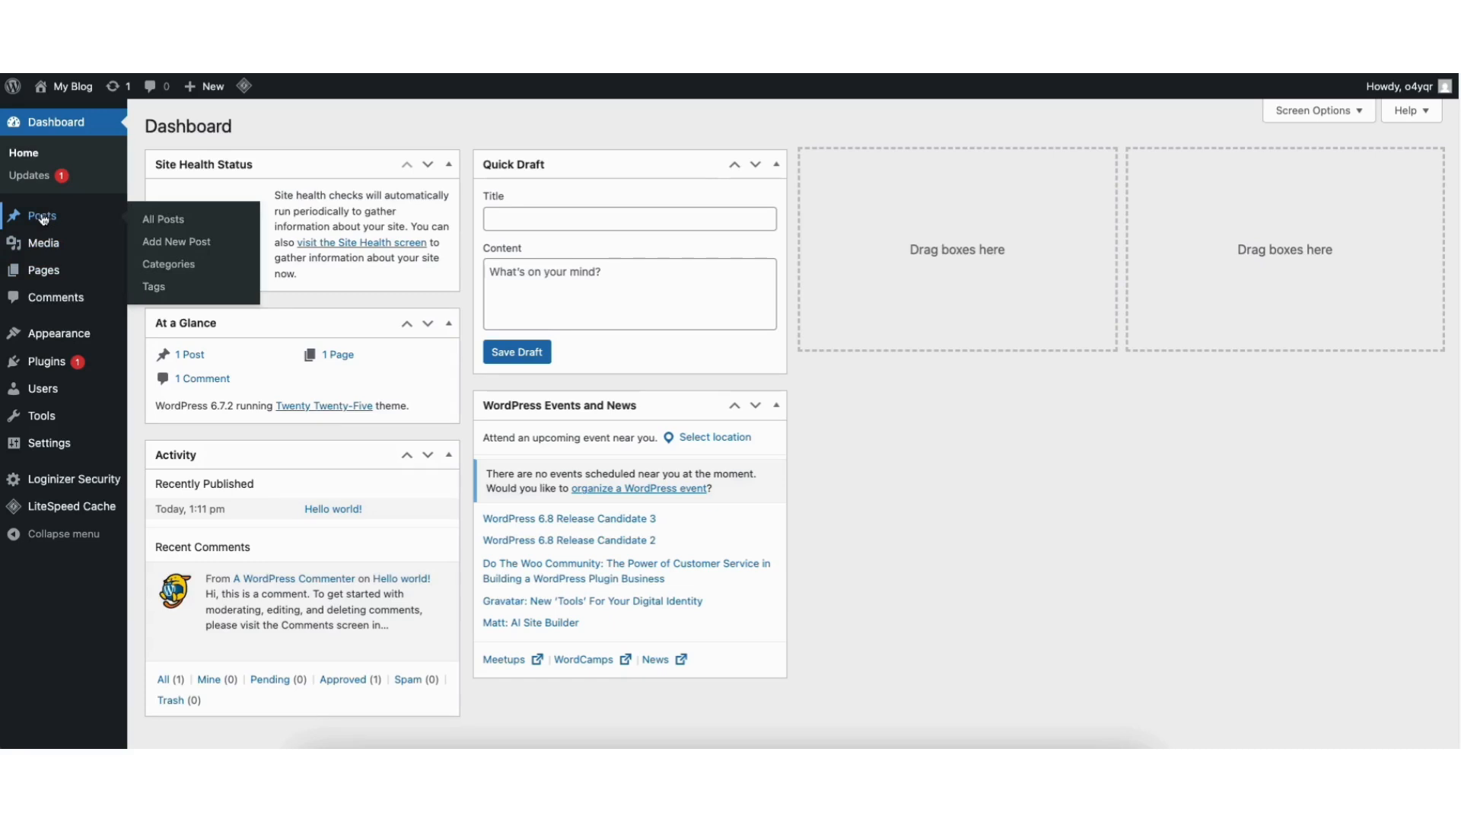
Go to Appearance > Themes and browse the Add New Theme directory.
mouse_move(47, 336)
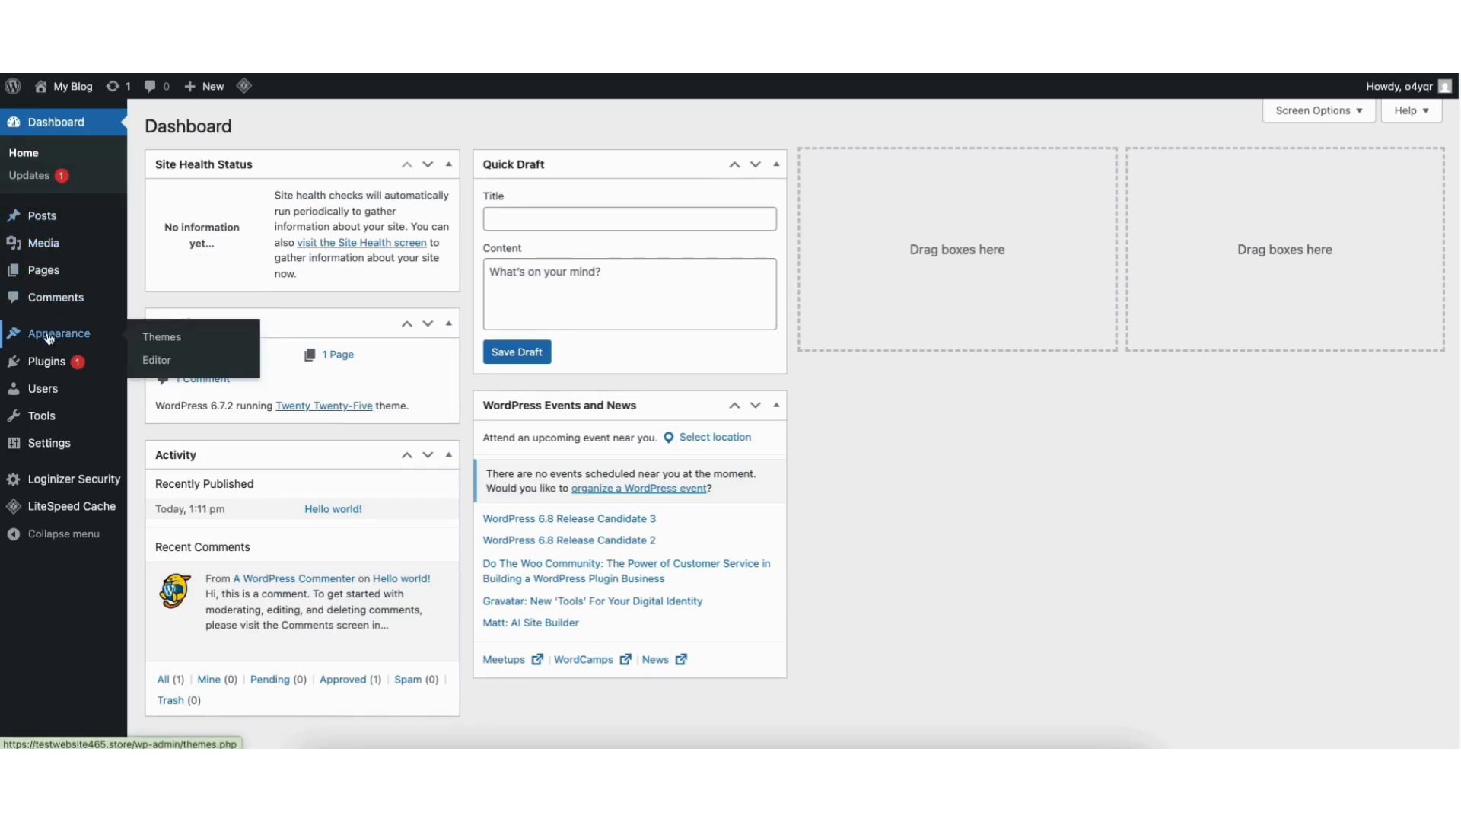
click(162, 339)
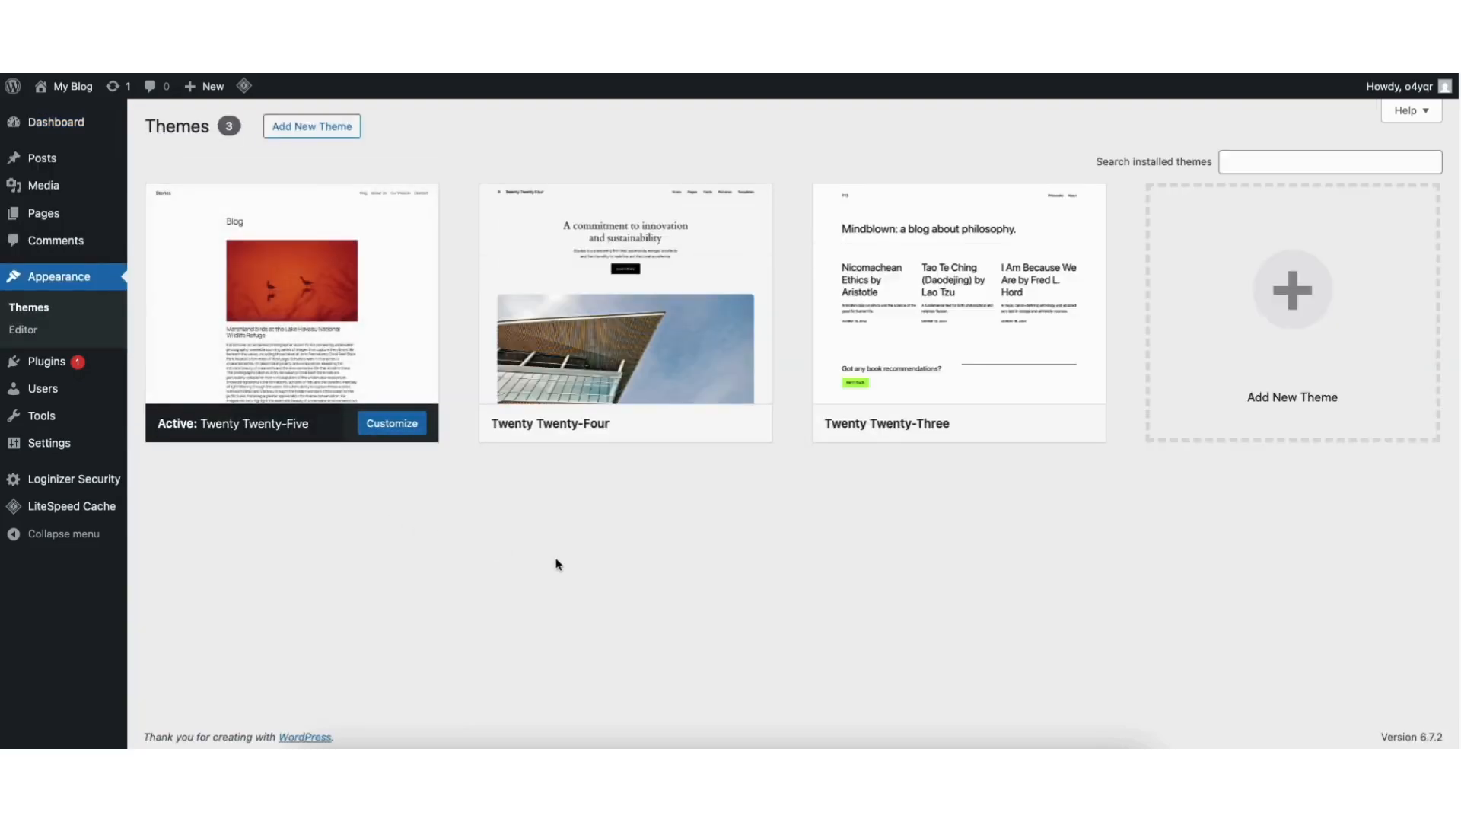
click(1259, 305)
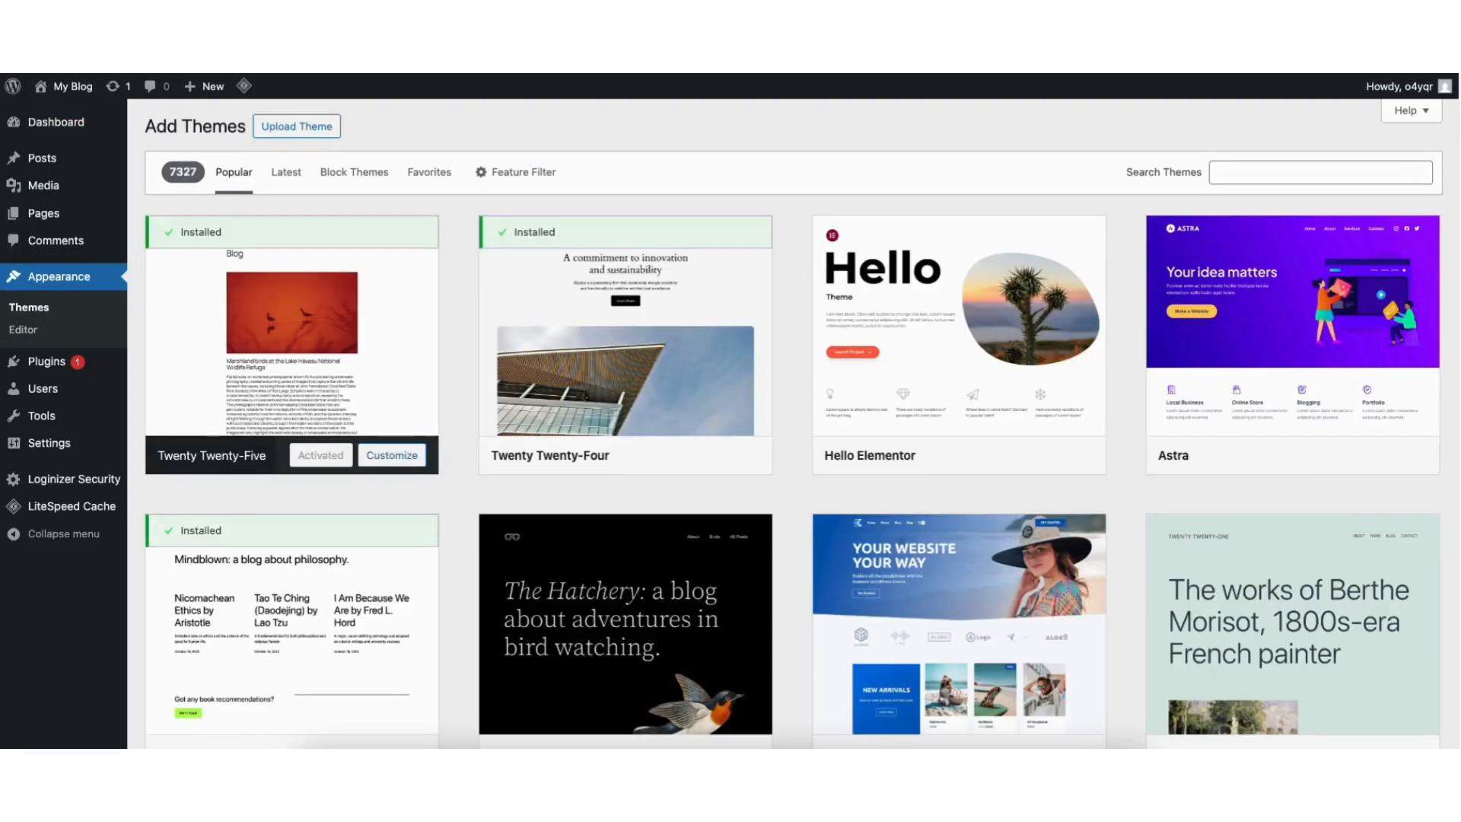
scroll(793, 418, down, 5)
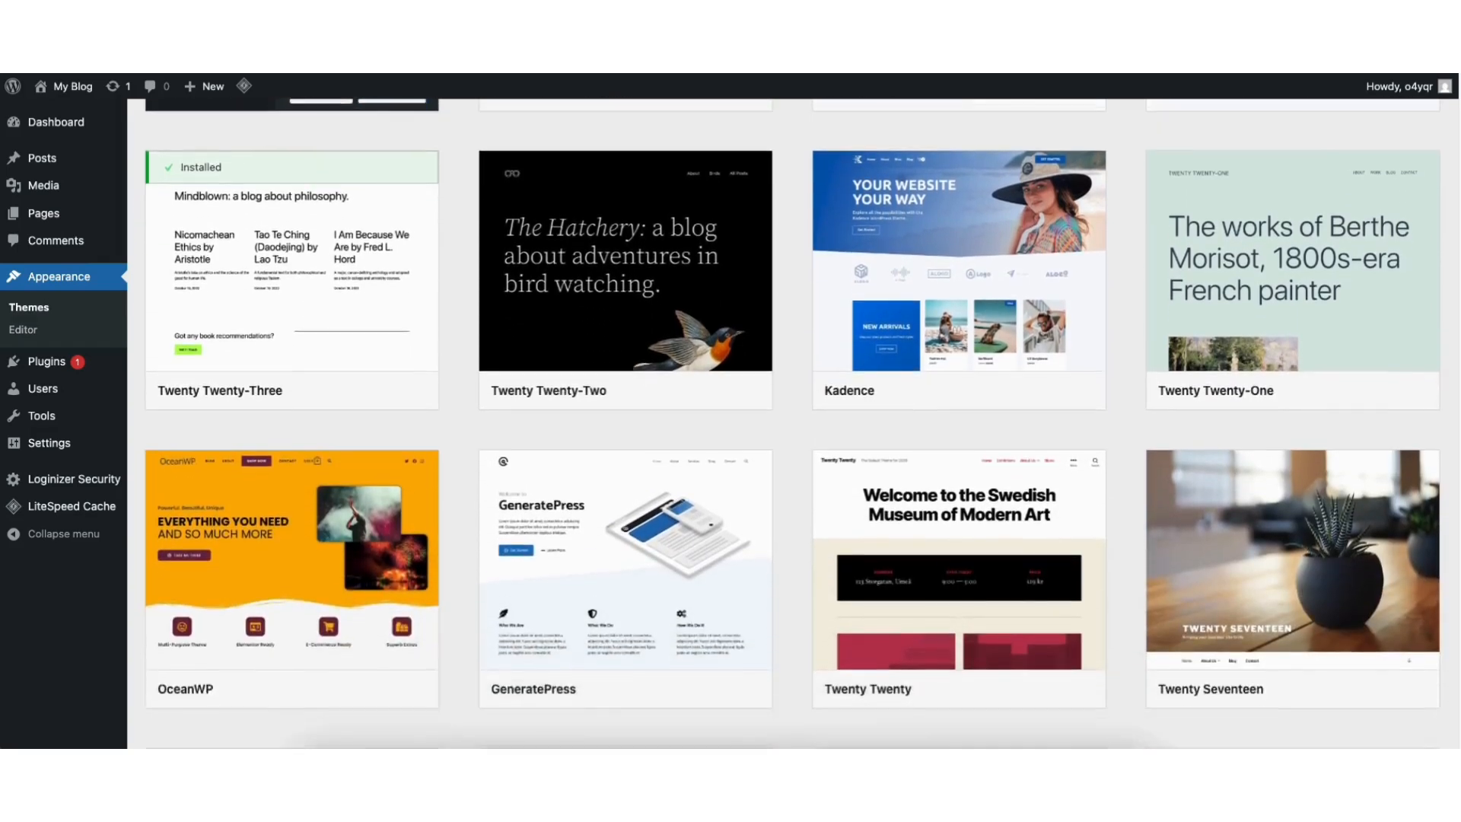
scroll(792, 423, down, 9)
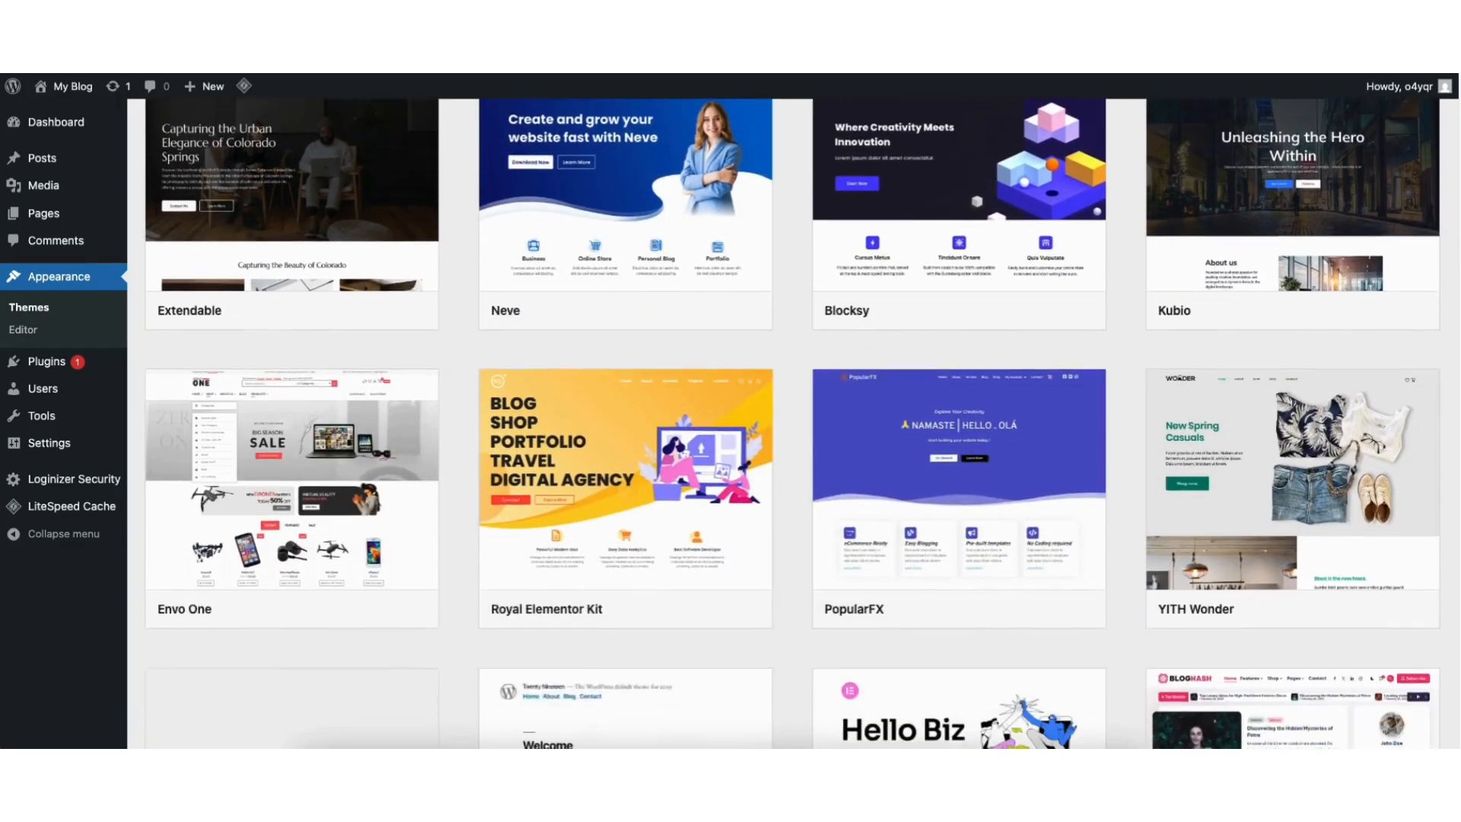
scroll(792, 423, down, 7)
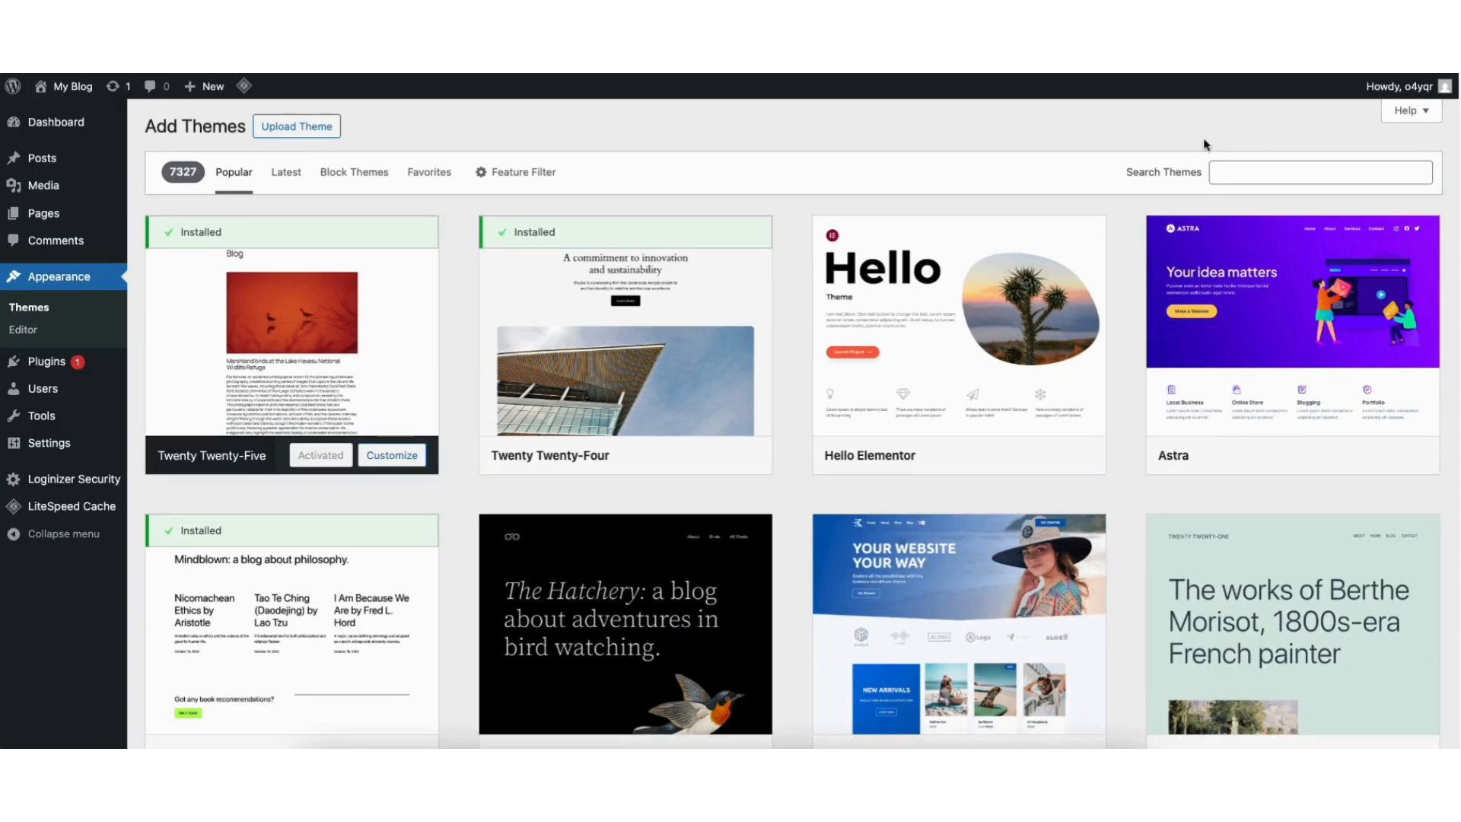
Search for 'astra', then install and activate the Astra theme.
click(1223, 170)
text(astra)
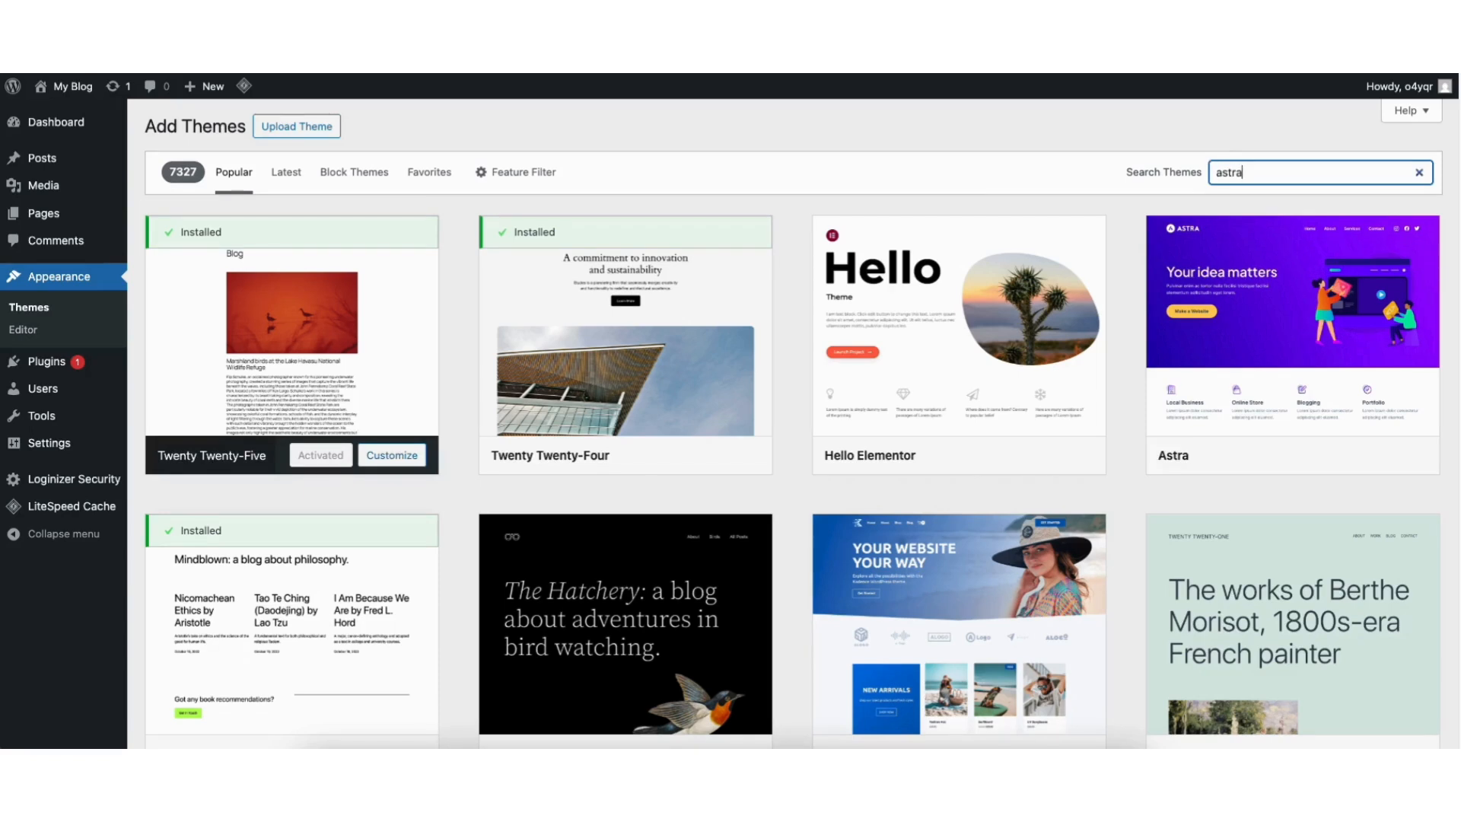
mouse_move(310, 421)
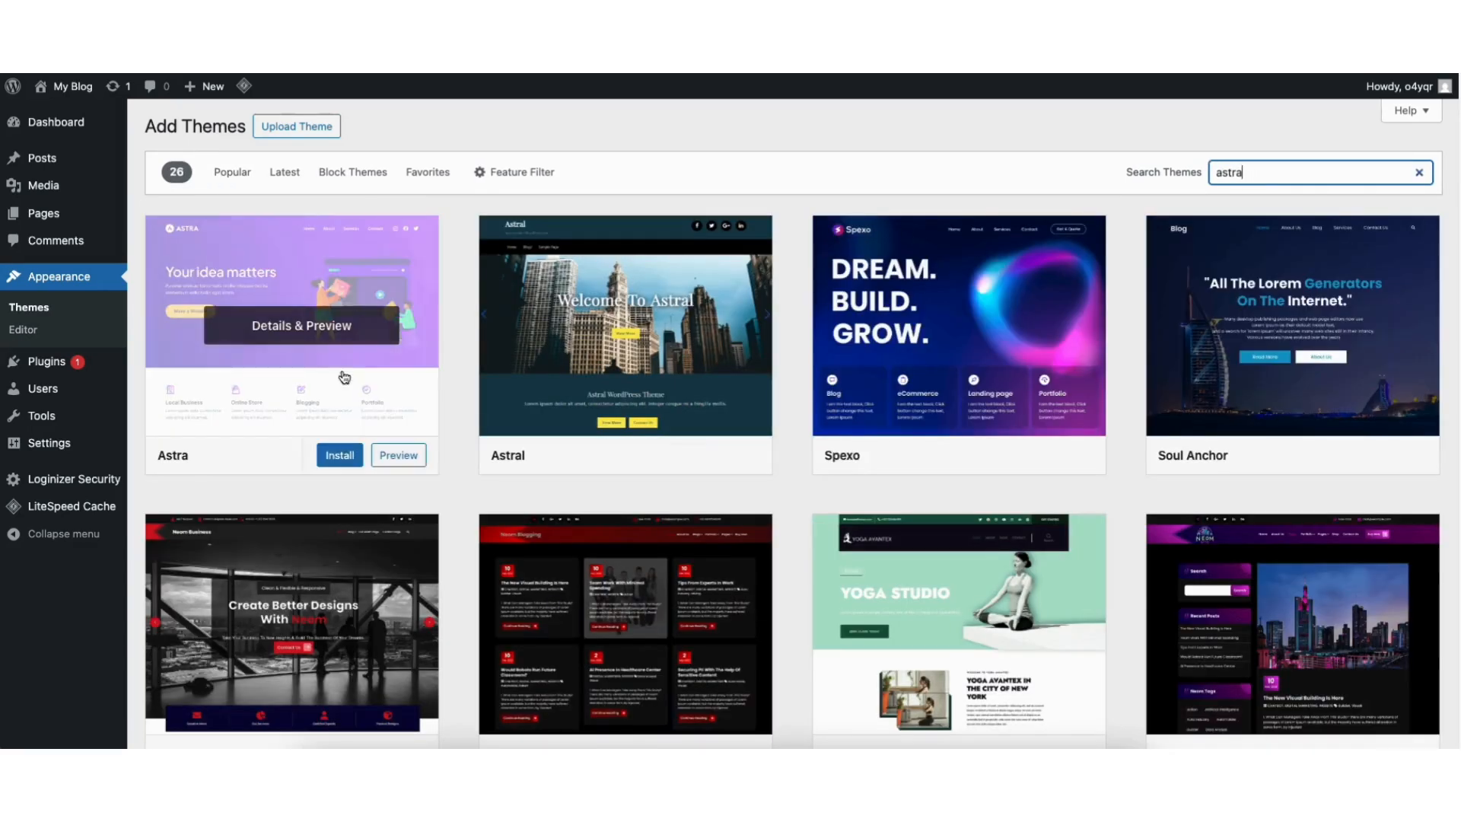
click(331, 457)
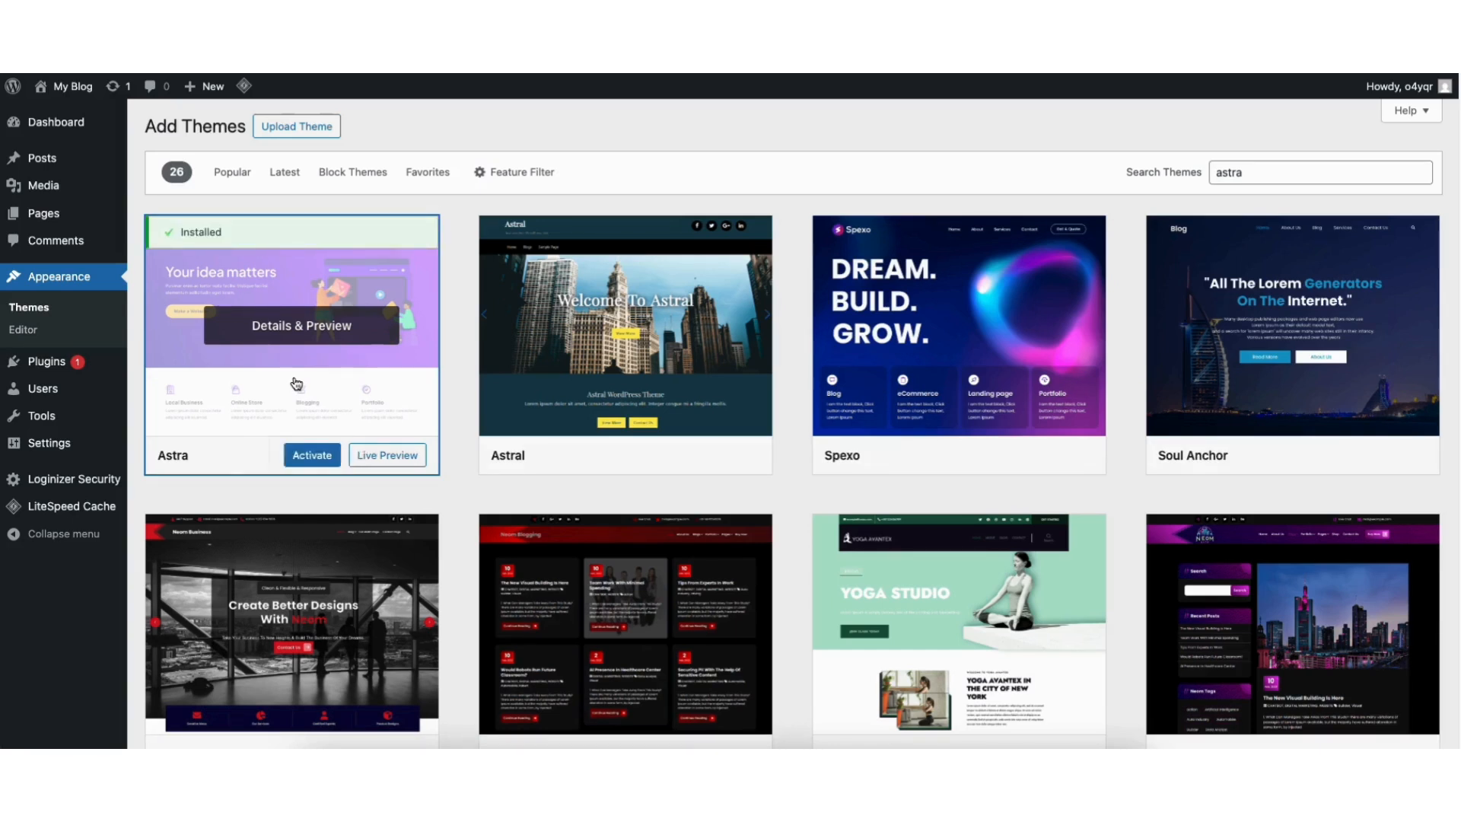
click(308, 457)
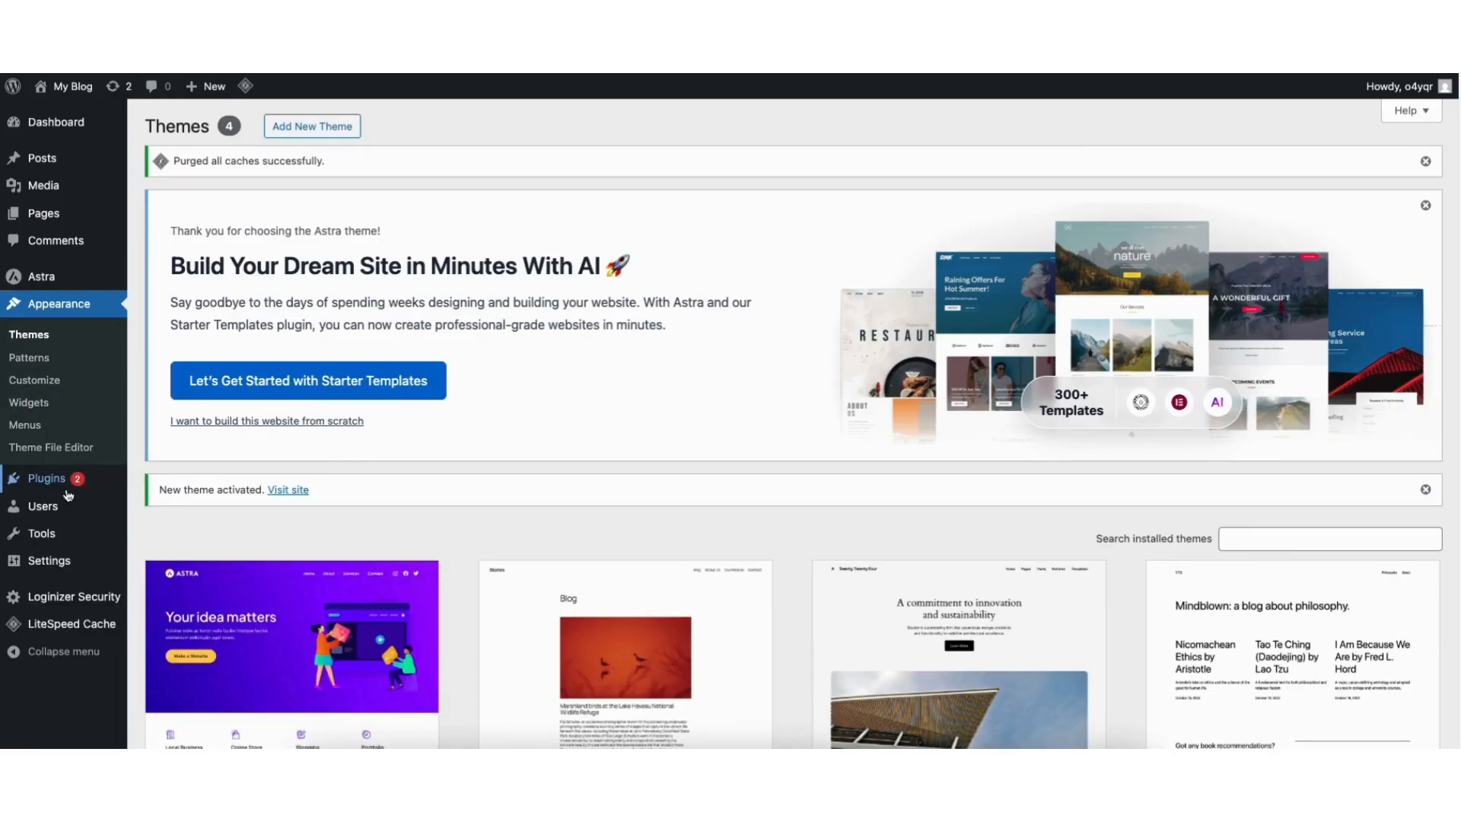
Search Add New Plugin for 'starter templates', then install and activate the Starter Templates plugin.
mouse_move(48, 484)
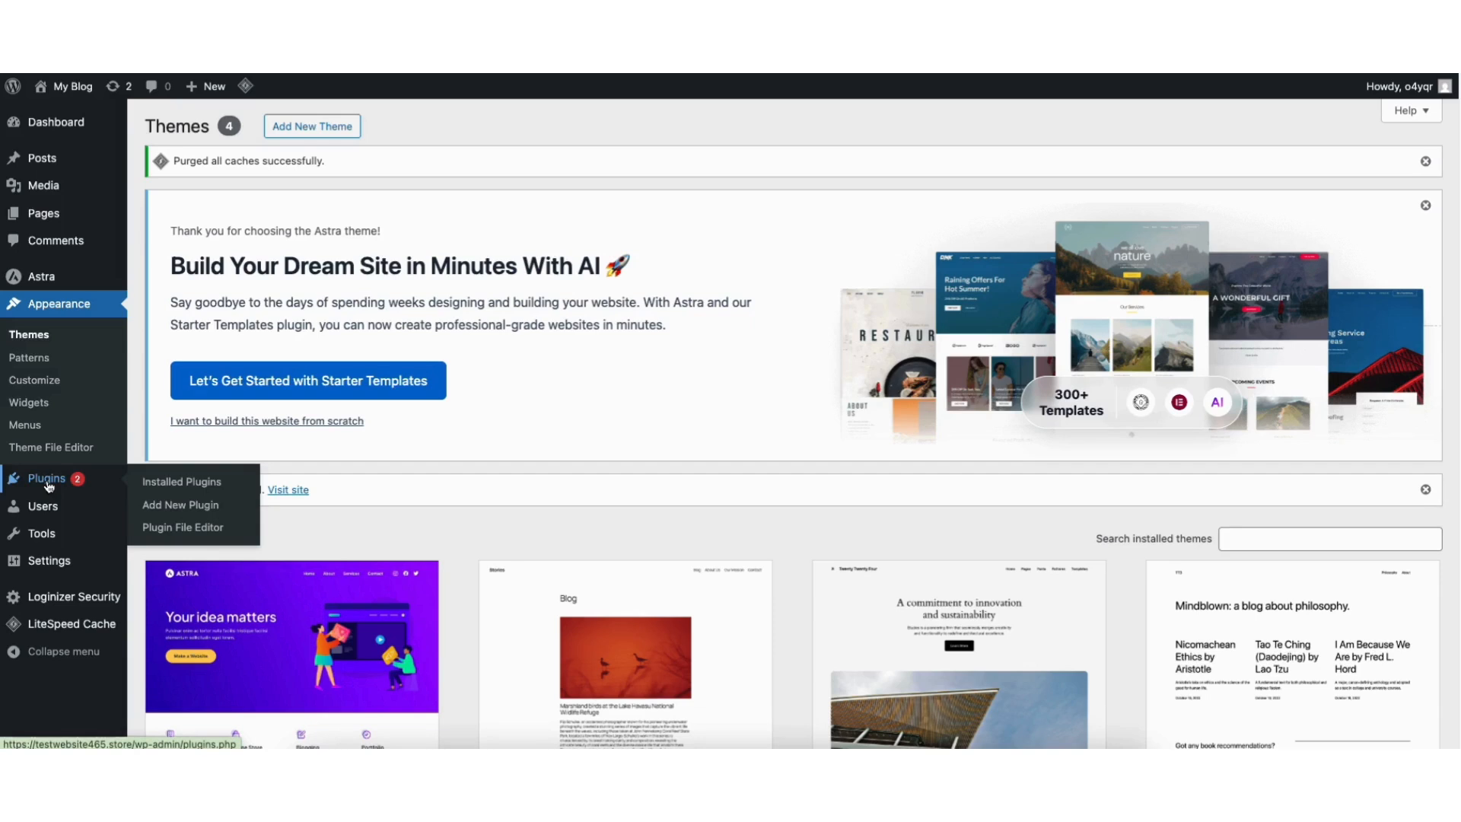
click(187, 506)
click(1201, 450)
text(st)
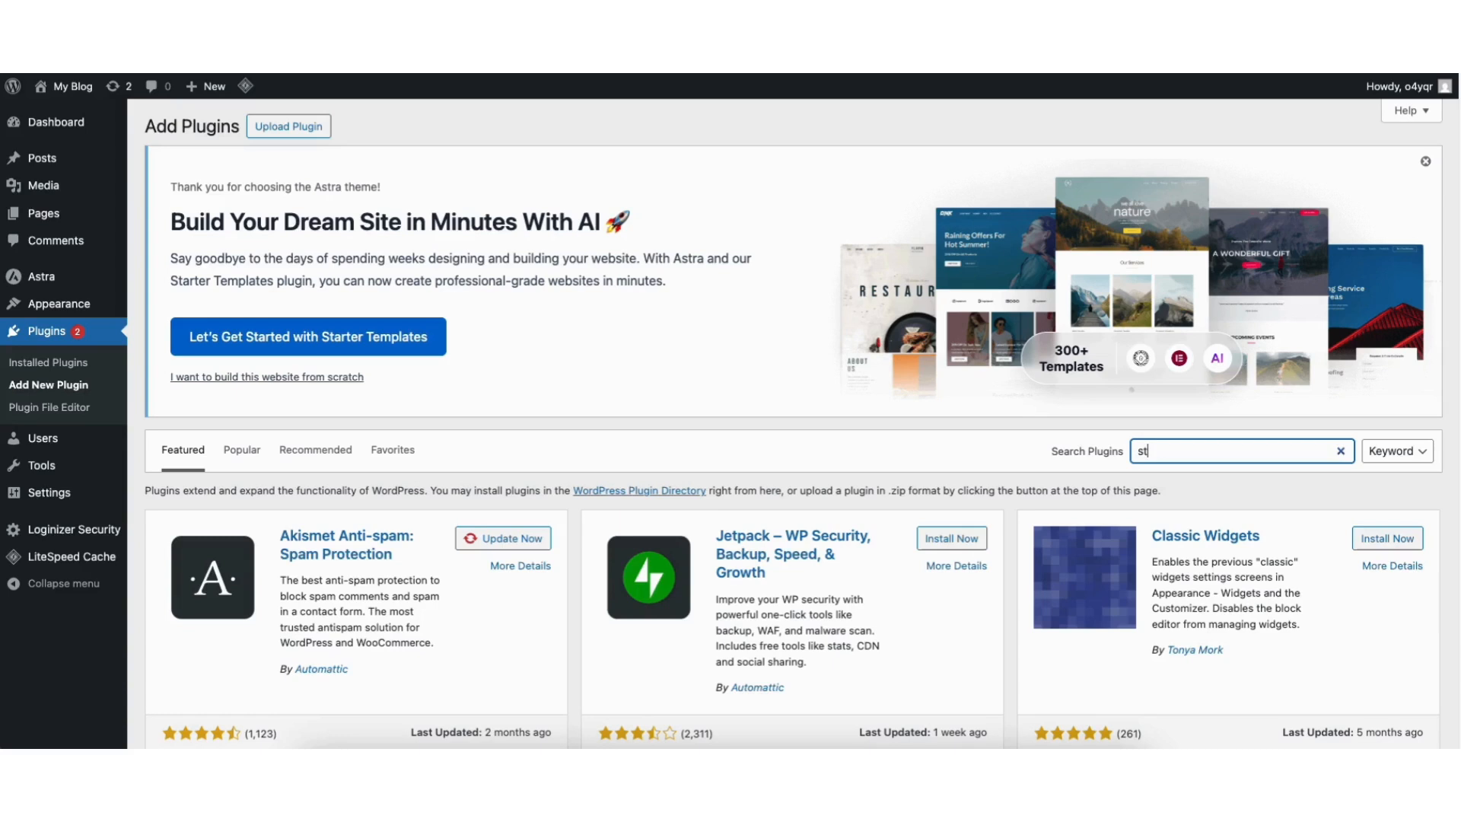
text(arter templates)
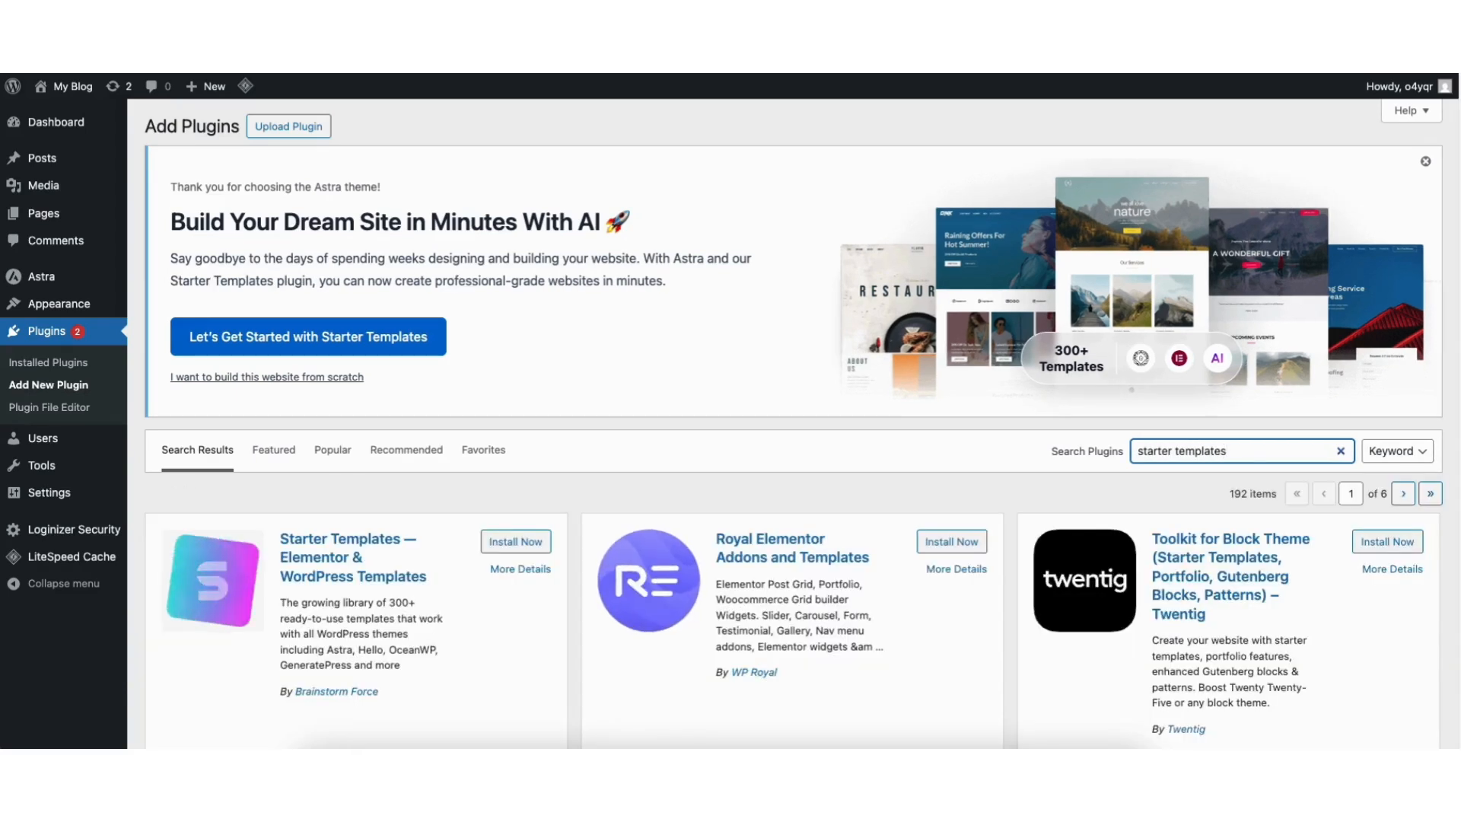
scroll(792, 423, down, 1)
scroll(430, 293, down, 3)
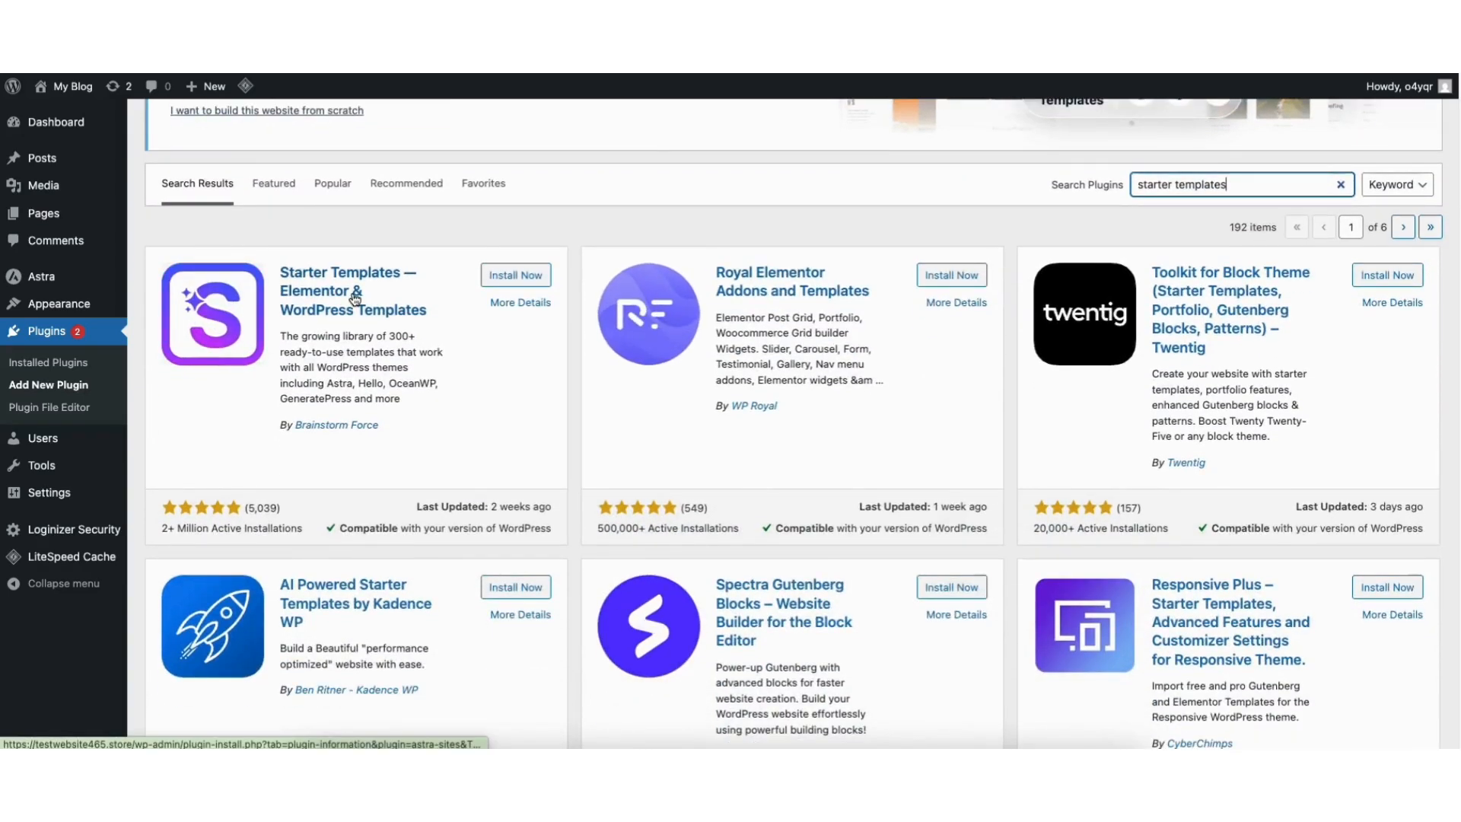
click(514, 275)
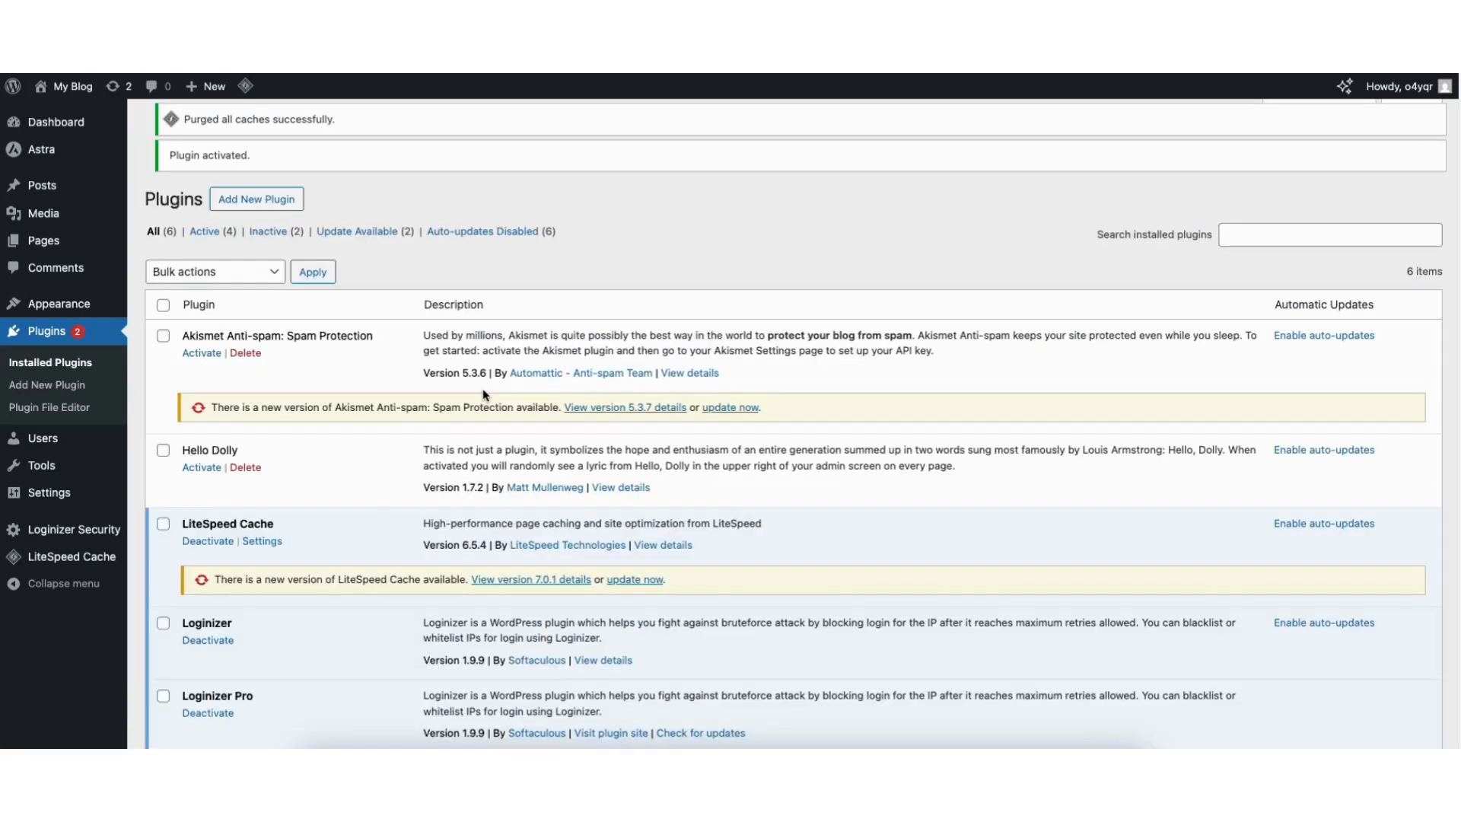
mouse_move(63, 310)
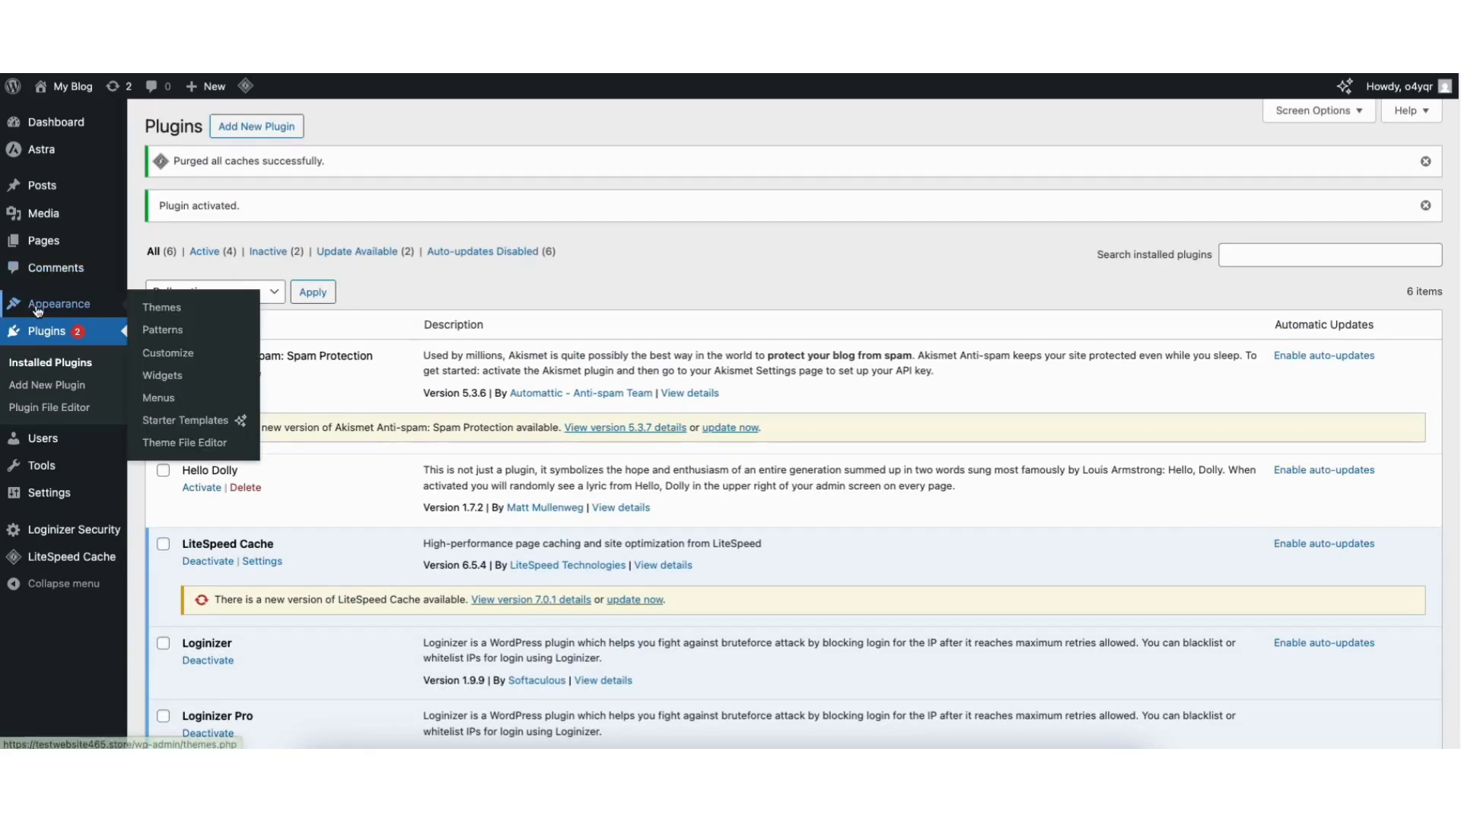
Open the Starter Templates library and switch the page builder to Elementor.
click(173, 424)
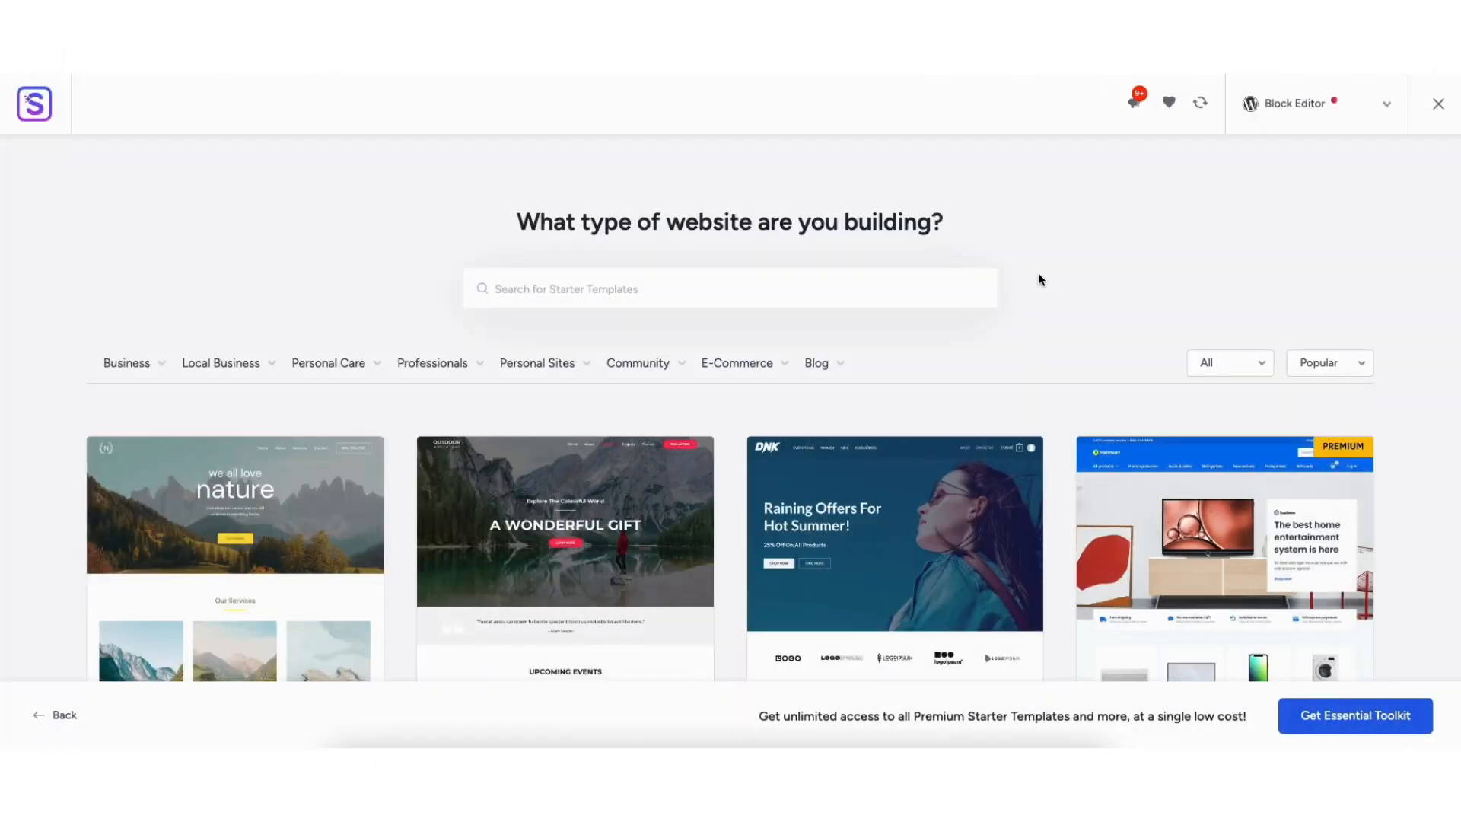
click(1288, 110)
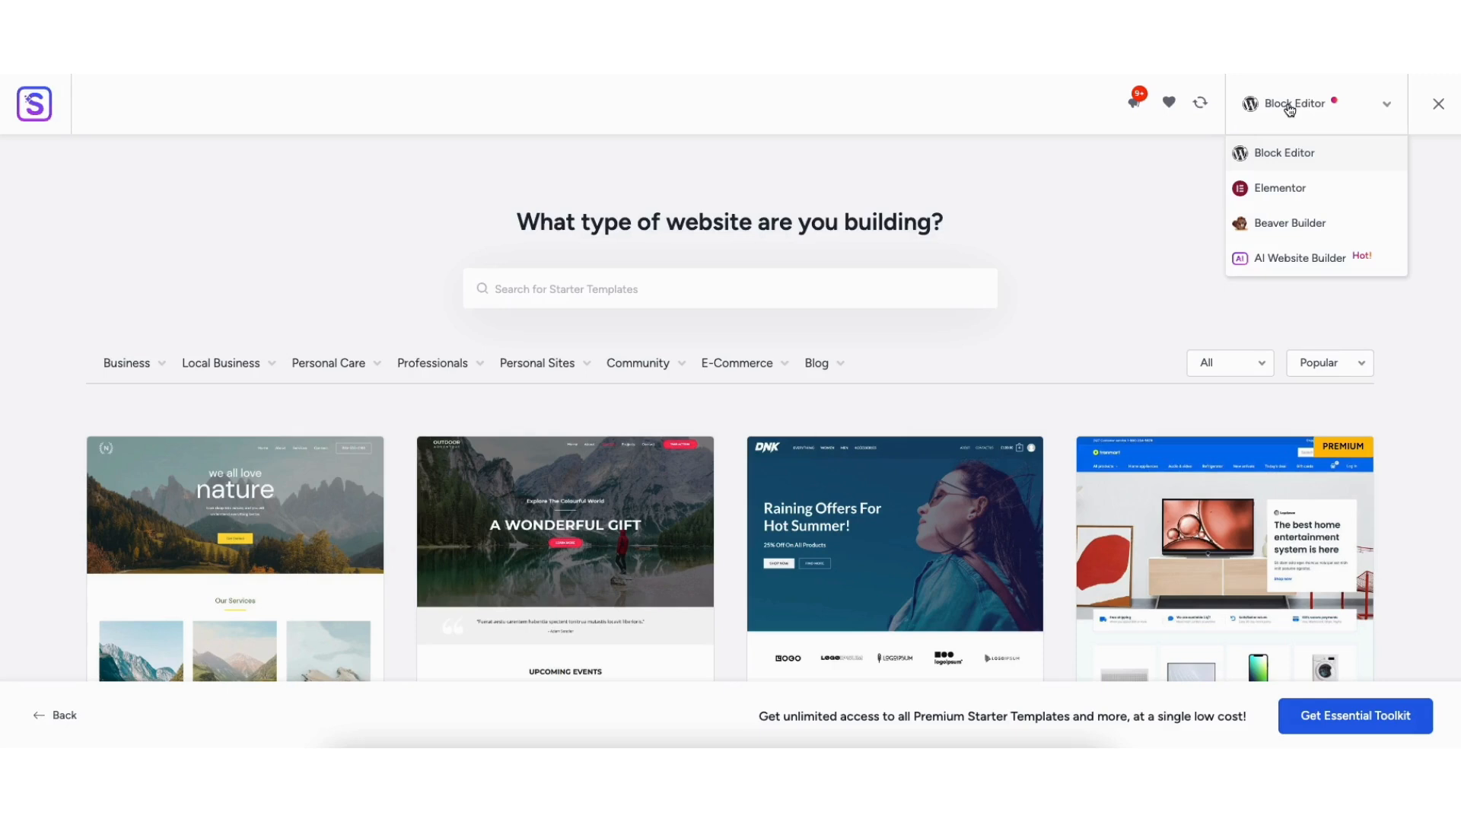
click(1268, 187)
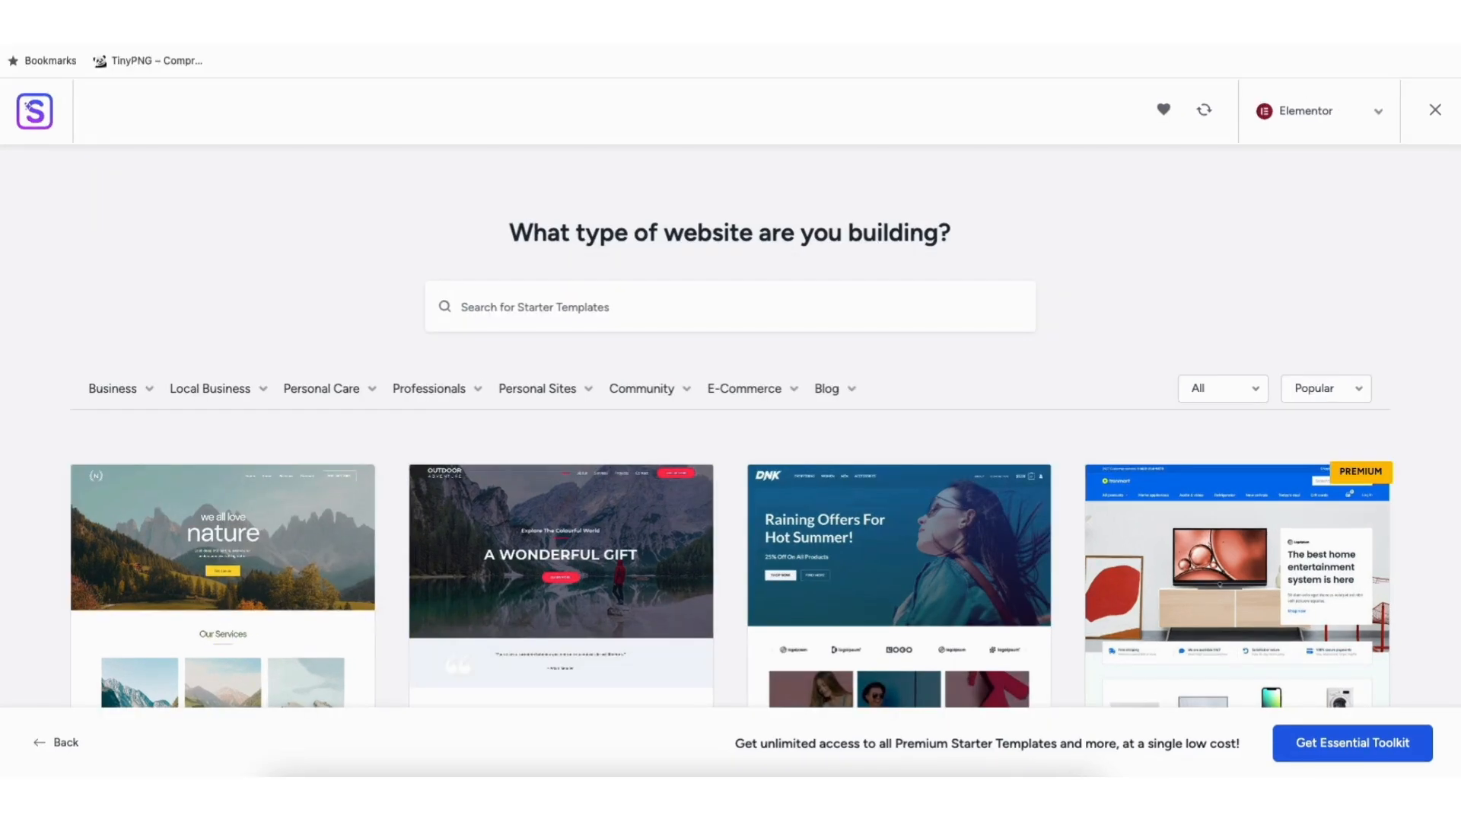
scroll(730, 426, down, 5)
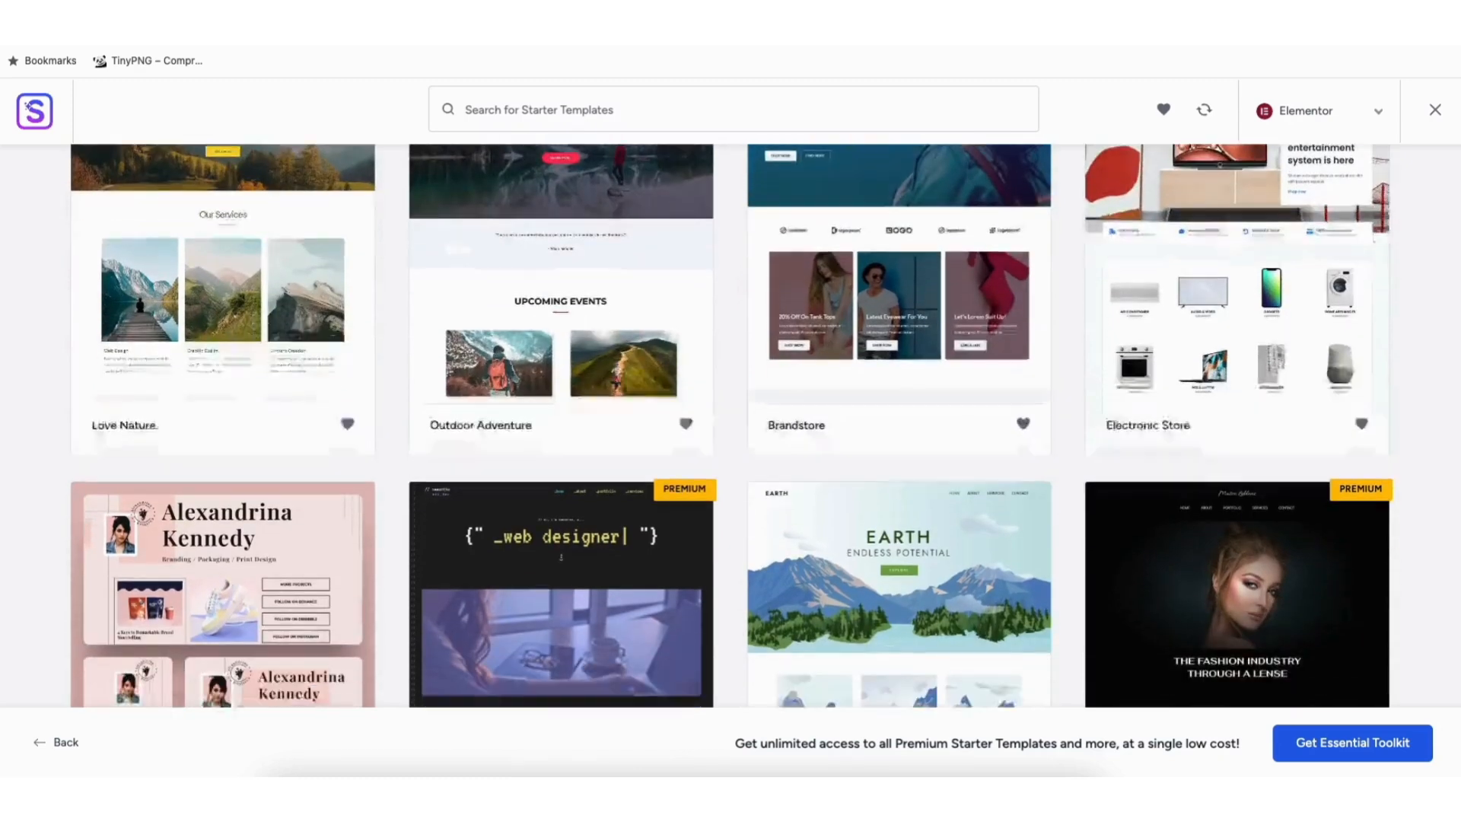
scroll(730, 426, down, 10)
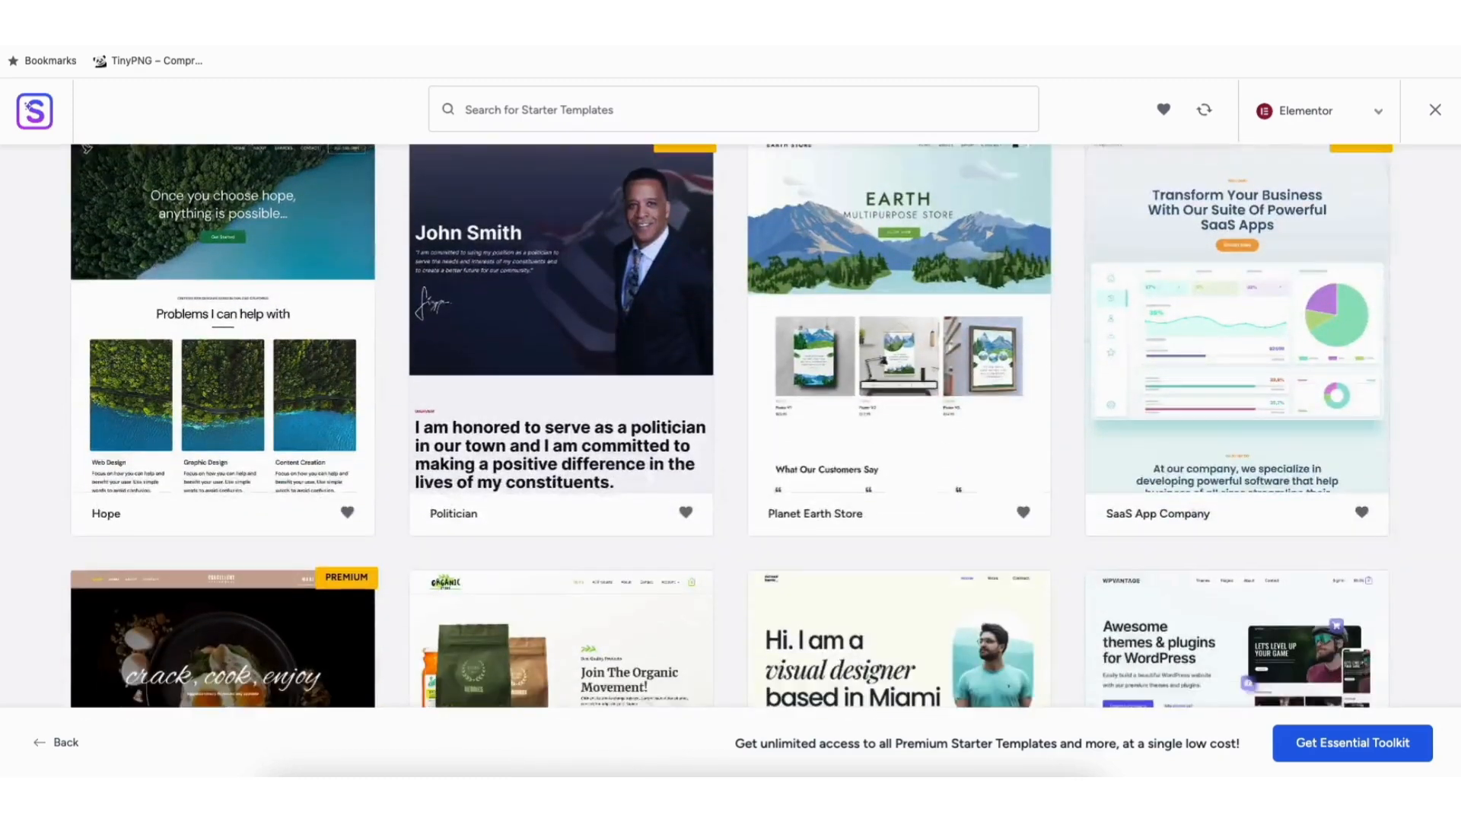
scroll(730, 426, down, 5)
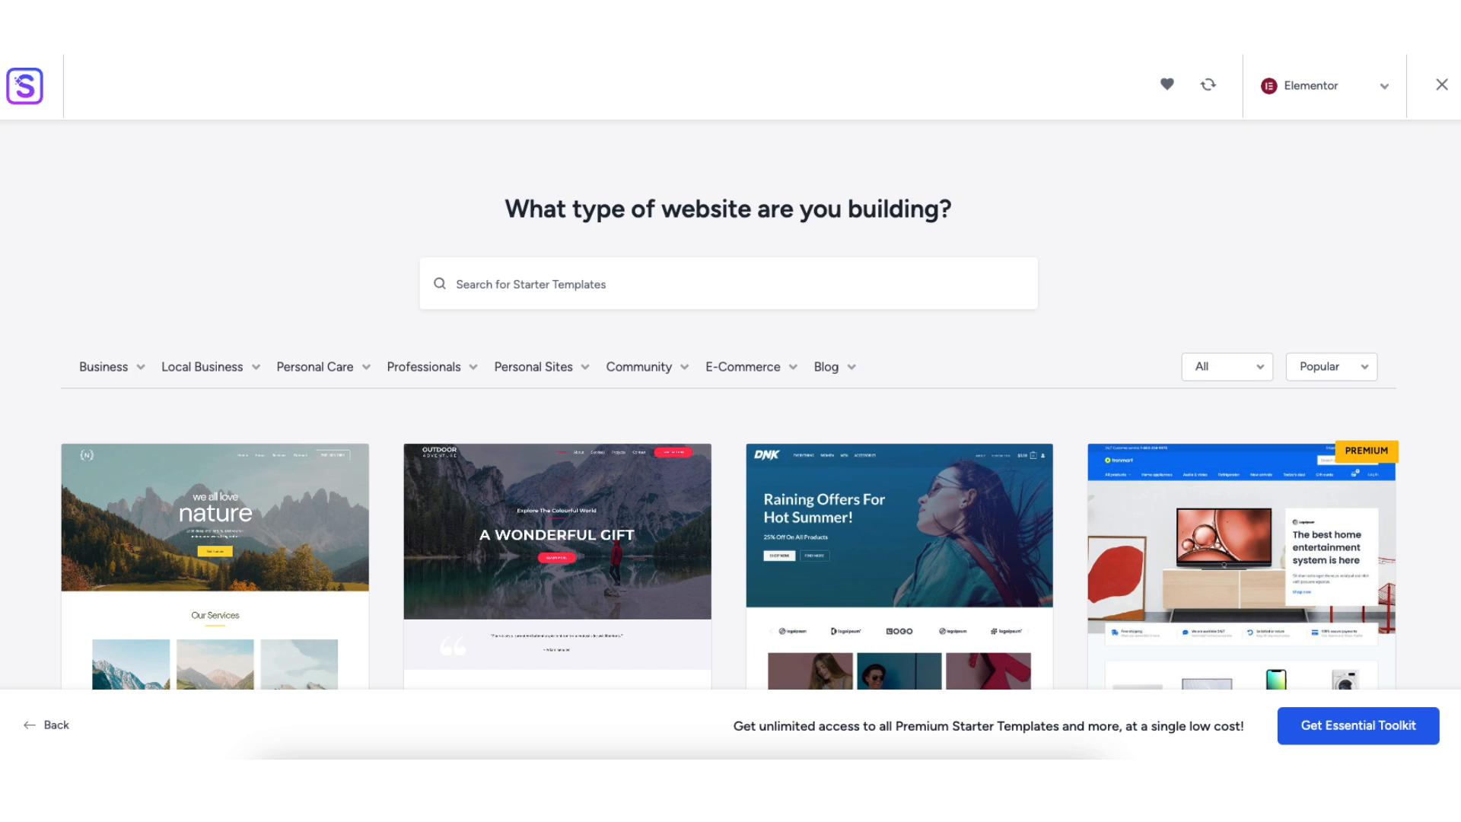
Preview the Love Nature template, then close the preview.
mouse_move(108, 369)
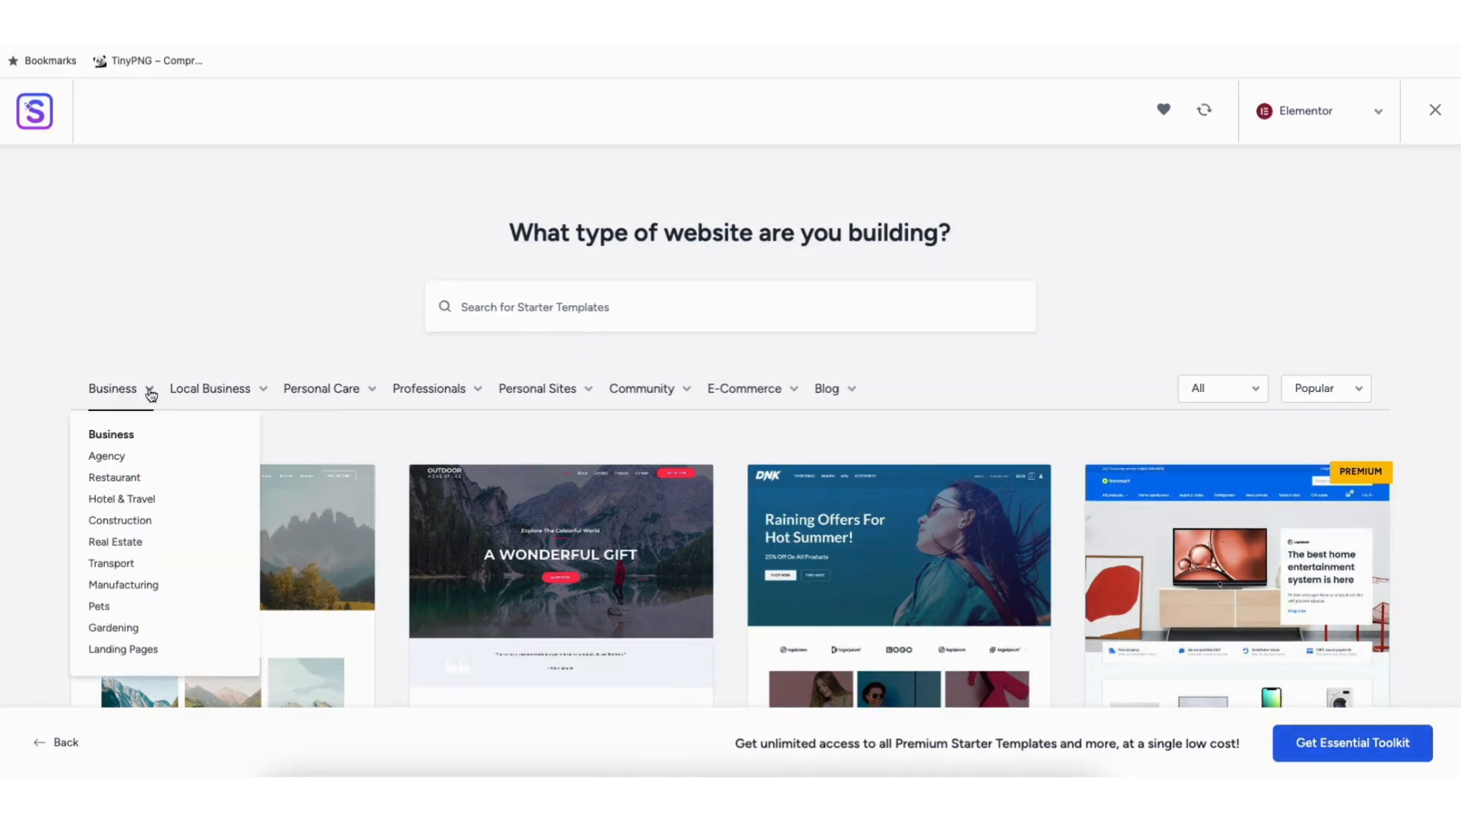
mouse_move(437, 396)
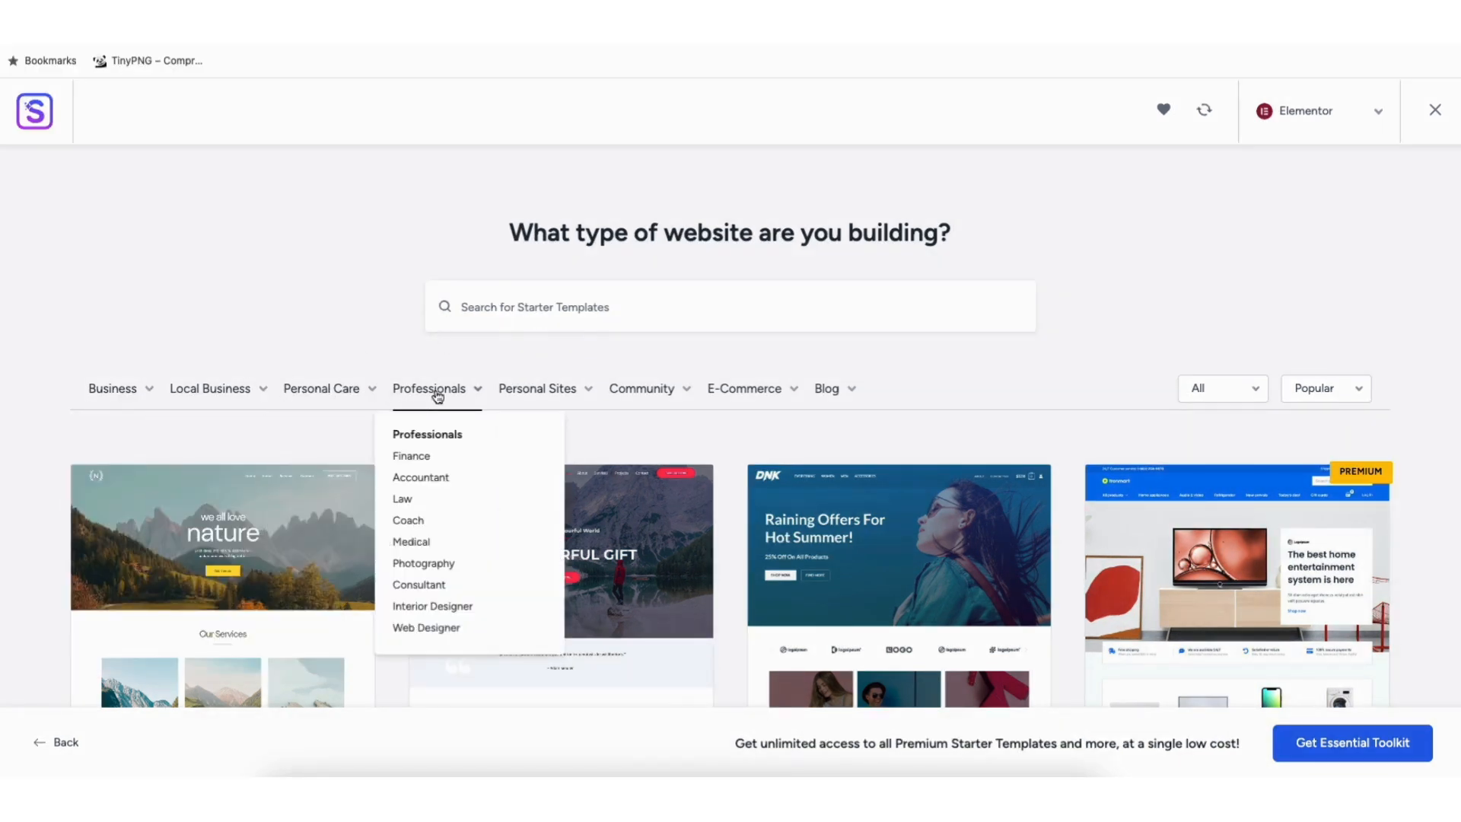
mouse_move(516, 395)
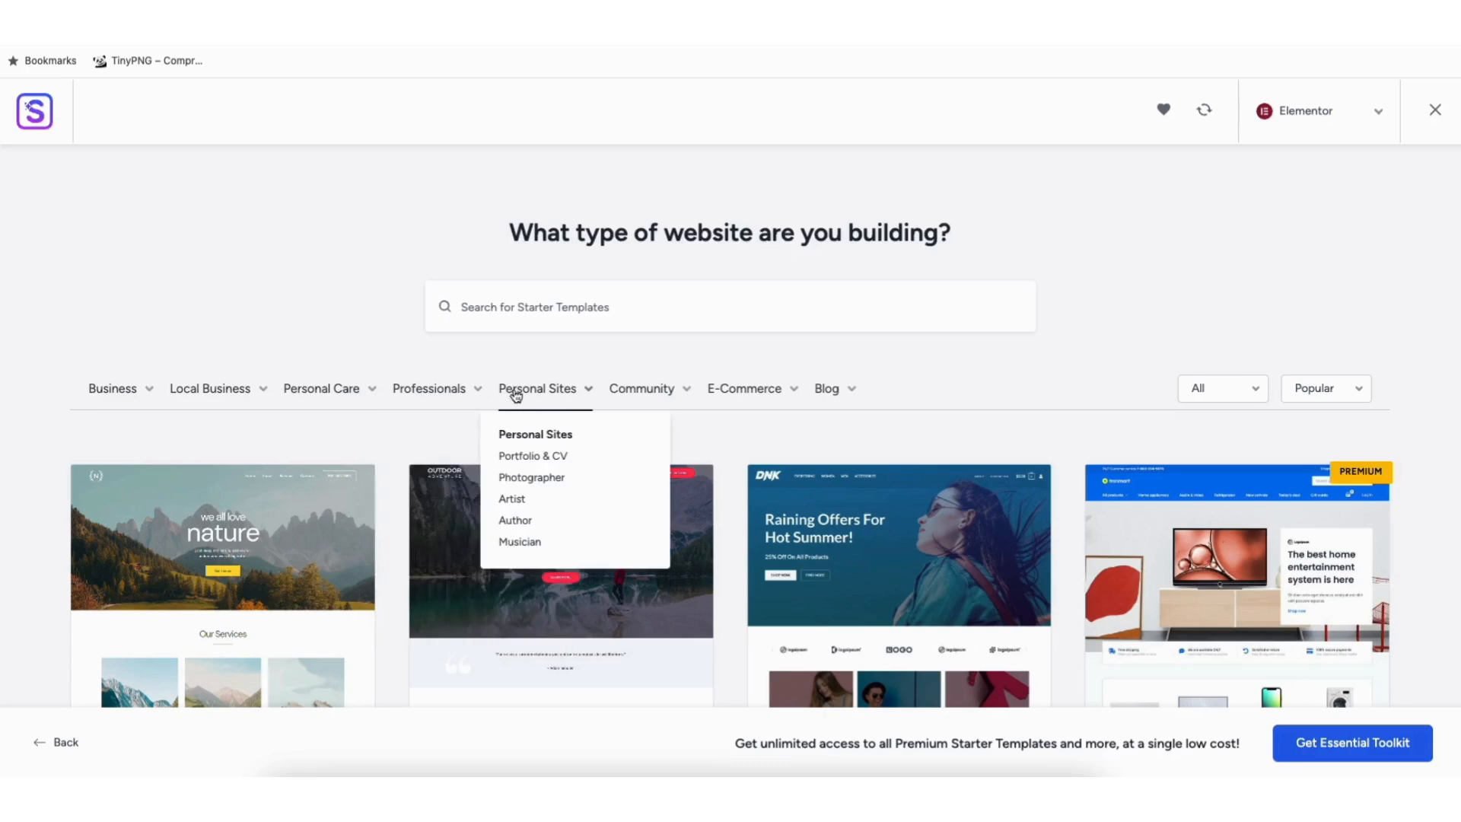
click(278, 520)
scroll(875, 427, down, 8)
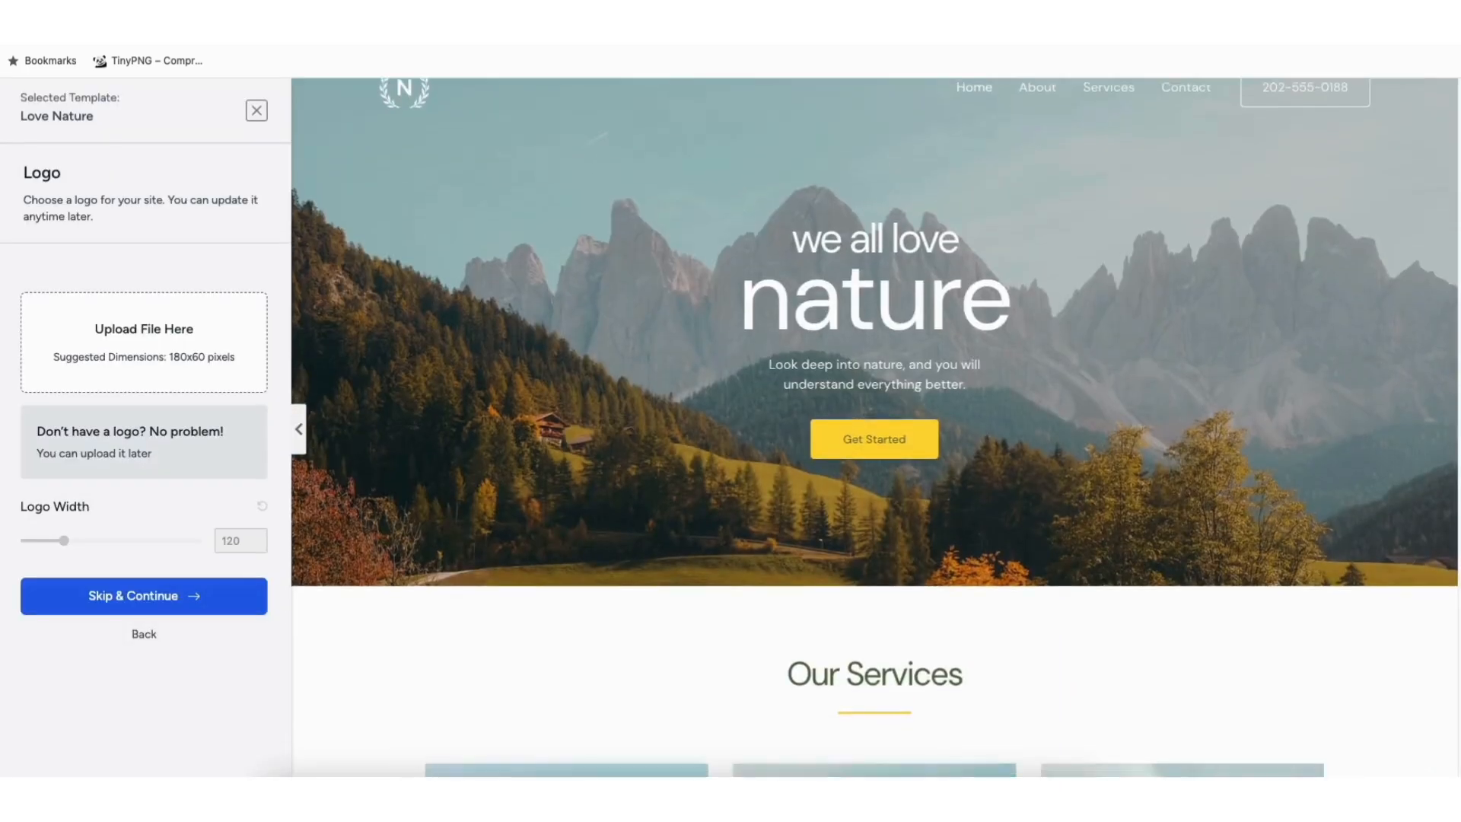
scroll(874, 428, down, 5)
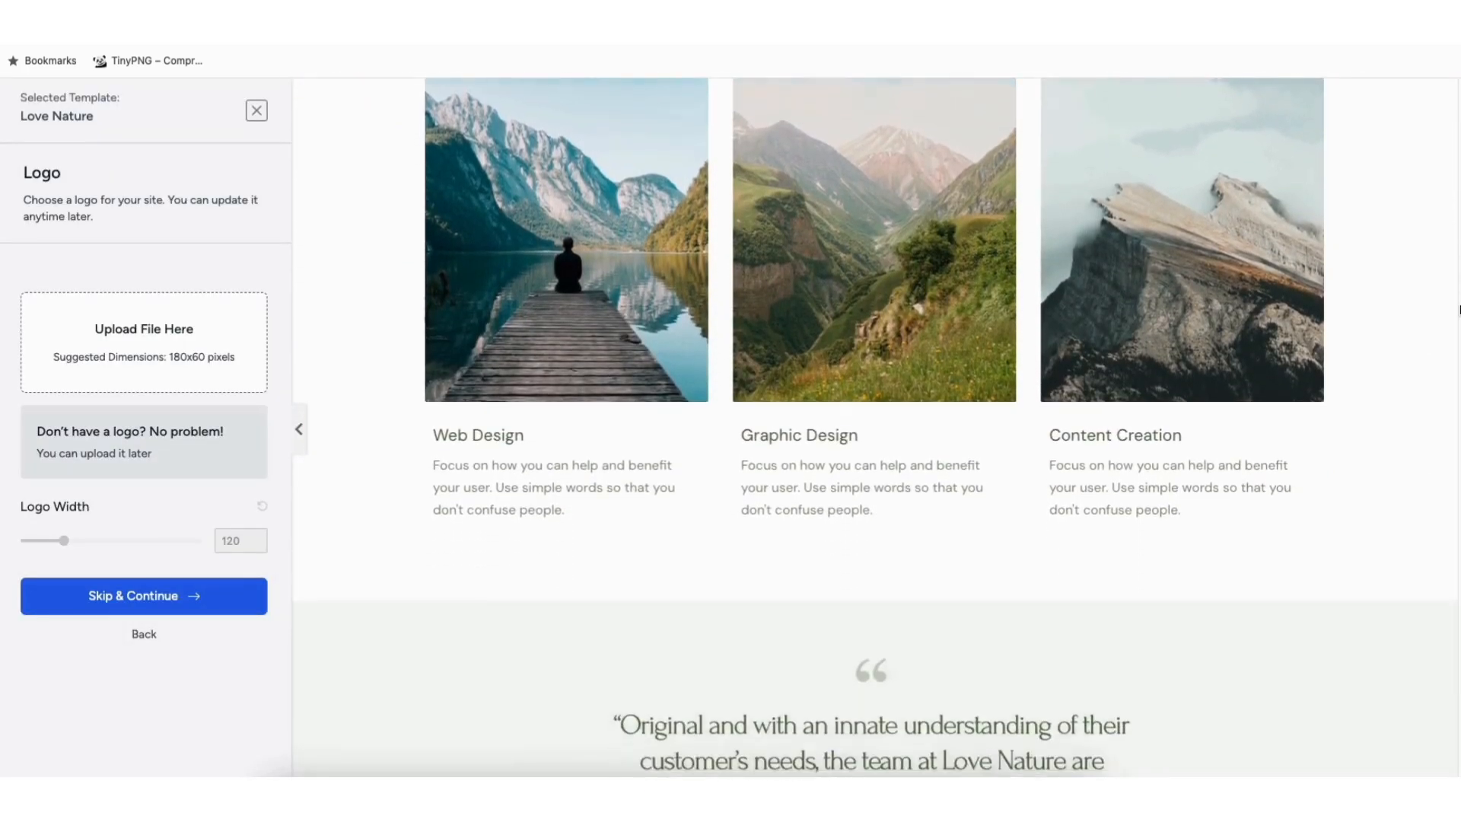
click(256, 110)
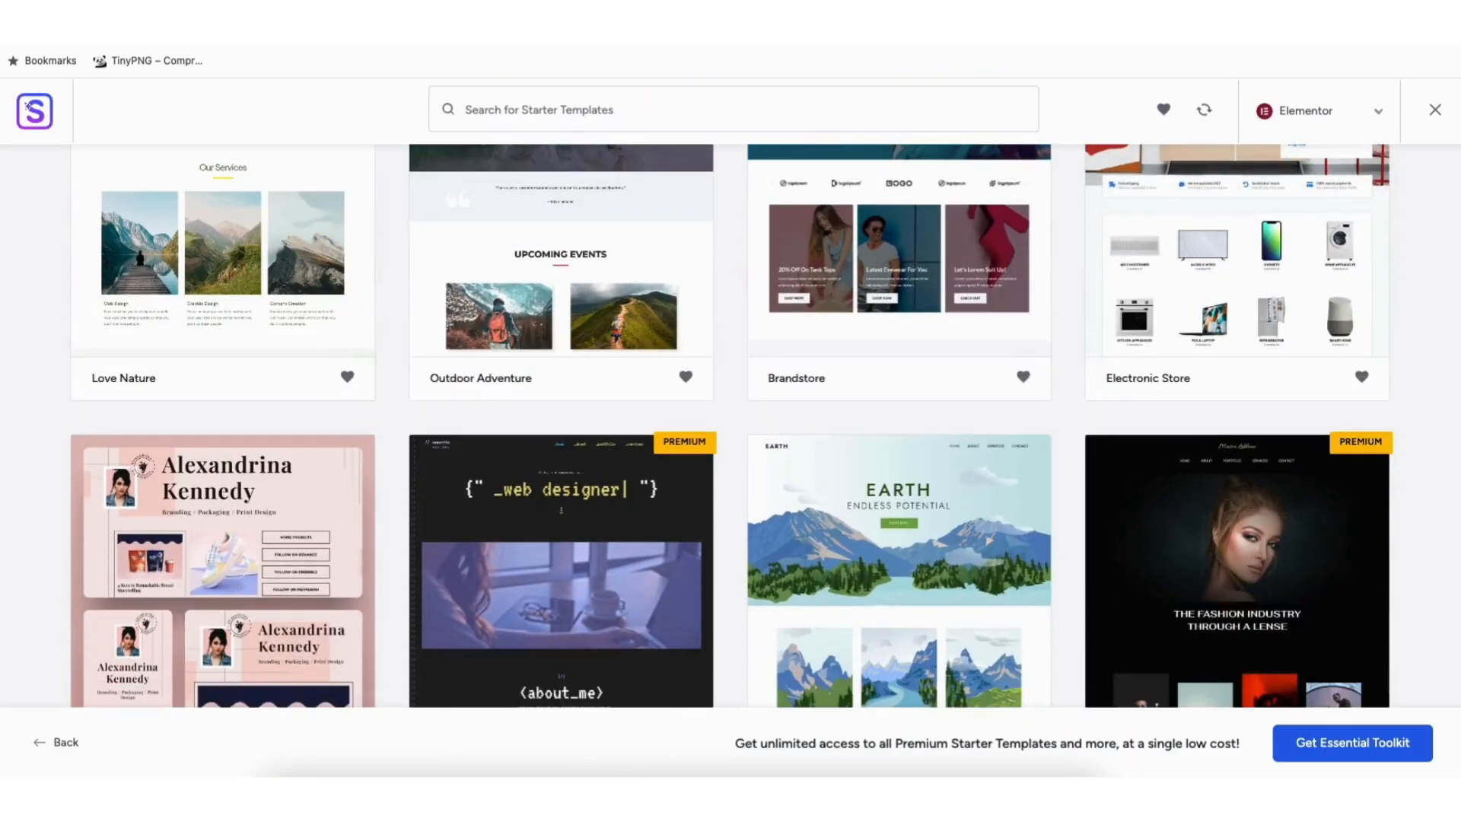
Filter the library to the E-Commerce category and browse its store templates.
scroll(87, 563, down, 9)
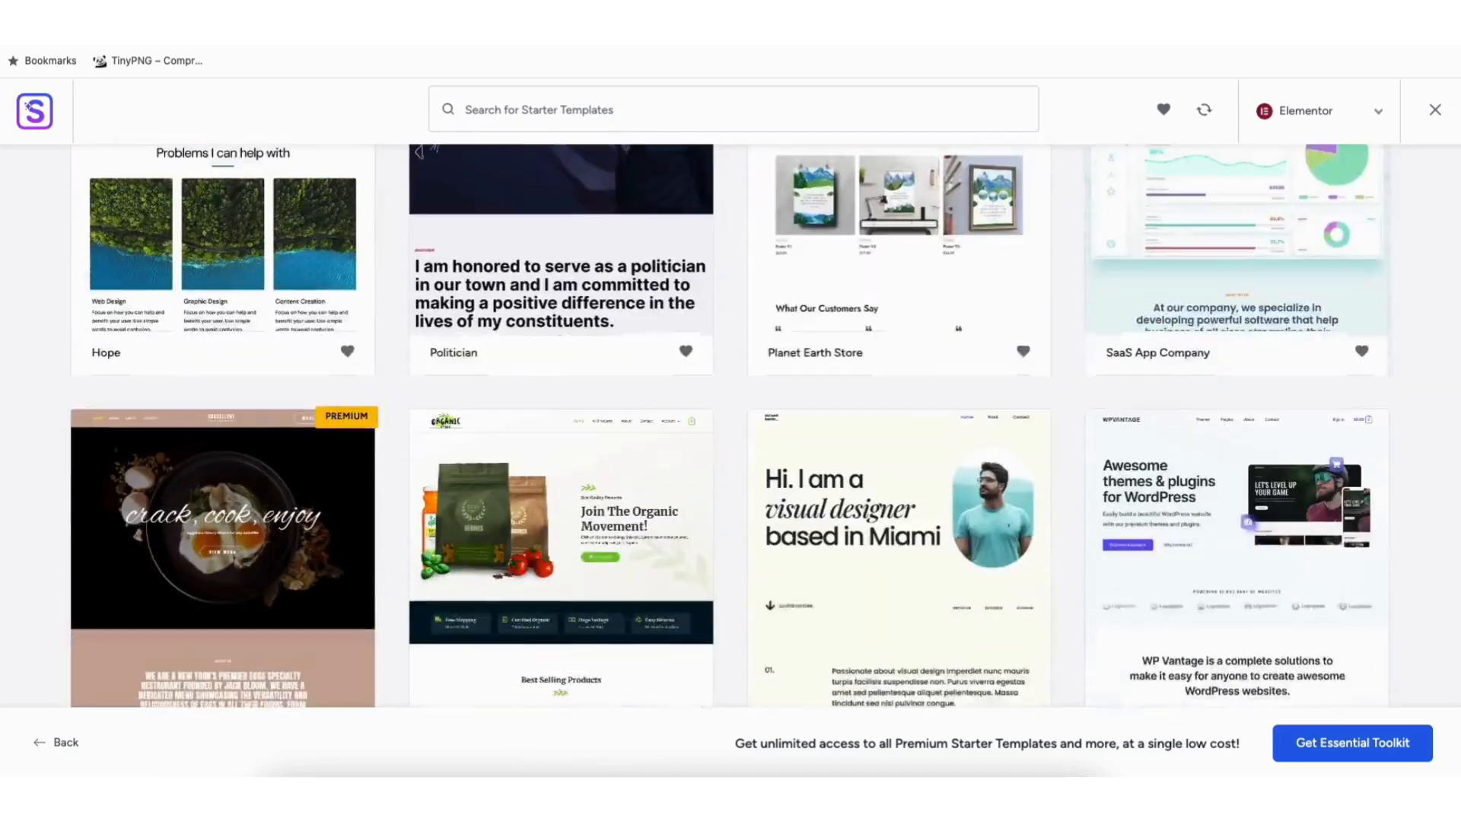
scroll(730, 426, down, 8)
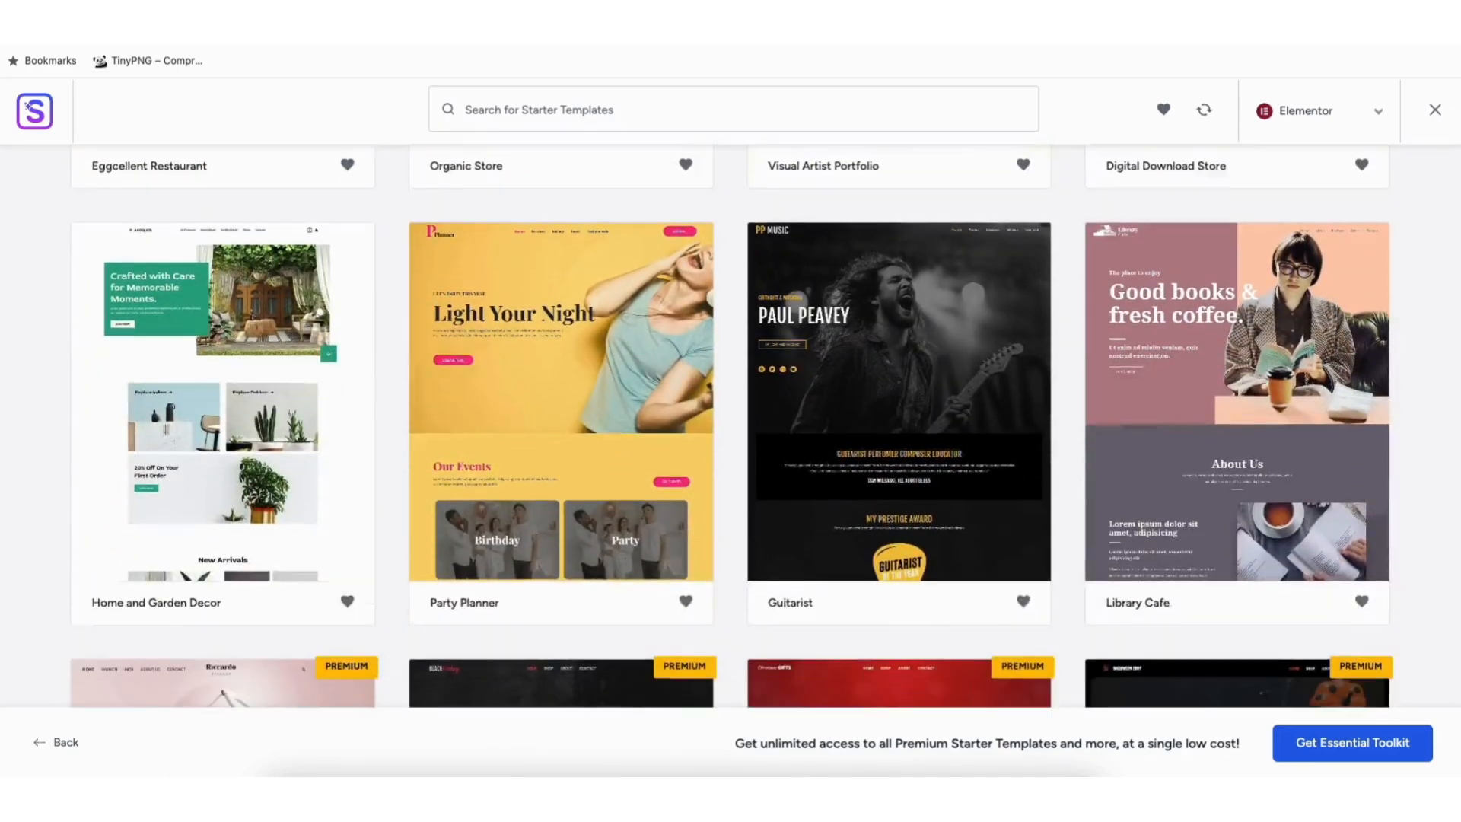
scroll(223, 563, down, 10)
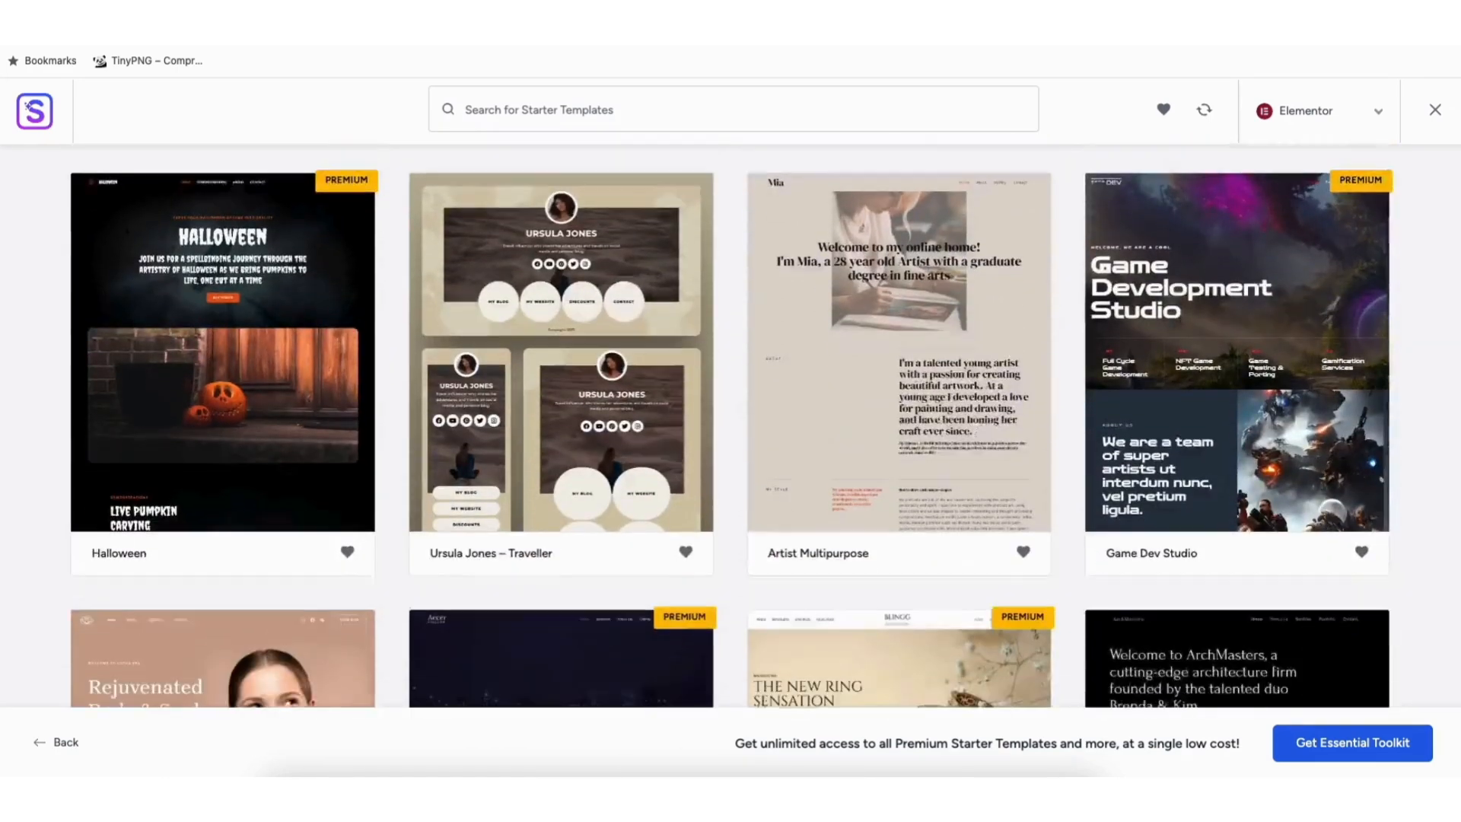
scroll(223, 564, down, 10)
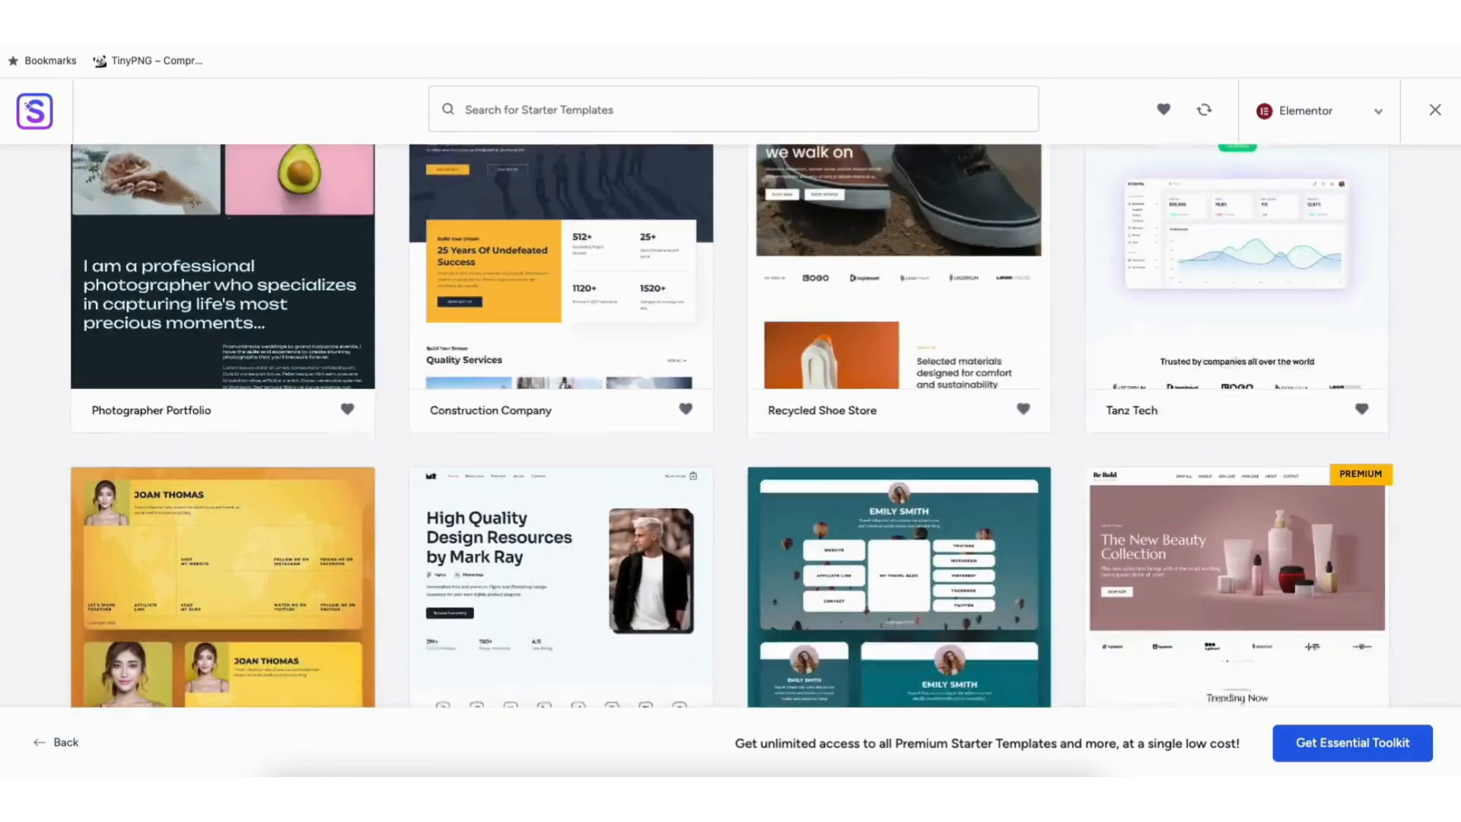
scroll(730, 426, down, 7)
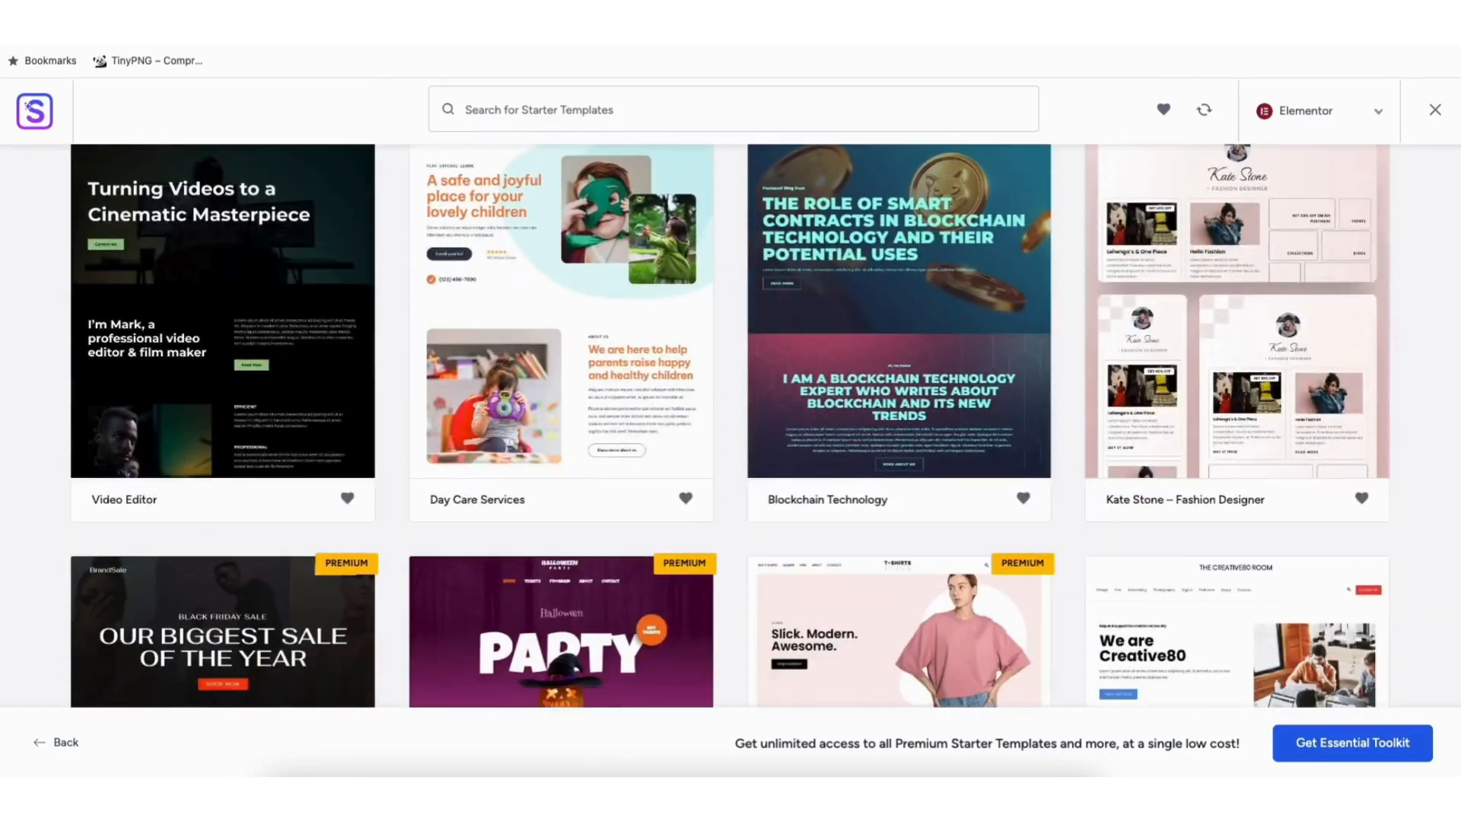
scroll(730, 426, down, 8)
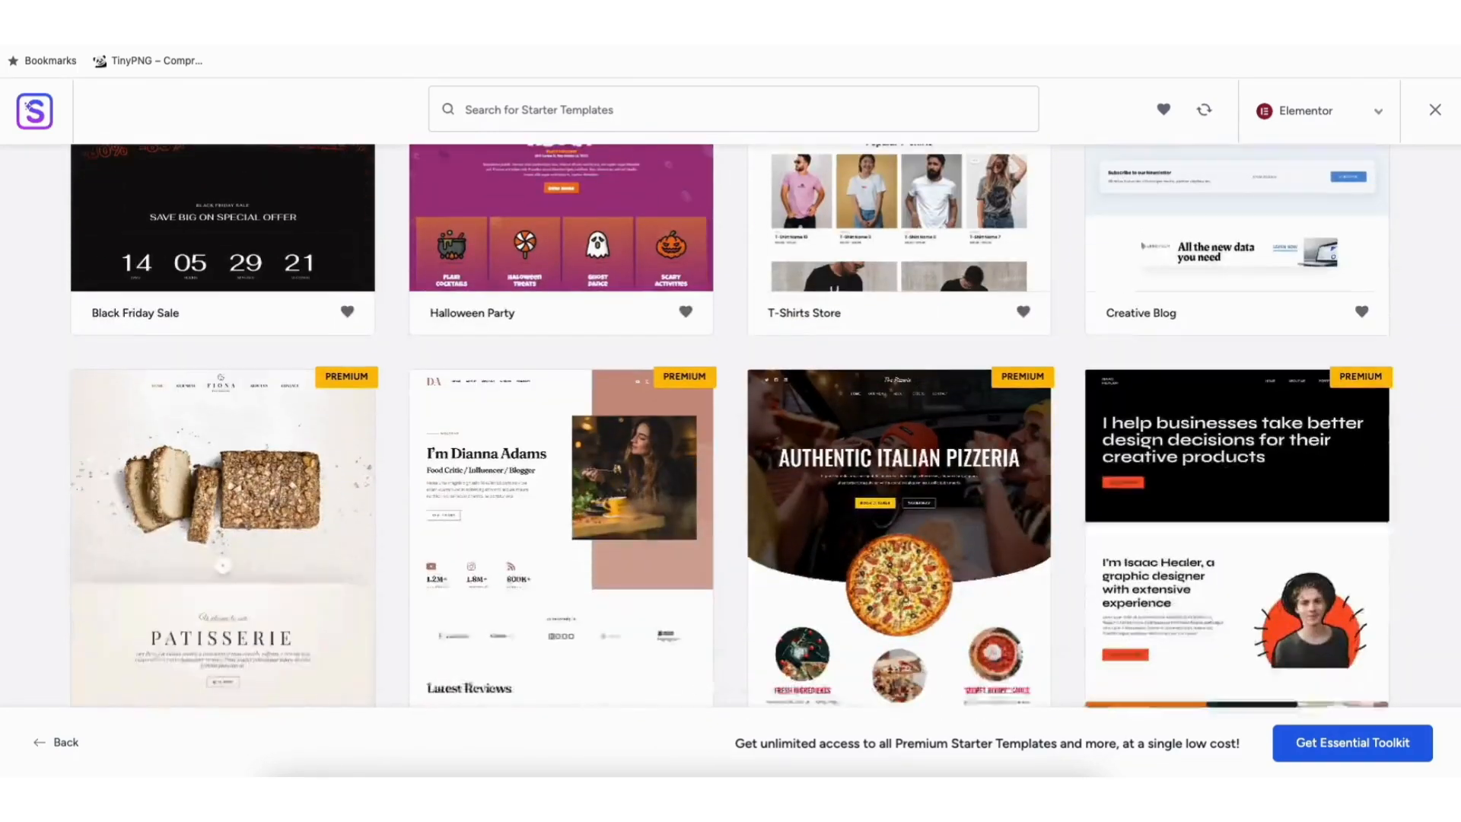
scroll(730, 425, down, 8)
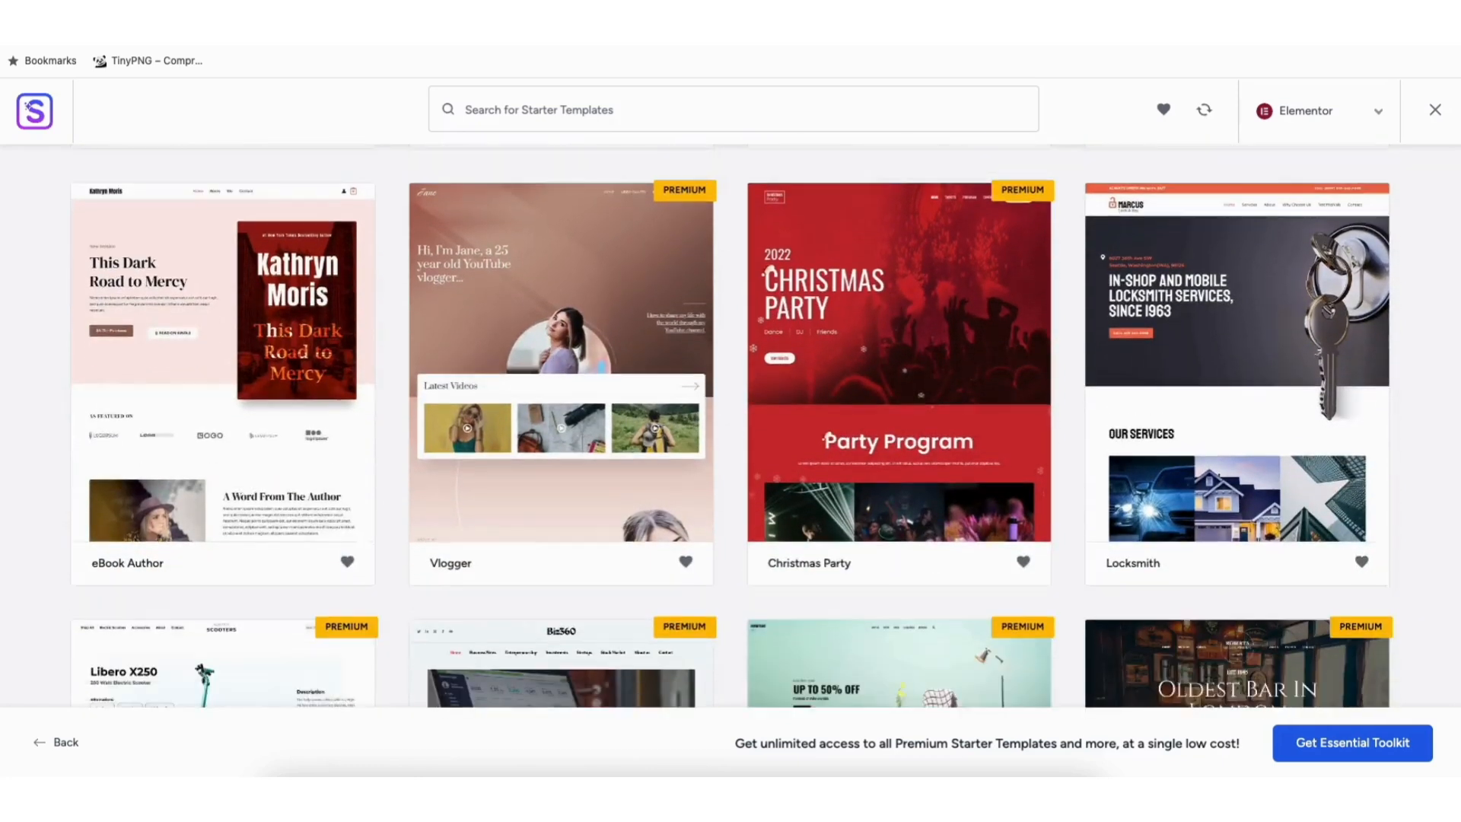
scroll(730, 426, down, 3)
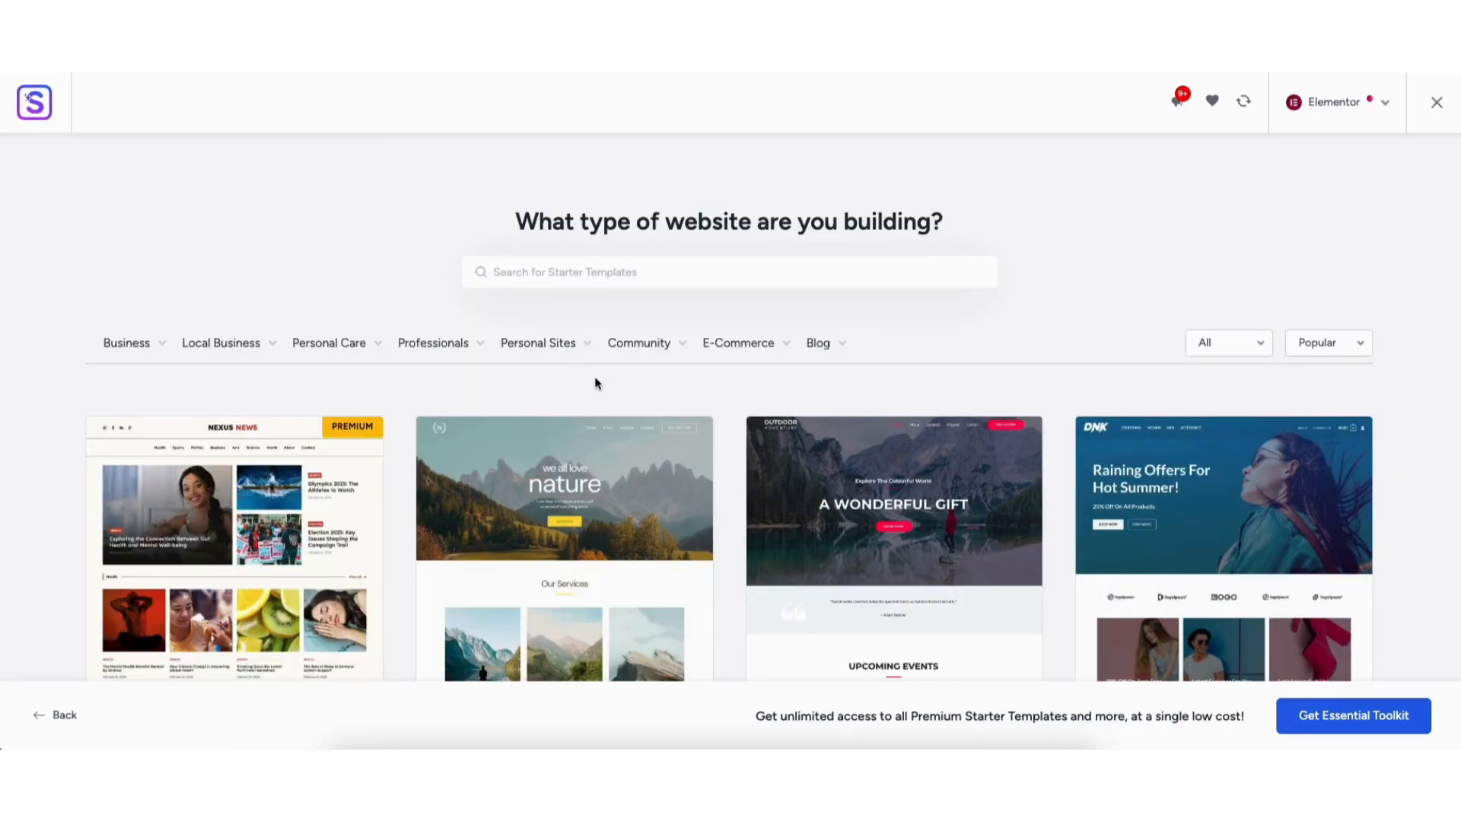
mouse_move(737, 352)
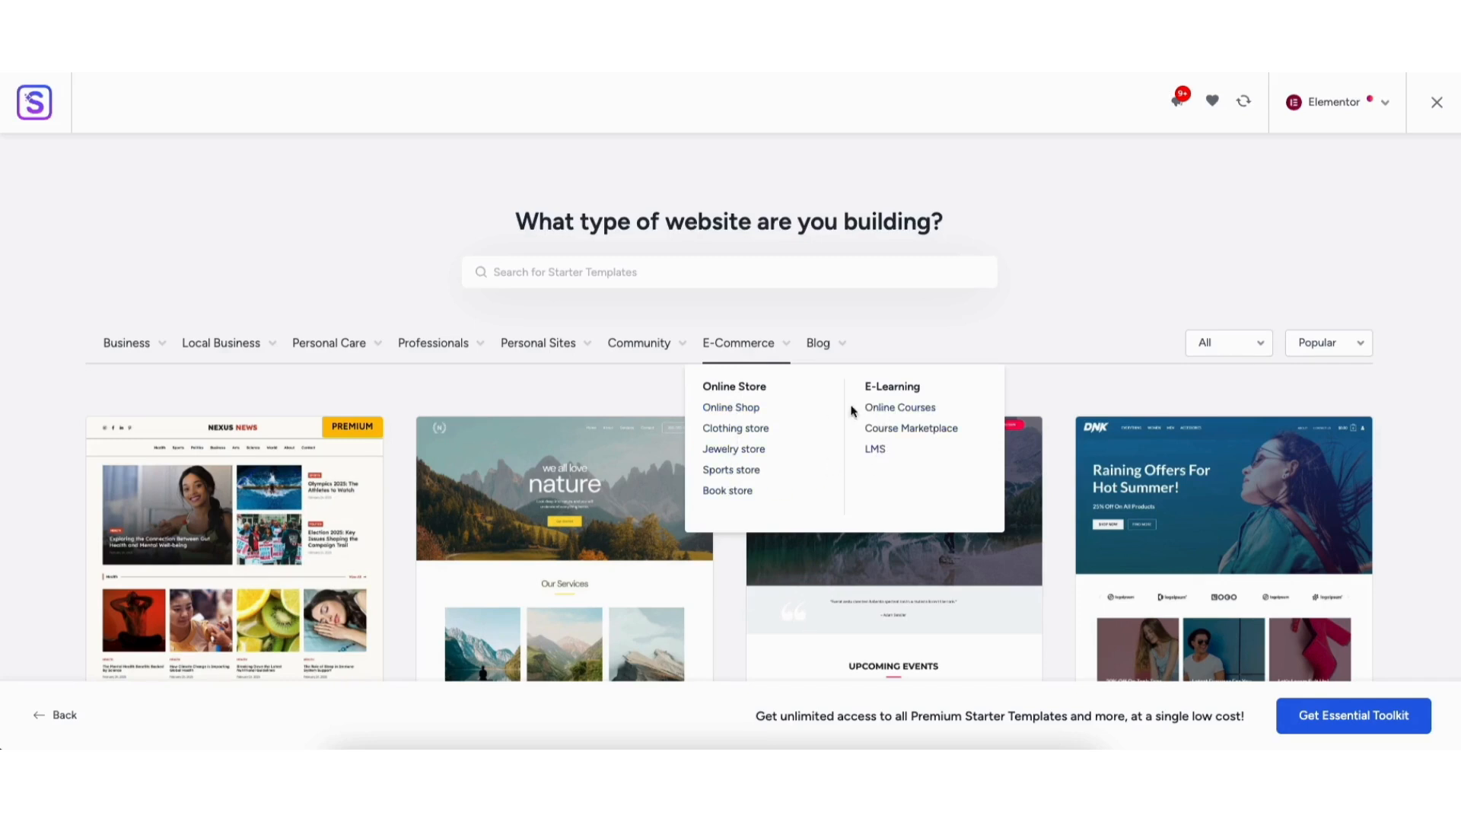
click(724, 341)
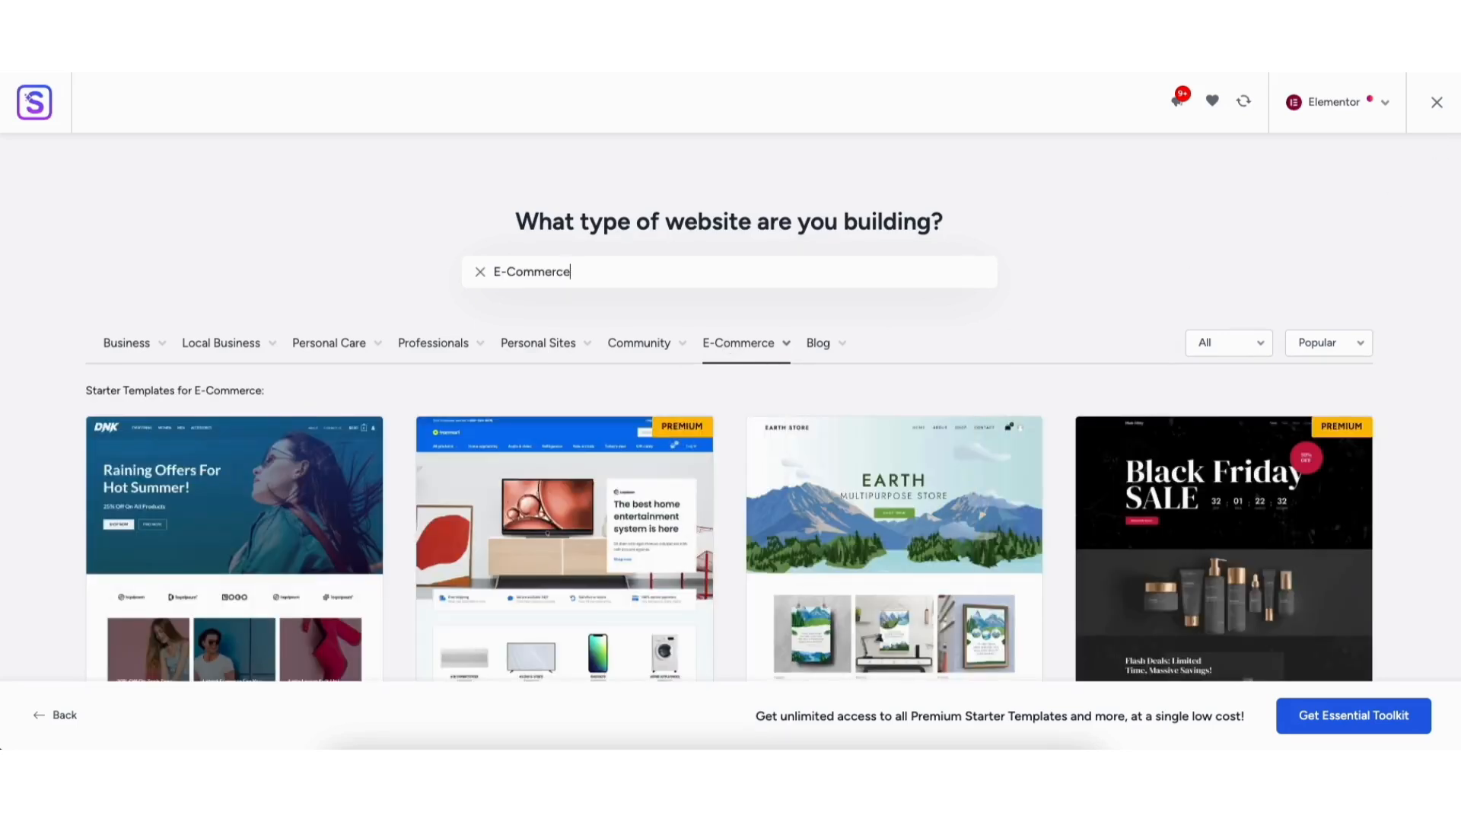
scroll(729, 426, down, 8)
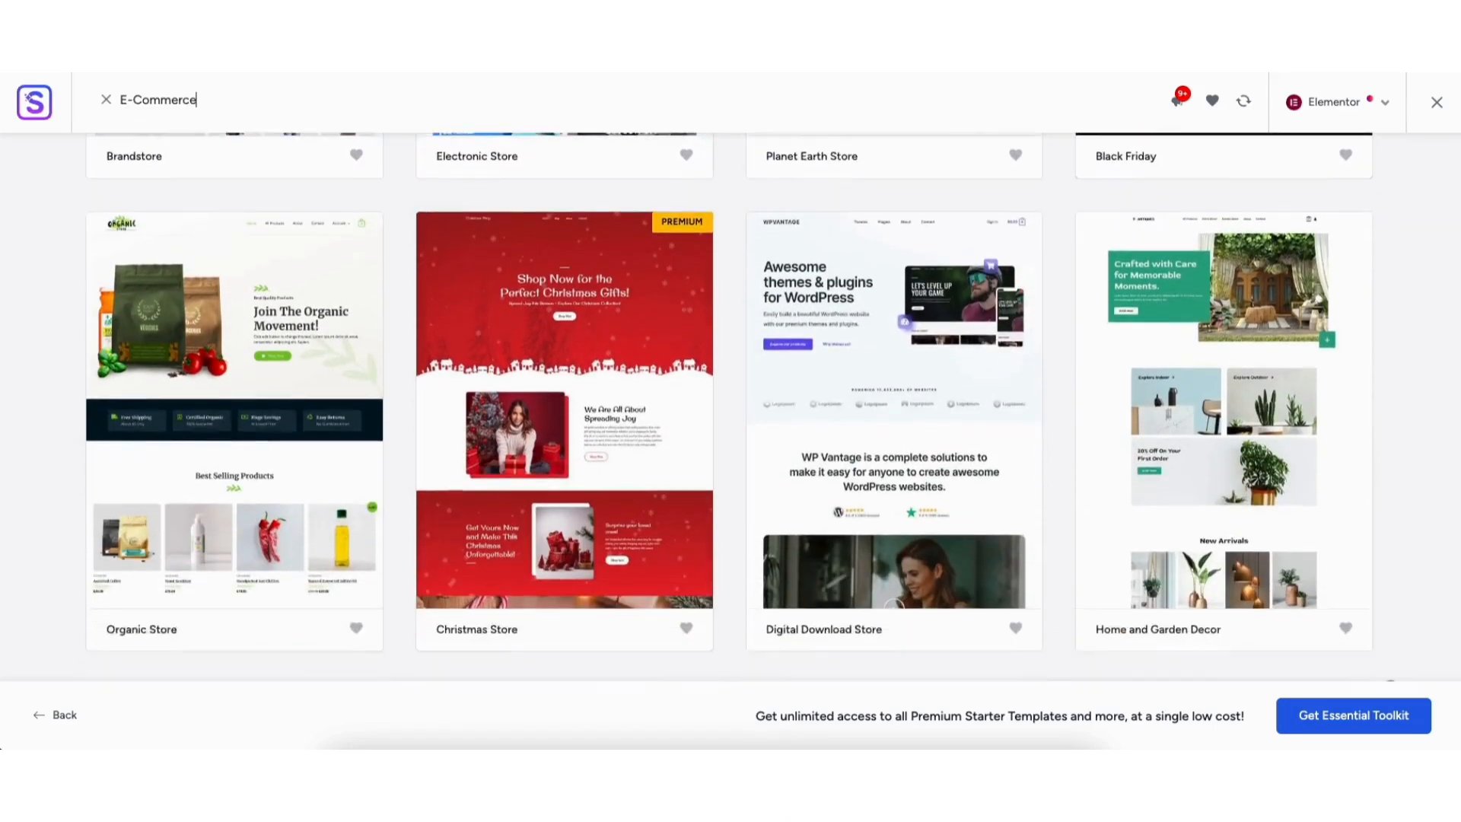
scroll(729, 407, down, 9)
scroll(729, 407, down, 12)
scroll(729, 407, down, 13)
scroll(729, 407, up, 20)
scroll(556, 222, up, 2)
scroll(555, 222, down, 2)
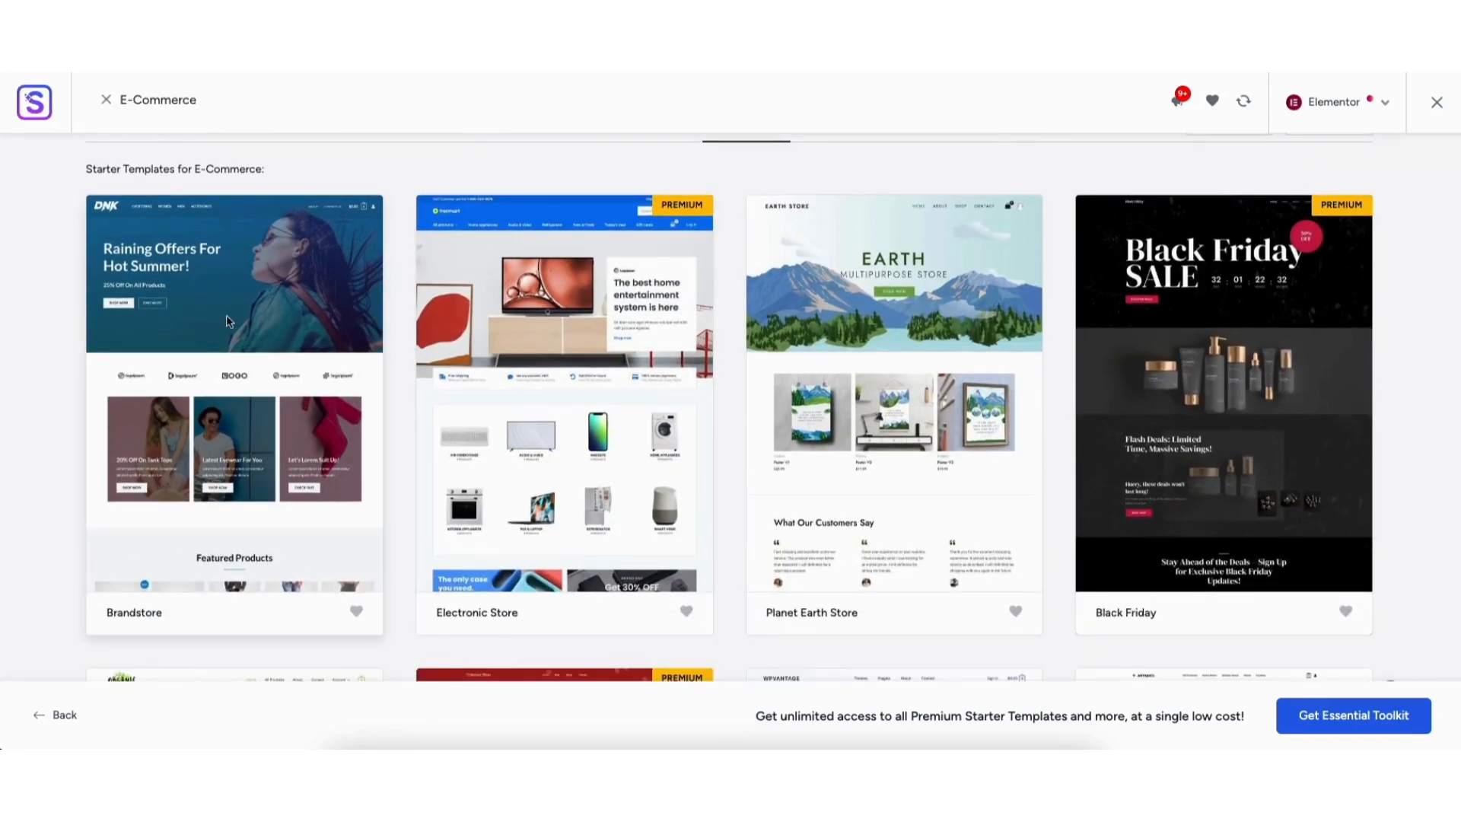
Open Brandstore, preview its red, pink, gold, teal and other palettes, keep Original, and continue.
click(177, 372)
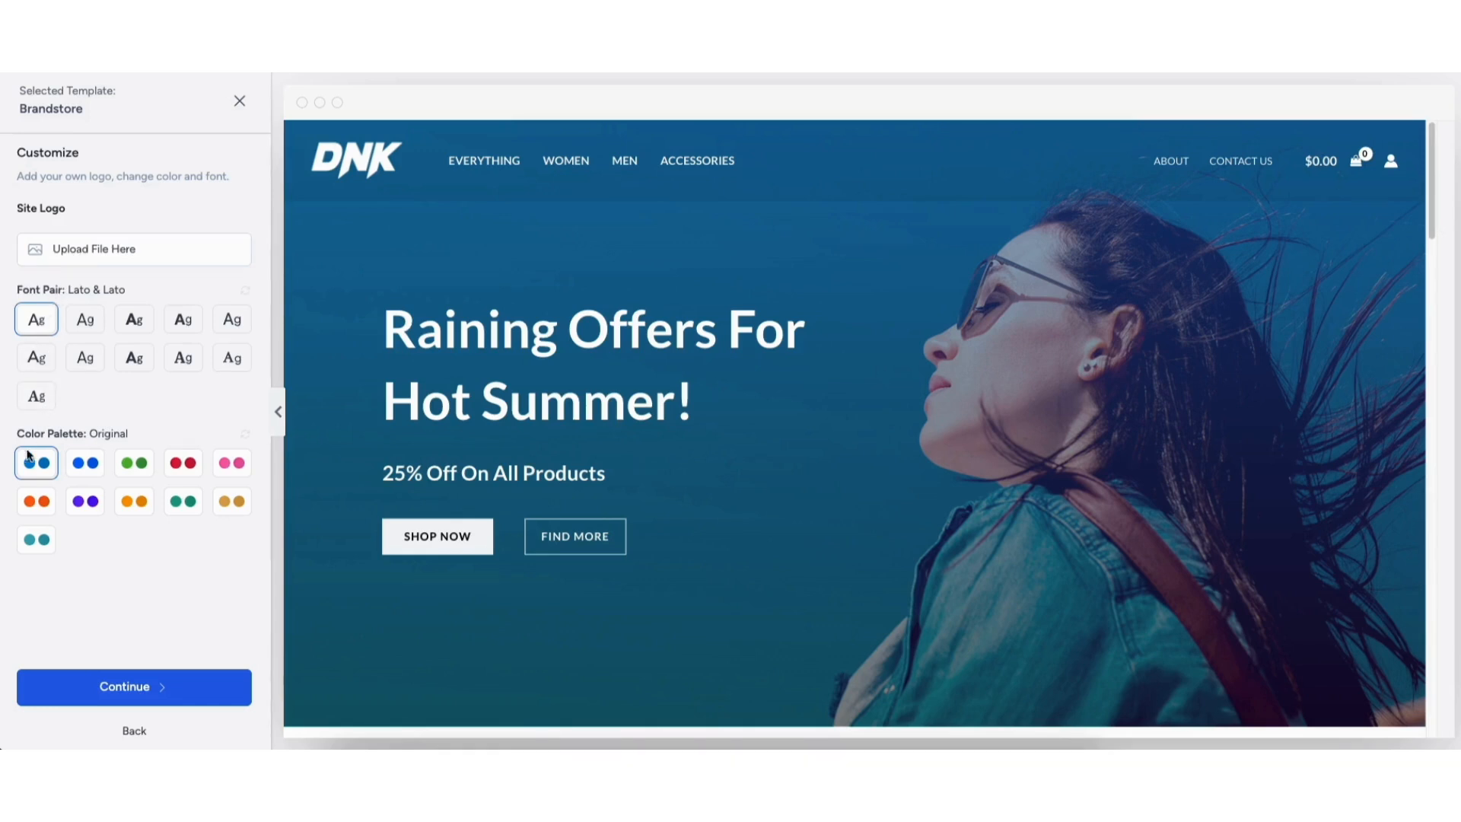
click(84, 464)
click(136, 467)
click(175, 467)
click(228, 465)
click(226, 498)
click(190, 504)
click(135, 505)
click(87, 505)
click(40, 506)
click(38, 541)
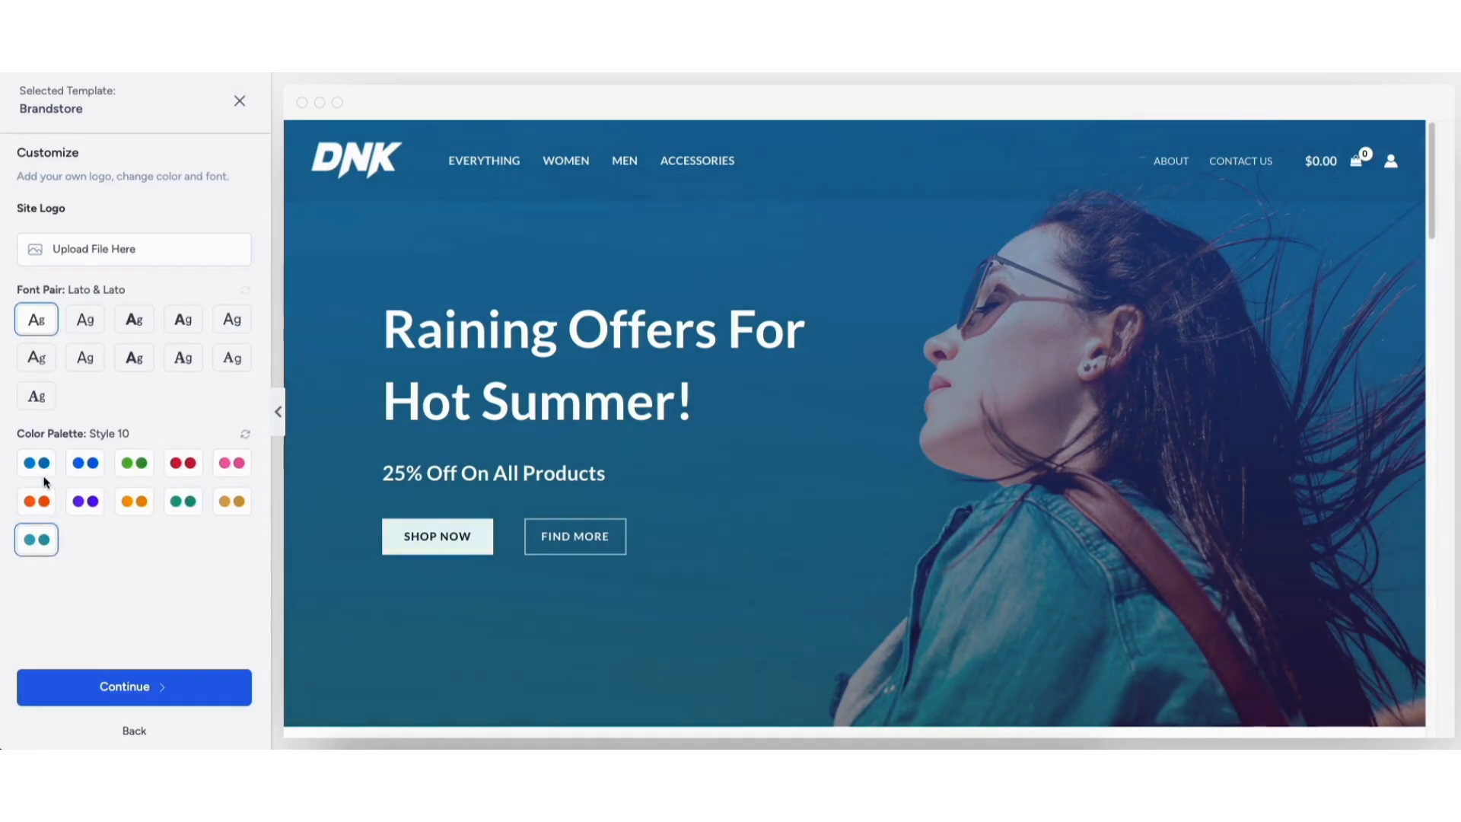
click(42, 465)
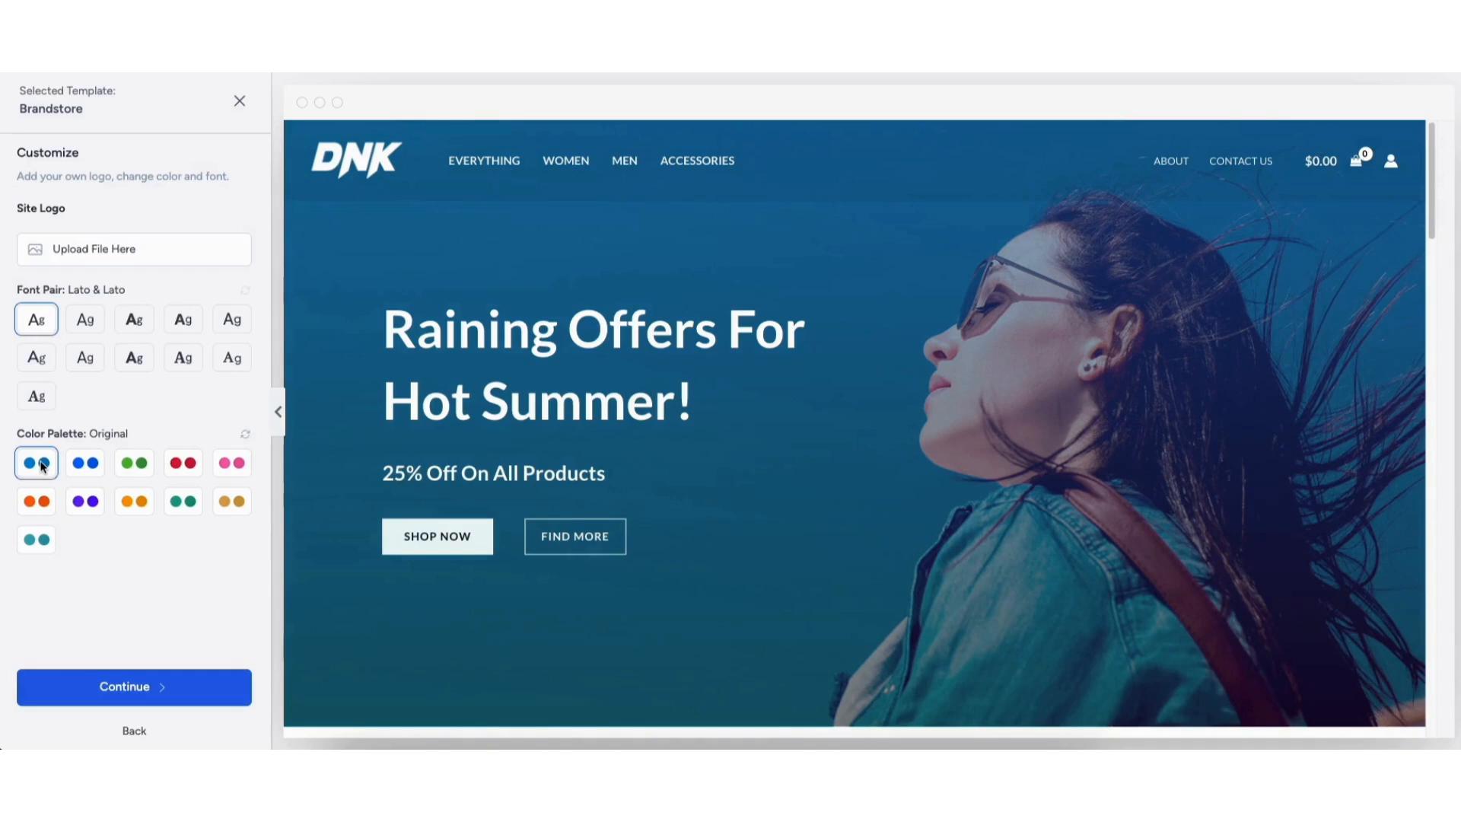
click(115, 684)
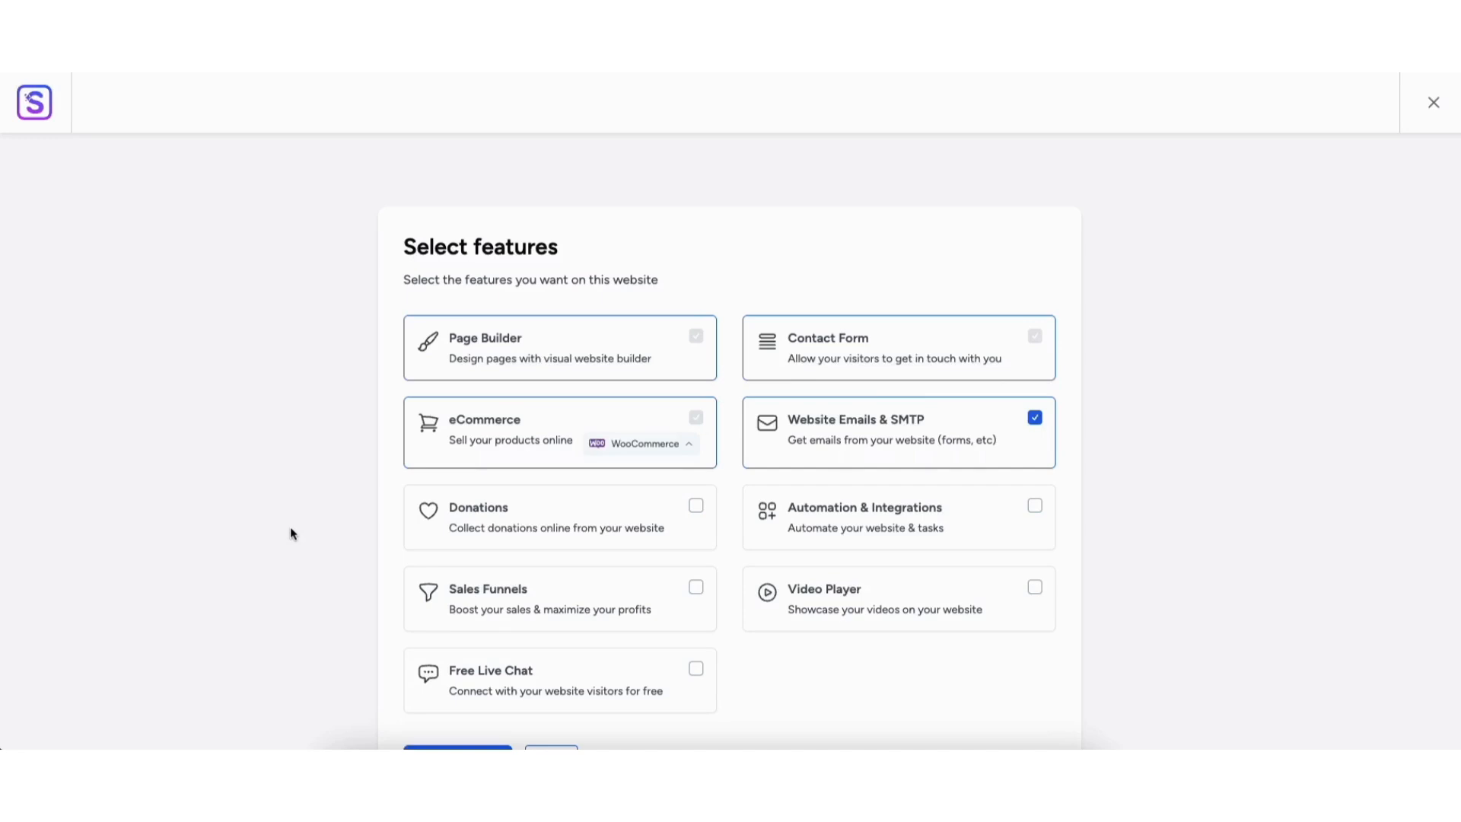
Leave Donations off, keep WooCommerce as the store plugin, and build the Brandstore website.
click(689, 511)
click(695, 511)
click(680, 448)
click(655, 495)
scroll(1363, 343, down, 1)
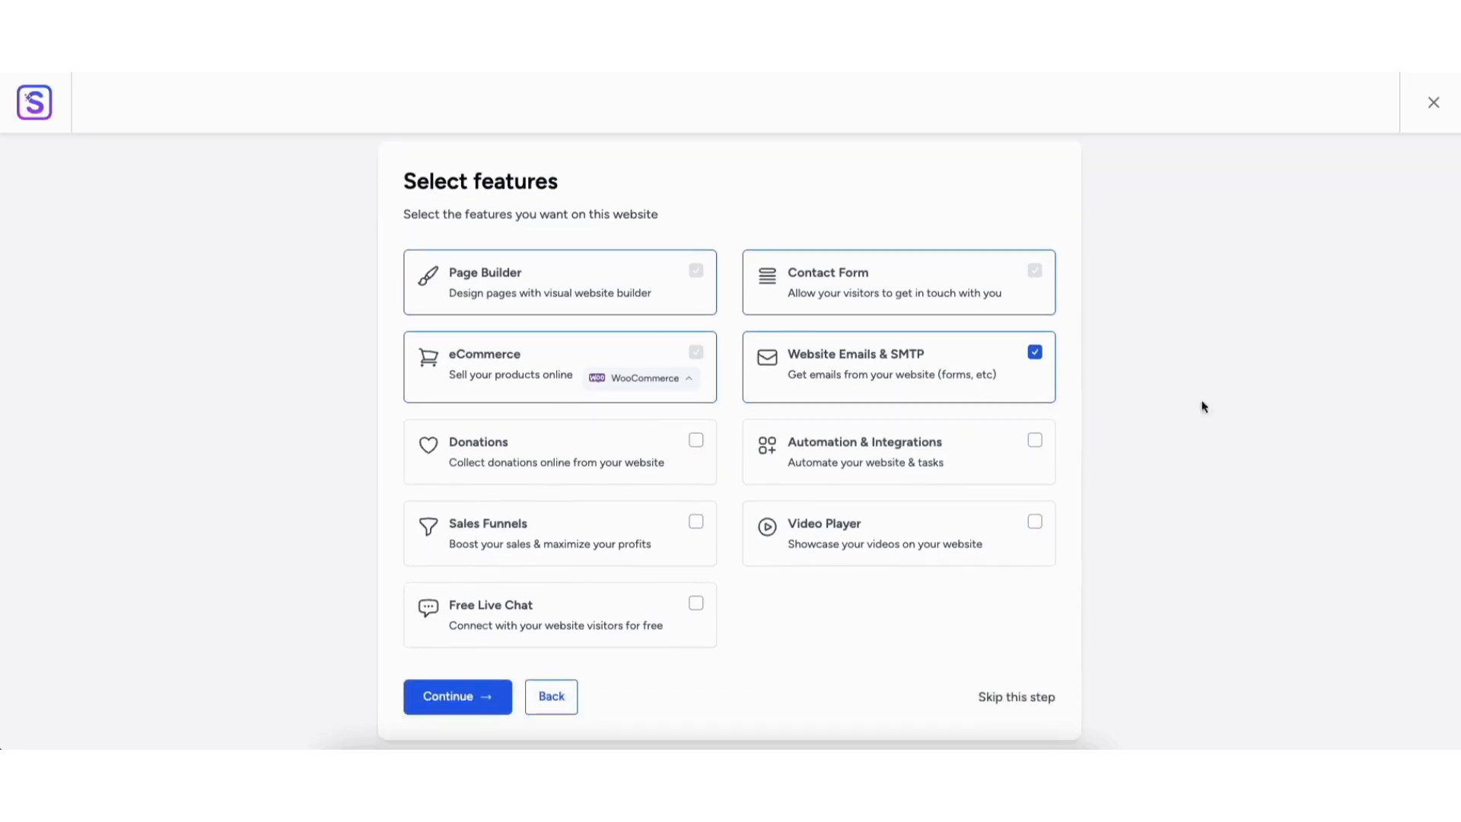
click(451, 698)
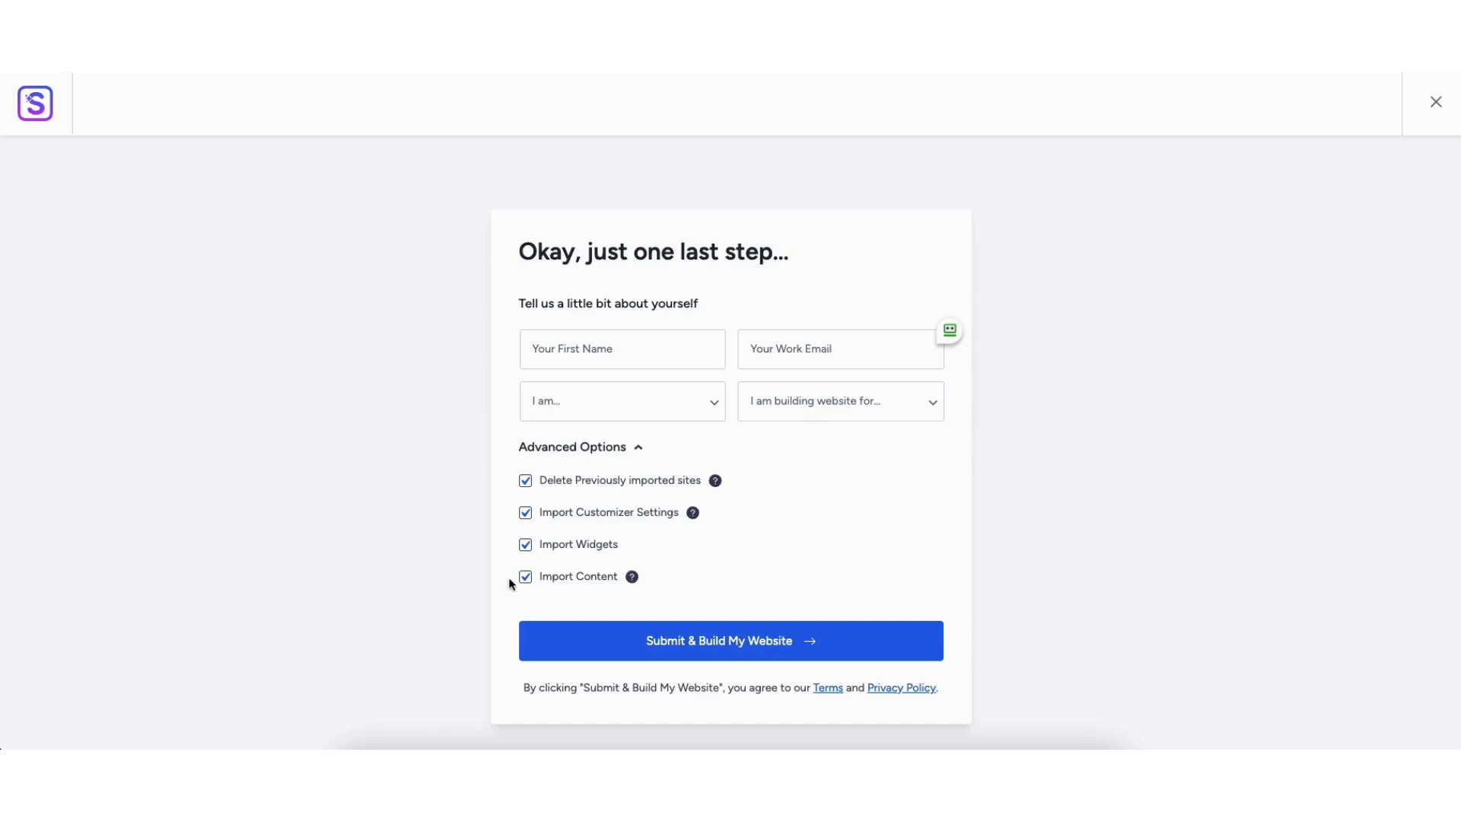
click(719, 645)
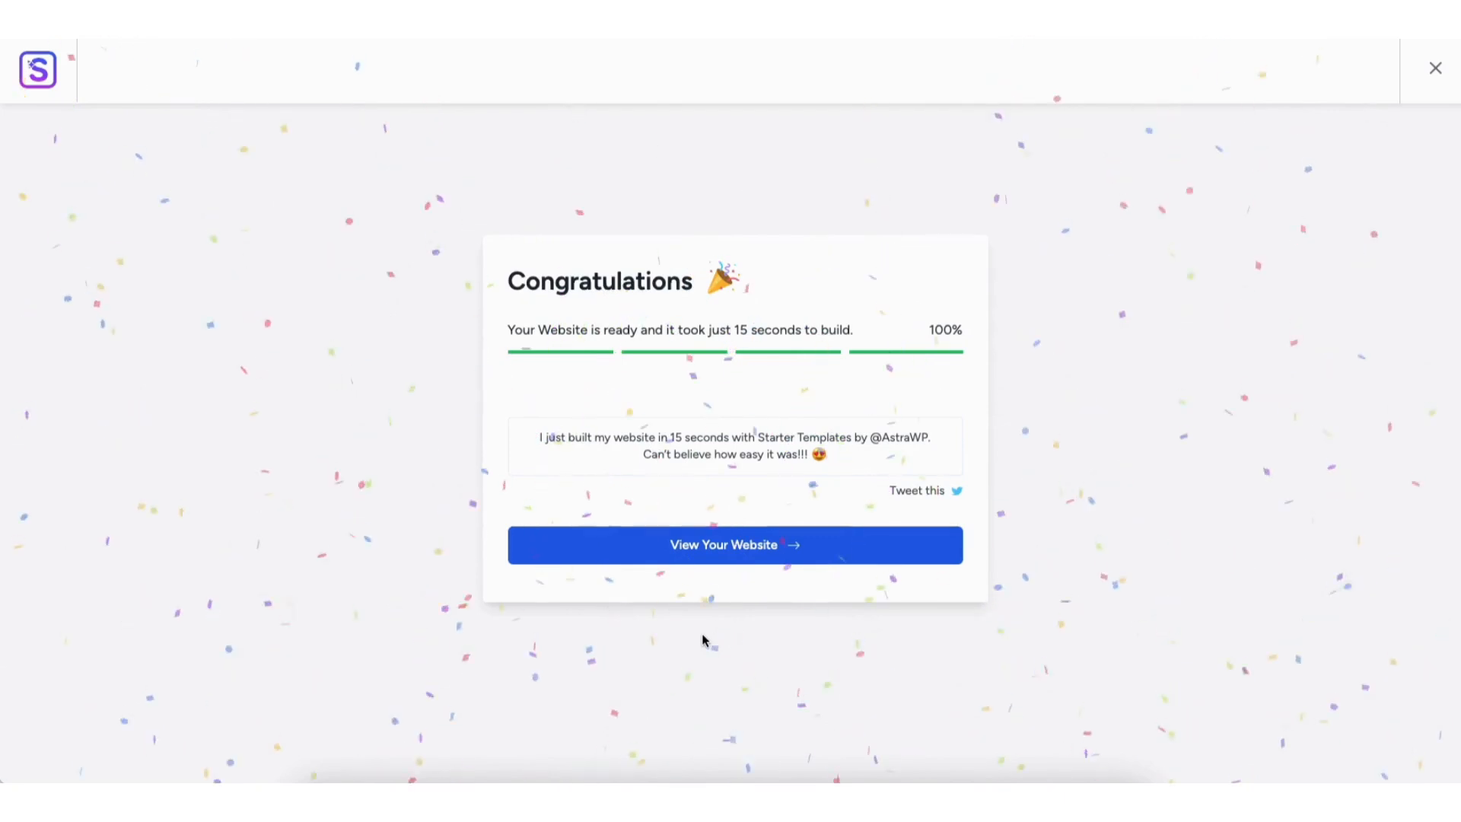
View the finished DNK store homepage and scroll through its hero, Featured Products and footer.
click(701, 545)
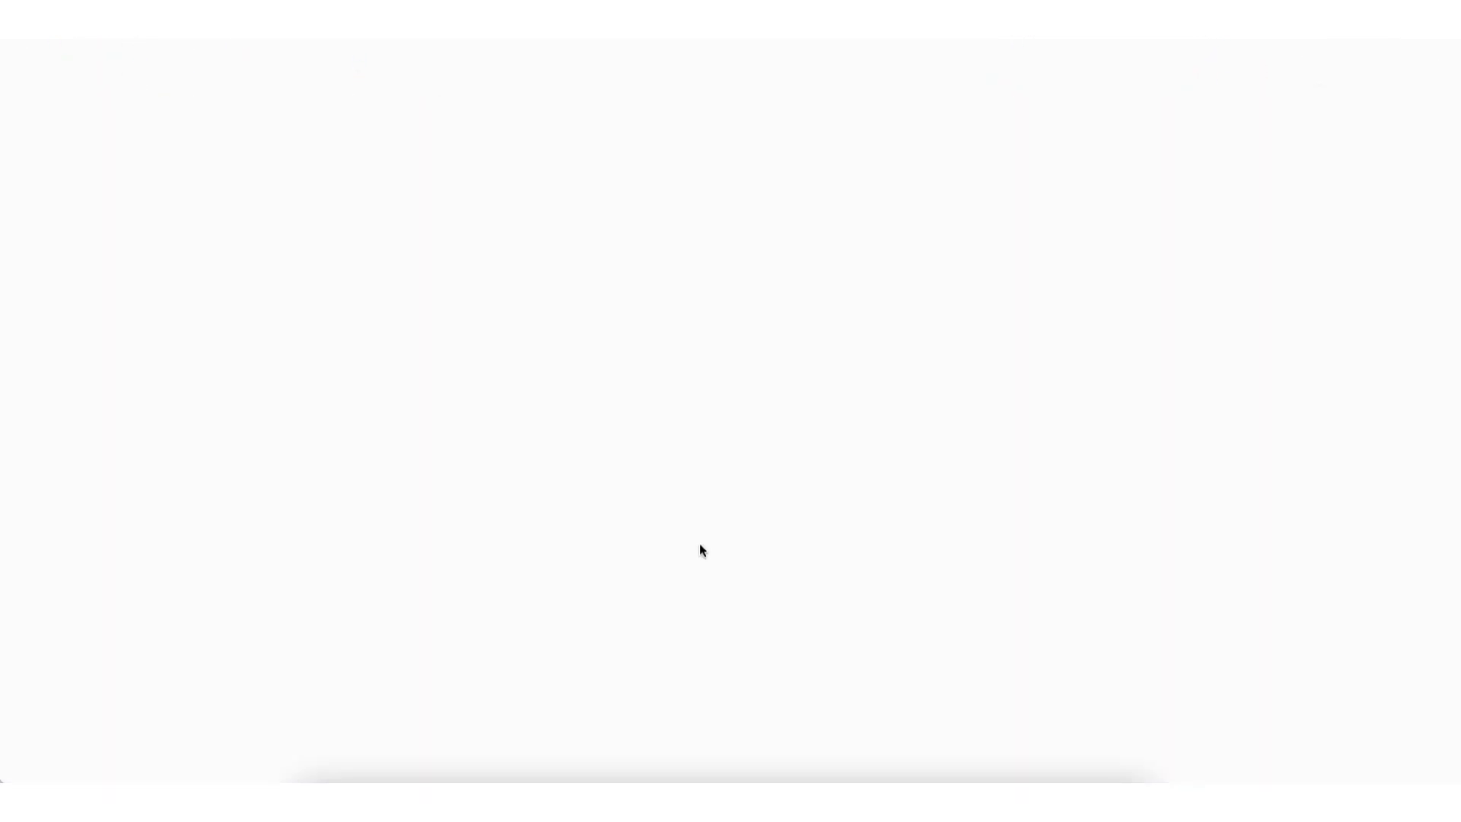
scroll(700, 551, down, 5)
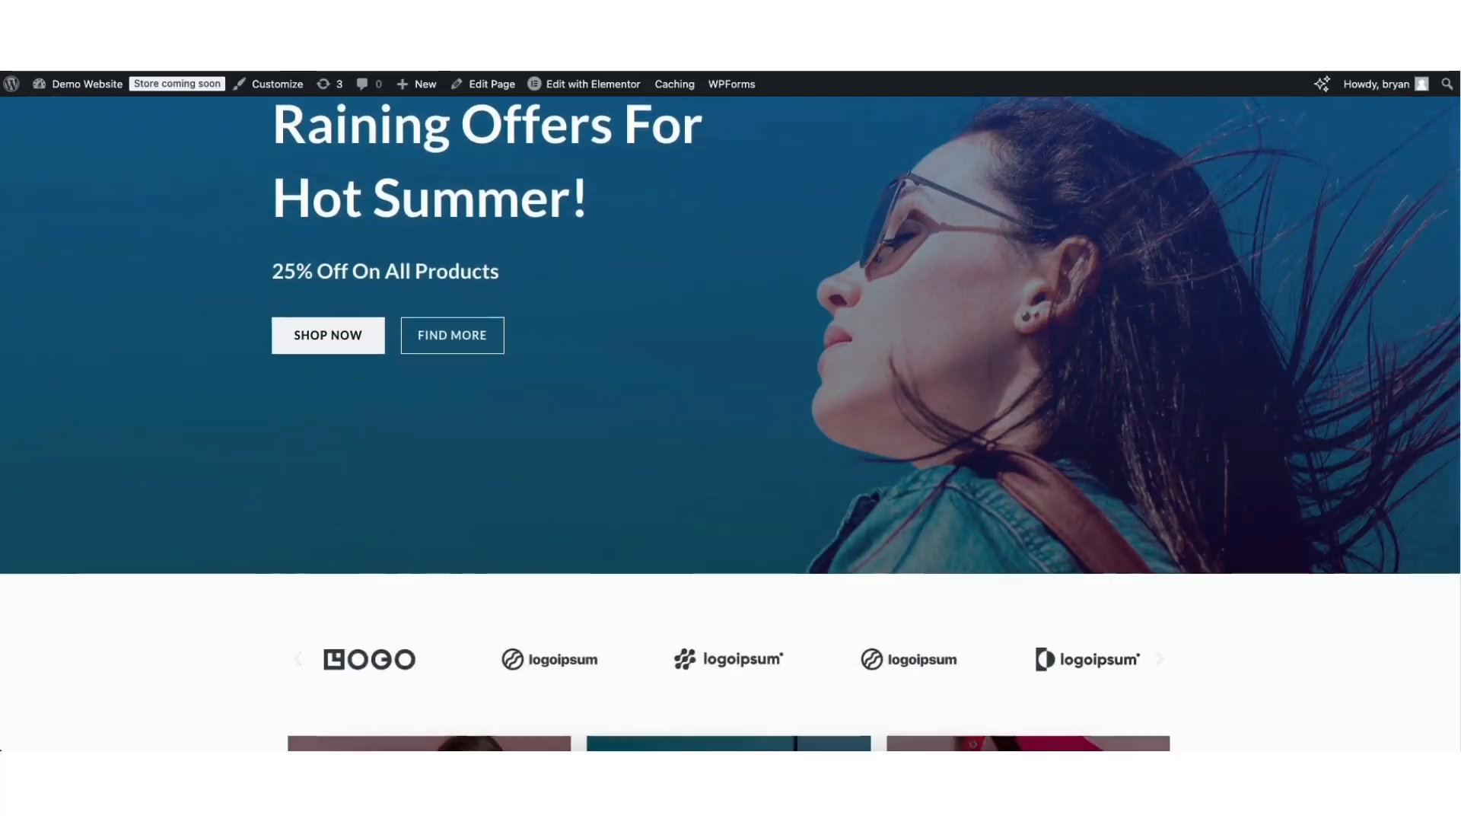
scroll(701, 551, down, 10)
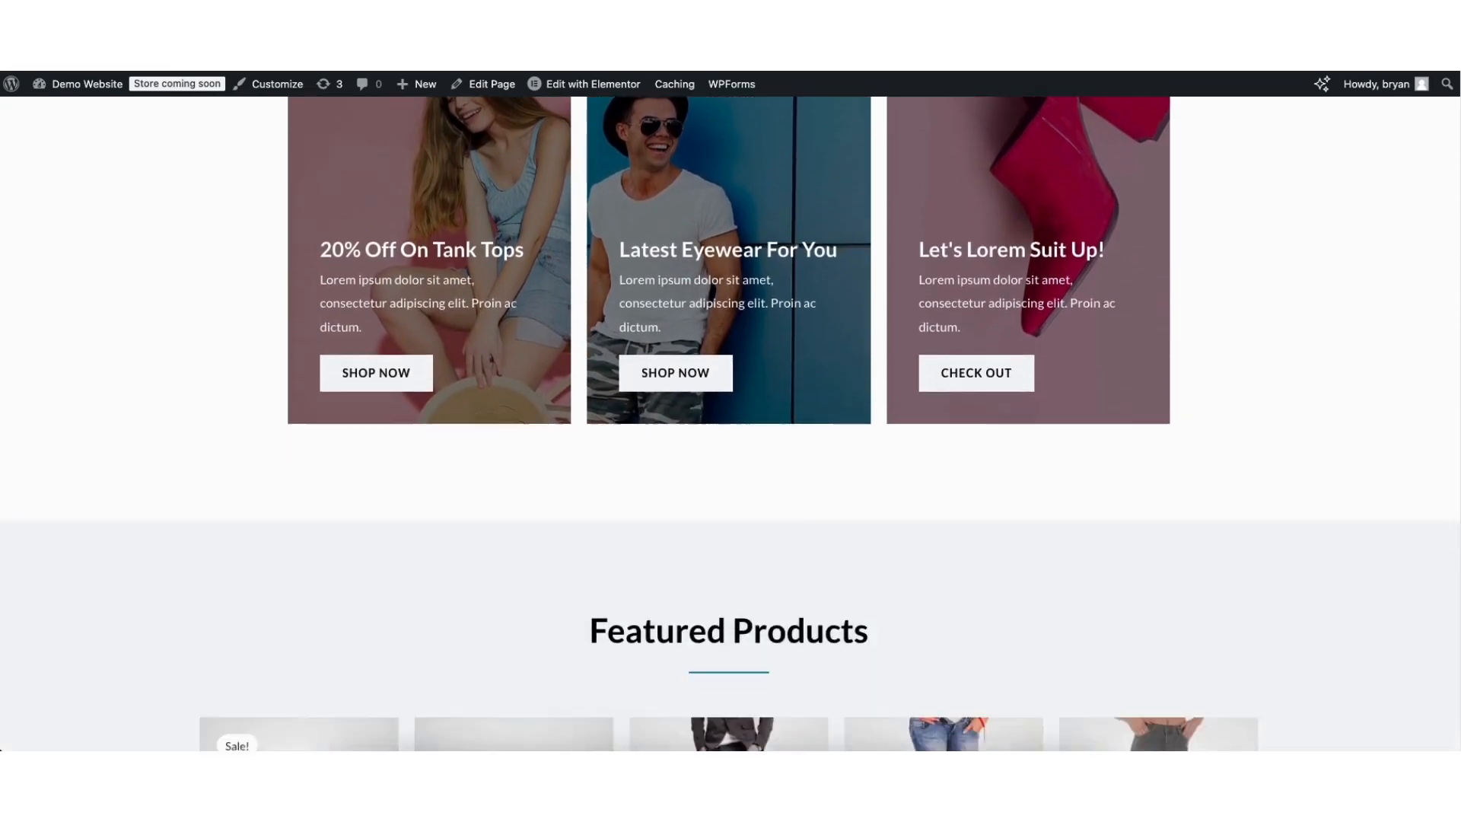
scroll(729, 425, down, 11)
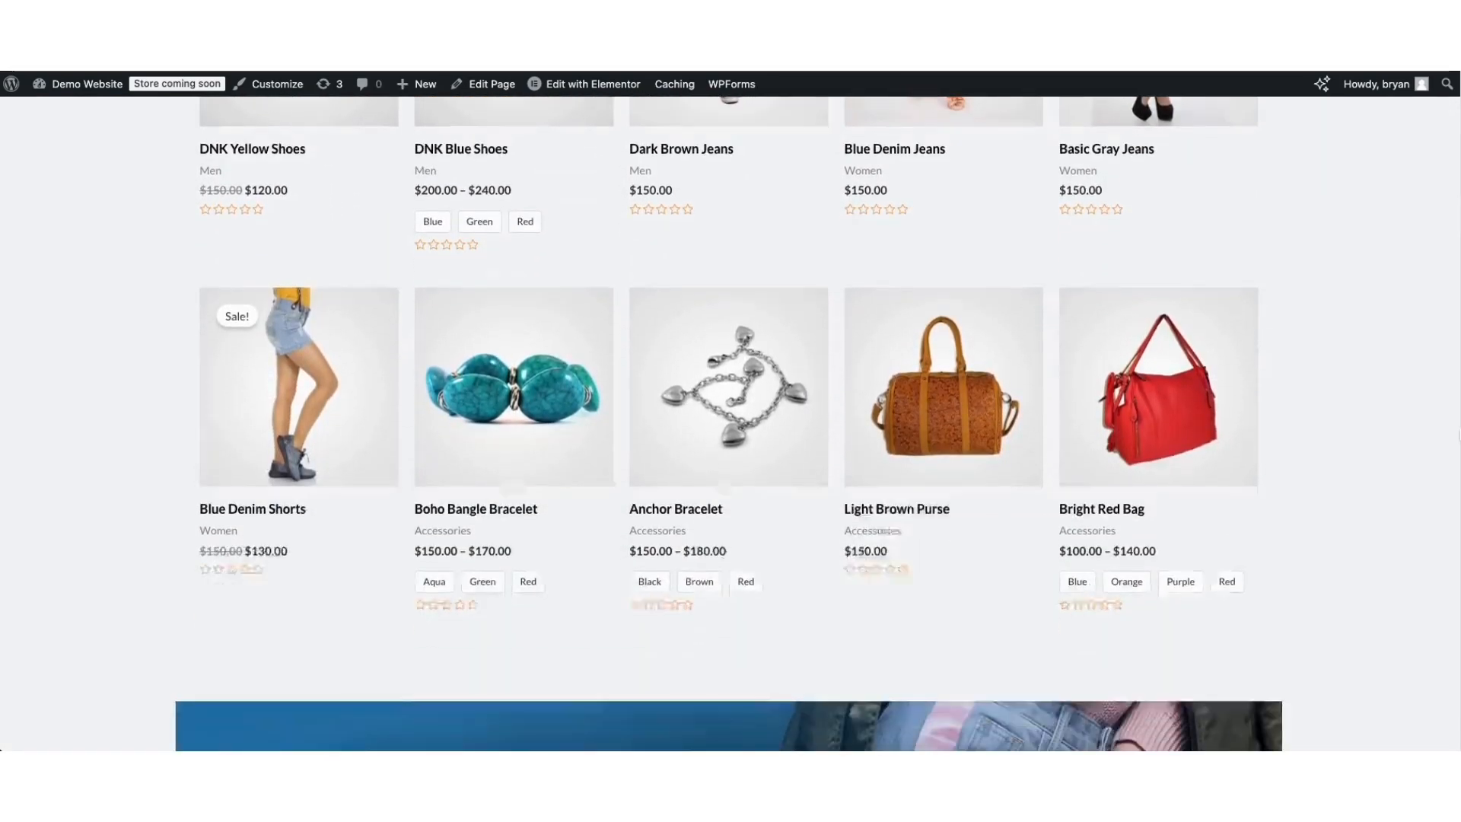
scroll(729, 425, down, 8)
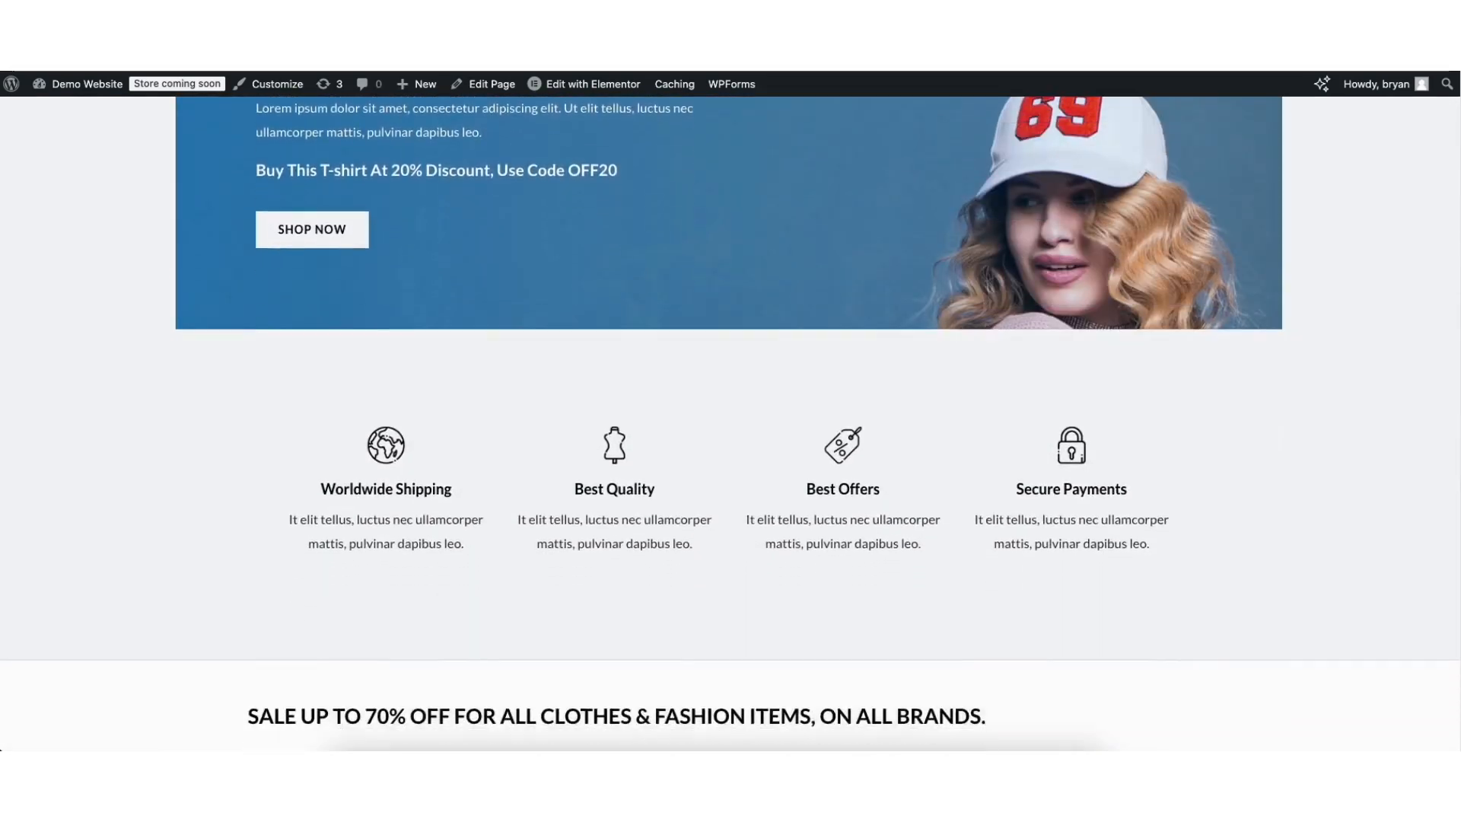
scroll(1455, 662, down, 4)
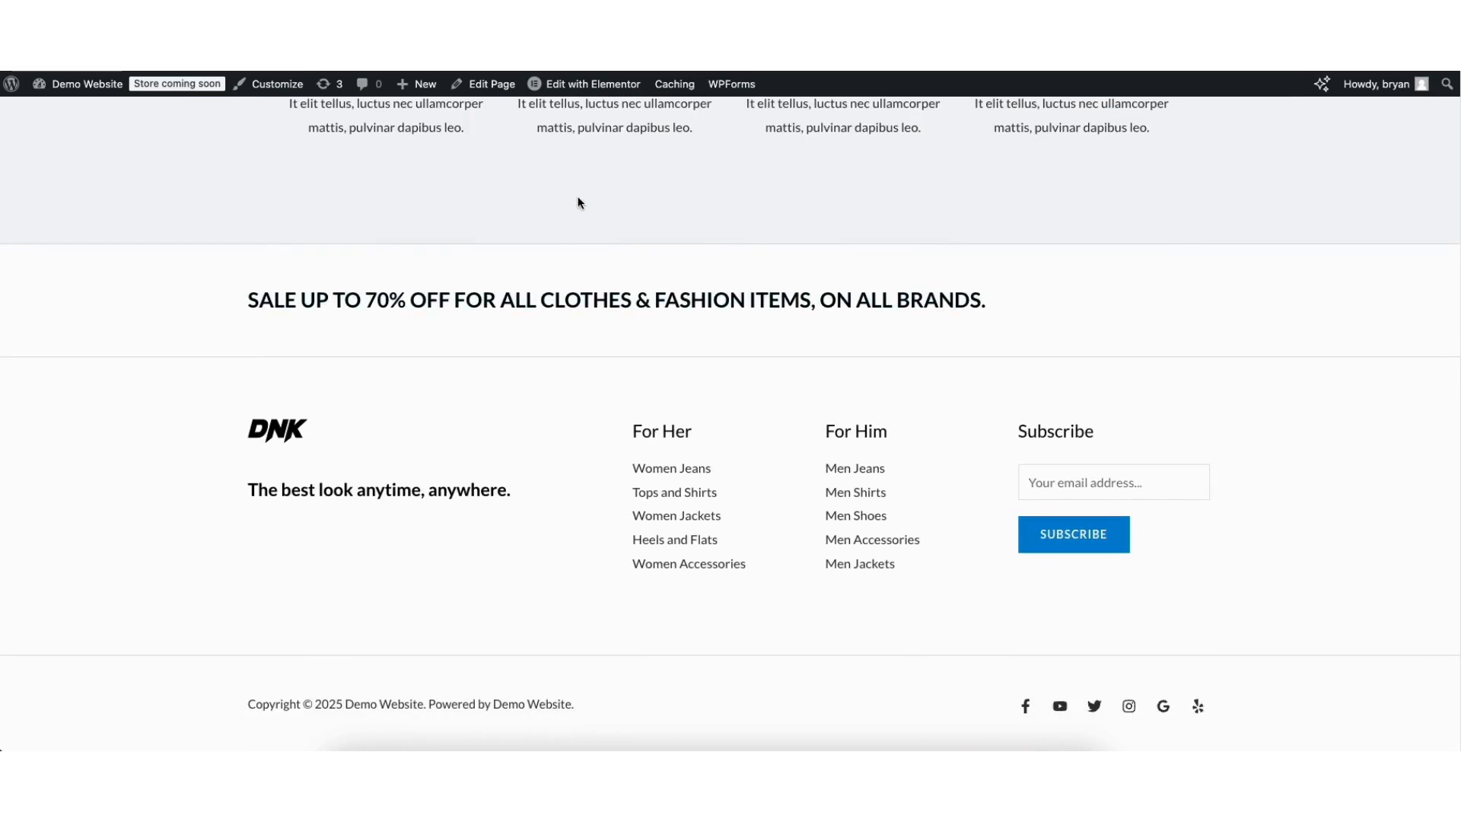
mouse_move(573, 88)
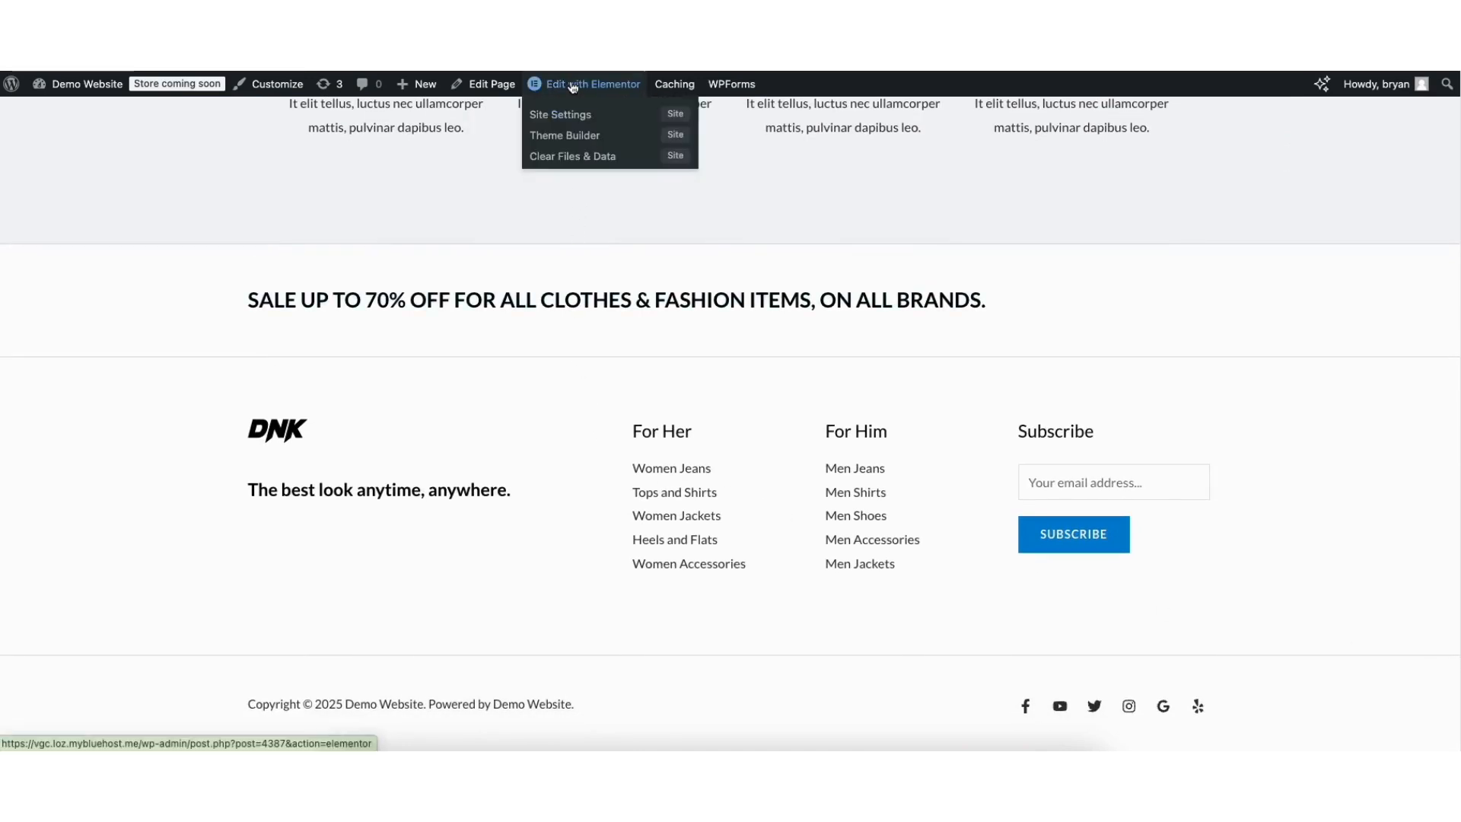
Open the homepage in Elementor and change the hero heading to 'Demo Ecommerce Website'.
click(573, 85)
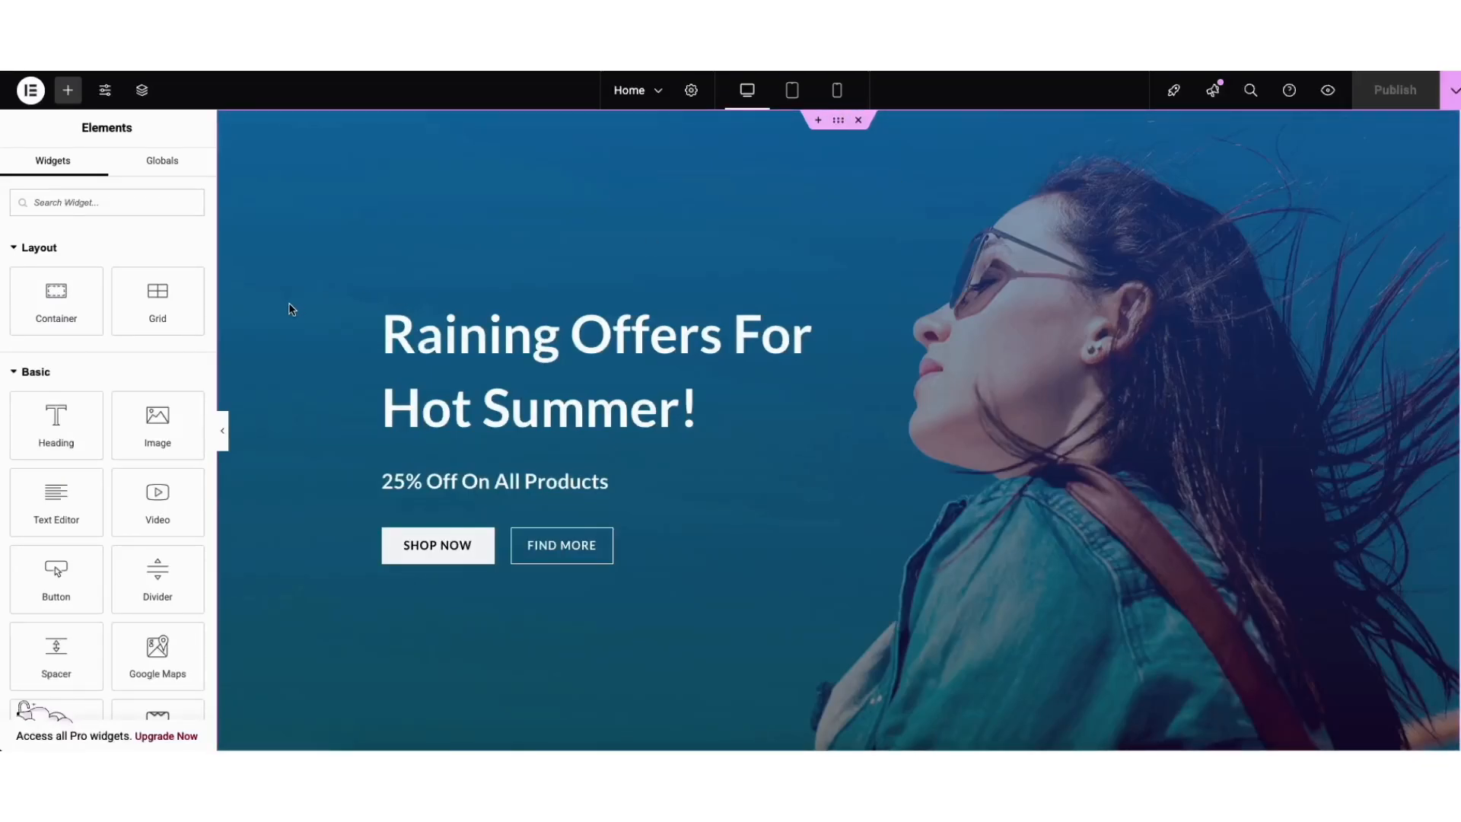
click(392, 340)
drag(391, 339, 439, 348)
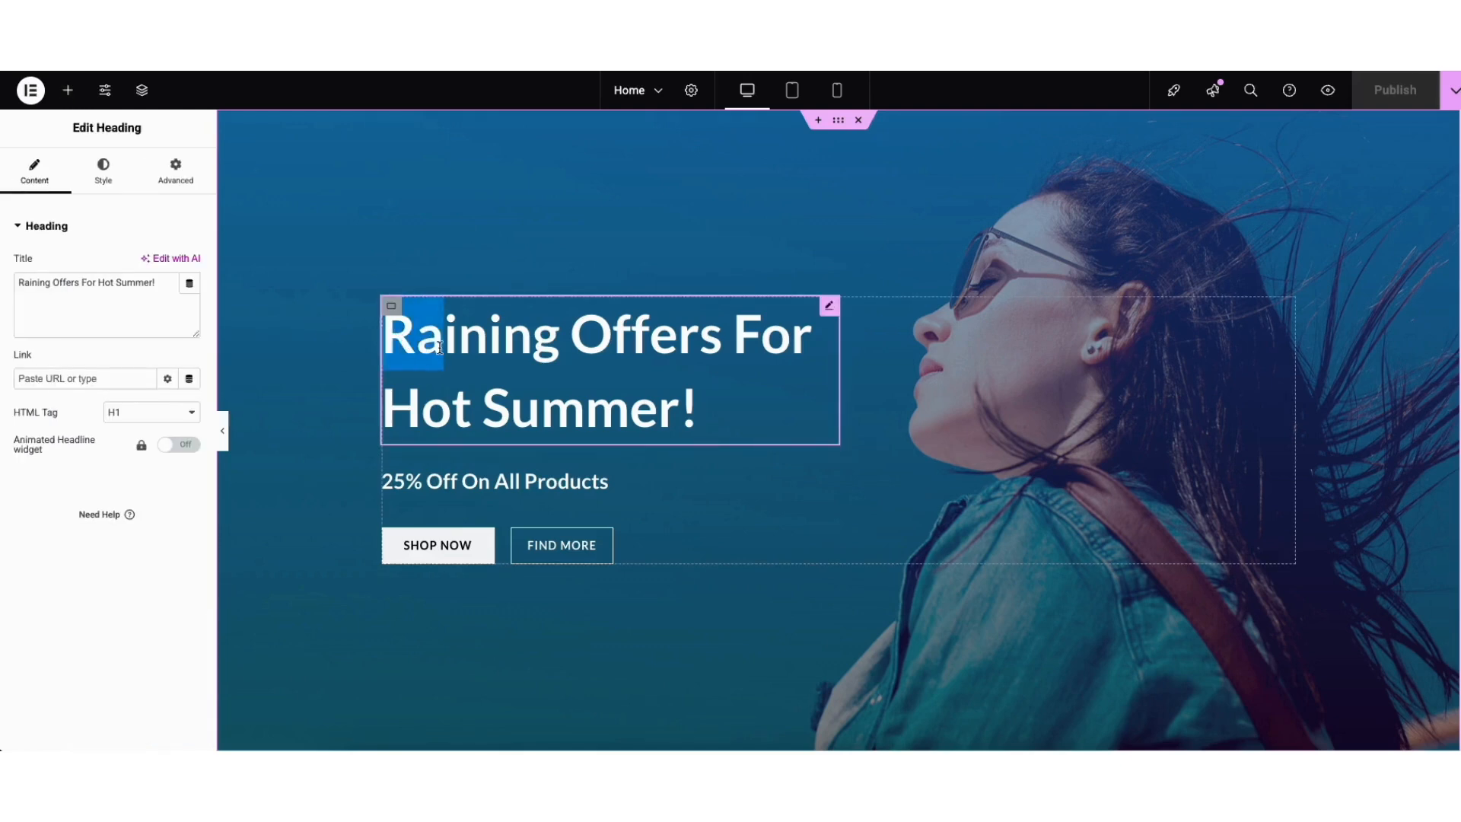
click(439, 349)
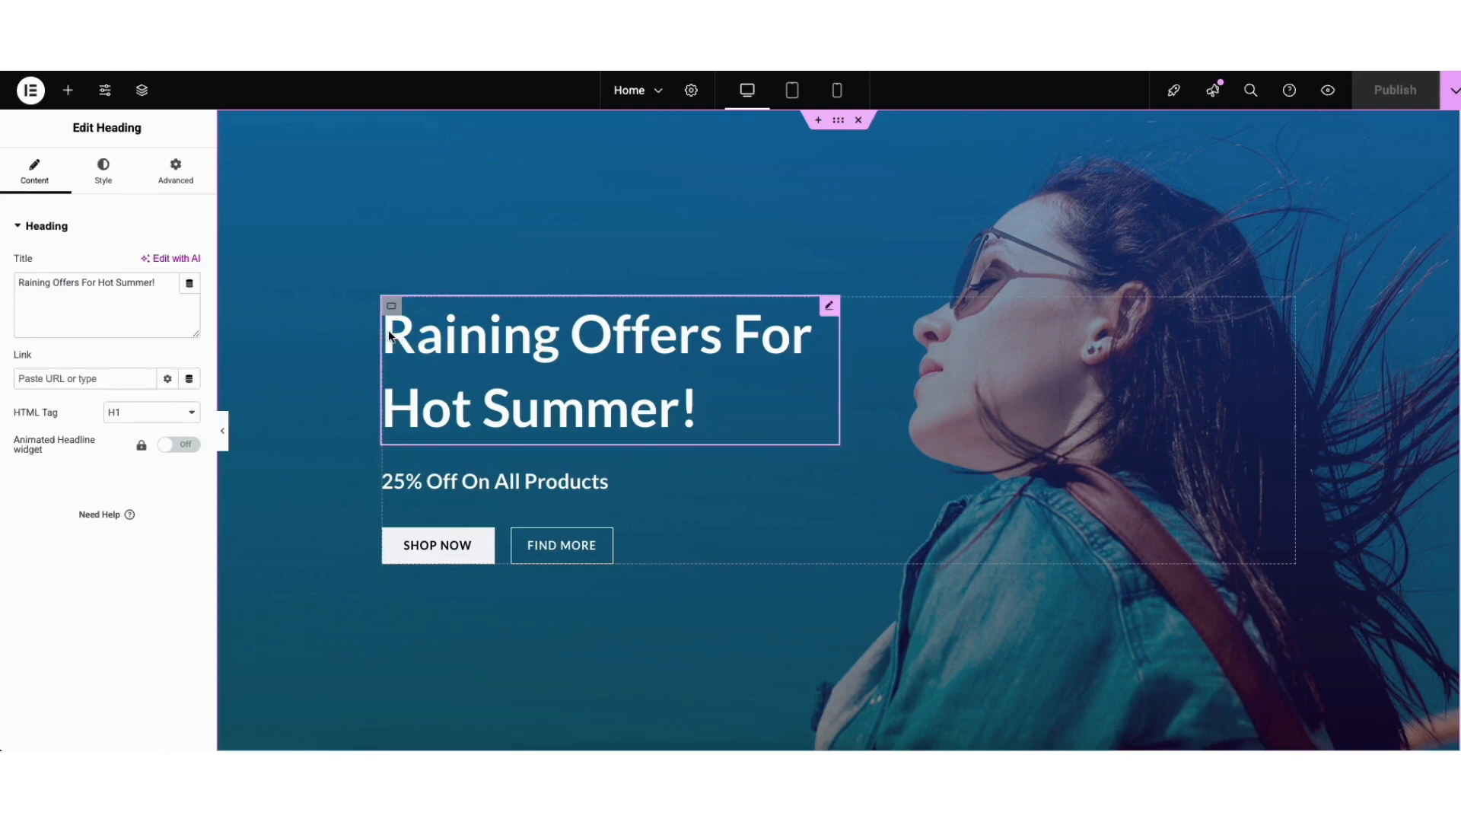
drag(386, 334, 698, 388)
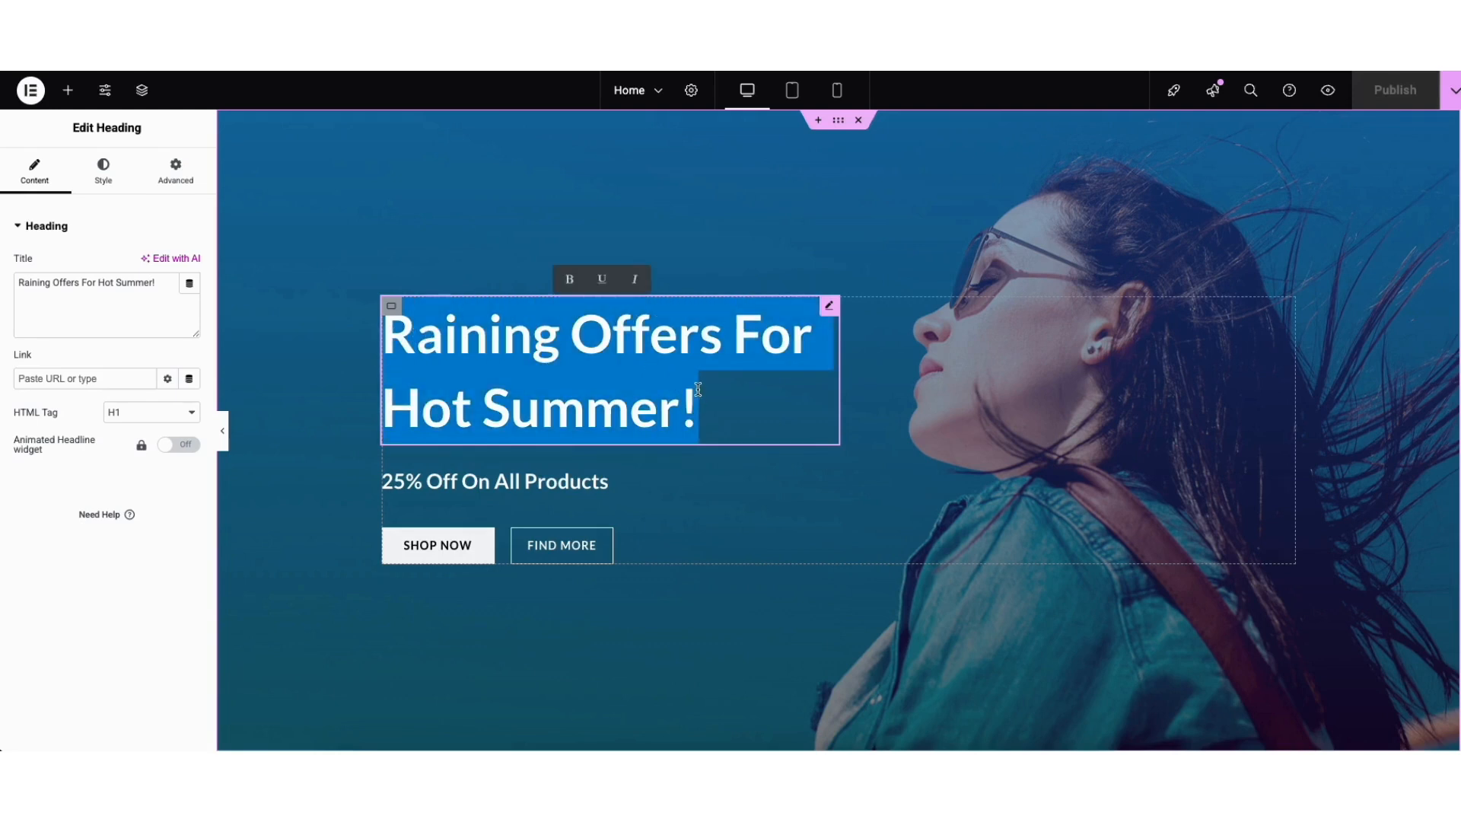
text(Demo E)
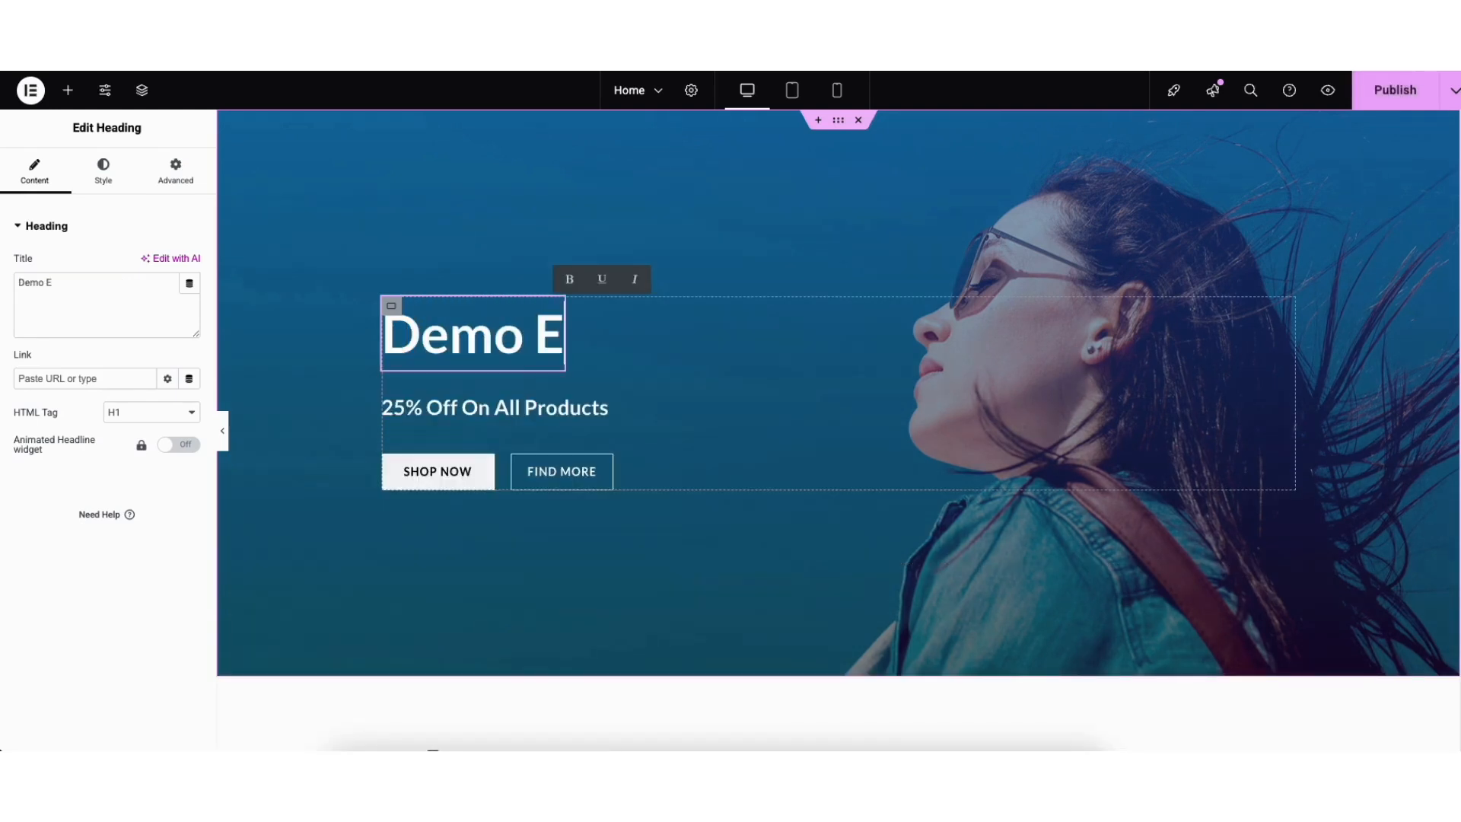
text(commerce Website)
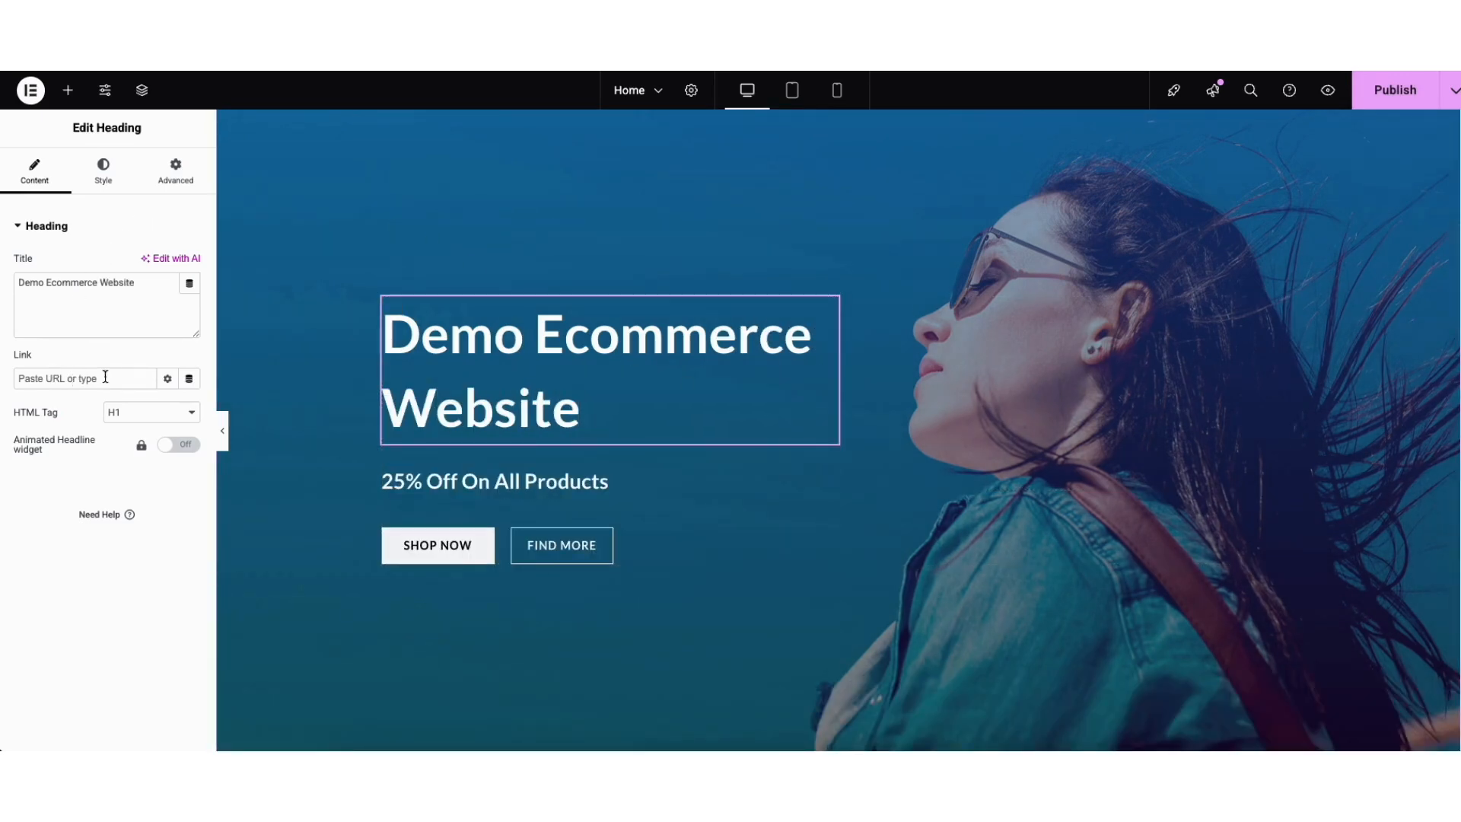
Keep the heading tag as H1 and browse Typography font families without changing the font.
click(144, 409)
click(141, 410)
click(104, 169)
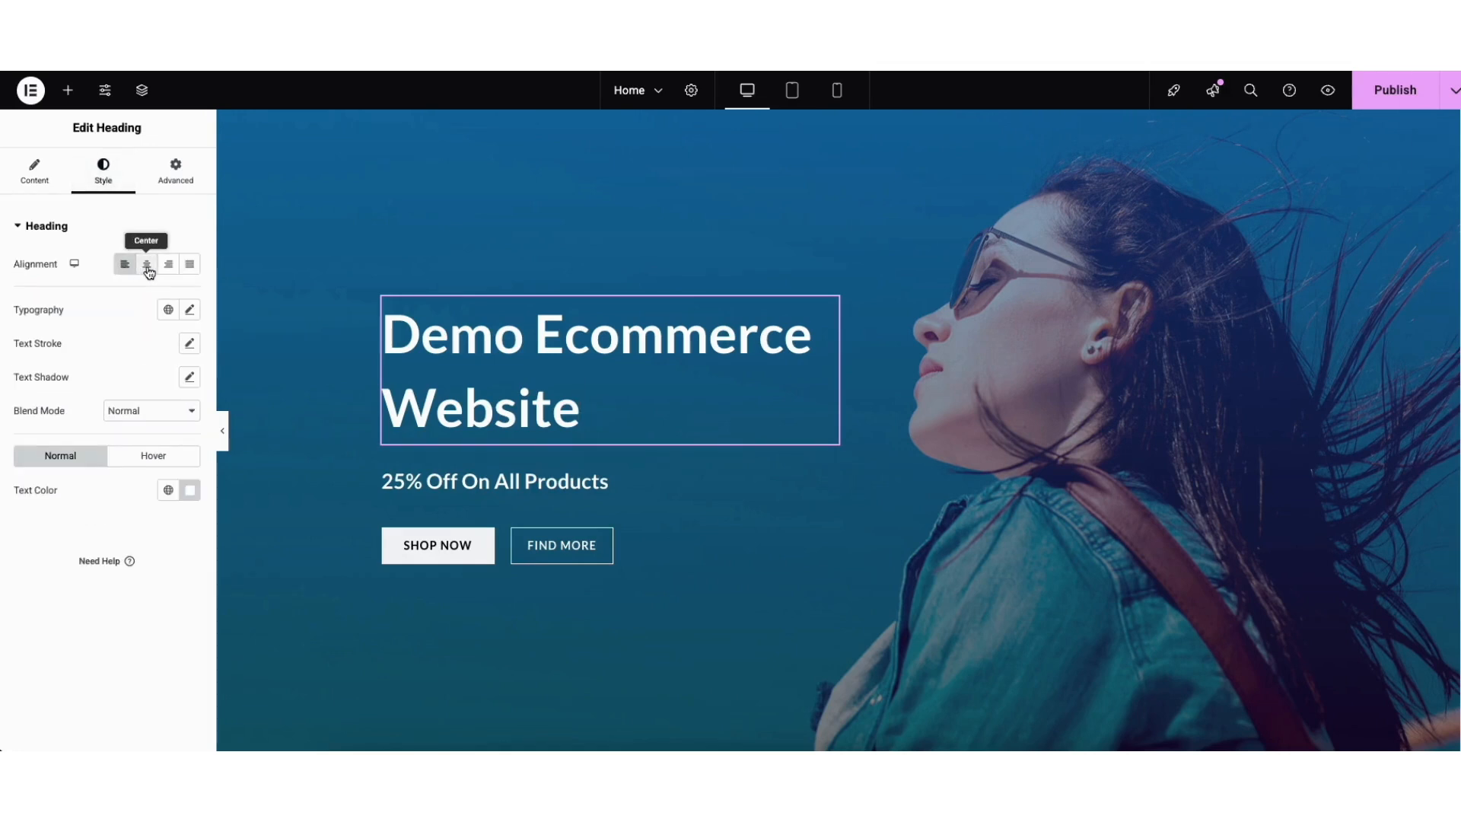
click(191, 311)
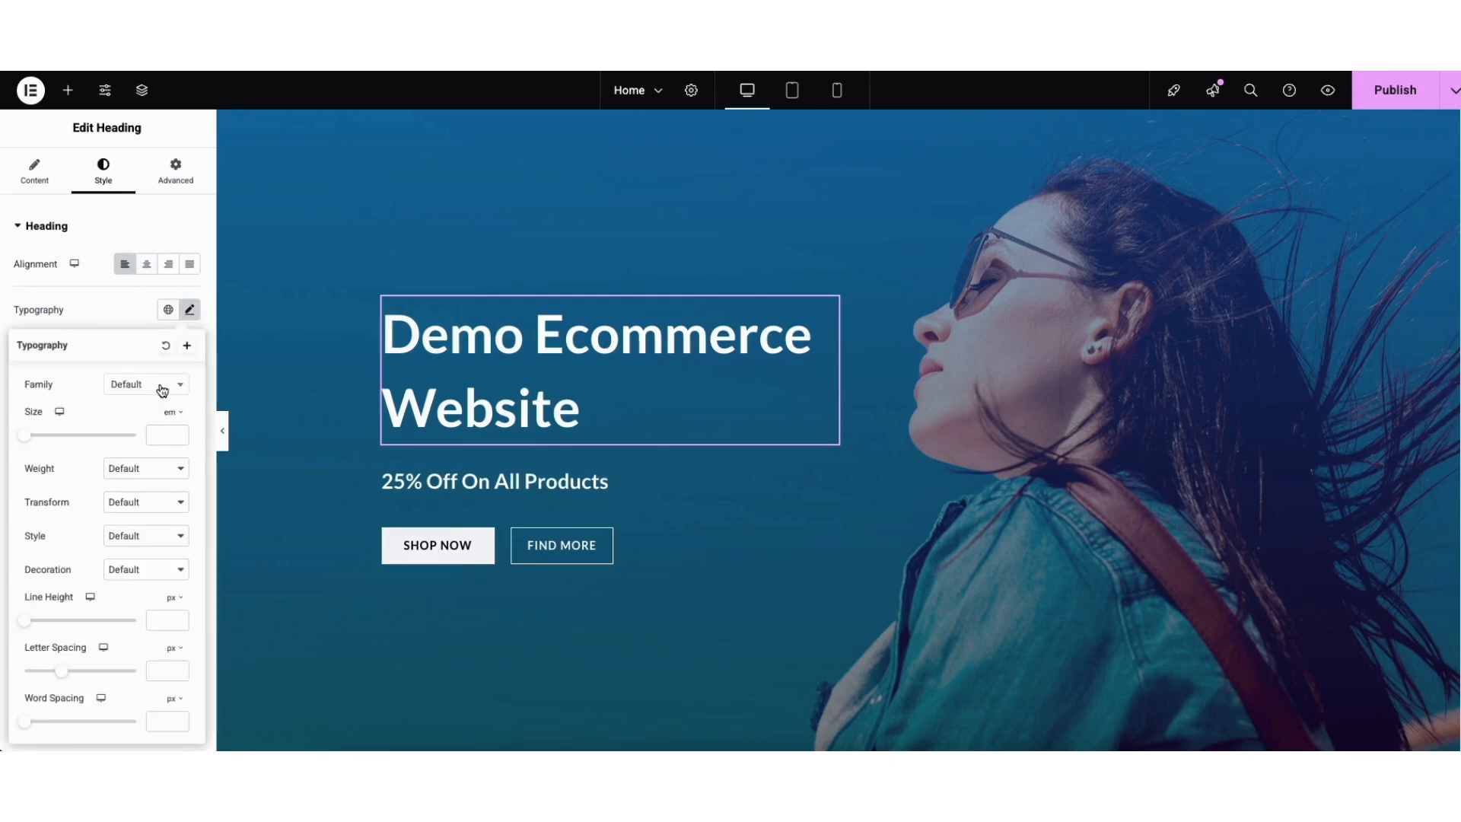
click(161, 385)
drag(181, 424, 180, 443)
click(89, 397)
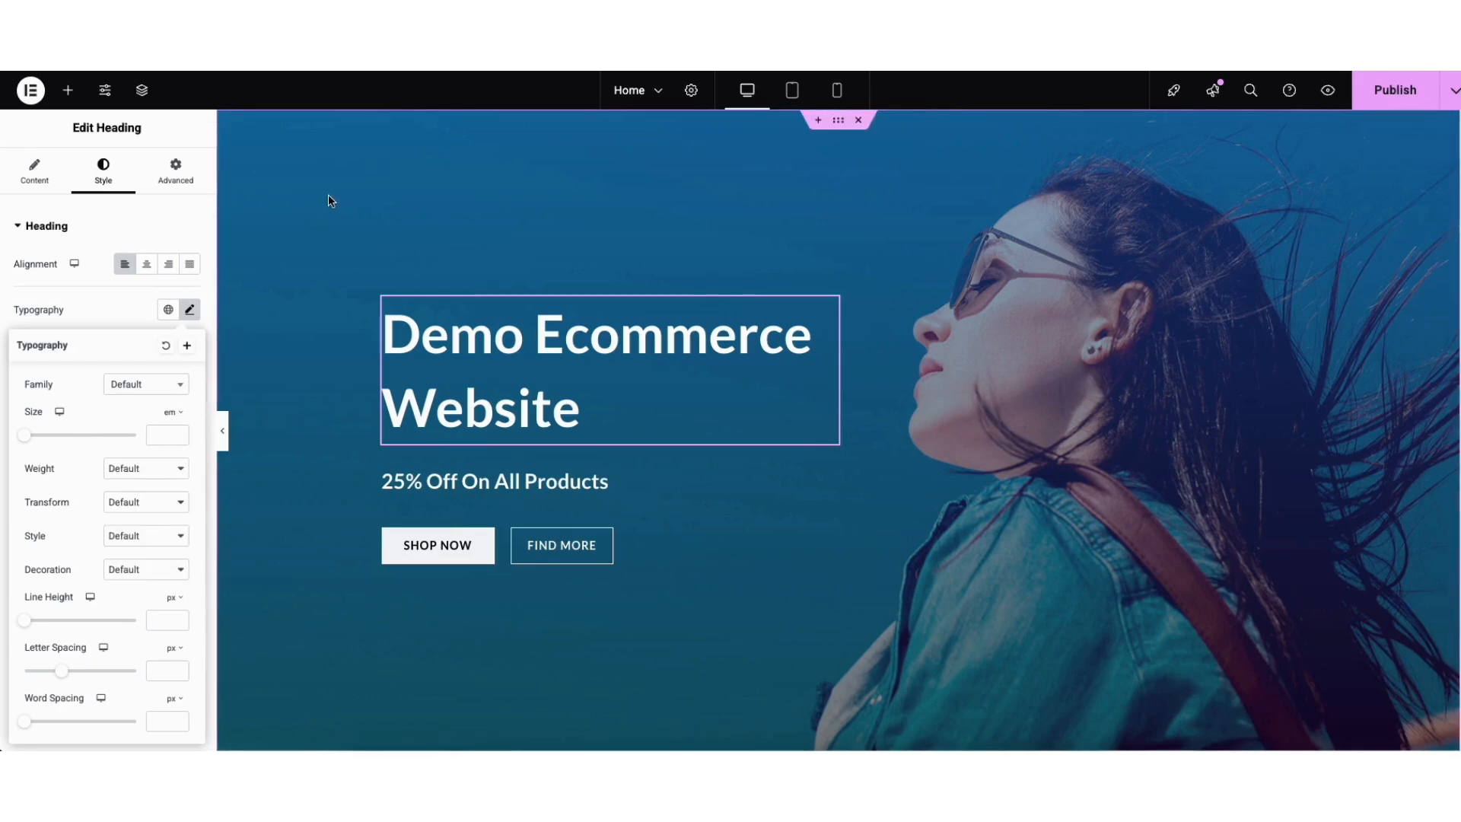
Set the hero container's background image to home-new-bg-free-img-2.jpg from the Media Library.
right_click(281, 185)
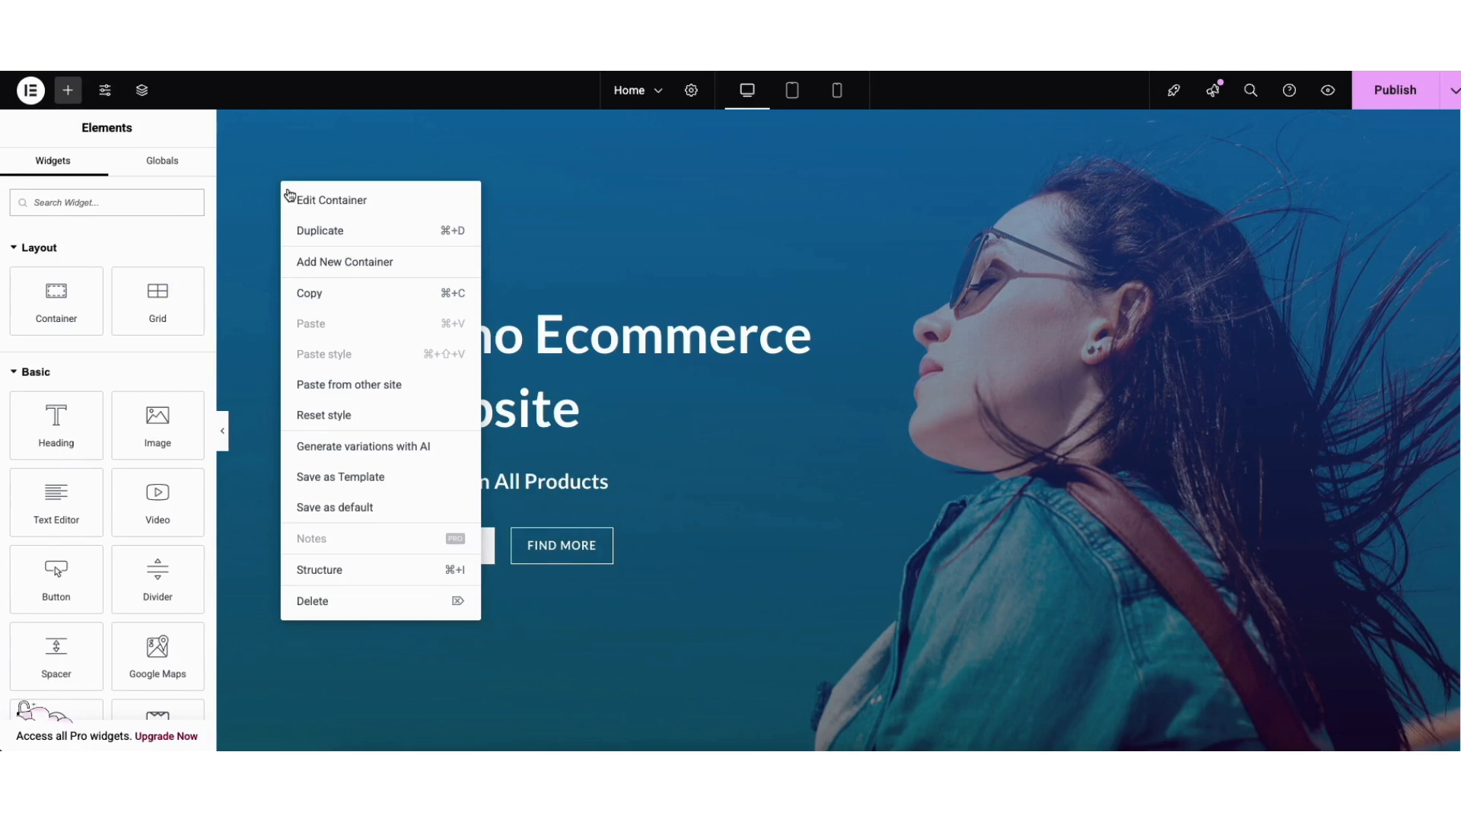
click(302, 209)
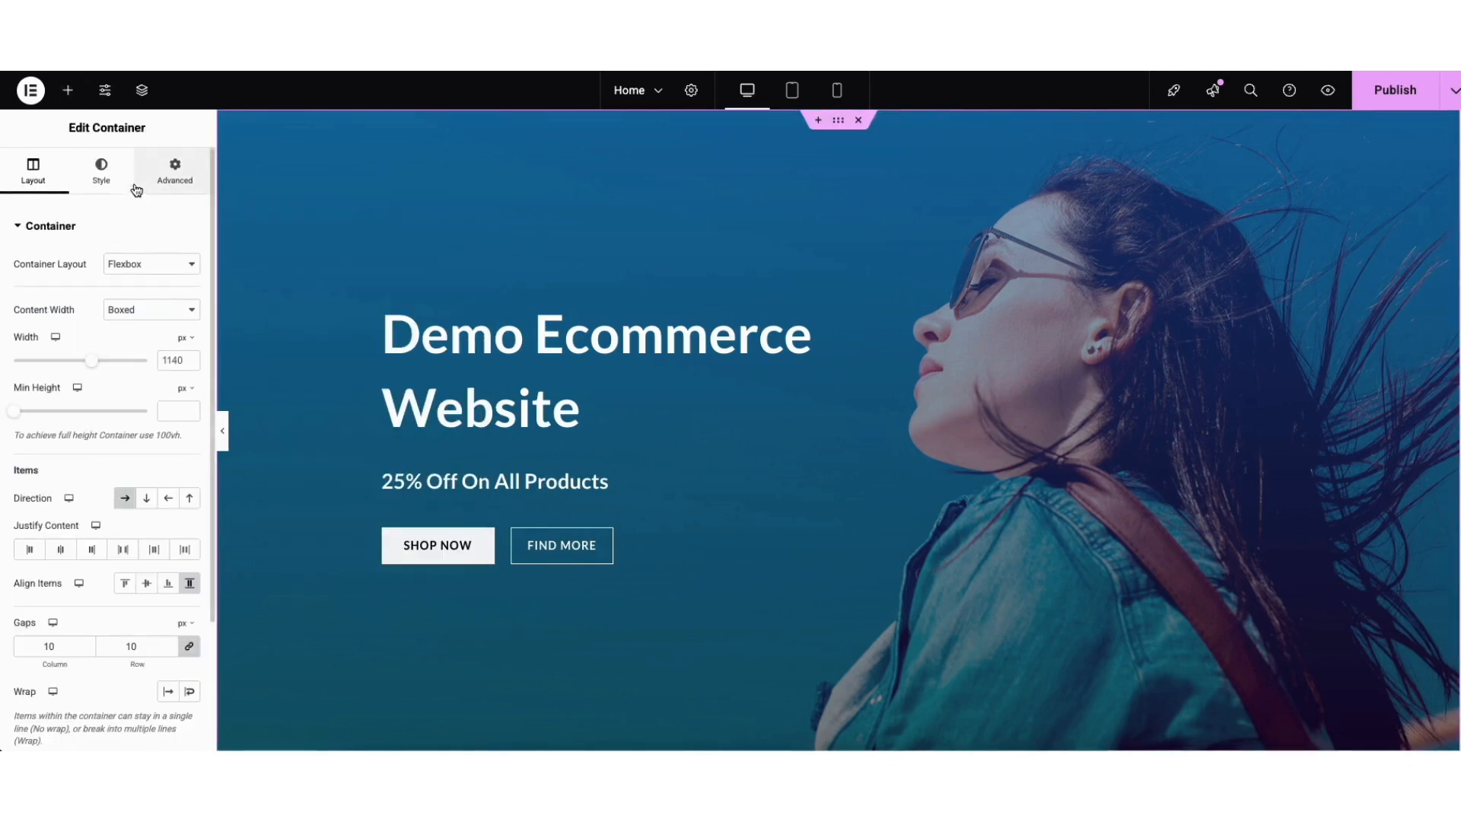
click(108, 174)
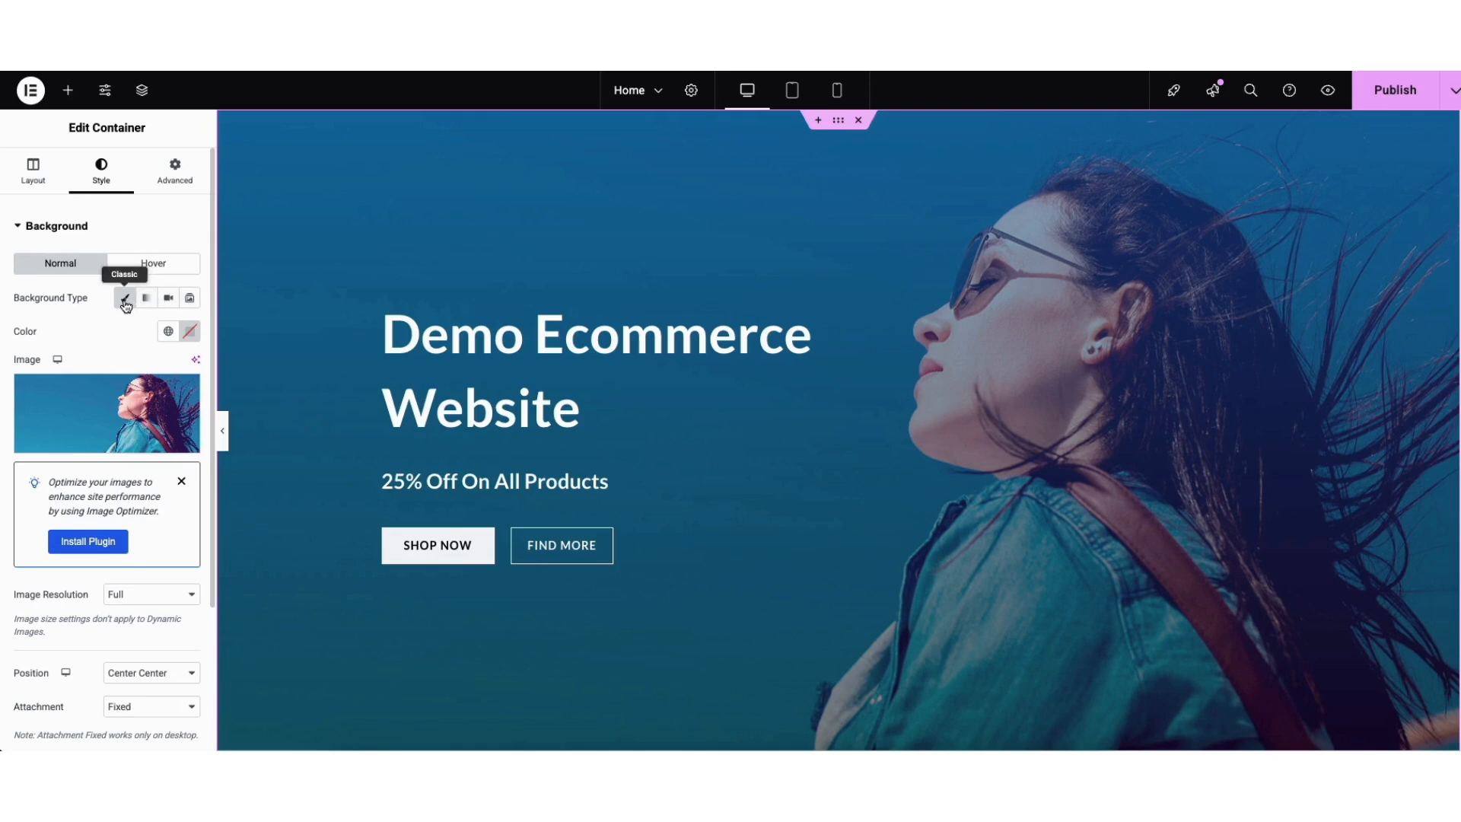
mouse_move(108, 418)
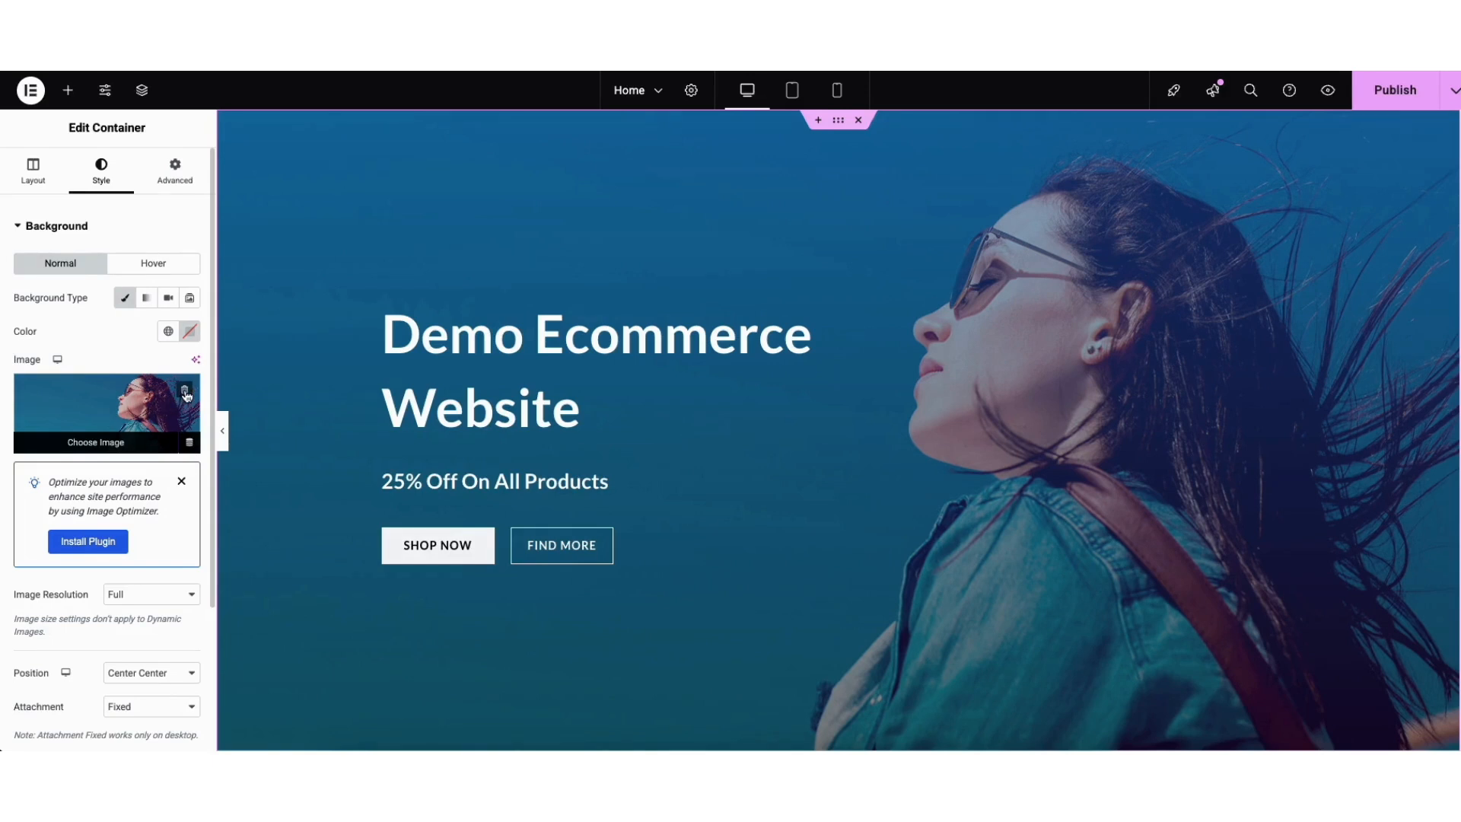
click(111, 424)
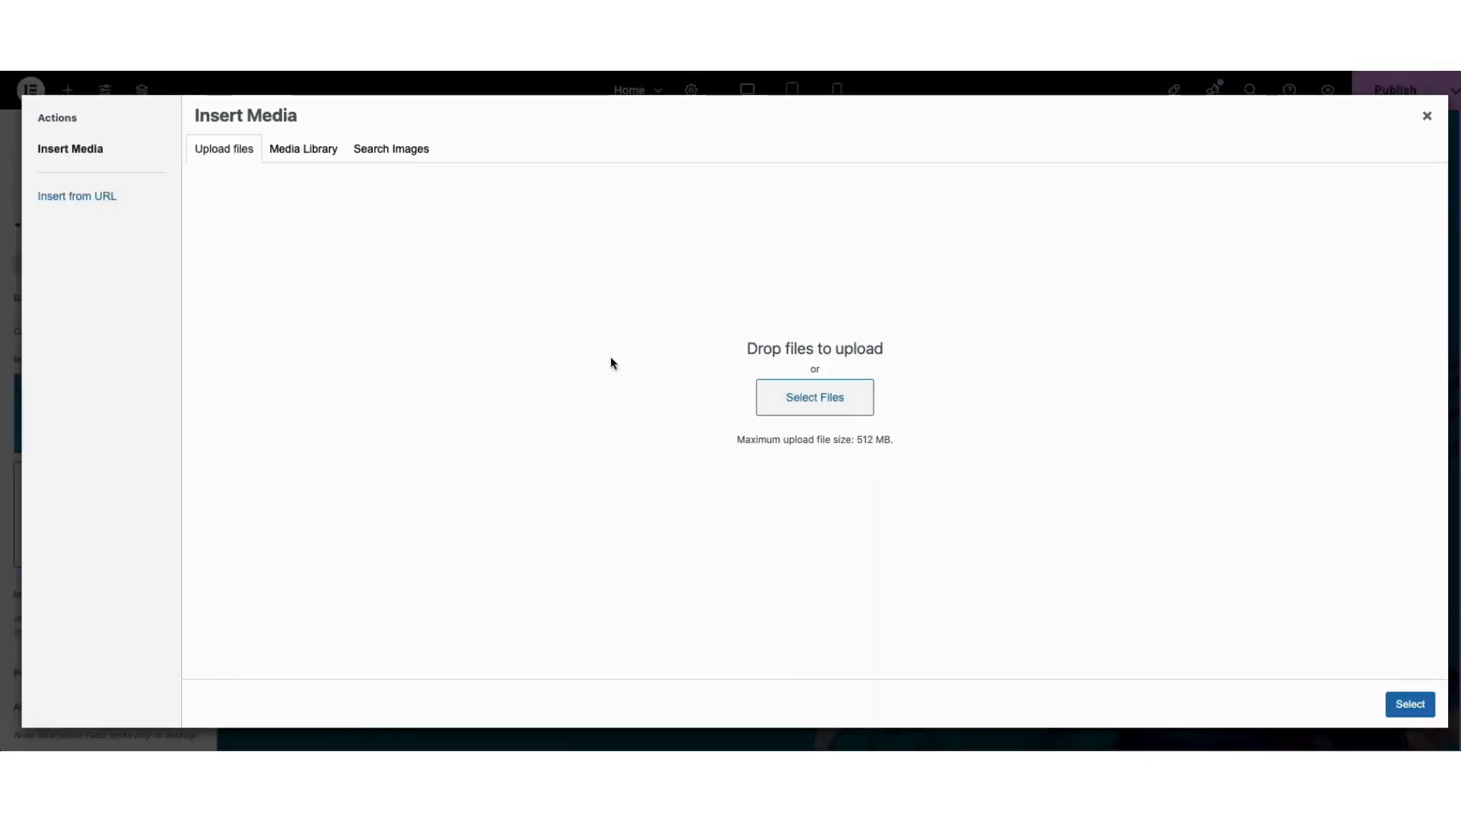
click(288, 156)
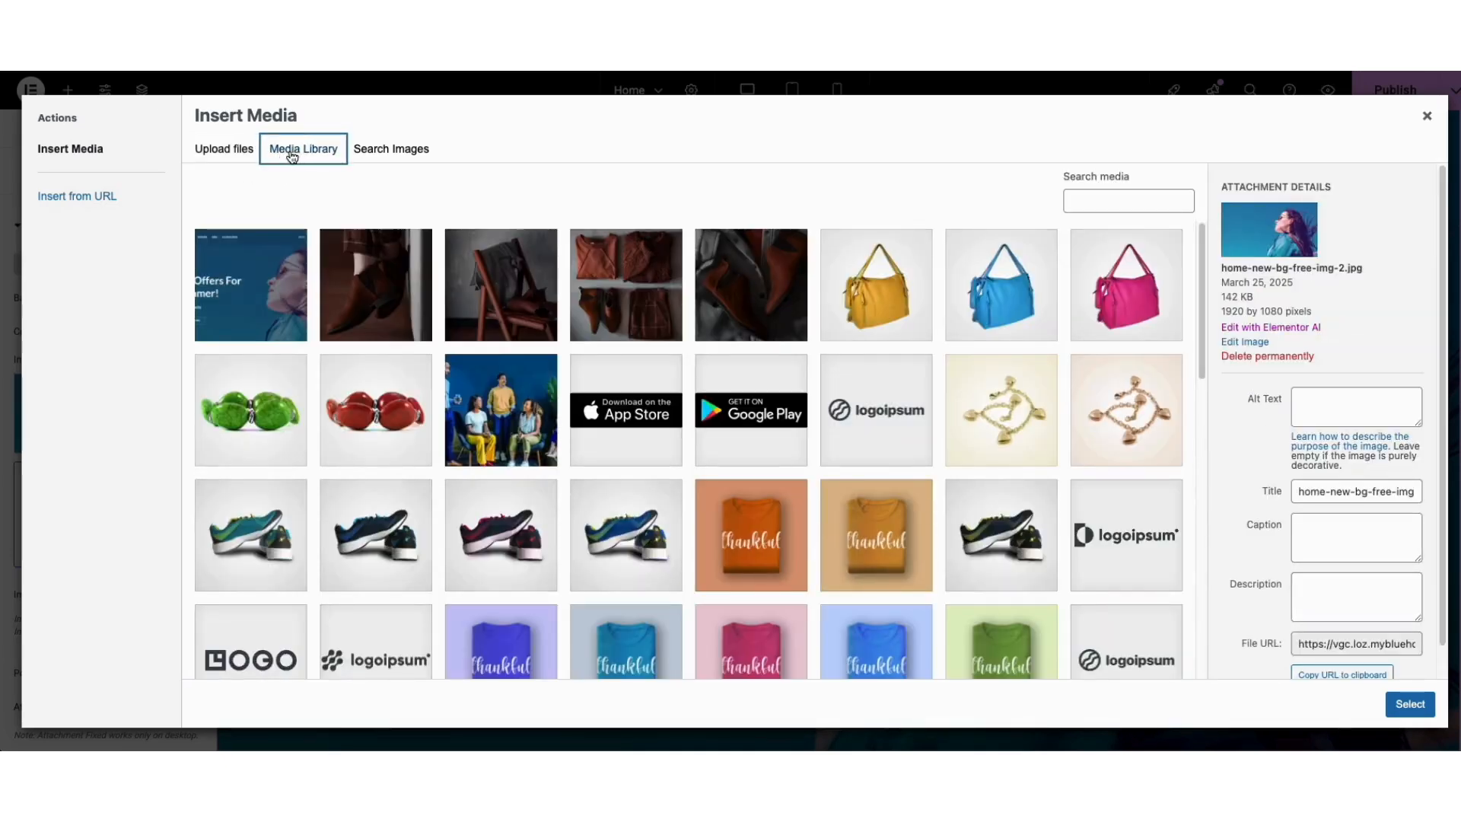
drag(1198, 244, 1203, 488)
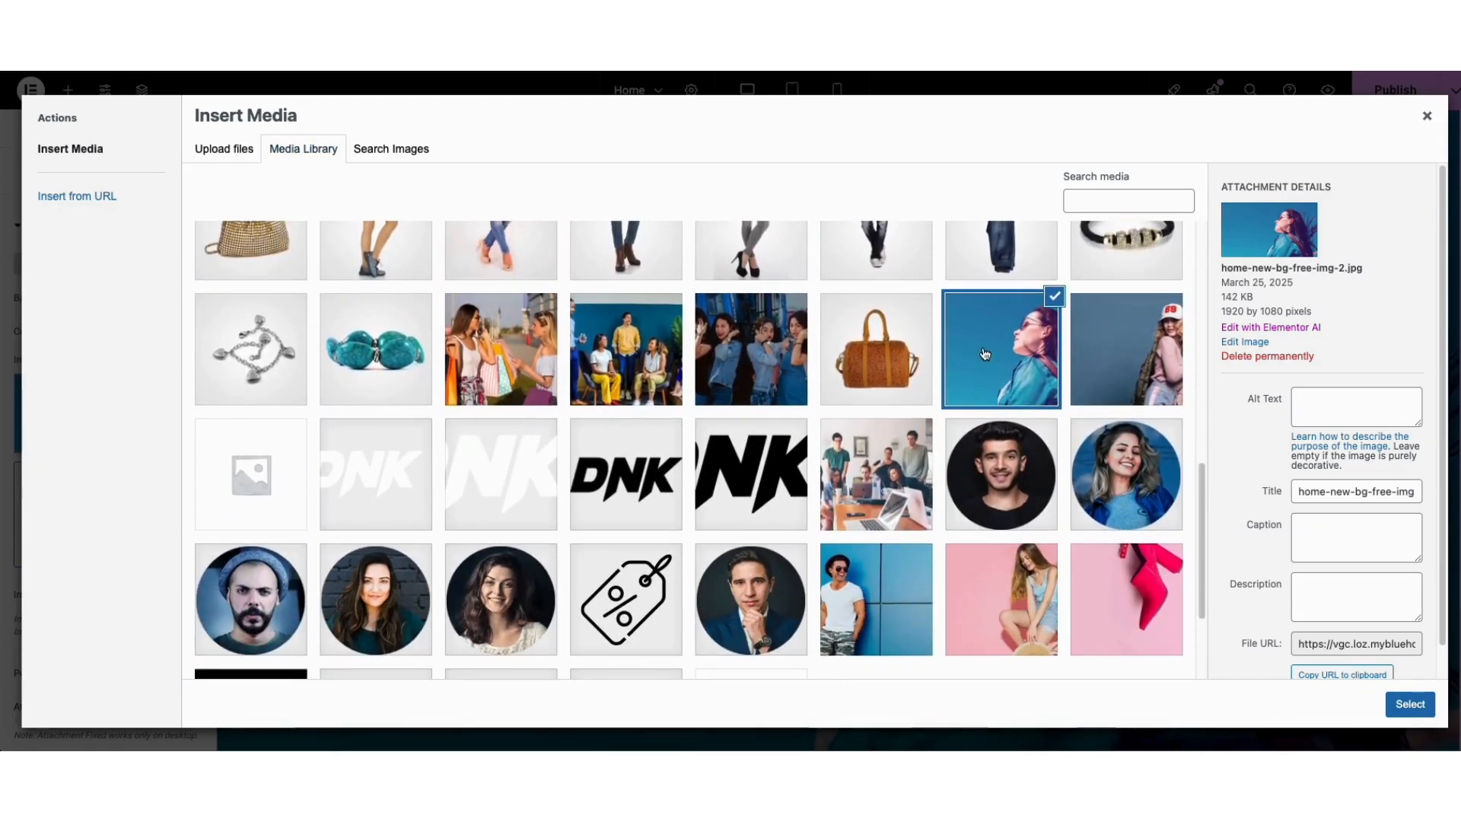
click(1409, 704)
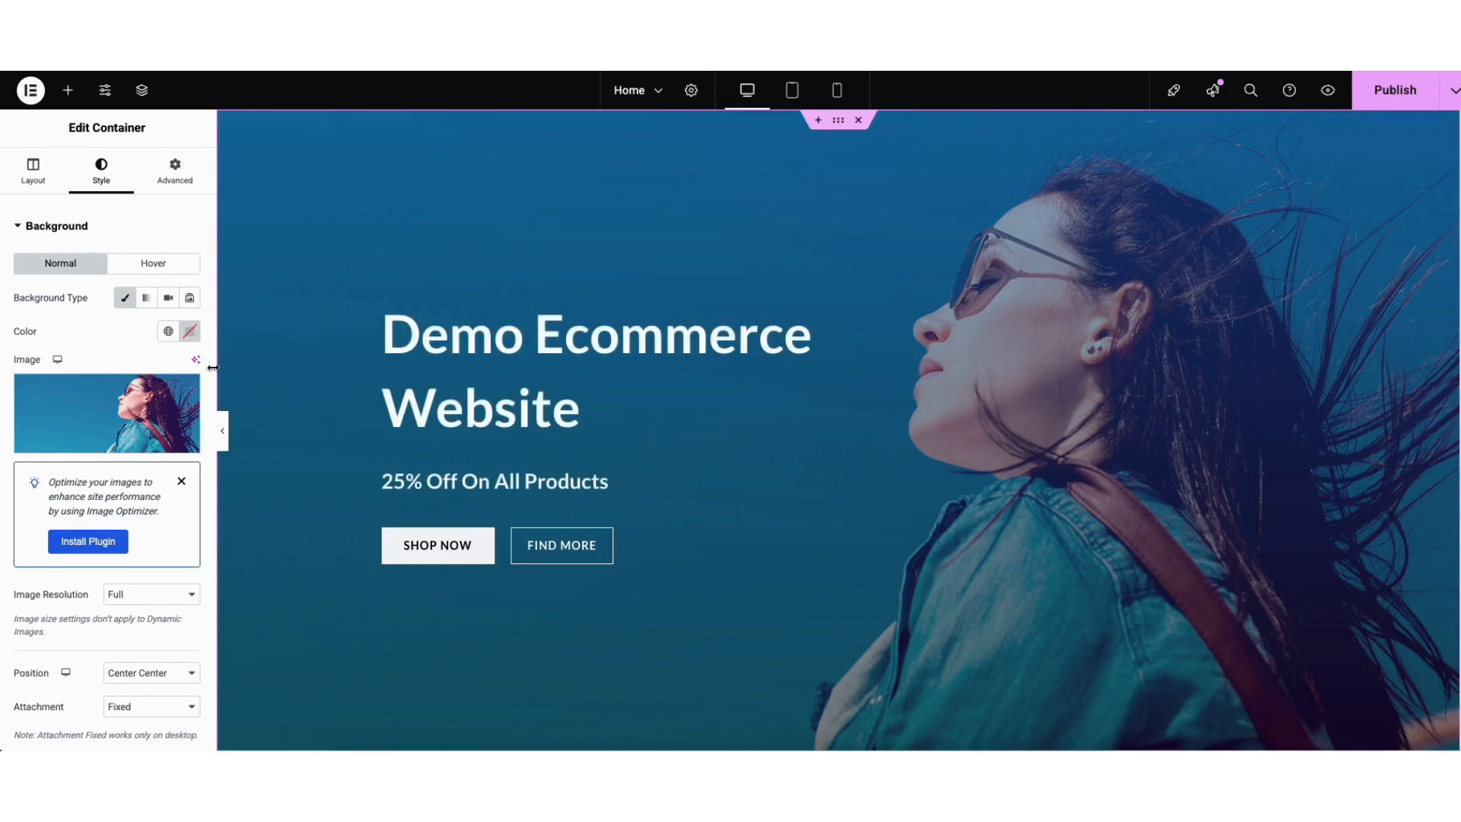
scroll(210, 396, down, 1)
scroll(198, 494, down, 4)
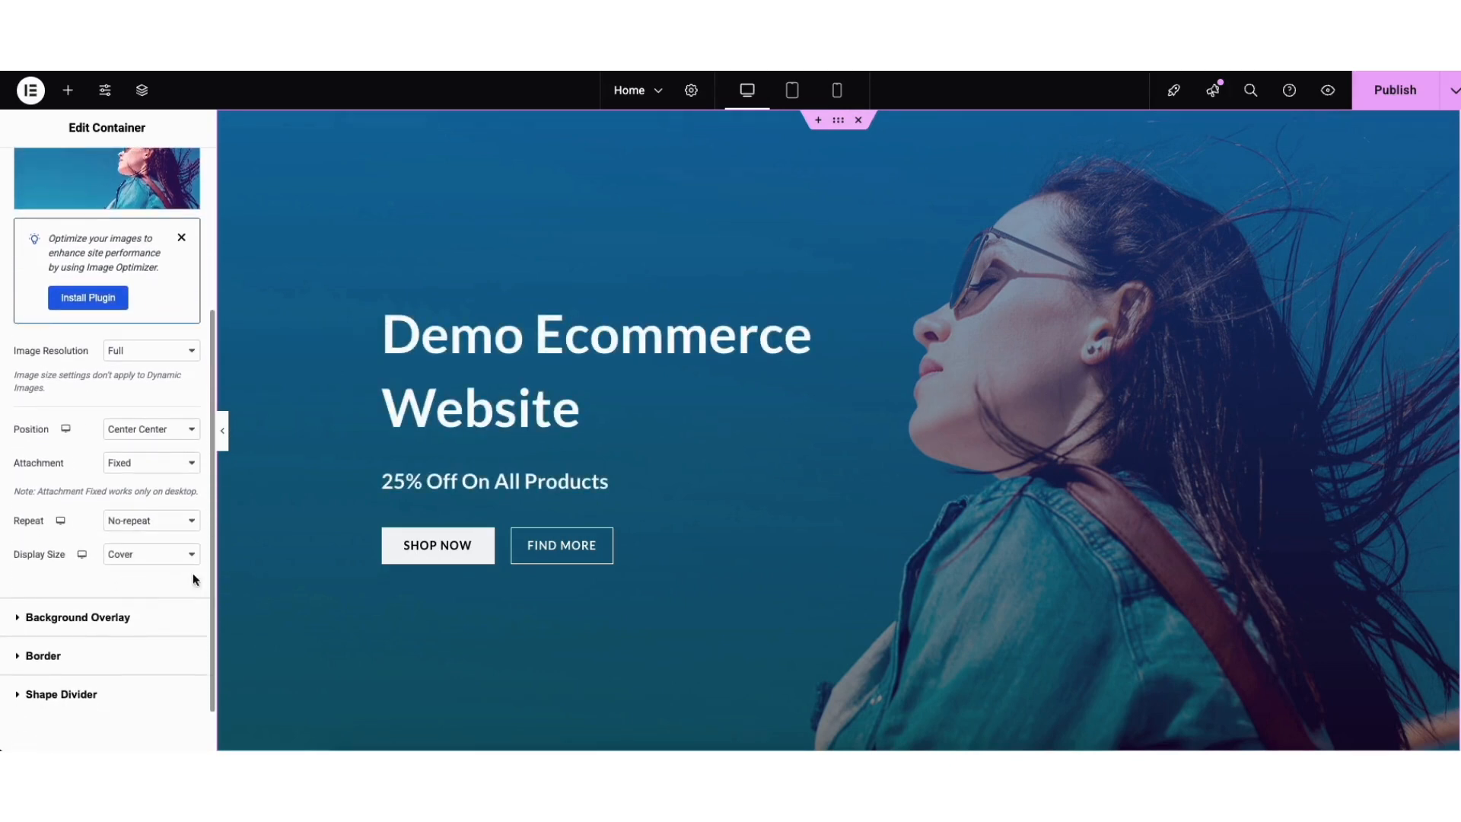
In Background Overlay, shift the gradient's first colour to a softer blue.
click(91, 617)
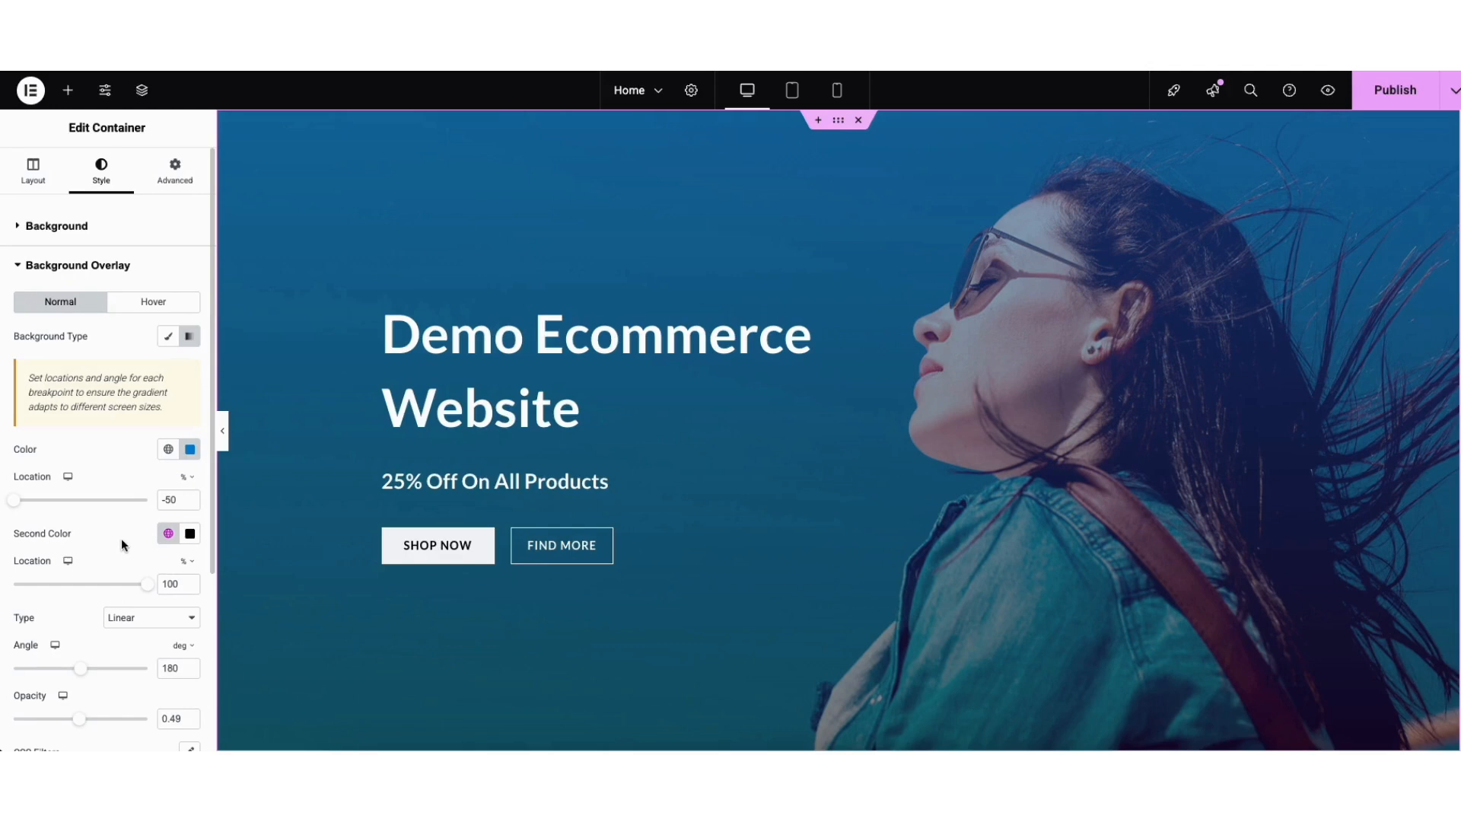
click(191, 450)
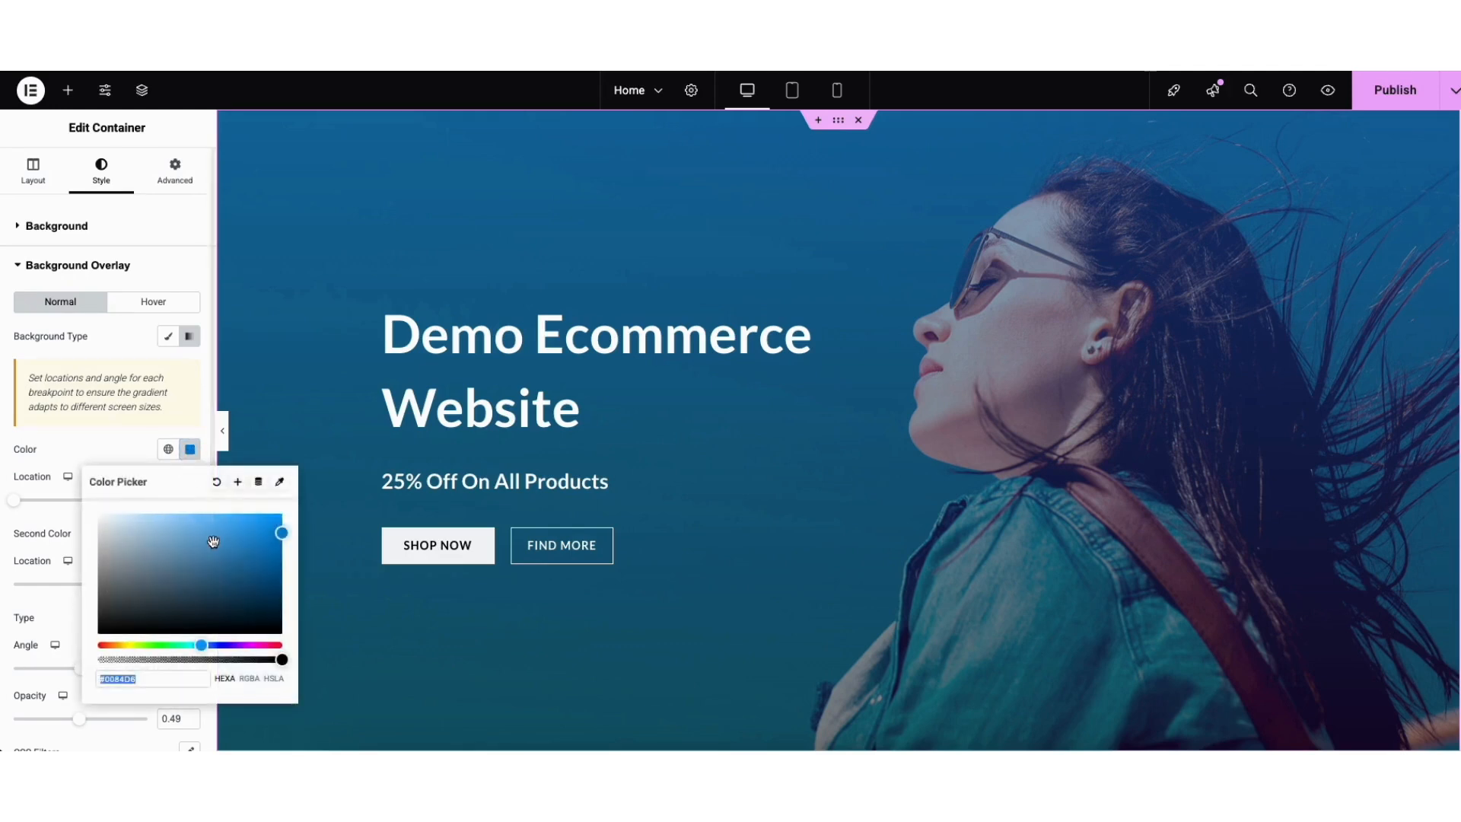
mouse_move(275, 540)
mouse_down()
mouse_move(117, 541)
mouse_move(98, 597)
mouse_move(175, 580)
mouse_move(268, 525)
mouse_up()
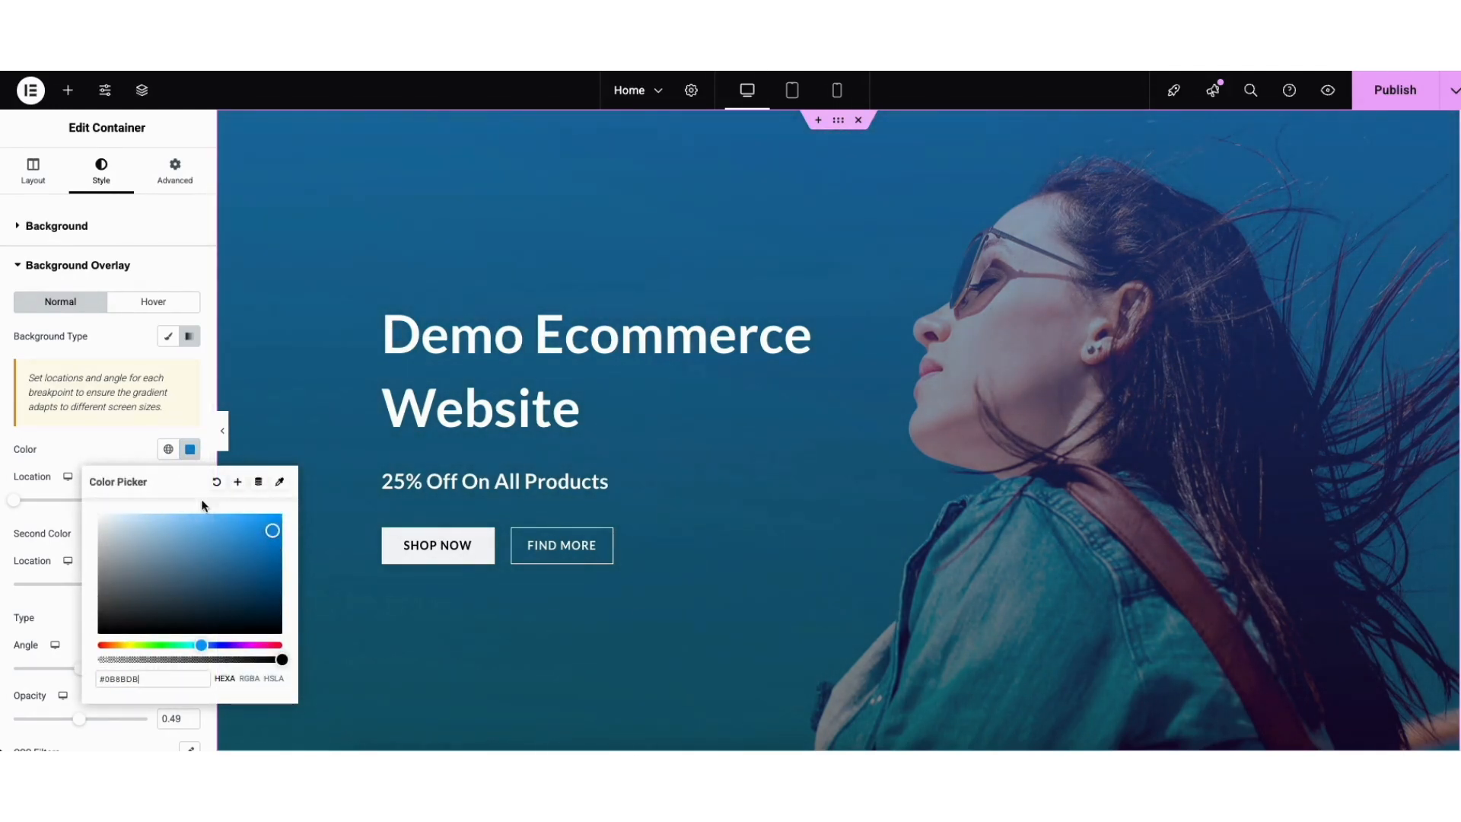
click(130, 449)
Set the gradient's second colour to #141414 and lower the overlay opacity to 0.44.
click(189, 532)
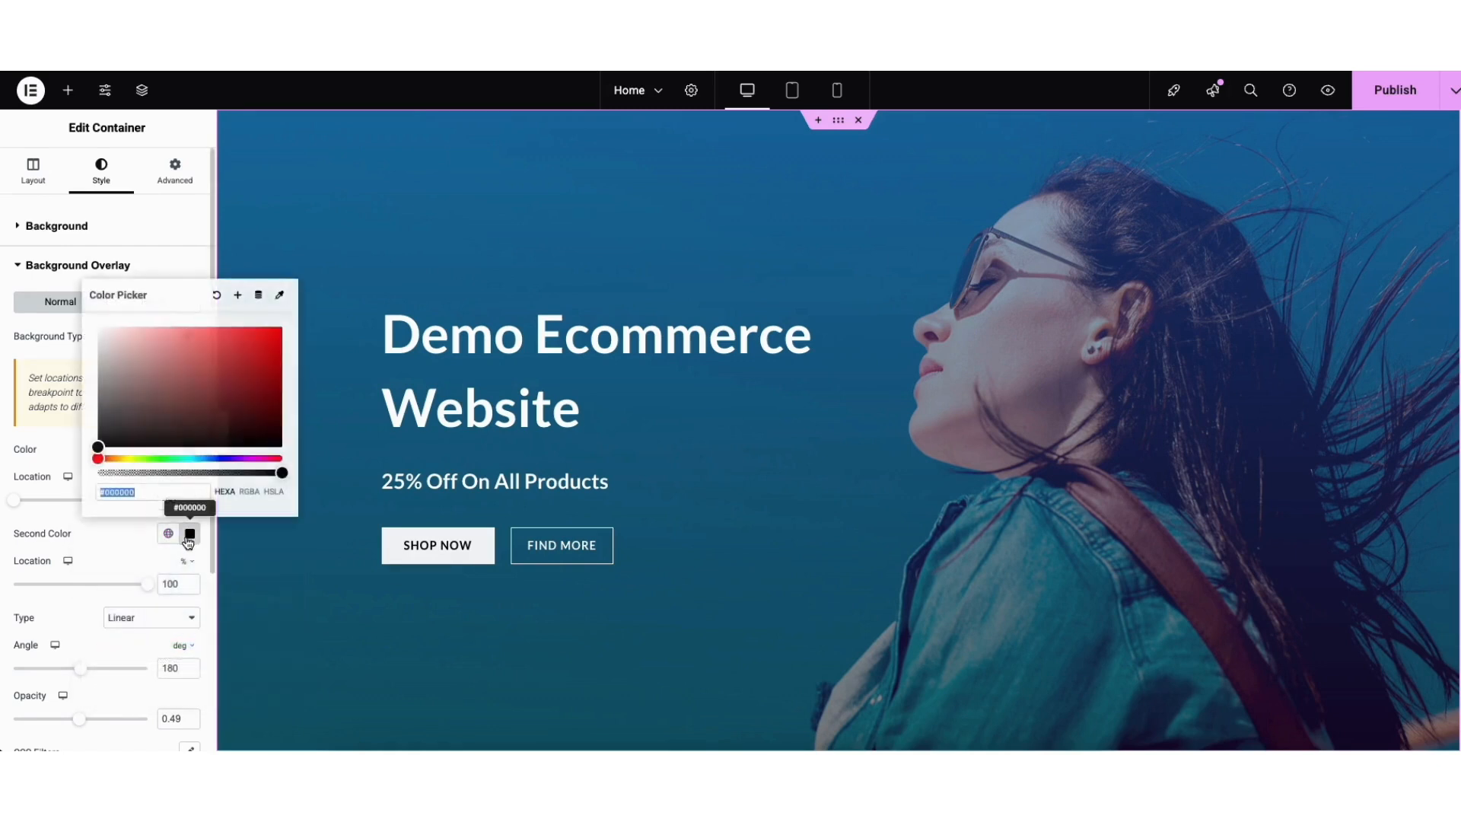
click(169, 421)
drag(170, 421, 108, 419)
drag(104, 436, 101, 438)
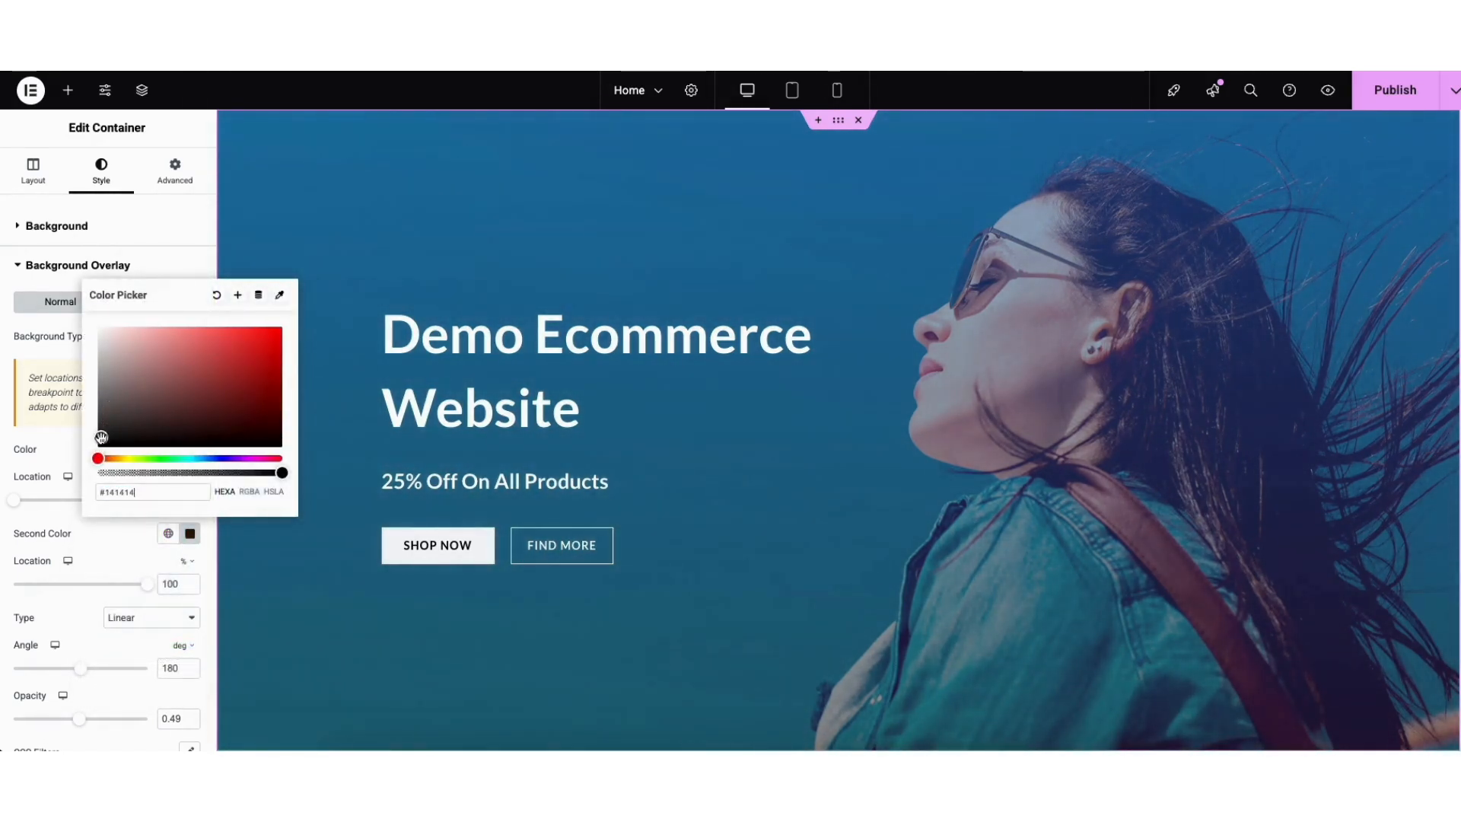
click(64, 449)
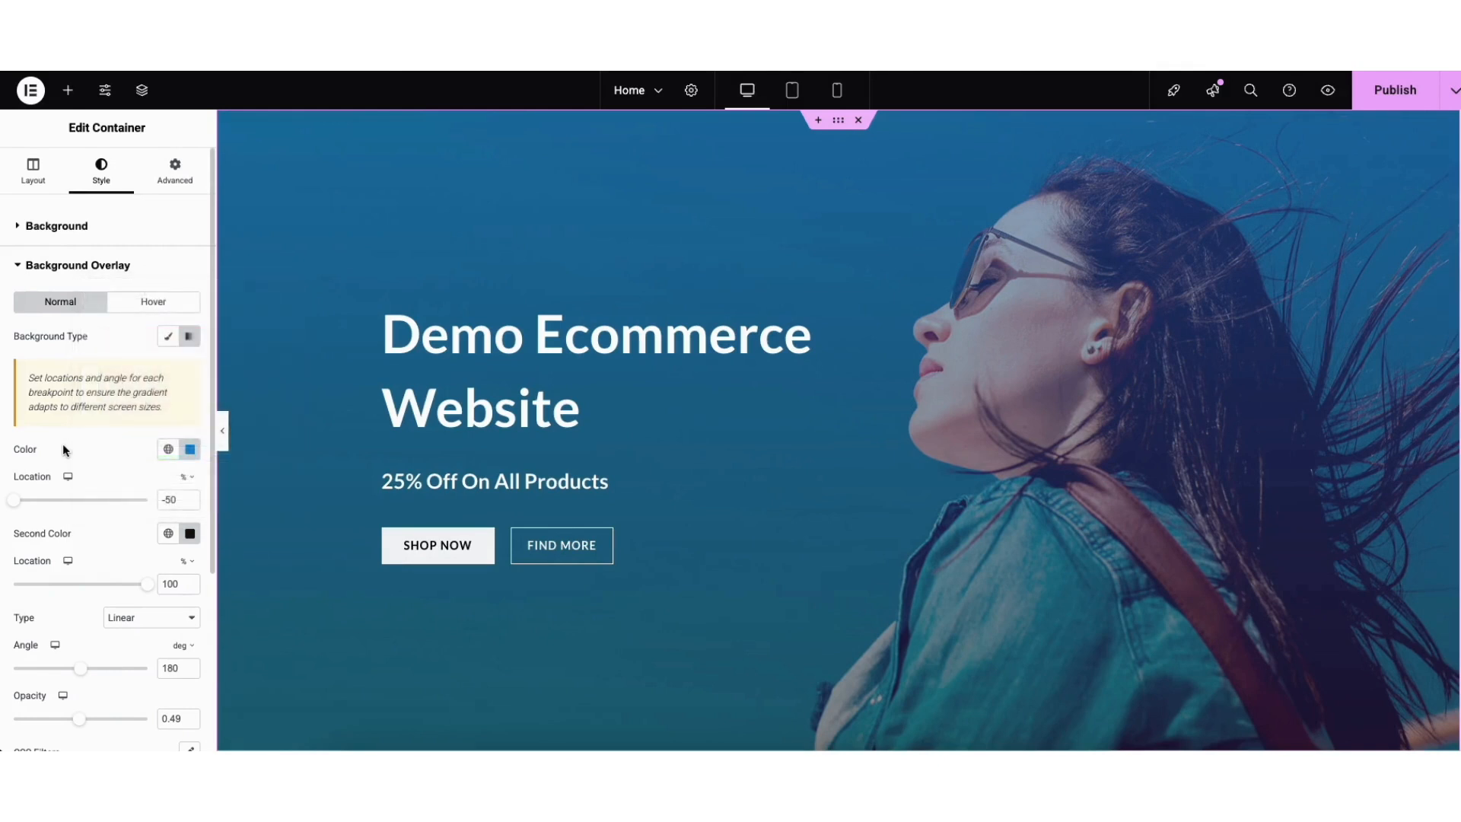
mouse_move(79, 725)
mouse_down()
mouse_move(16, 731)
mouse_move(143, 738)
mouse_move(69, 738)
mouse_up()
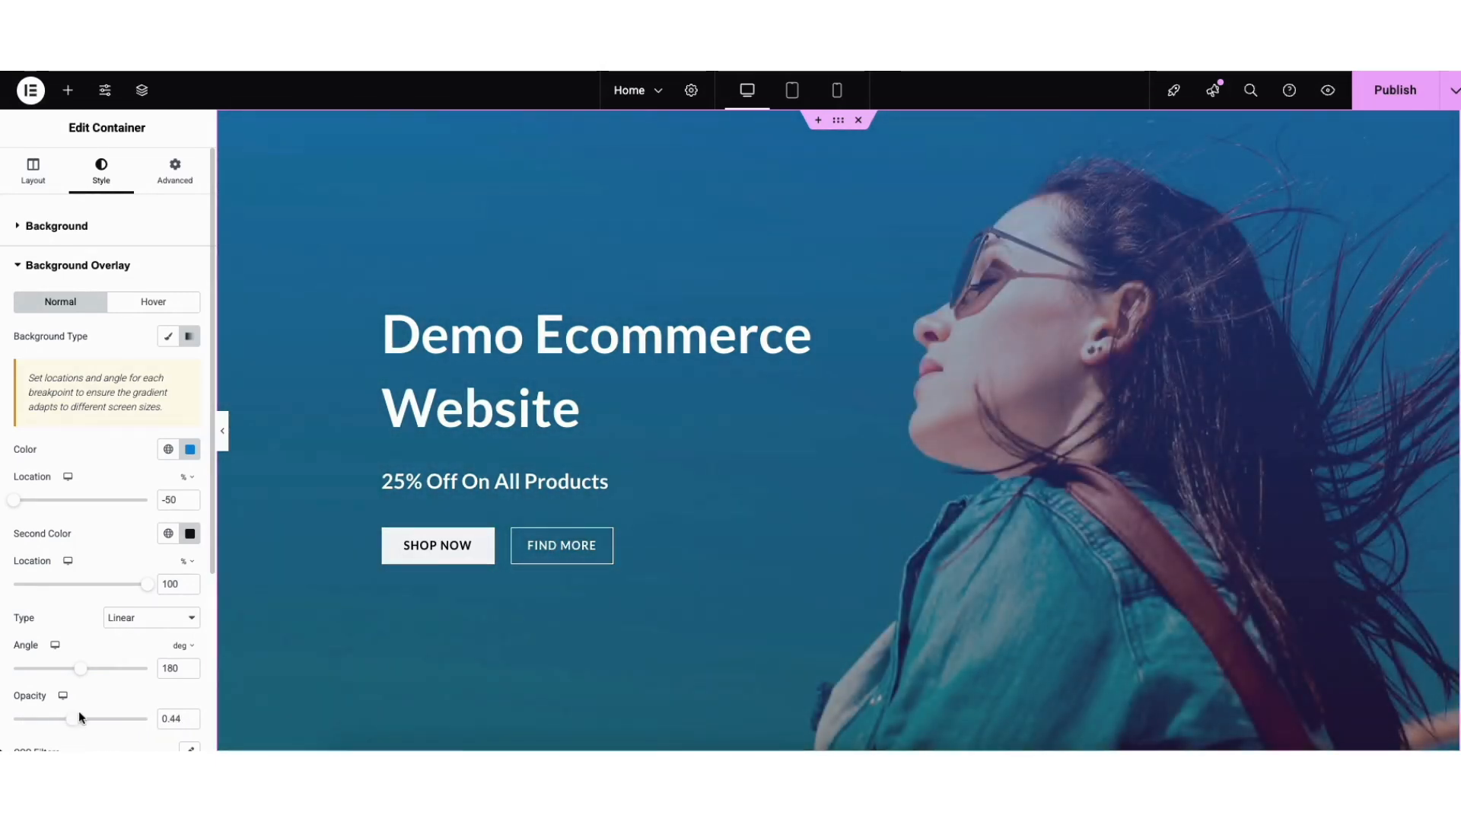
Review the SHOP NOW button's link, icon and hover options, then delete the FIND MORE button.
click(483, 541)
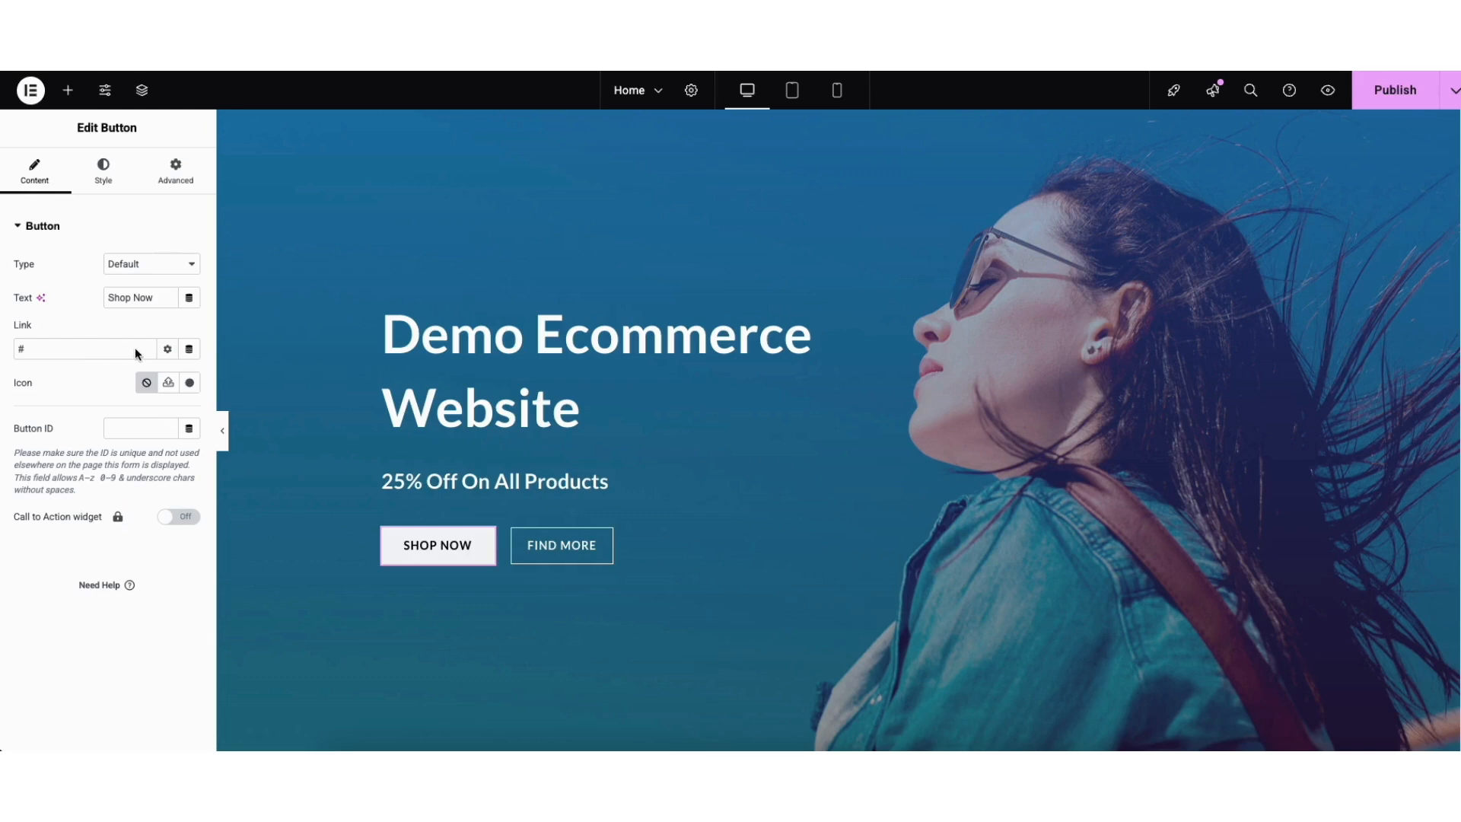
click(167, 350)
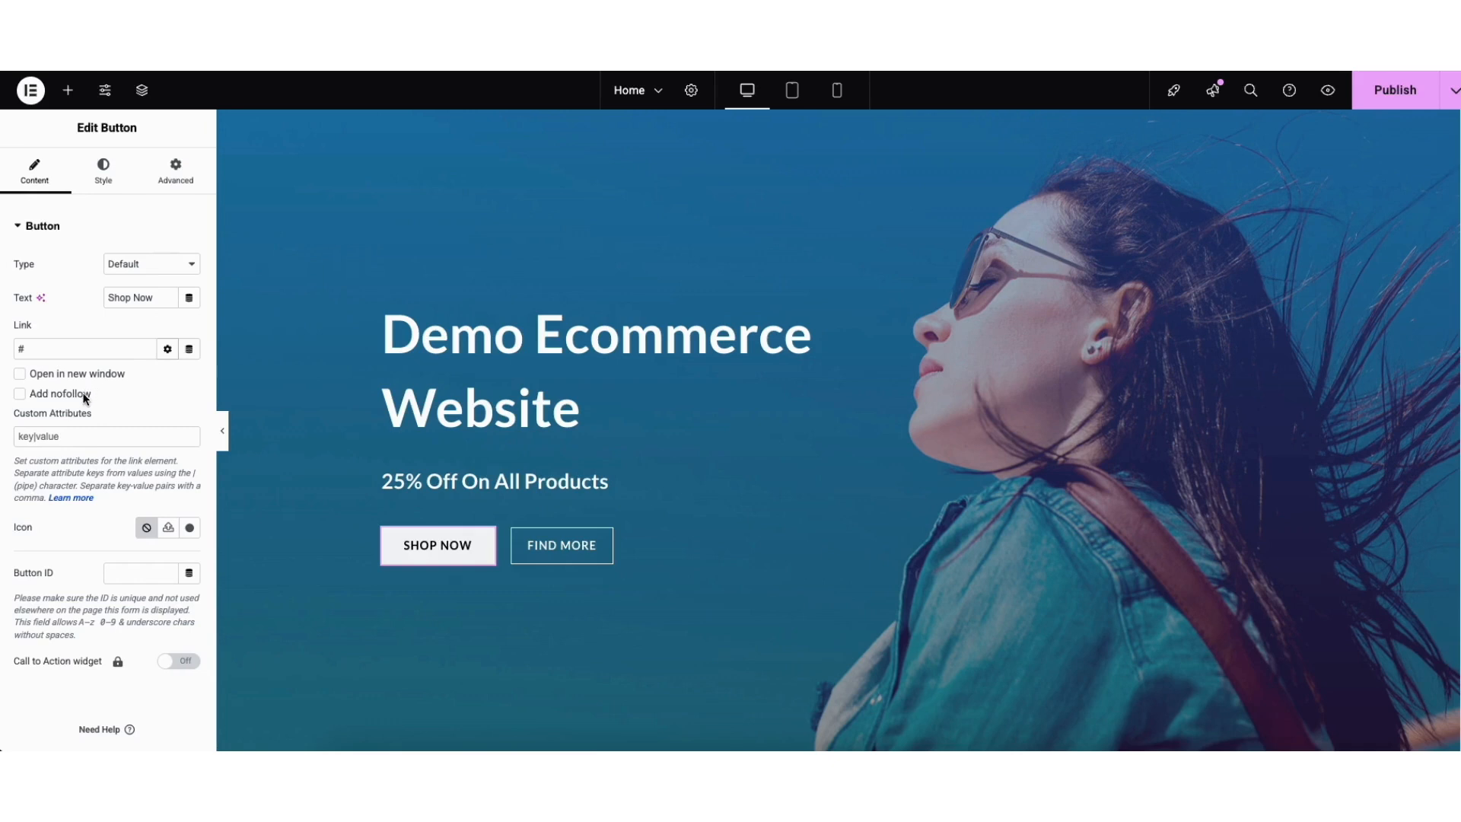
click(168, 348)
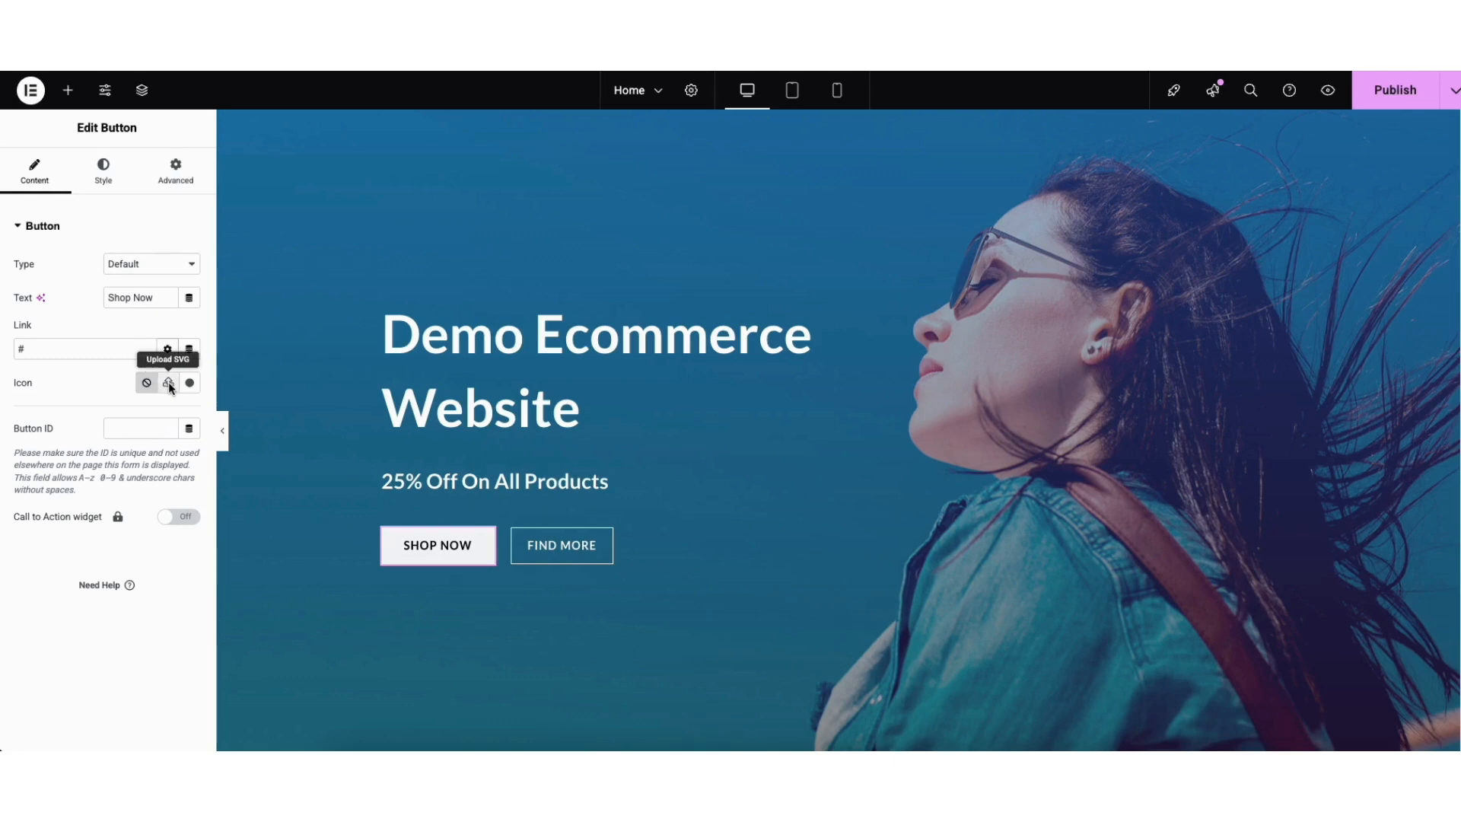
click(189, 383)
drag(1158, 209, 1160, 243)
click(1196, 111)
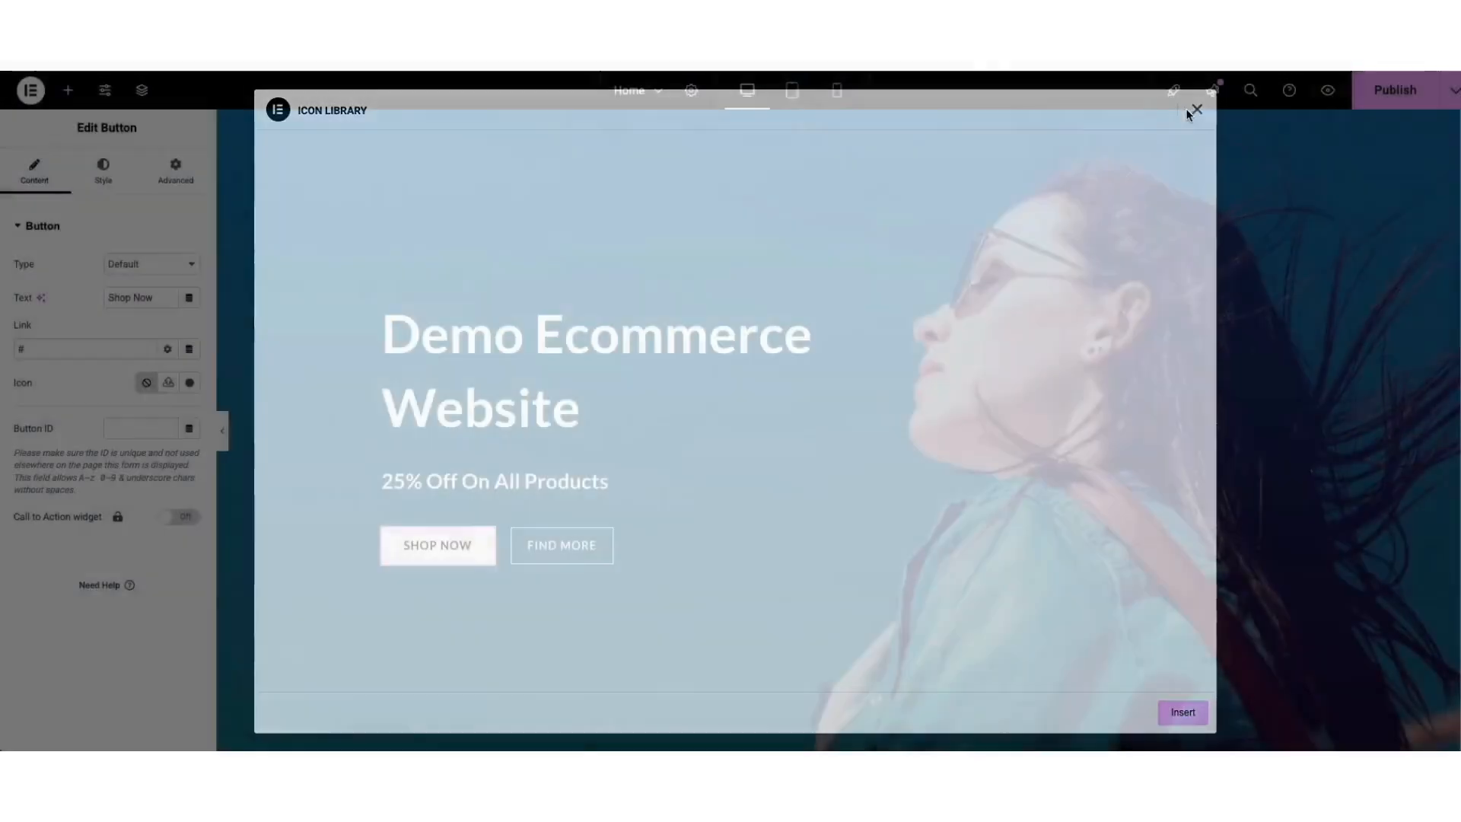
click(91, 164)
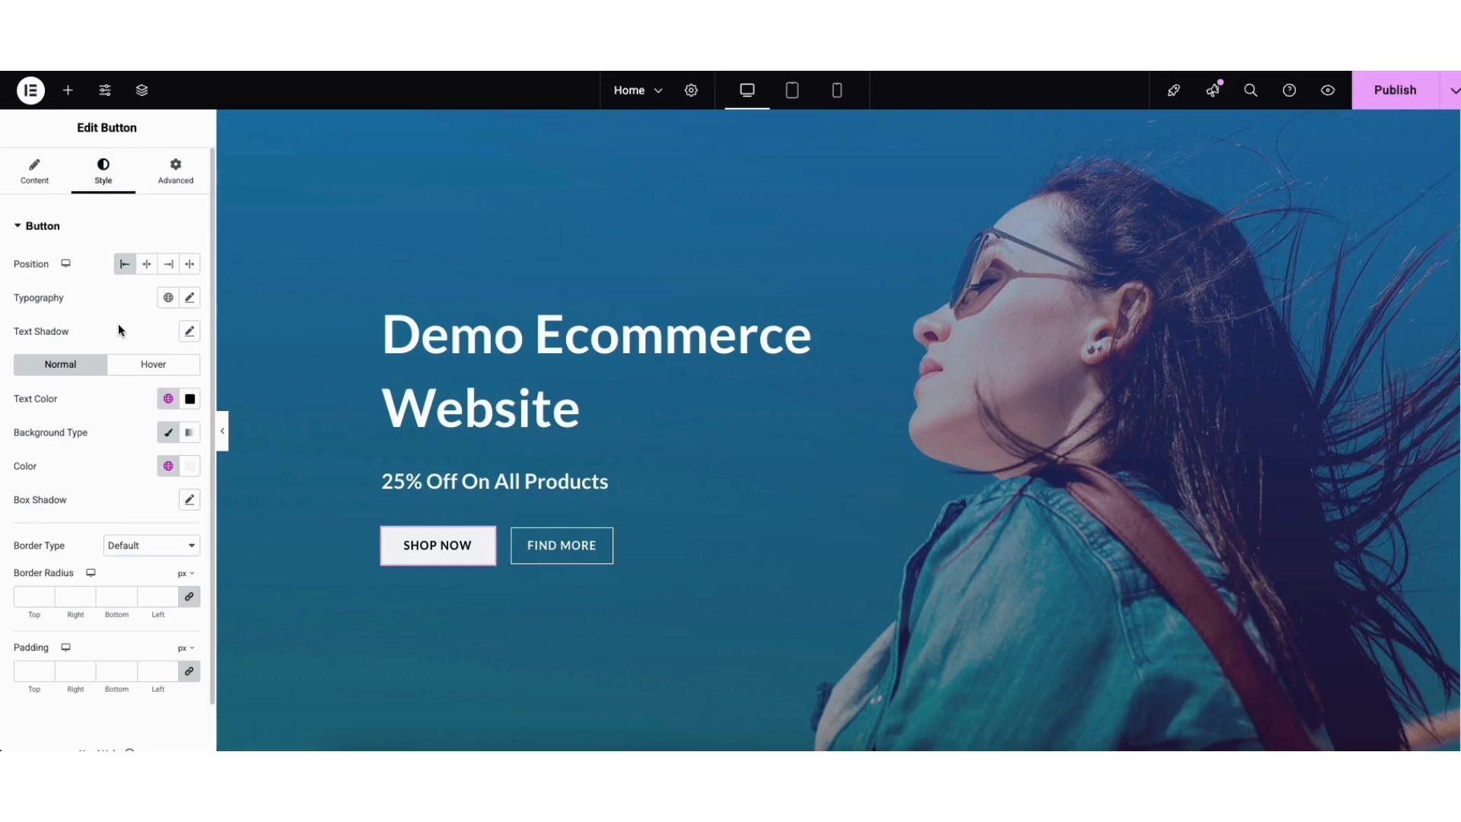
click(126, 365)
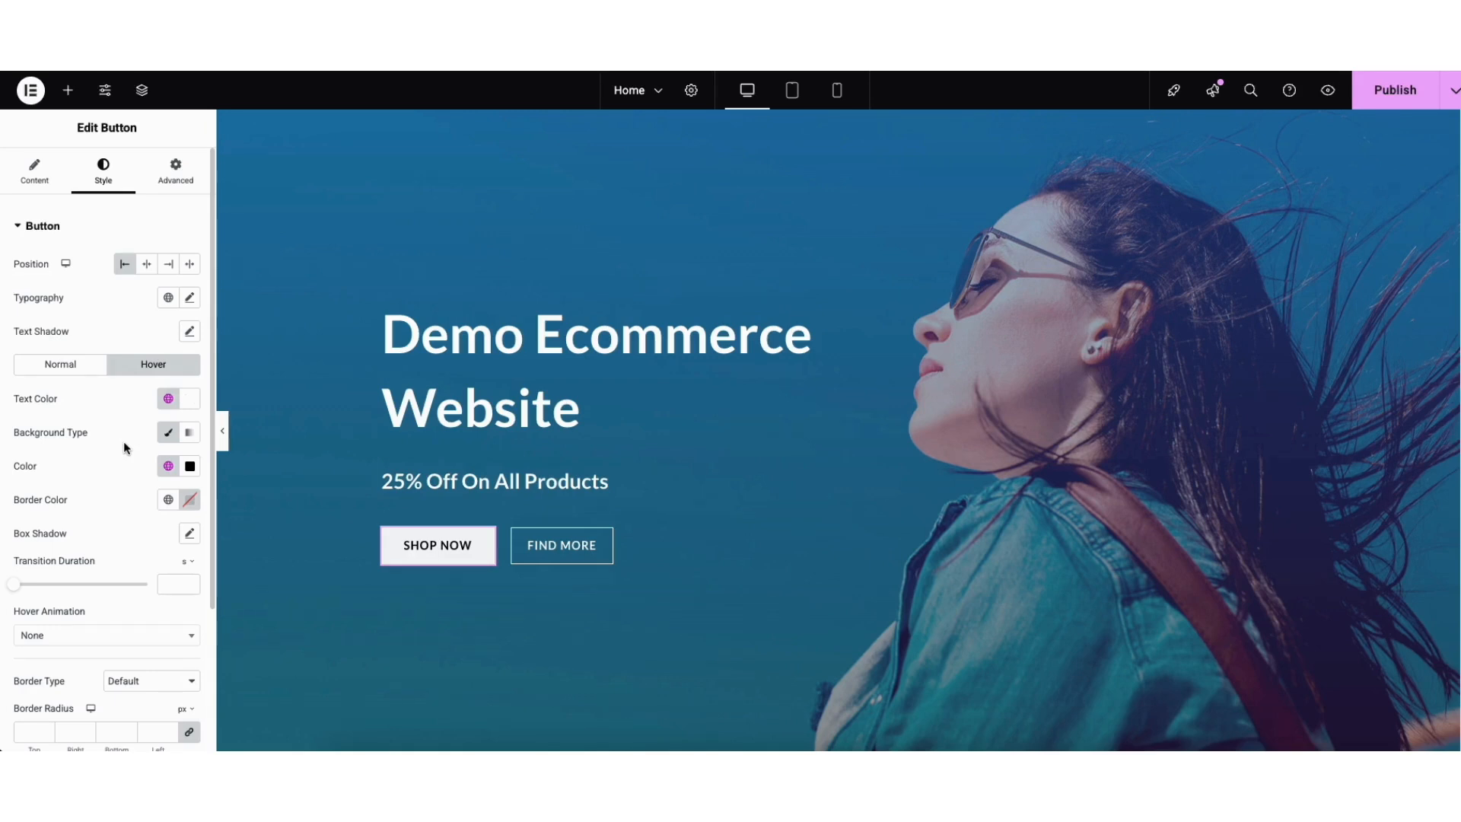
right_click(559, 550)
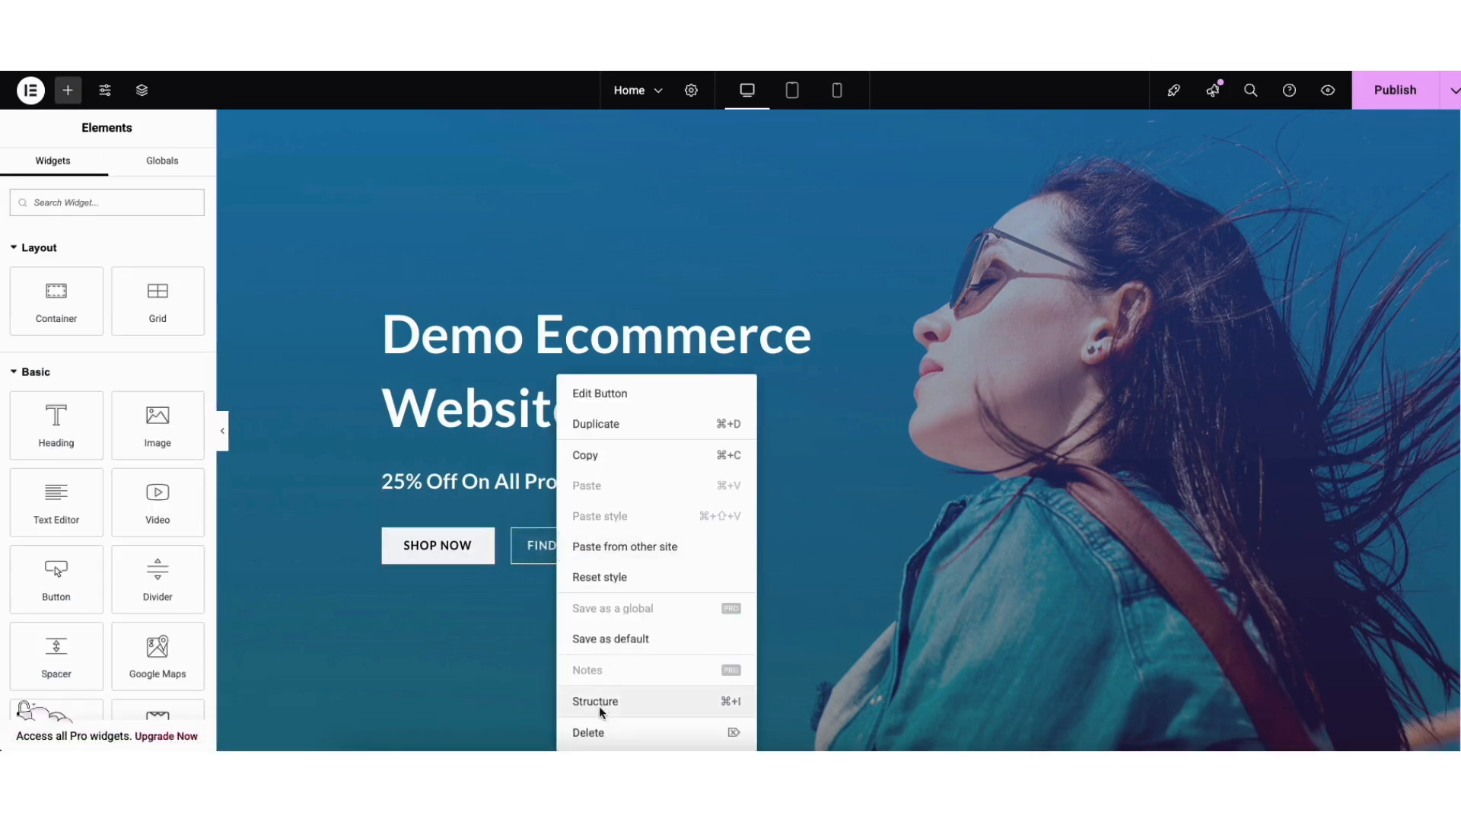
click(592, 731)
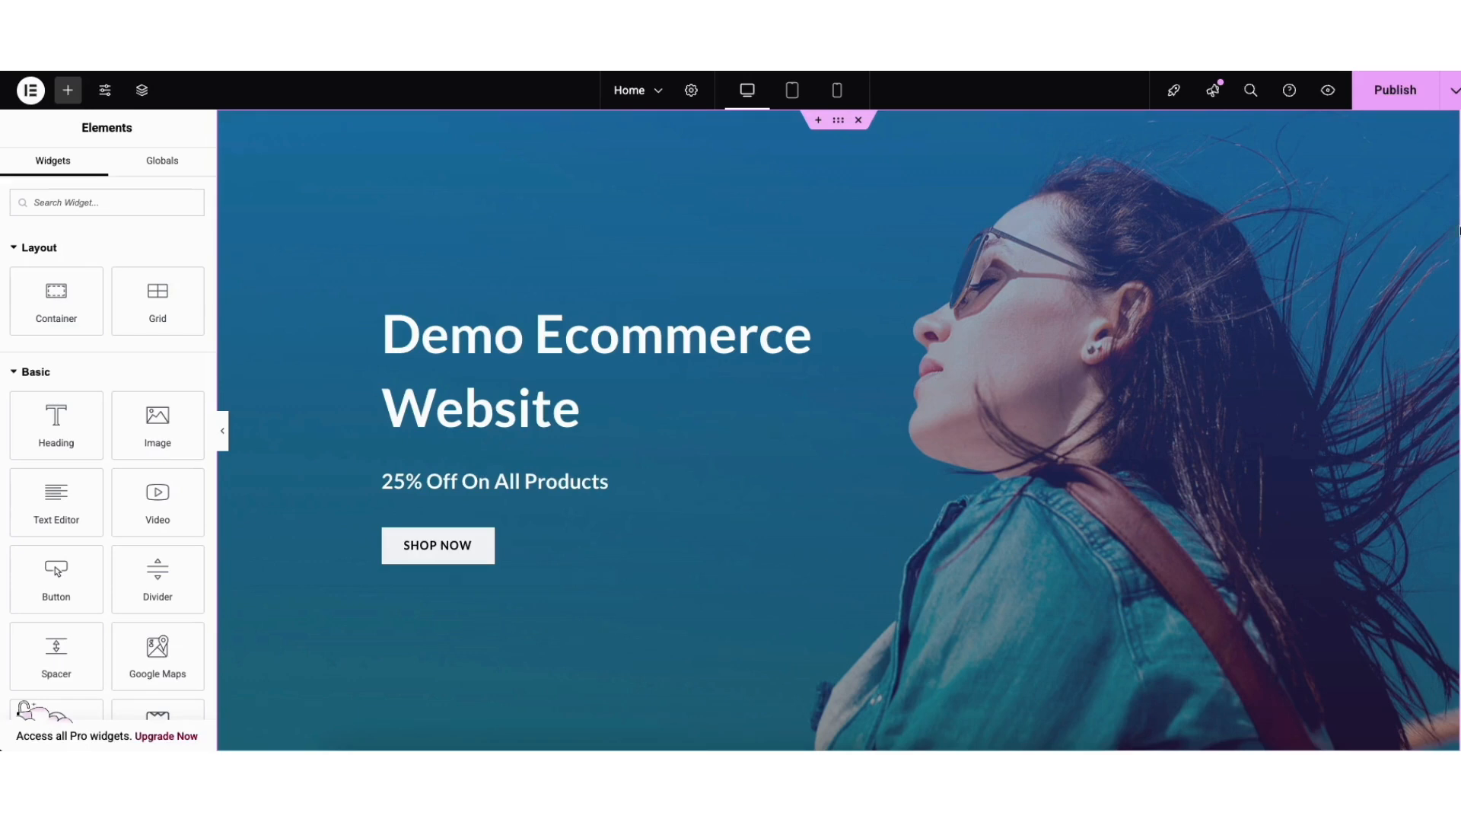
Place a Heading widget reading 'Add Your Heading Text Here' under the Featured Products title.
scroll(838, 430, down, 1)
scroll(1443, 304, down, 15)
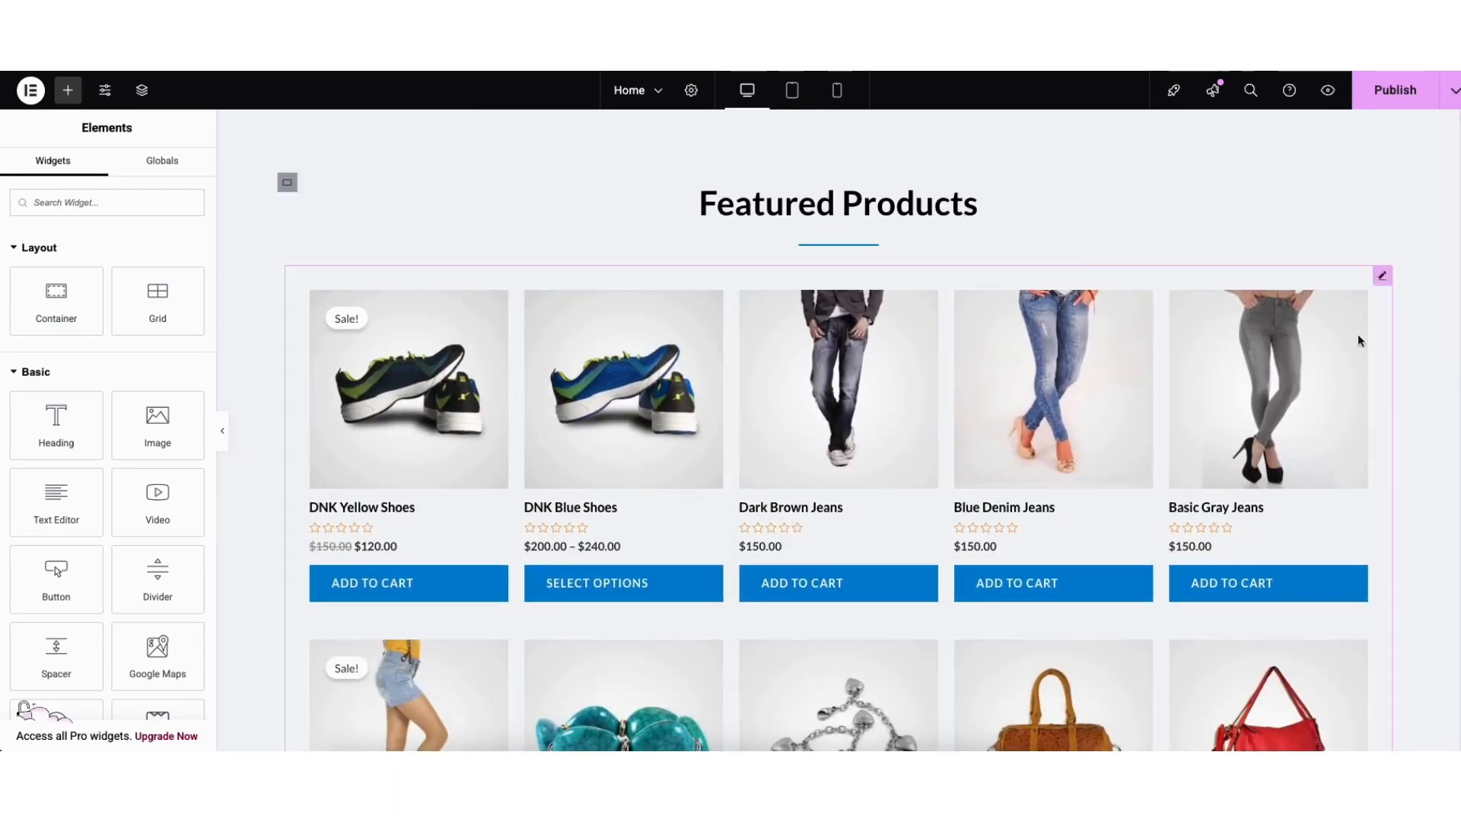
click(67, 92)
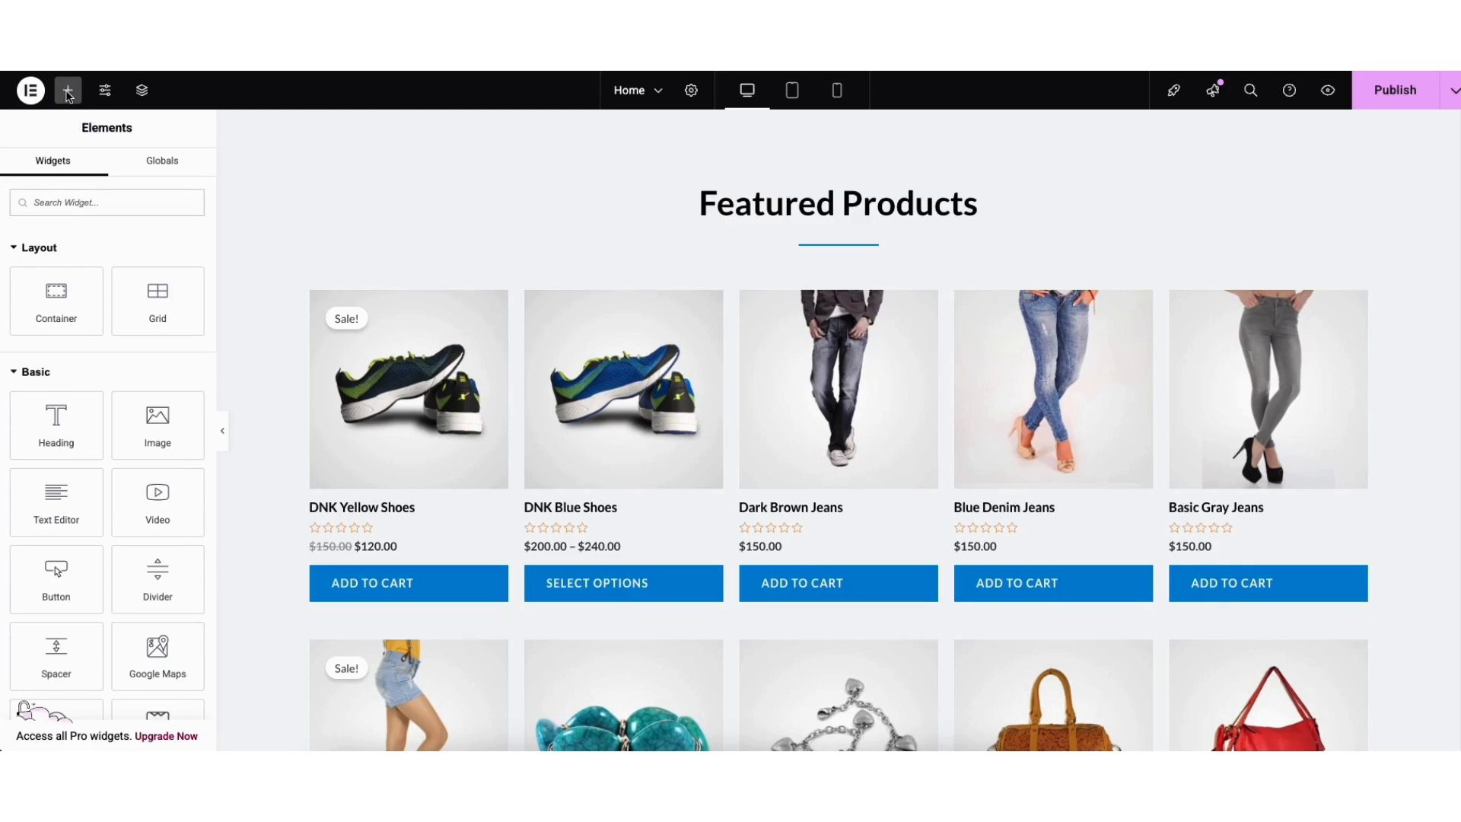
drag(56, 432, 761, 290)
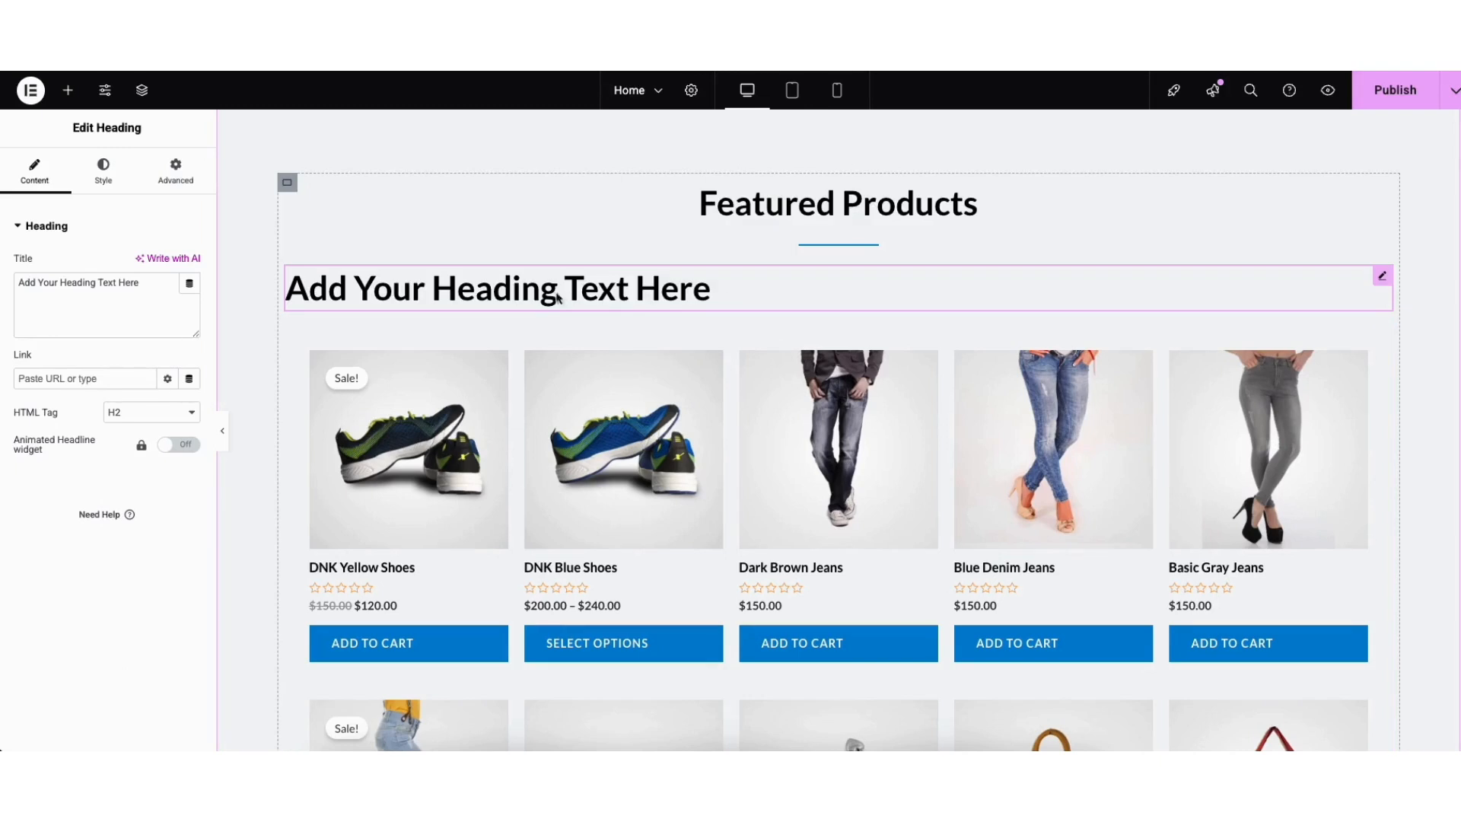
right_click(491, 293)
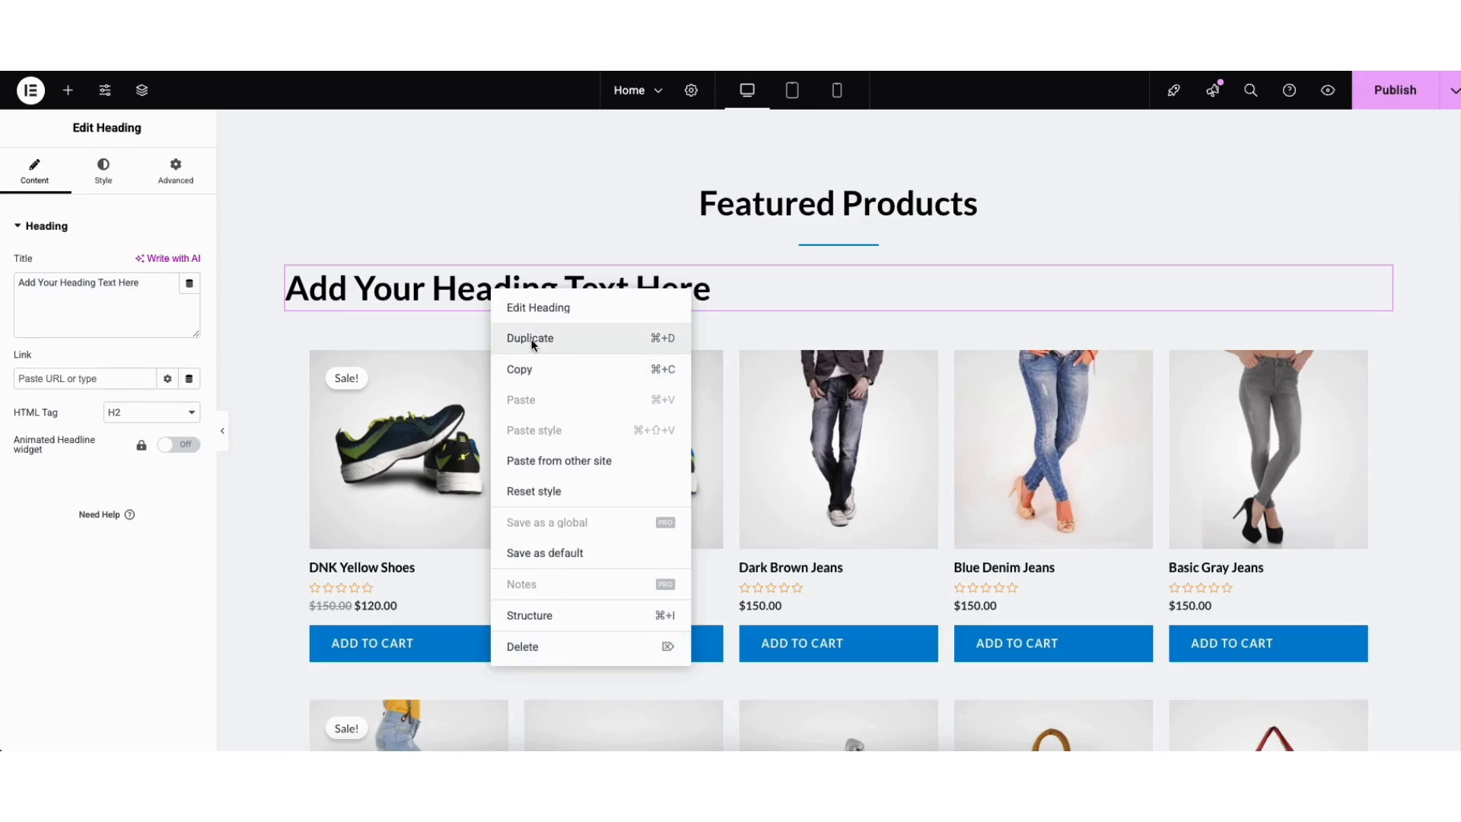
click(816, 302)
drag(1380, 276, 970, 184)
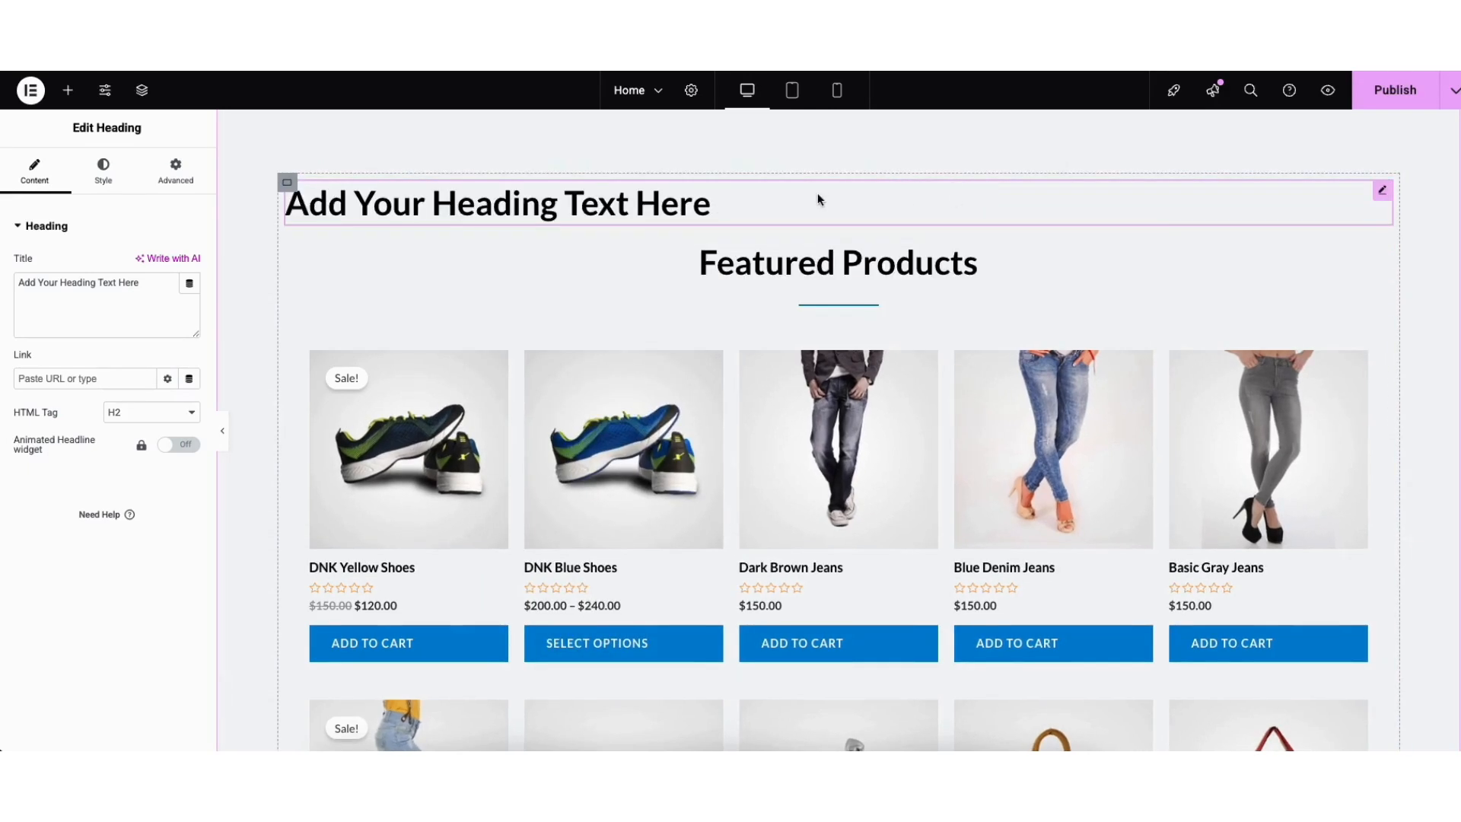
drag(1379, 198, 1189, 312)
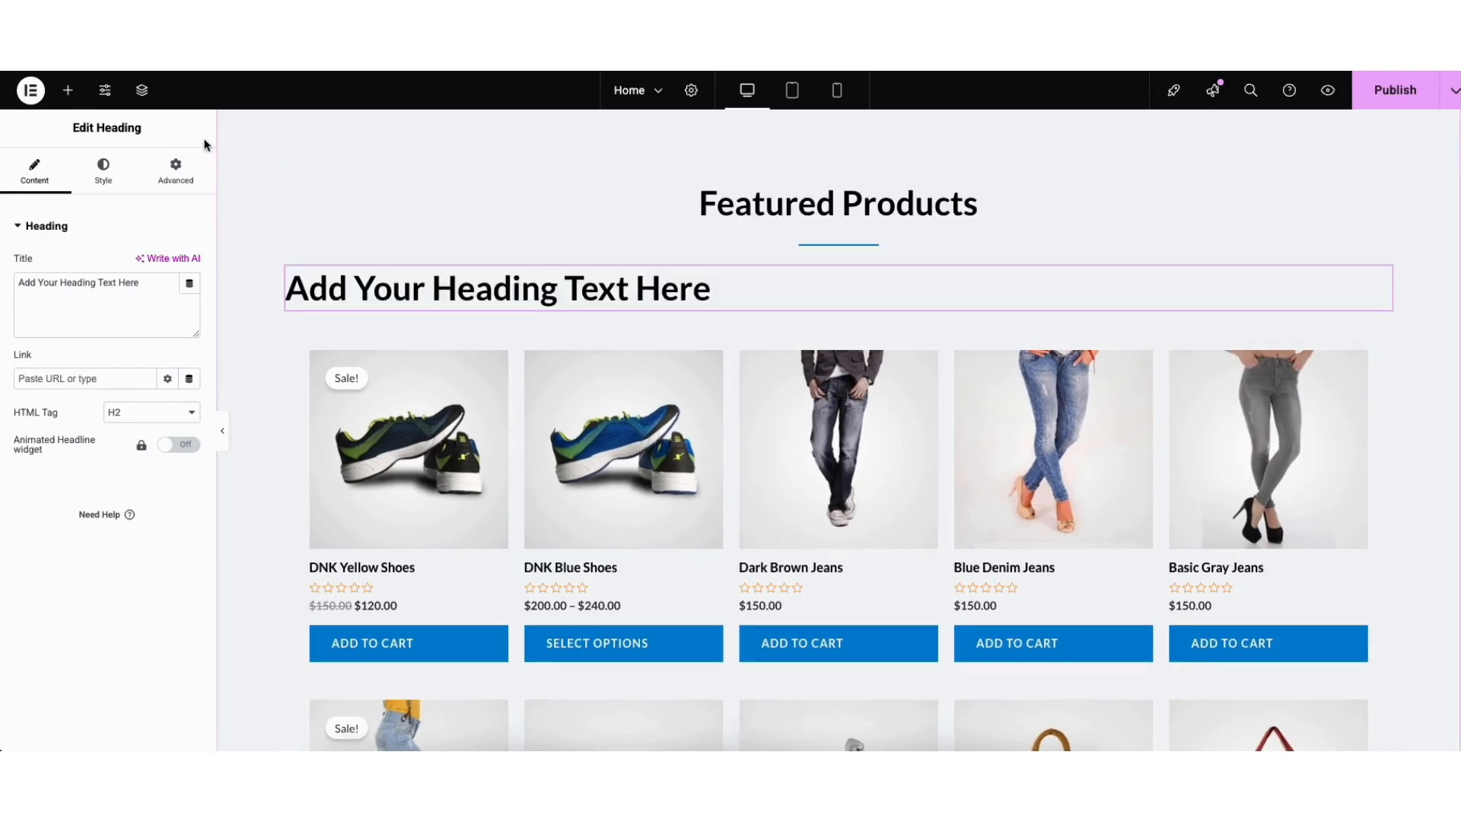
Add a Lorem ipsum Text Editor widget under the new heading and review its link, colour and style options.
click(67, 90)
drag(52, 491, 631, 331)
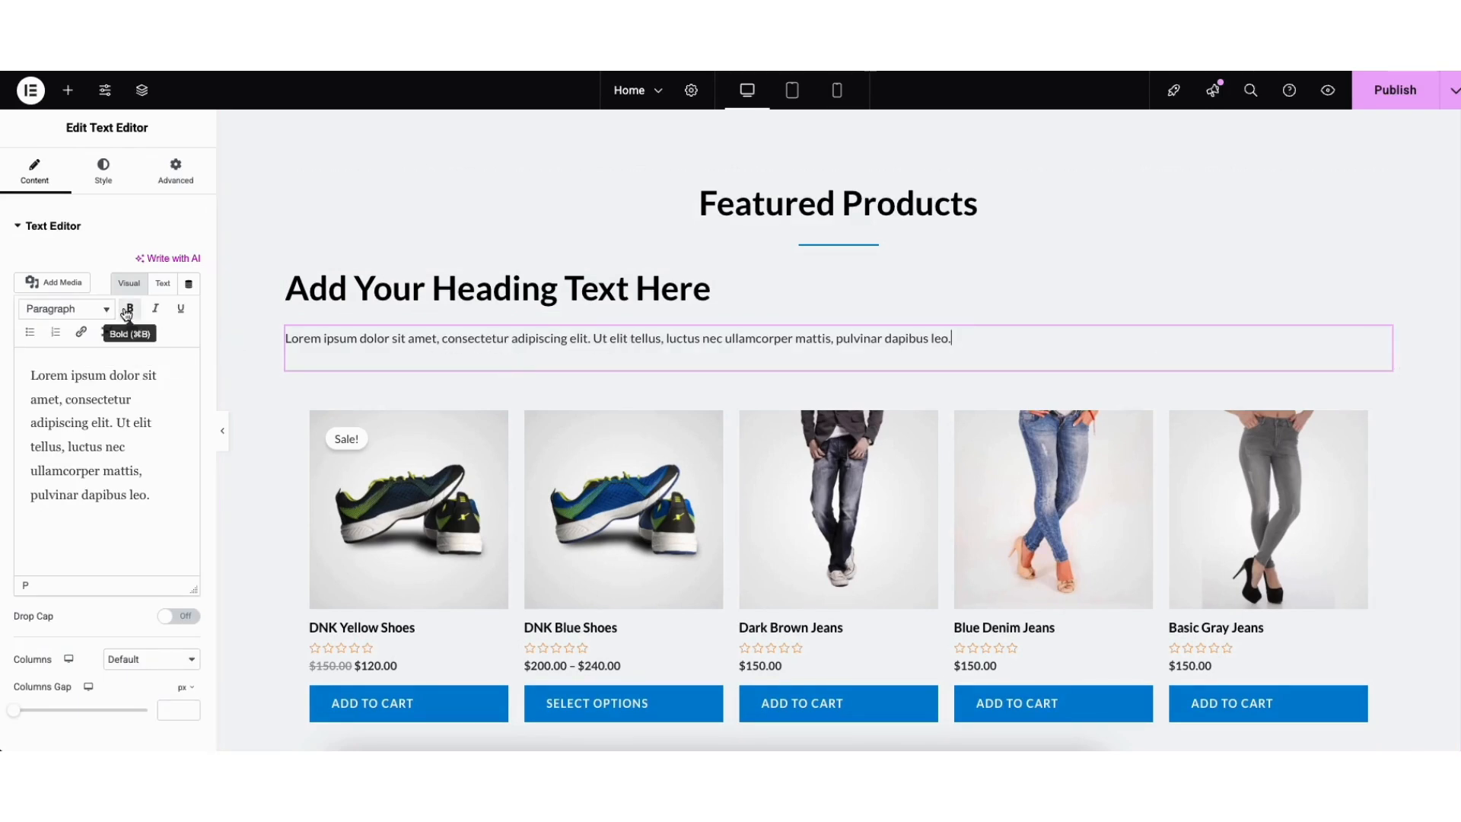
click(81, 332)
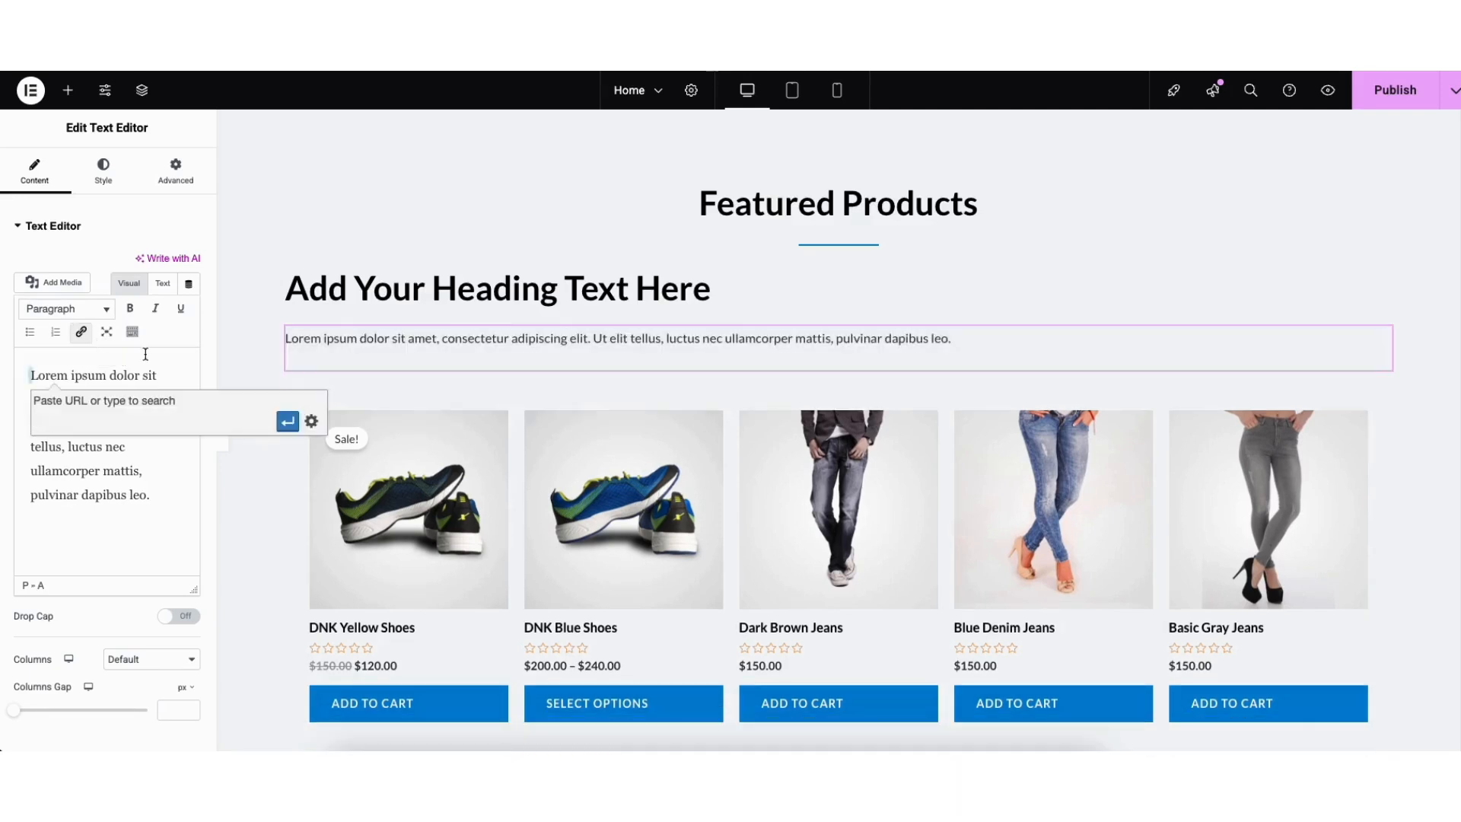
click(311, 423)
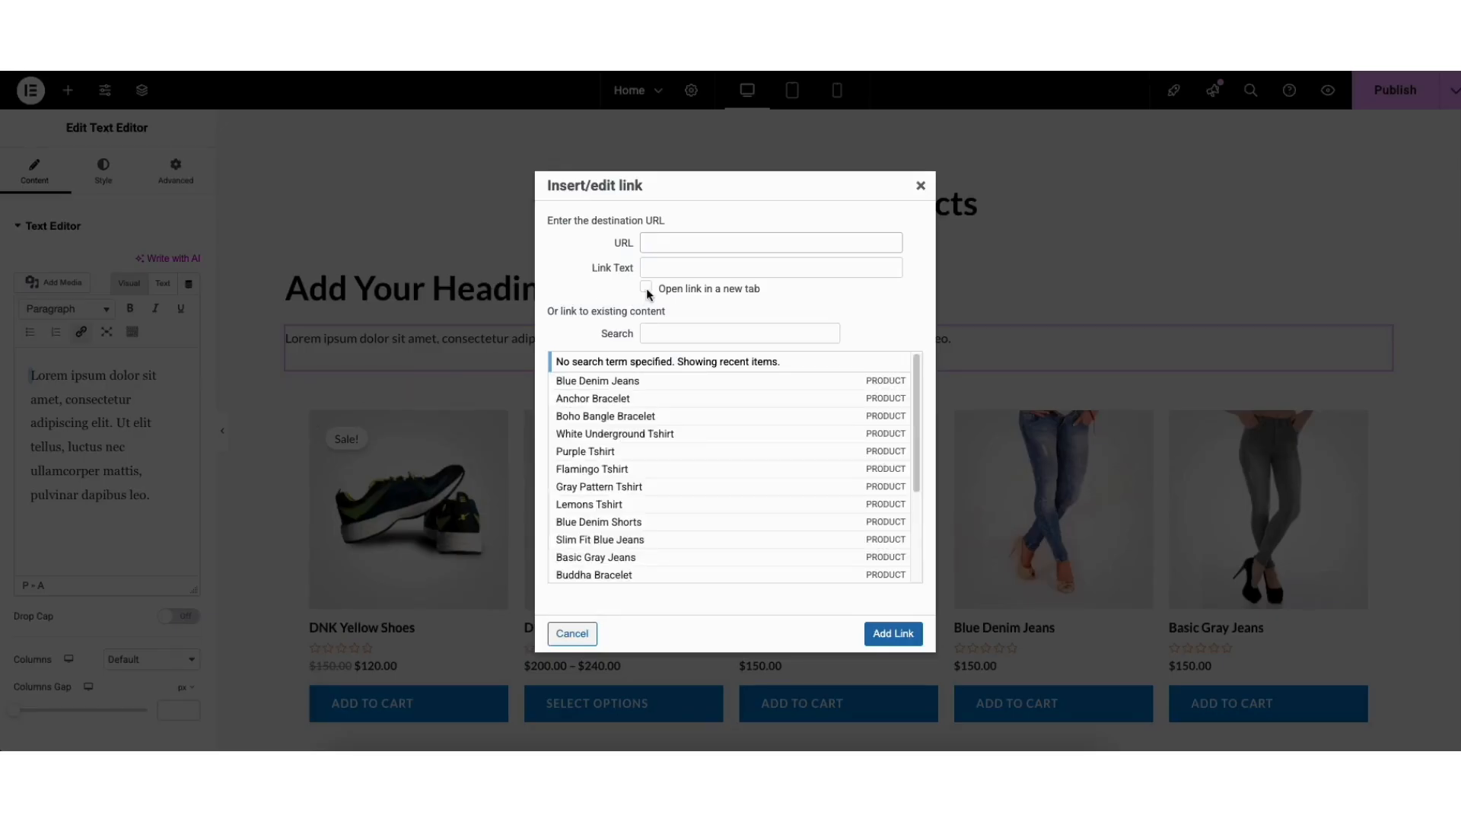
click(920, 187)
click(133, 333)
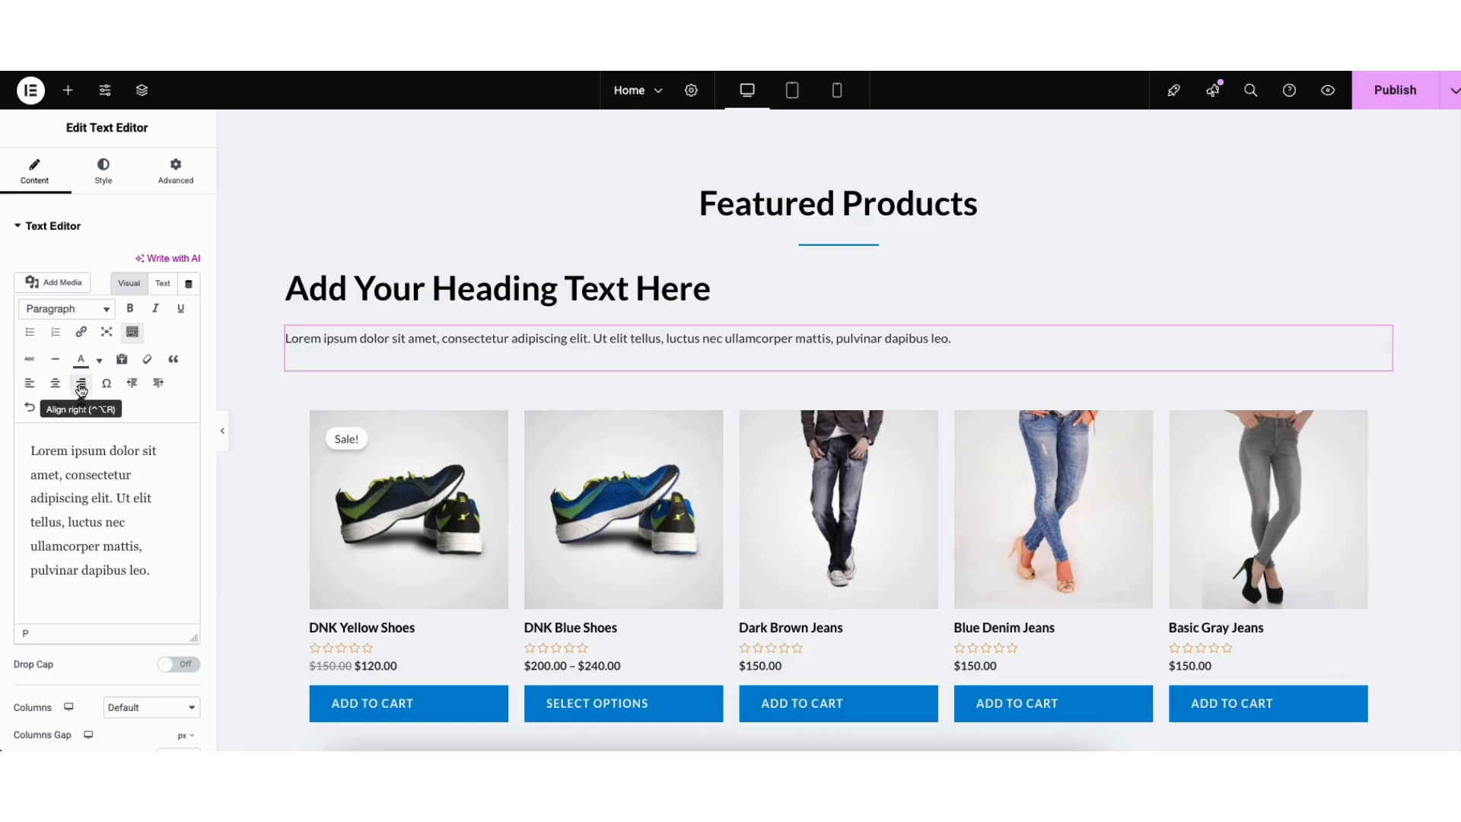
click(98, 362)
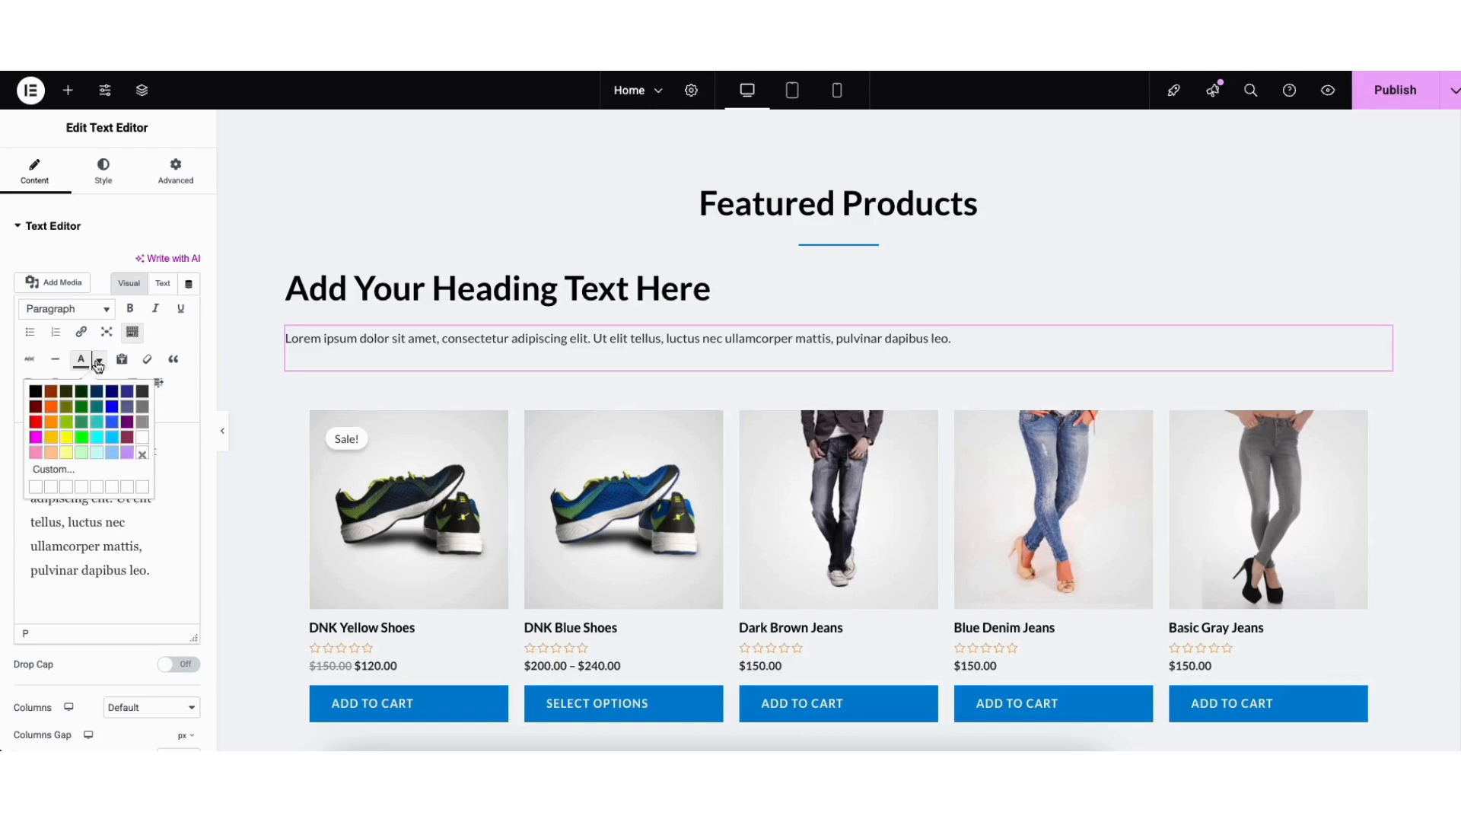
click(98, 364)
click(31, 410)
click(54, 409)
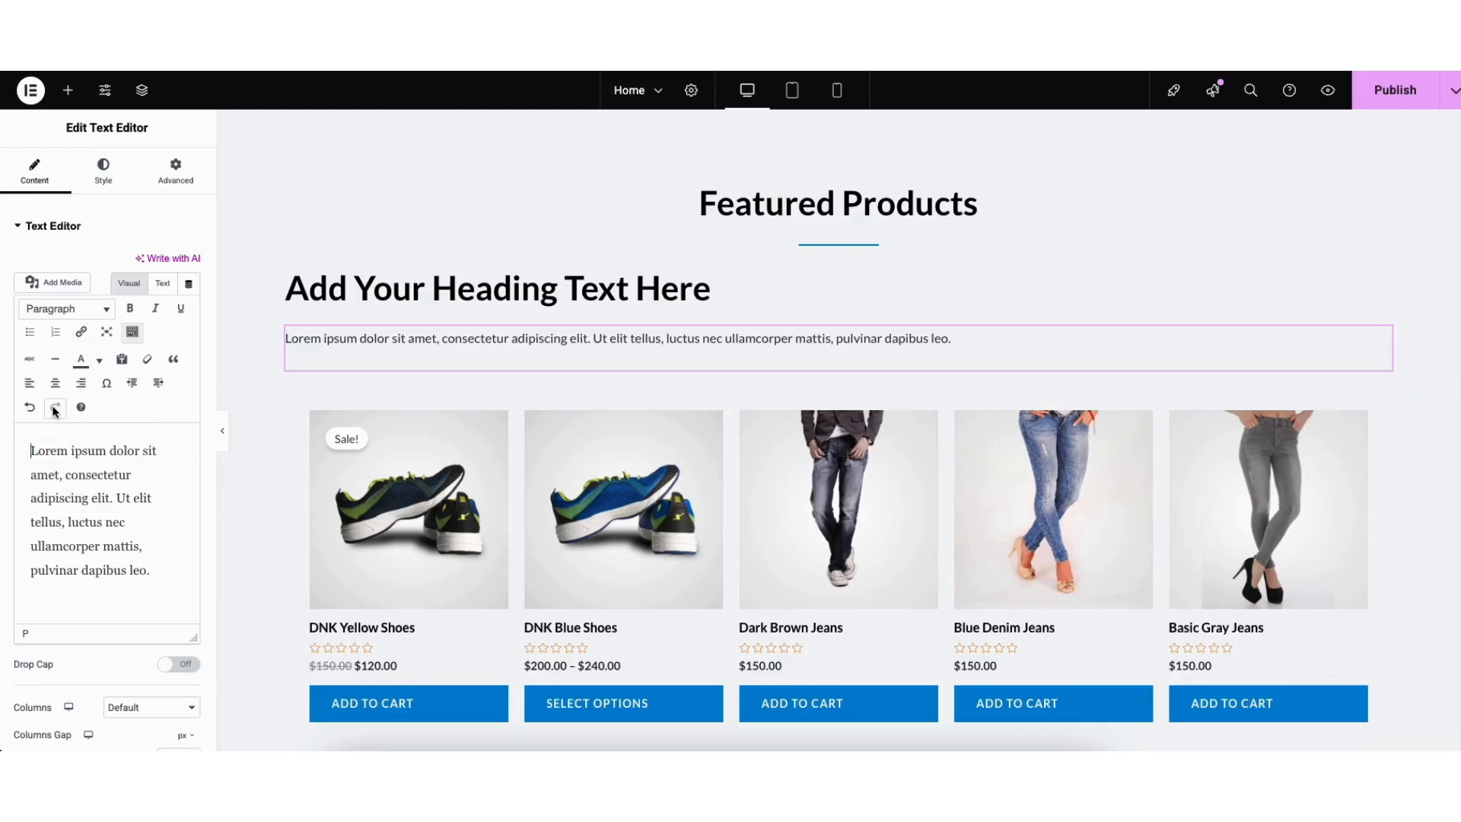
click(104, 171)
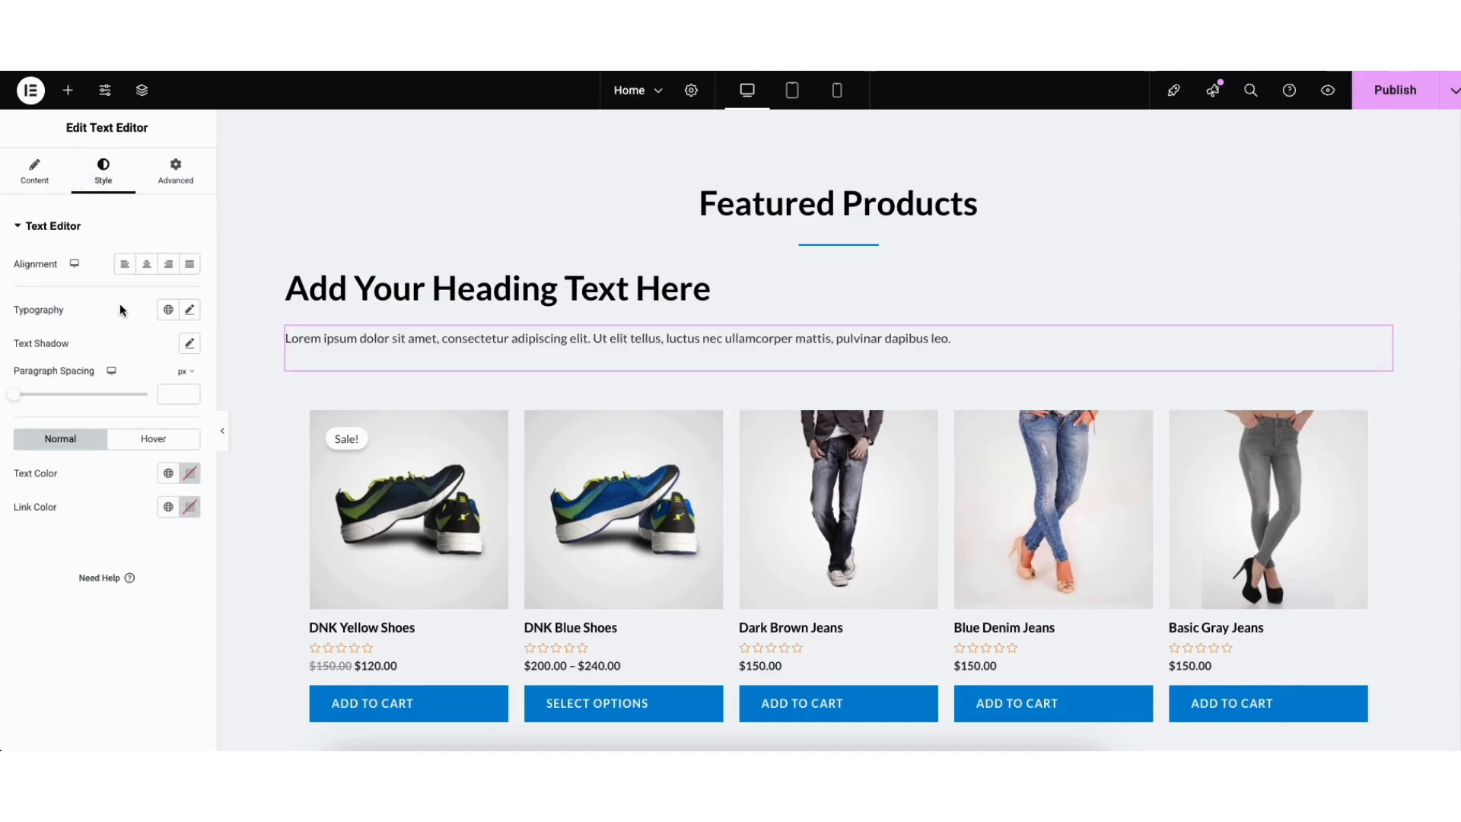
click(190, 310)
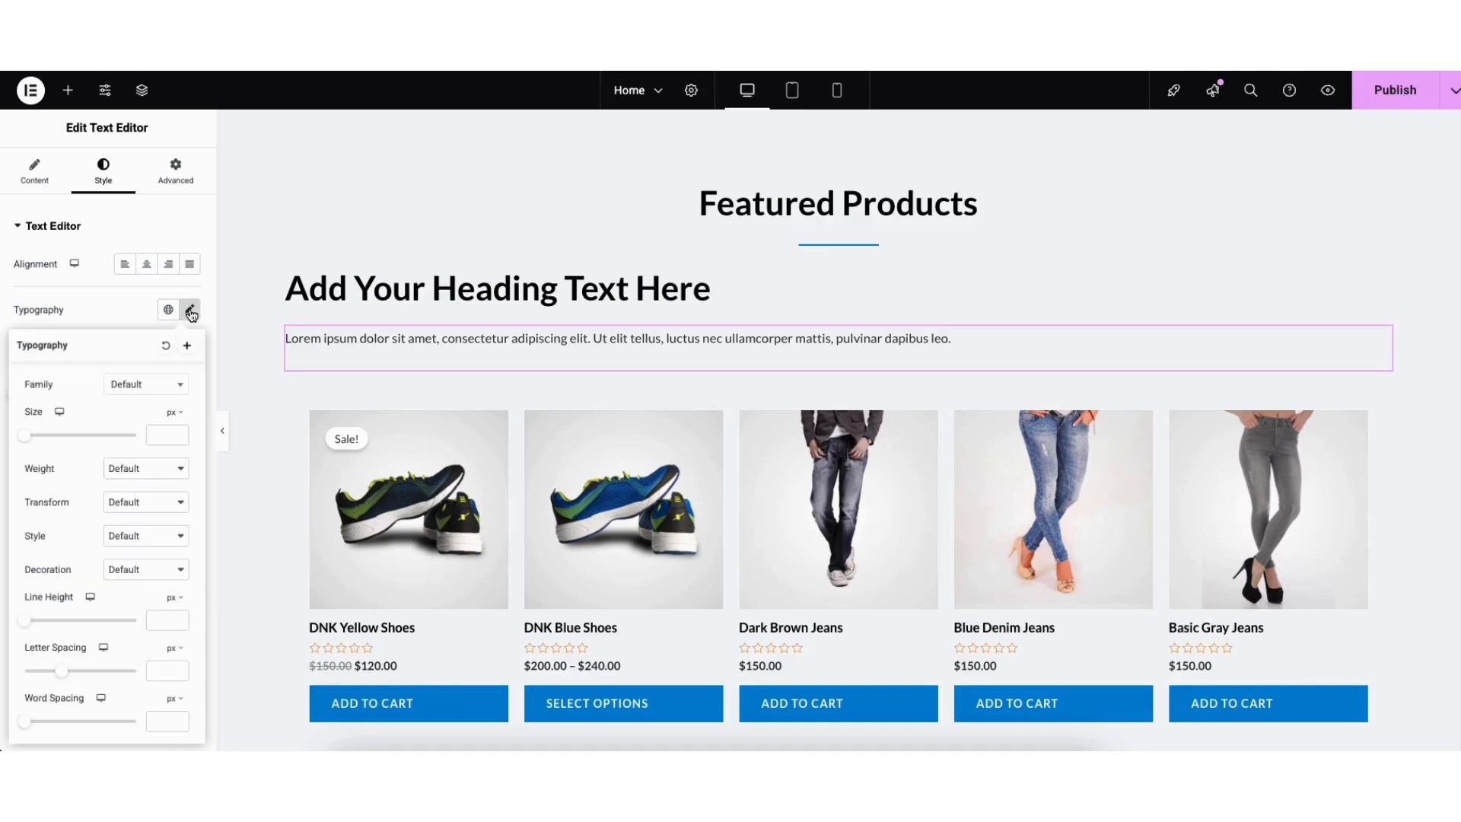
click(175, 388)
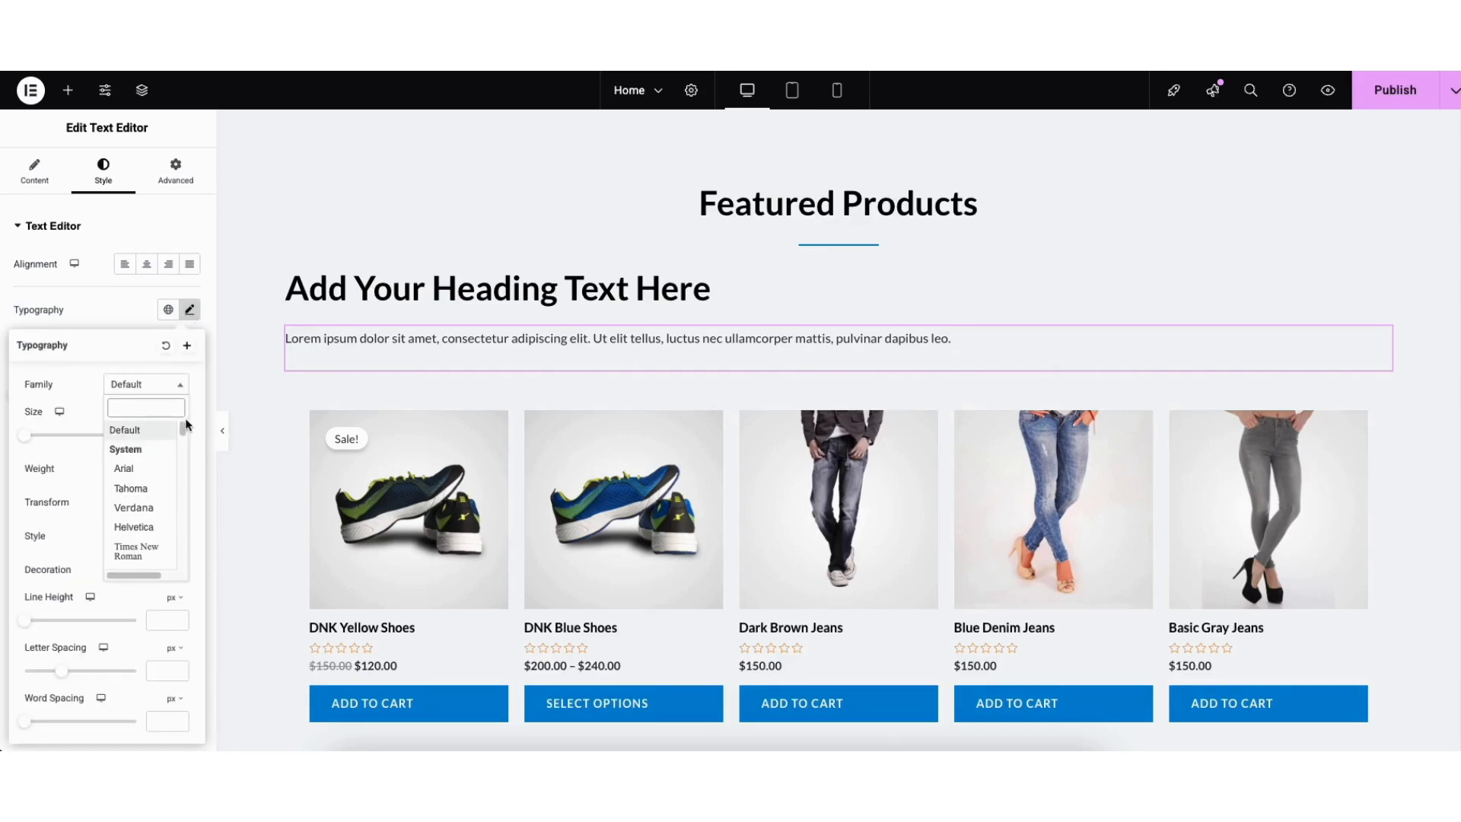
scroll(182, 433, down, 3)
drag(182, 433, 181, 443)
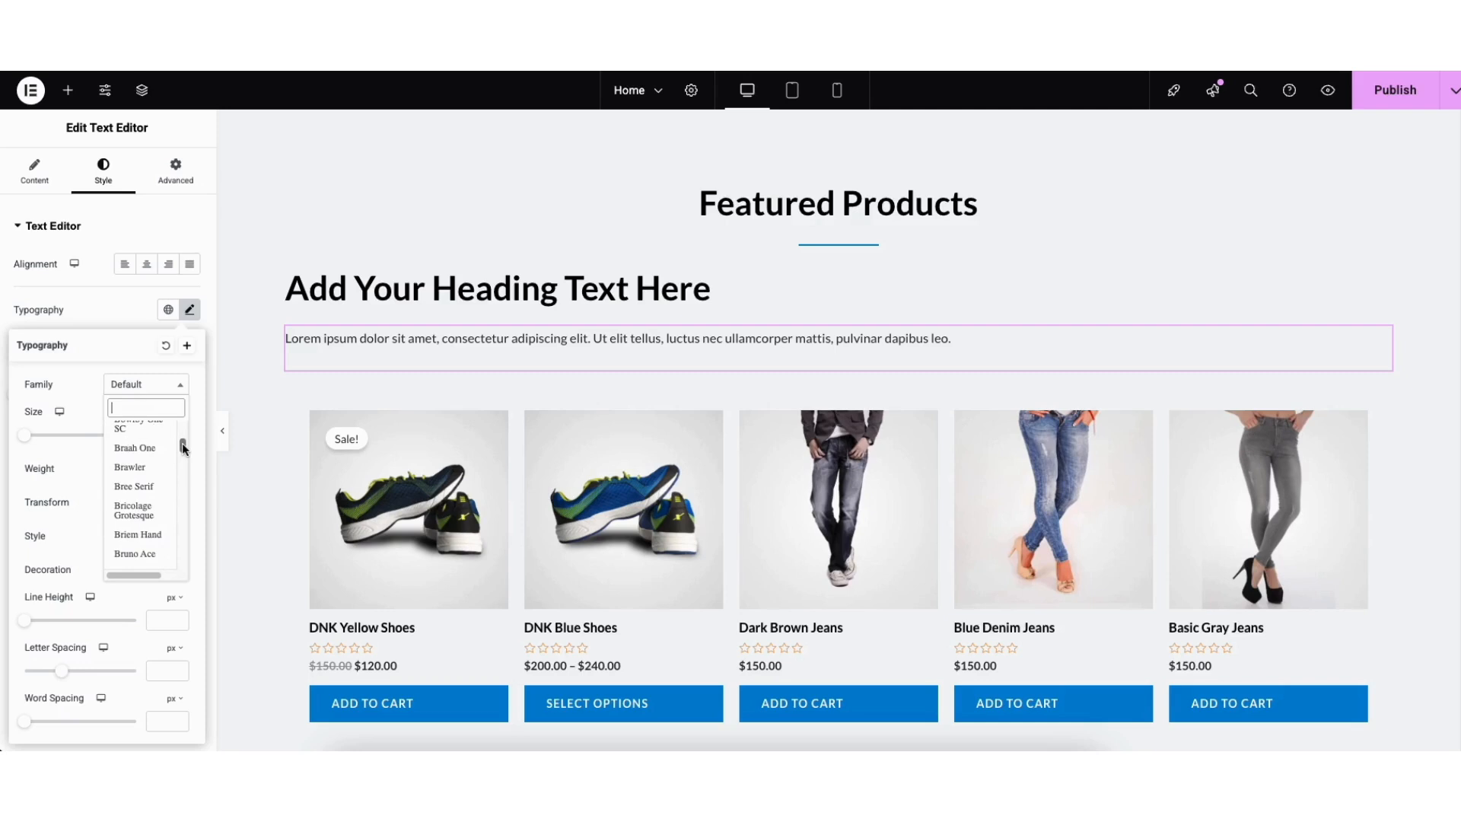
click(76, 393)
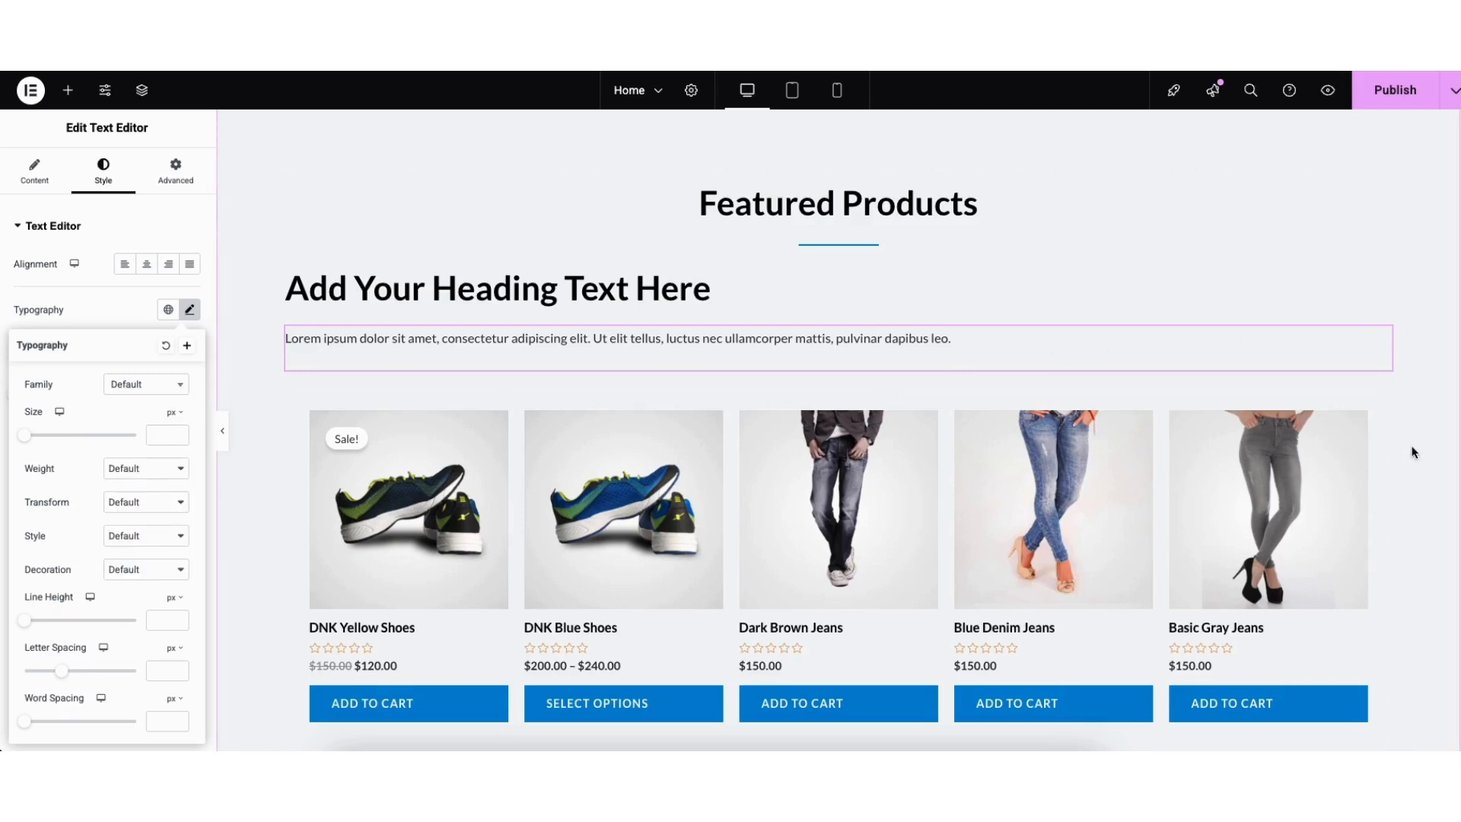
scroll(838, 431, up, 1)
scroll(1450, 278, up, 6)
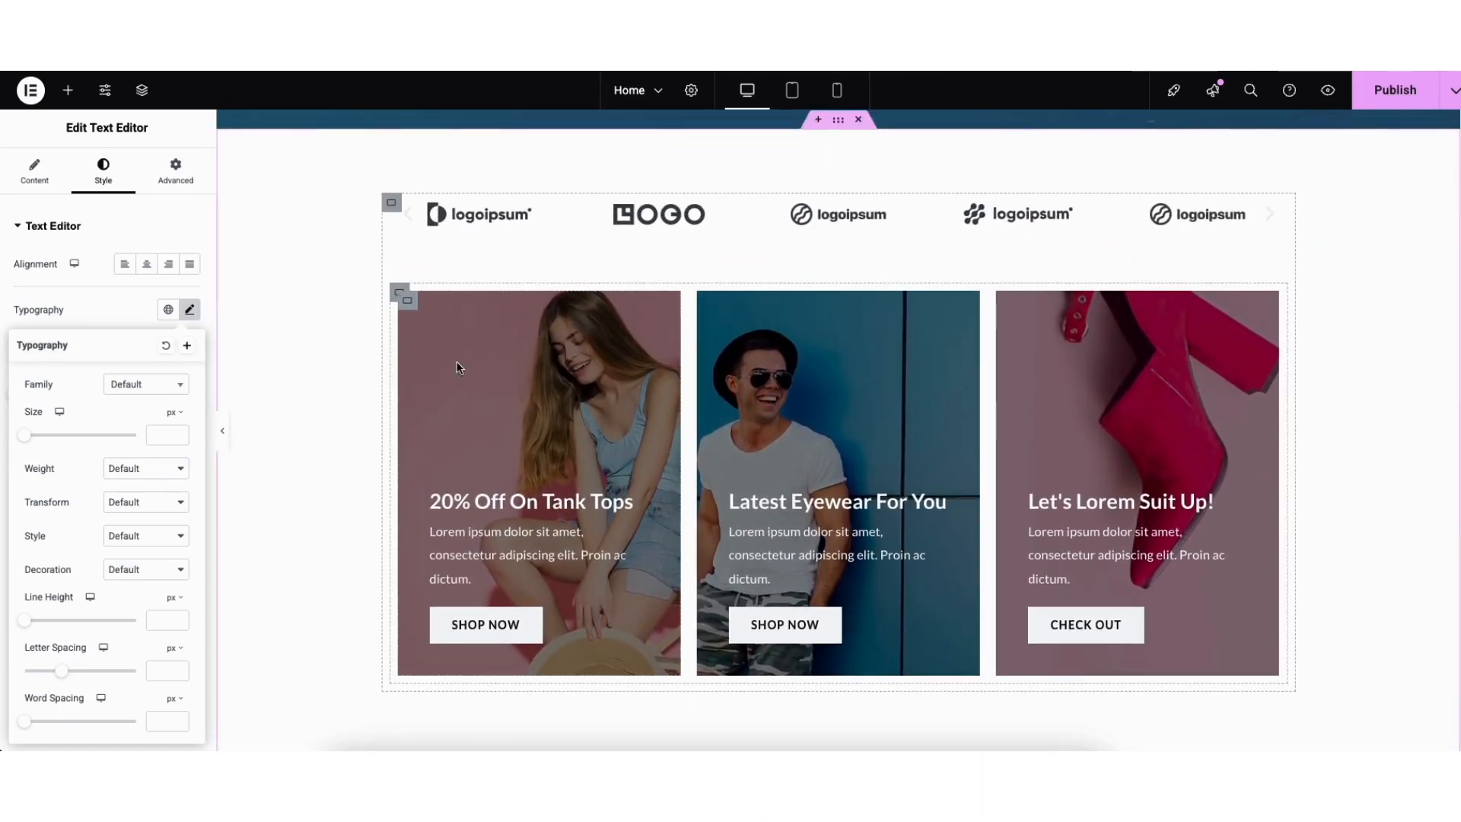
Set the 20% Off On Tank Tops card's background image to women-fashion-free-img-2.jpg.
click(408, 305)
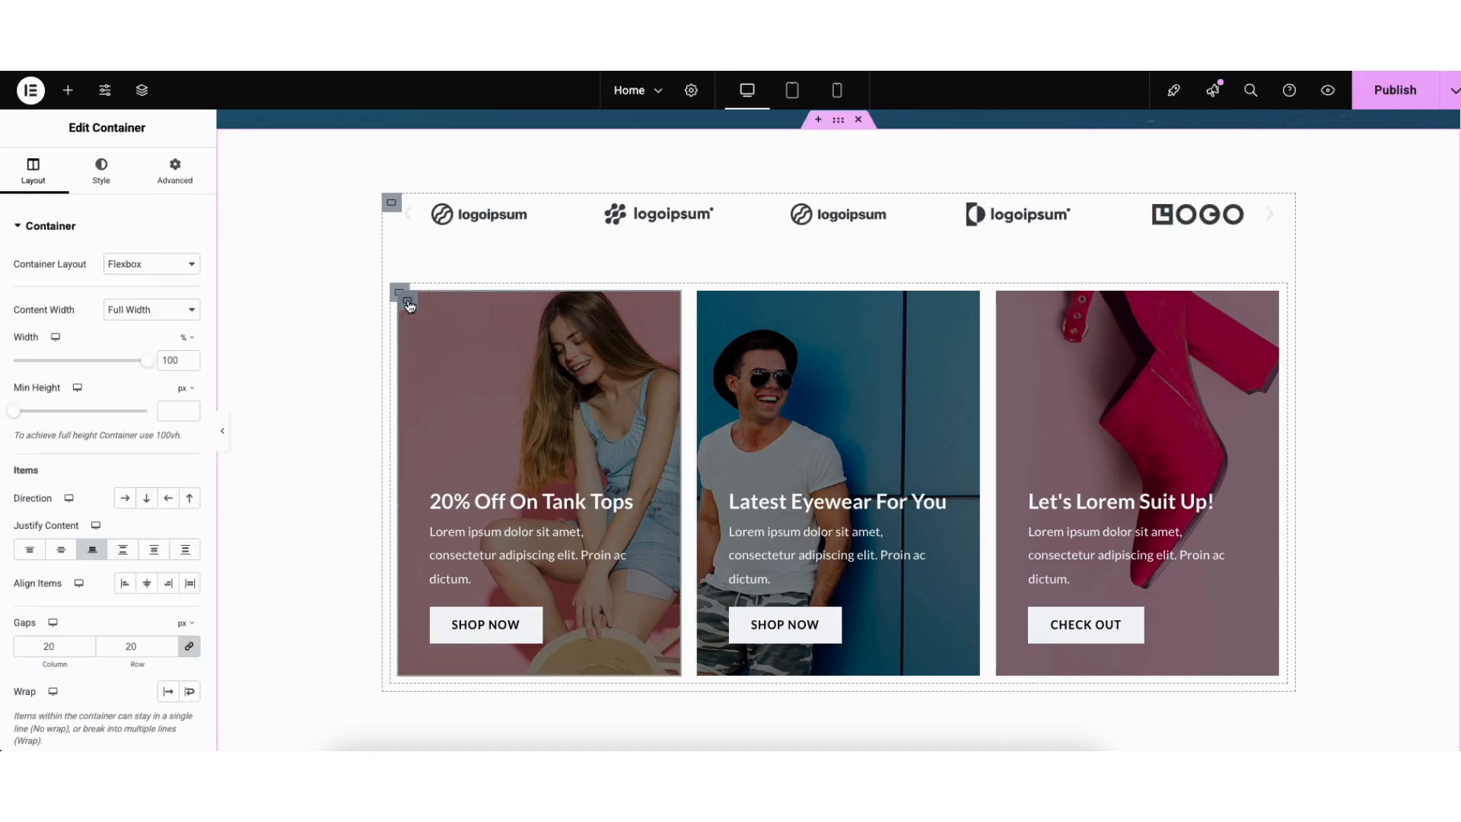
click(101, 173)
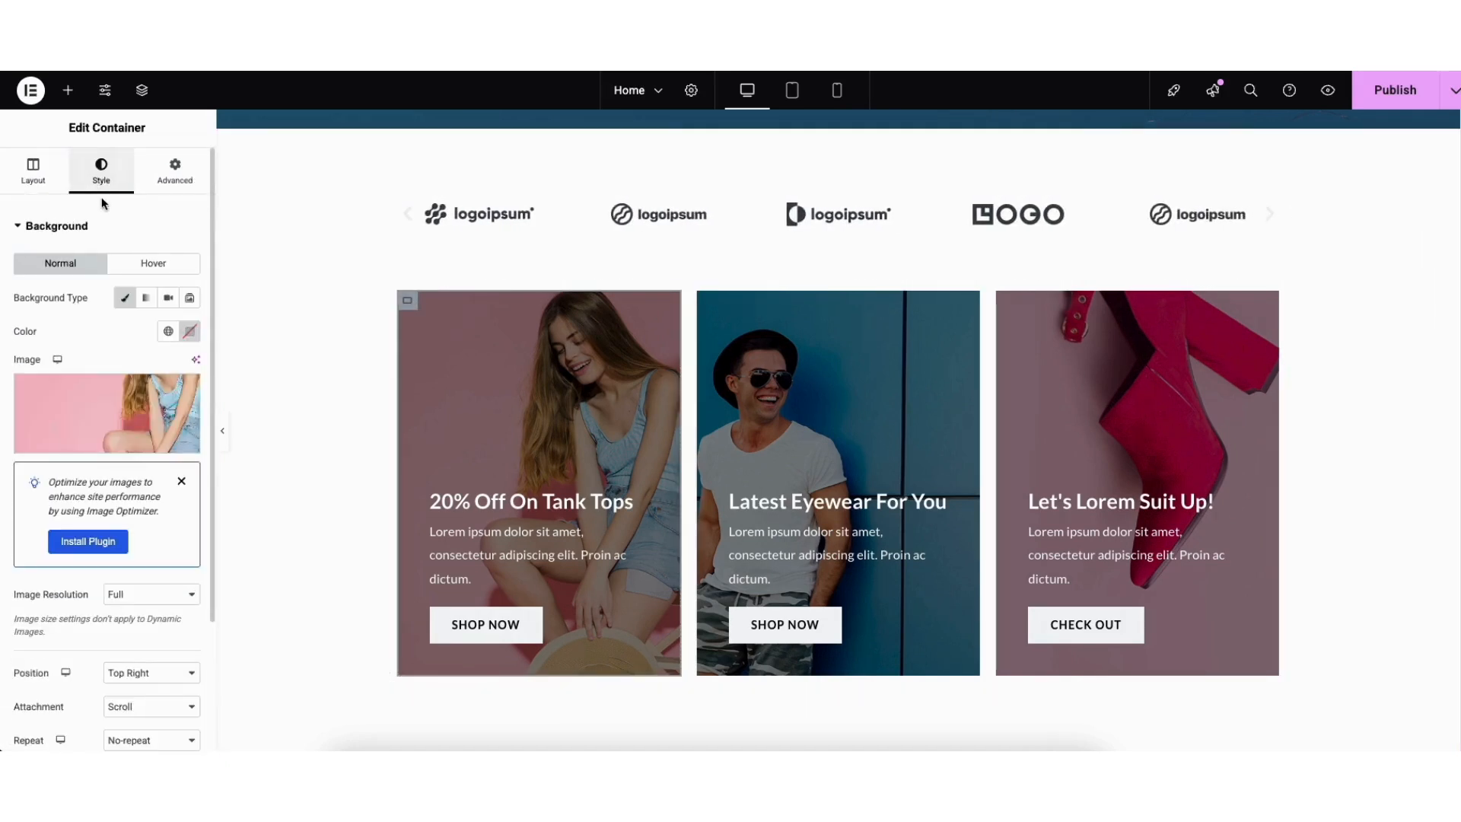
mouse_move(114, 420)
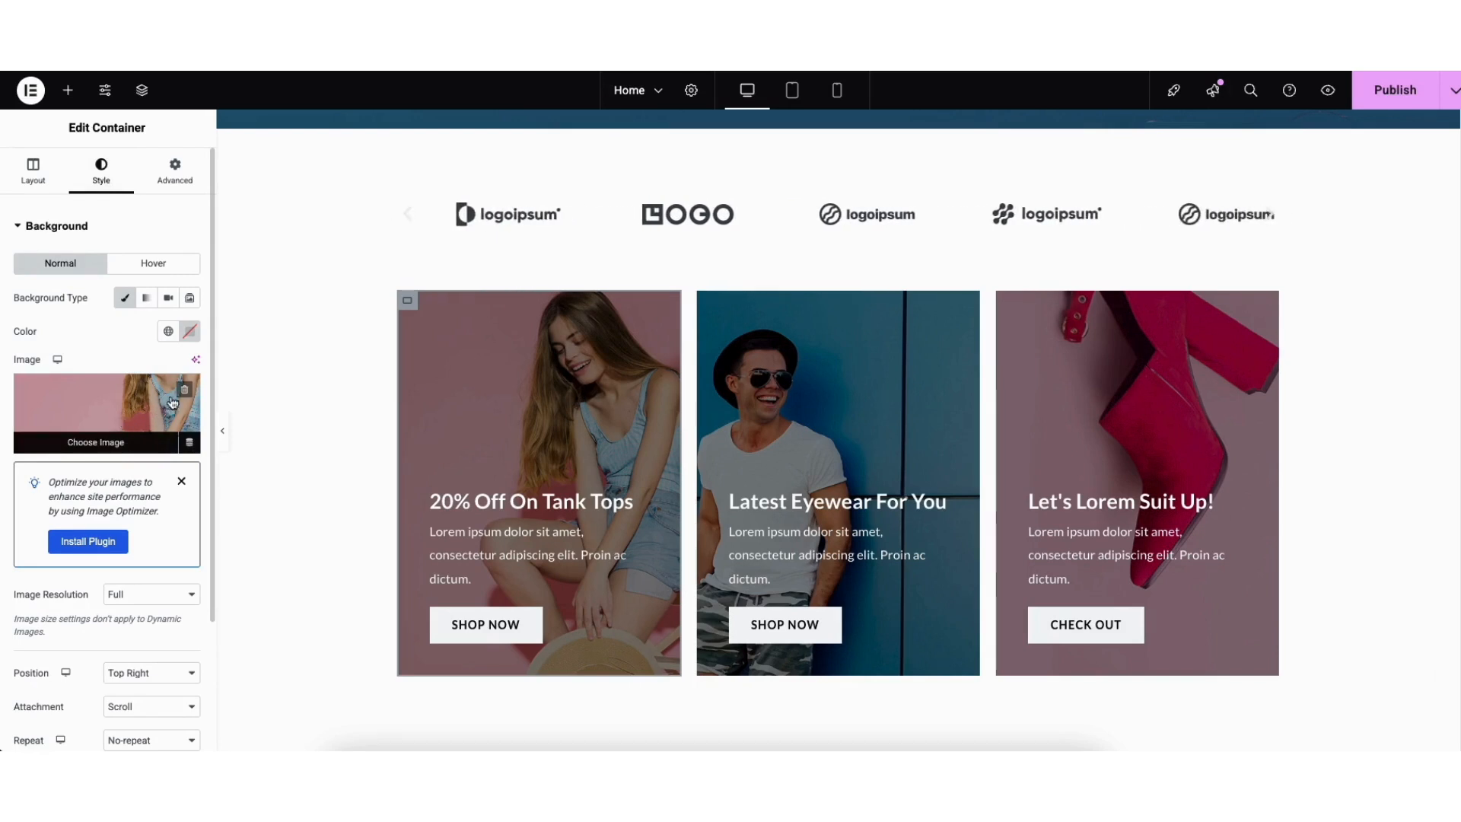
click(106, 423)
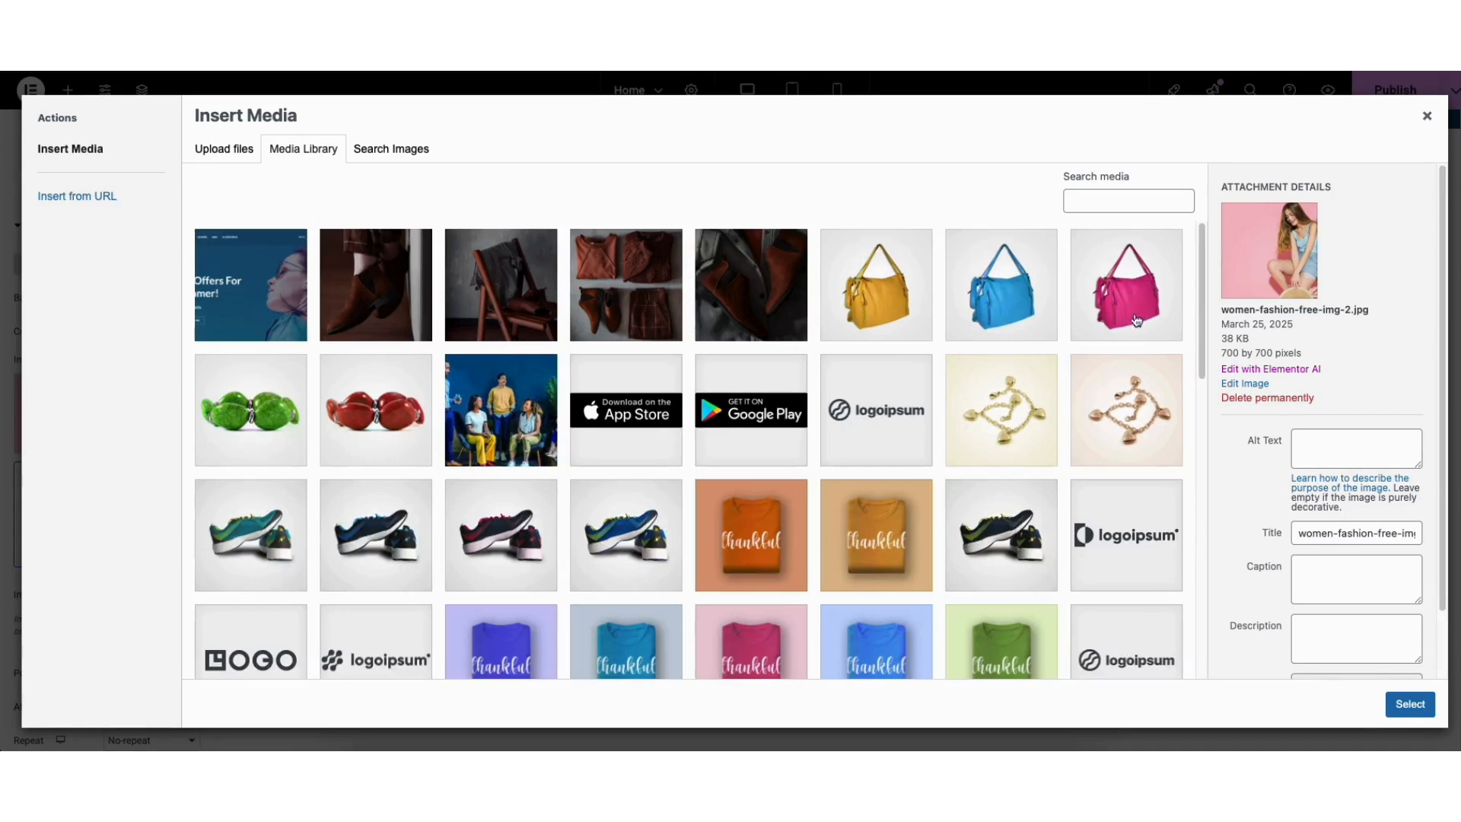
drag(1202, 327, 1200, 546)
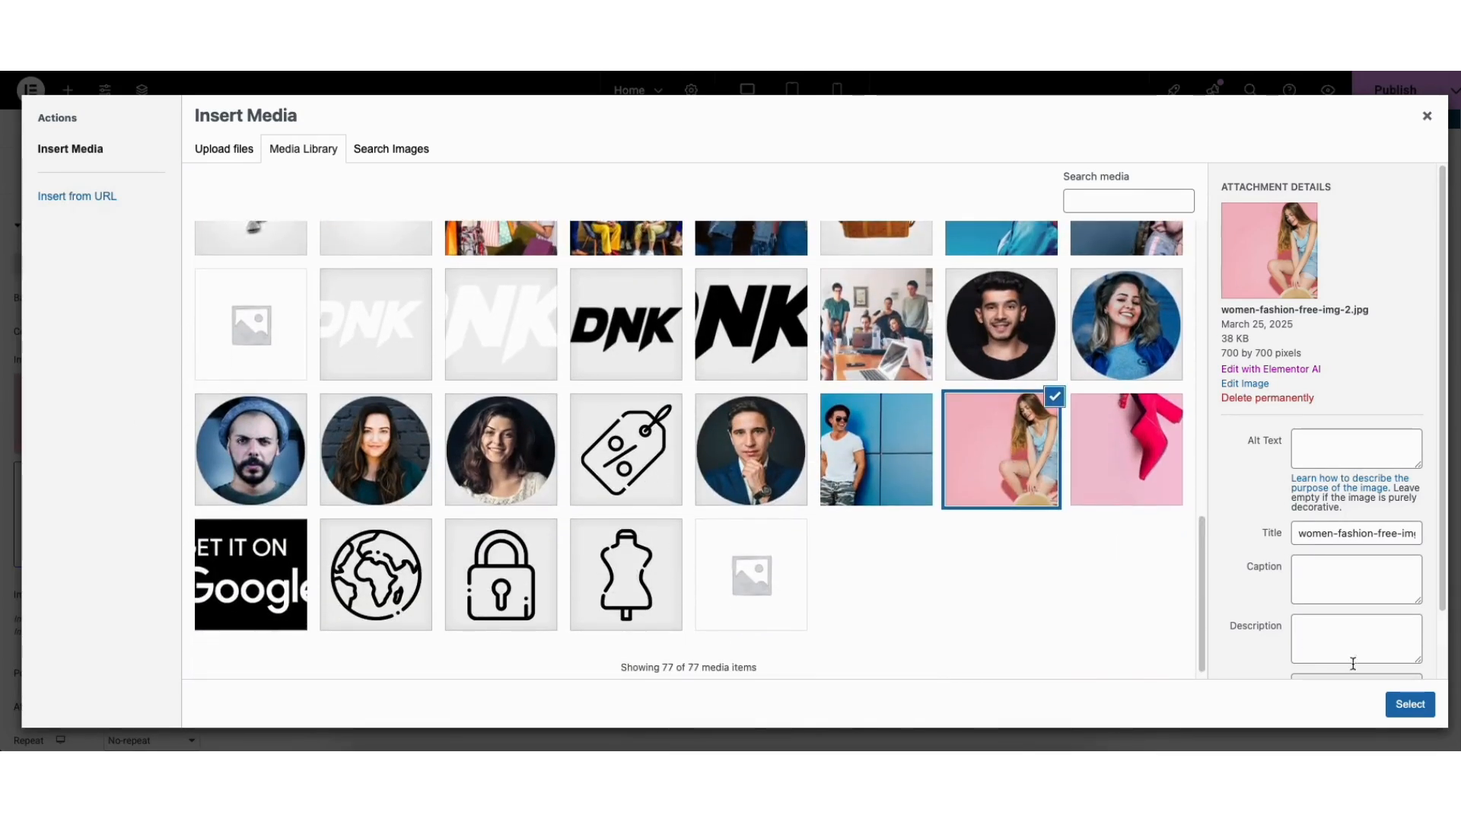
click(1410, 703)
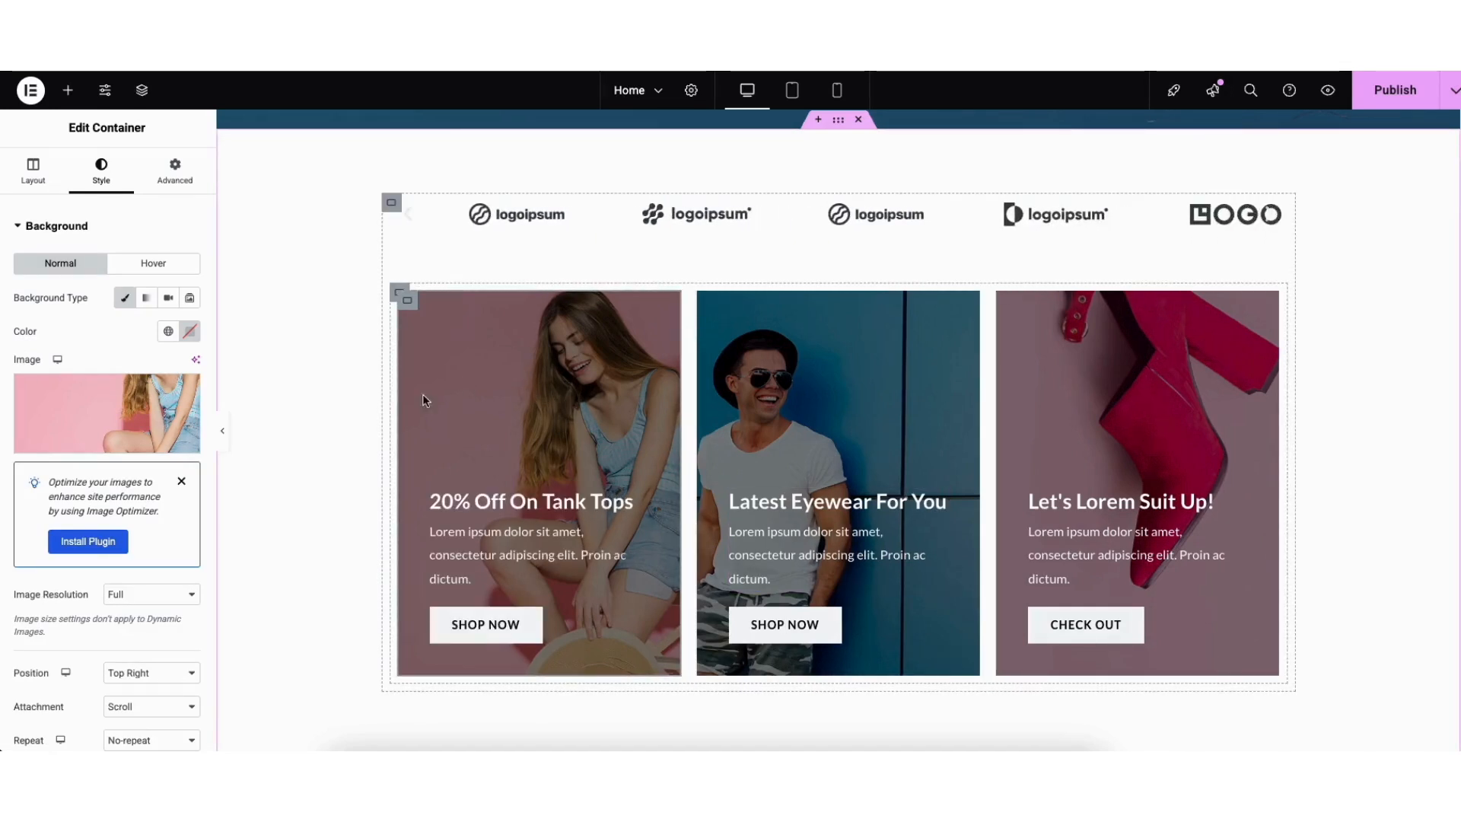
Show the card's Background Overlay settings with its 0.5 opacity.
scroll(210, 396, down, 1)
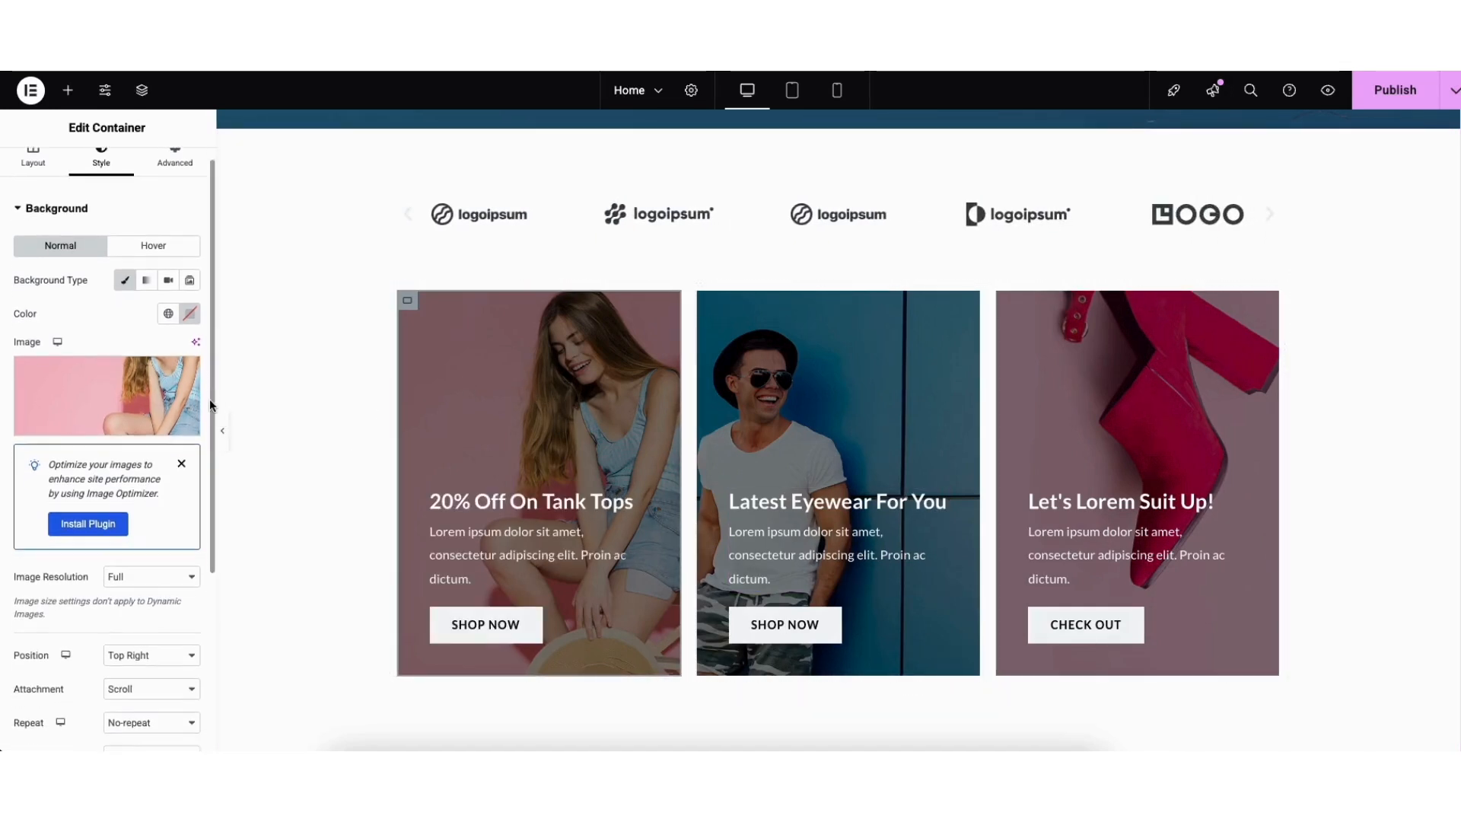
scroll(210, 401, down, 5)
click(131, 635)
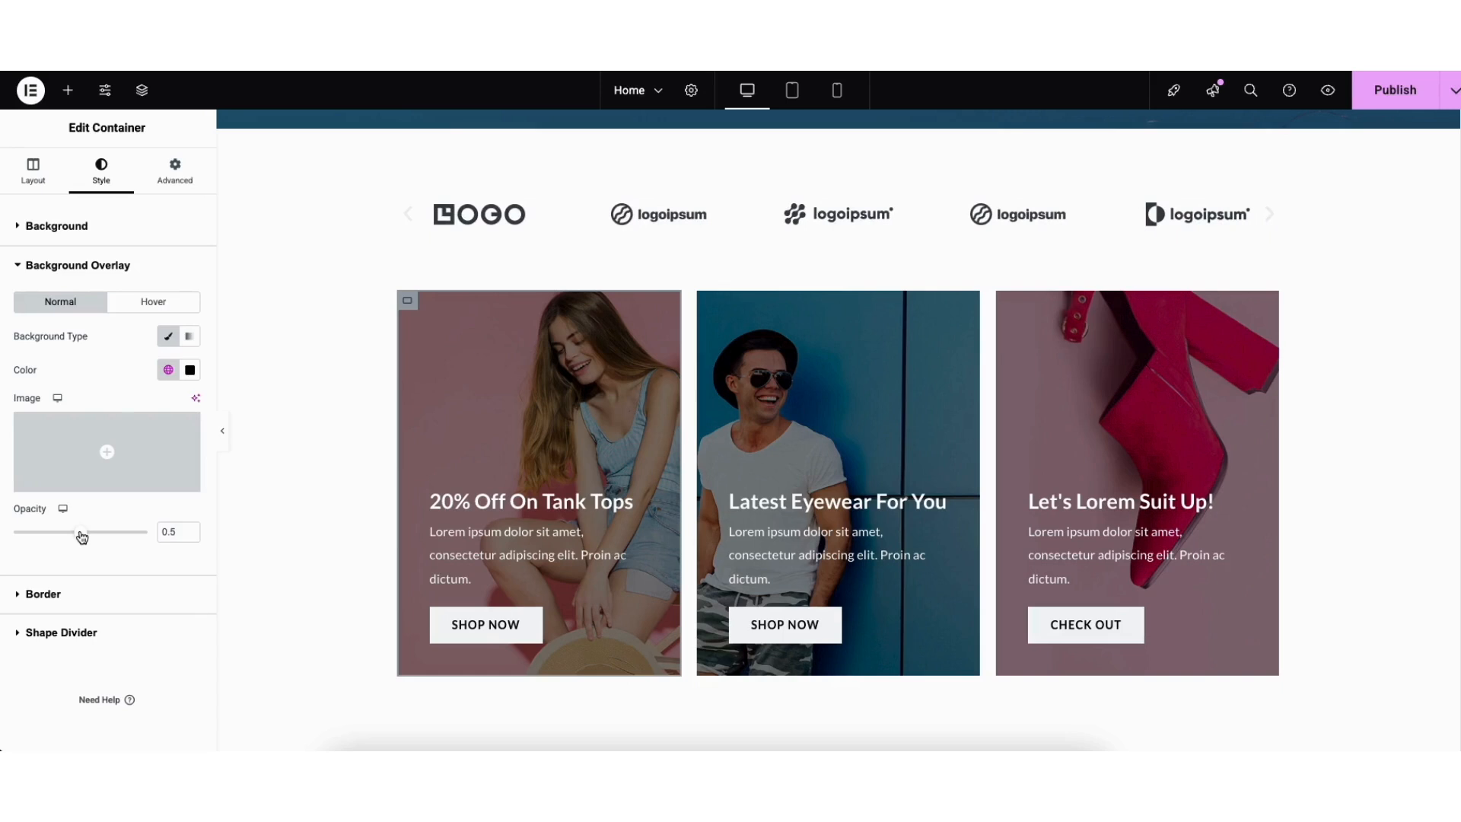
scroll(1457, 298, down, 5)
scroll(1457, 298, down, 3)
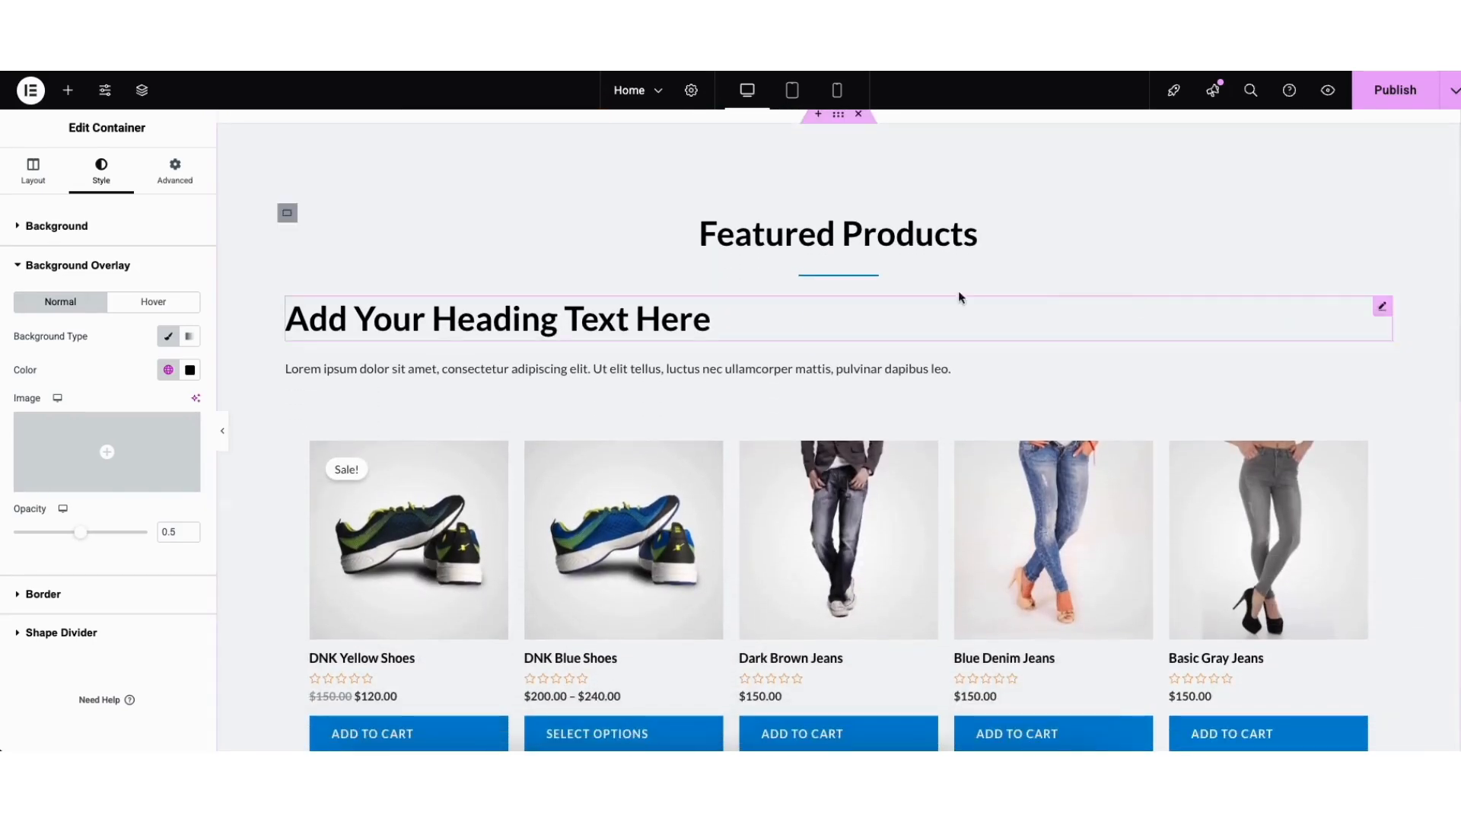
Change the Featured Products container's background colour from light grey to #FFFFFF.
right_click(275, 167)
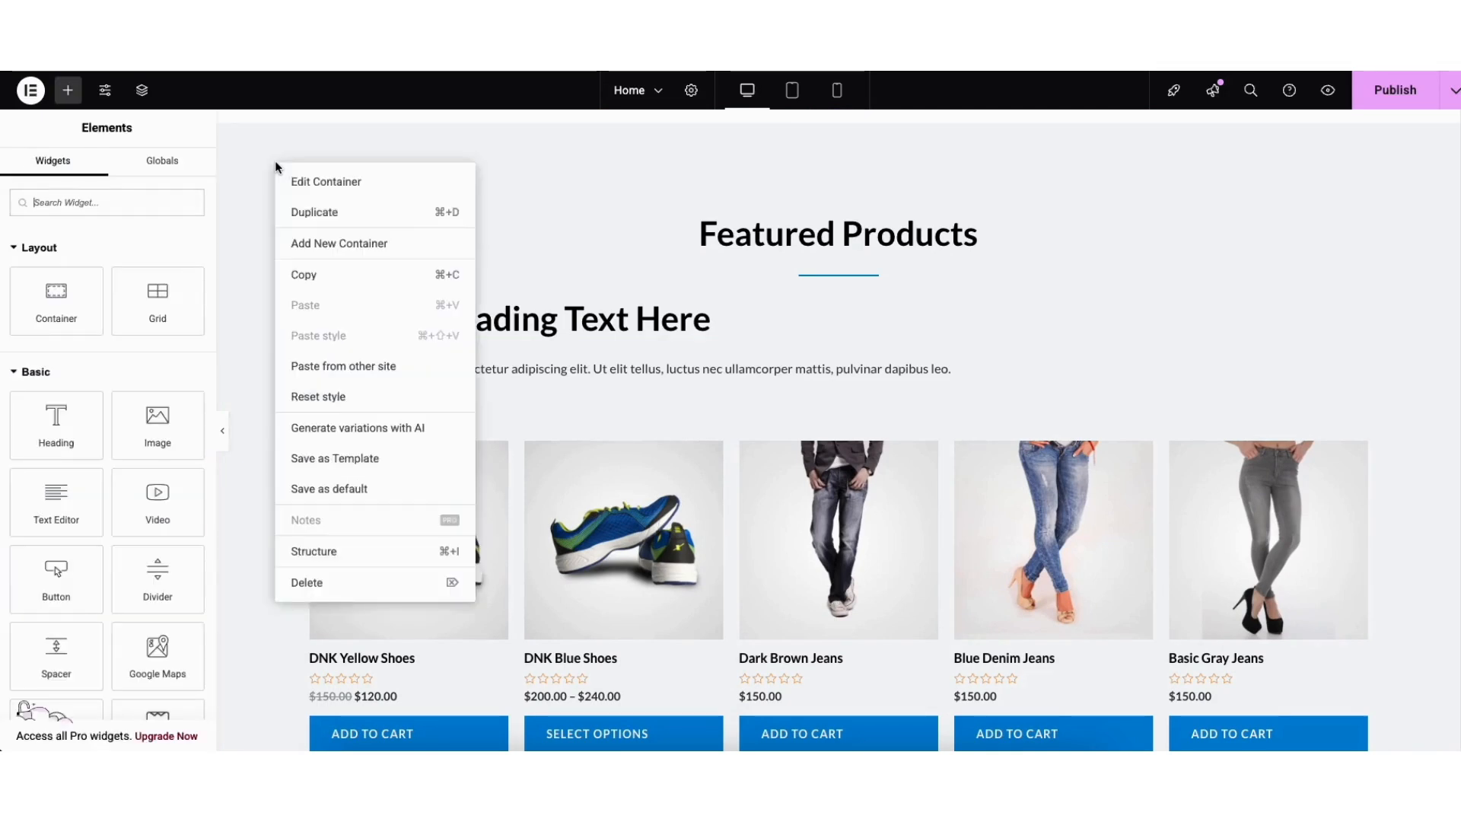
click(308, 183)
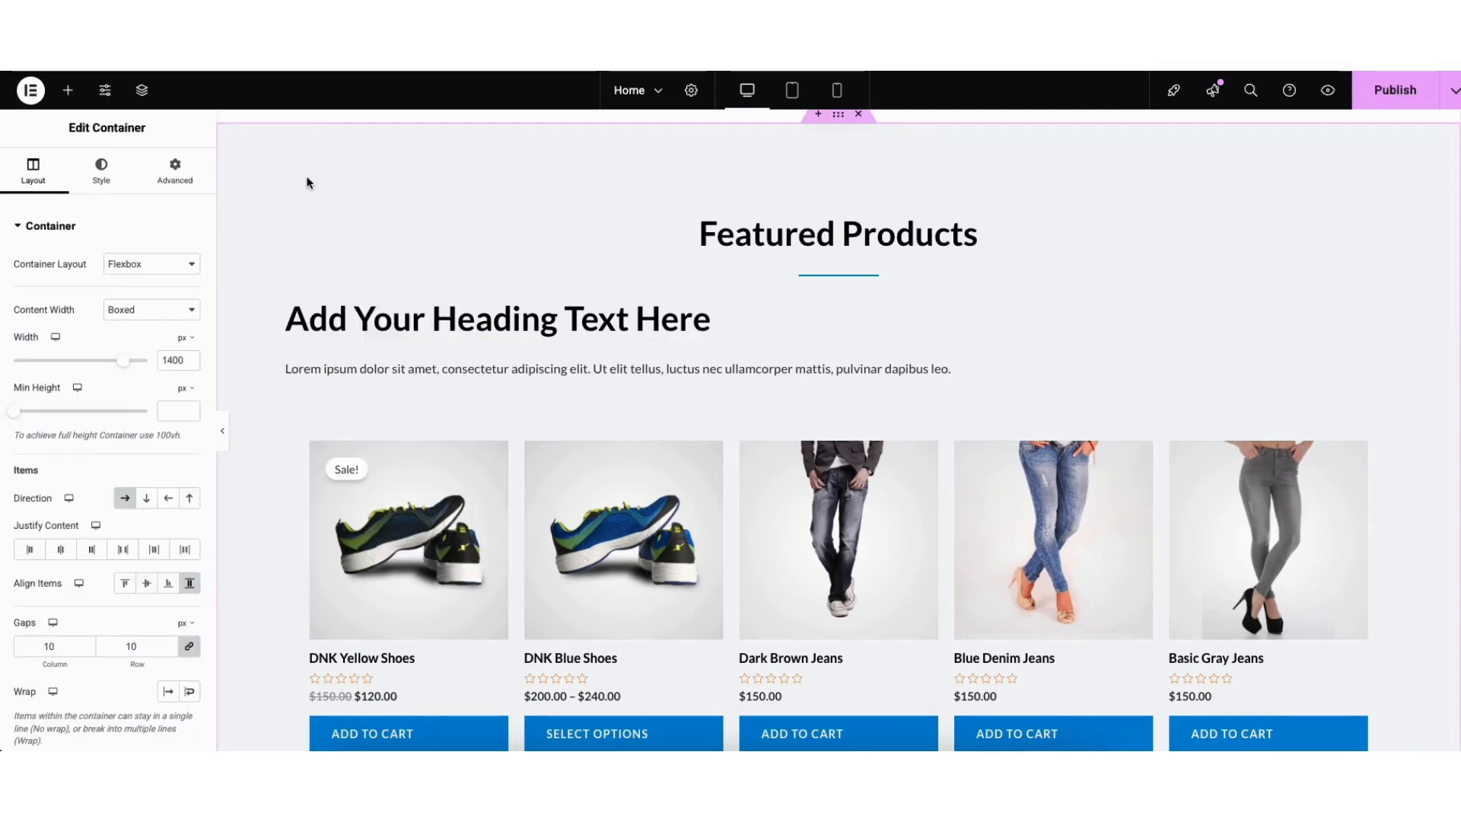
click(104, 177)
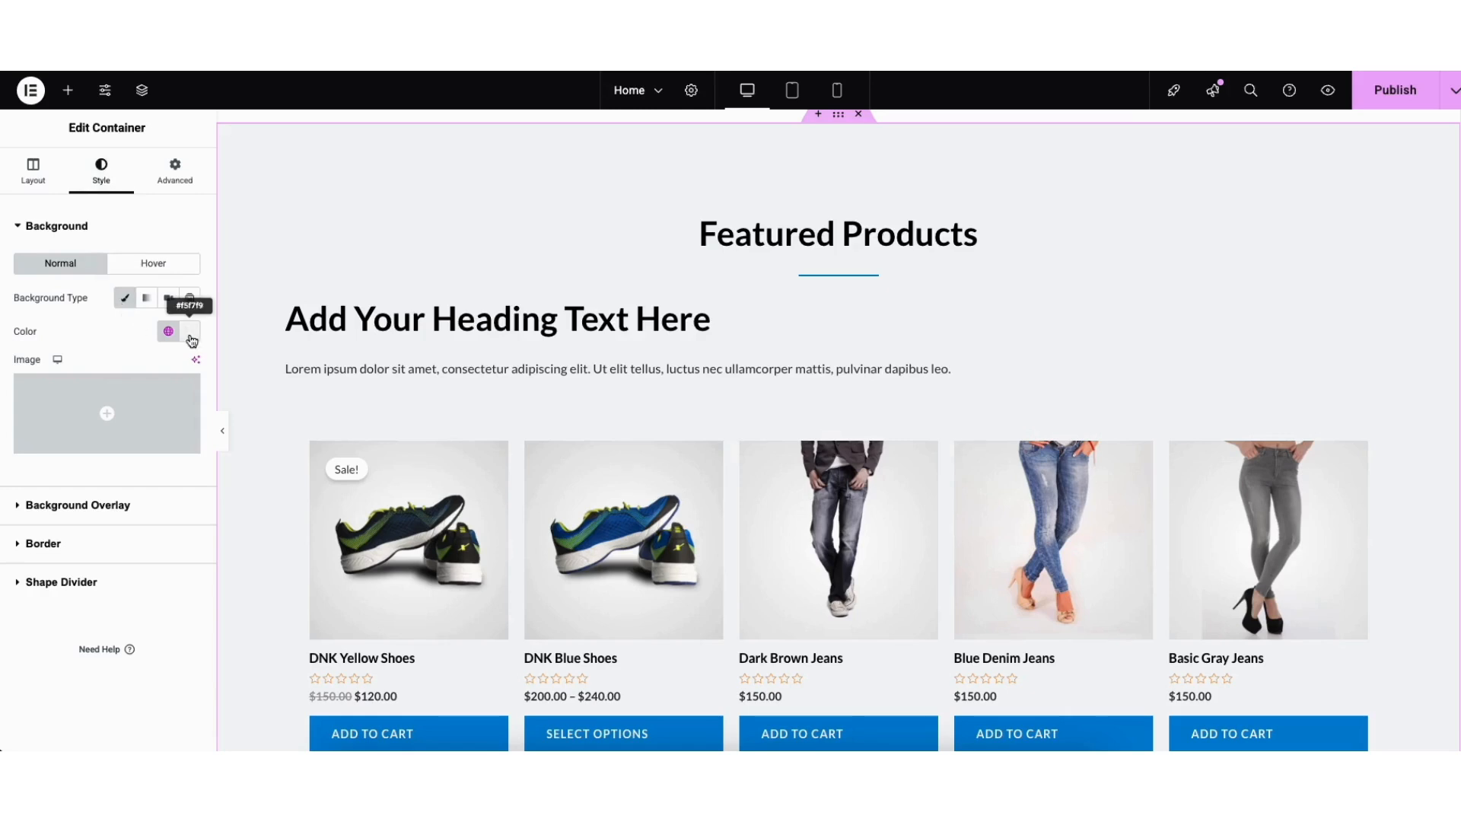
click(189, 331)
drag(161, 412, 120, 455)
drag(90, 398, 88, 396)
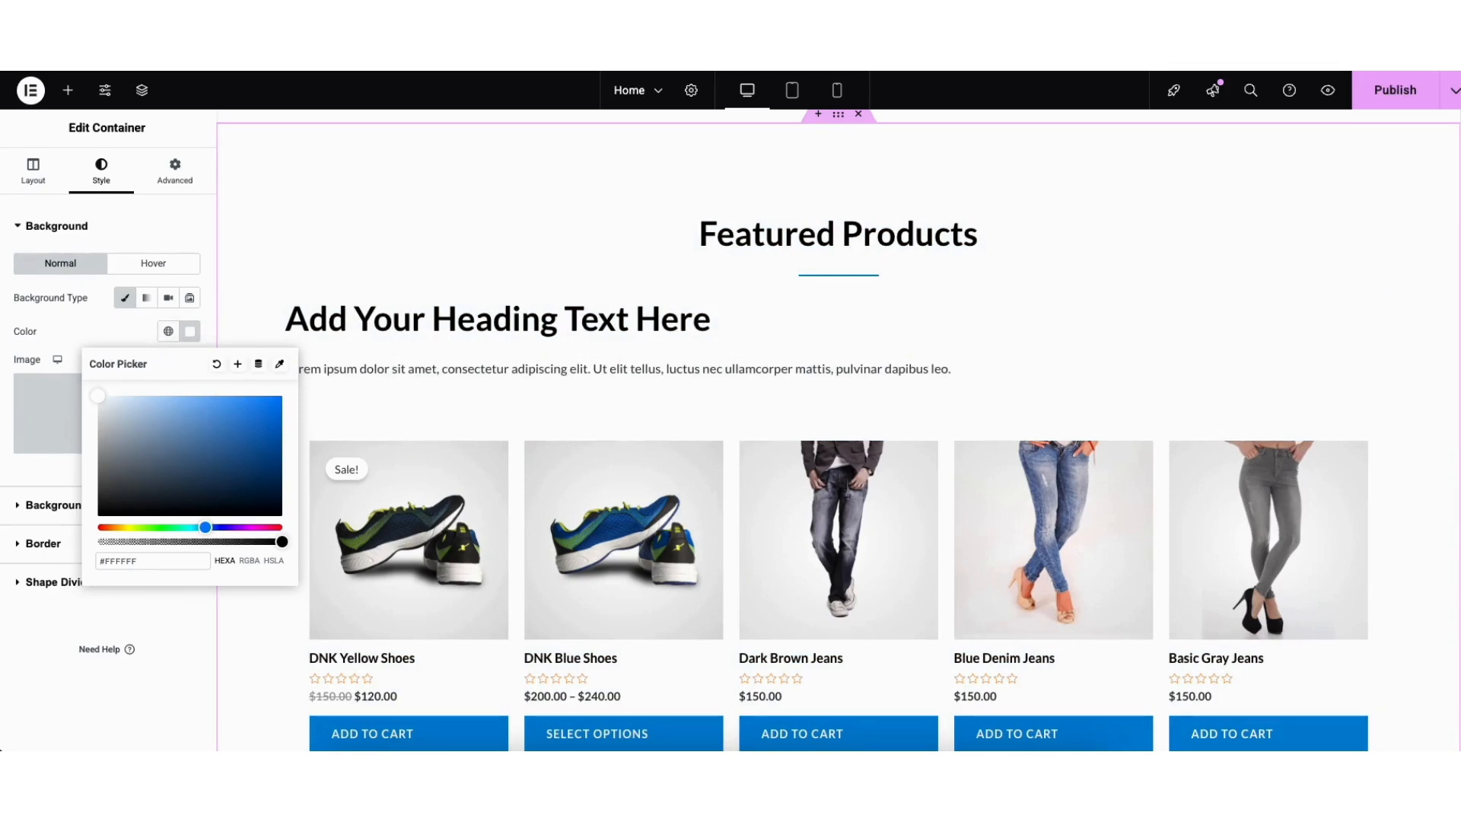
click(1425, 476)
scroll(1424, 476, down, 13)
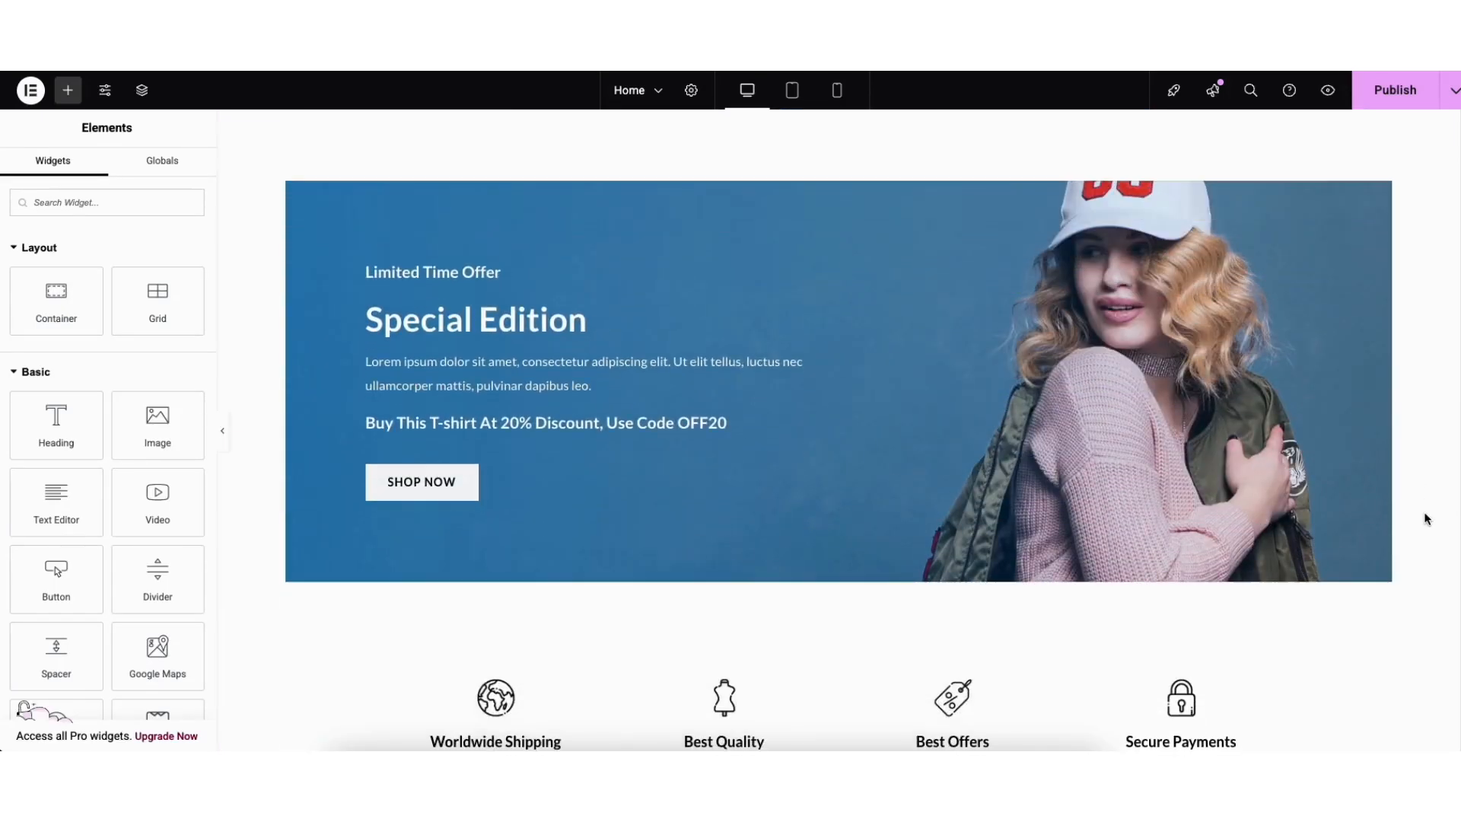
Open the Special Edition banner container's Style settings to view its background photo.
right_click(338, 233)
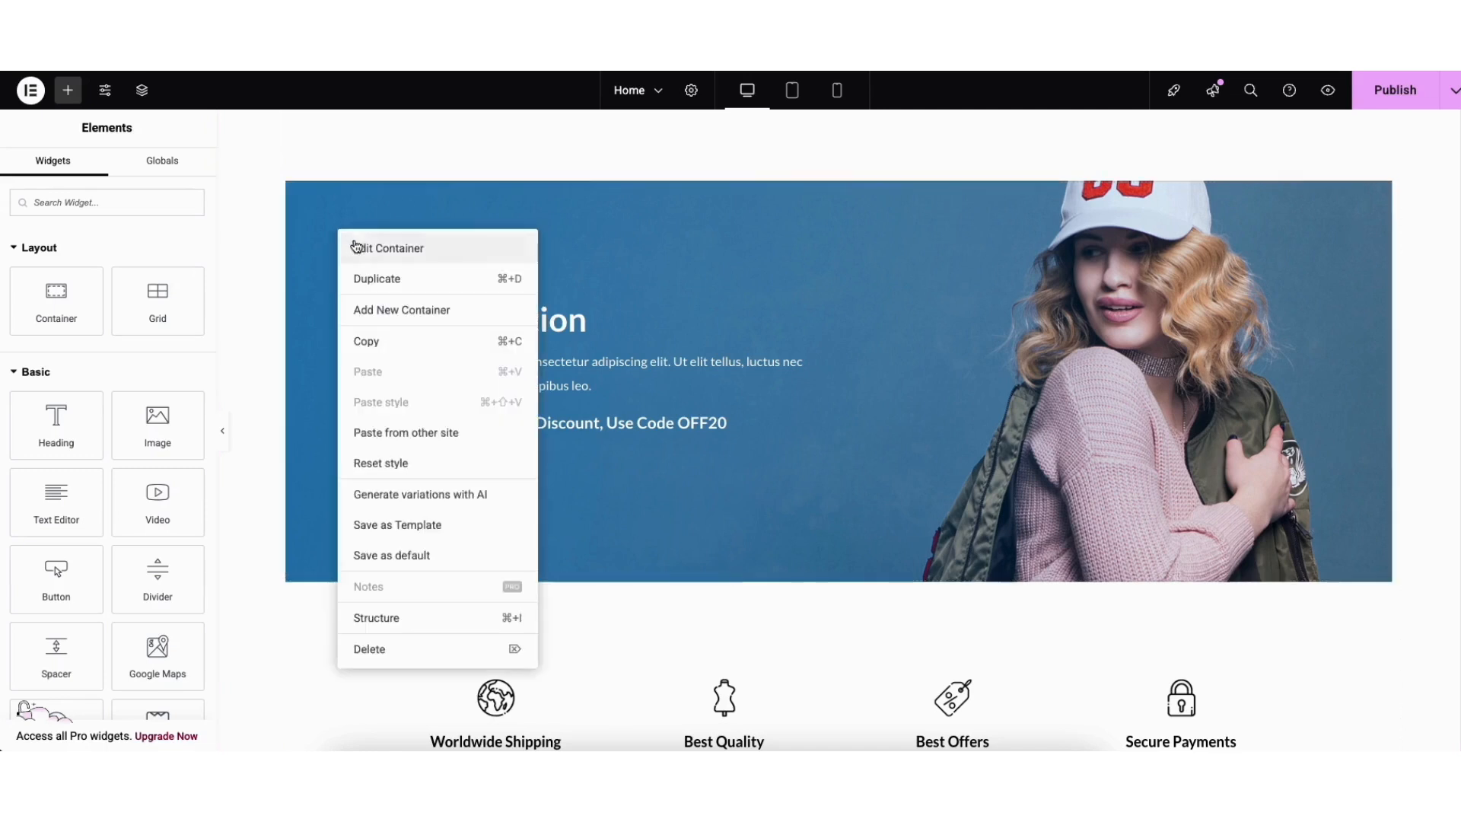
click(364, 251)
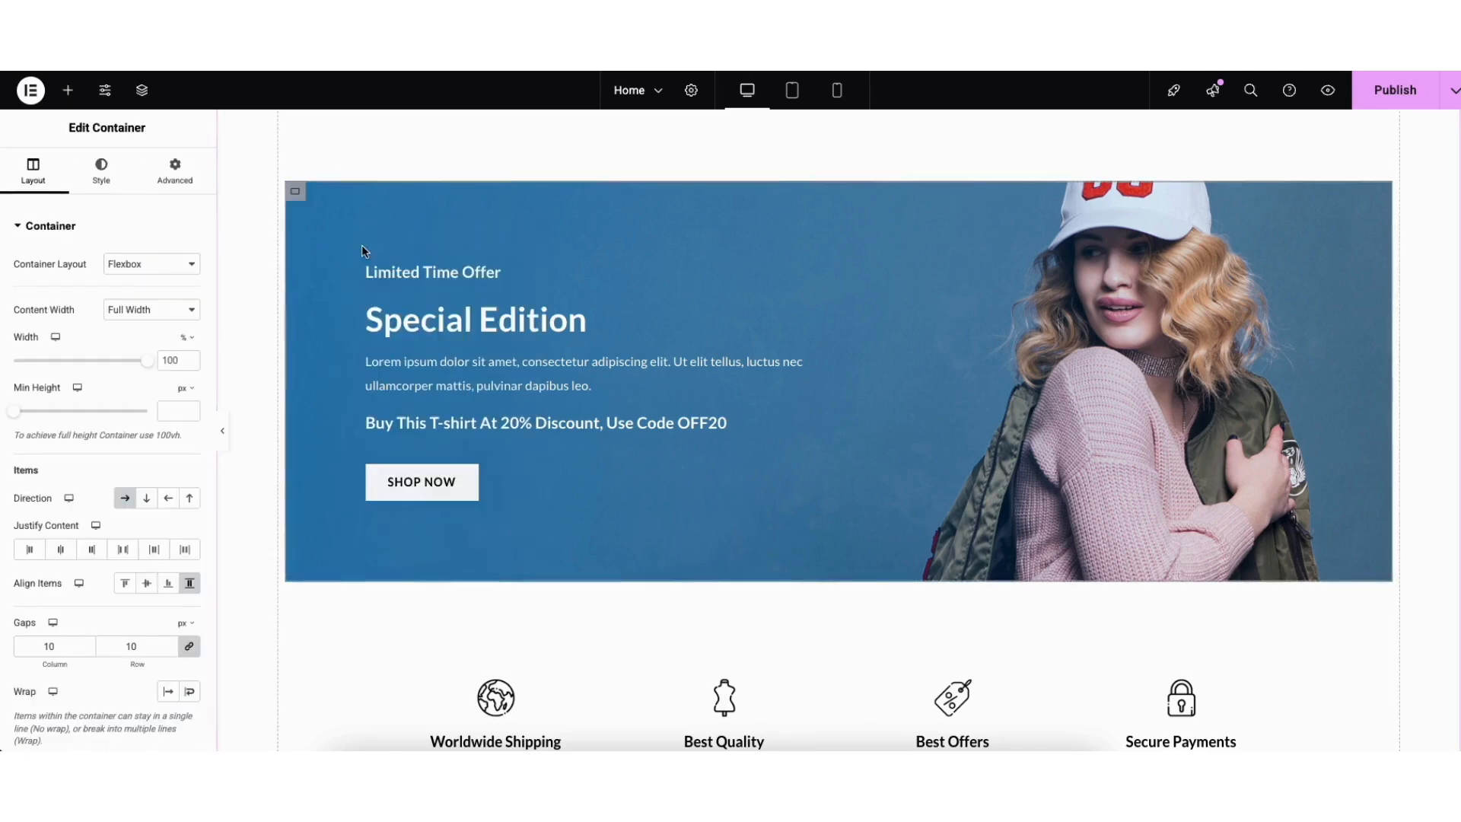
click(100, 168)
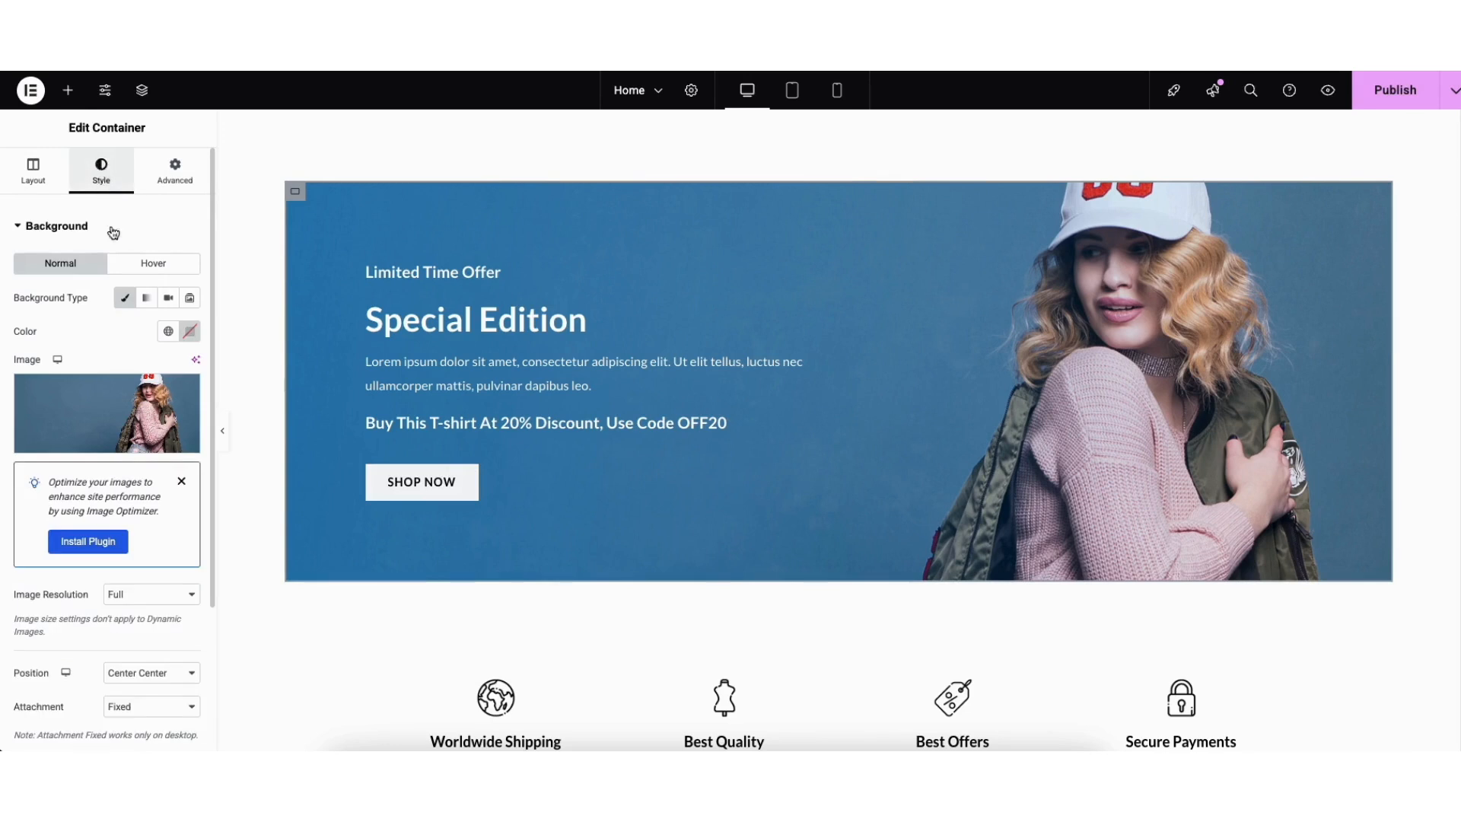
mouse_move(128, 419)
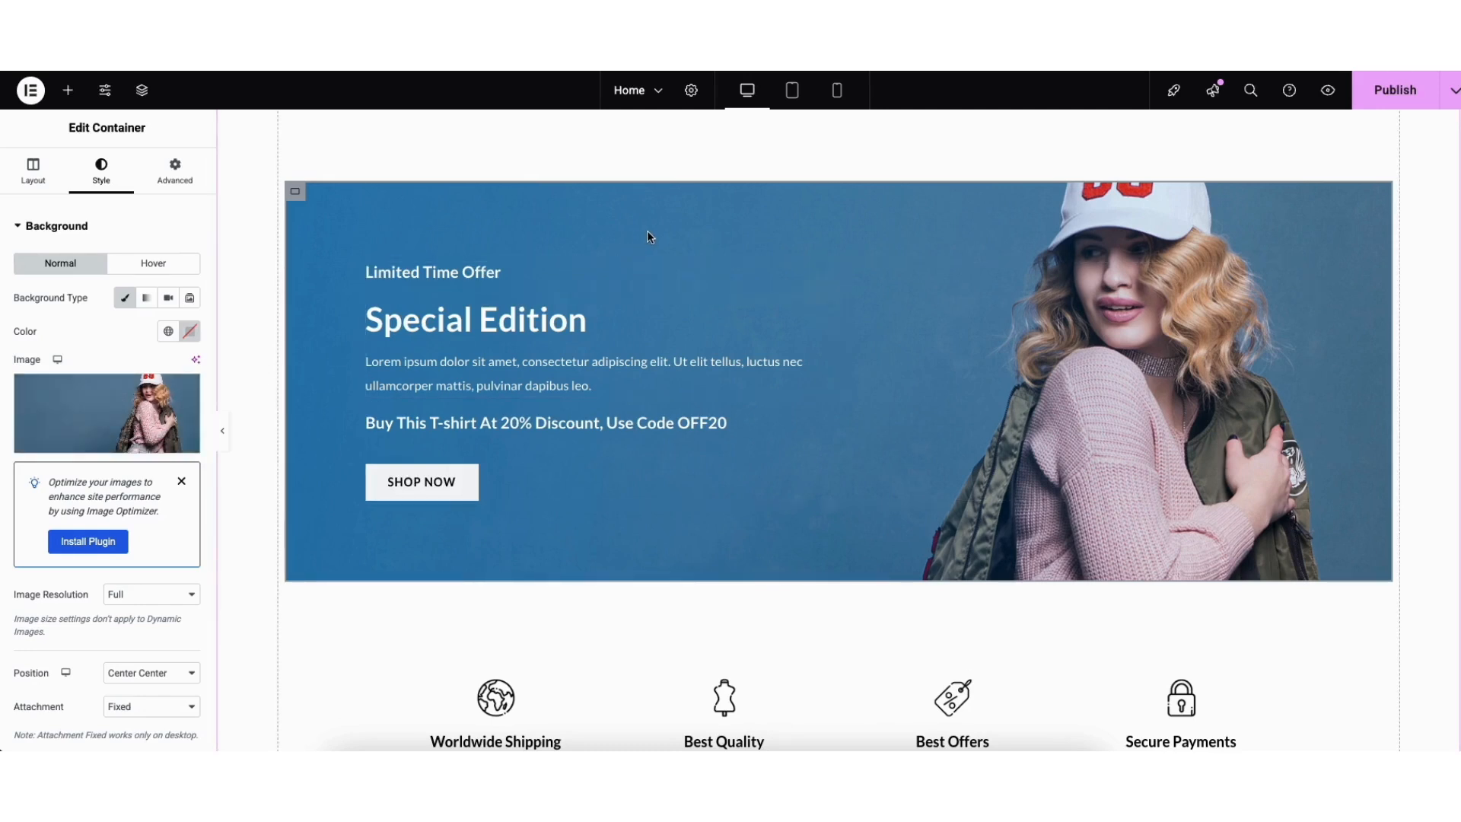
scroll(1415, 395, up, 10)
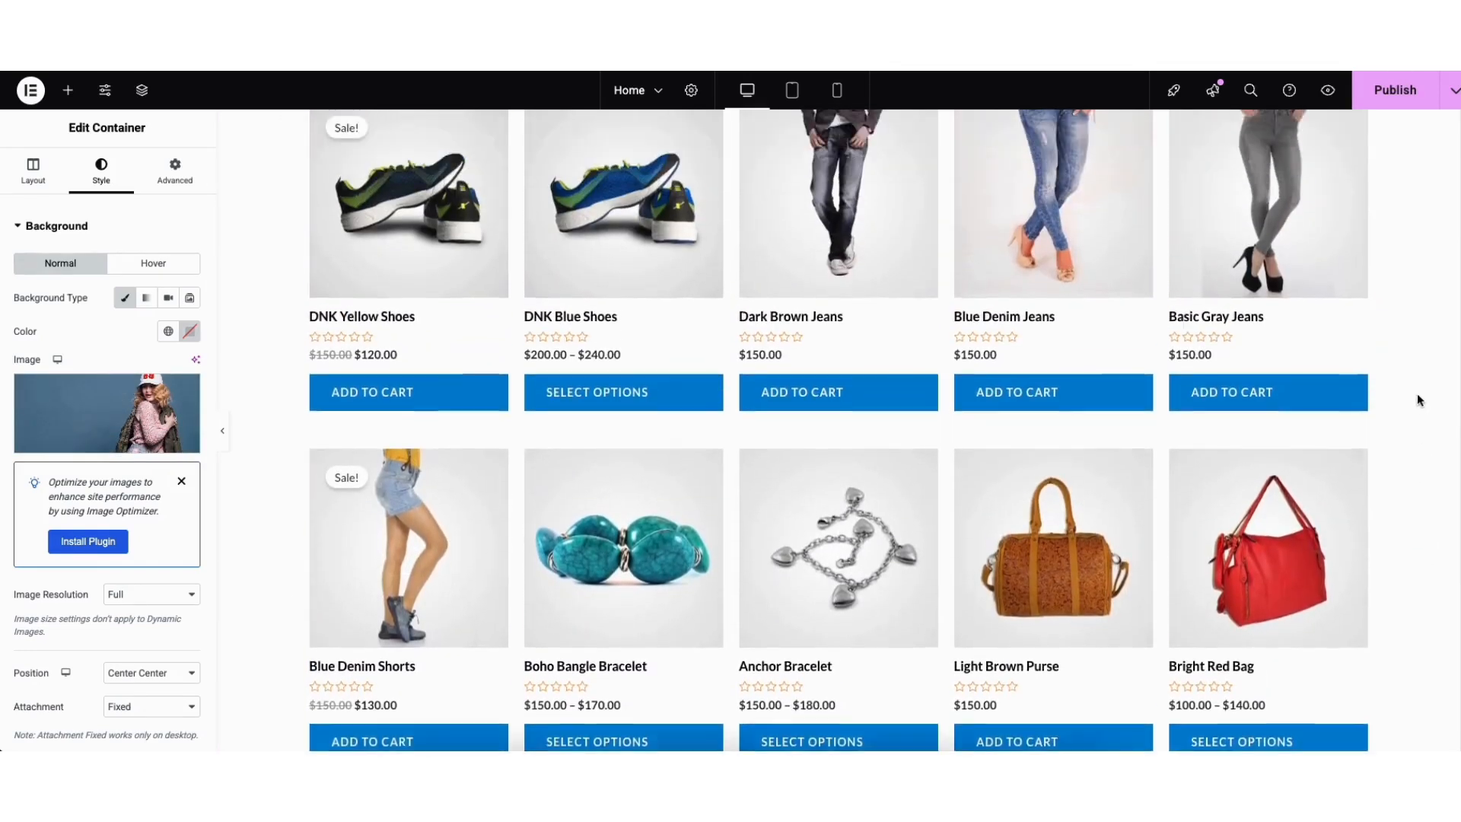
scroll(1405, 356, up, 3)
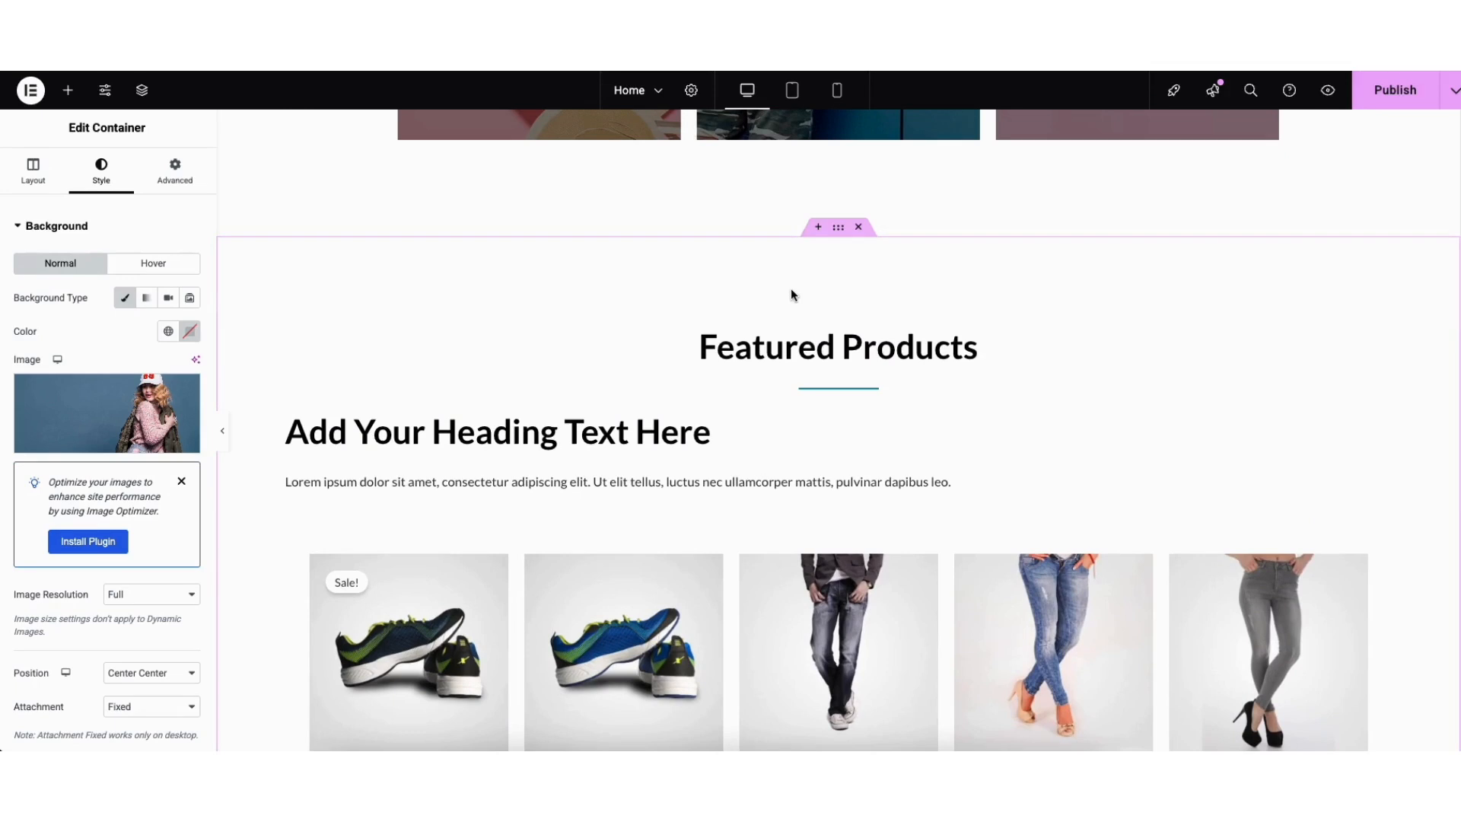
click(817, 228)
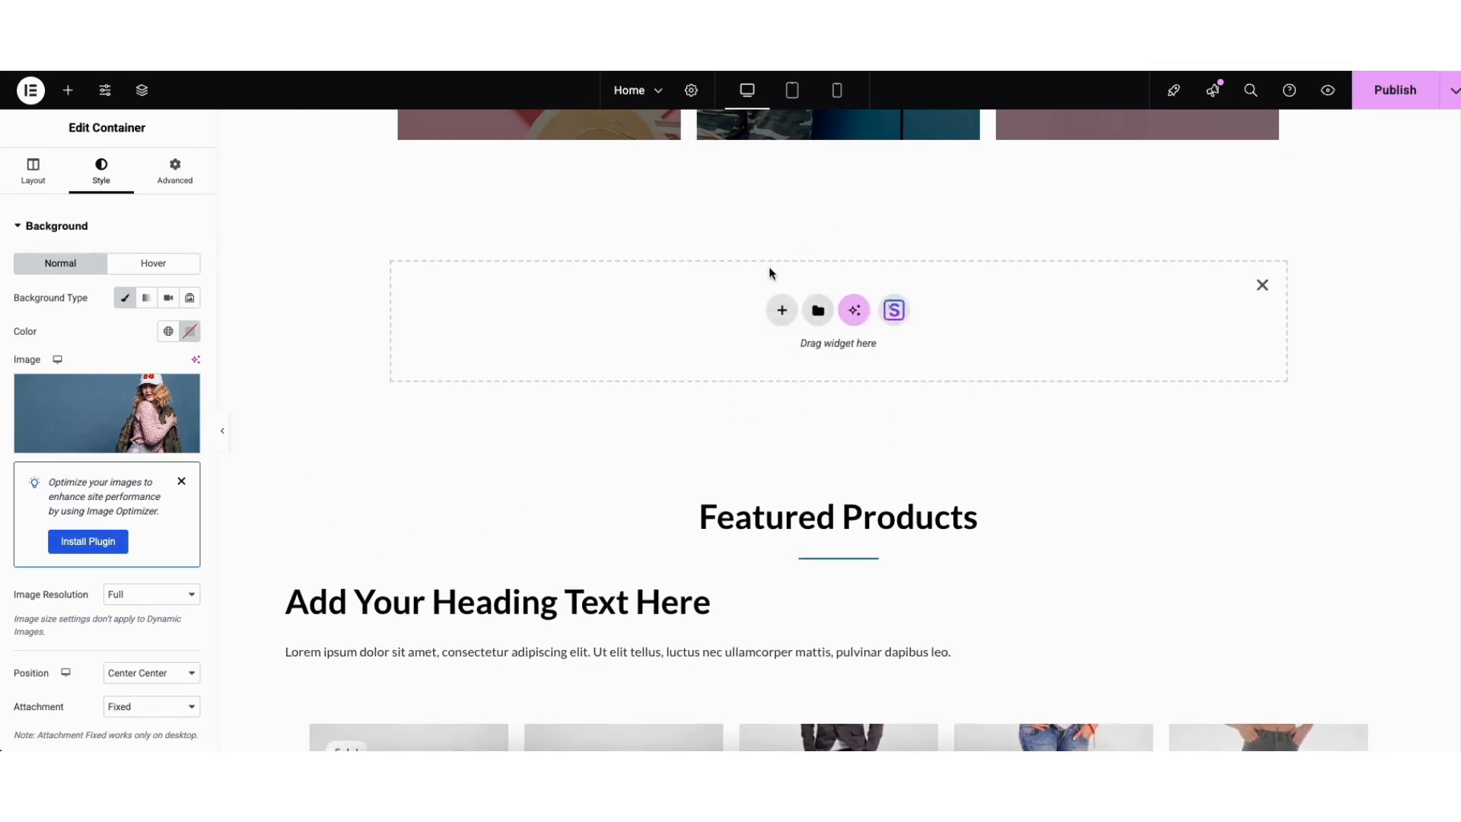
click(778, 311)
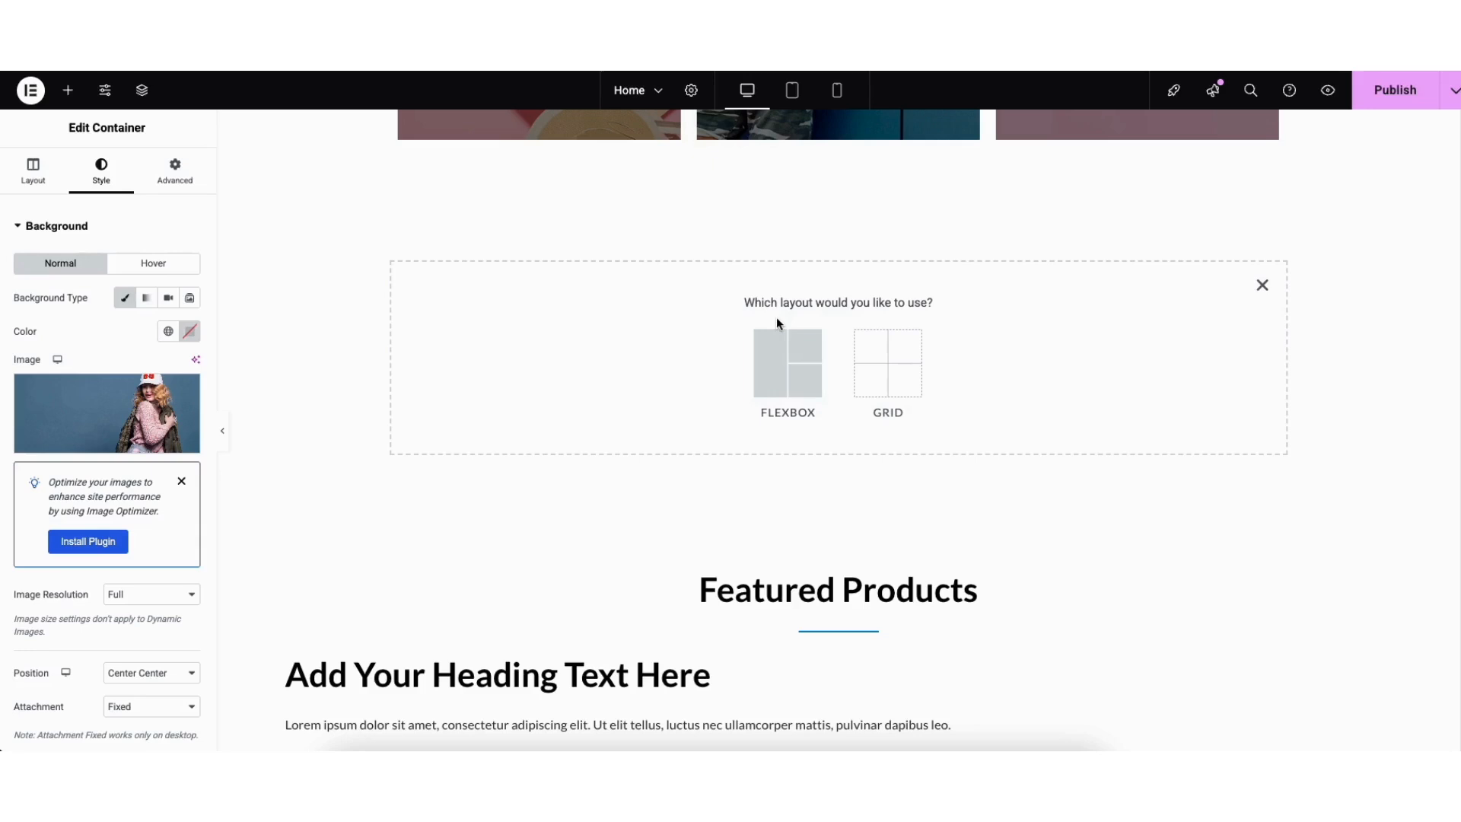
click(771, 375)
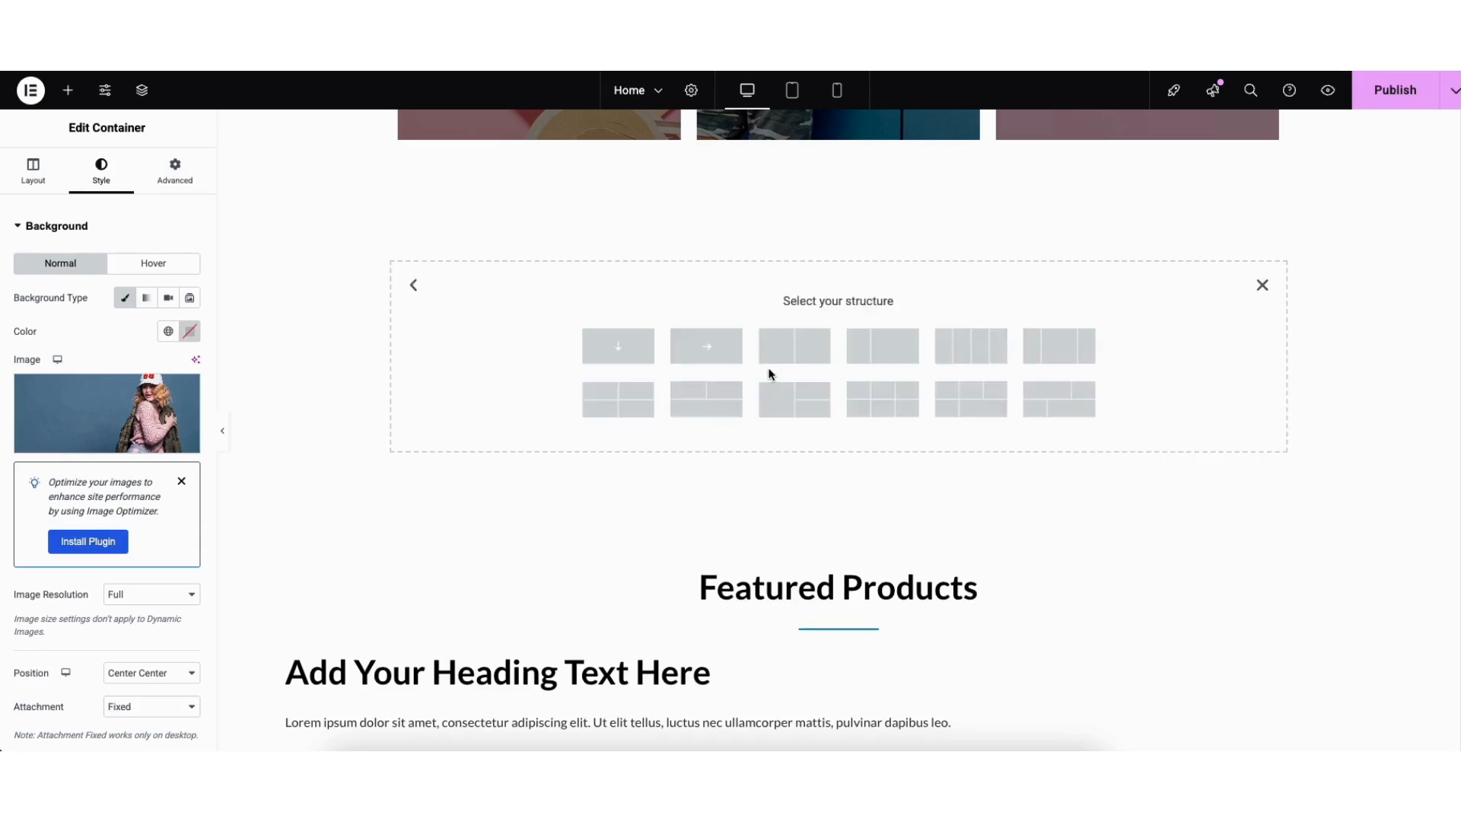
click(1054, 357)
click(69, 91)
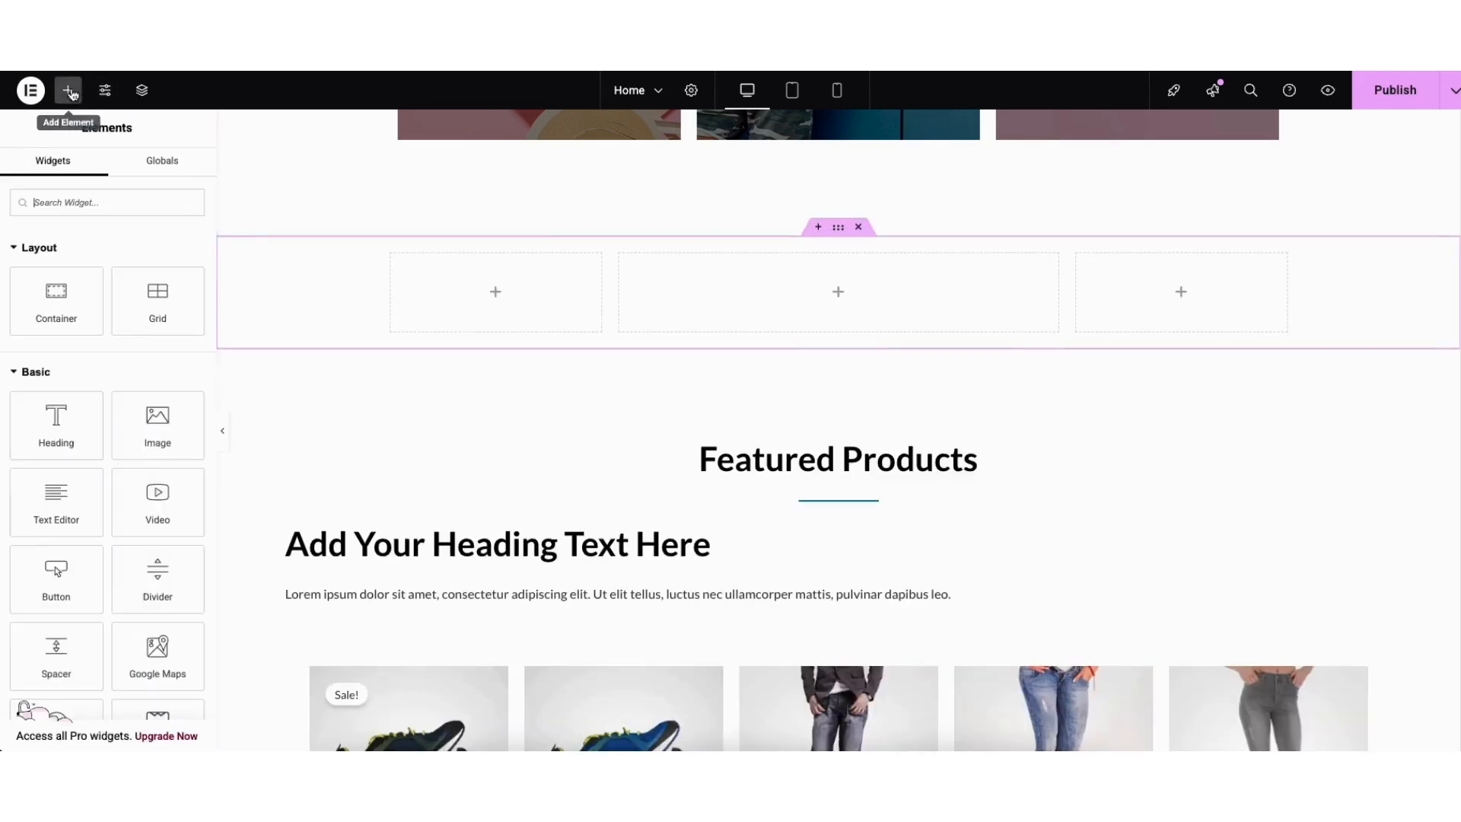
drag(56, 423, 861, 301)
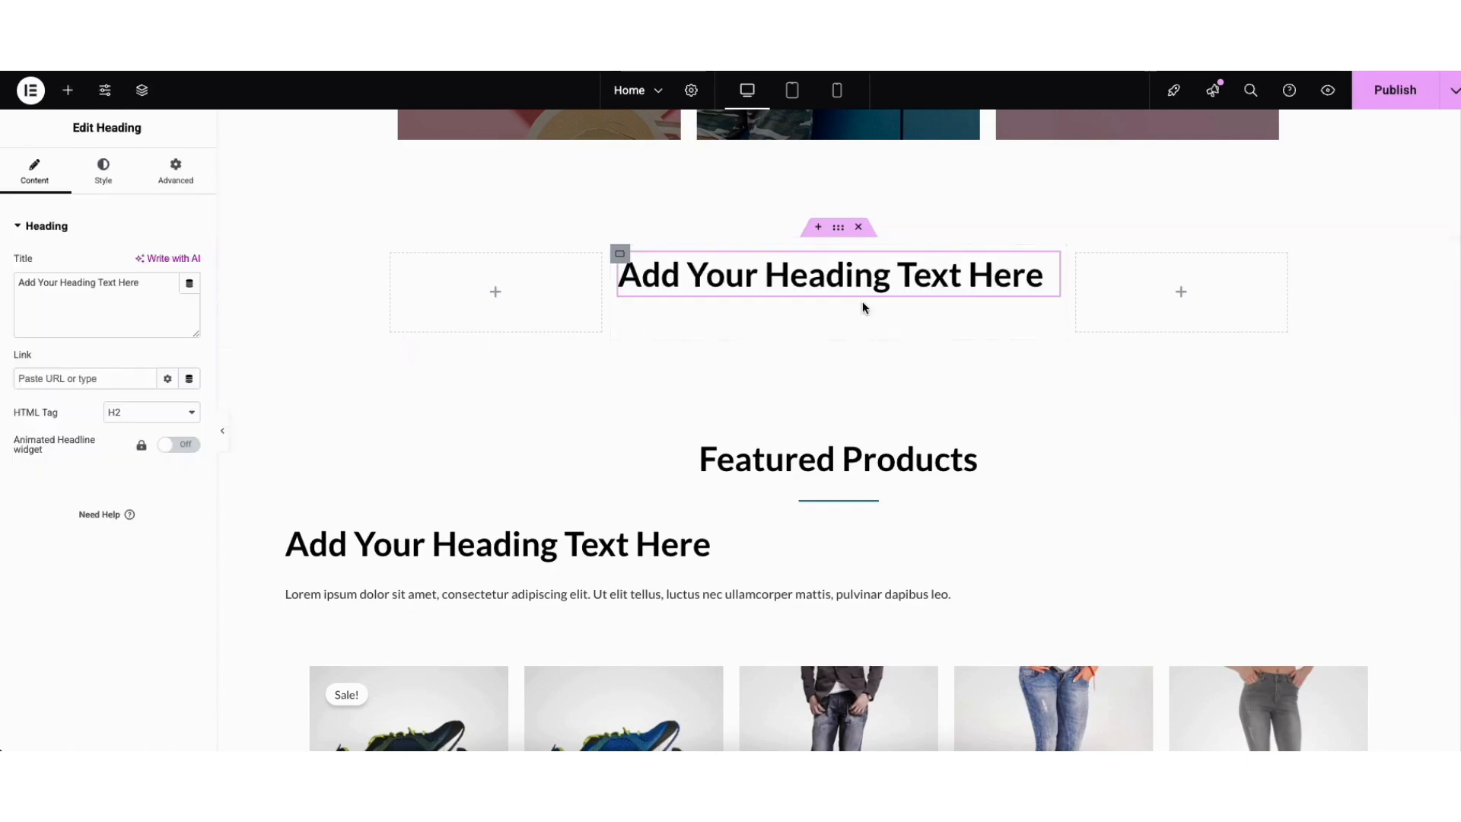
click(837, 230)
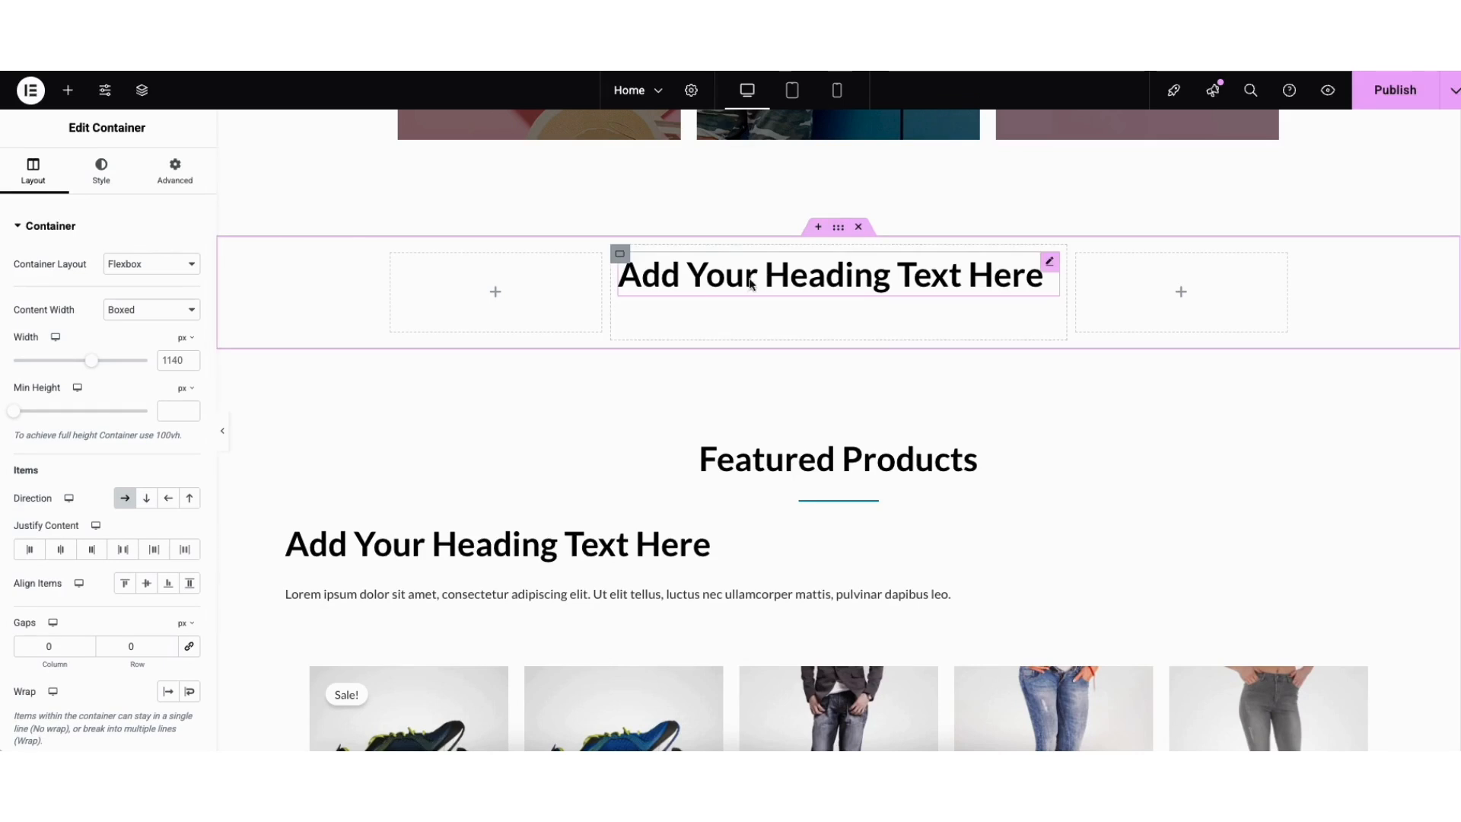
click(860, 228)
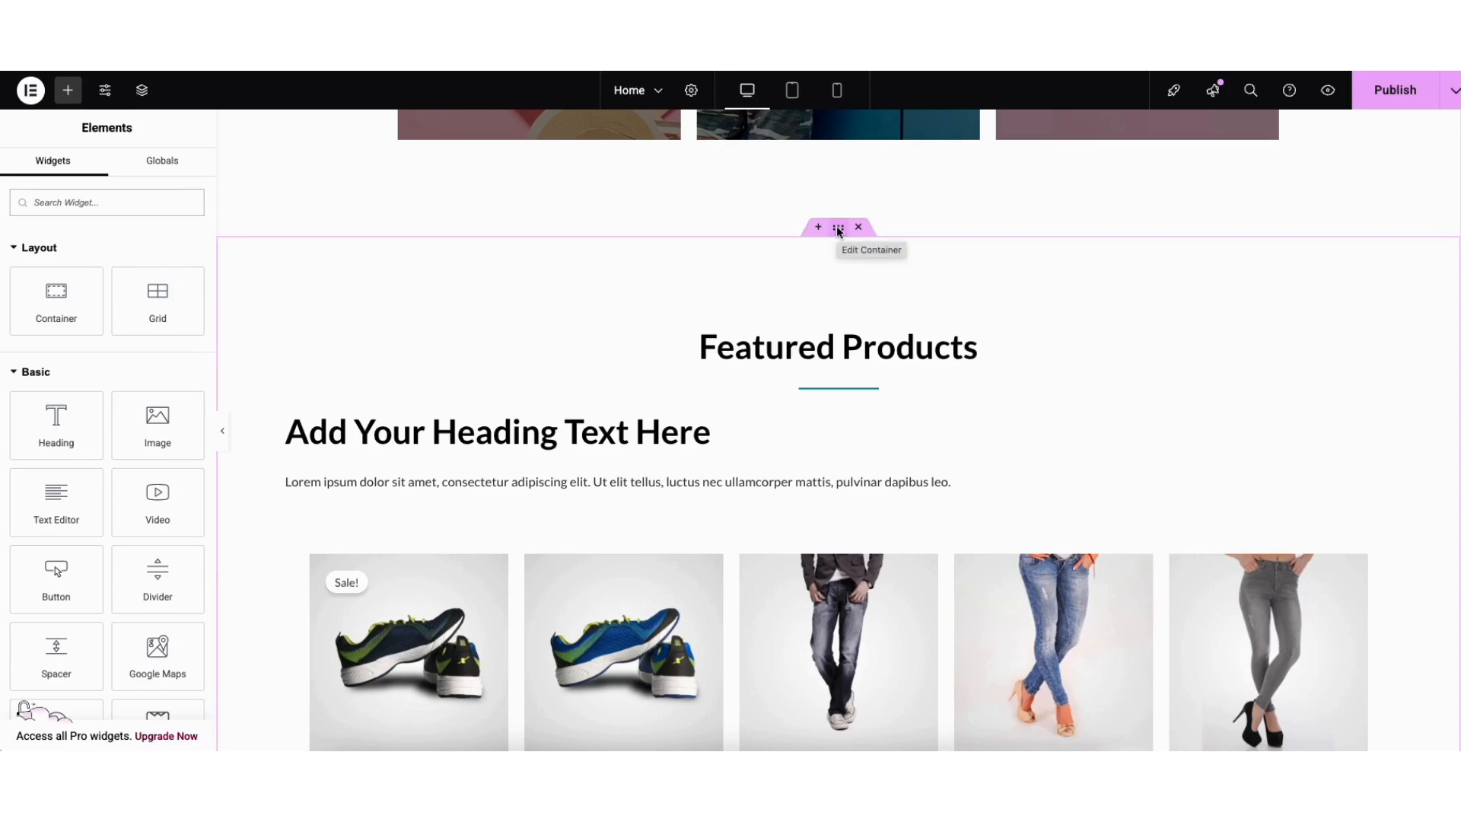
drag(837, 230, 730, 203)
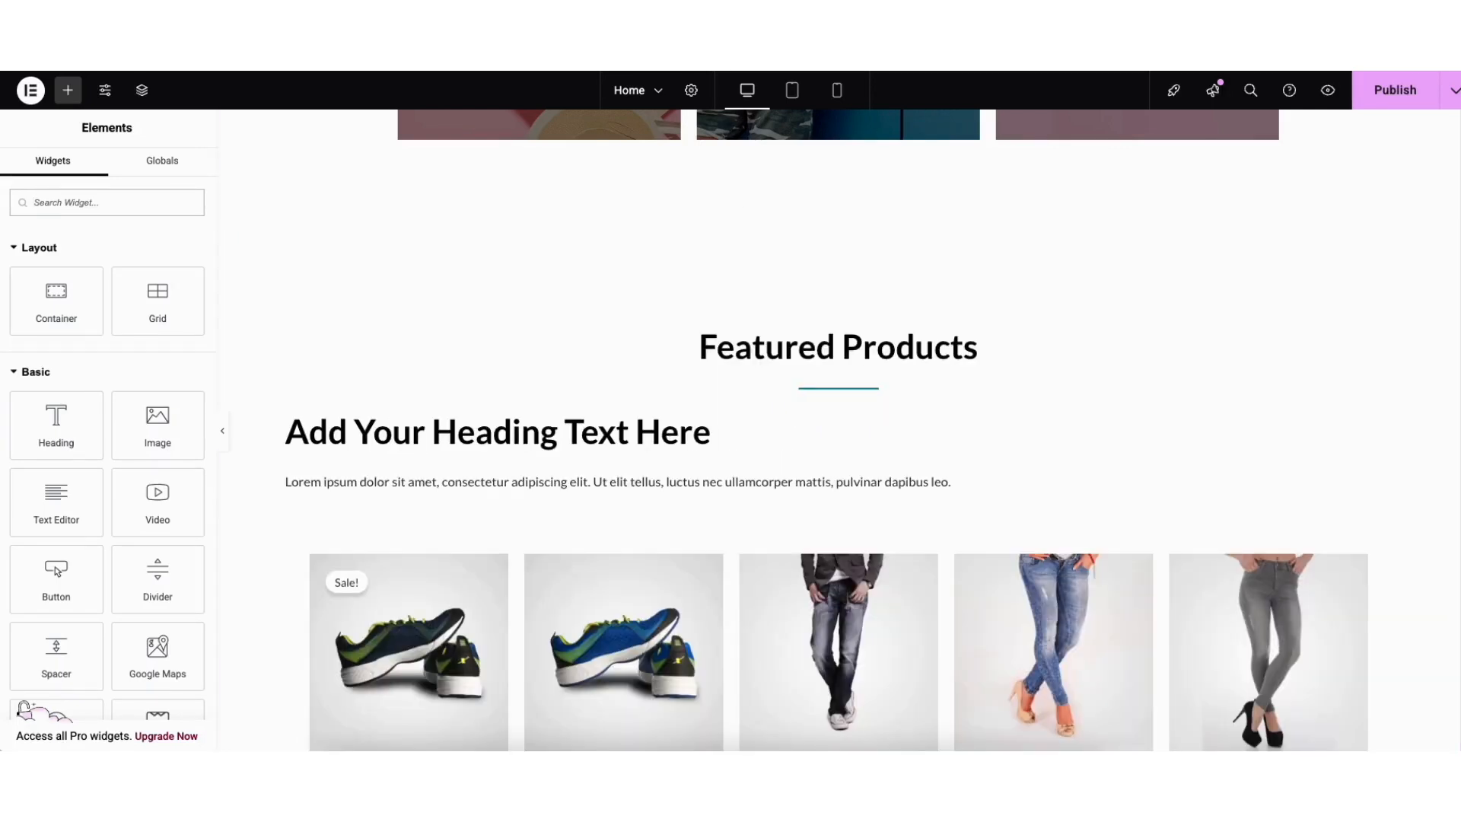
Import the Starter Templates block of Feature One, Two and Three cards into the Home page.
scroll(838, 430, down, 3)
scroll(1457, 597, down, 20)
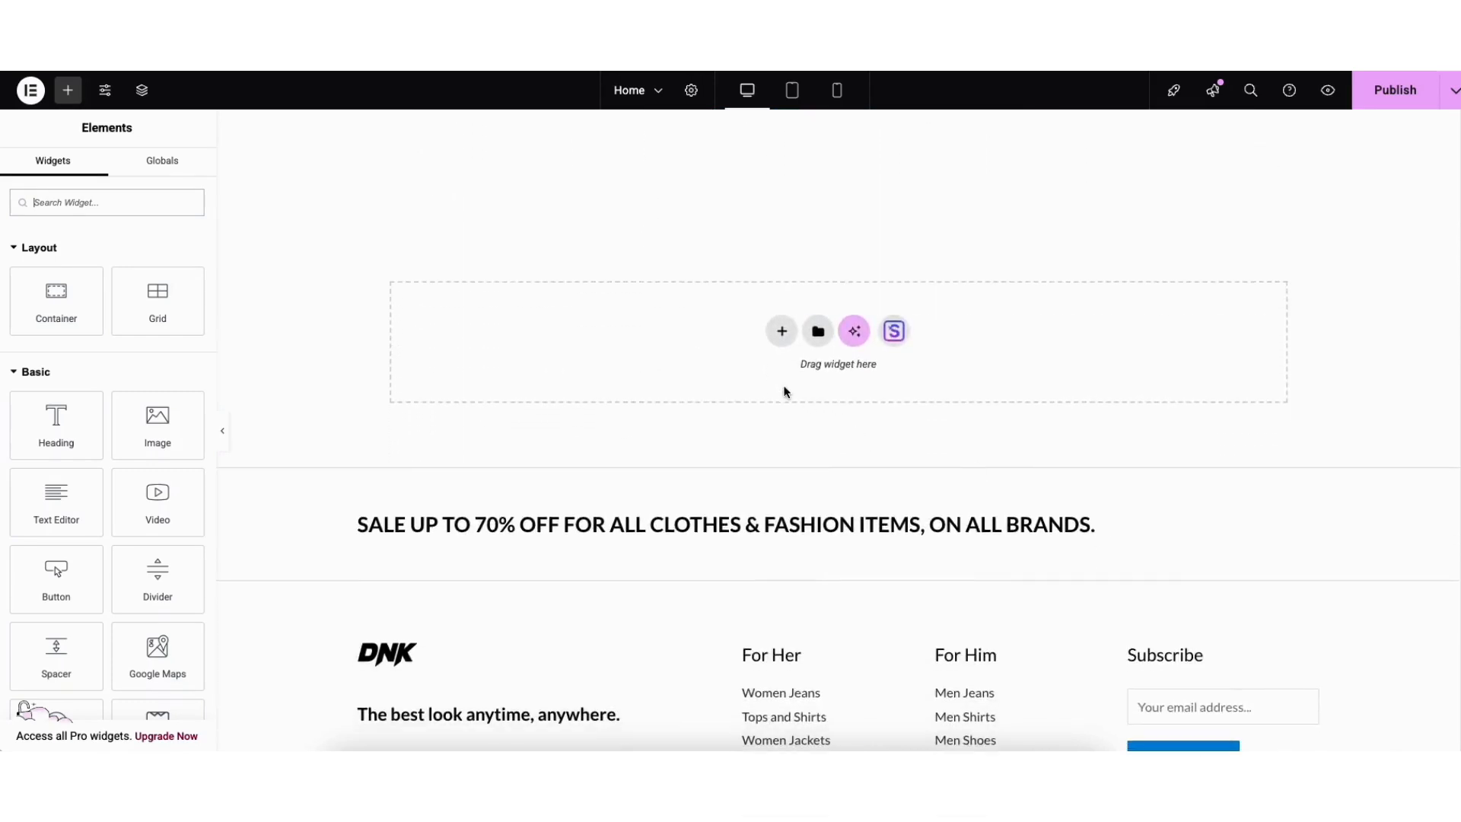
click(894, 332)
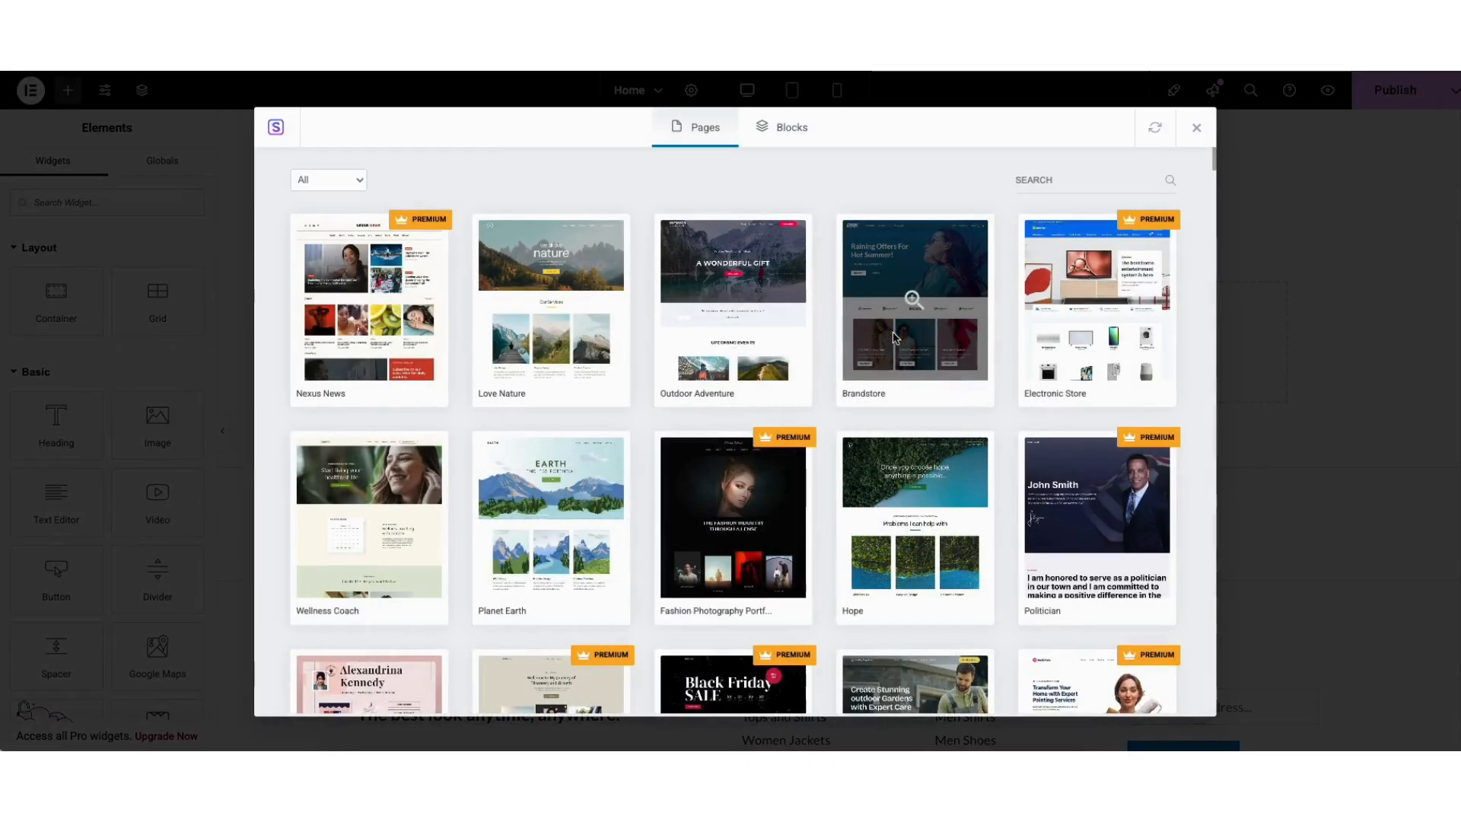
click(789, 128)
mouse_move(1213, 161)
mouse_down()
mouse_move(1215, 219)
mouse_move(1213, 156)
mouse_up()
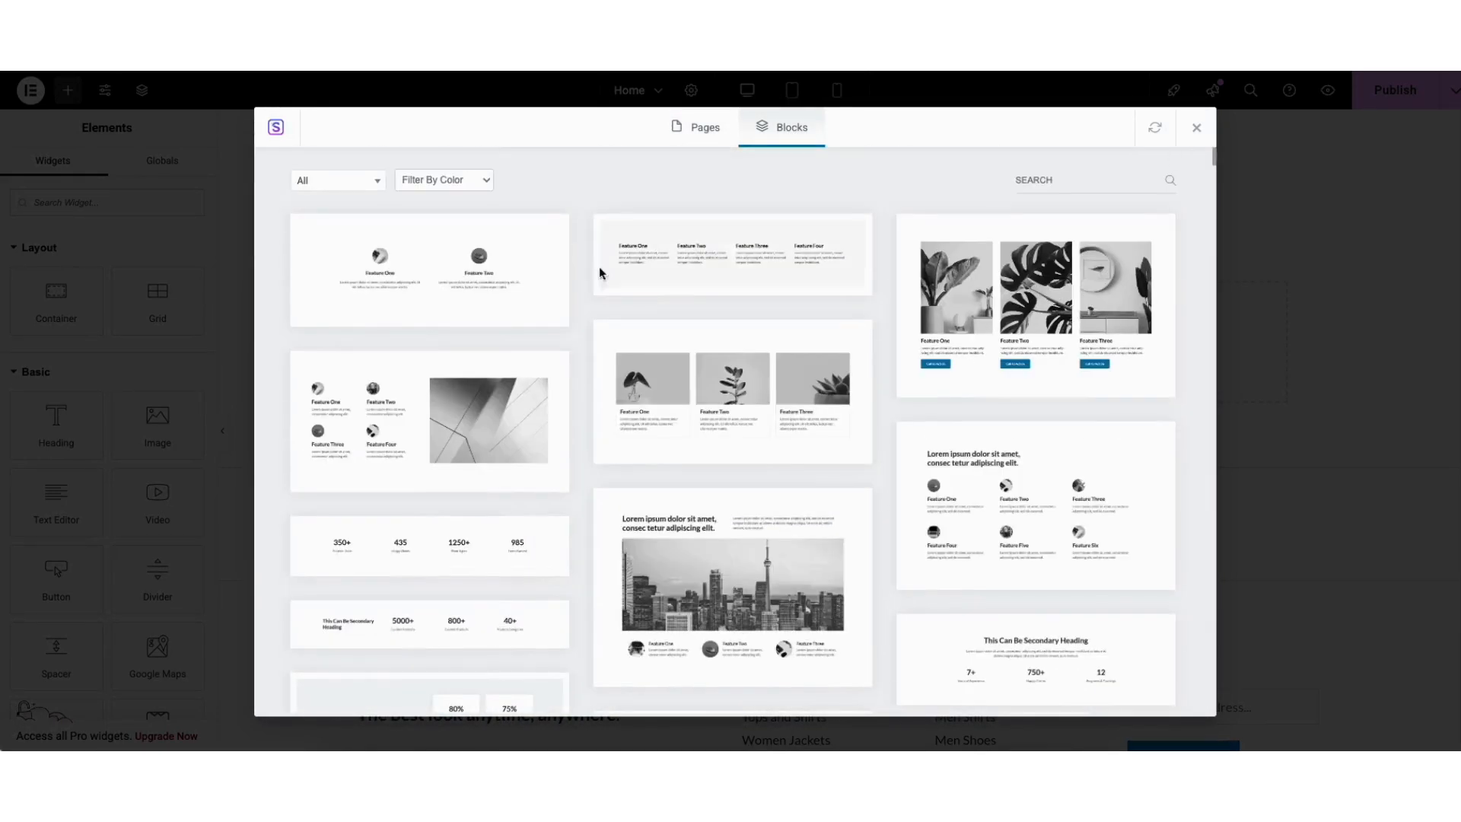
click(365, 181)
drag(378, 232, 380, 295)
click(606, 182)
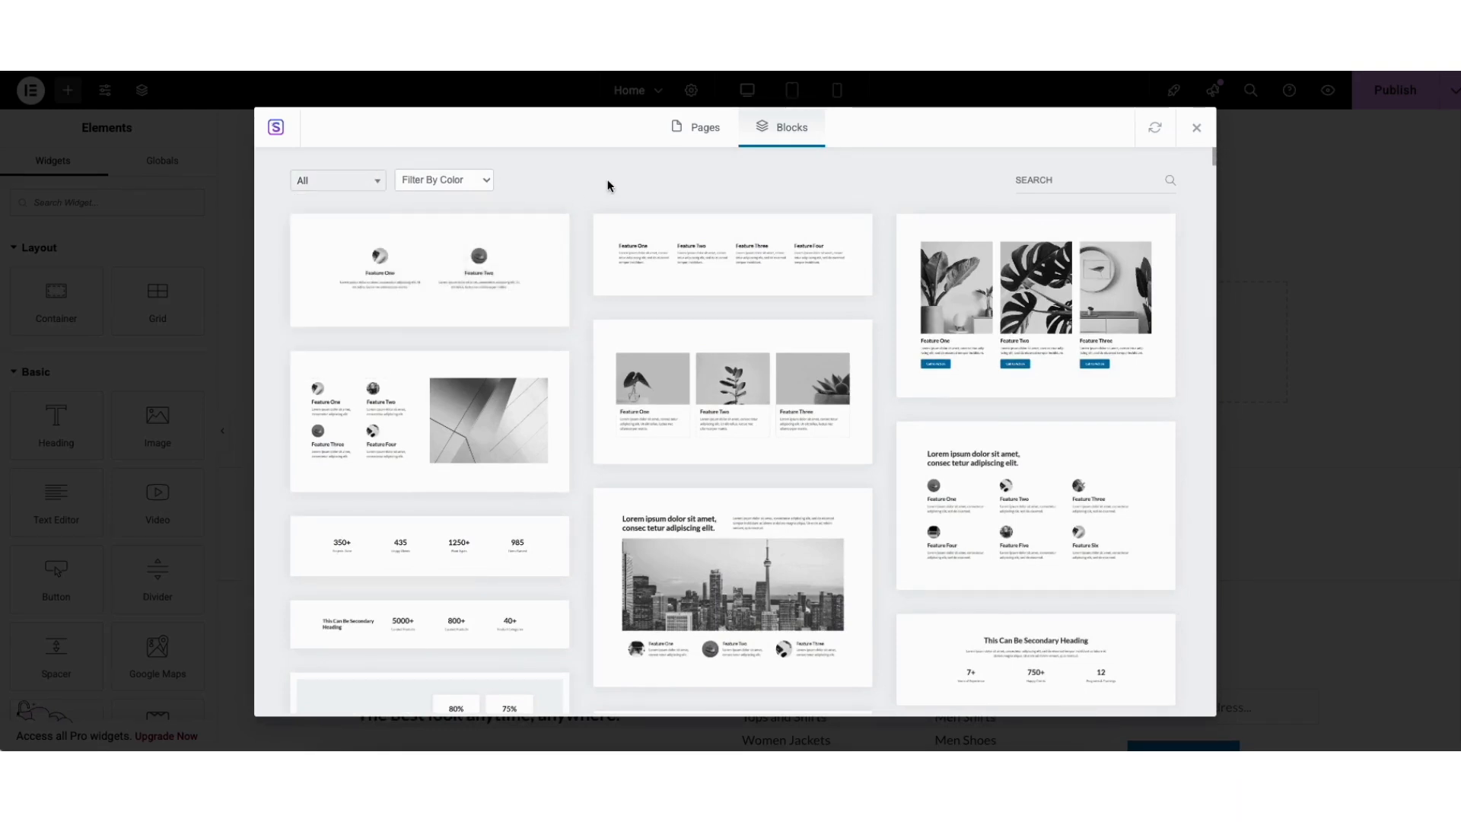
click(698, 393)
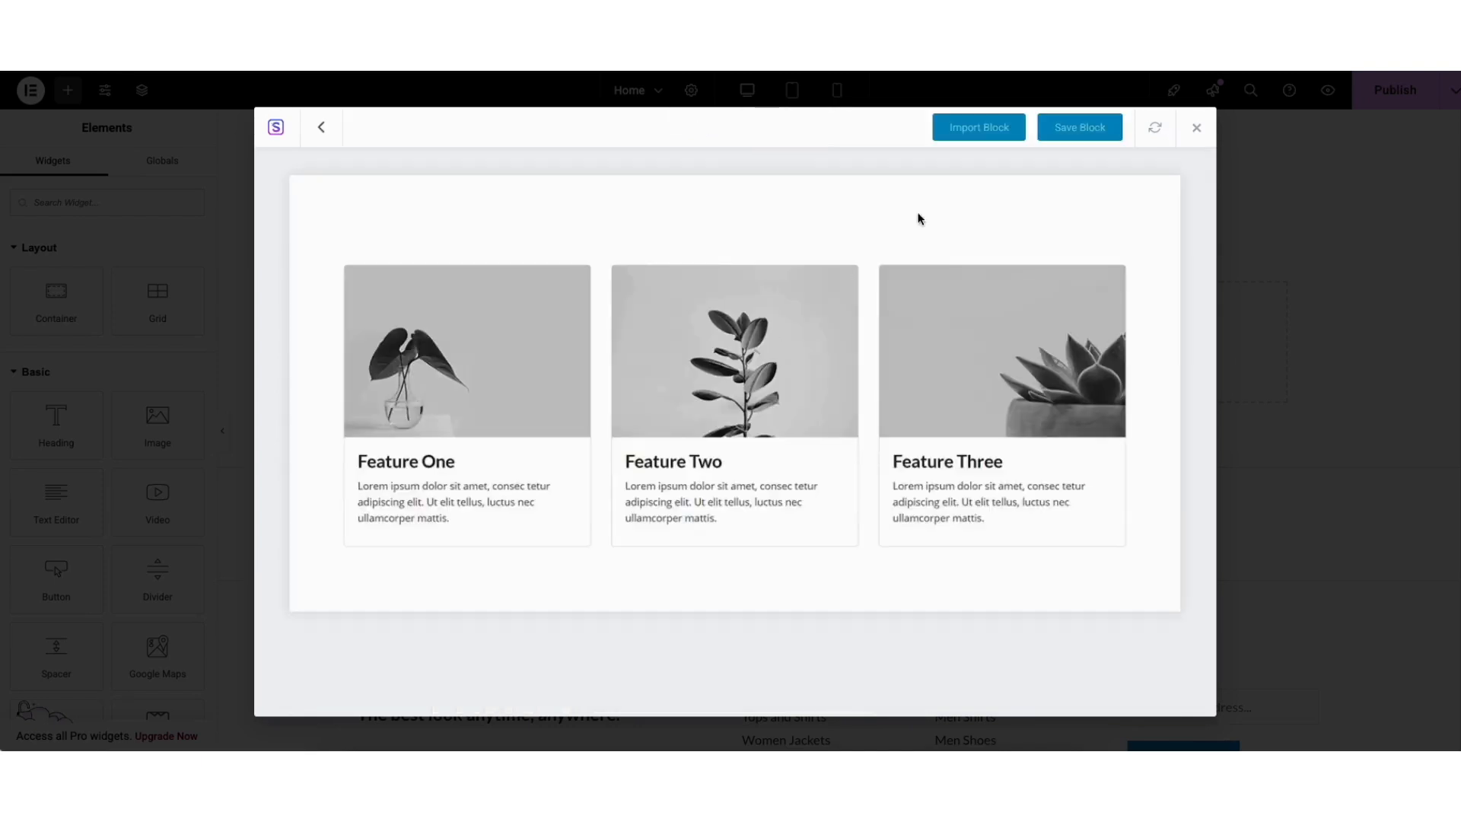
click(961, 131)
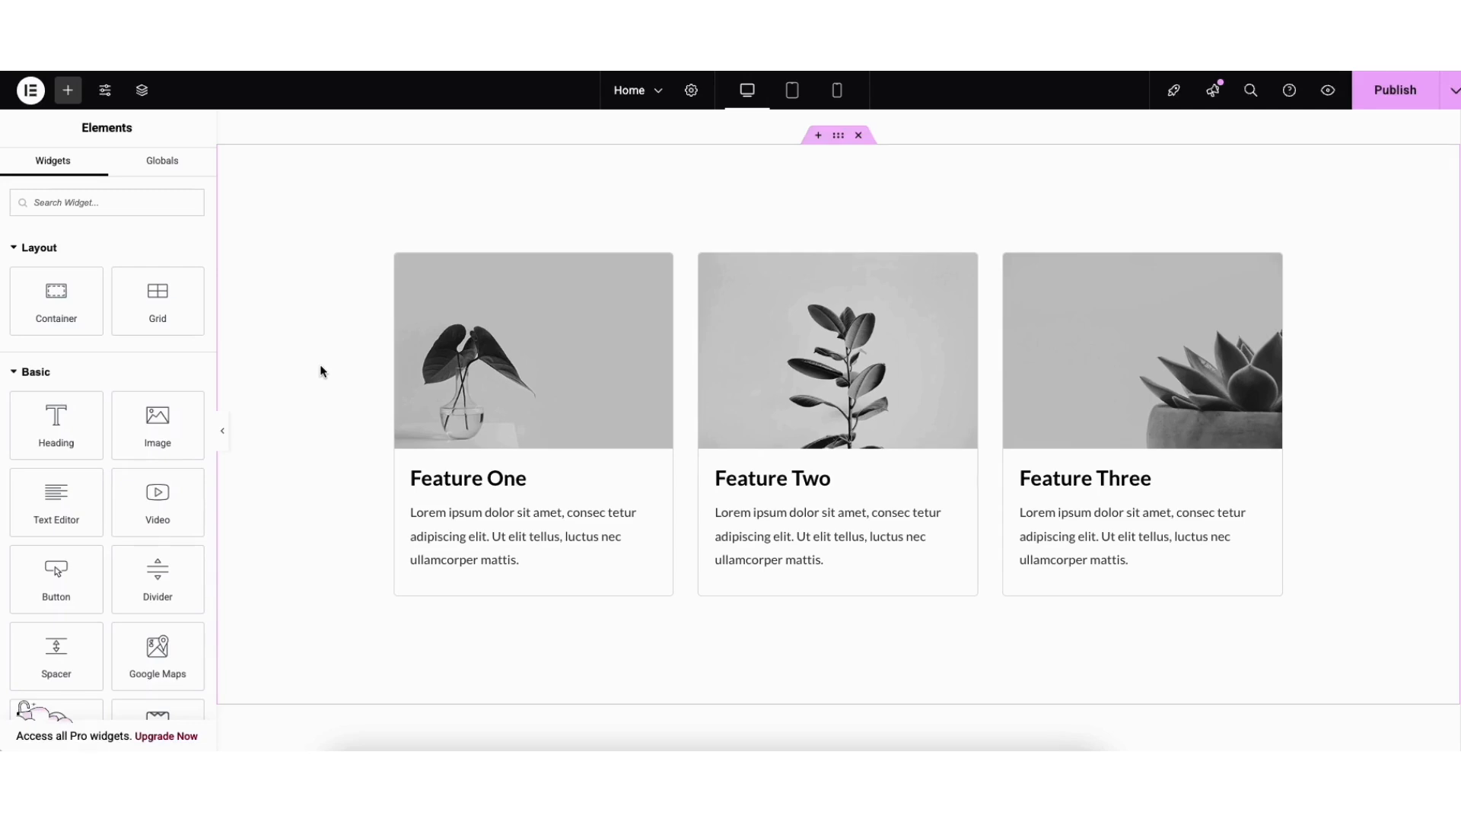
Save the Home page as a draft and preview it on the live site.
click(1454, 93)
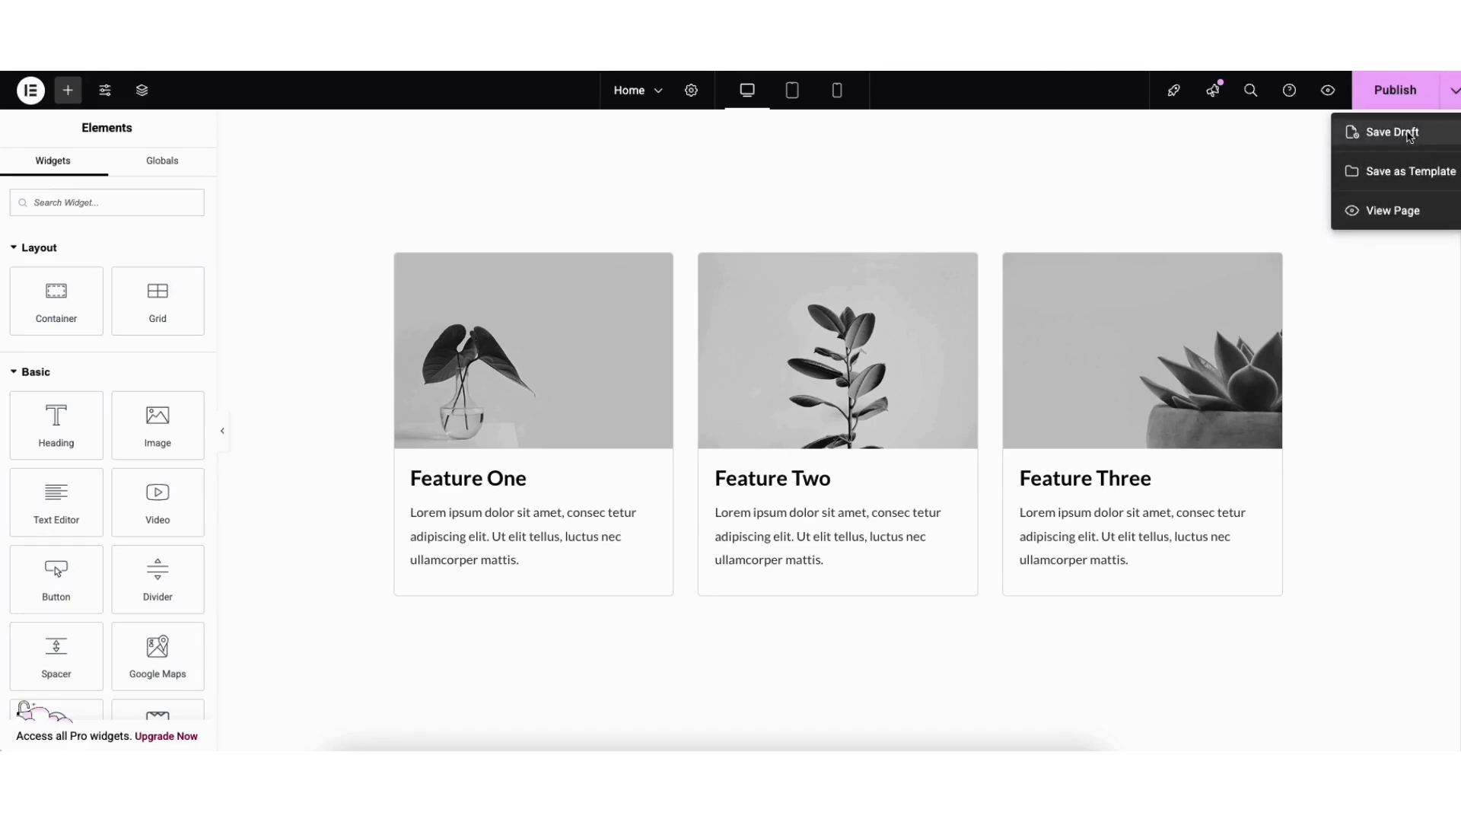
click(1408, 134)
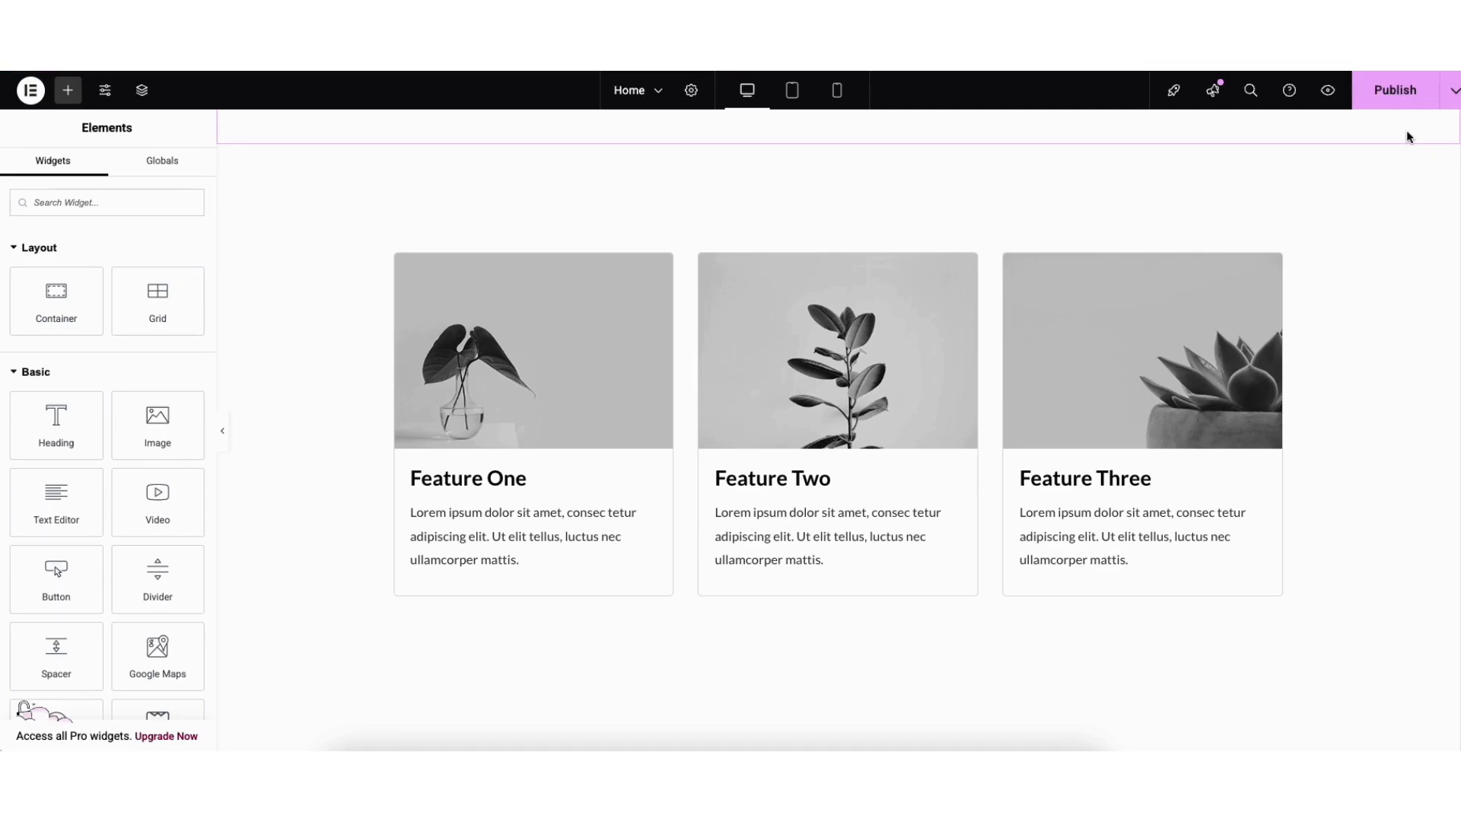
click(1327, 91)
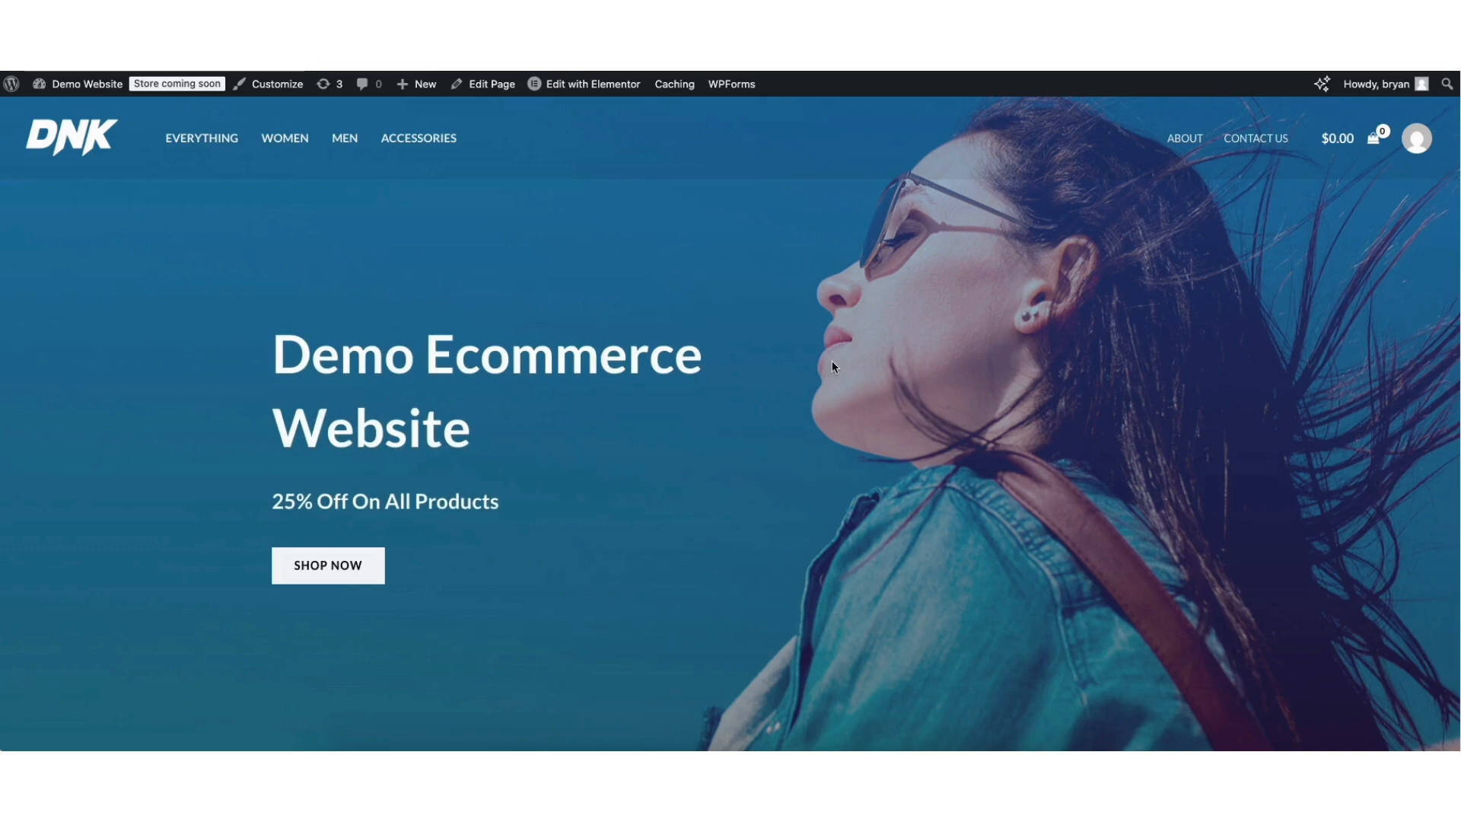
Visit the Contact Us page, then return to the admin Dashboard.
click(1246, 141)
scroll(1434, 320, down, 10)
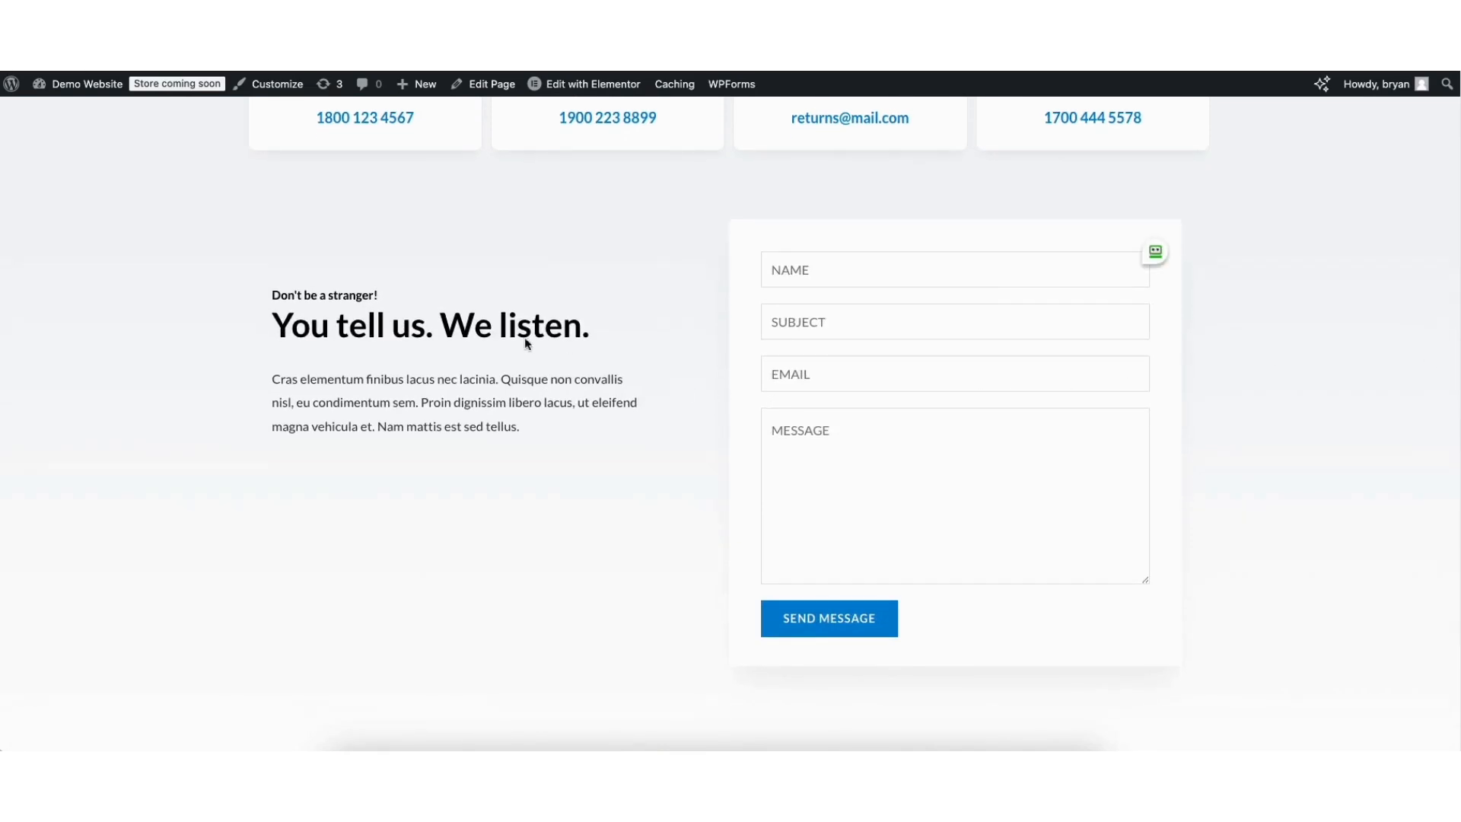
mouse_move(76, 96)
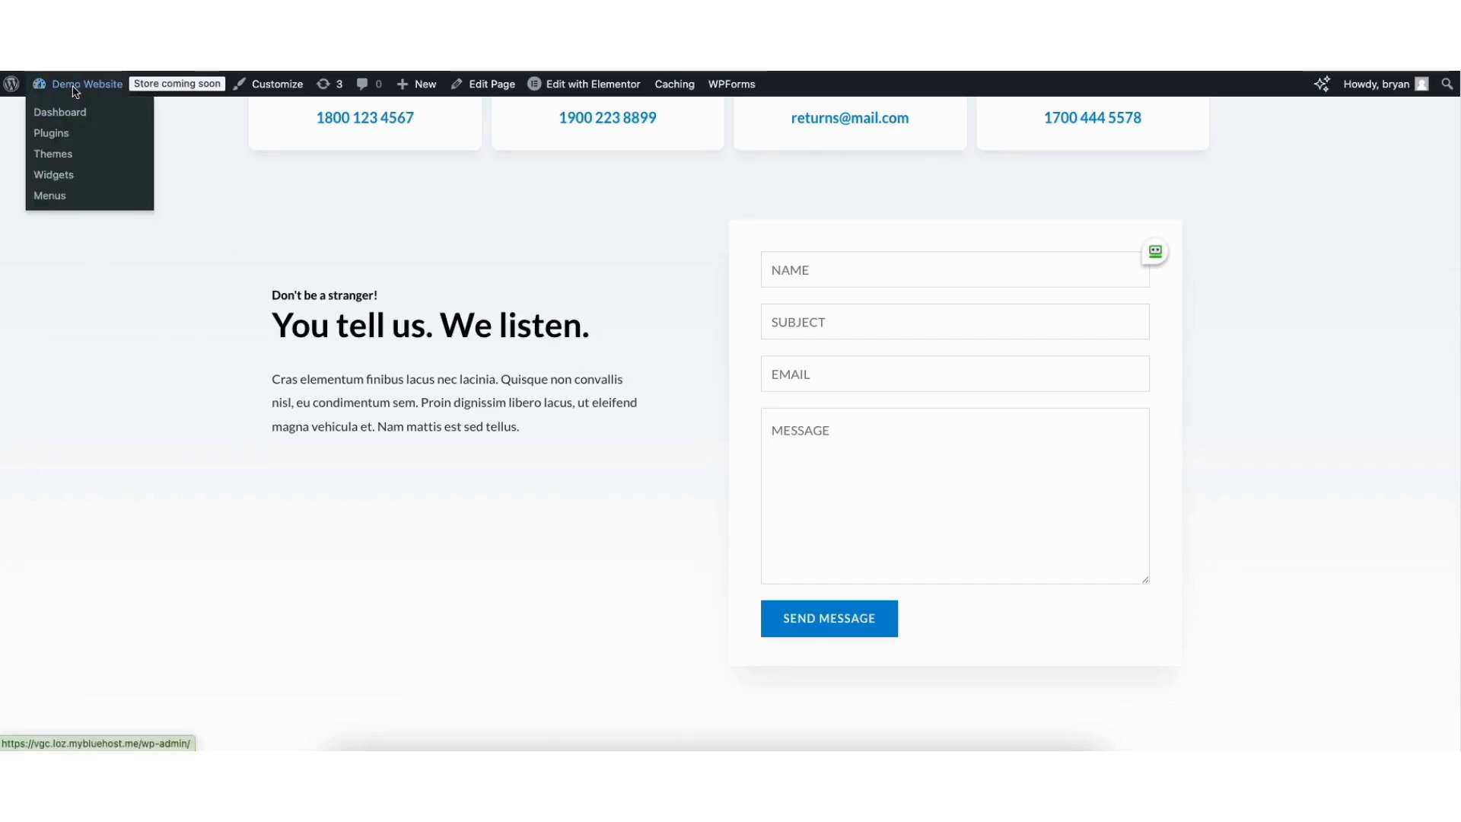
click(69, 116)
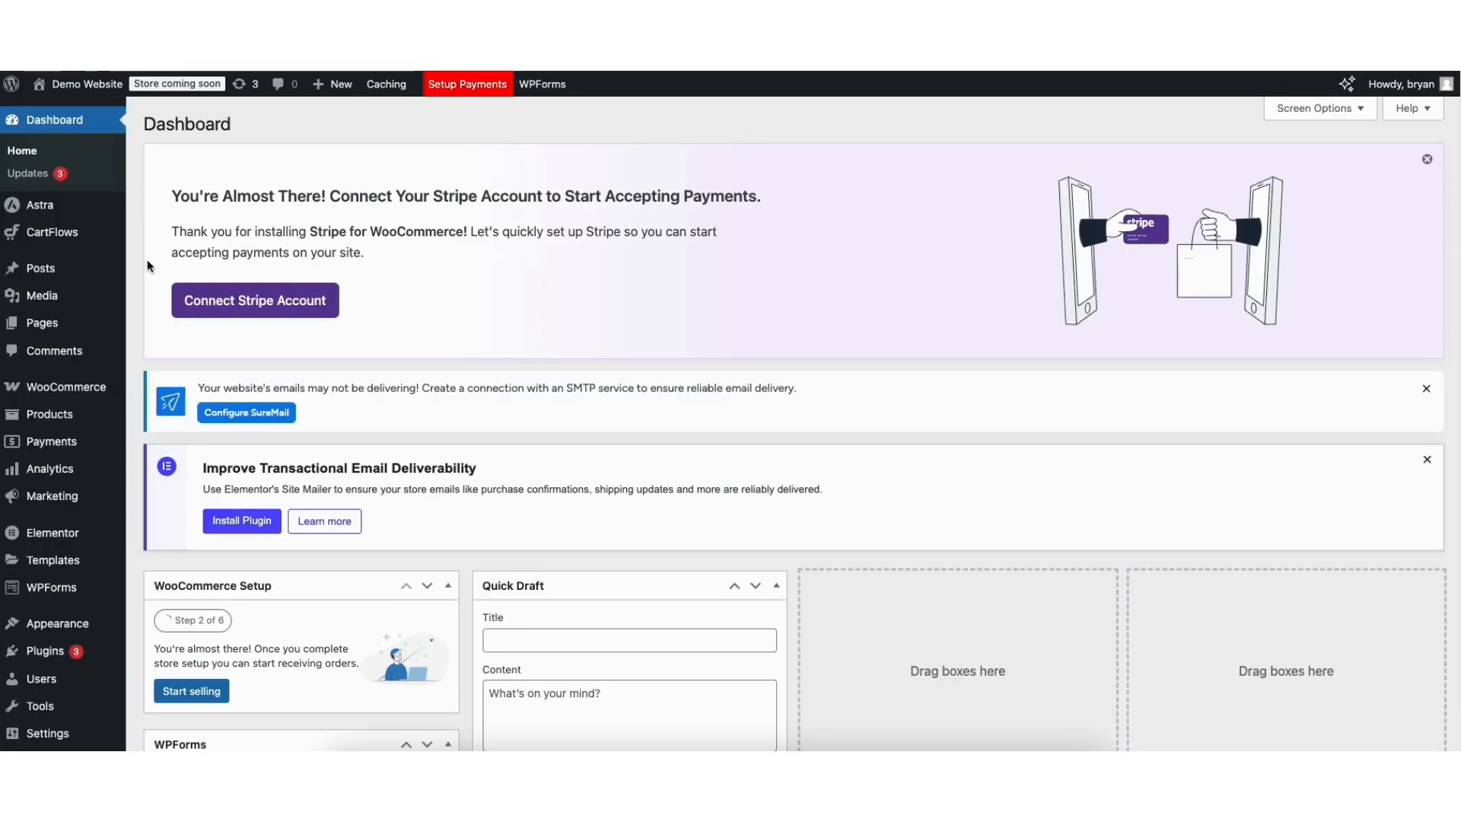
Open the Contact Us form in the builder from the WPForms forms list.
mouse_move(45, 592)
click(46, 592)
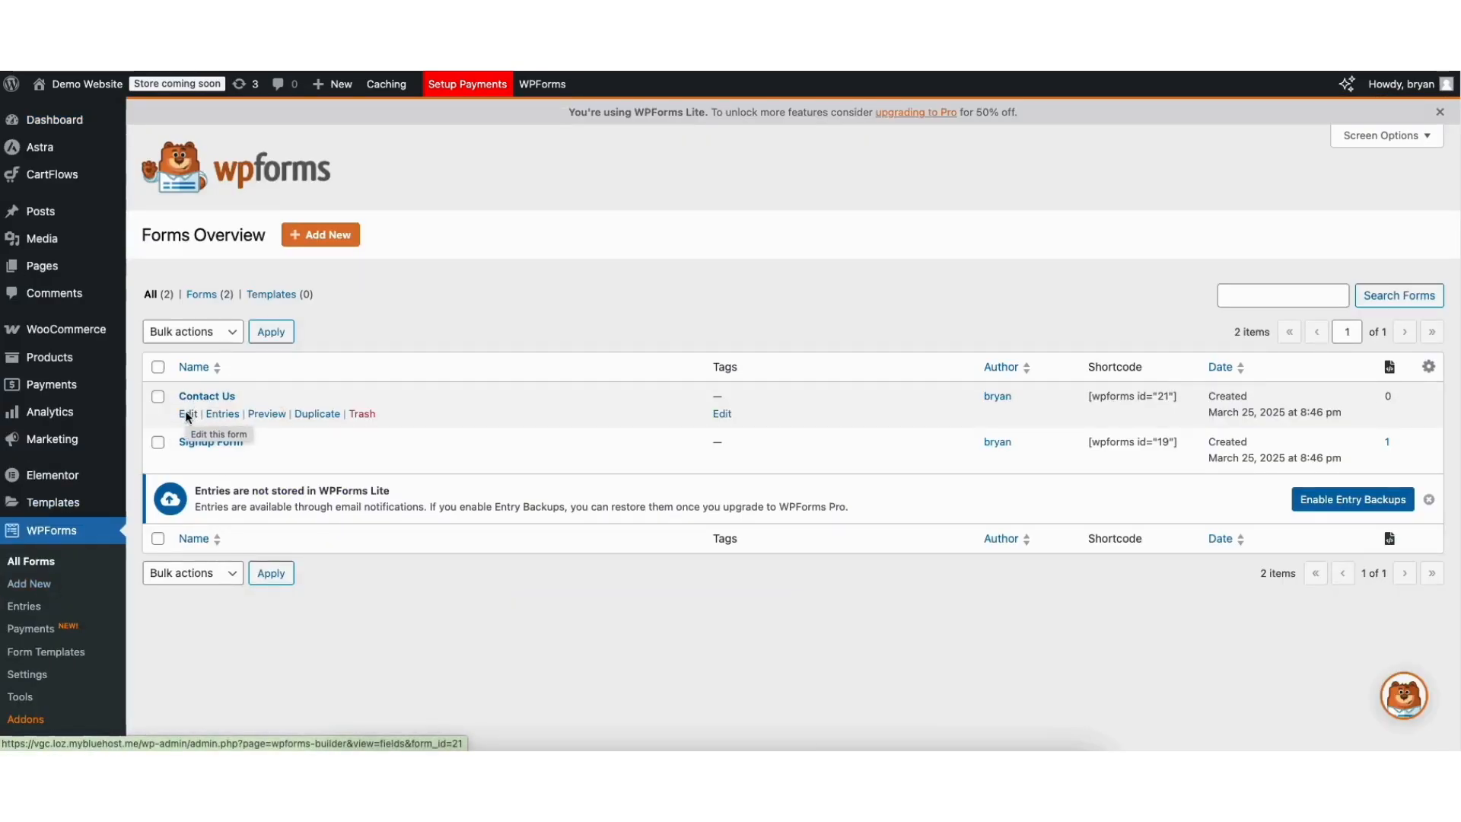
click(187, 414)
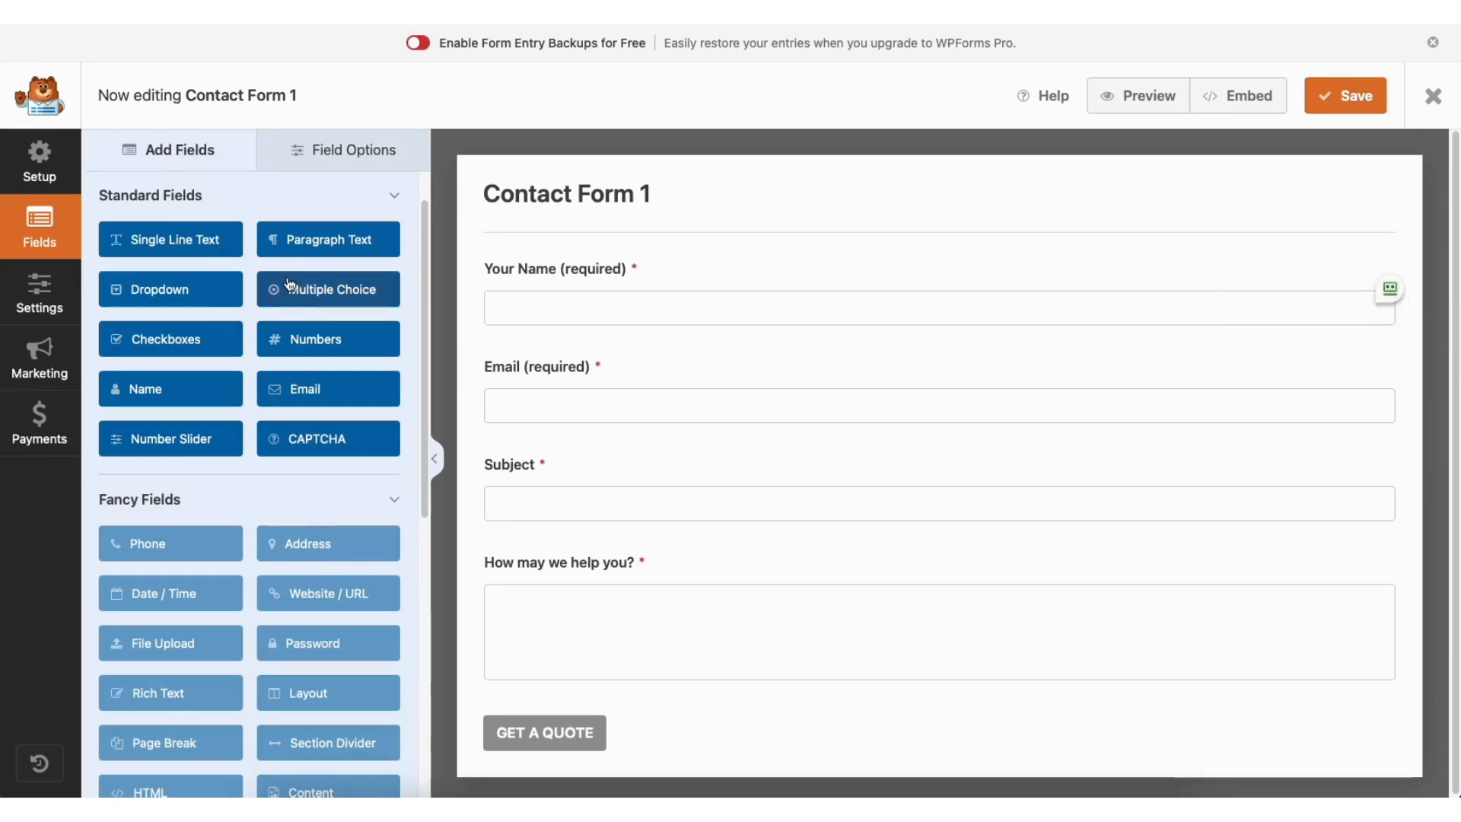
Add a Single Line Text field under Your Name, keeping Your Name required.
mouse_move(546, 275)
mouse_down()
mouse_move(532, 283)
mouse_move(548, 382)
mouse_move(538, 271)
mouse_up()
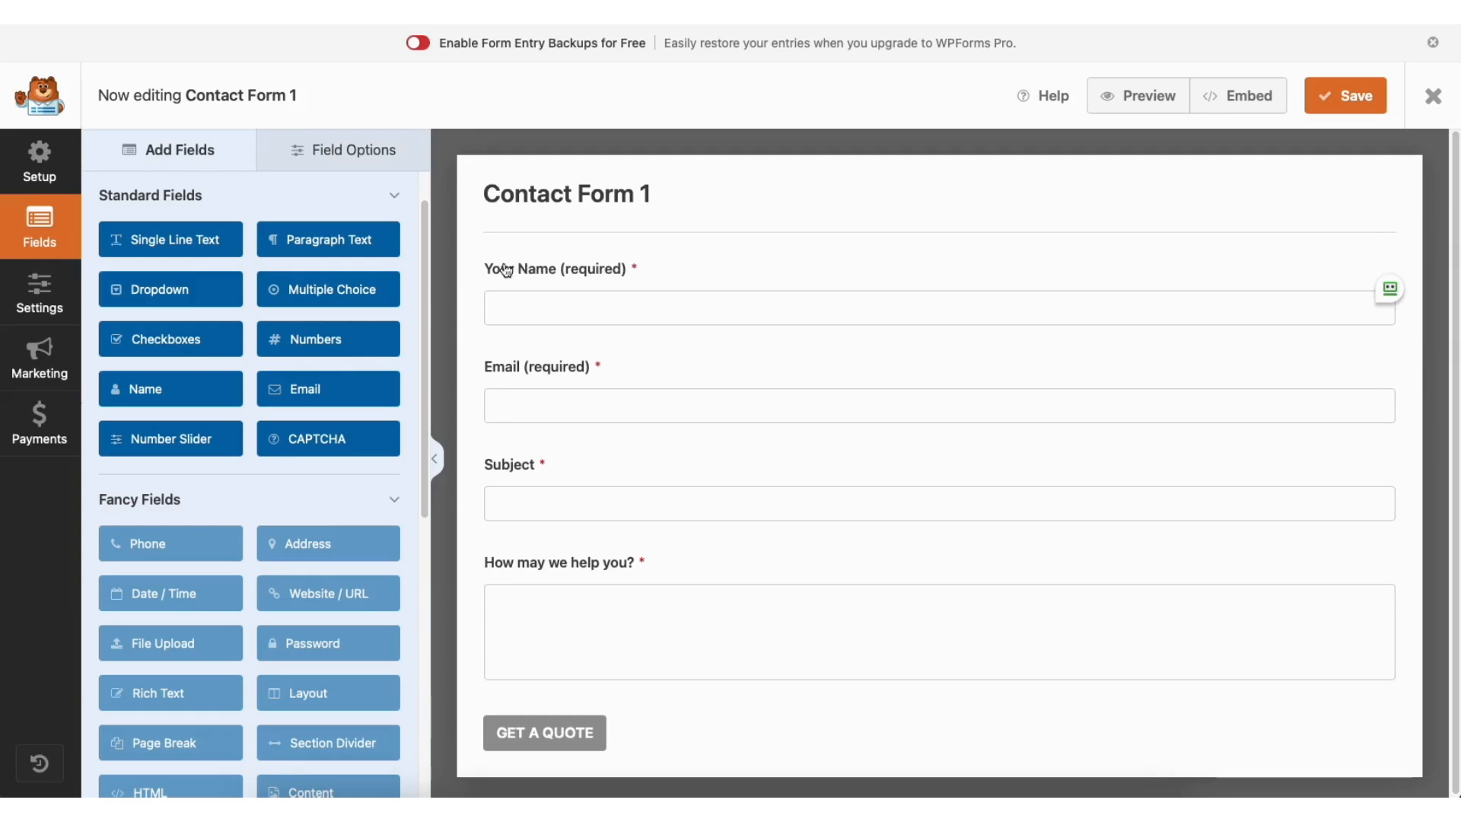
drag(190, 242, 570, 362)
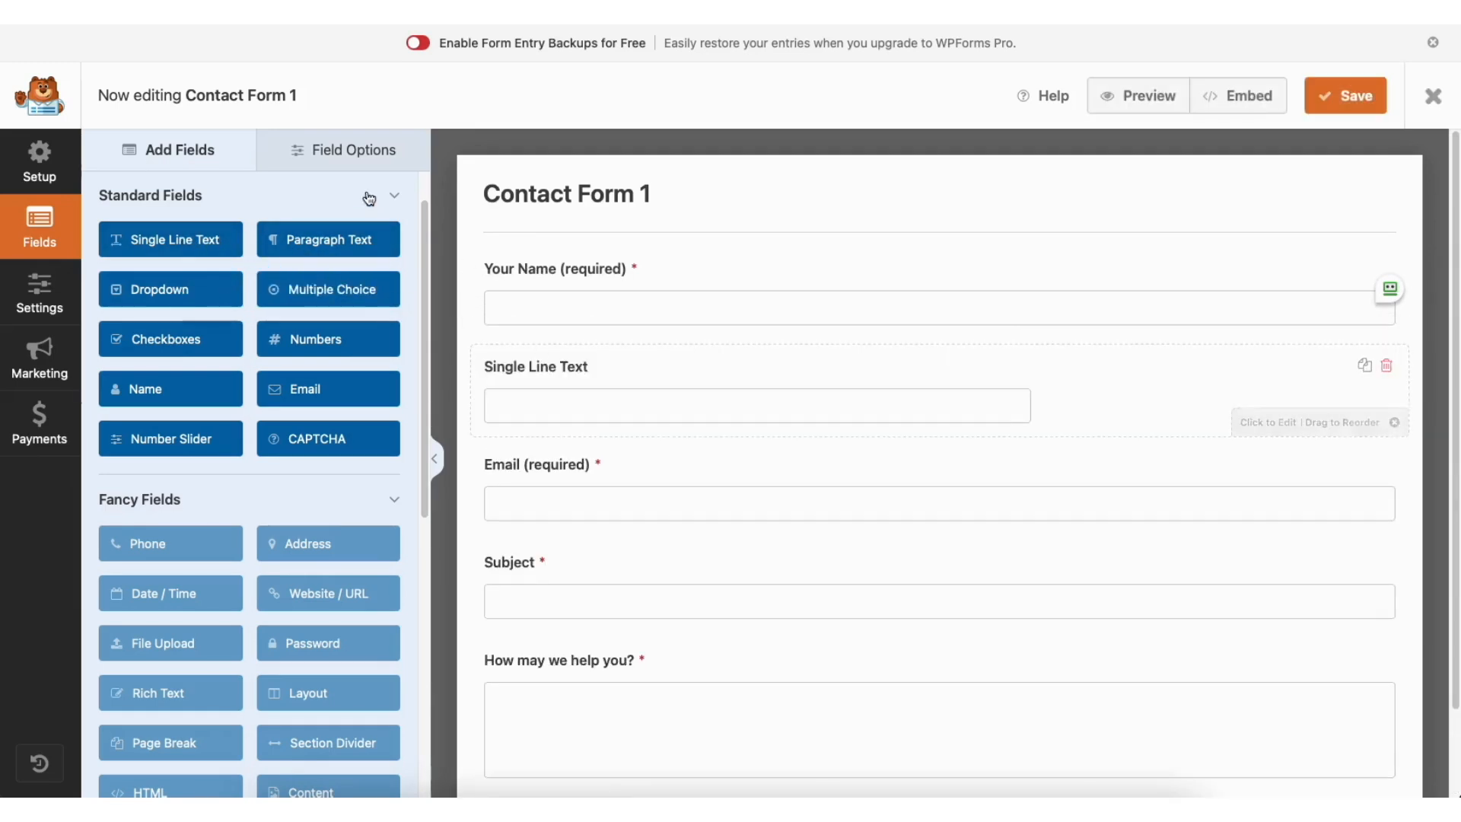
click(335, 146)
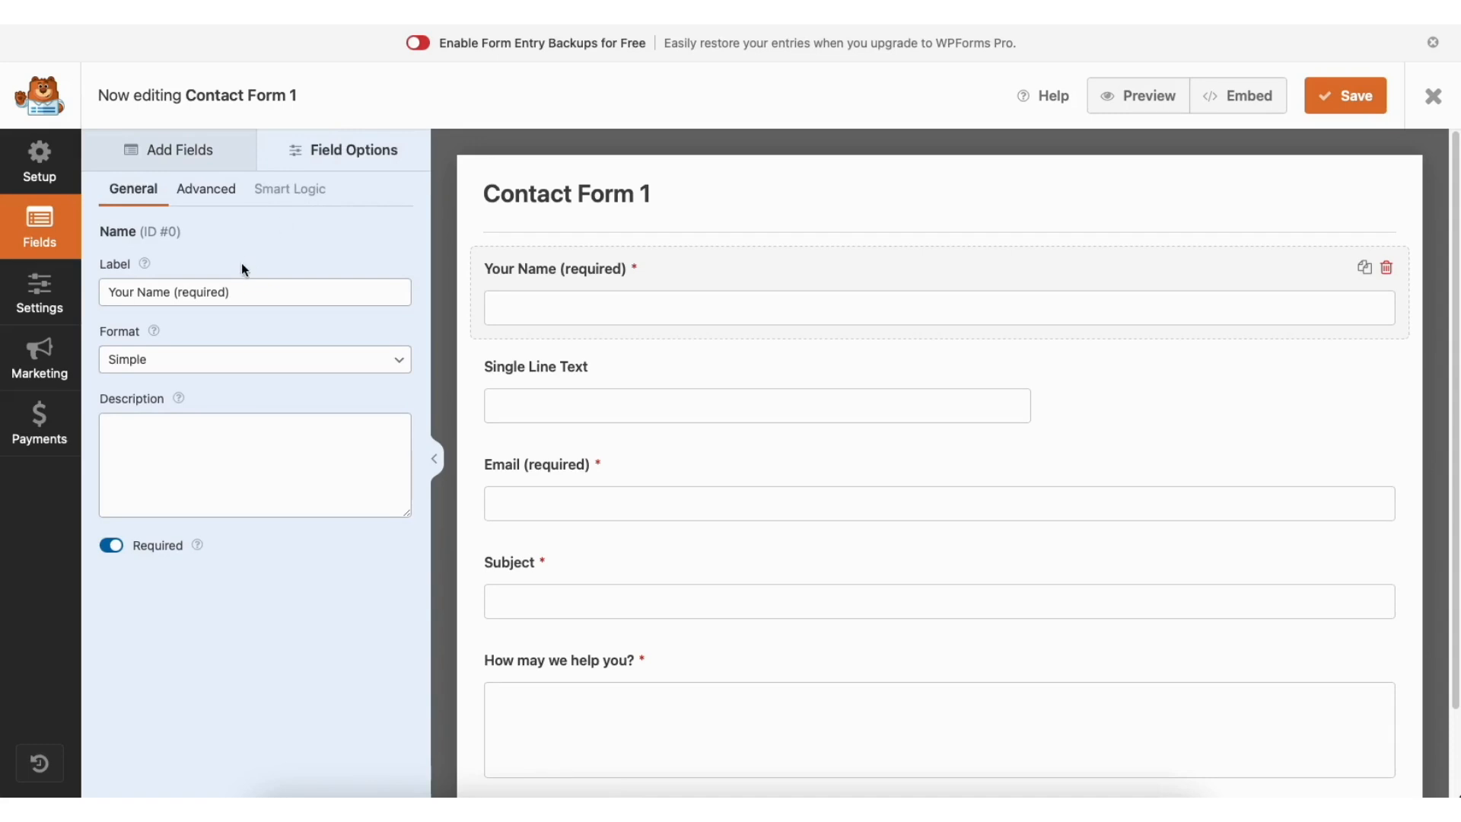
click(225, 291)
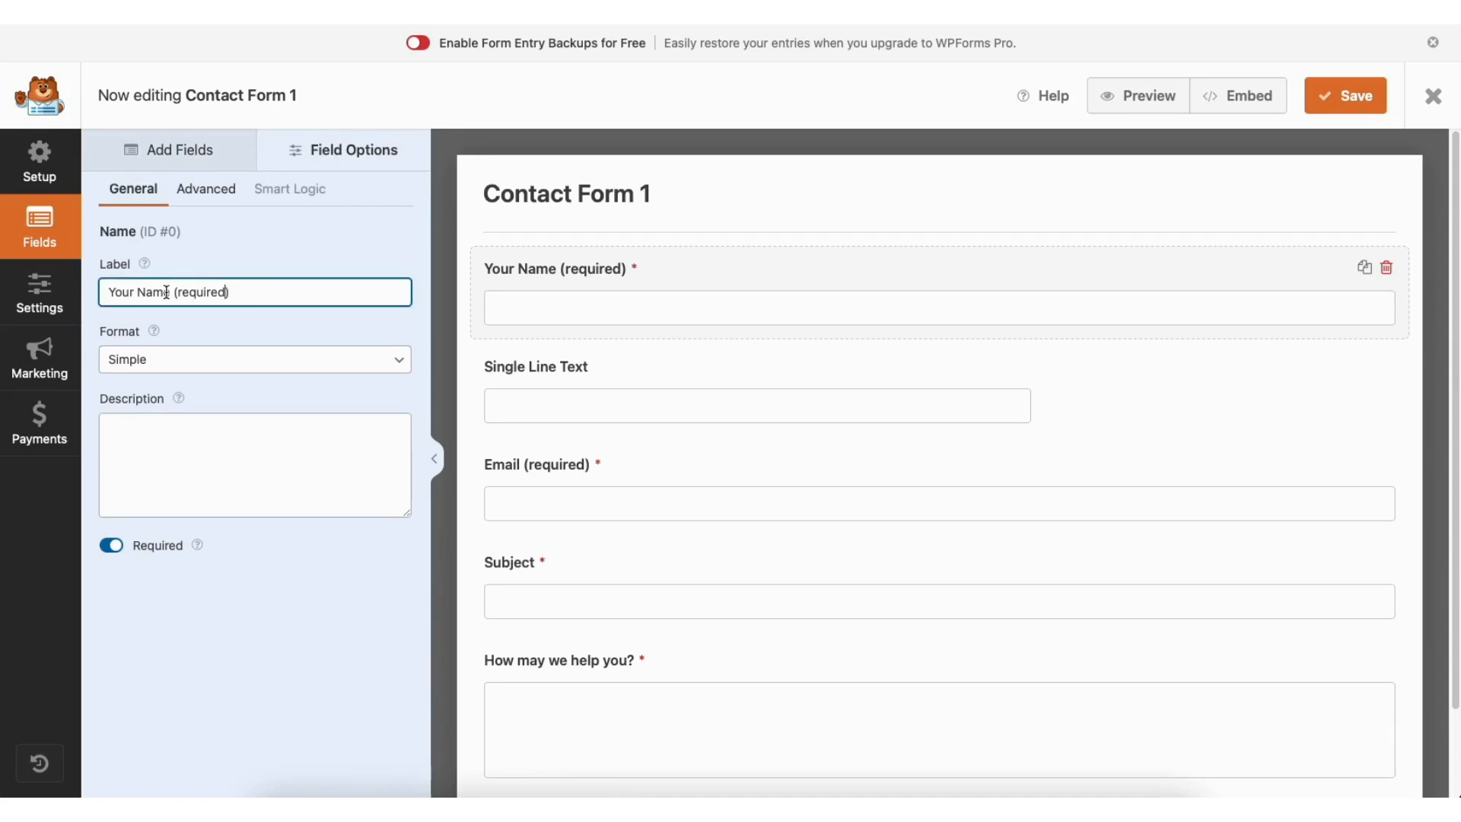
click(112, 545)
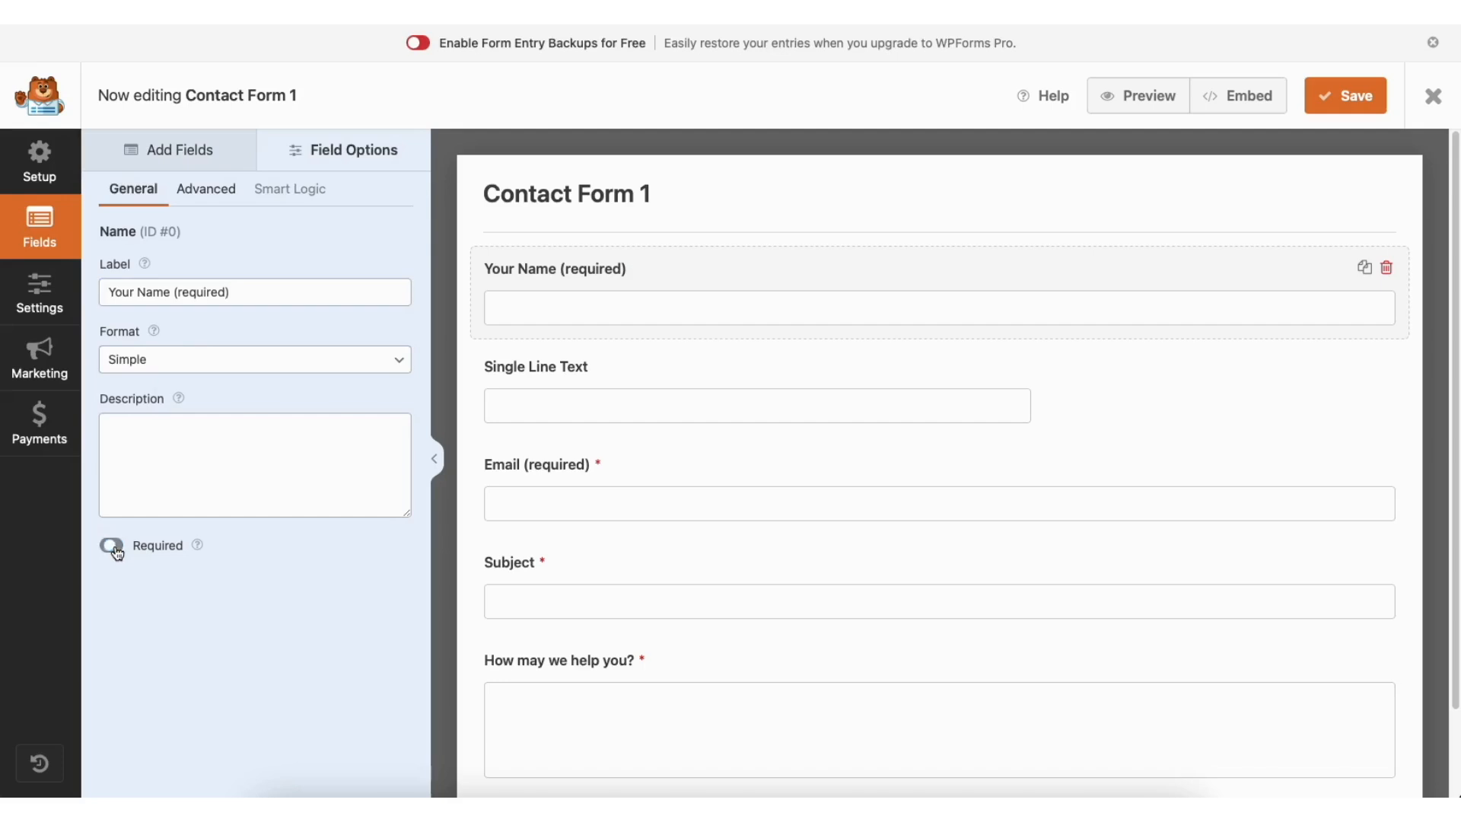
click(114, 546)
Keep the Your Name field size at Large, then view the form's General settings.
click(226, 199)
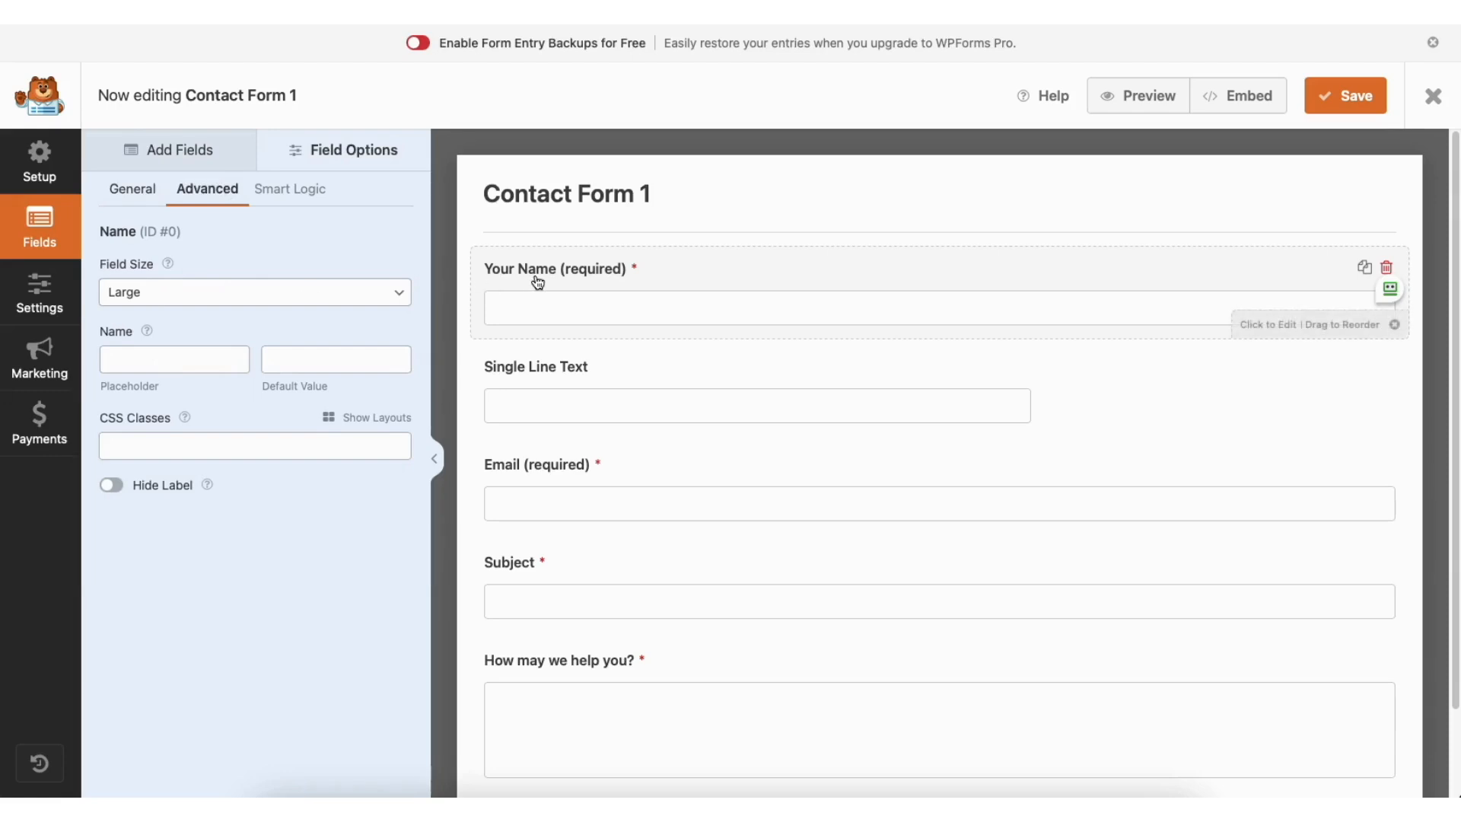
click(204, 295)
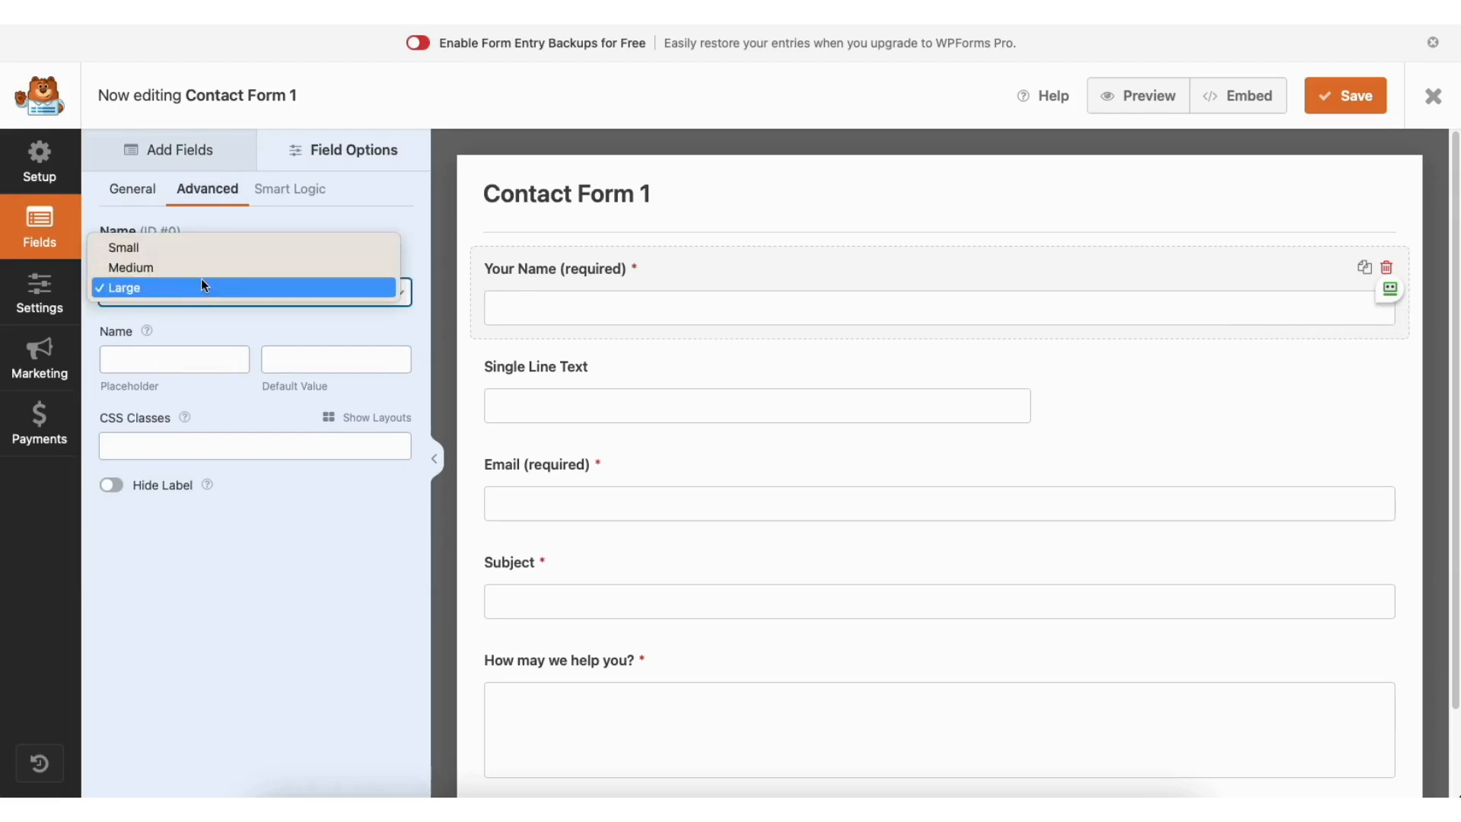
click(199, 282)
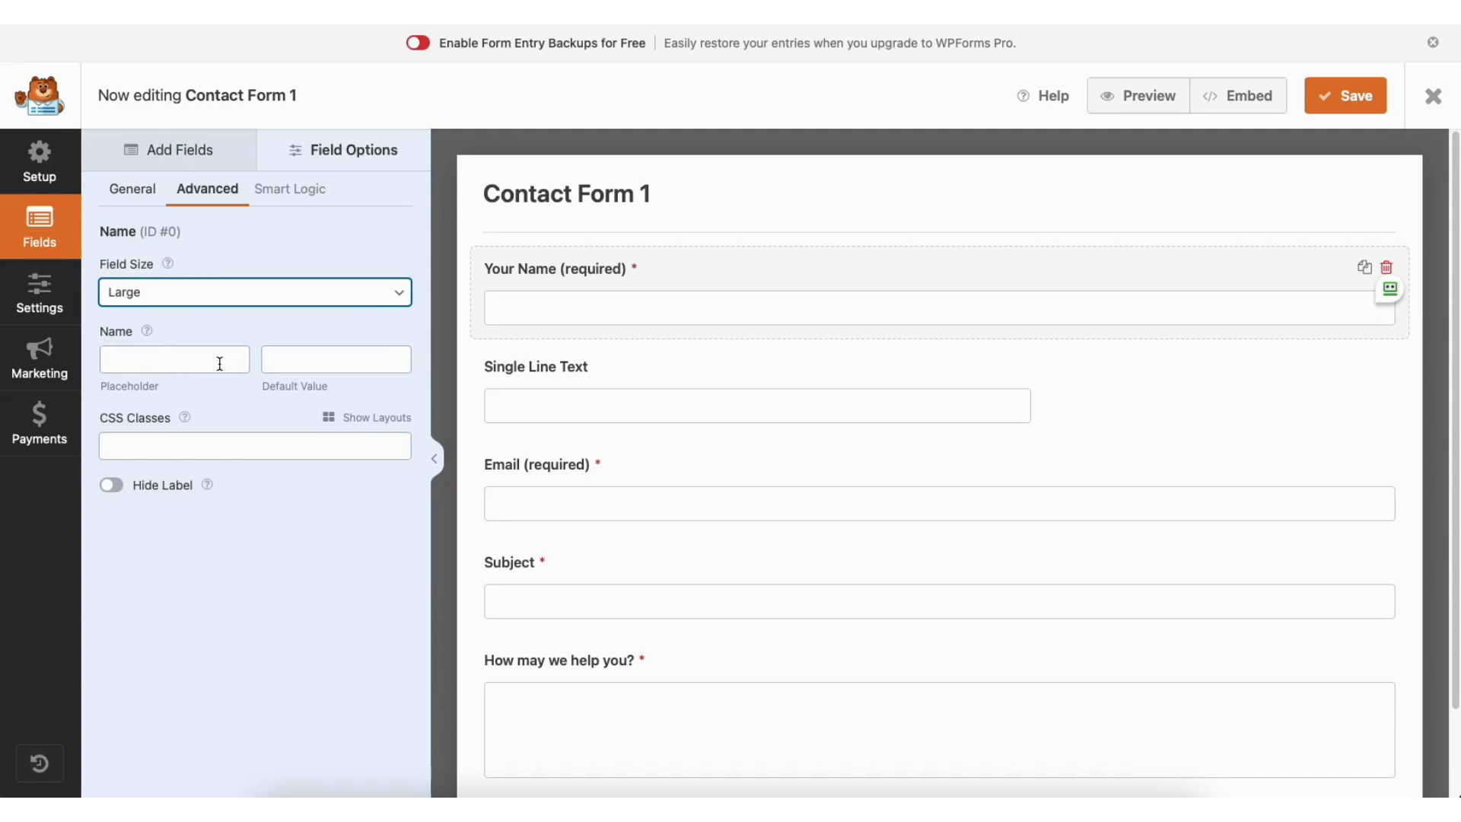
click(45, 291)
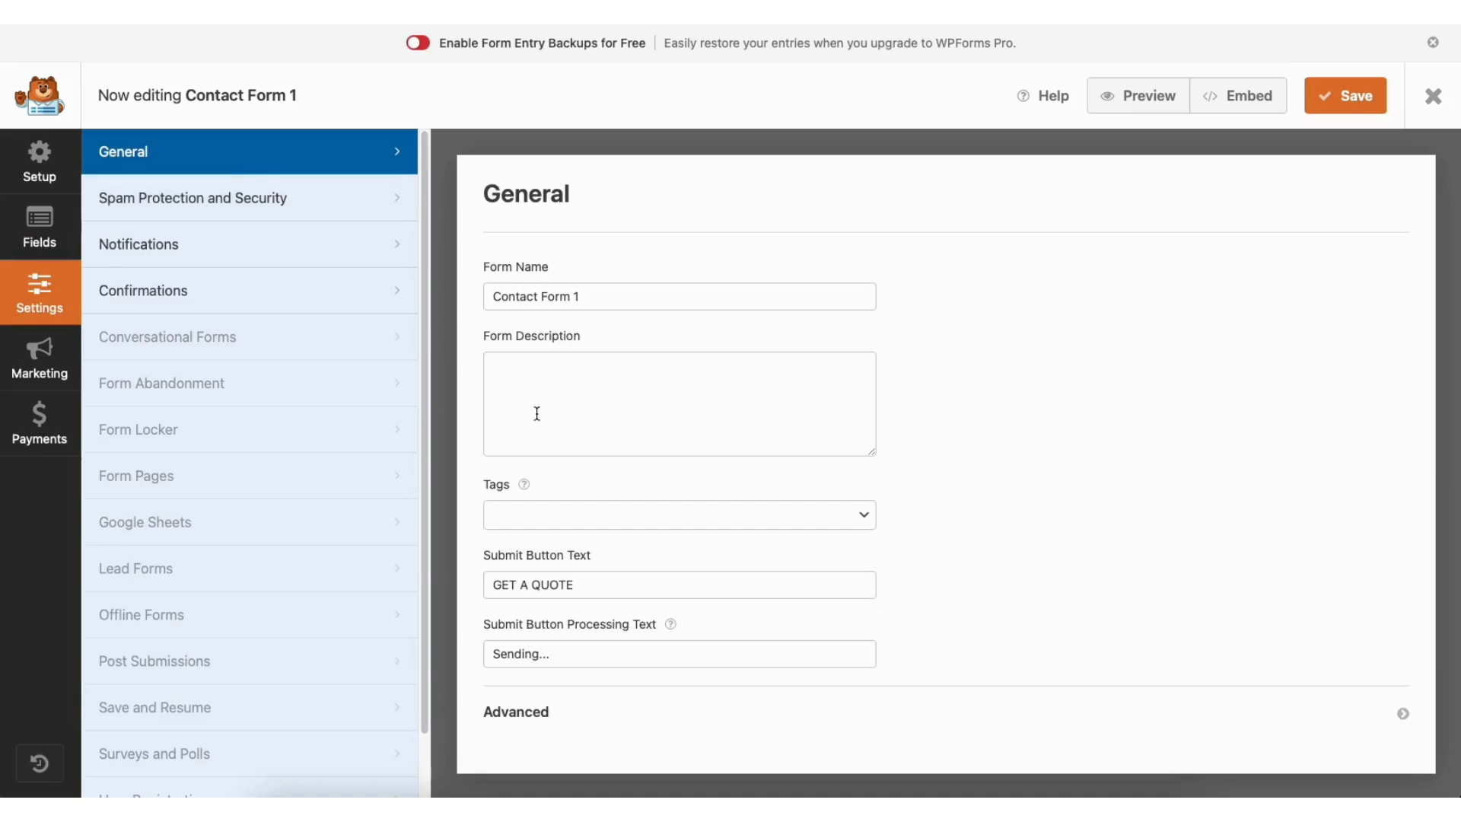
Review the form's Spam Protection and Security, Notifications and Confirmations settings without changing them.
click(305, 201)
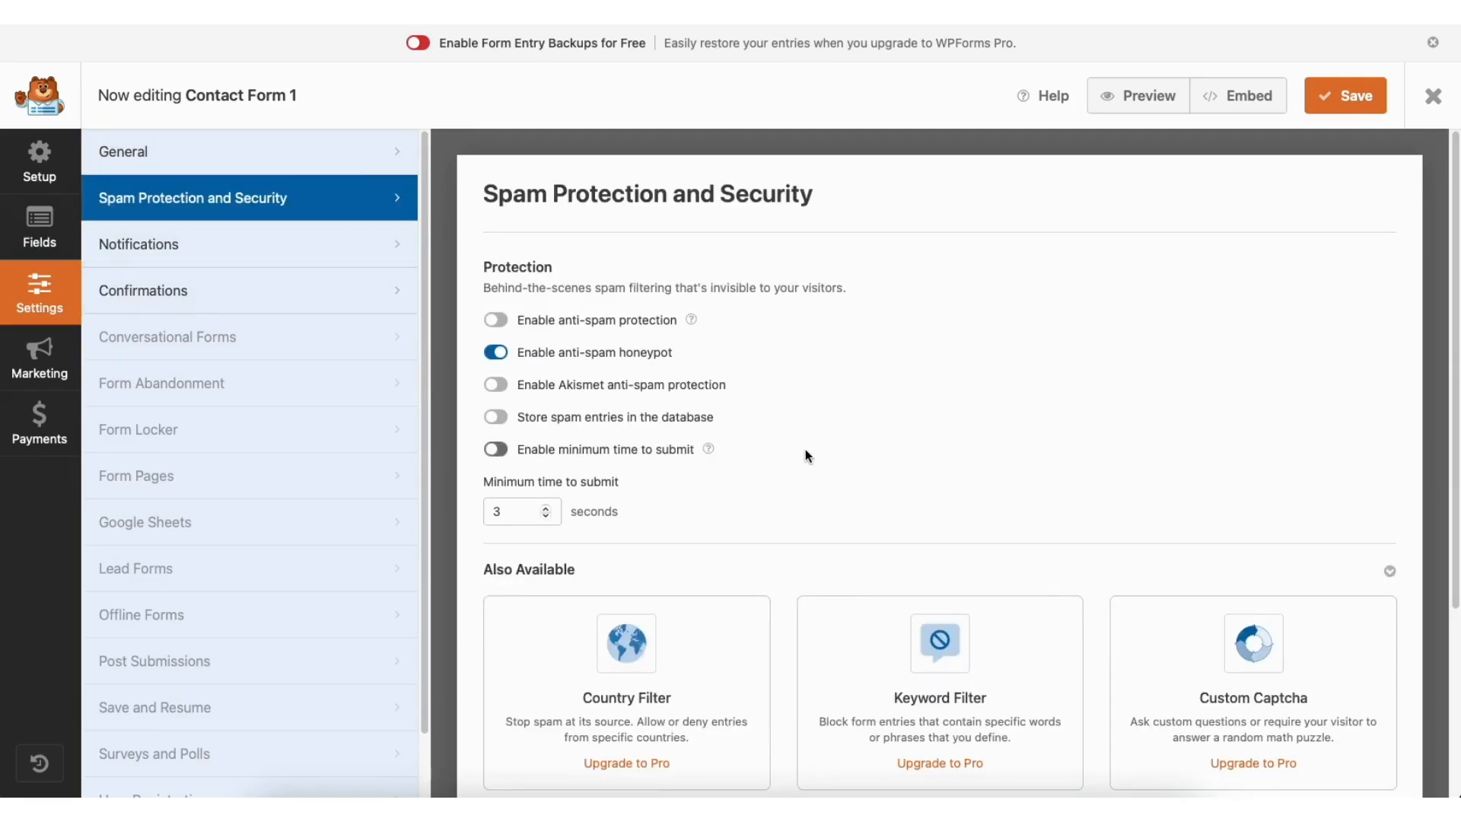
click(278, 250)
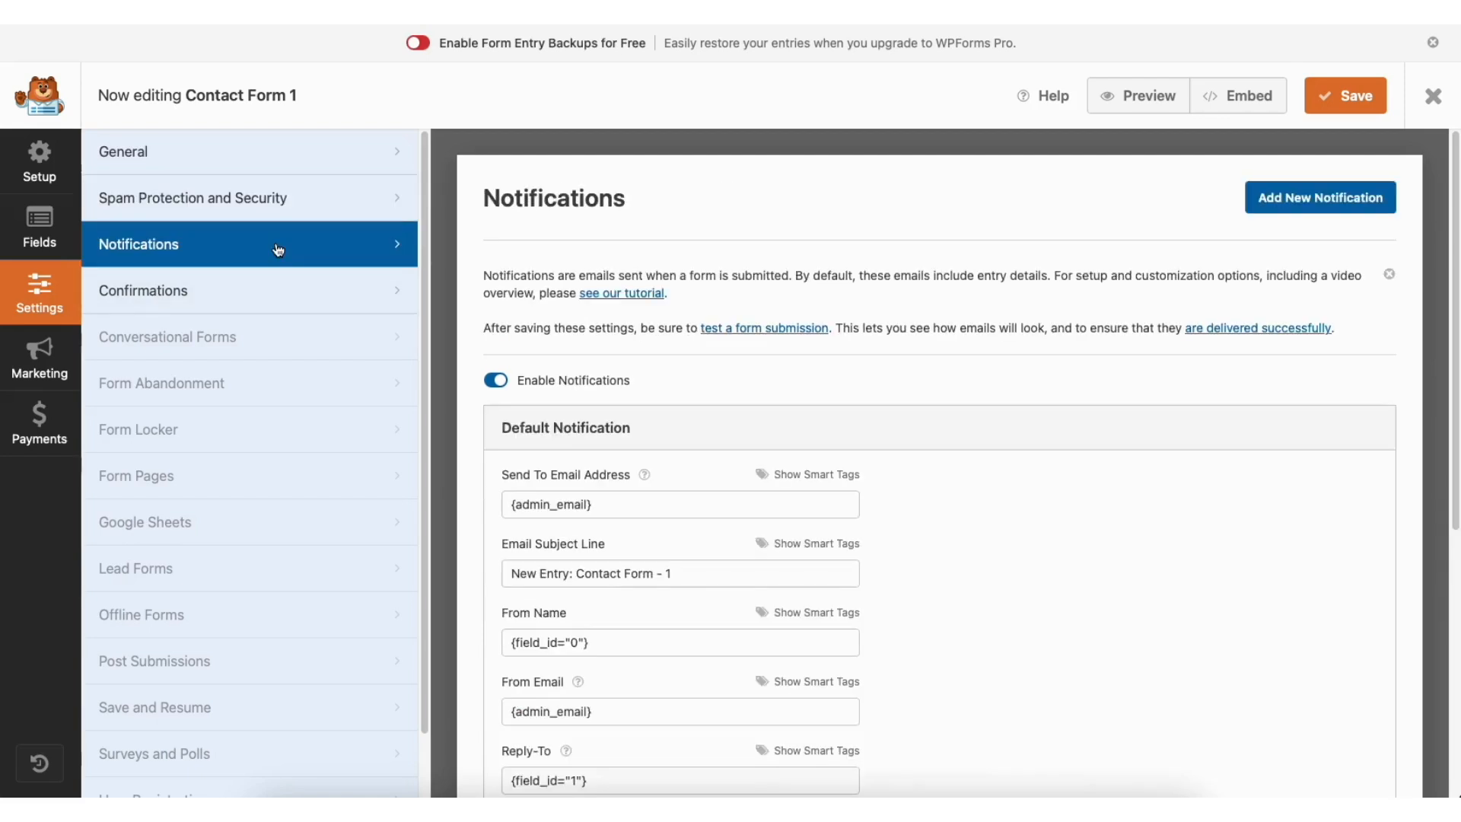
scroll(1449, 333, down, 3)
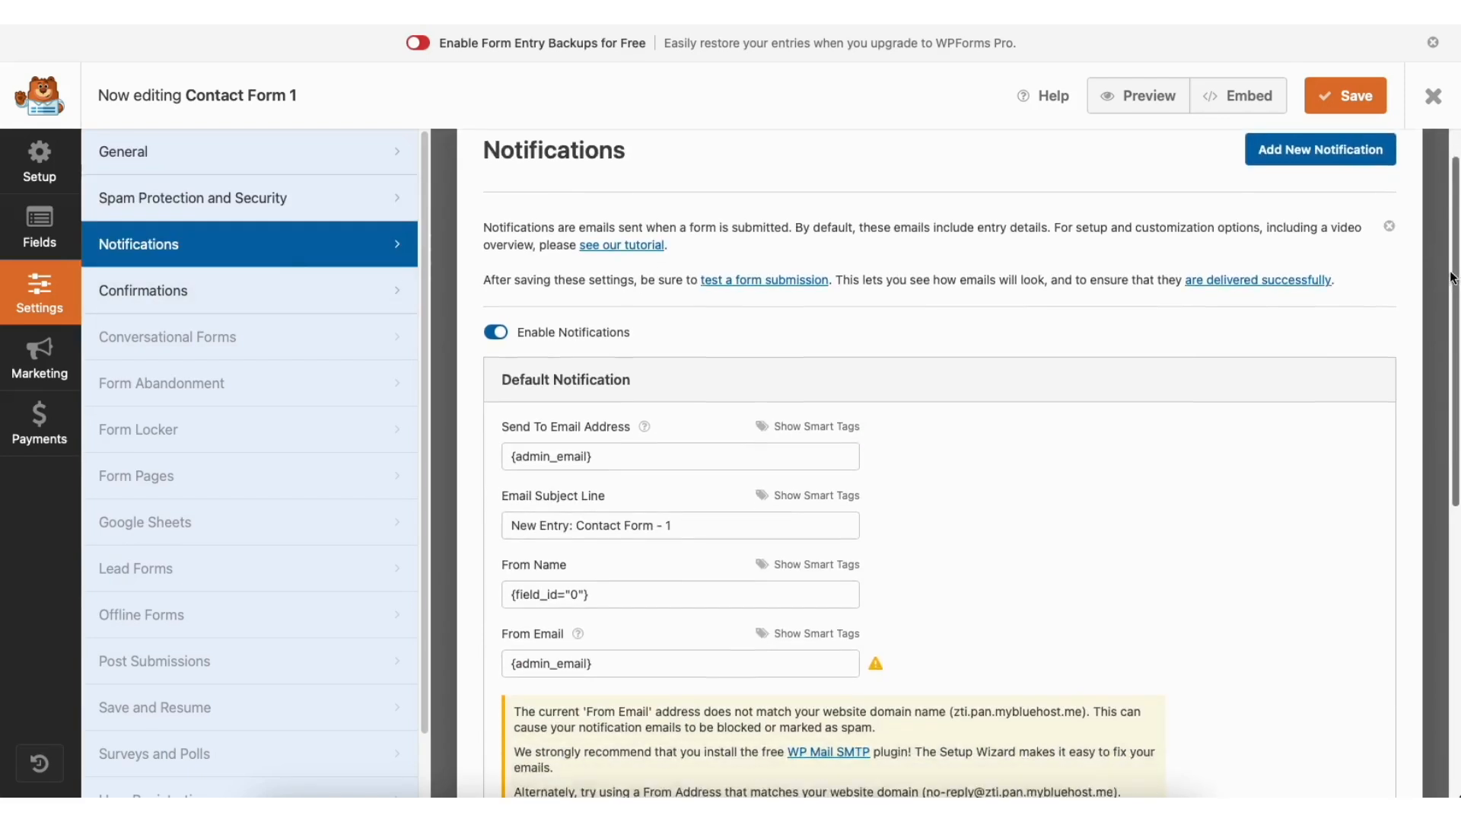
drag(1449, 333, 1453, 365)
scroll(1456, 382, down, 2)
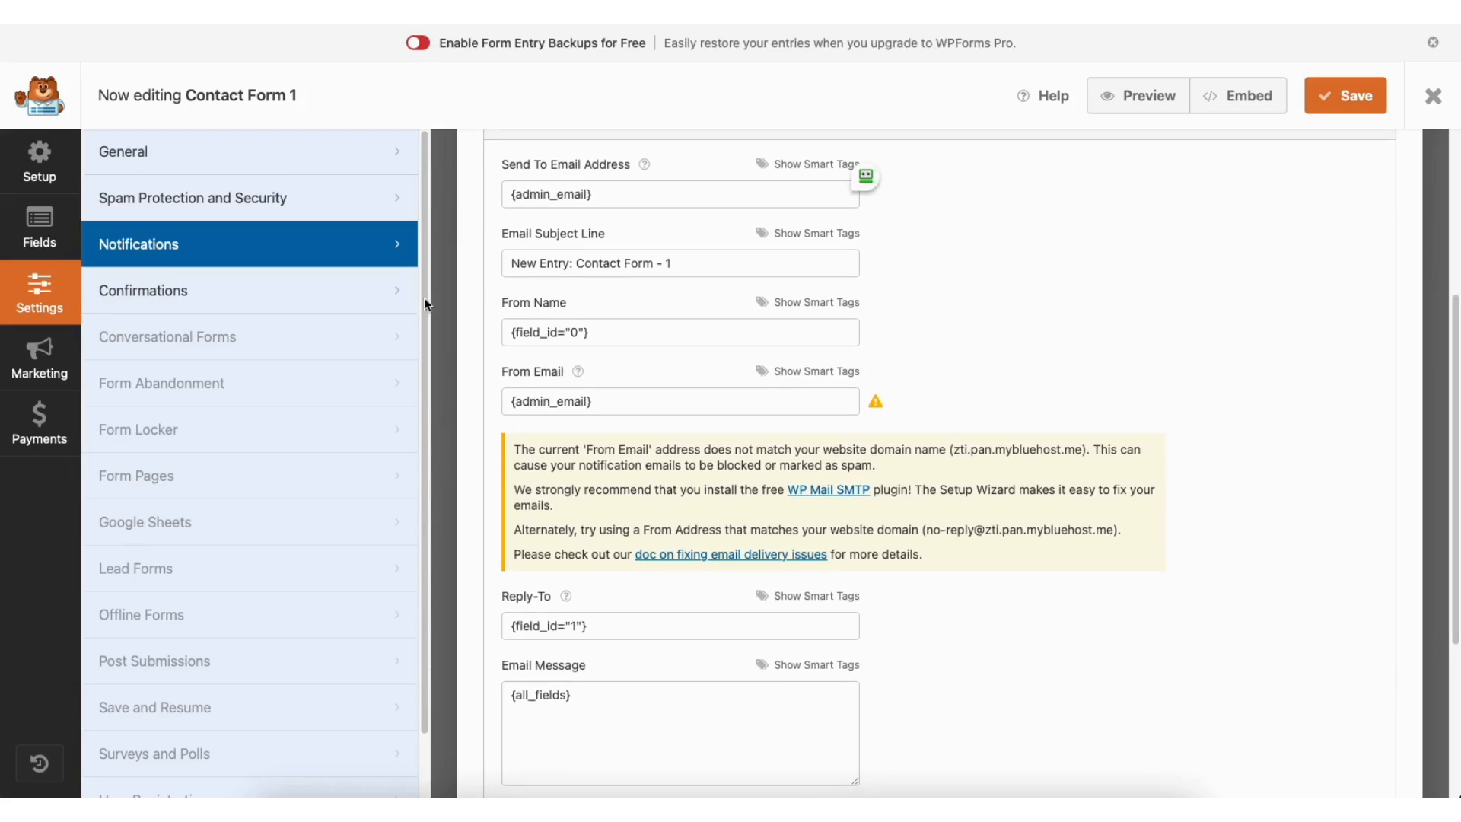
click(283, 294)
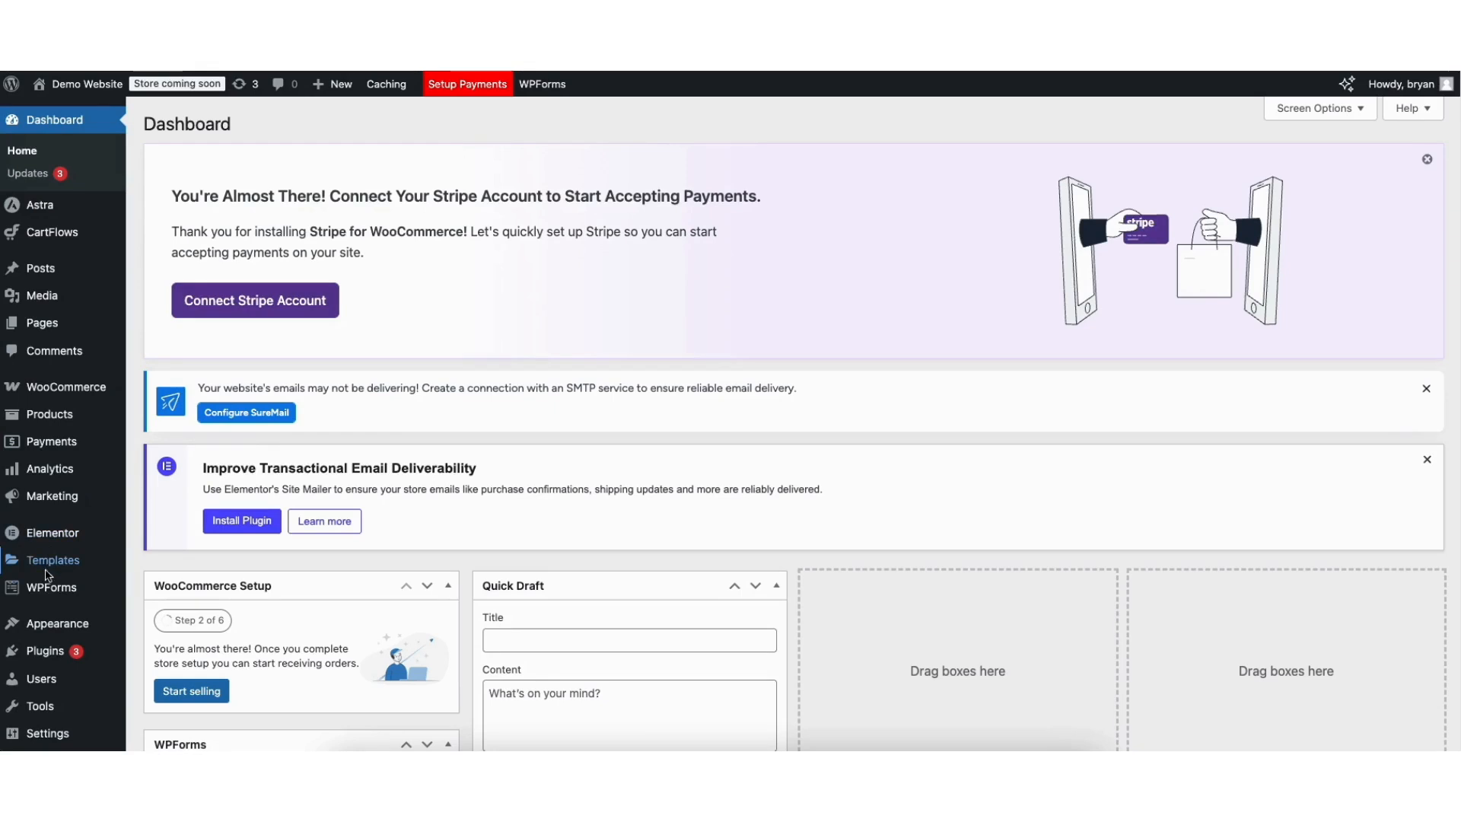
Go to the WPForms forms list and open the Signup Form for editing.
click(48, 593)
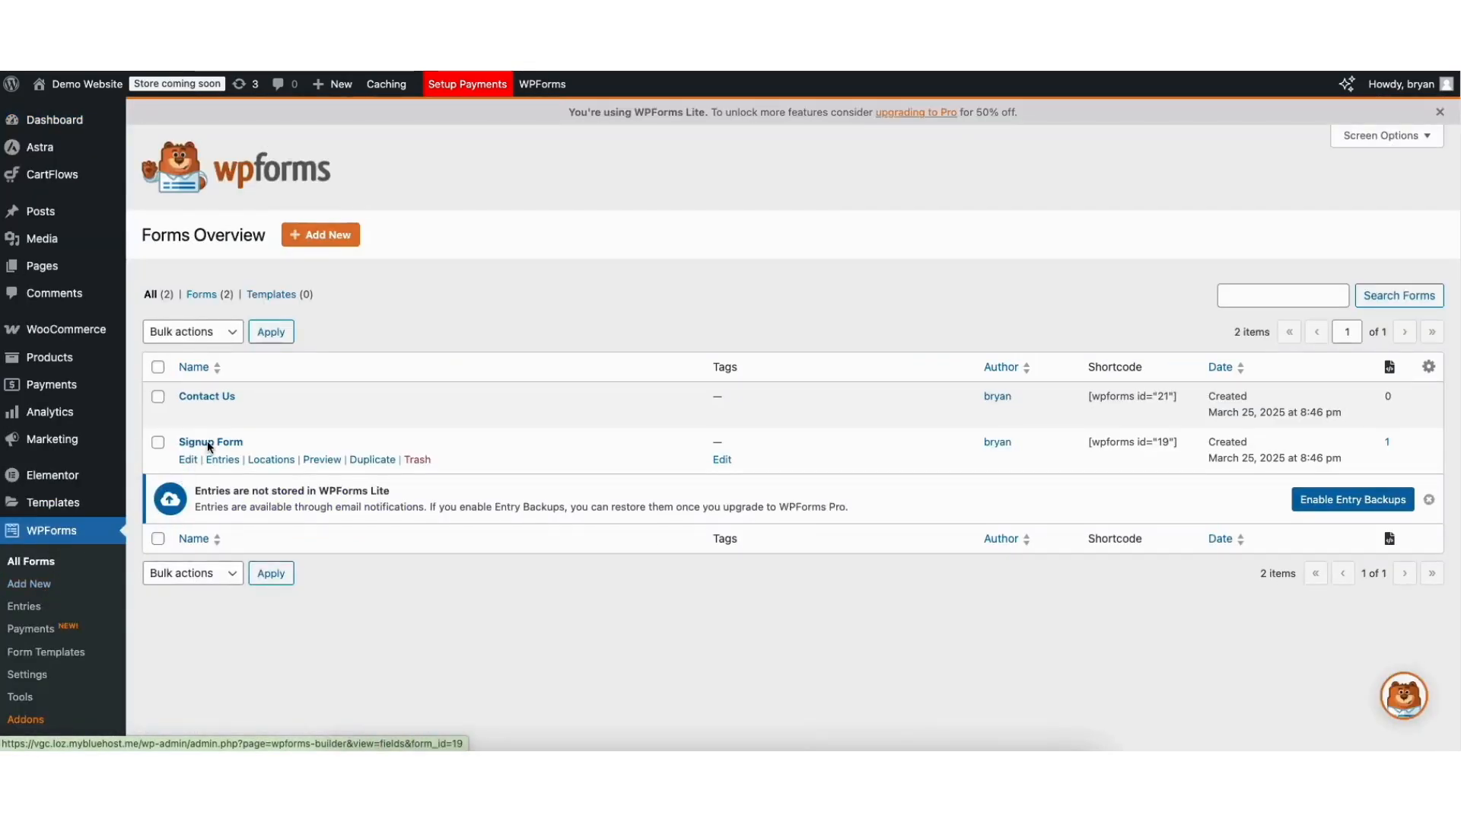
click(188, 462)
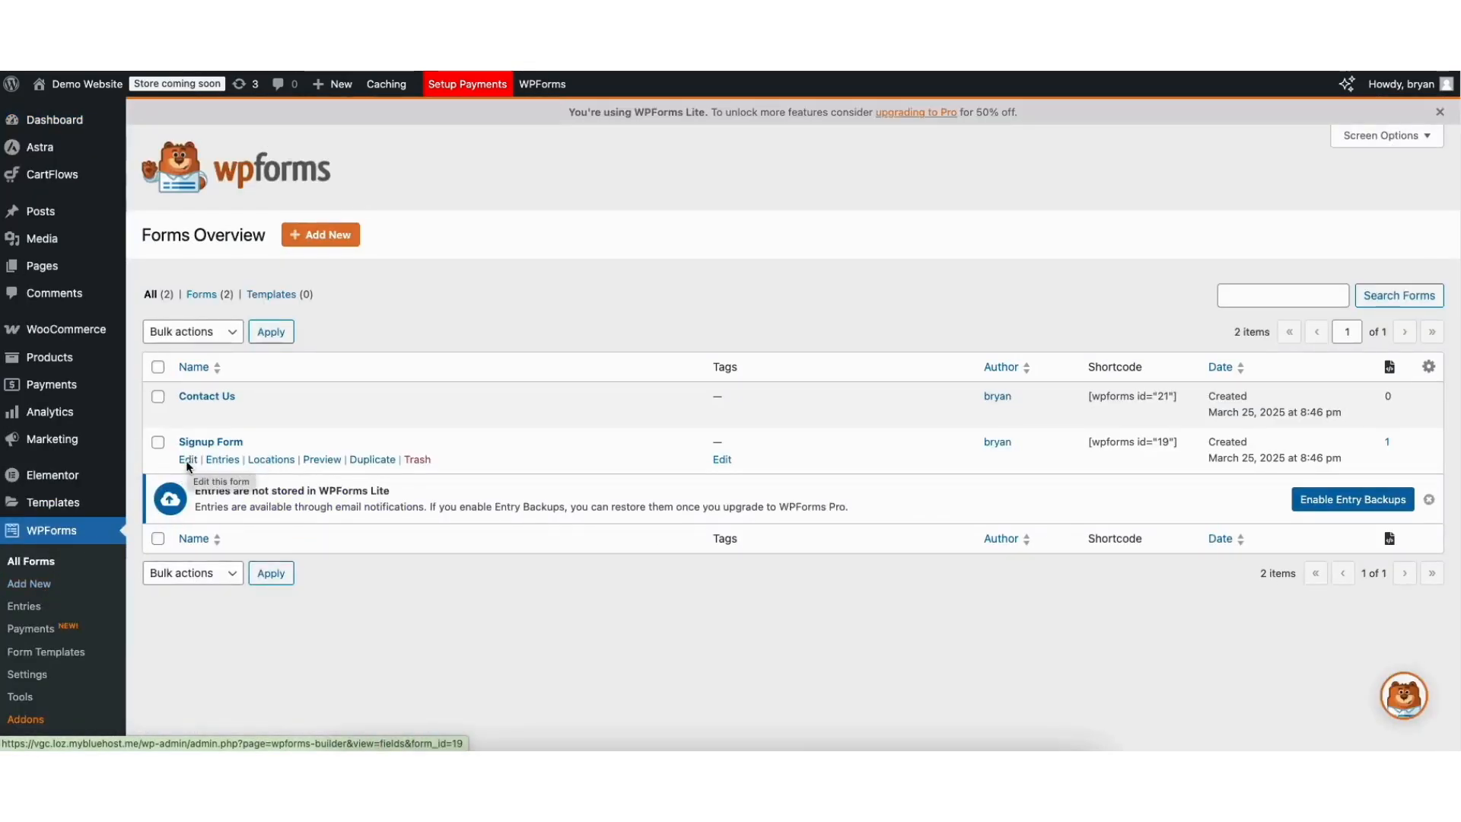
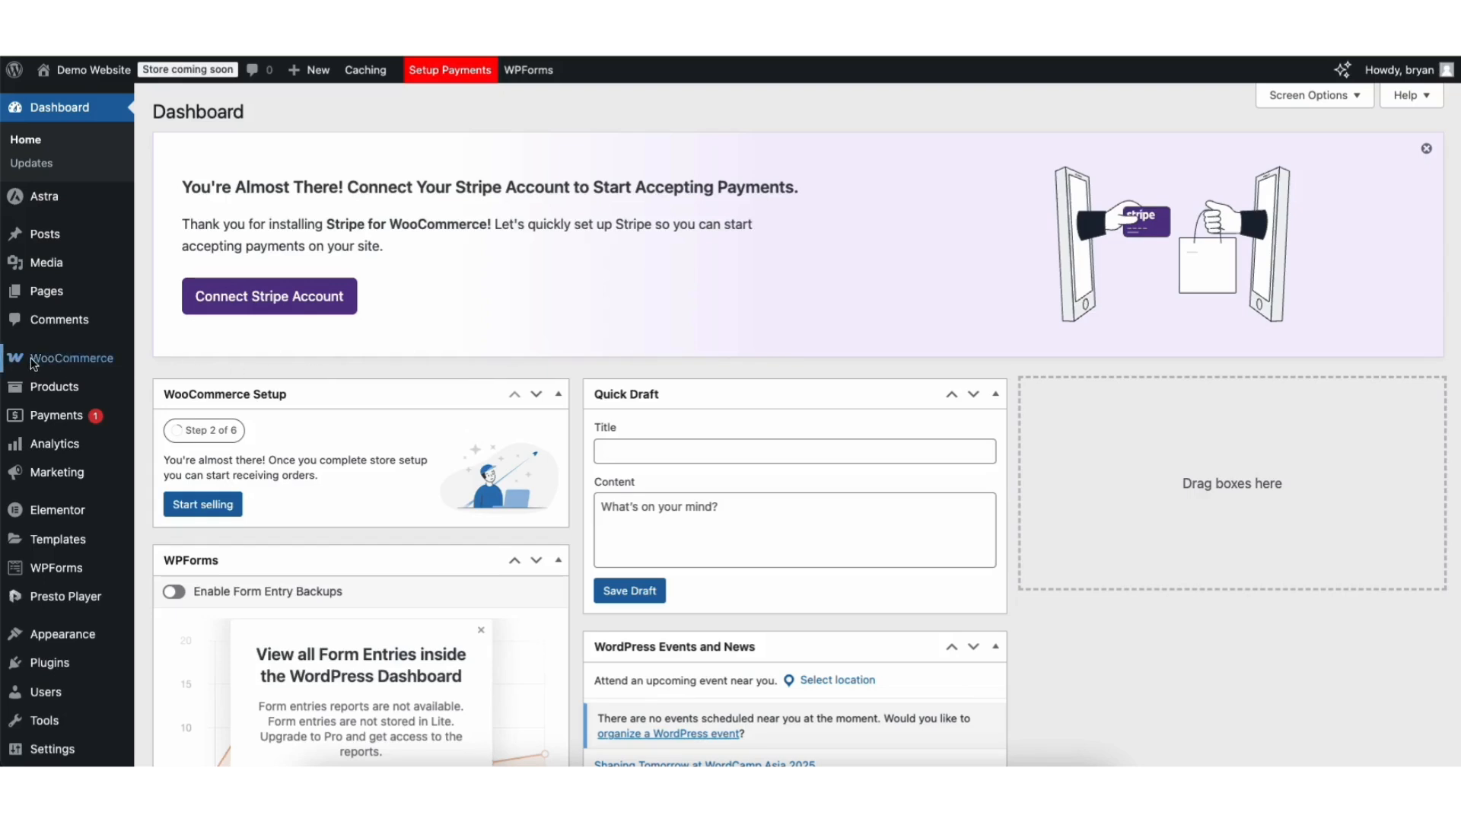
Start the WooCommerce store setup without sharing usage data, choosing 'I'm just starting my business'.
mouse_move(55, 362)
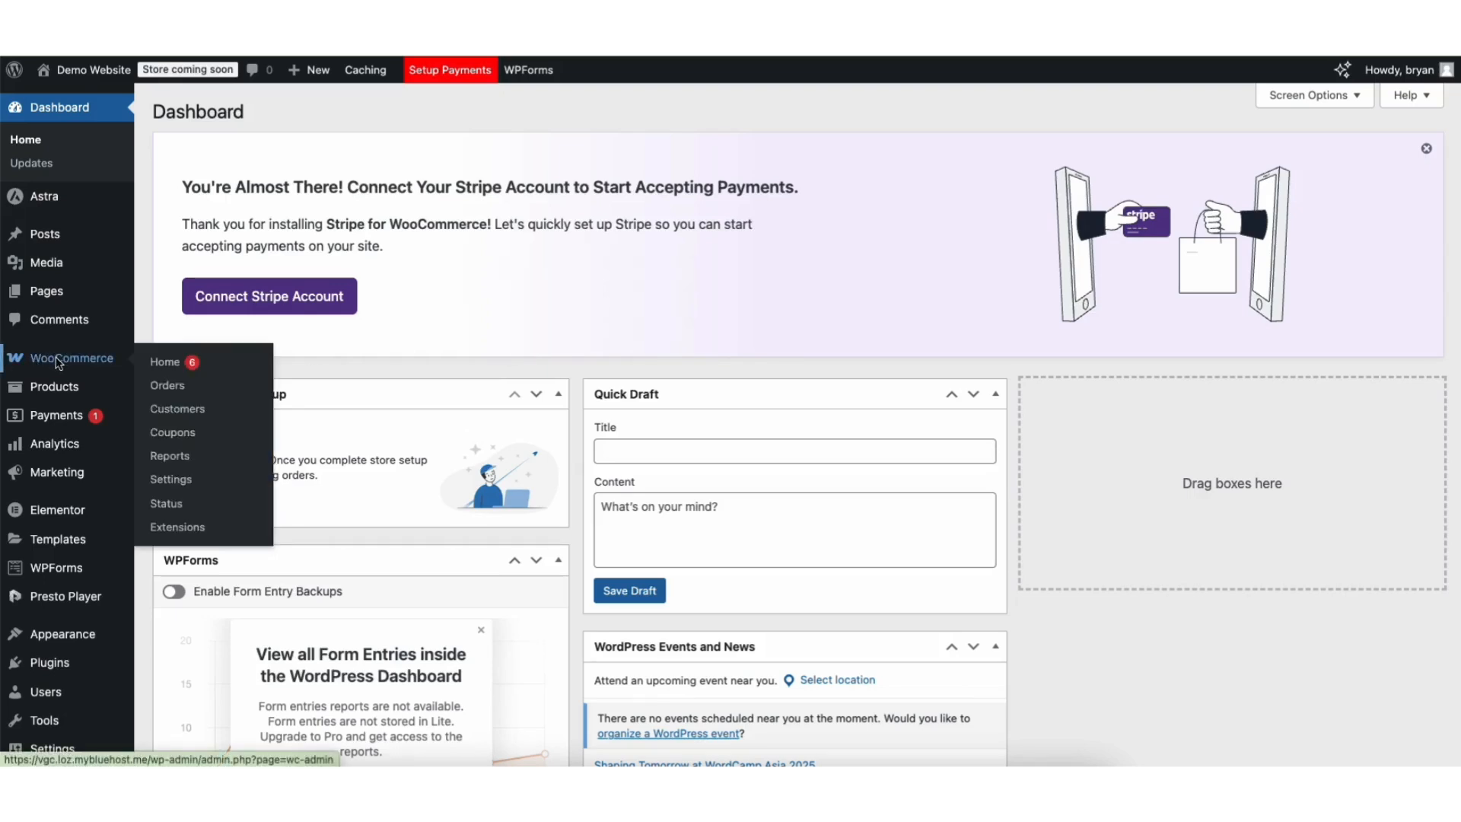
click(55, 362)
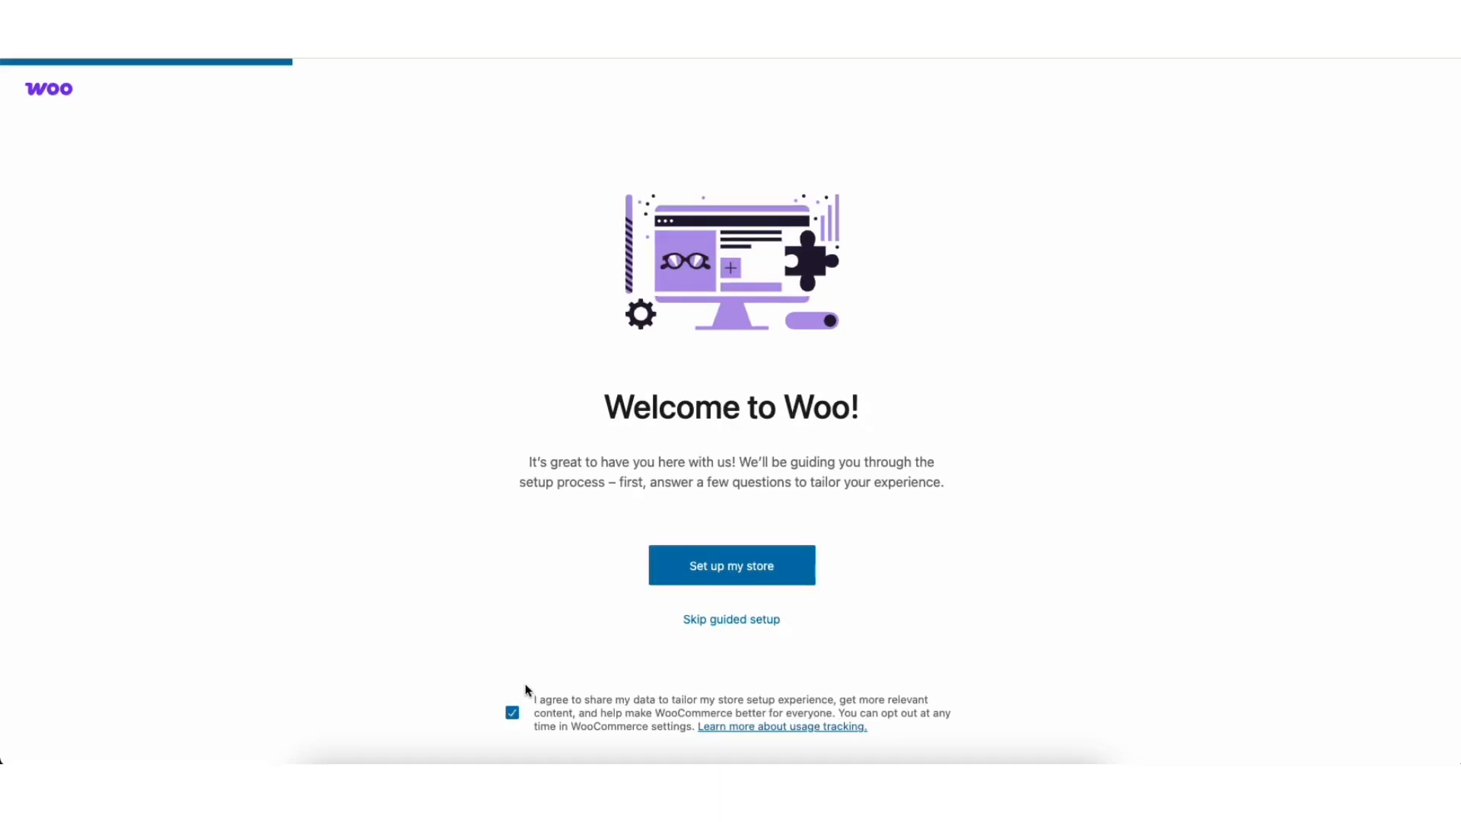
click(513, 715)
click(686, 569)
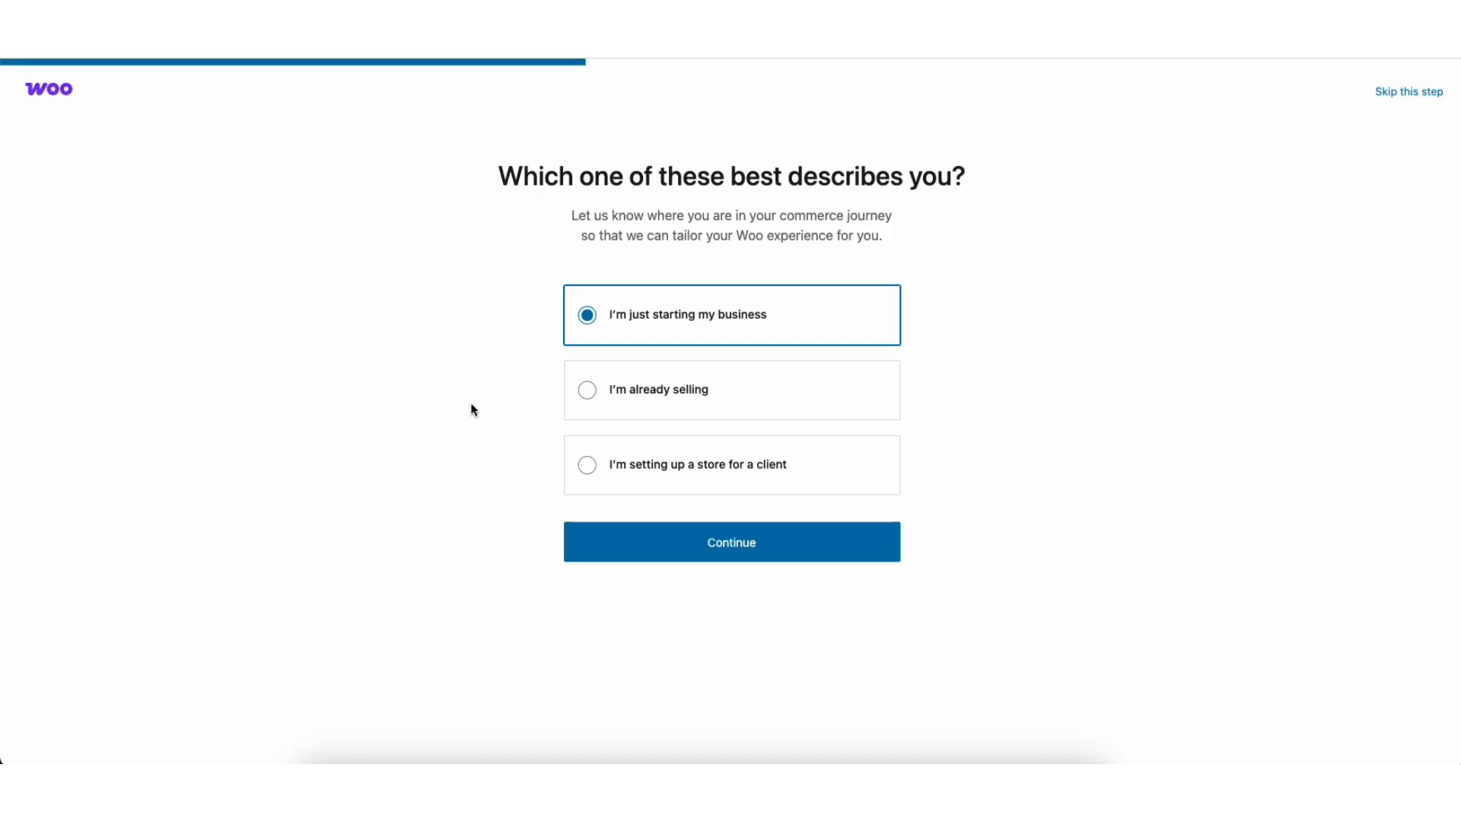
click(652, 541)
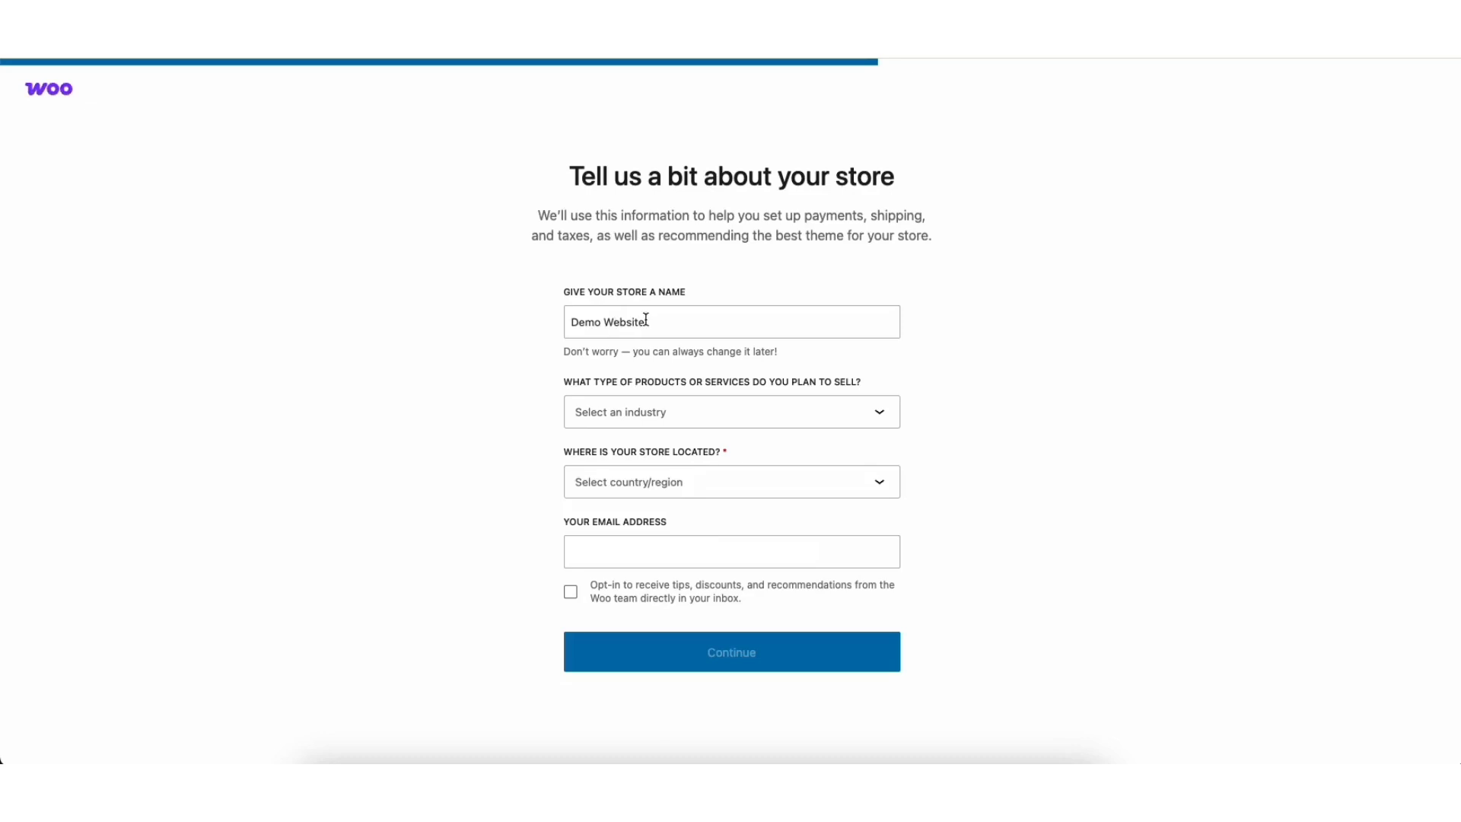
Set the store industry to Other and location to United States (US) — Missouri.
click(650, 412)
drag(894, 461, 895, 529)
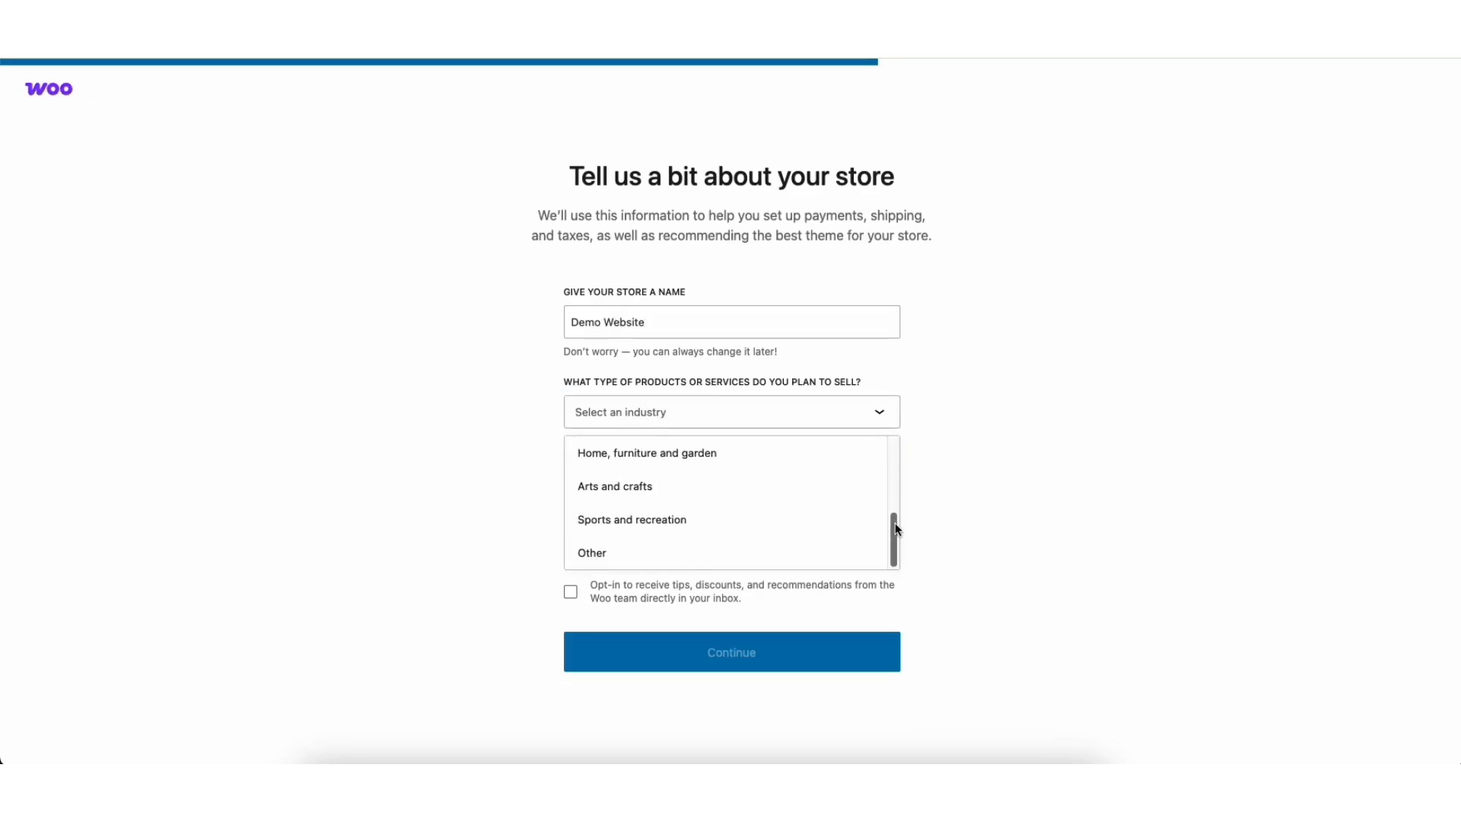
click(626, 552)
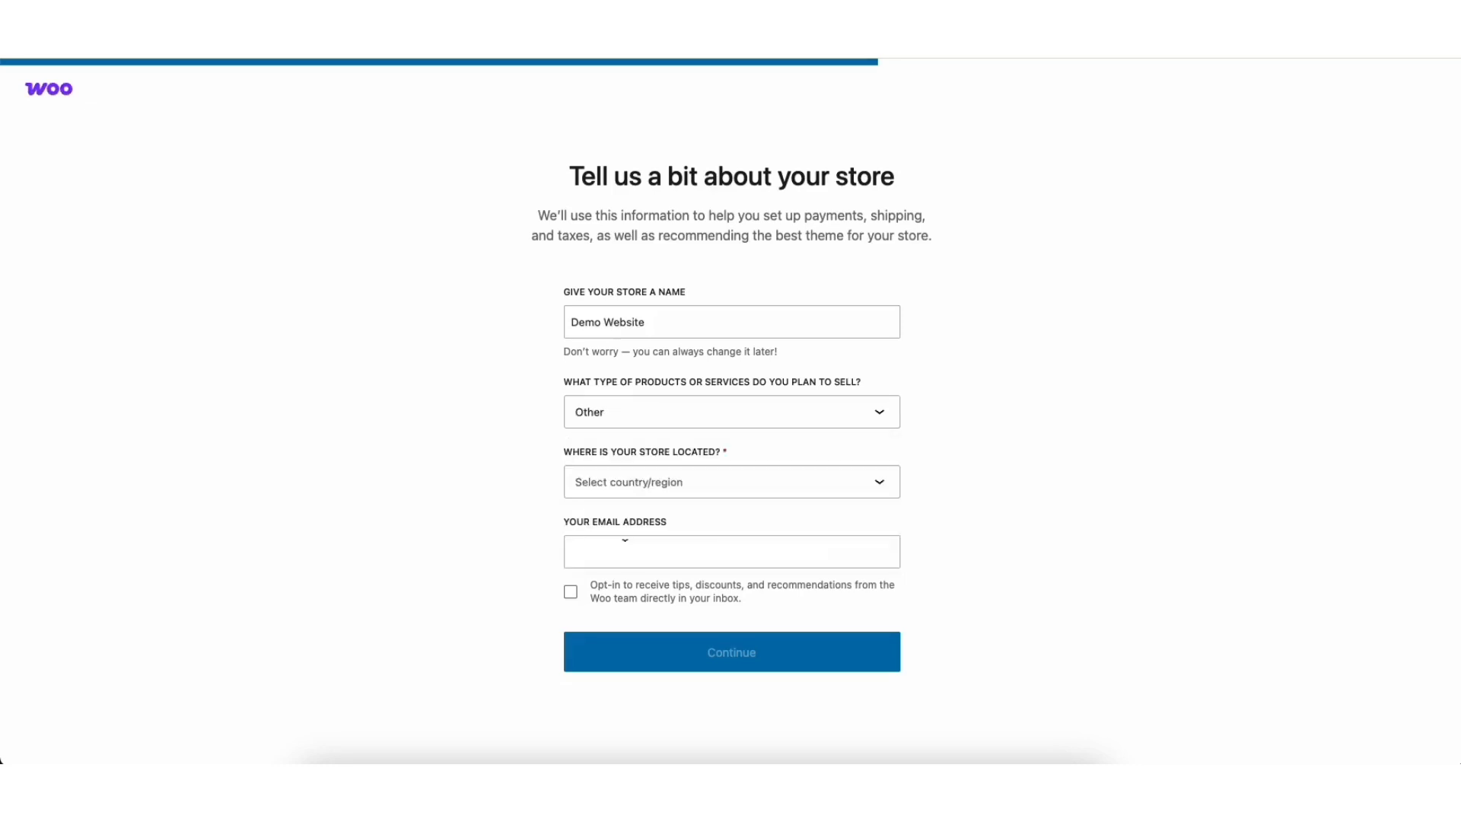
click(632, 486)
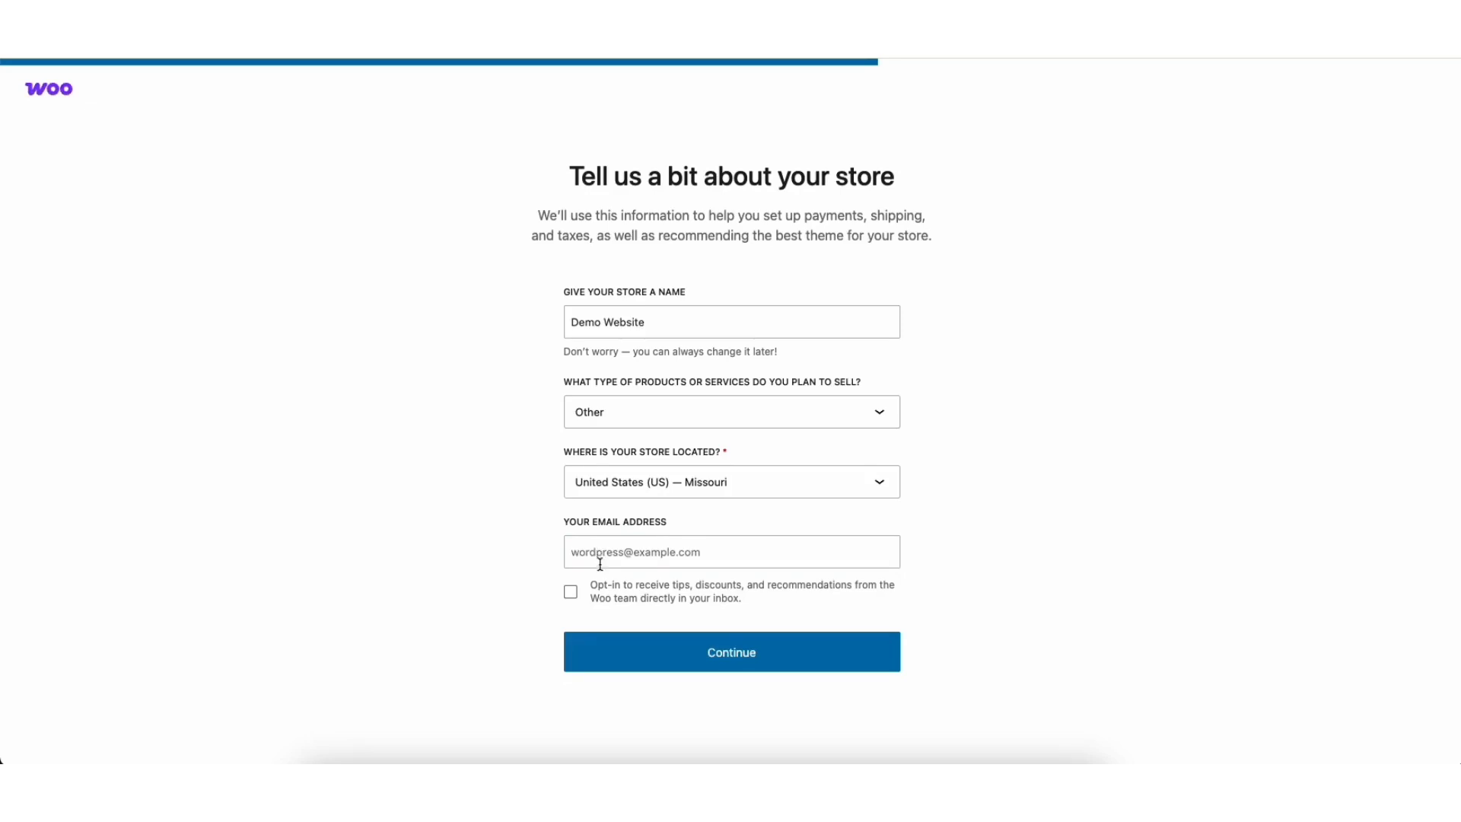
click(617, 663)
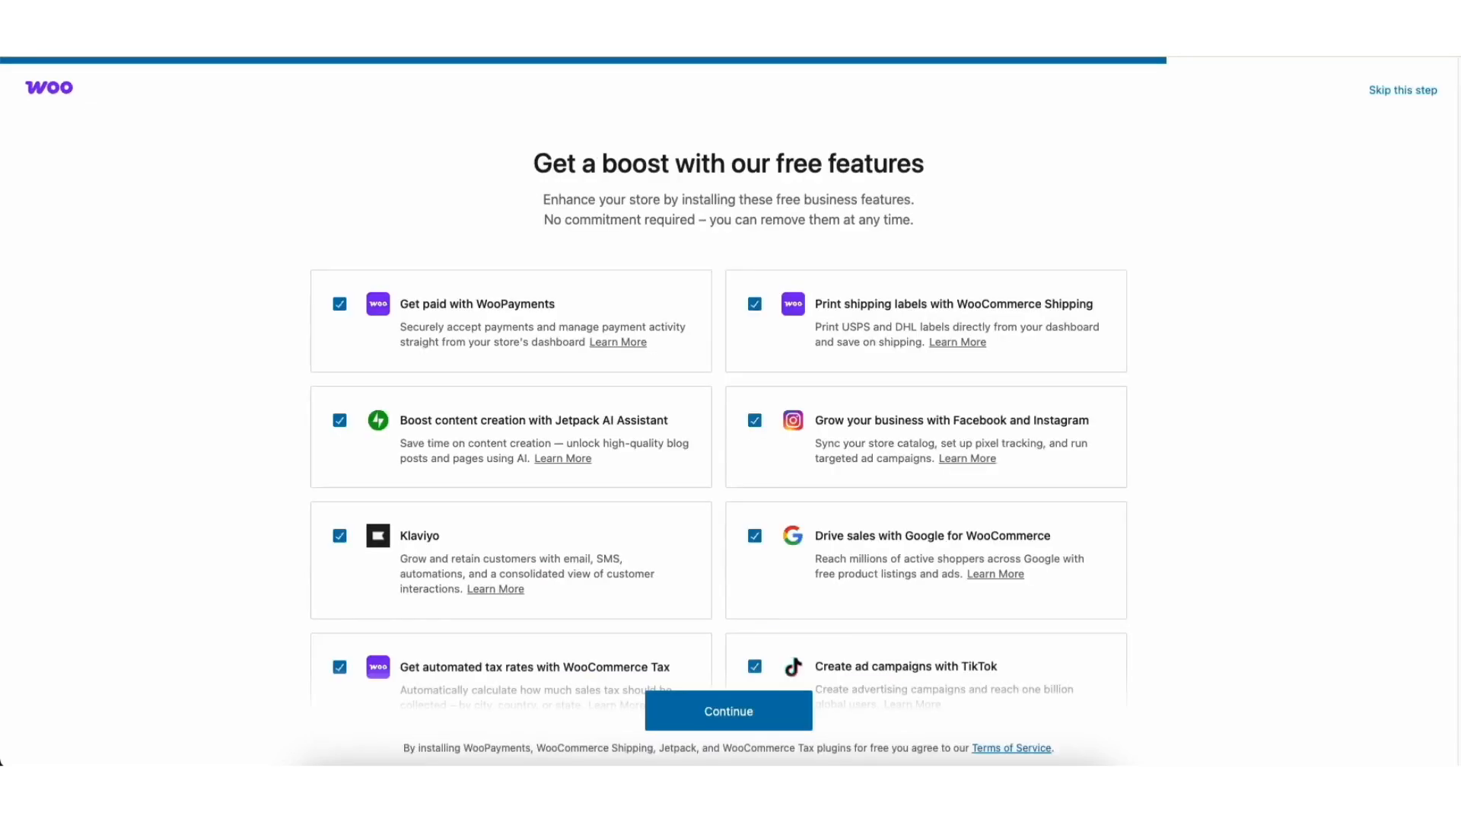
Keep all free features, including WooCommerce Shipping and Facebook & Instagram, and install them.
scroll(719, 410, down, 1)
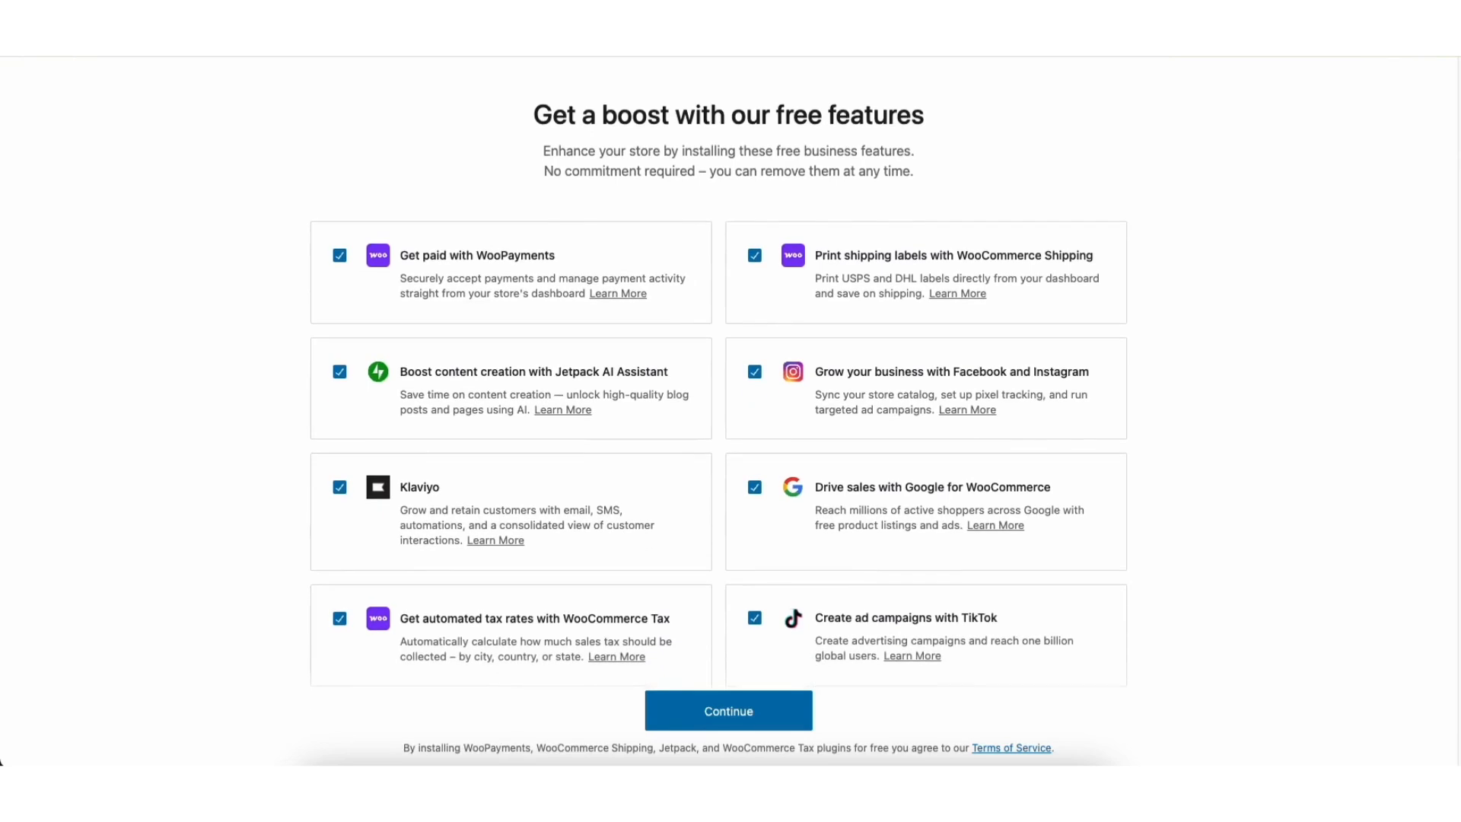
scroll(719, 411, down, 1)
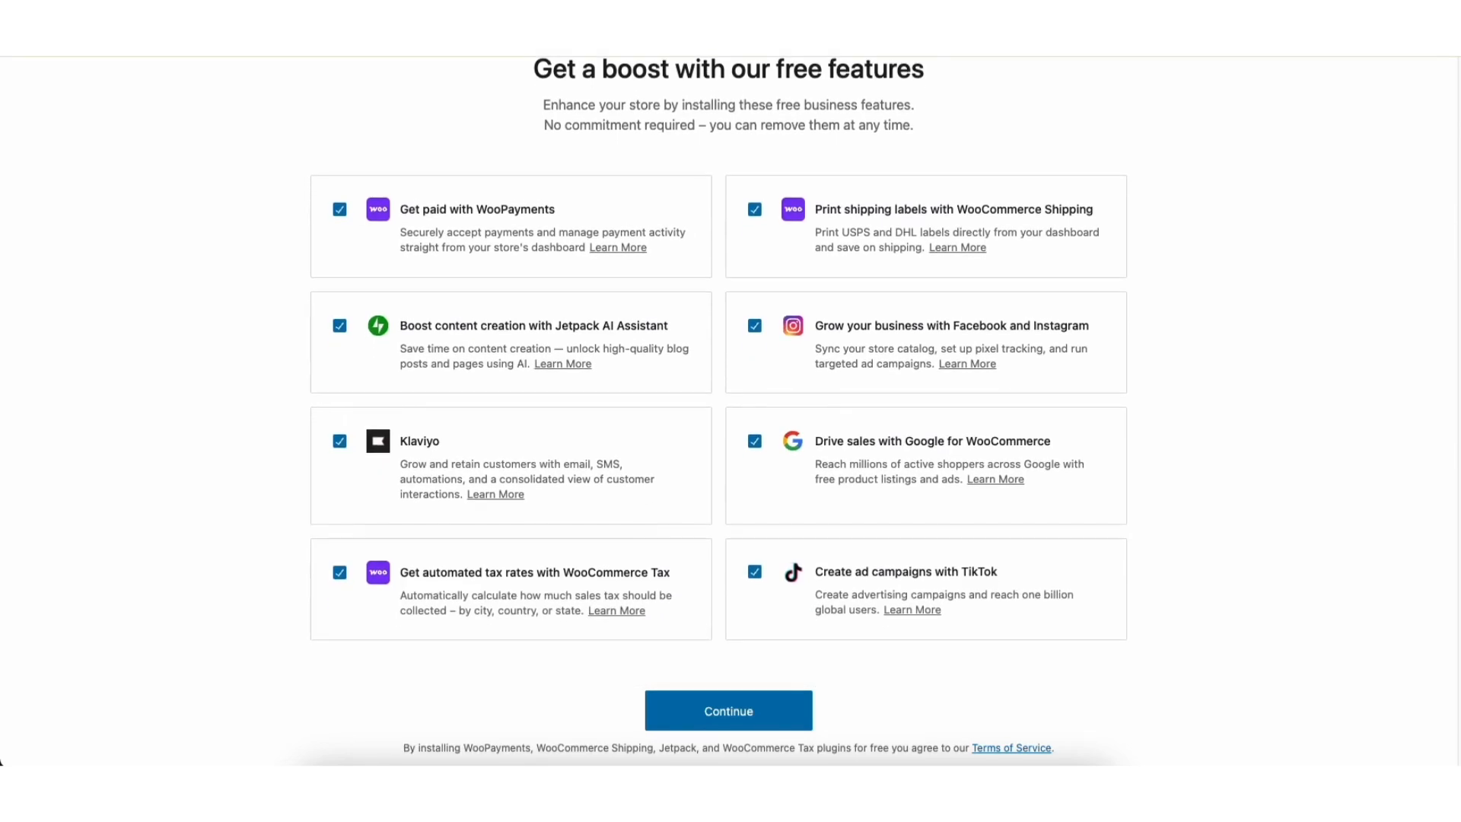
scroll(719, 369, up, 2)
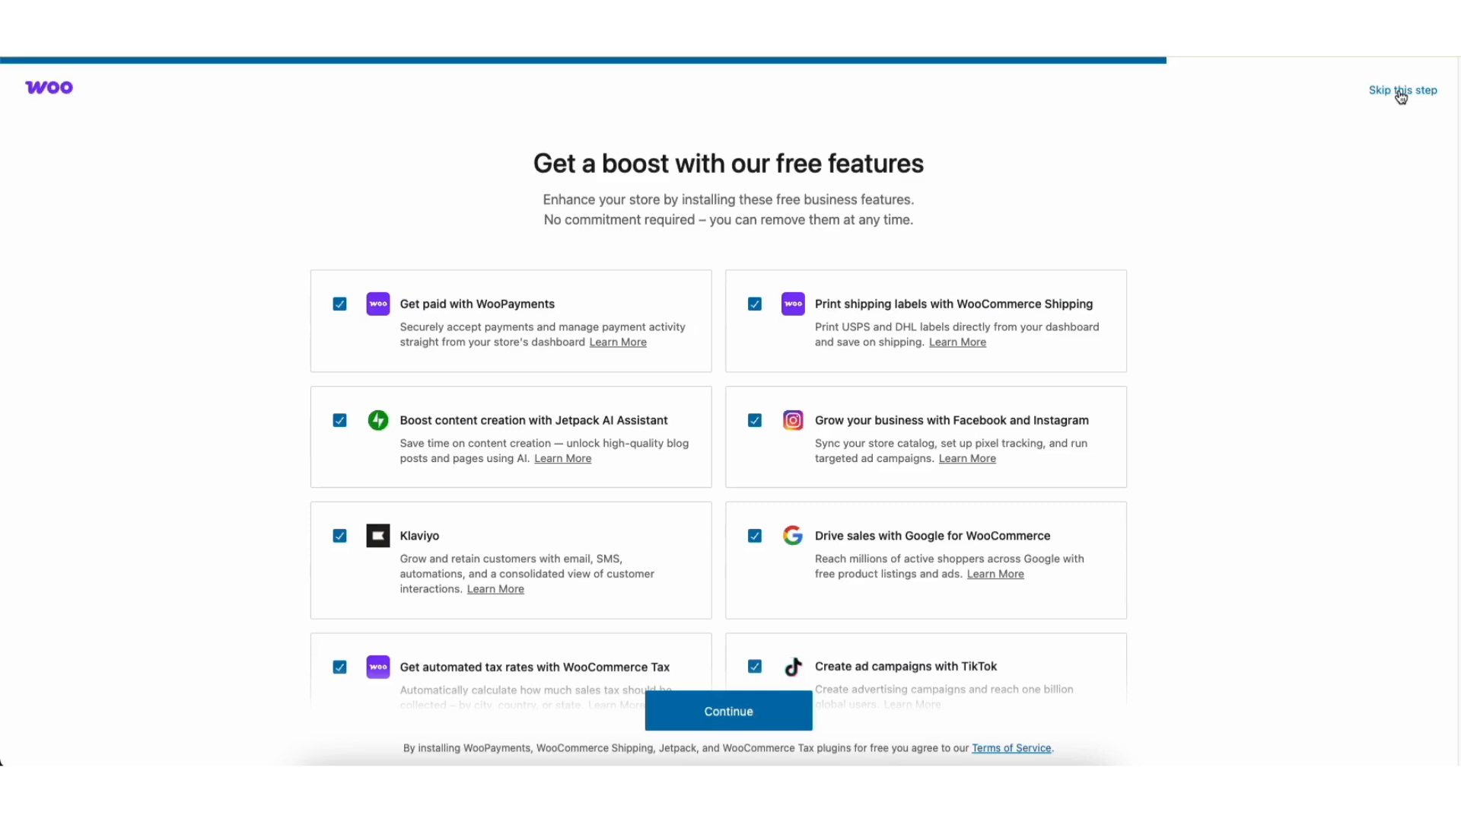
click(754, 305)
click(754, 306)
click(754, 423)
click(754, 423)
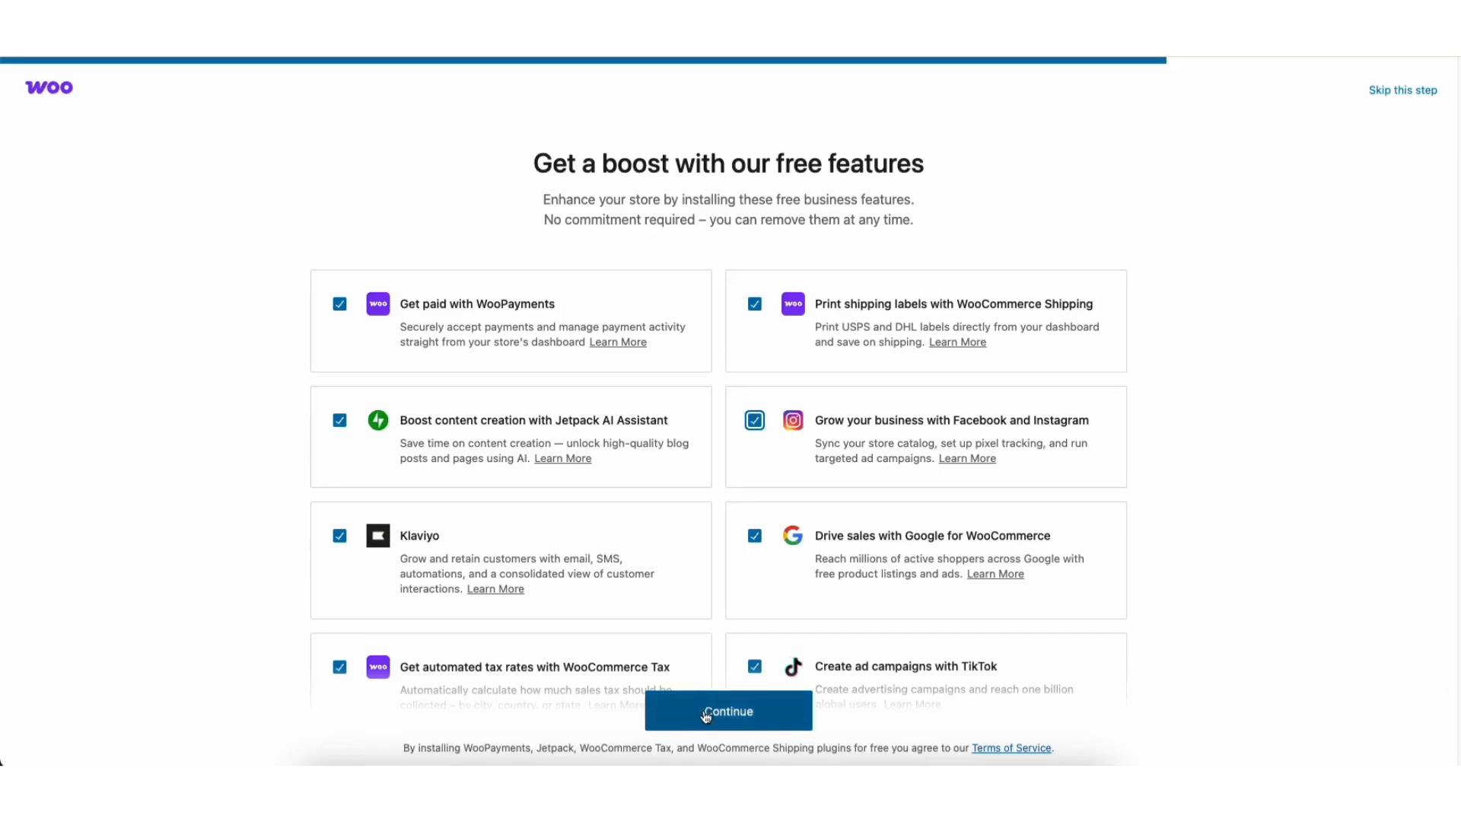
click(705, 714)
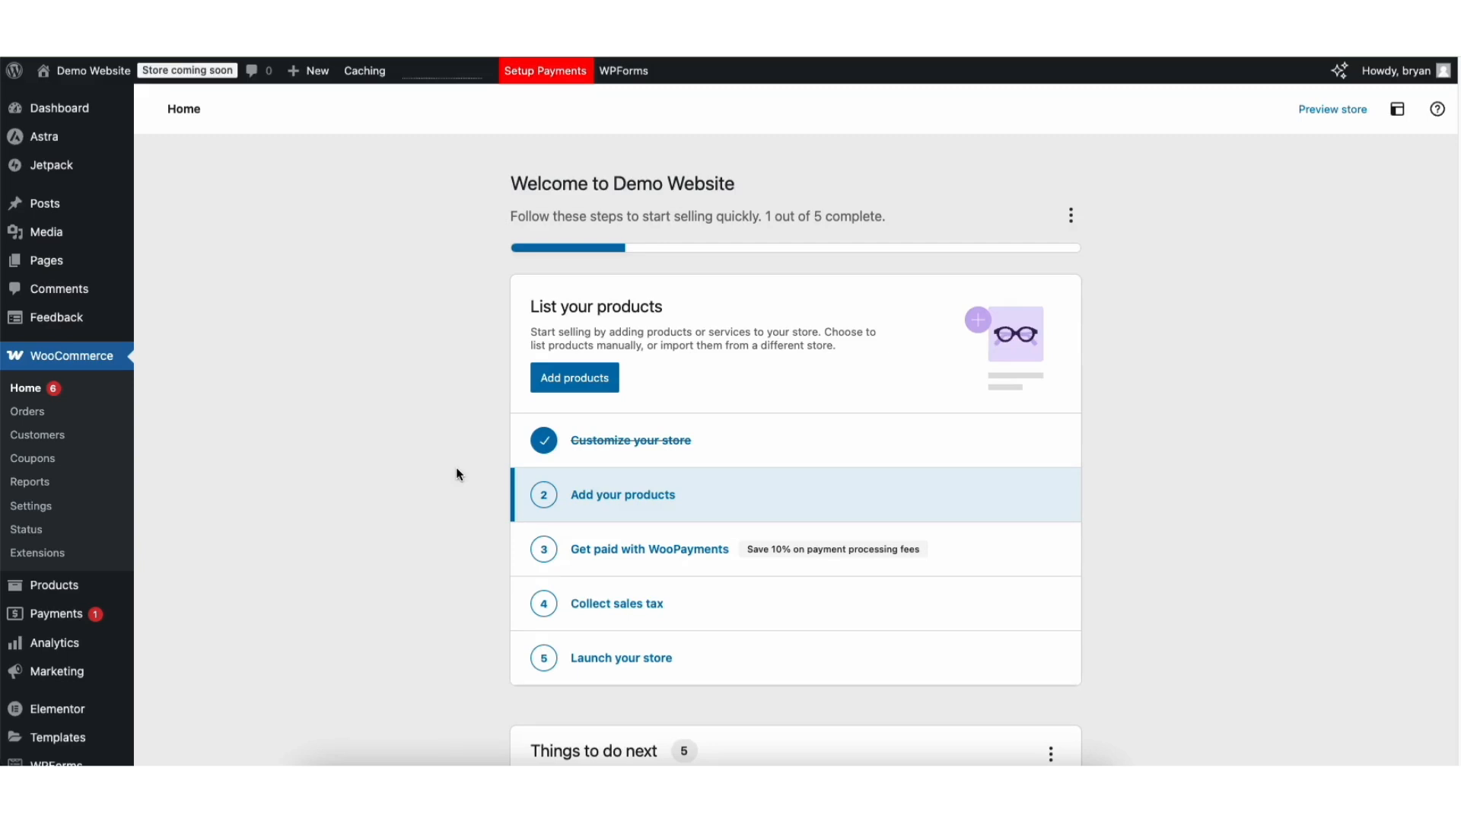
Create a new product named 'Demo Ecommerce Product' and paste its prepared description.
mouse_move(64, 590)
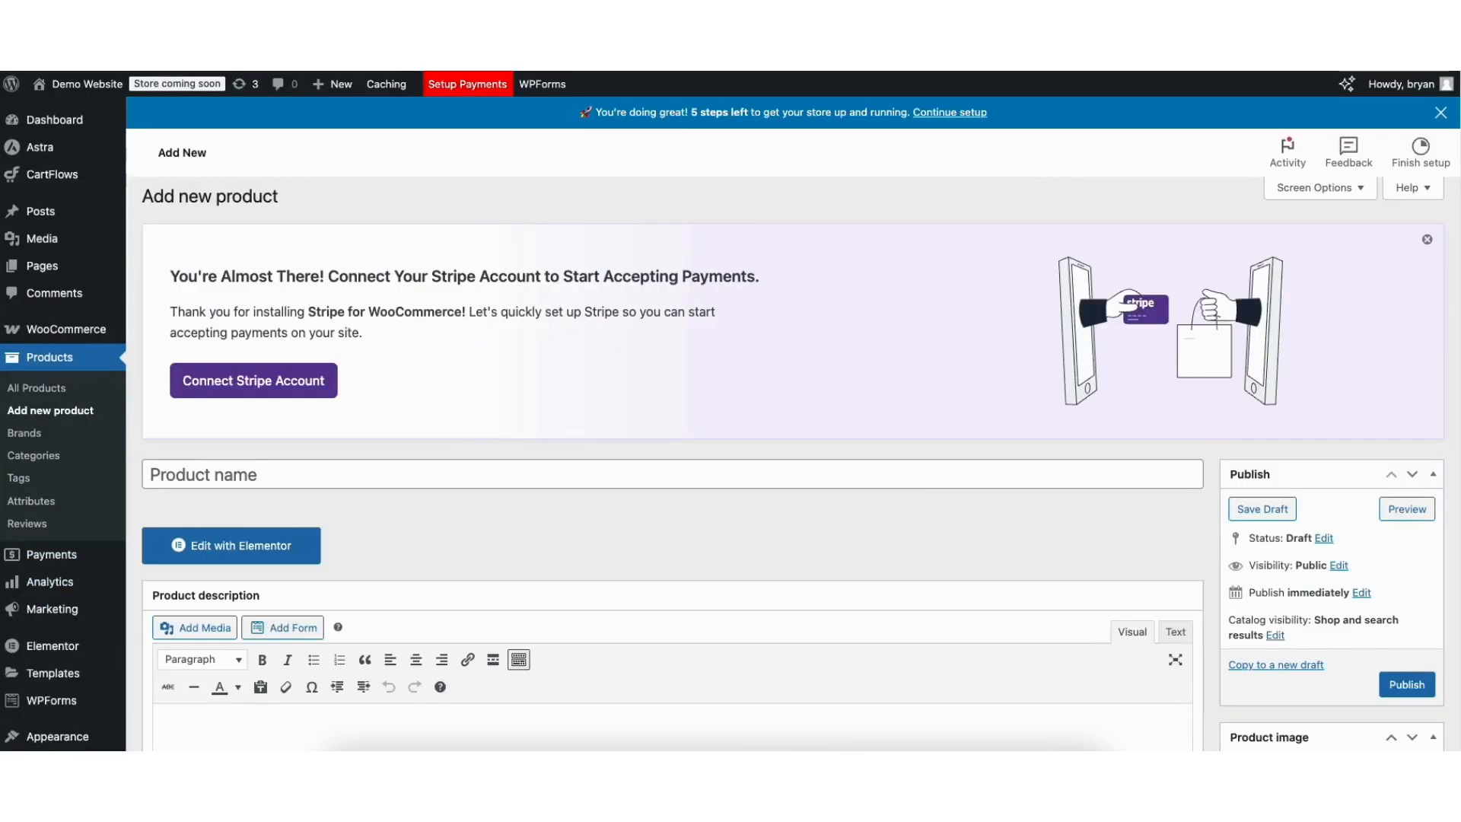
scroll(342, 381, down, 2)
click(288, 274)
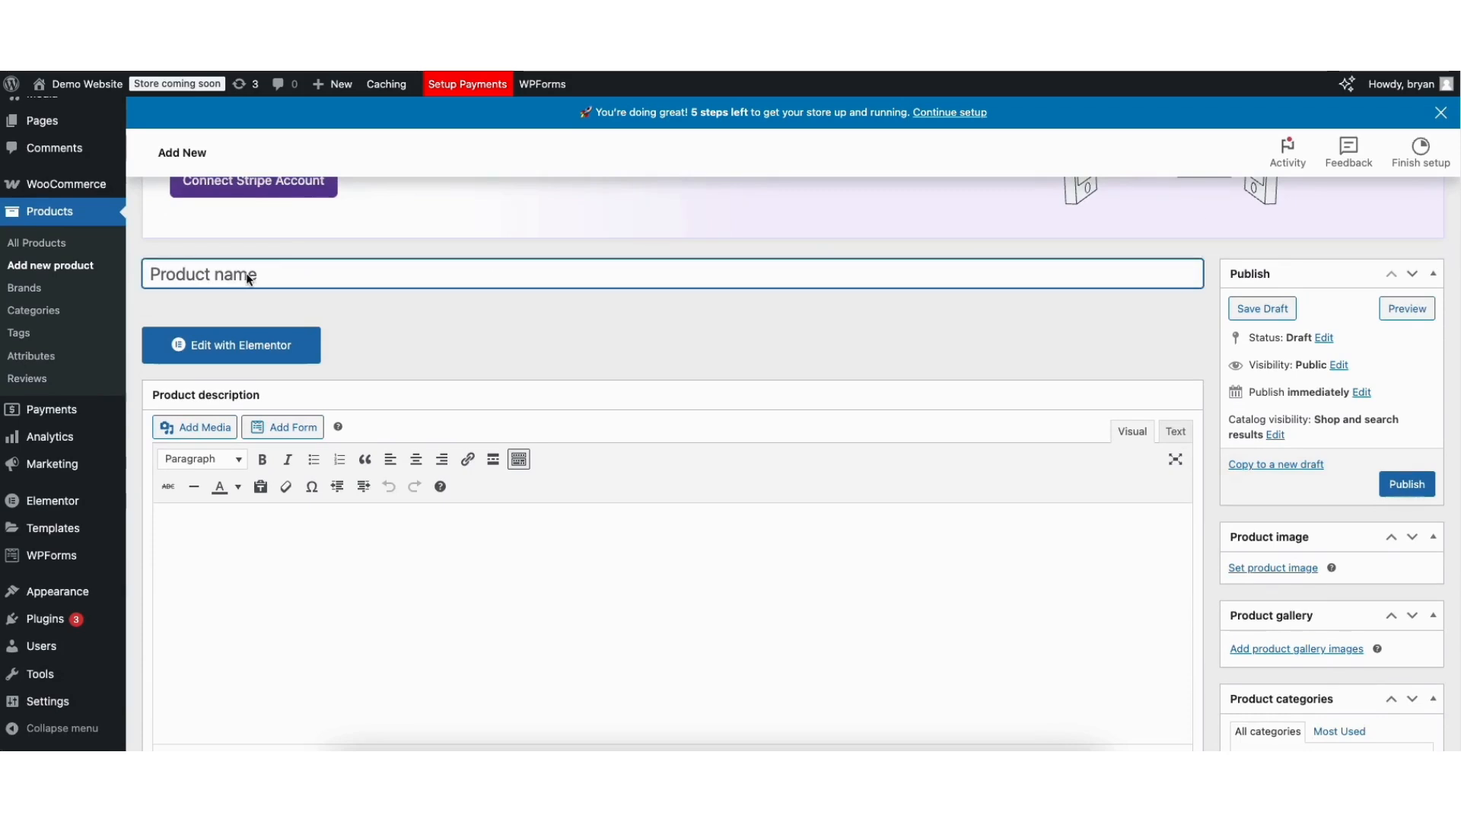
text(Demo )
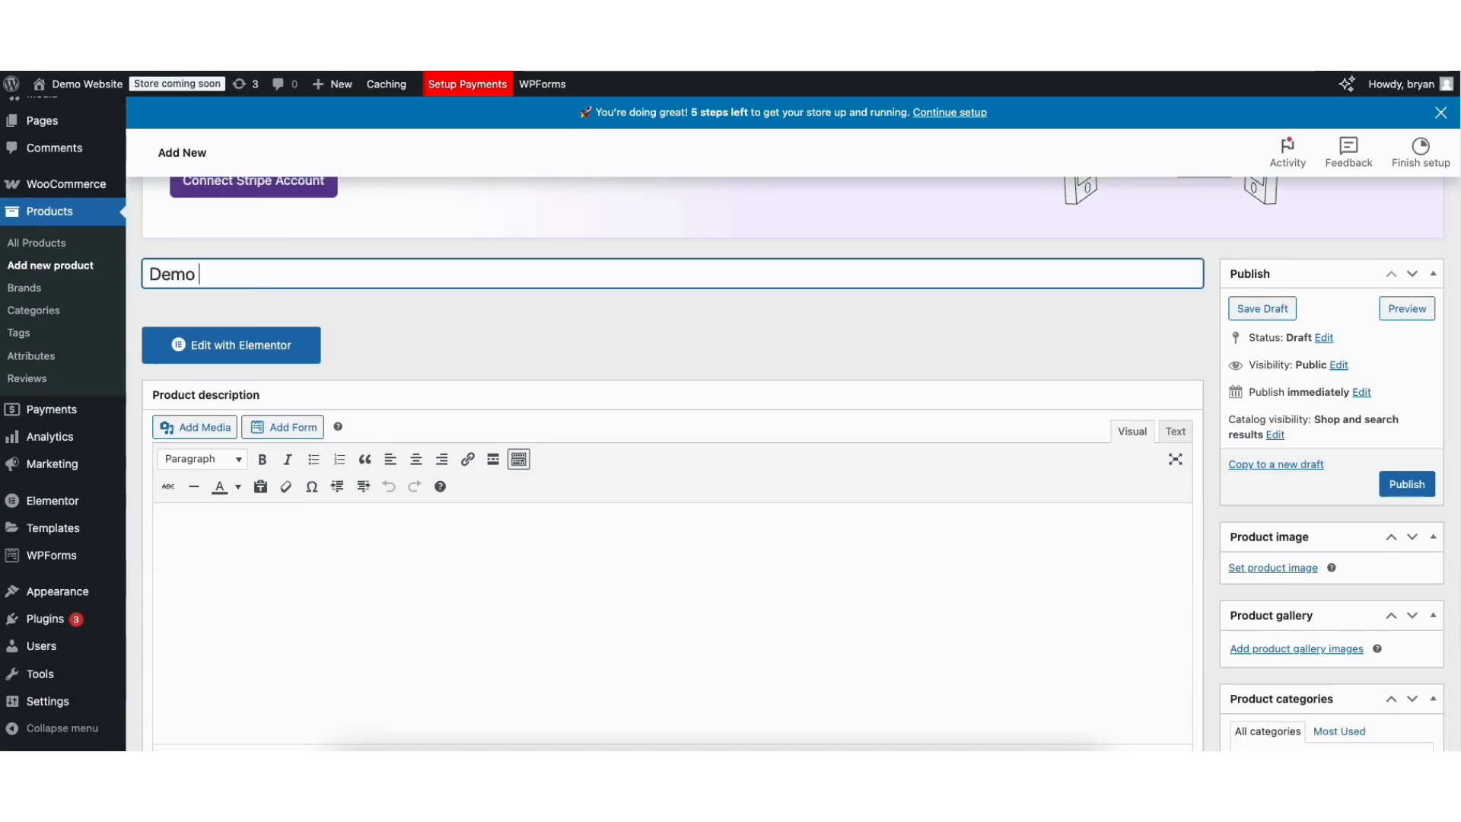
text(Ecommerce)
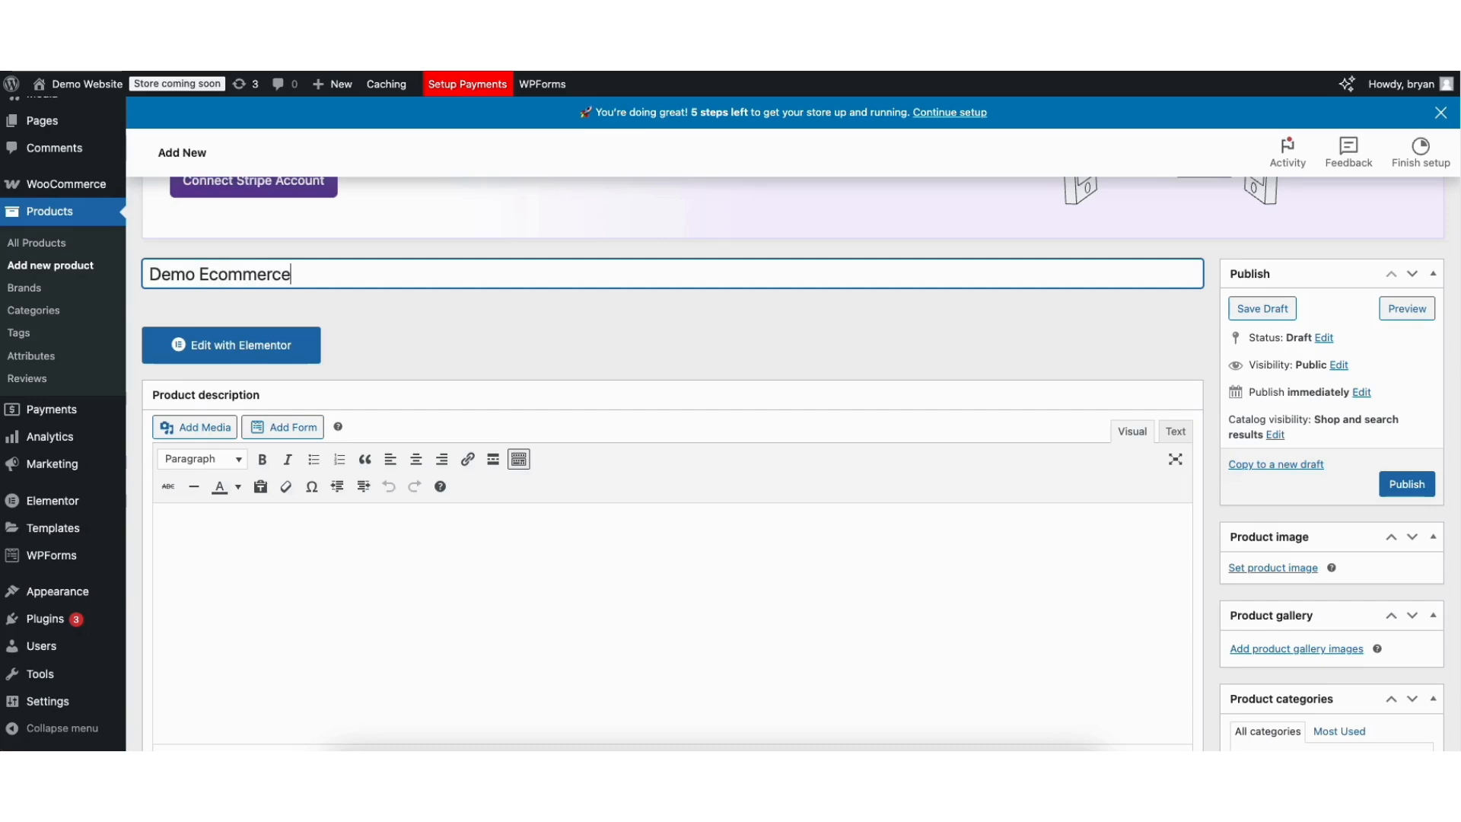
text( Product)
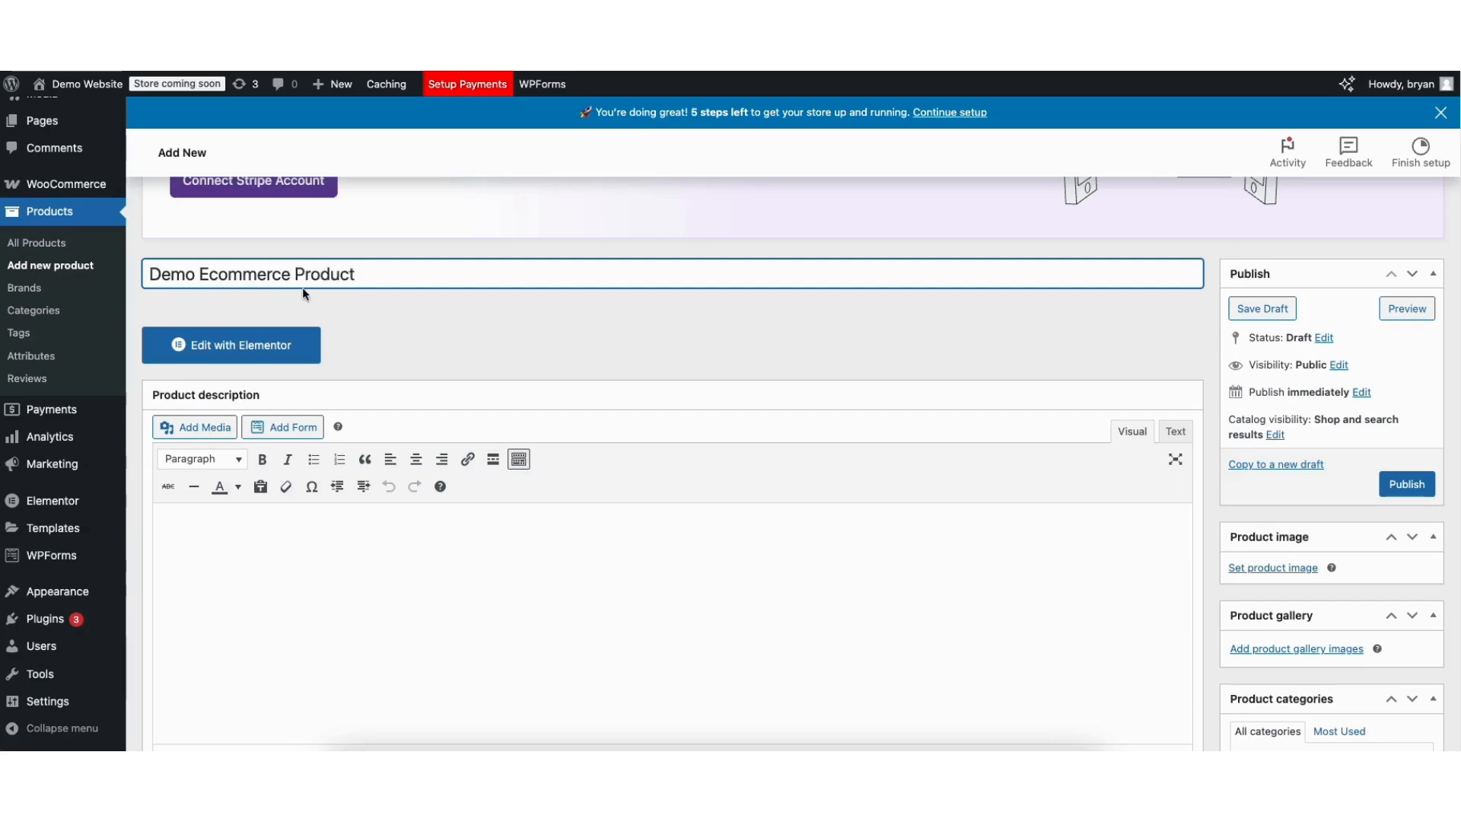
click(199, 521)
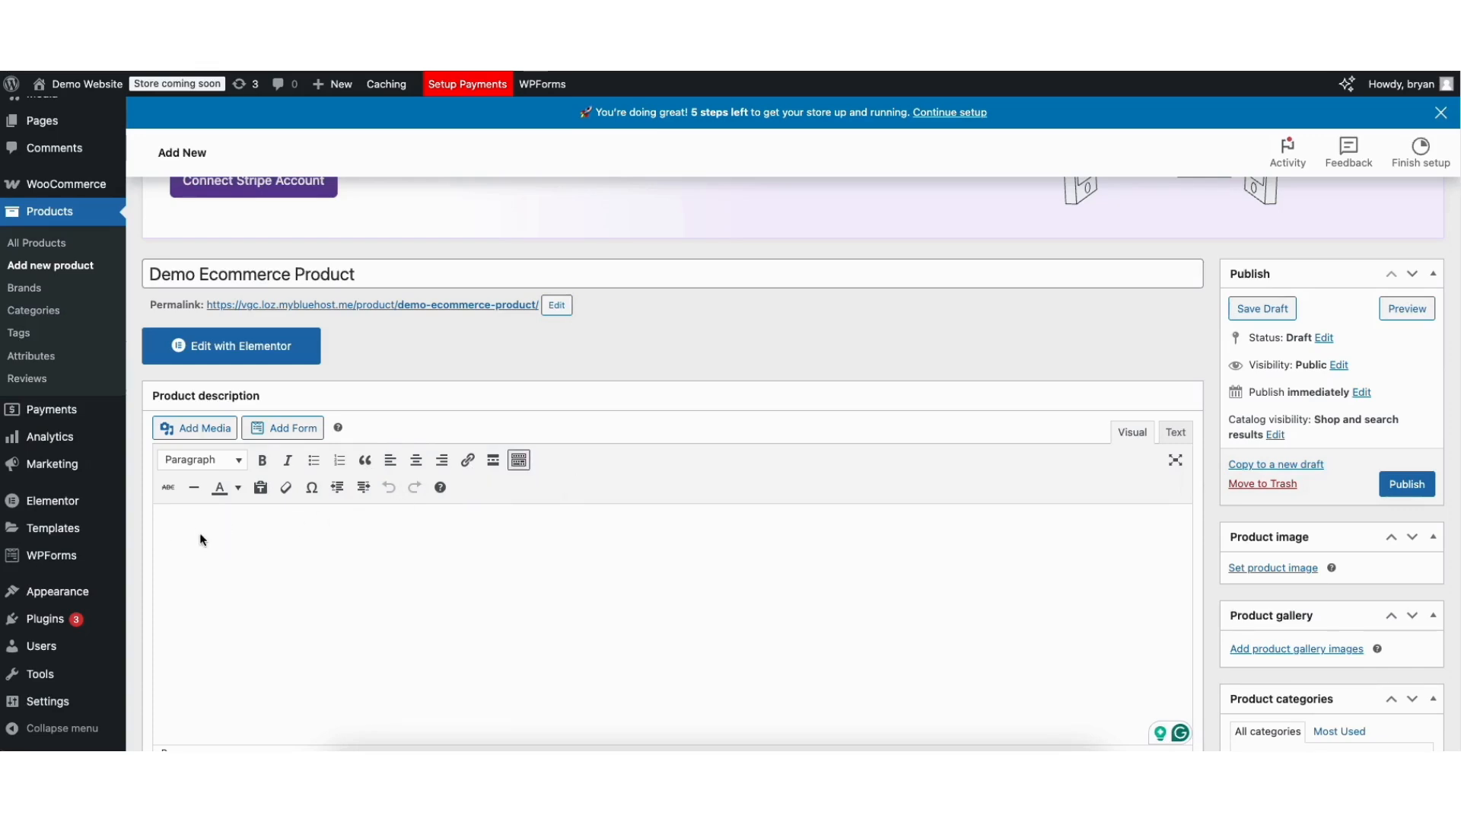
text(Discover the versatility and quality of our Demo E-Commerce Product — designed to meet your everyday needs. Whether you're looking for functionality, durability, or style, this product delivers exceptional performance. Premium Quality: Made from high-grade materials to ensure long-lasting use. Sleek Design: Modern and minimalistic to complement any environment. Multi-Purpose Use: Ideal for a variety of applications, making it a must-have. Easy to Use: User-friendly features ensure a seamless experience. Perfect for personal or professional use, the Demo E-Commerce Product is a reliable solution that guarantees satisfaction. Elevate your lifestyle today!)
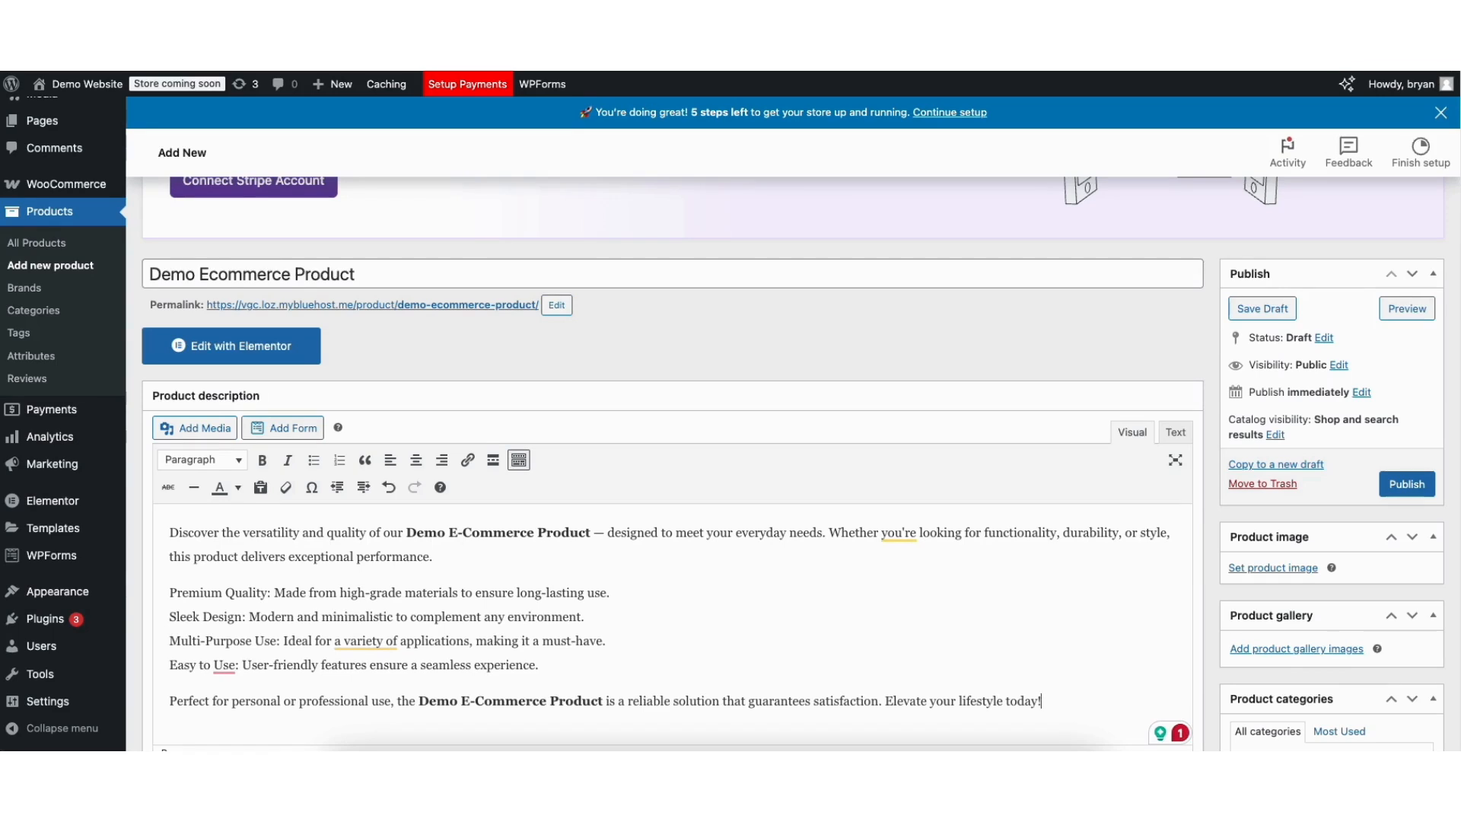
scroll(792, 463, down, 2)
scroll(793, 463, down, 1)
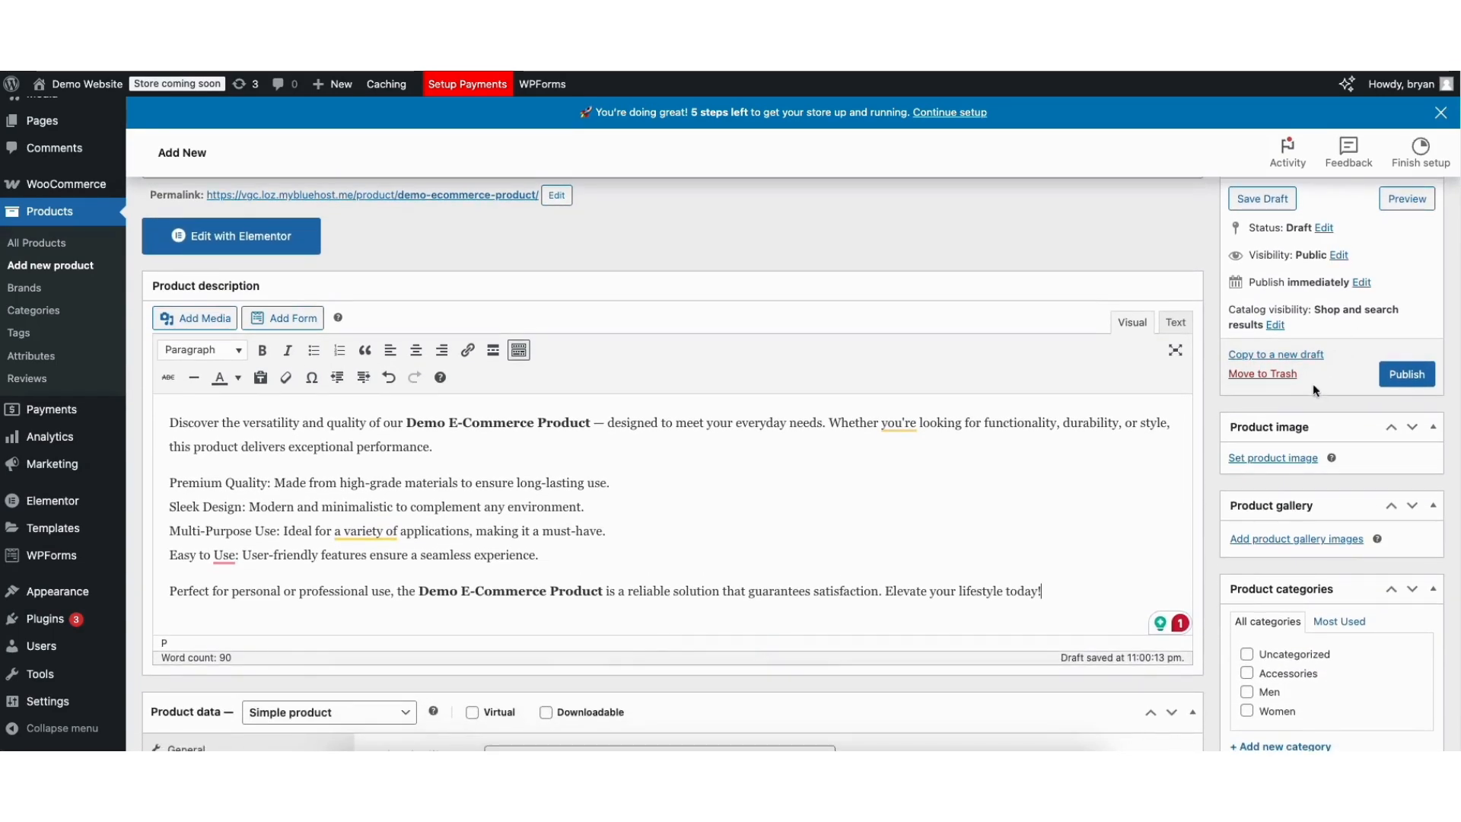
Set the 'Thankful' T-shirt picture tshirt1-2.jpg from the Media Library as the product image.
click(1261, 460)
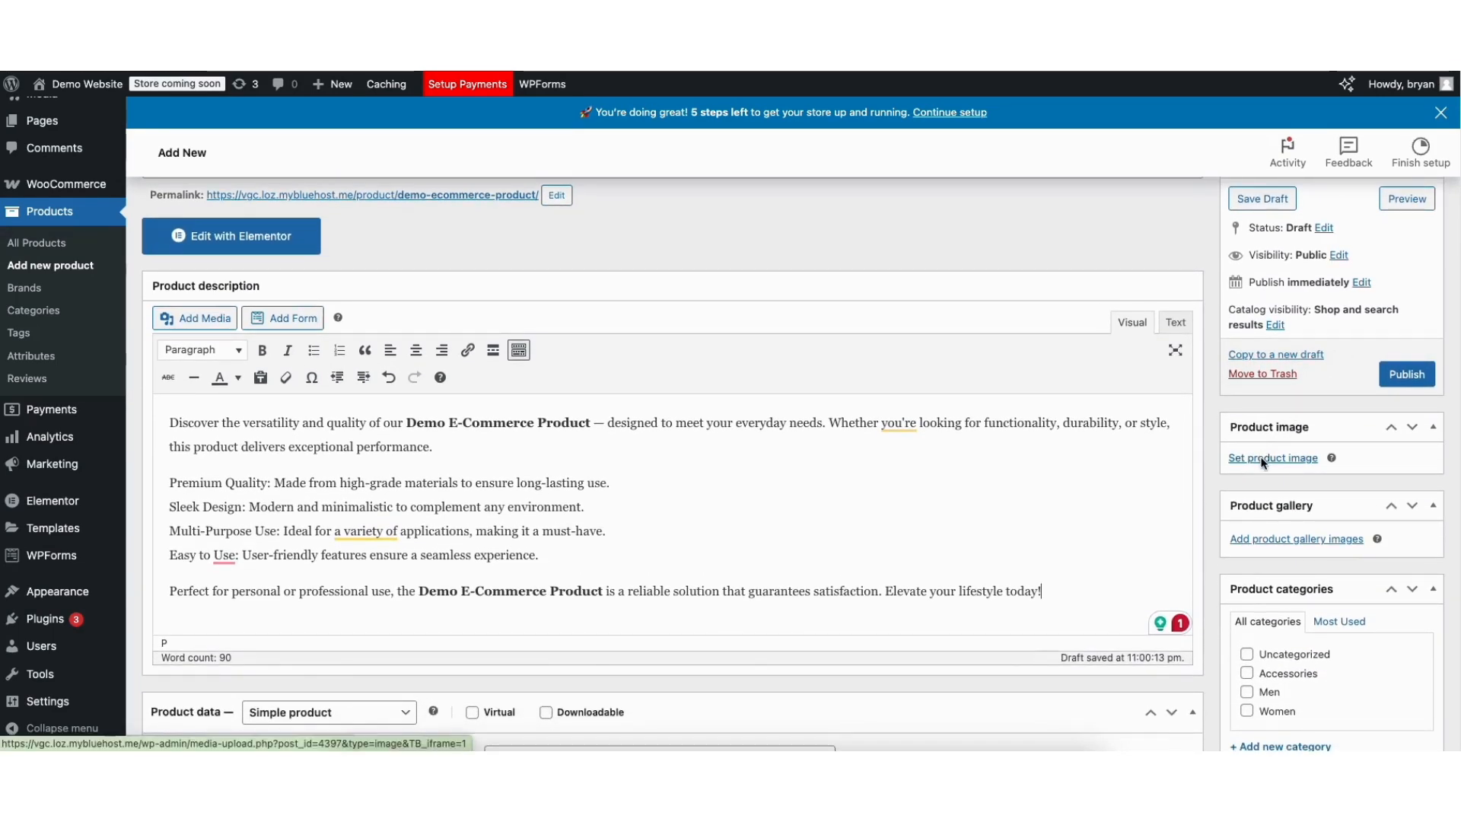
click(1261, 460)
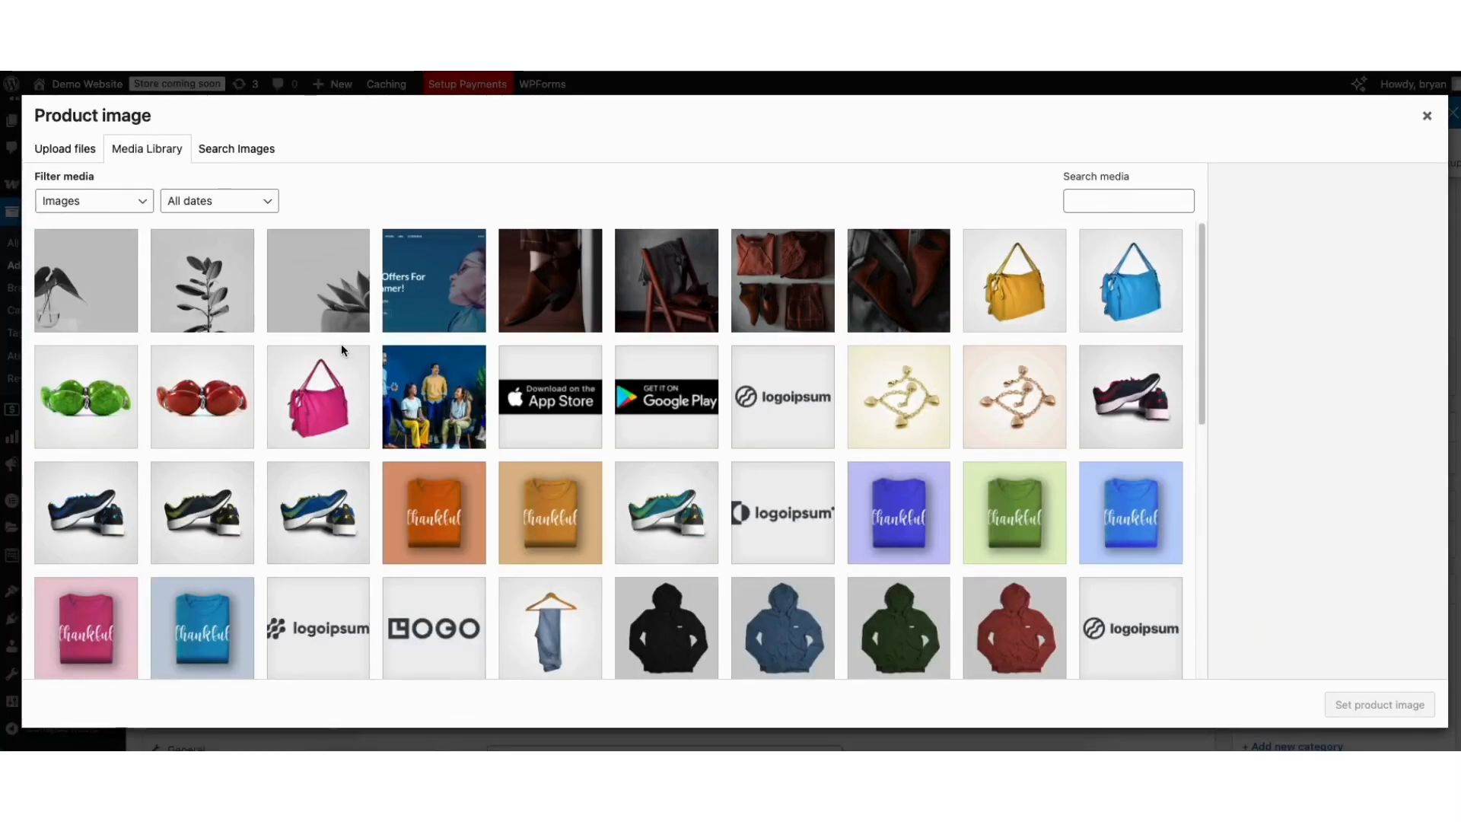
click(47, 148)
click(135, 151)
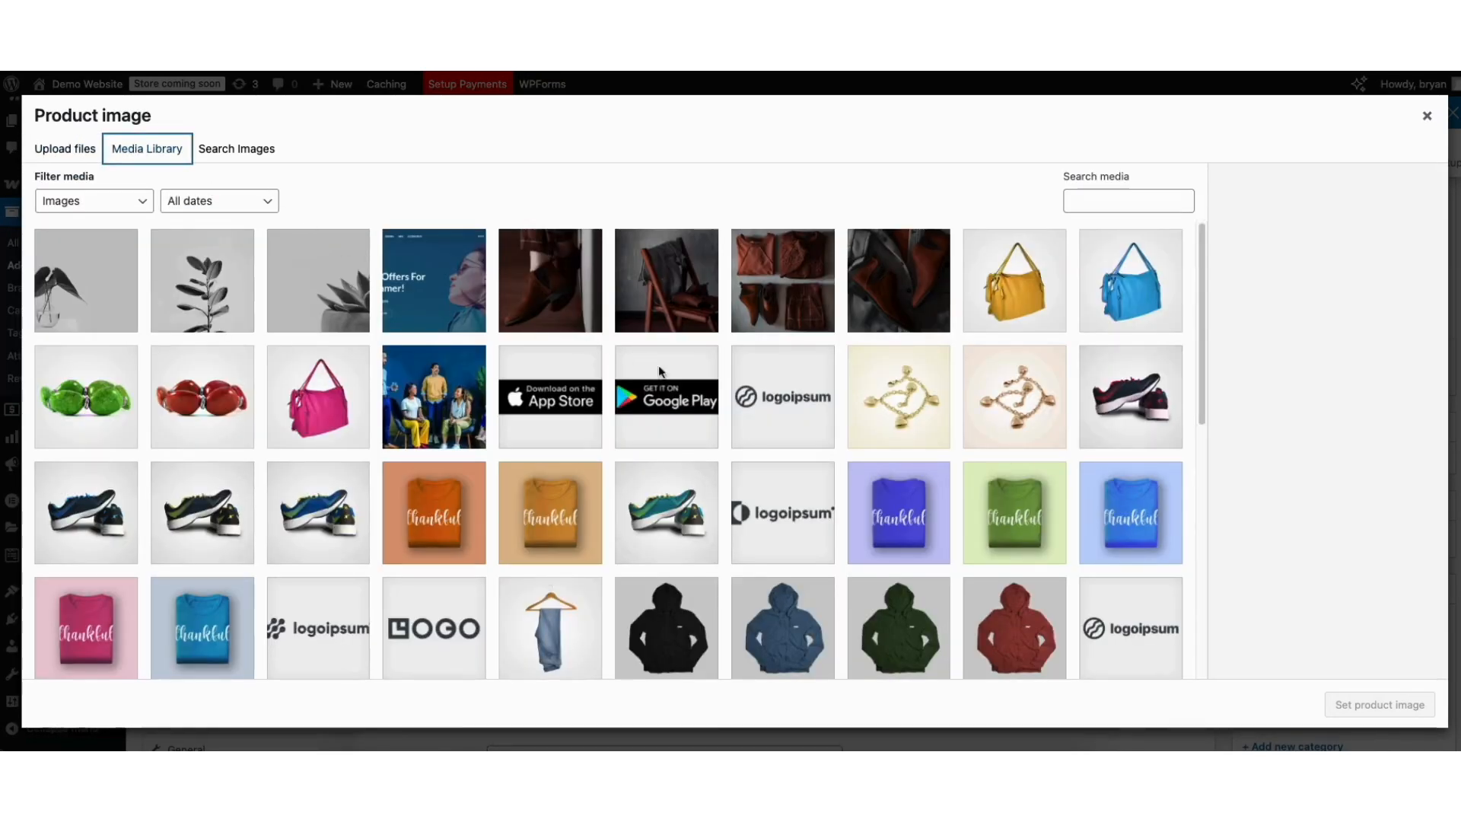
click(878, 512)
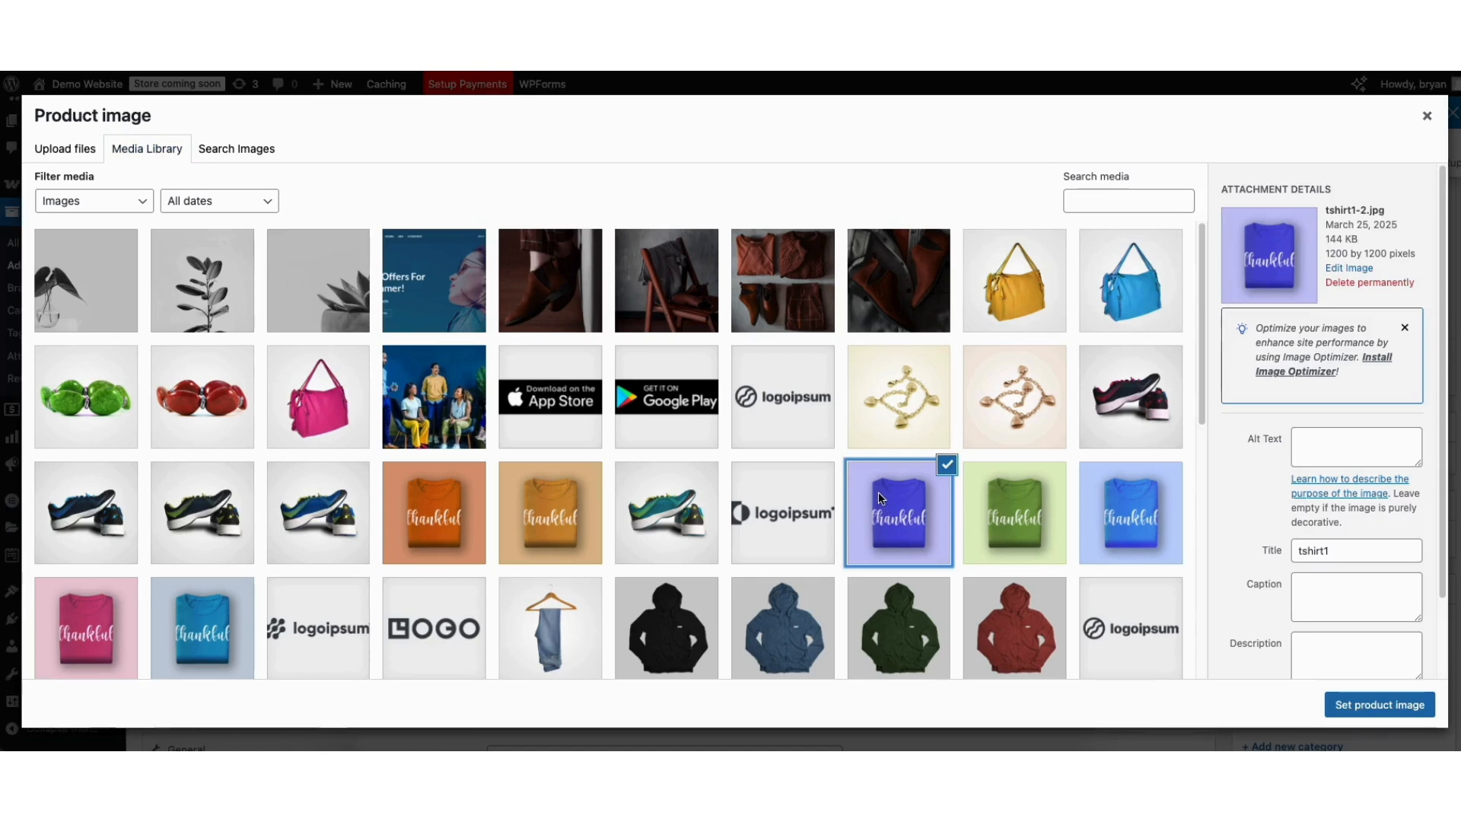
click(1356, 707)
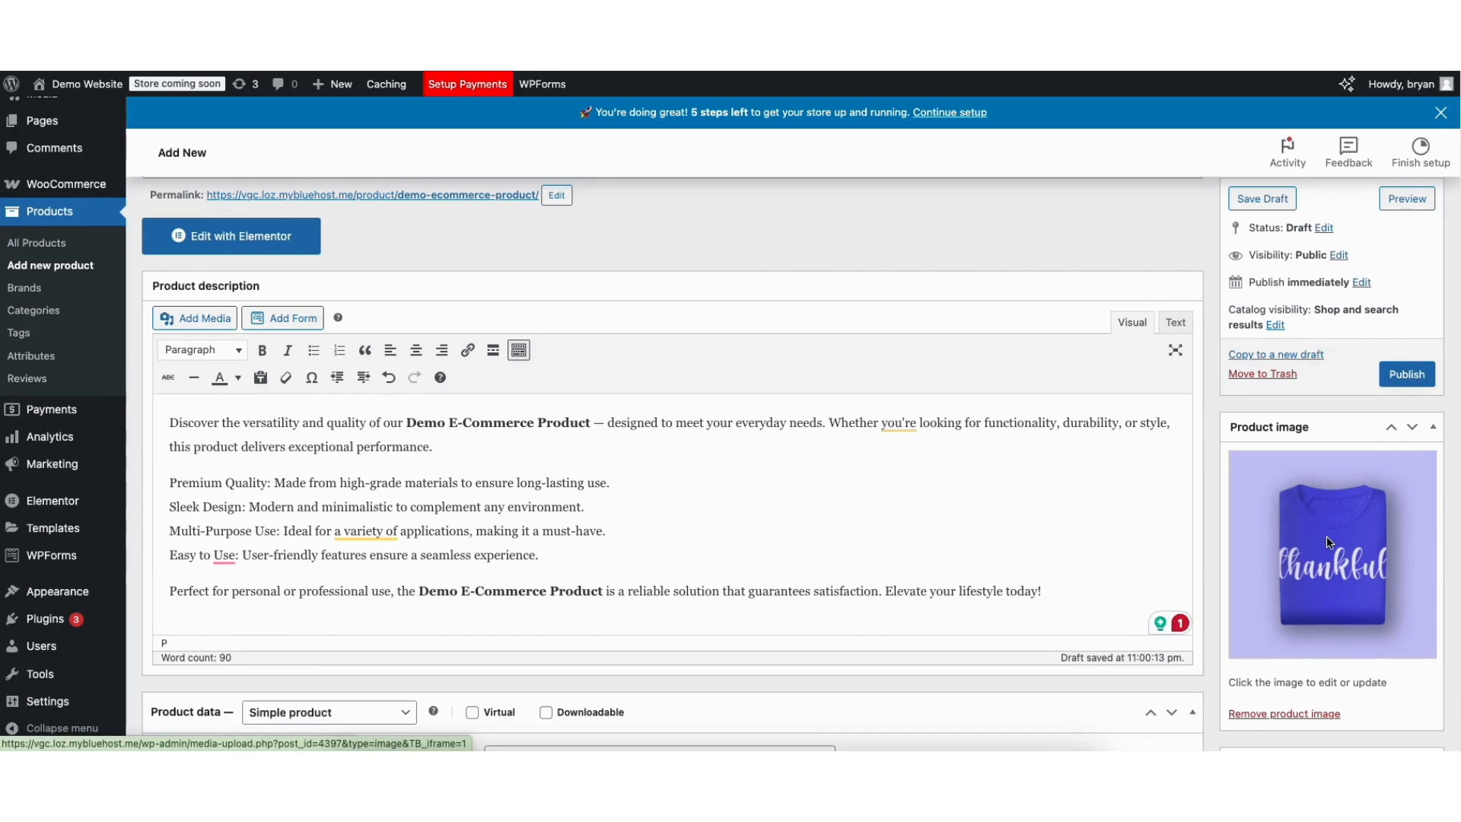
scroll(1340, 531, down, 2)
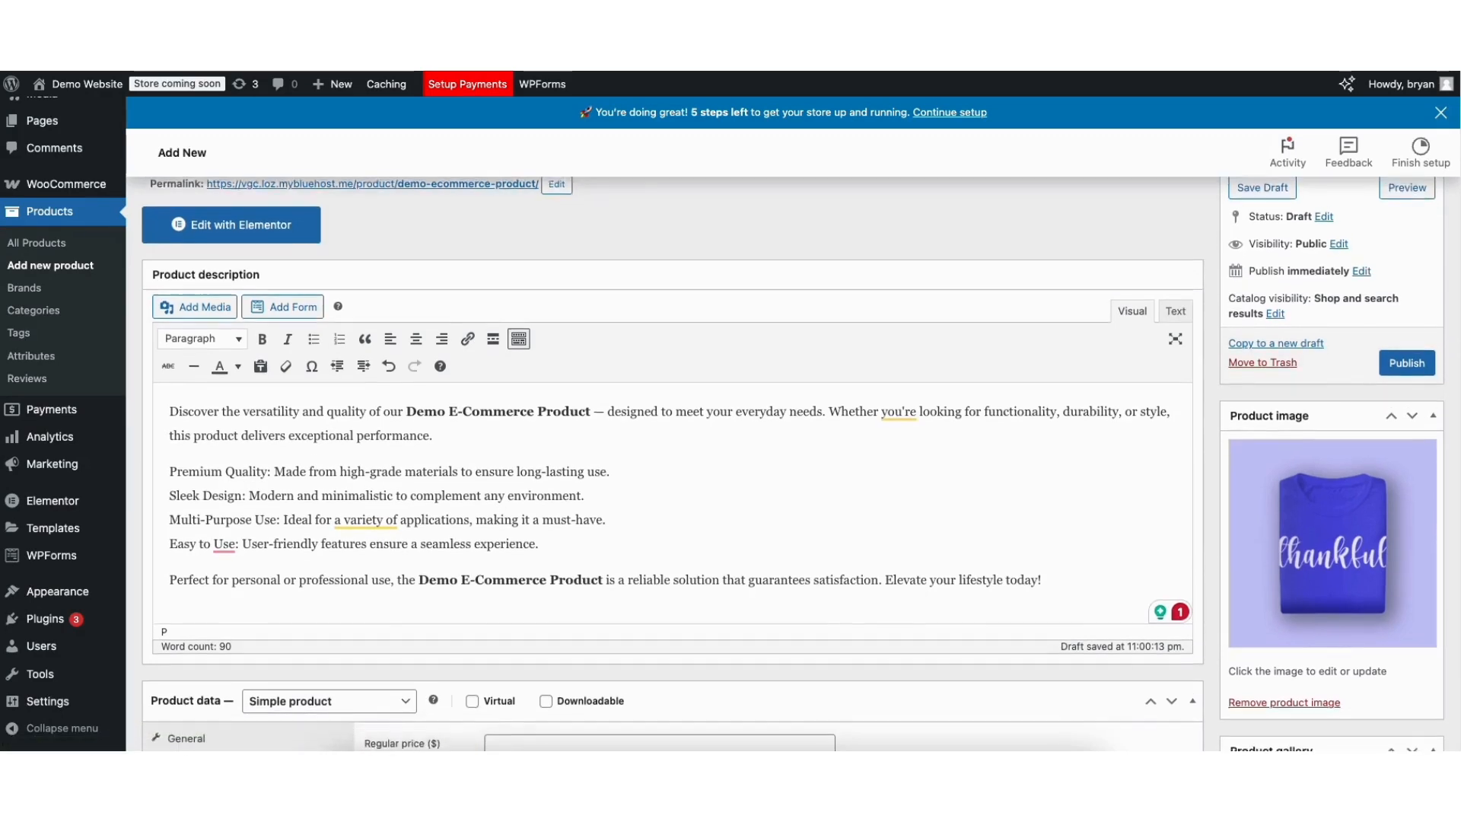
scroll(603, 426, down, 5)
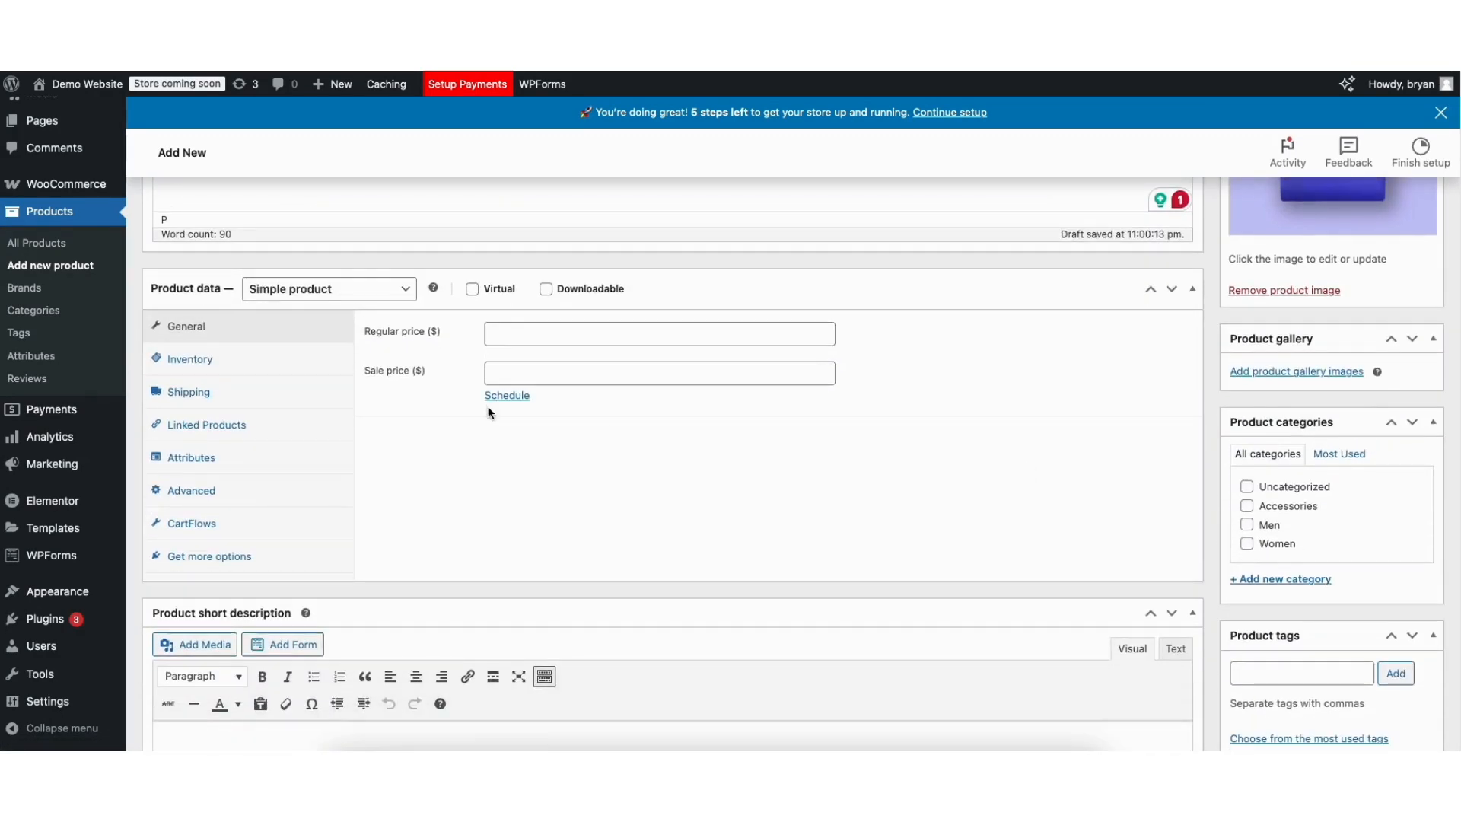
Add the tan tshirt6-2.jpg and green tshirt5-2.jpg 'Thankful' T-shirt images to the product gallery.
click(1293, 373)
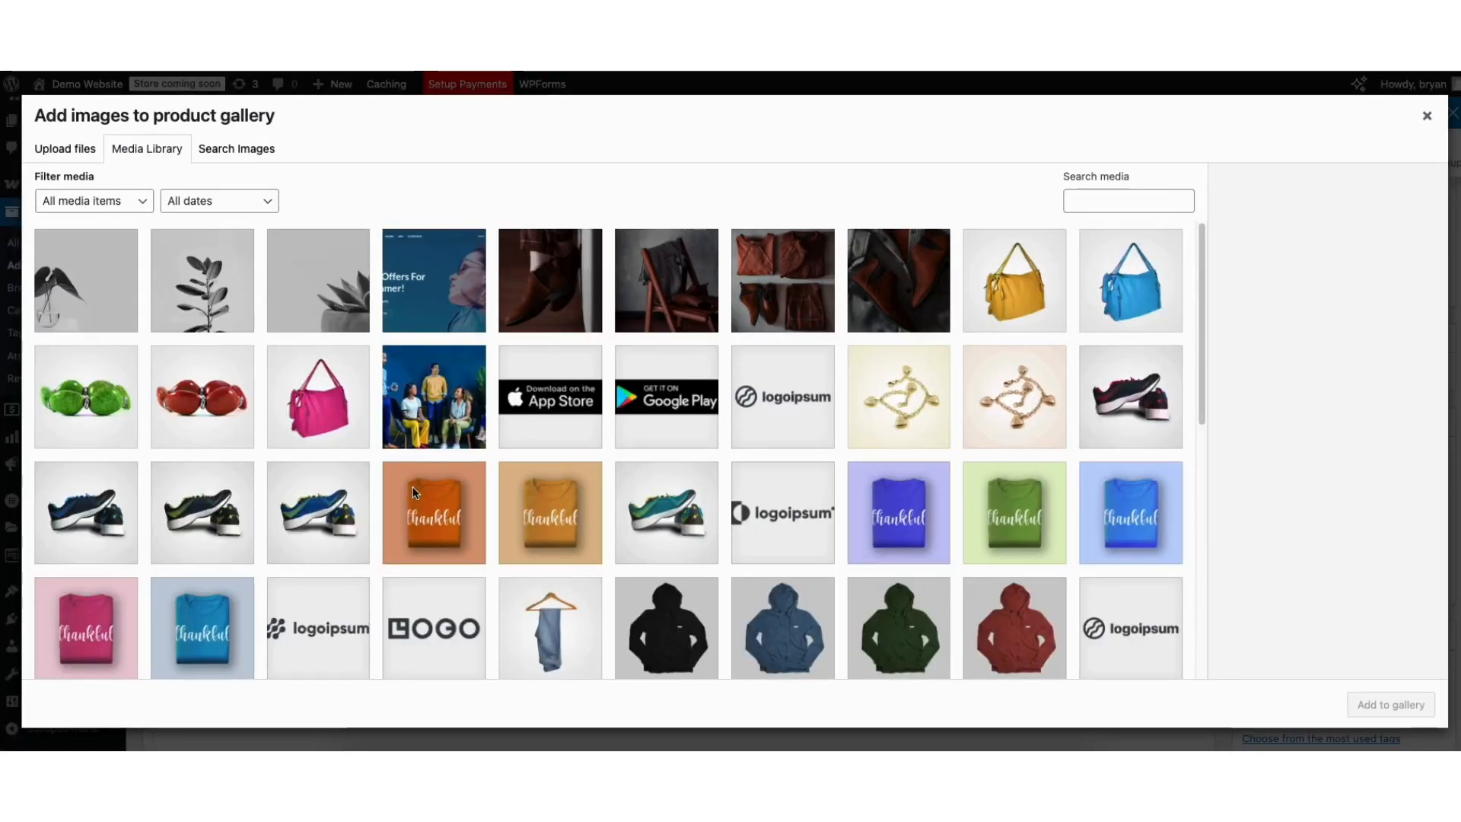
click(73, 147)
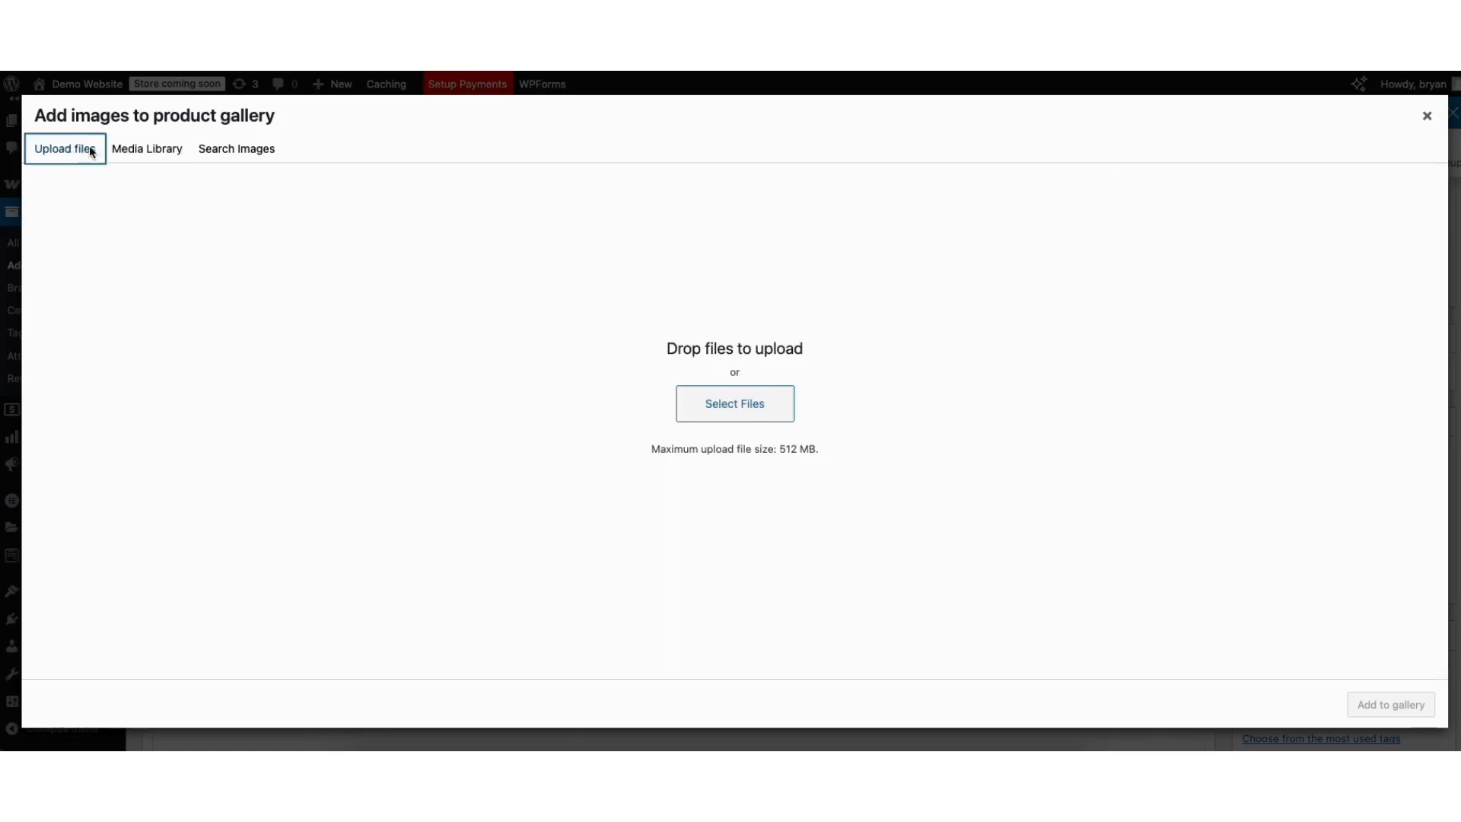
click(134, 150)
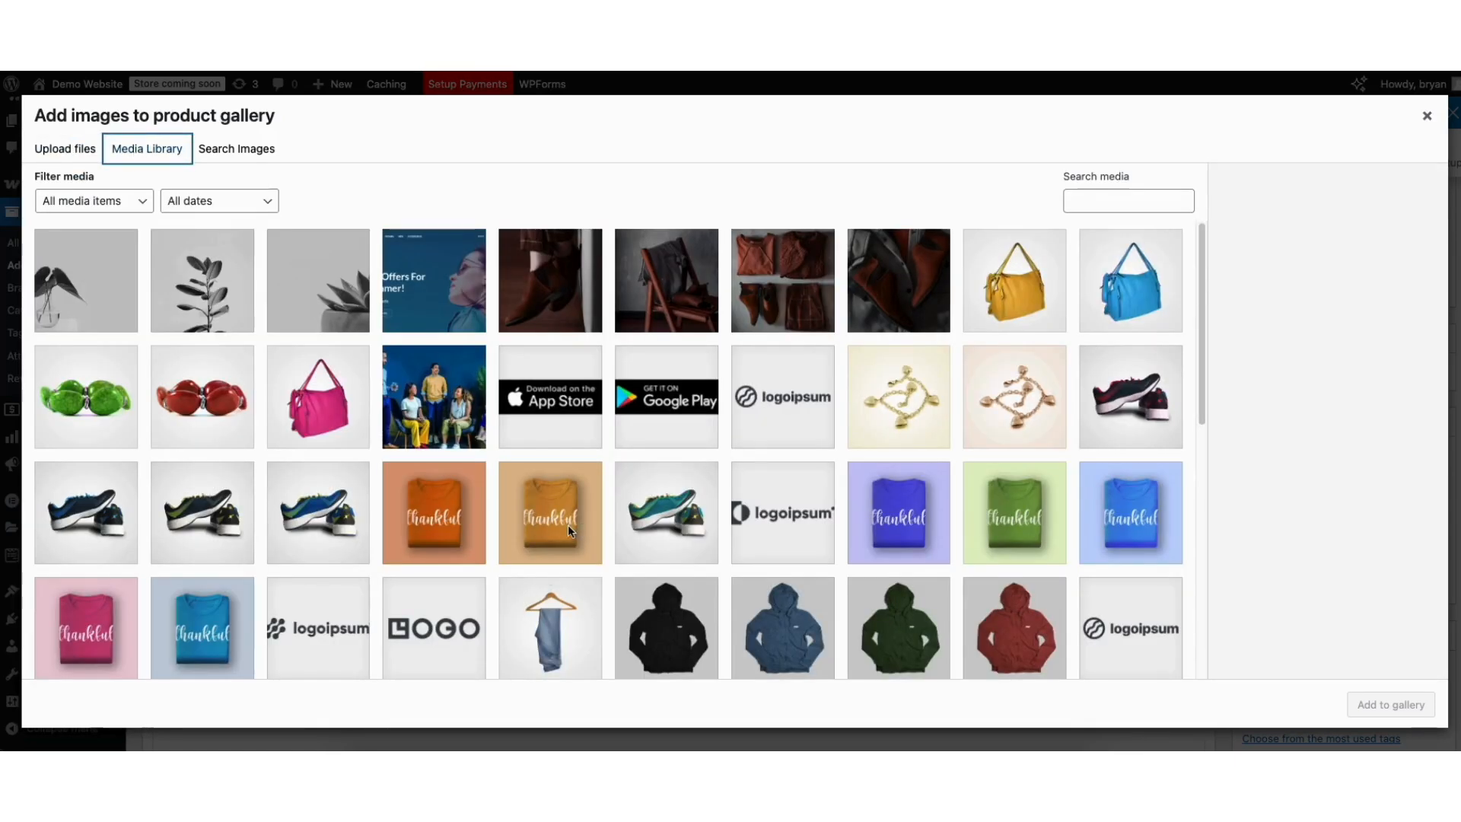
click(550, 510)
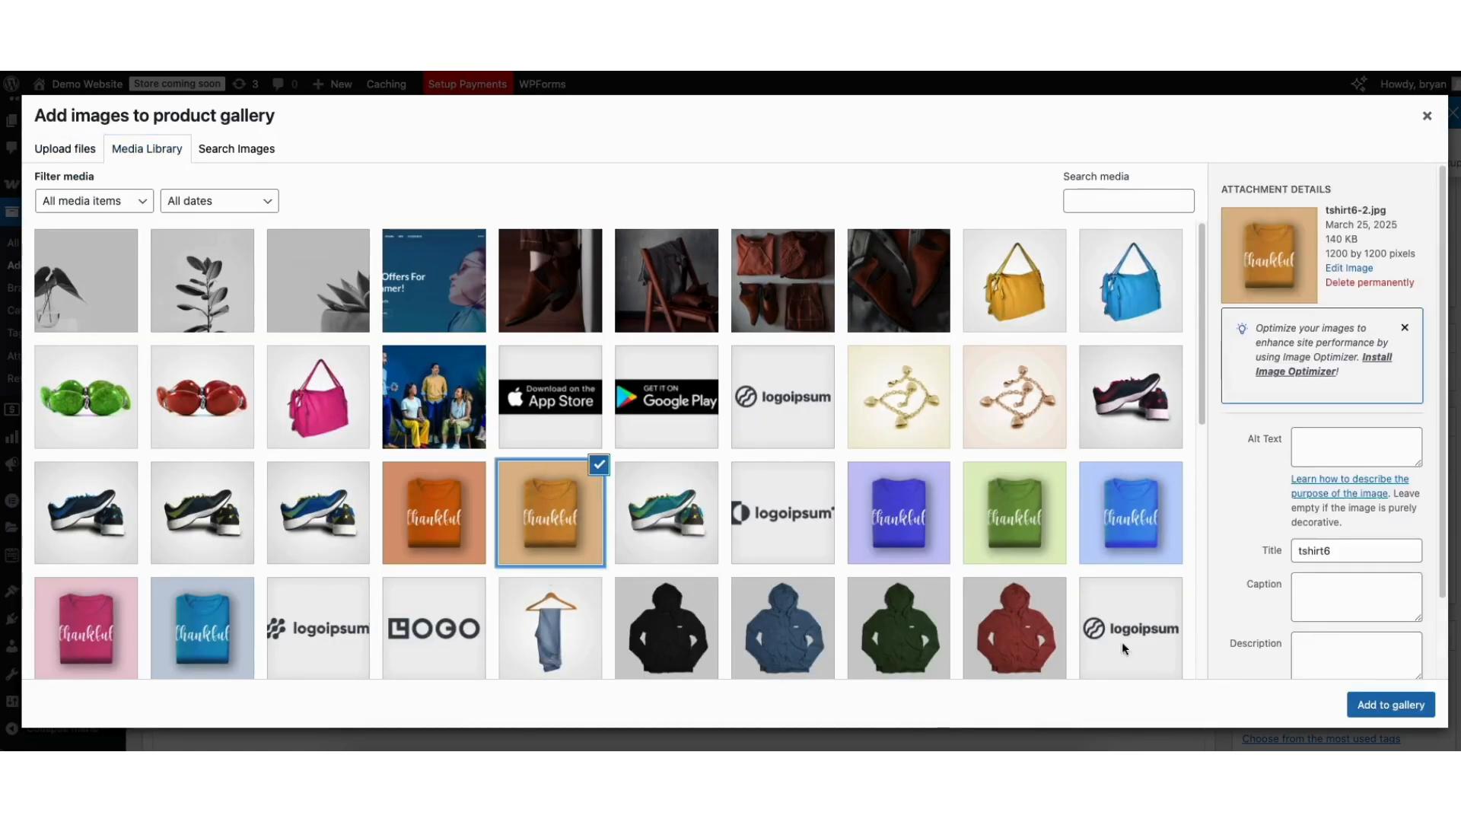
click(1373, 705)
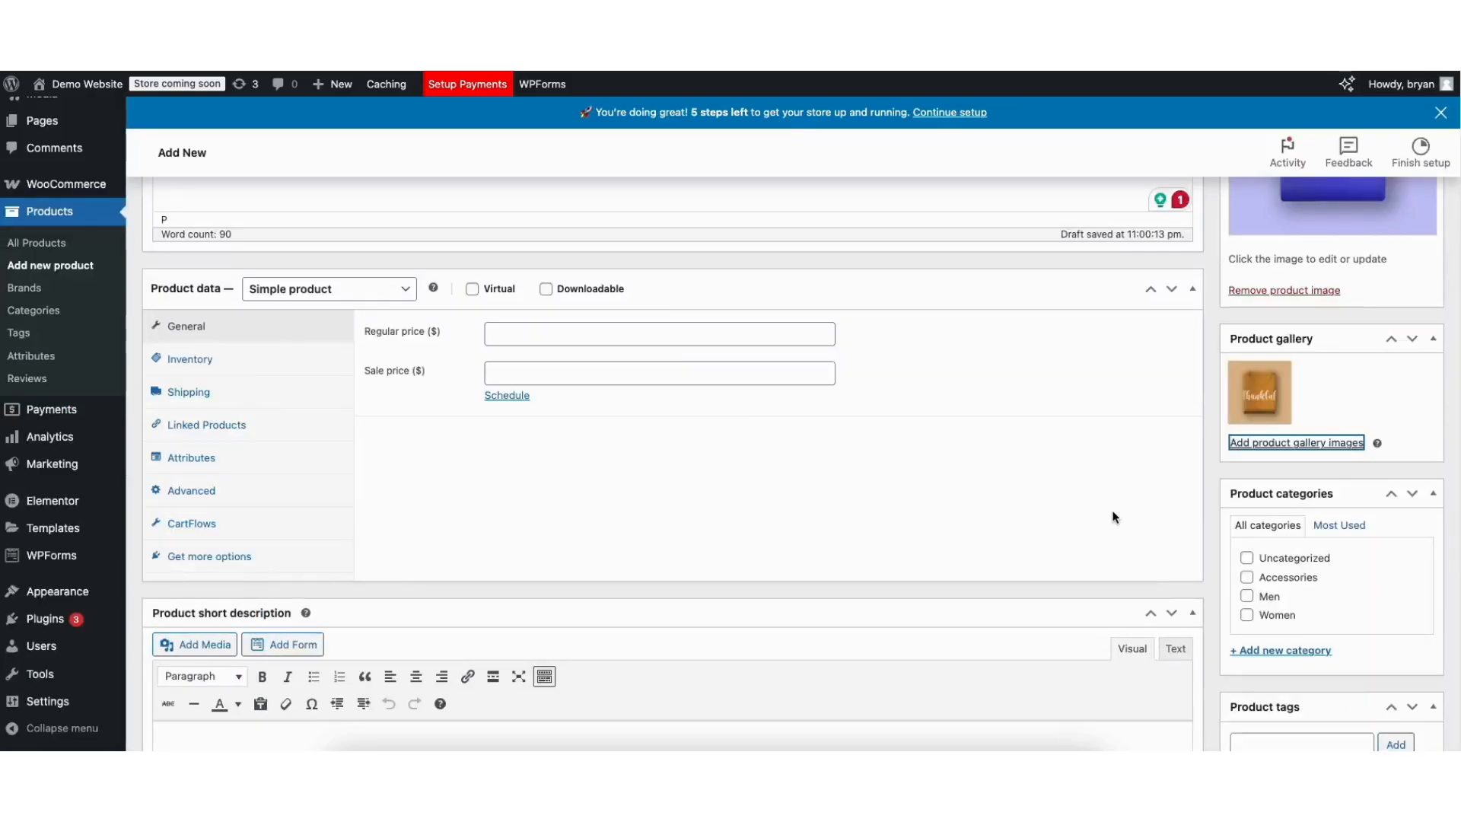
mouse_move(1254, 408)
click(1265, 443)
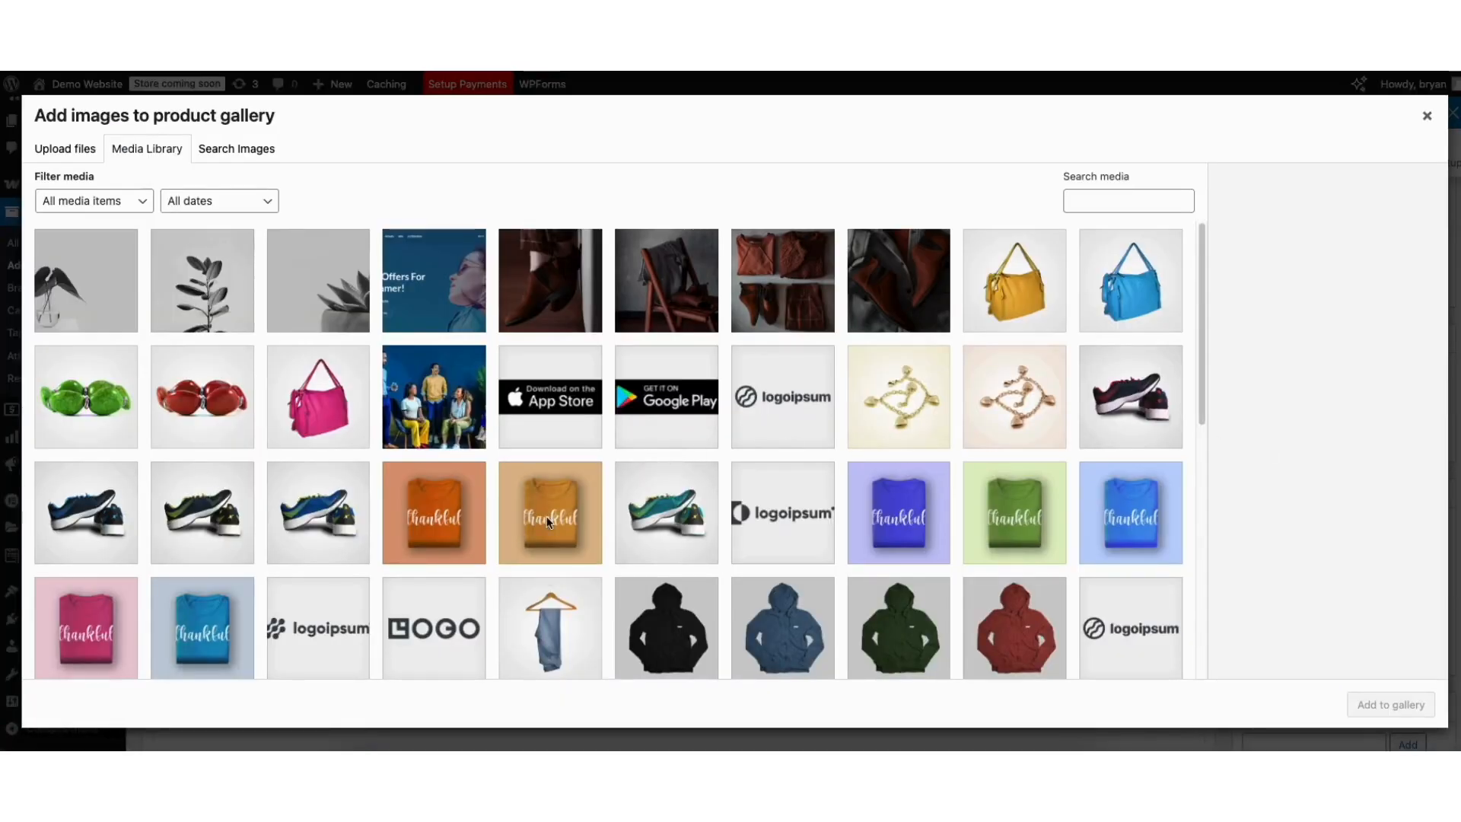
click(1008, 513)
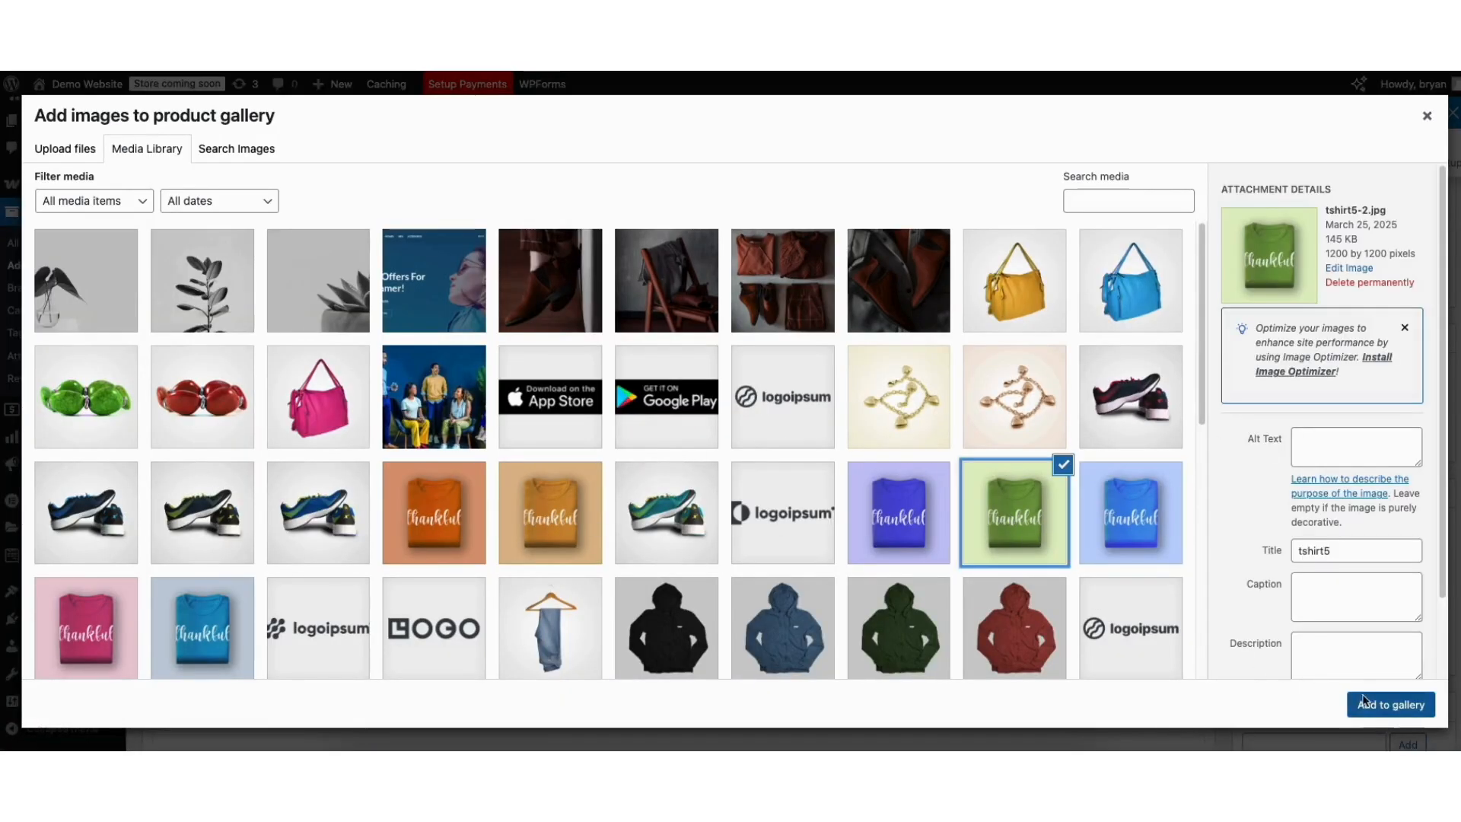
click(1386, 705)
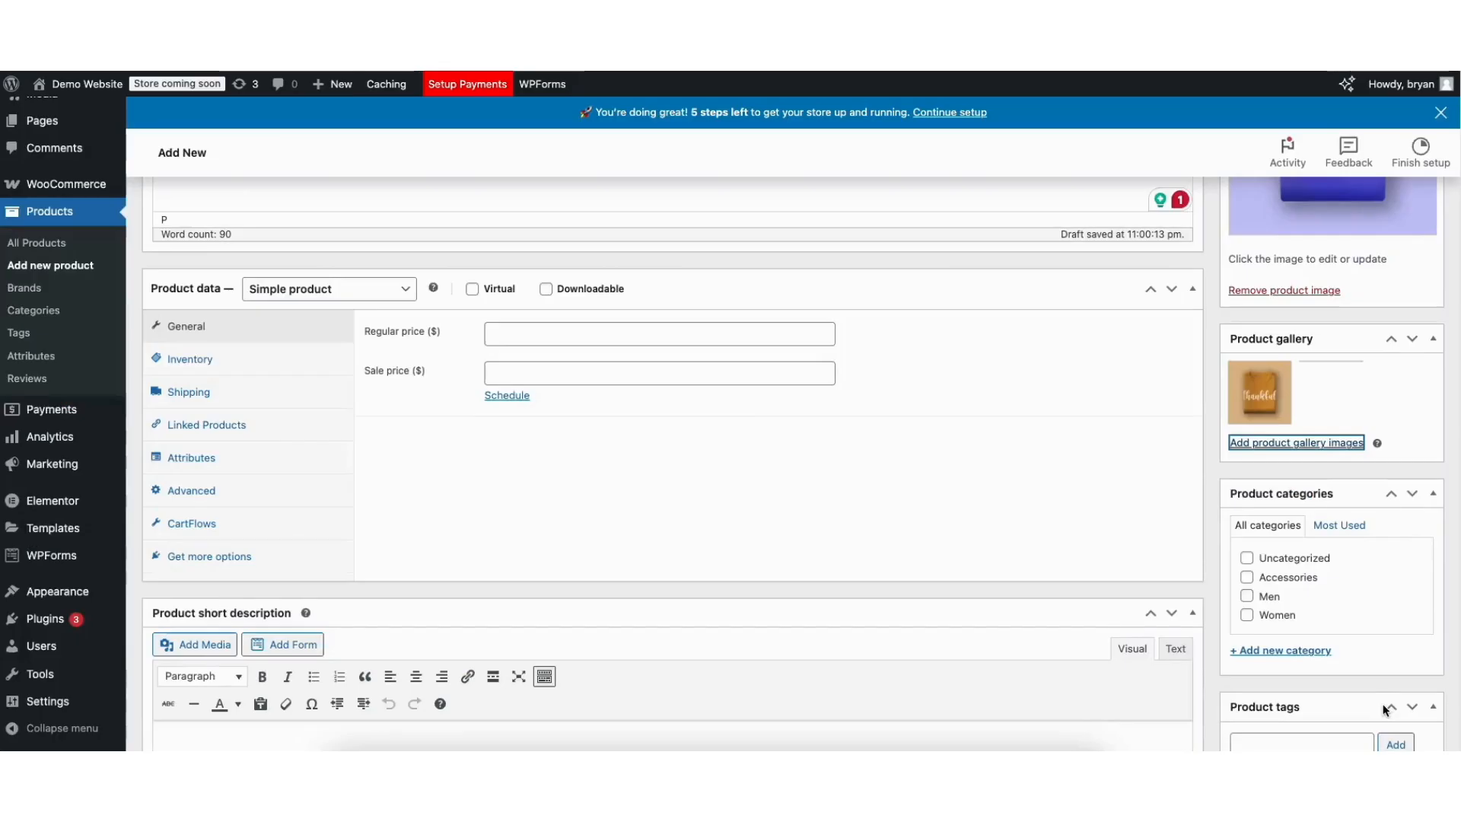
mouse_move(1300, 398)
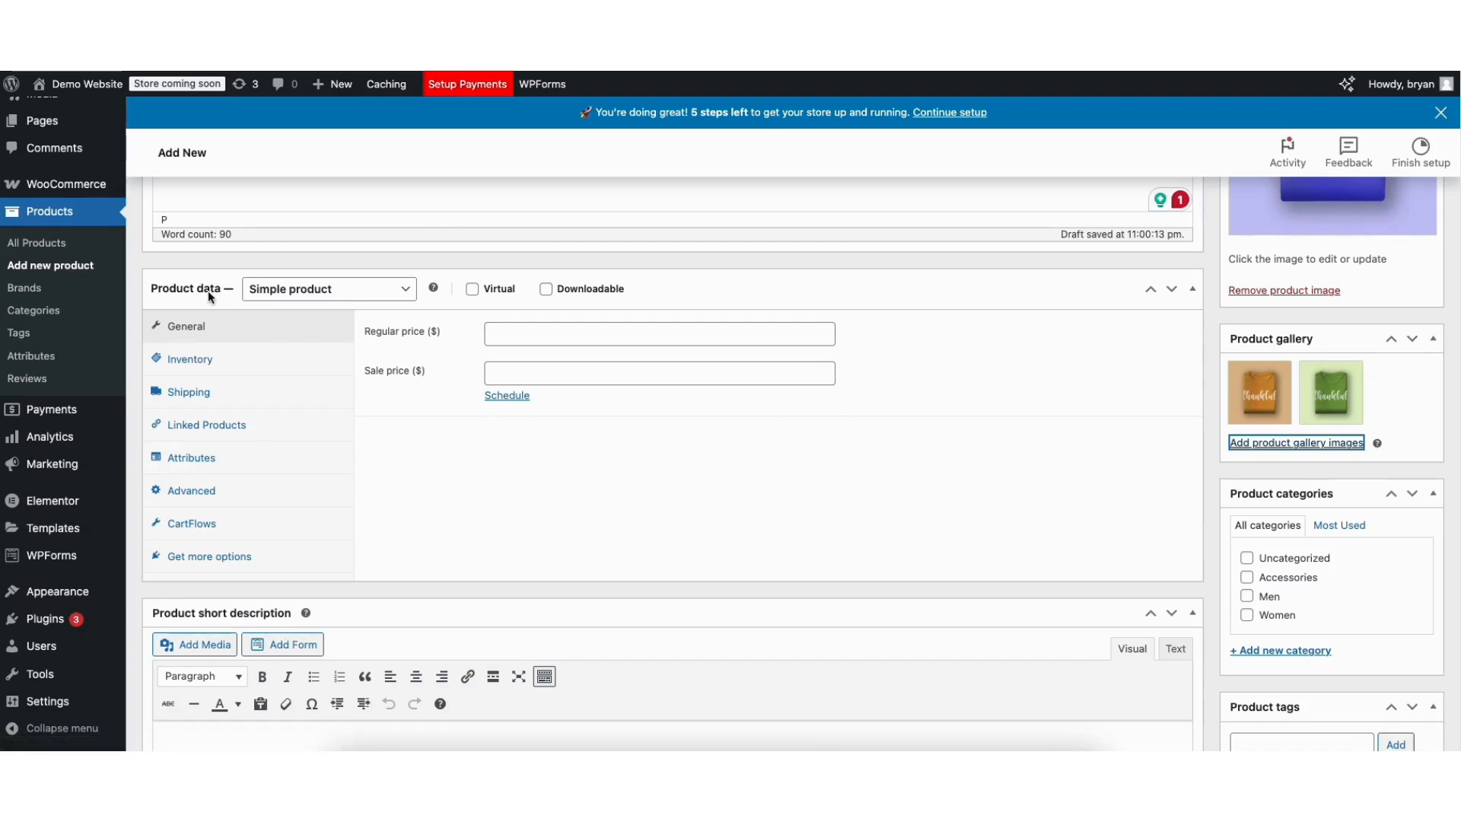
Review the product type options, leaving it a non-downloadable Simple product.
click(333, 289)
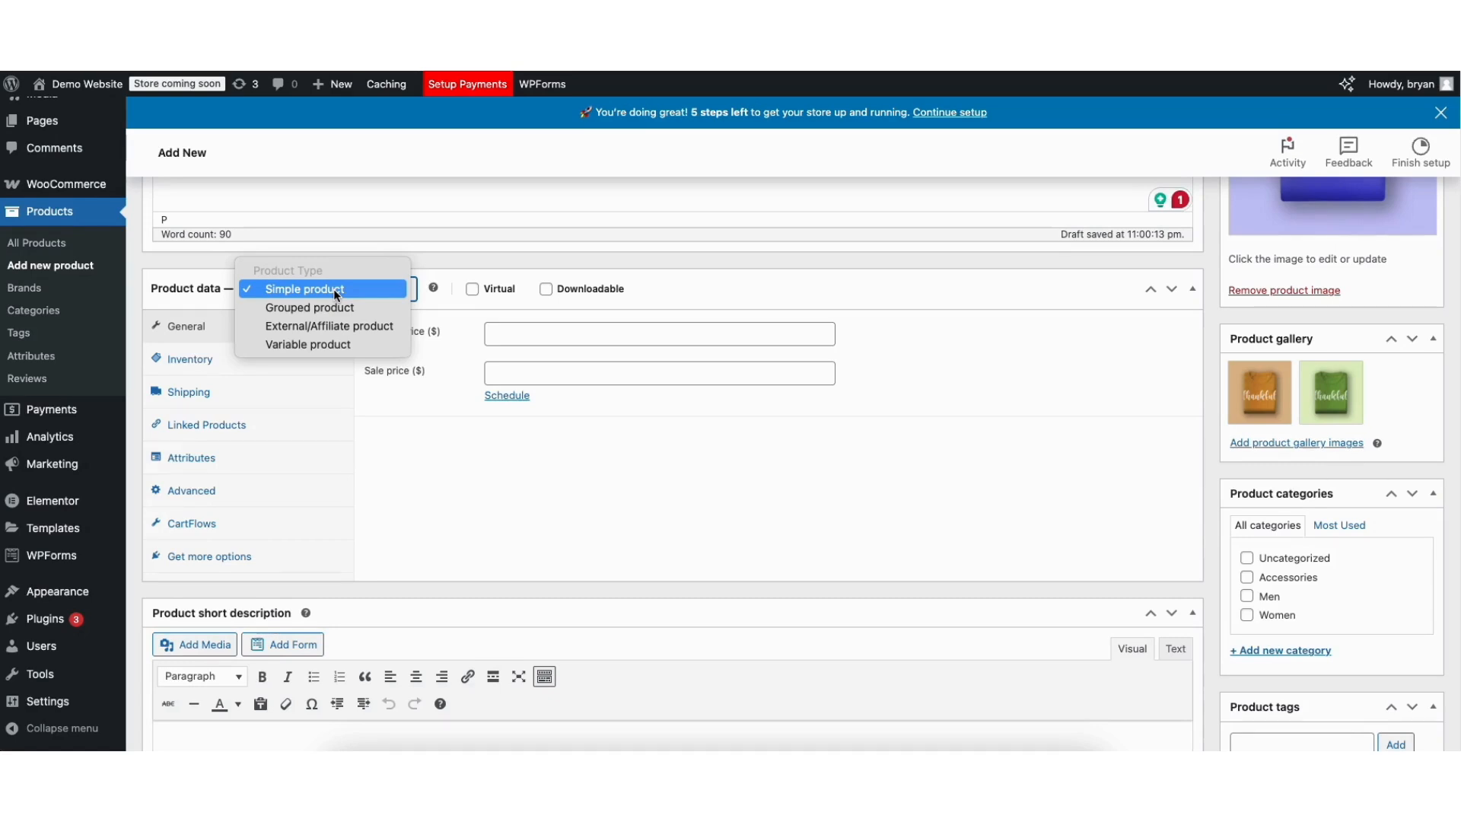
click(333, 289)
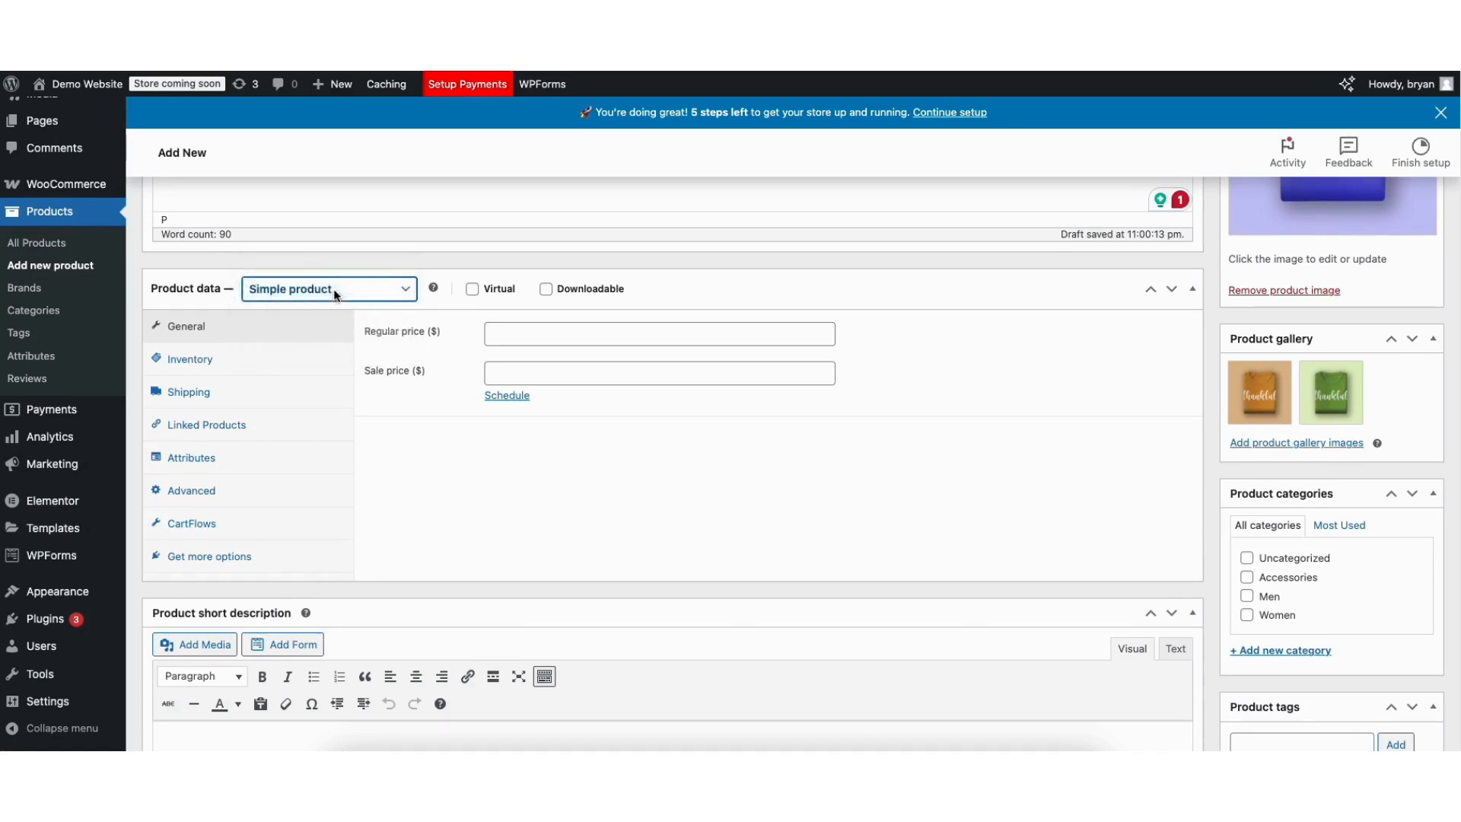
click(336, 296)
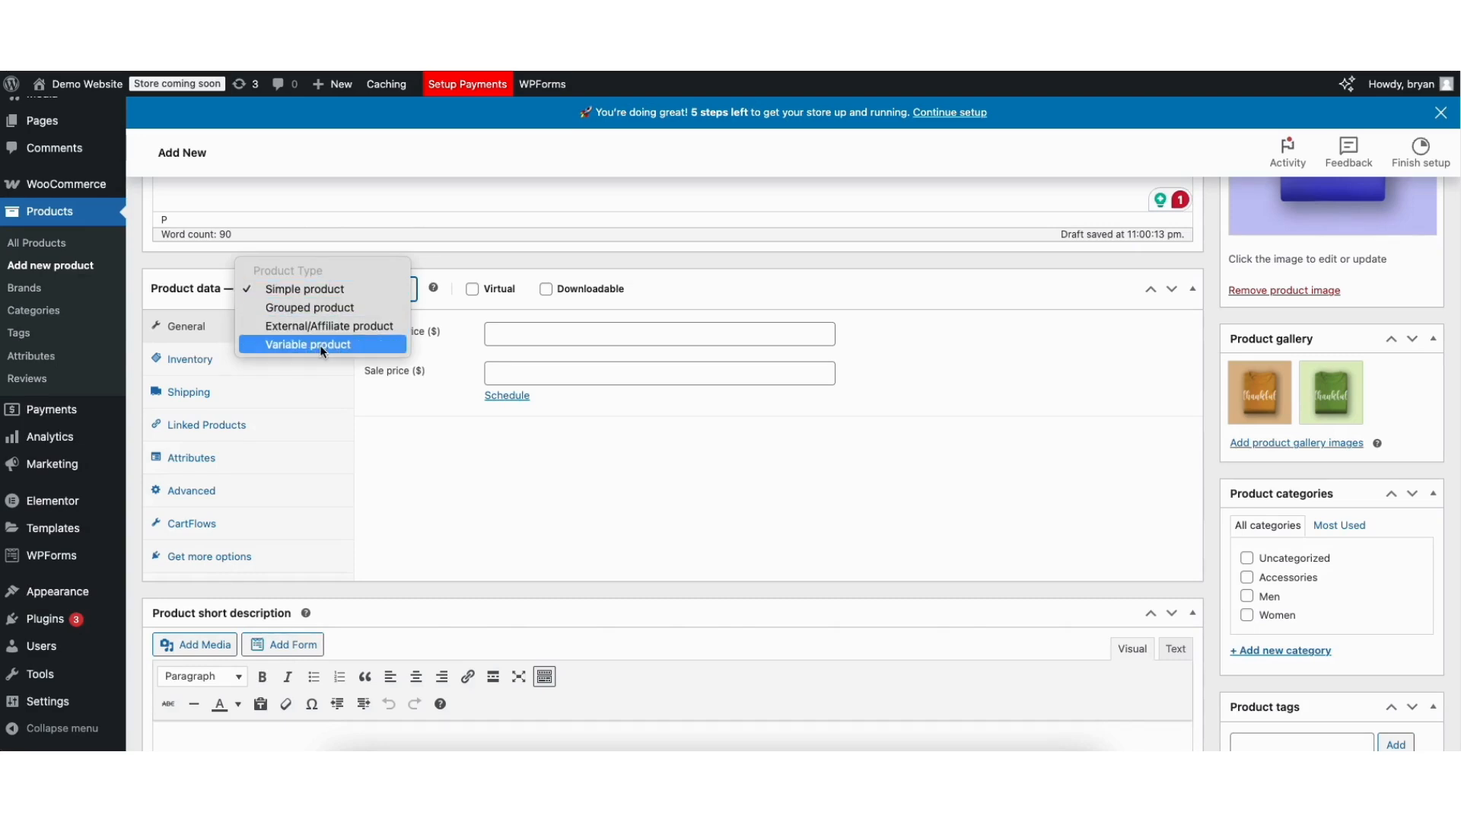
click(427, 261)
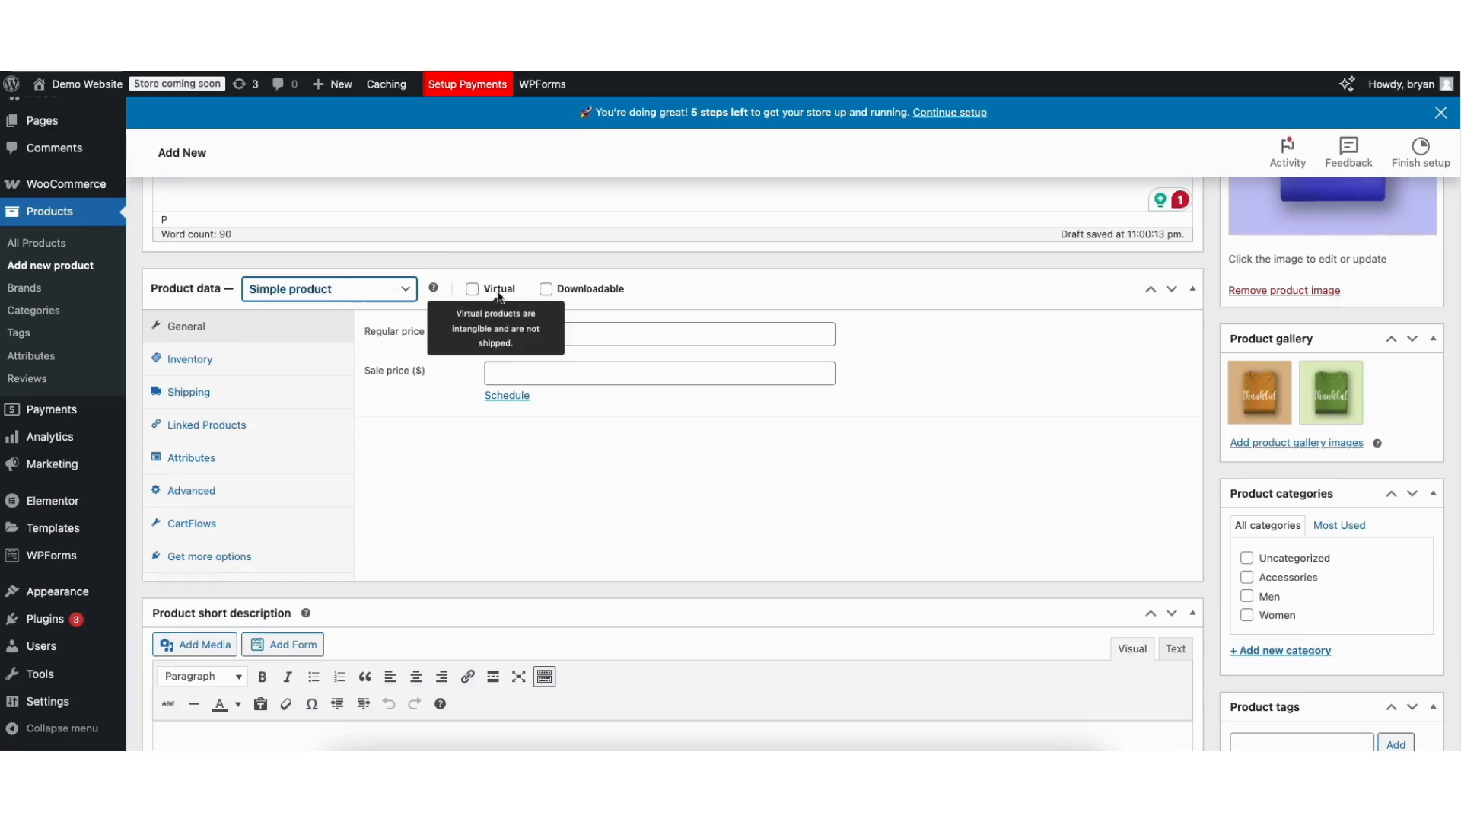
click(546, 289)
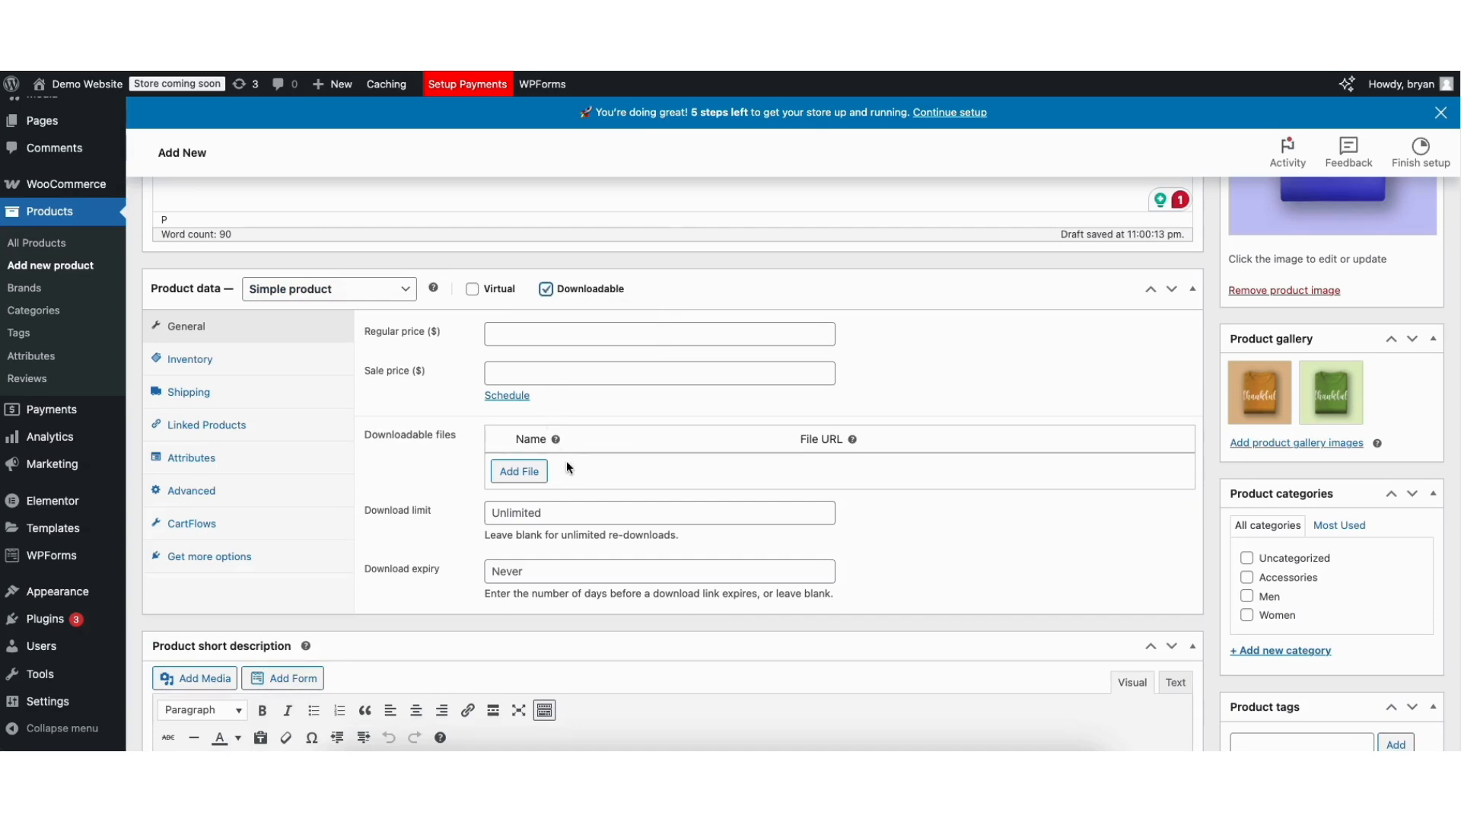
click(546, 289)
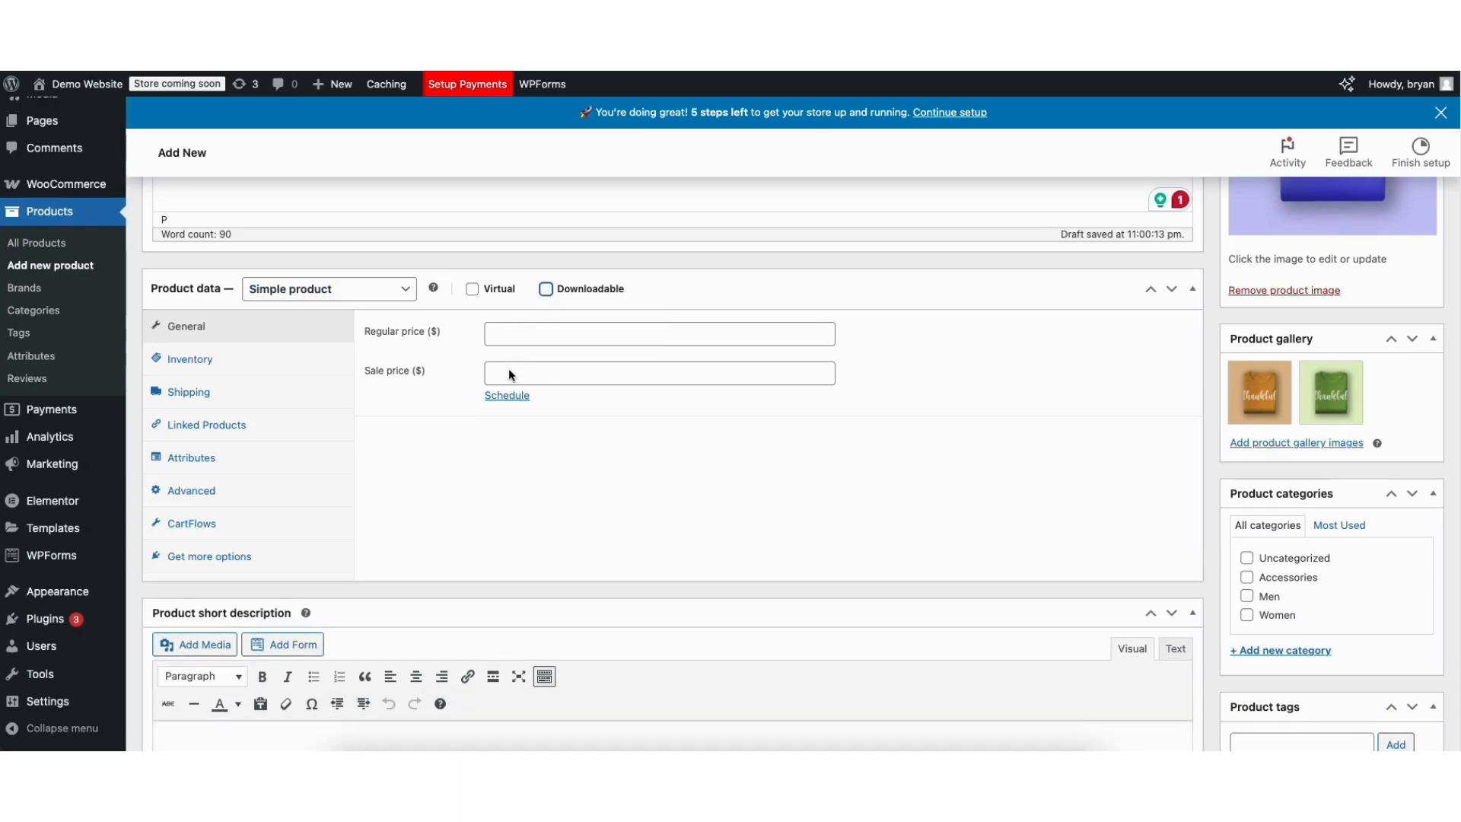
Set regular price 25 and sale price 20, leaving the sale unscheduled.
click(507, 336)
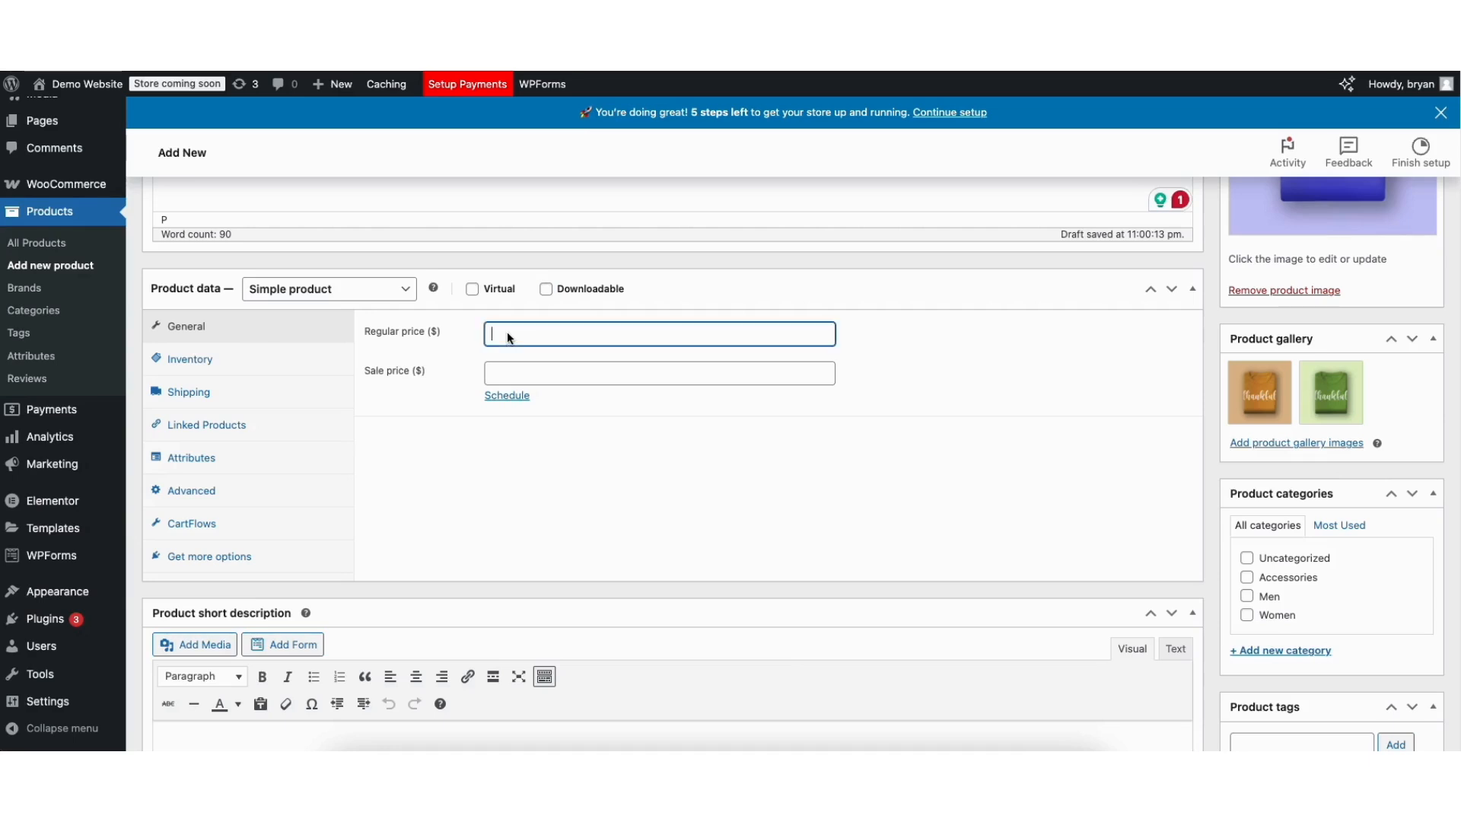
text(25)
click(505, 370)
text(20)
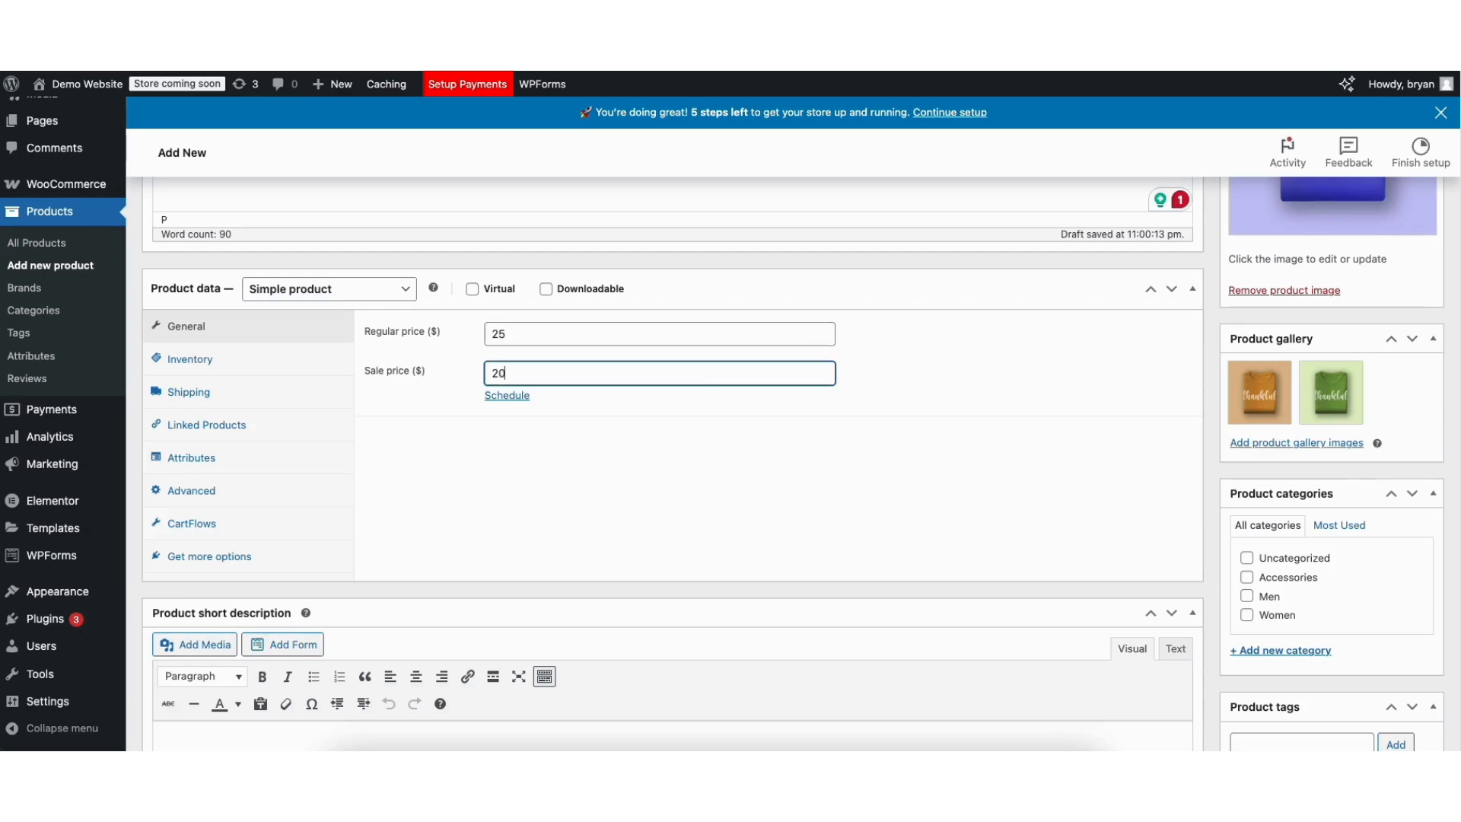
click(506, 395)
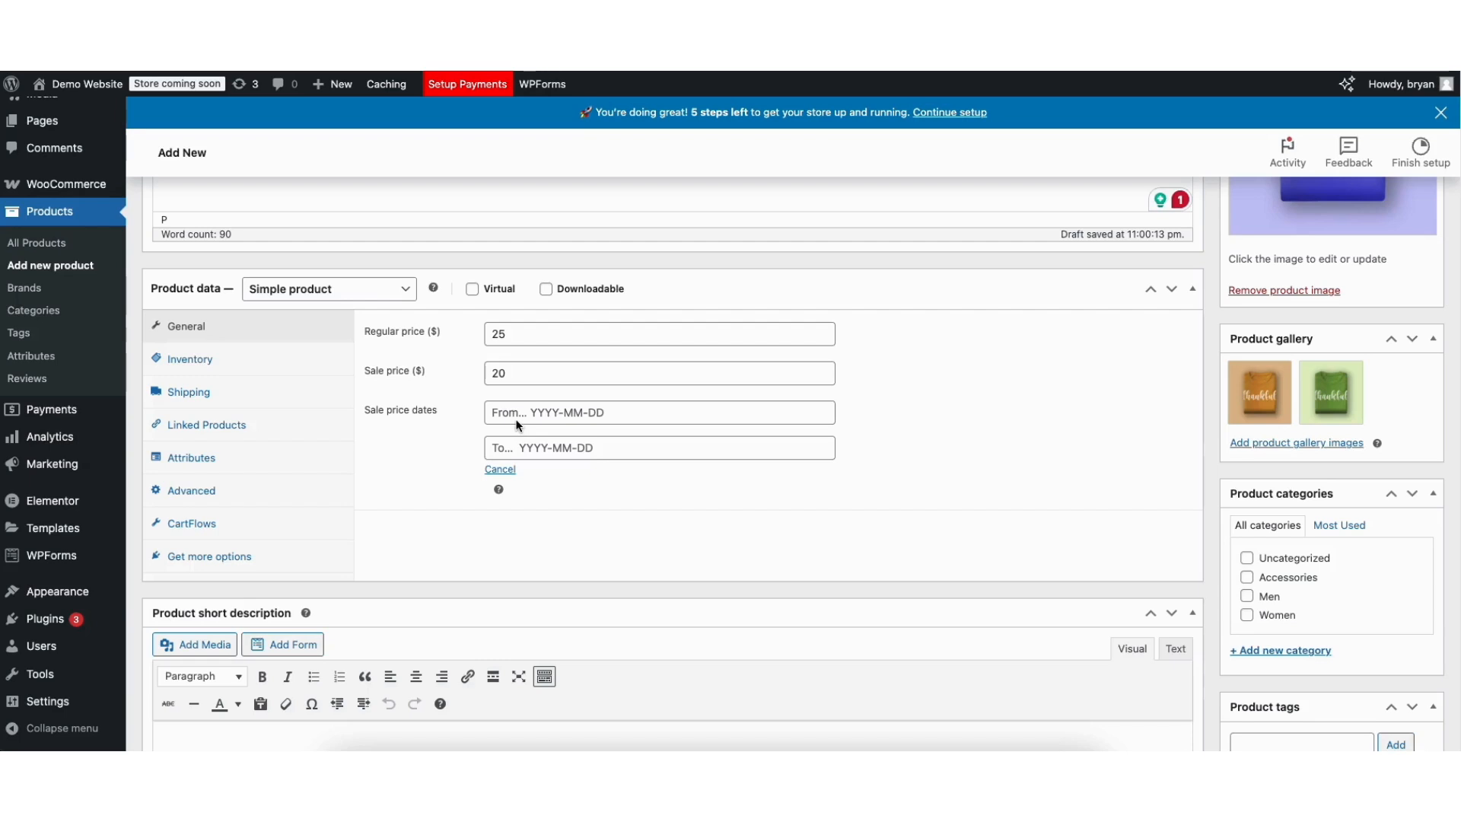
click(520, 416)
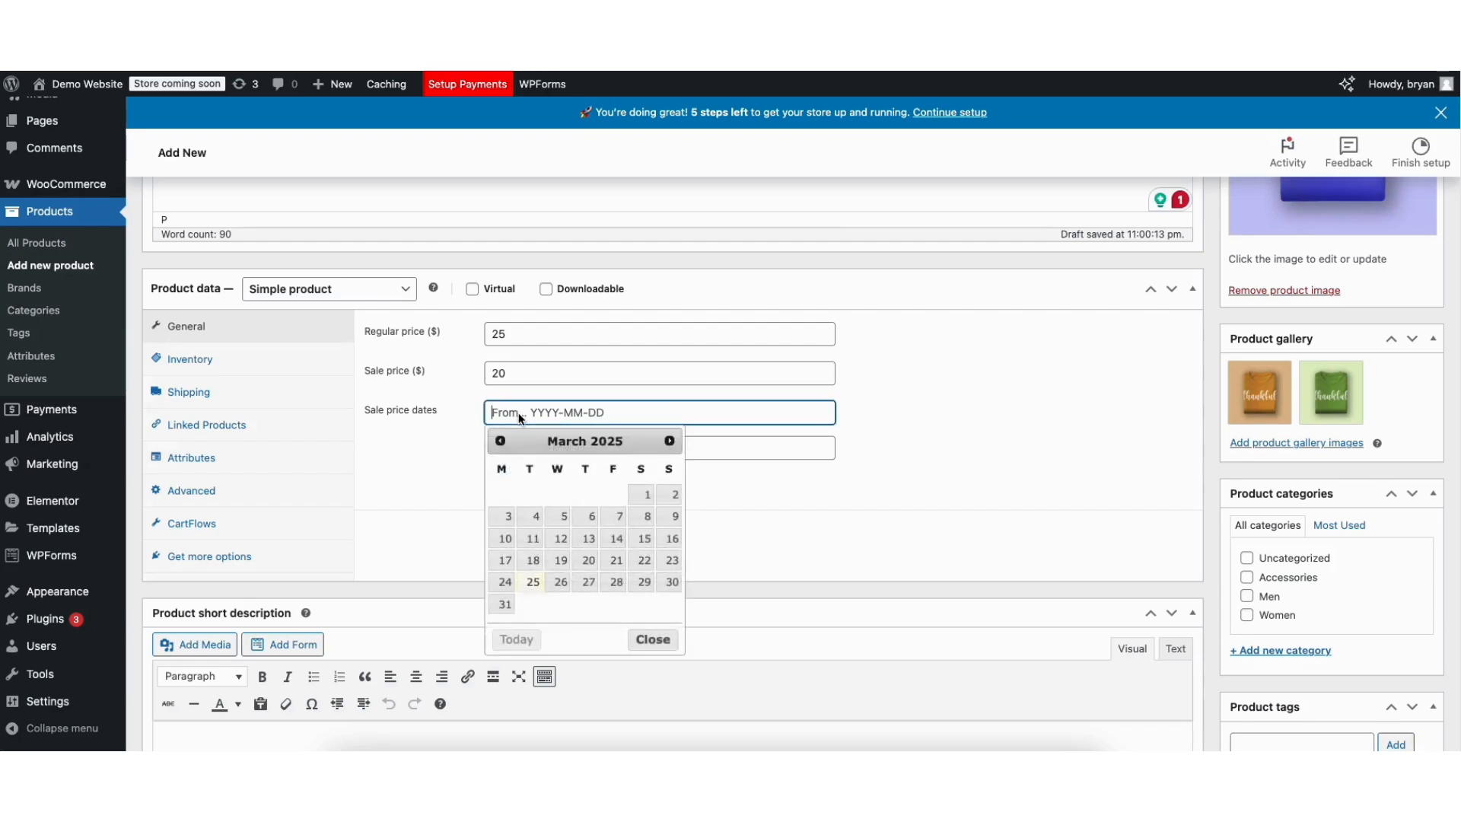
click(447, 464)
click(495, 469)
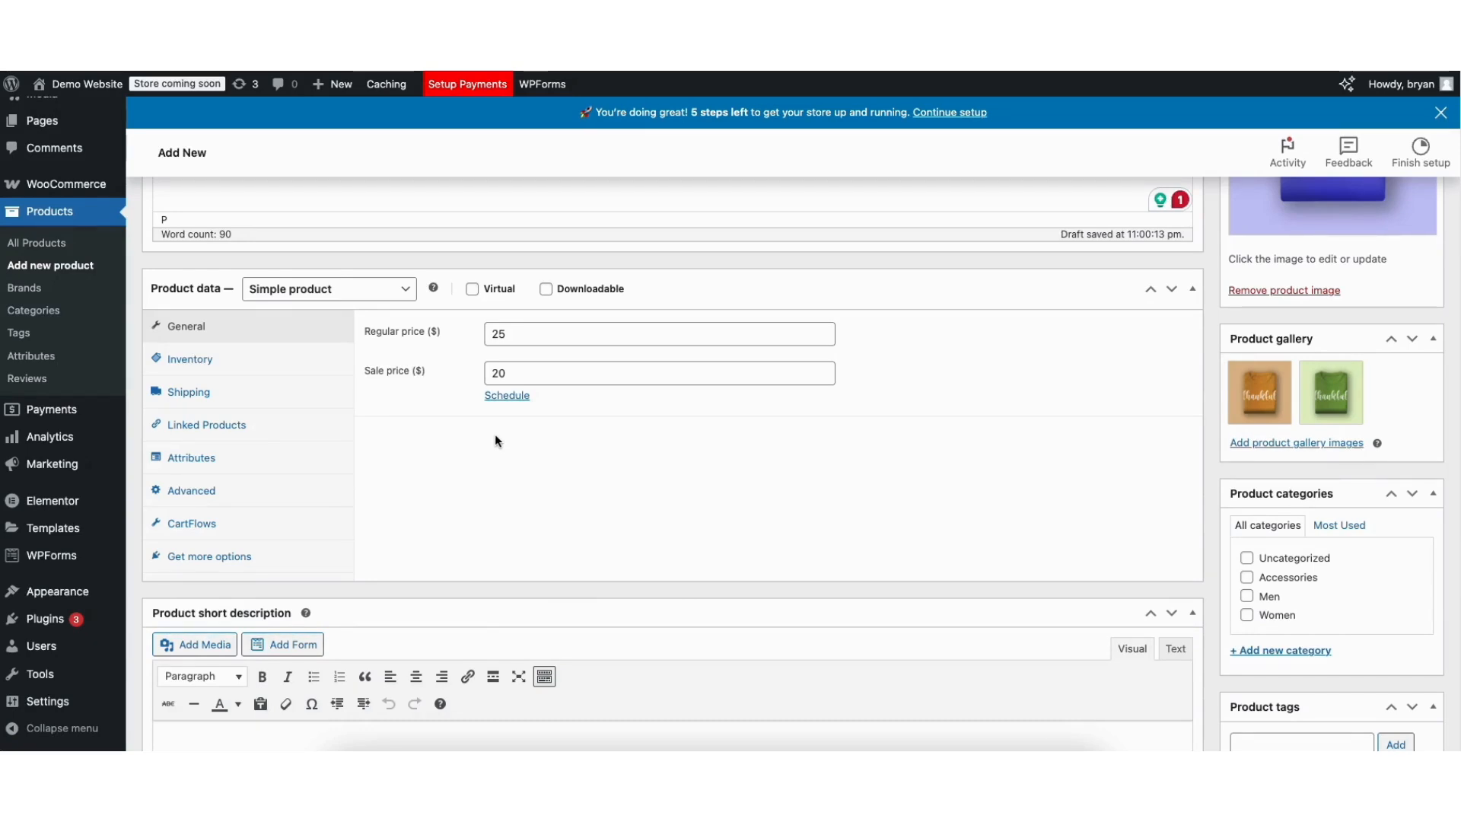
click(341, 293)
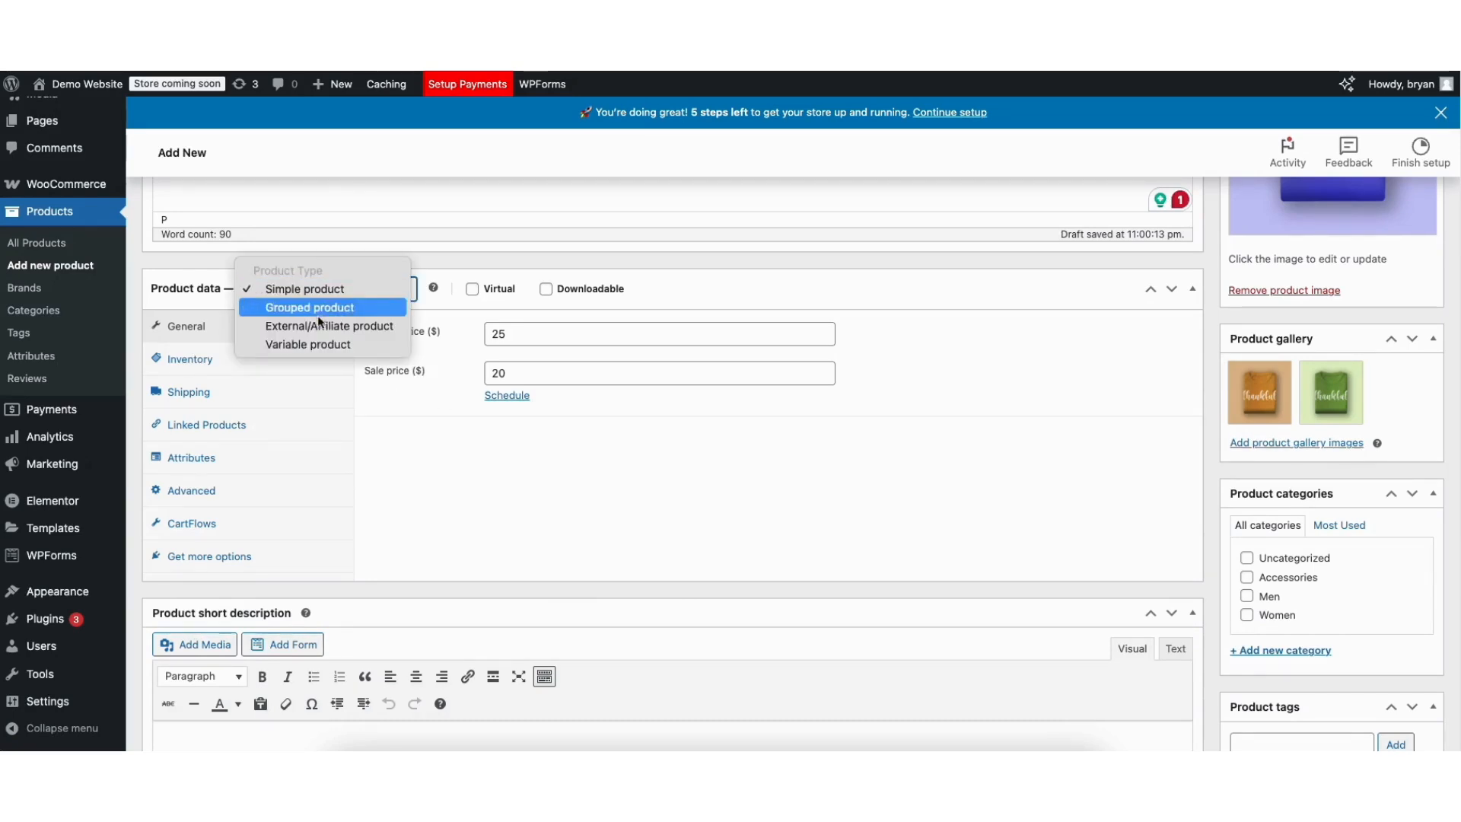
Make it a Variable product and paste the Demo E-Commerce Product short description paragraph.
click(304, 343)
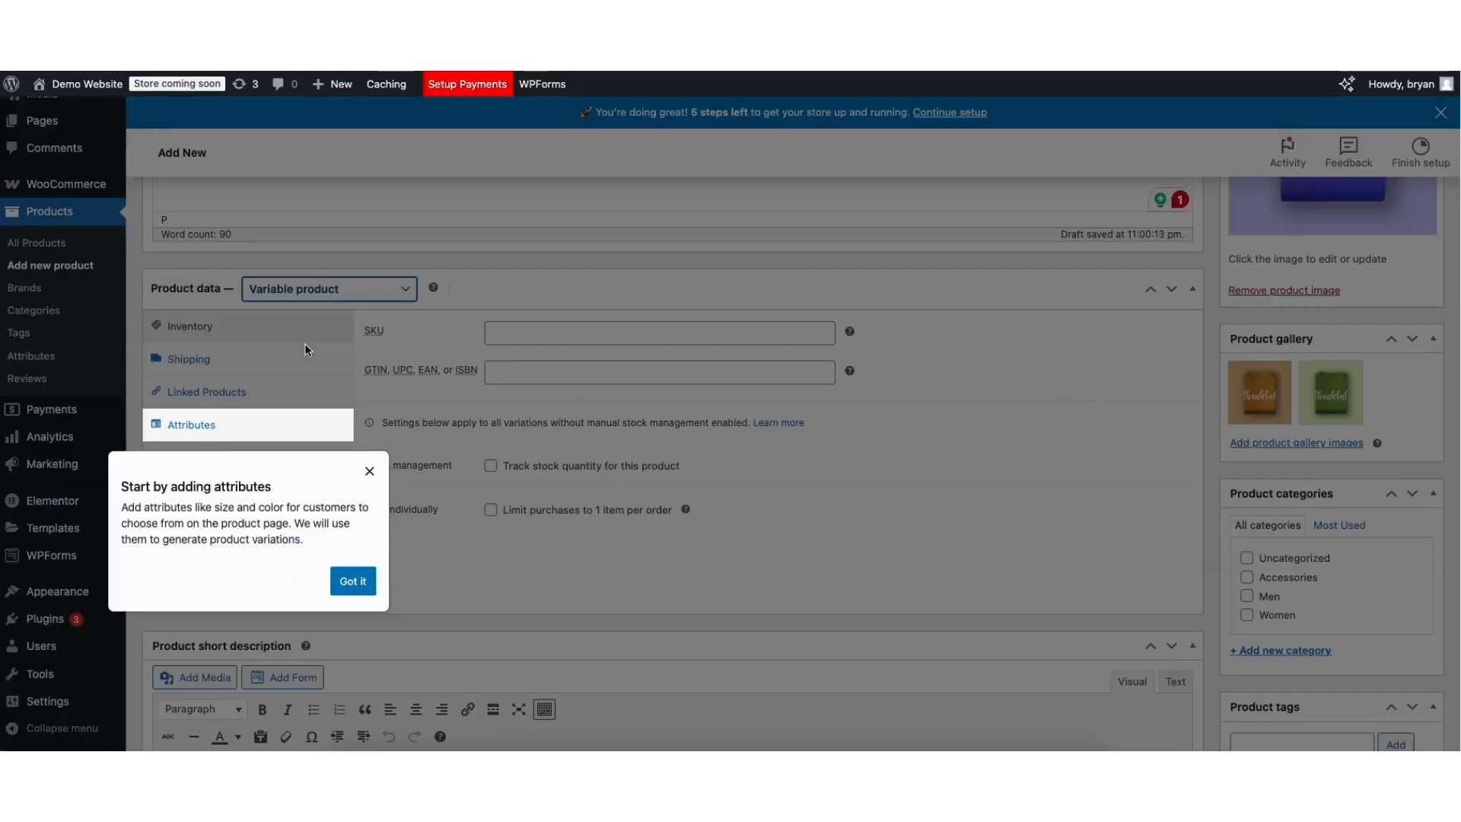
click(353, 581)
scroll(1456, 380, down, 3)
scroll(1456, 380, down, 2)
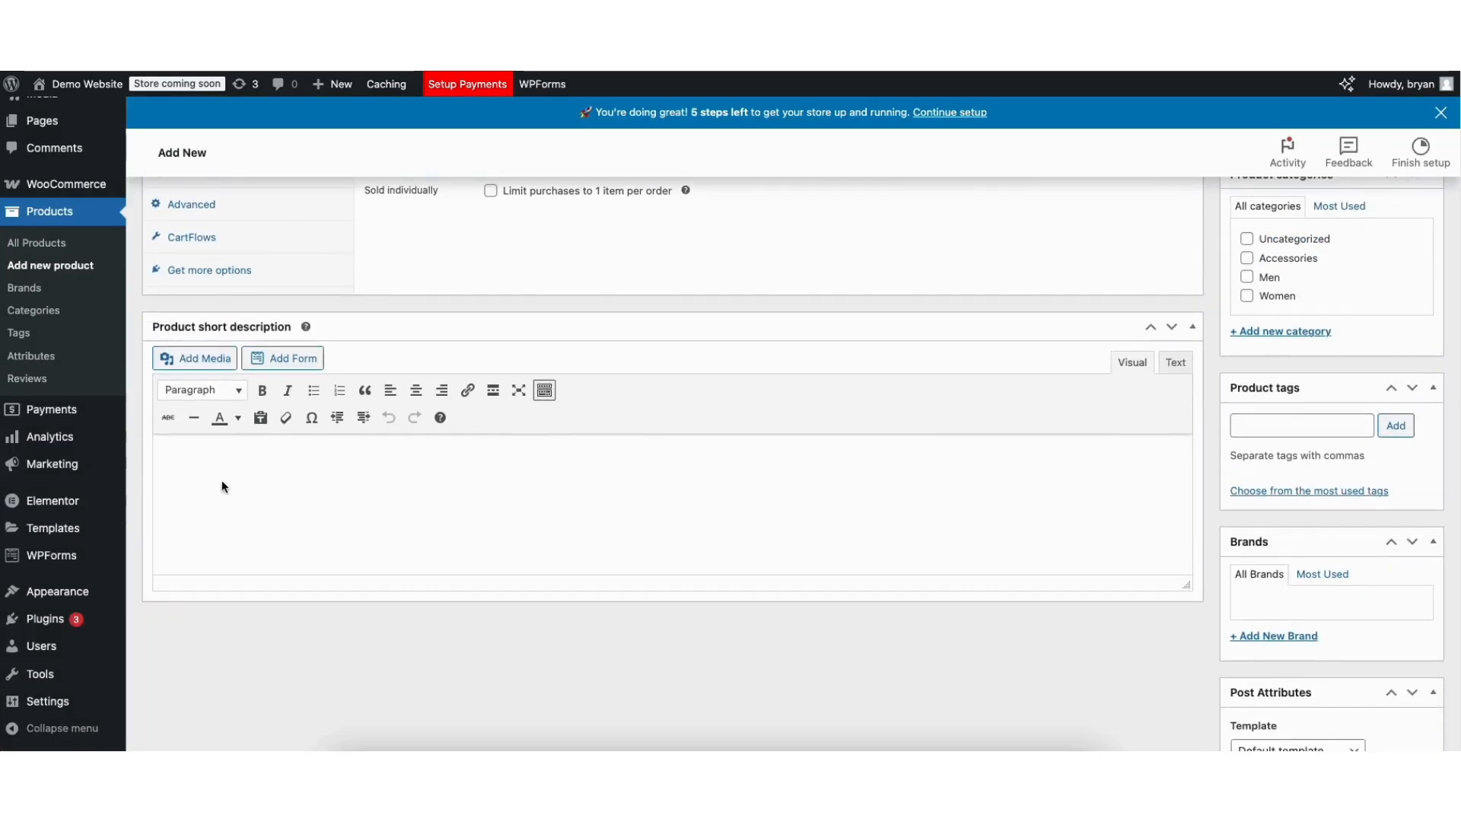
click(203, 462)
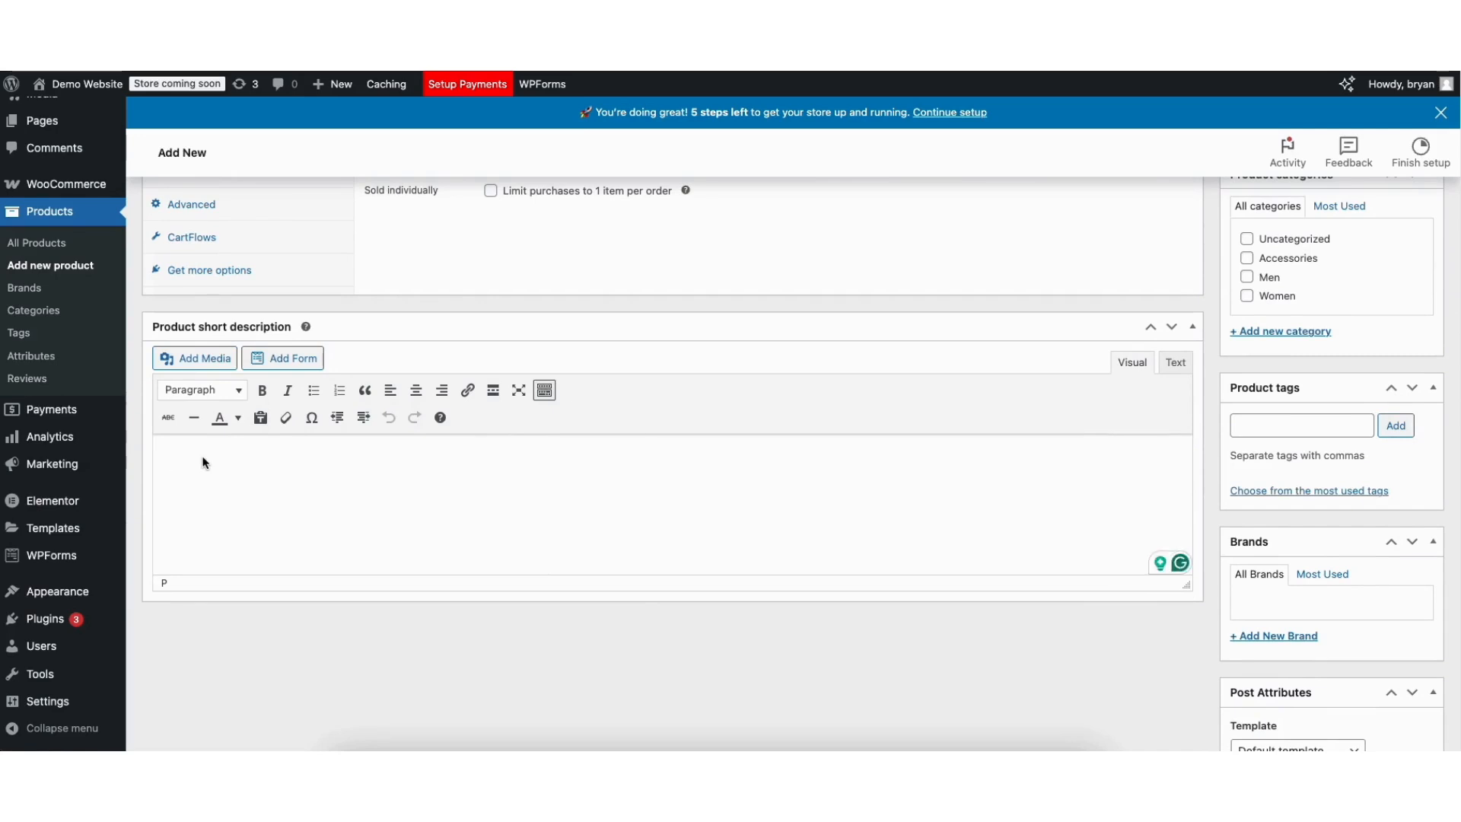
text(Experience top-notch quality and versatility with our Demo E-Commerce Product. Designed for durability and ease of use, it’s perfect for both personal and professional needs. With a sleek design and multi-purpose functionality, this product enhances your daily routine effortlessly.)
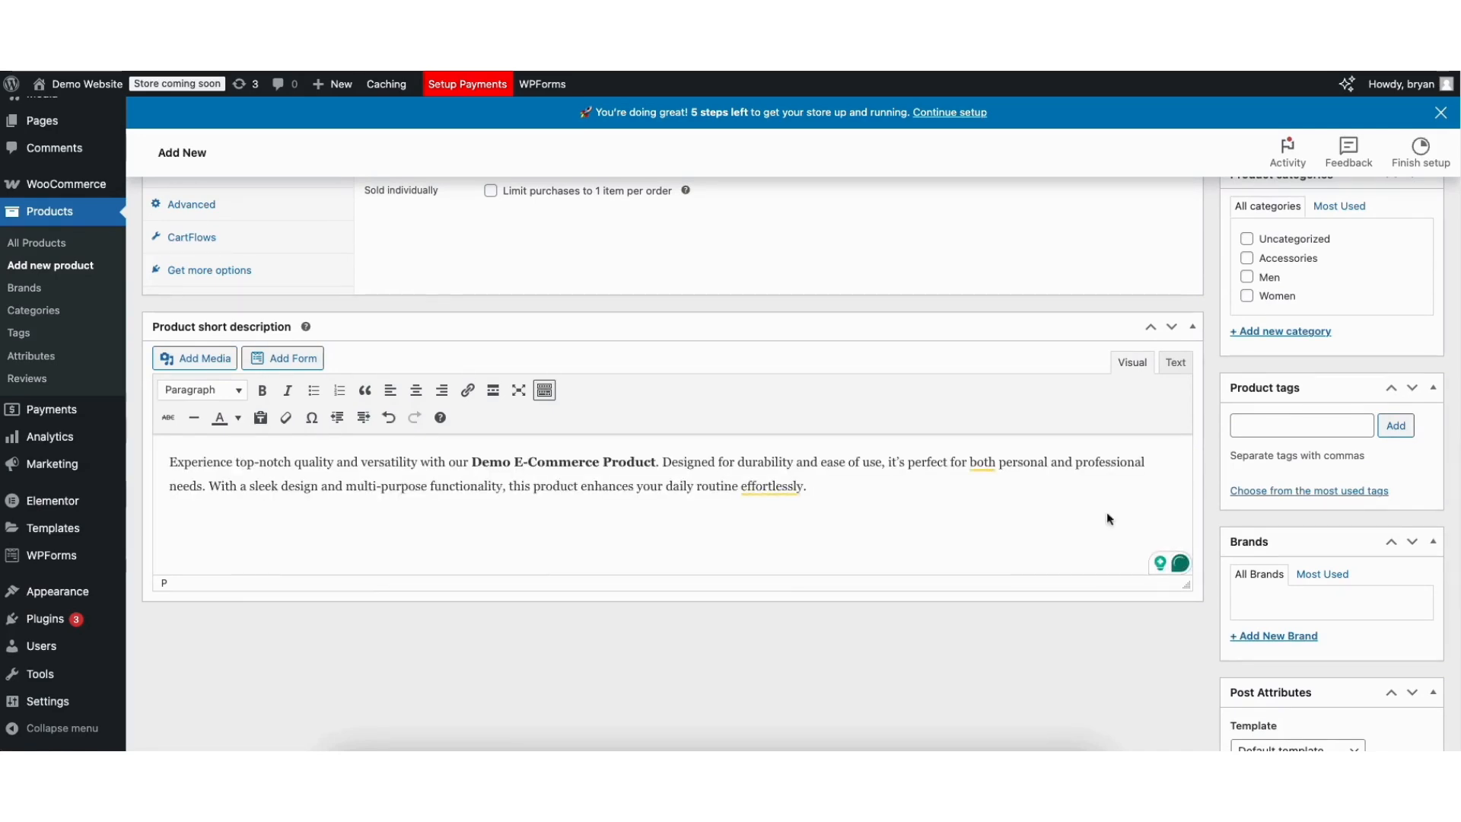
scroll(1417, 327, up, 5)
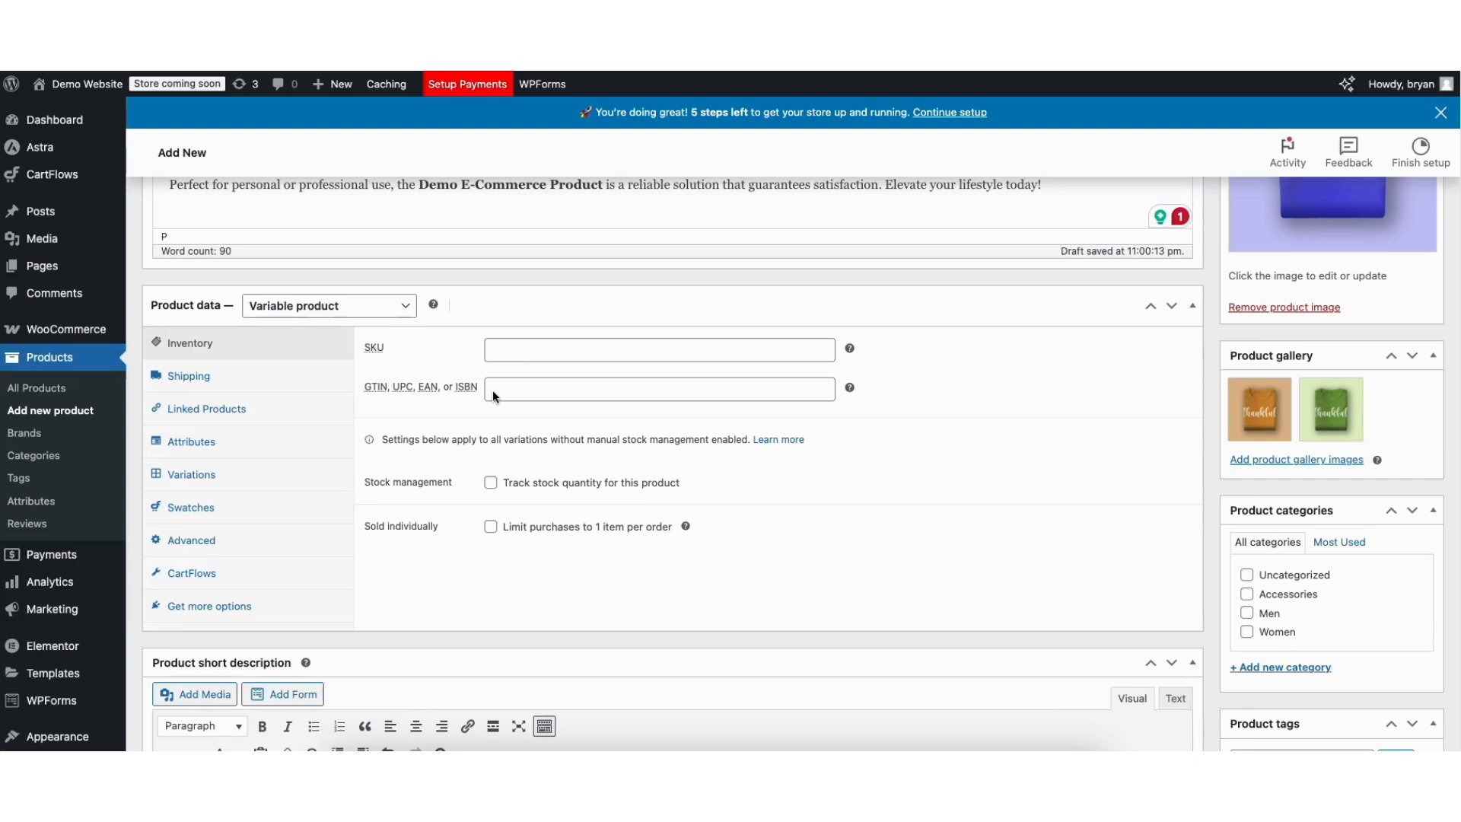
Track stock with quantity 1 and no backorders, then view weight, dimensions and shipping class.
click(490, 482)
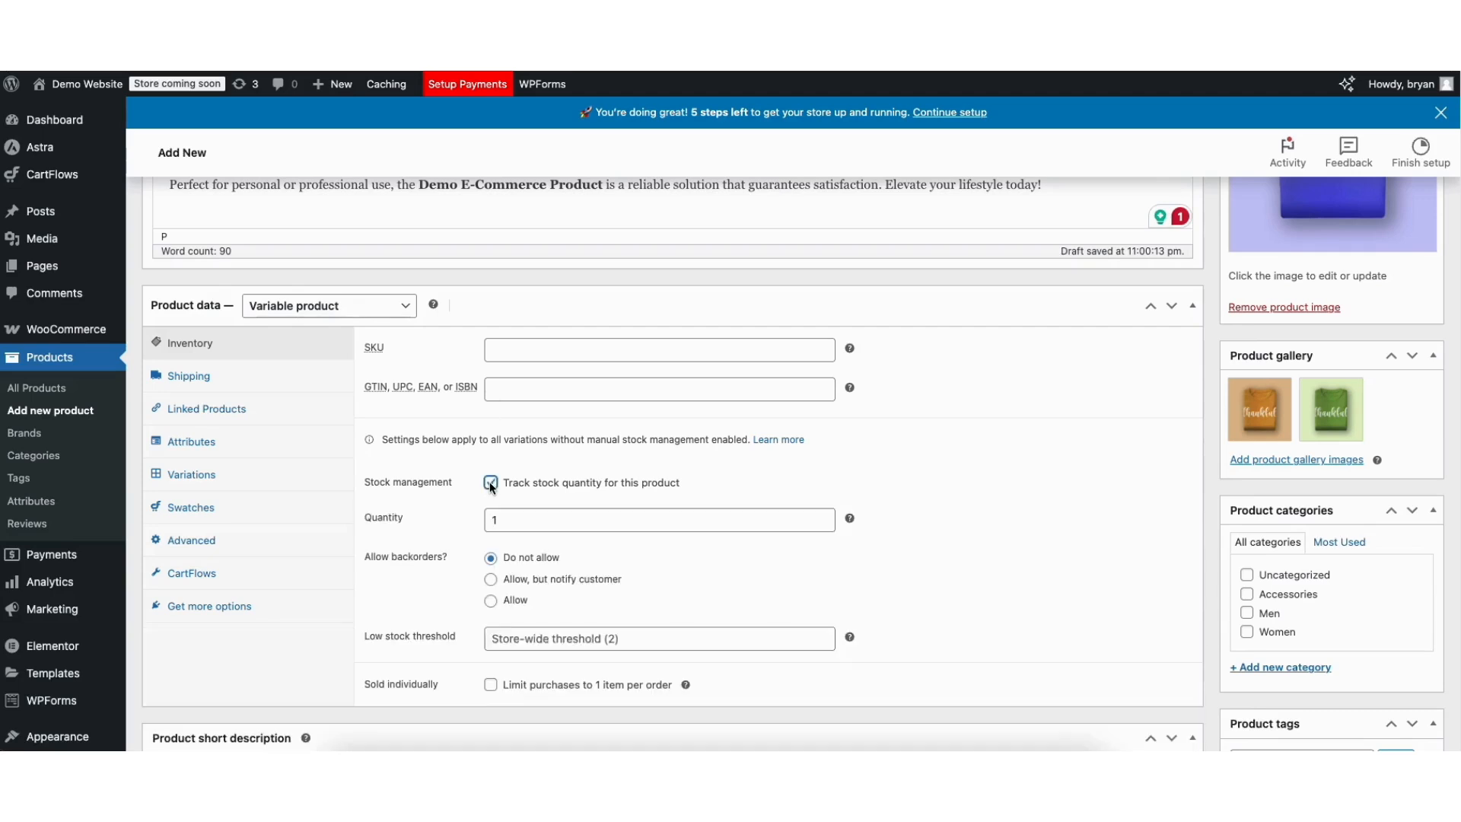
click(555, 519)
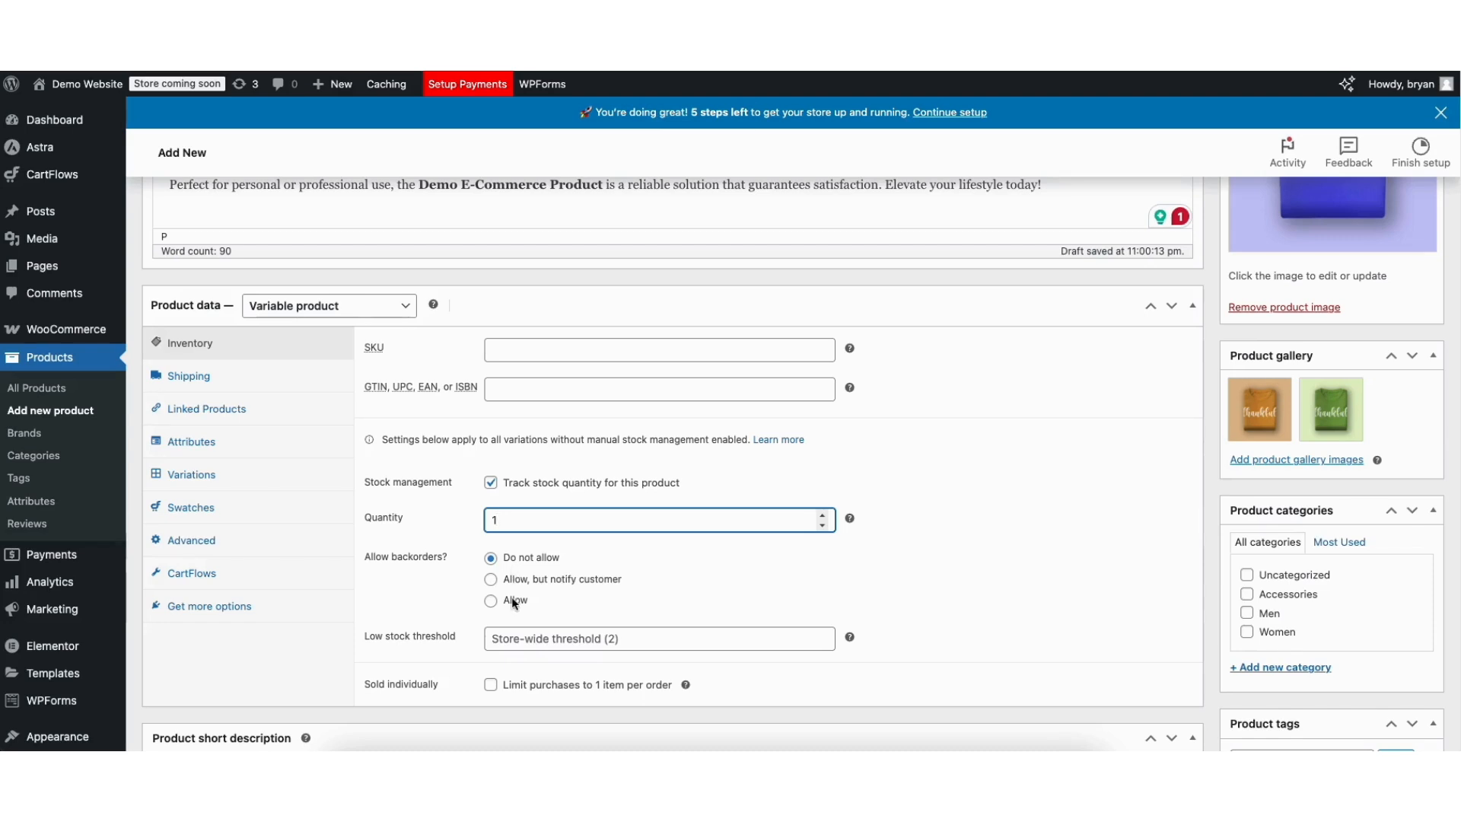
click(532, 638)
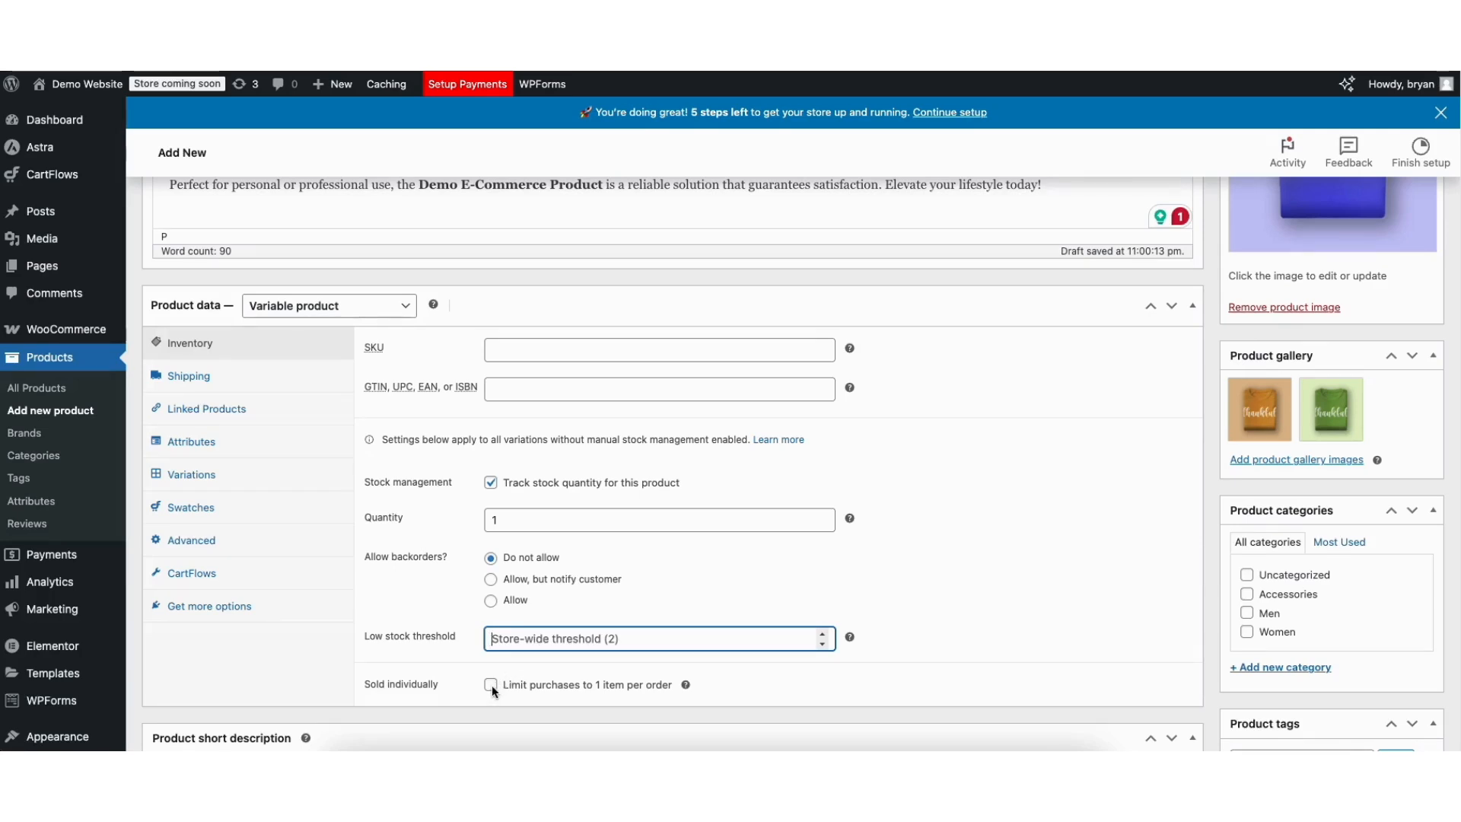
scroll(662, 426, down, 2)
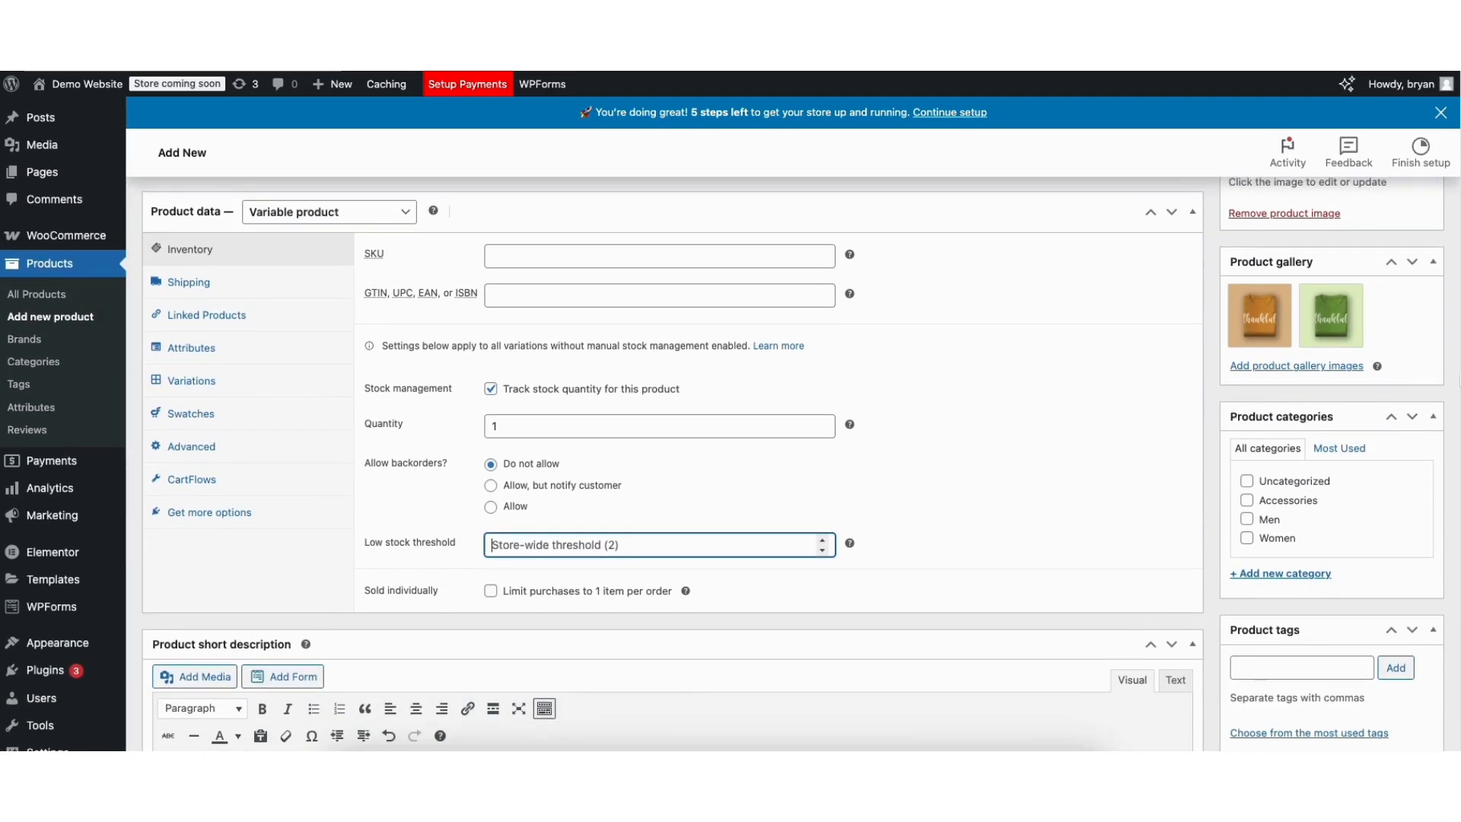
click(190, 288)
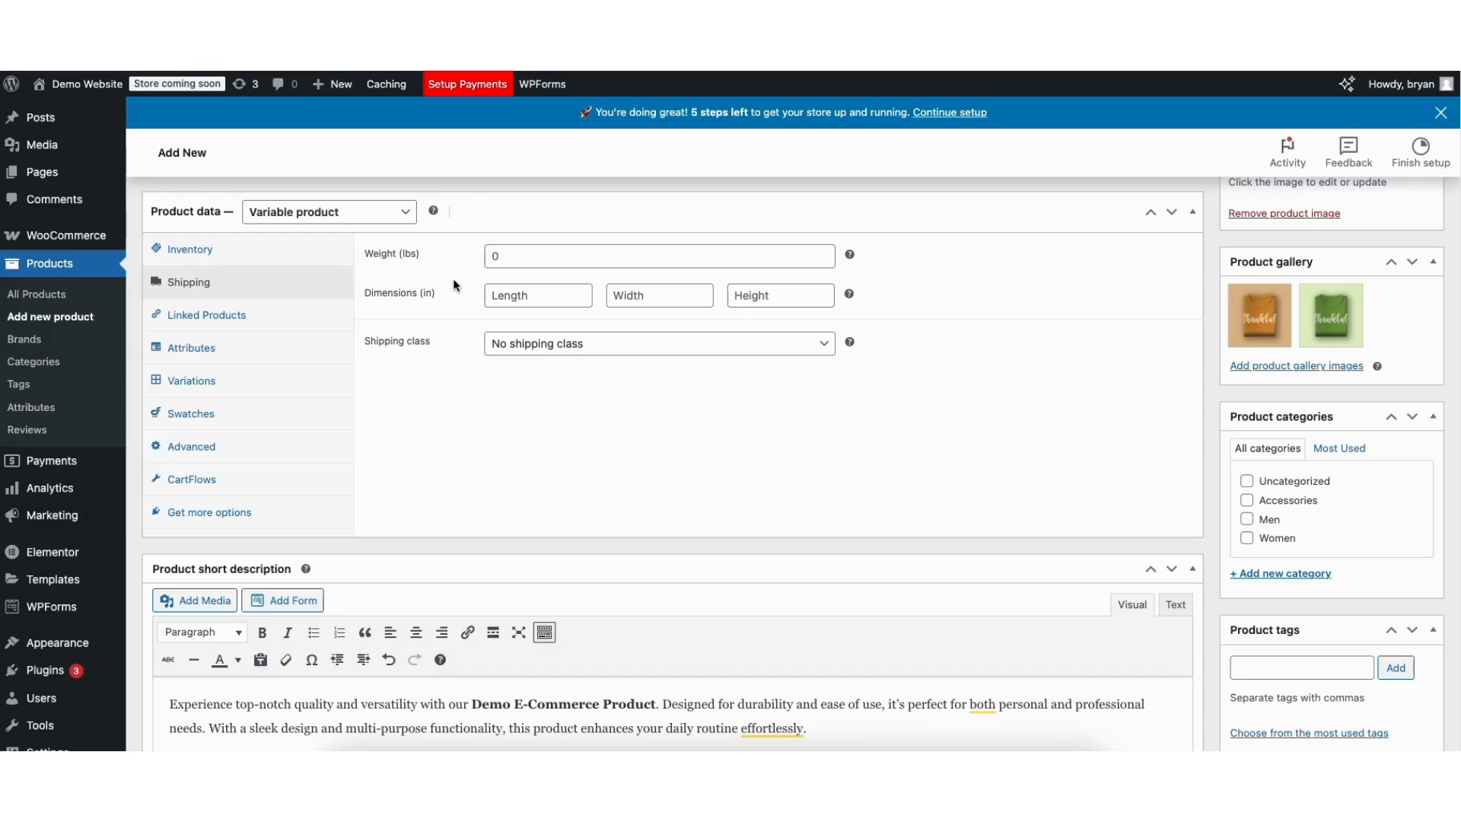
Add Blue Tshirt (#142) as a cross-sell by searching 'shirt', then show the attribute settings.
click(202, 316)
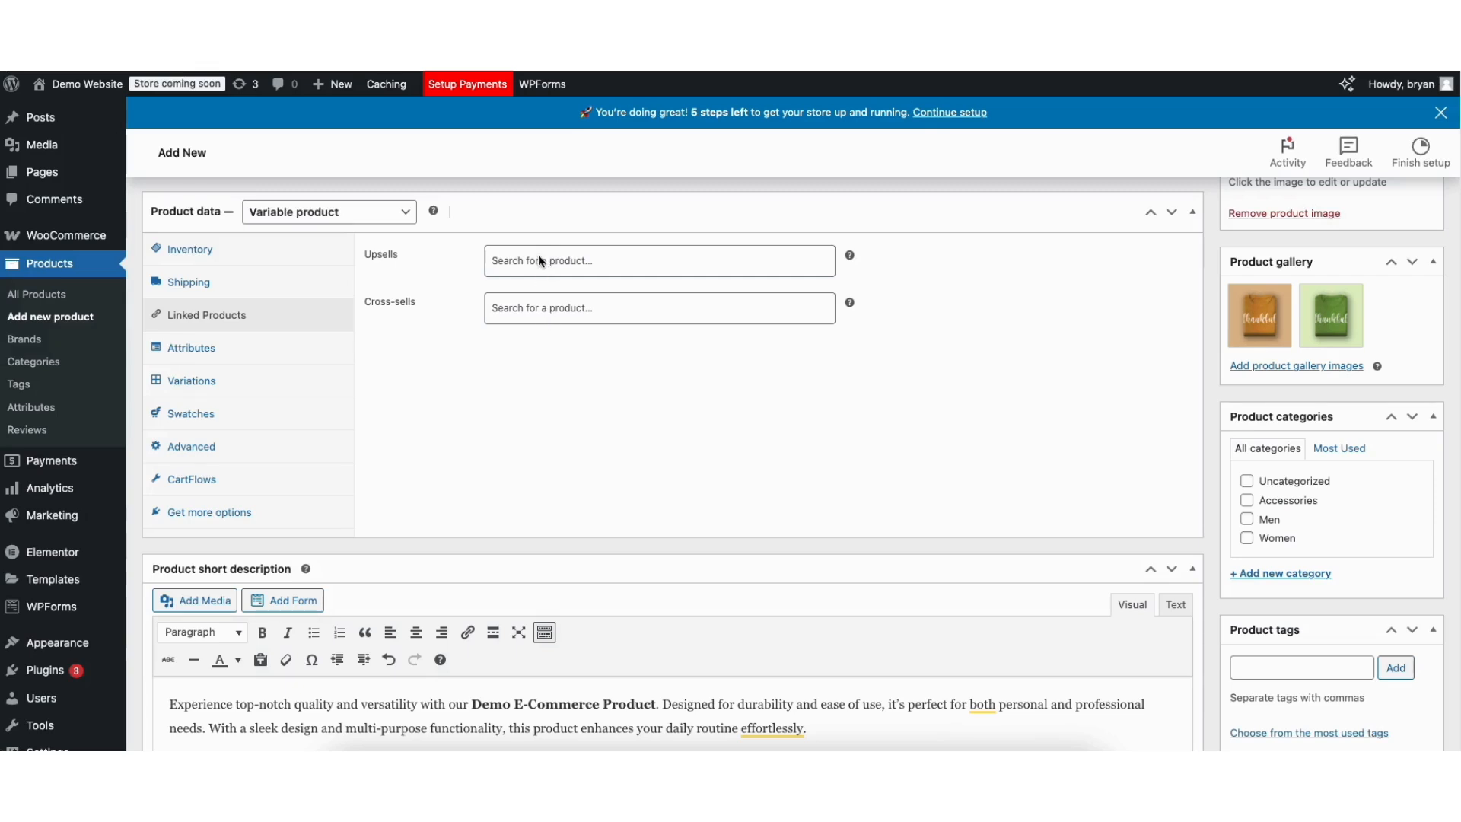
click(524, 309)
text(shirt)
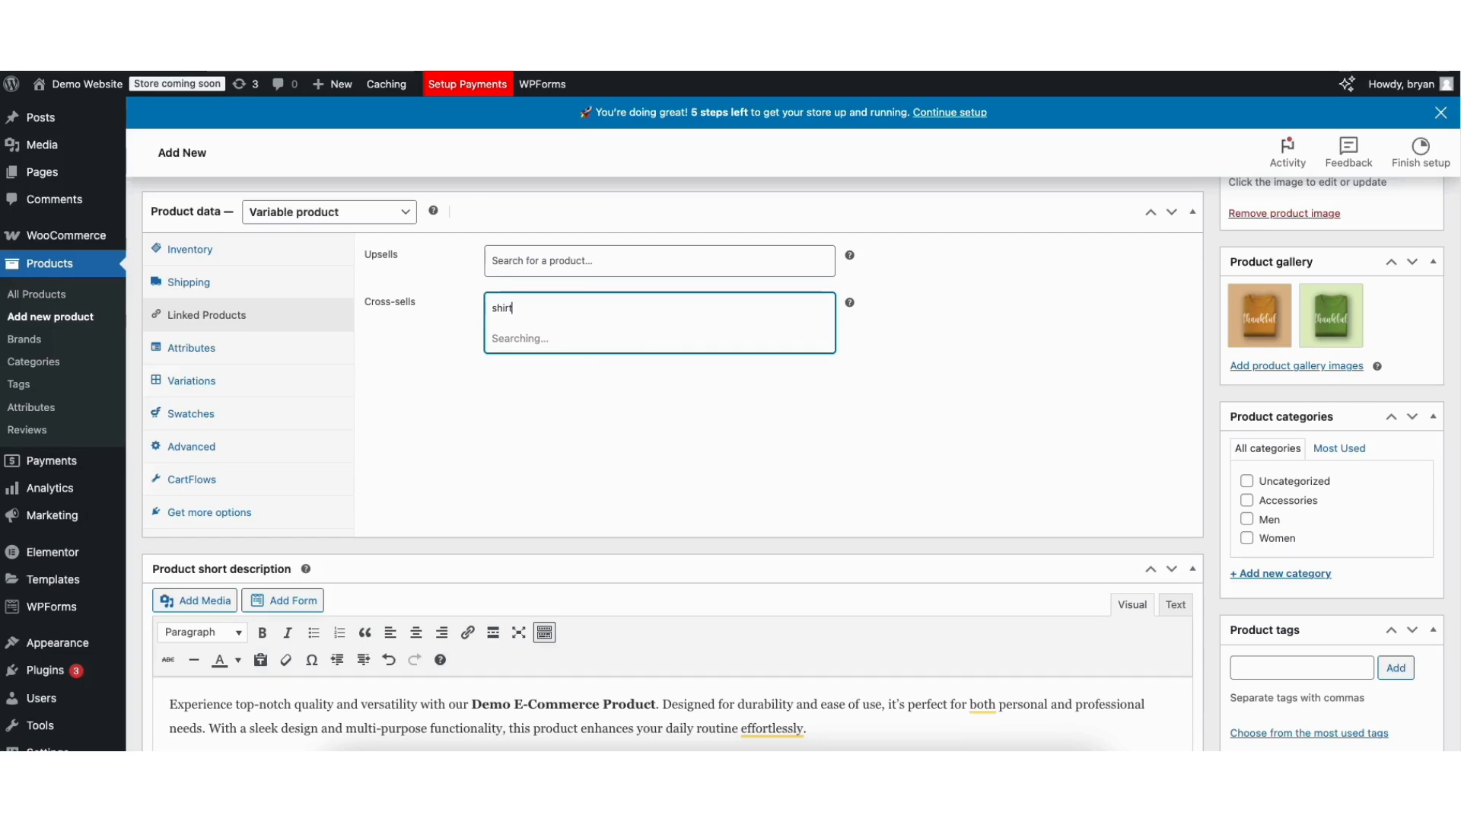
click(511, 364)
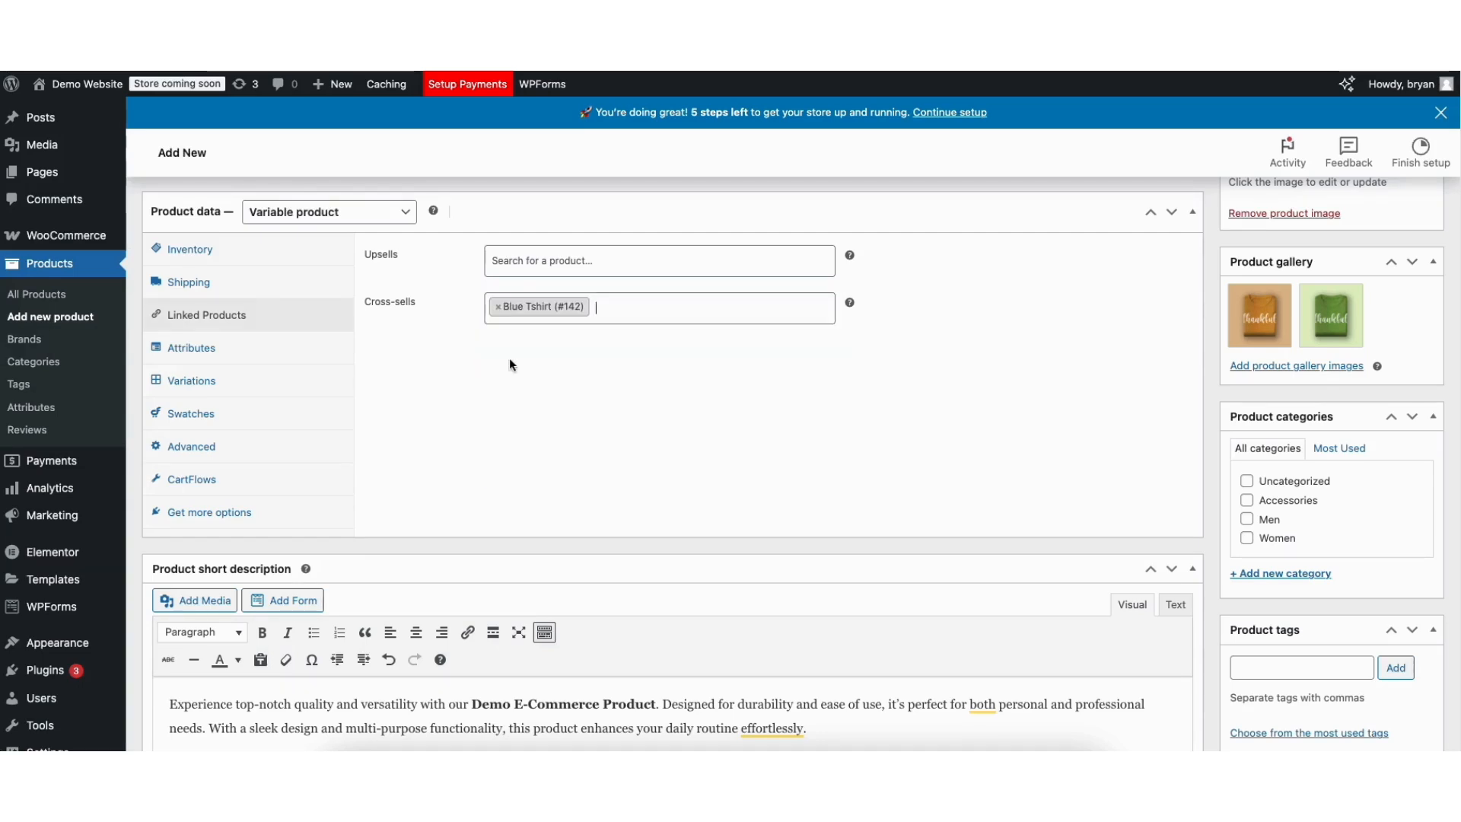
click(177, 354)
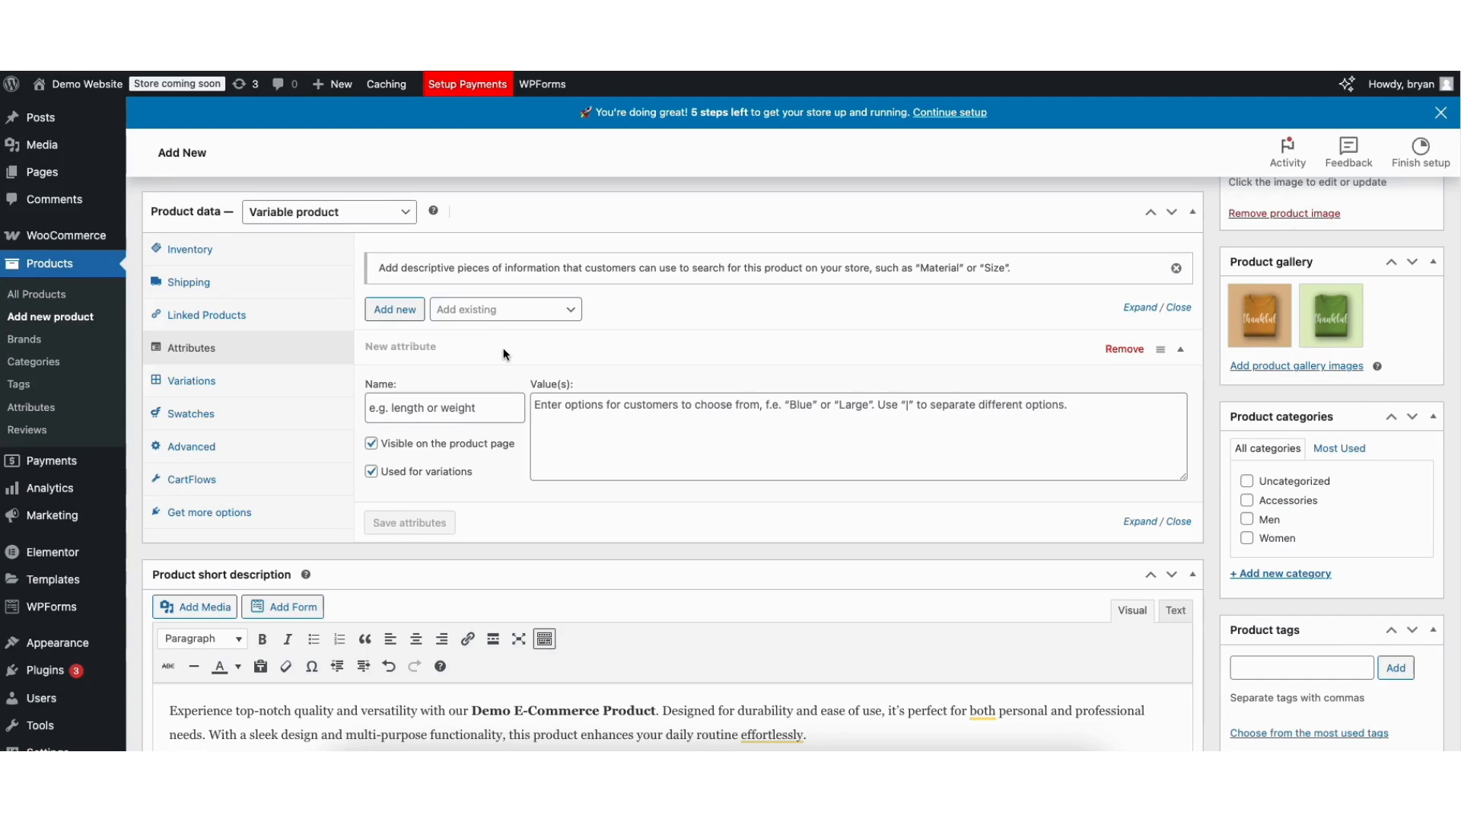
Add the existing color and size attributes, giving color the values Aqua and Brown.
click(495, 309)
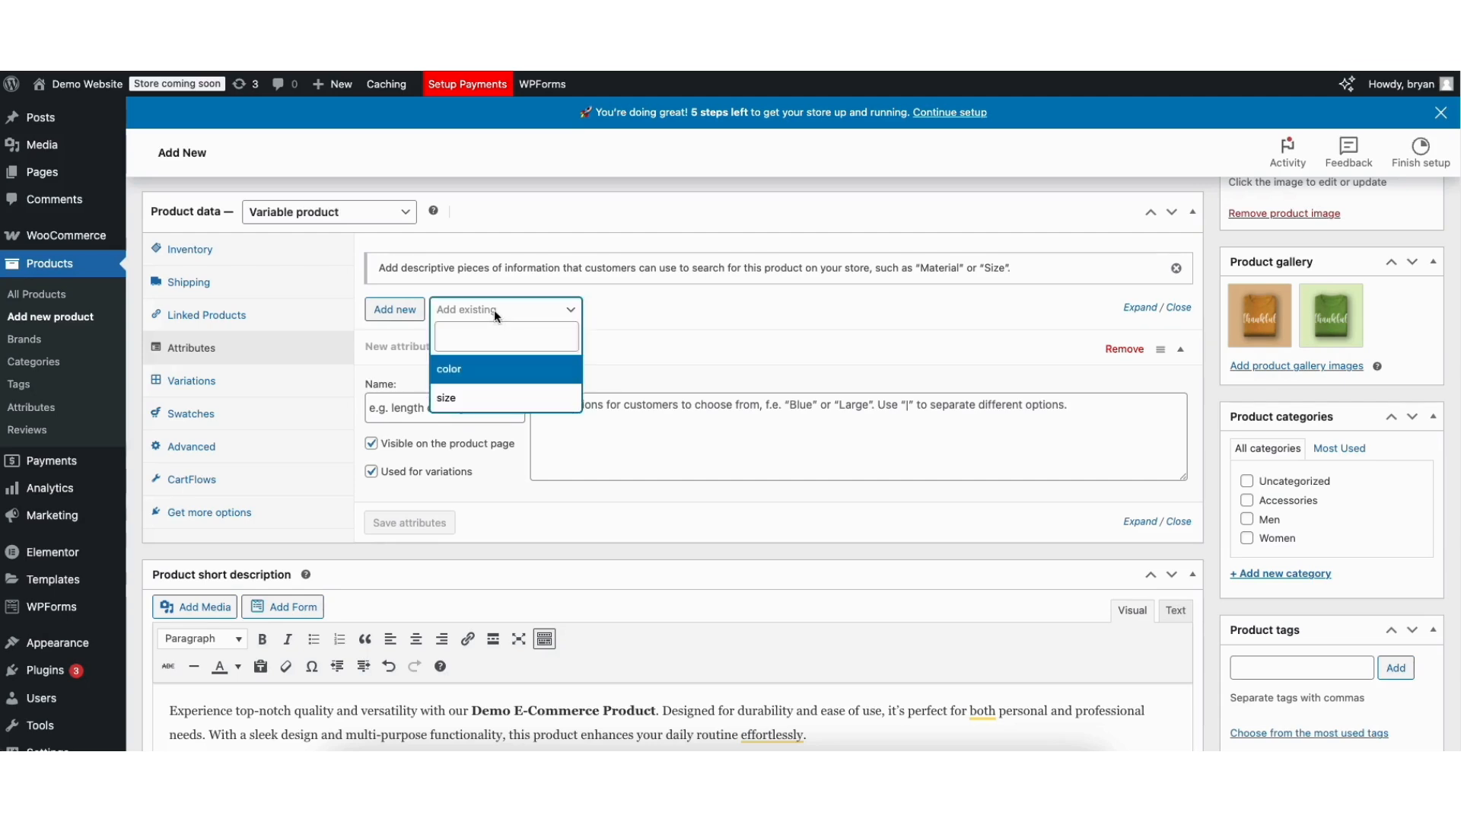
click(468, 373)
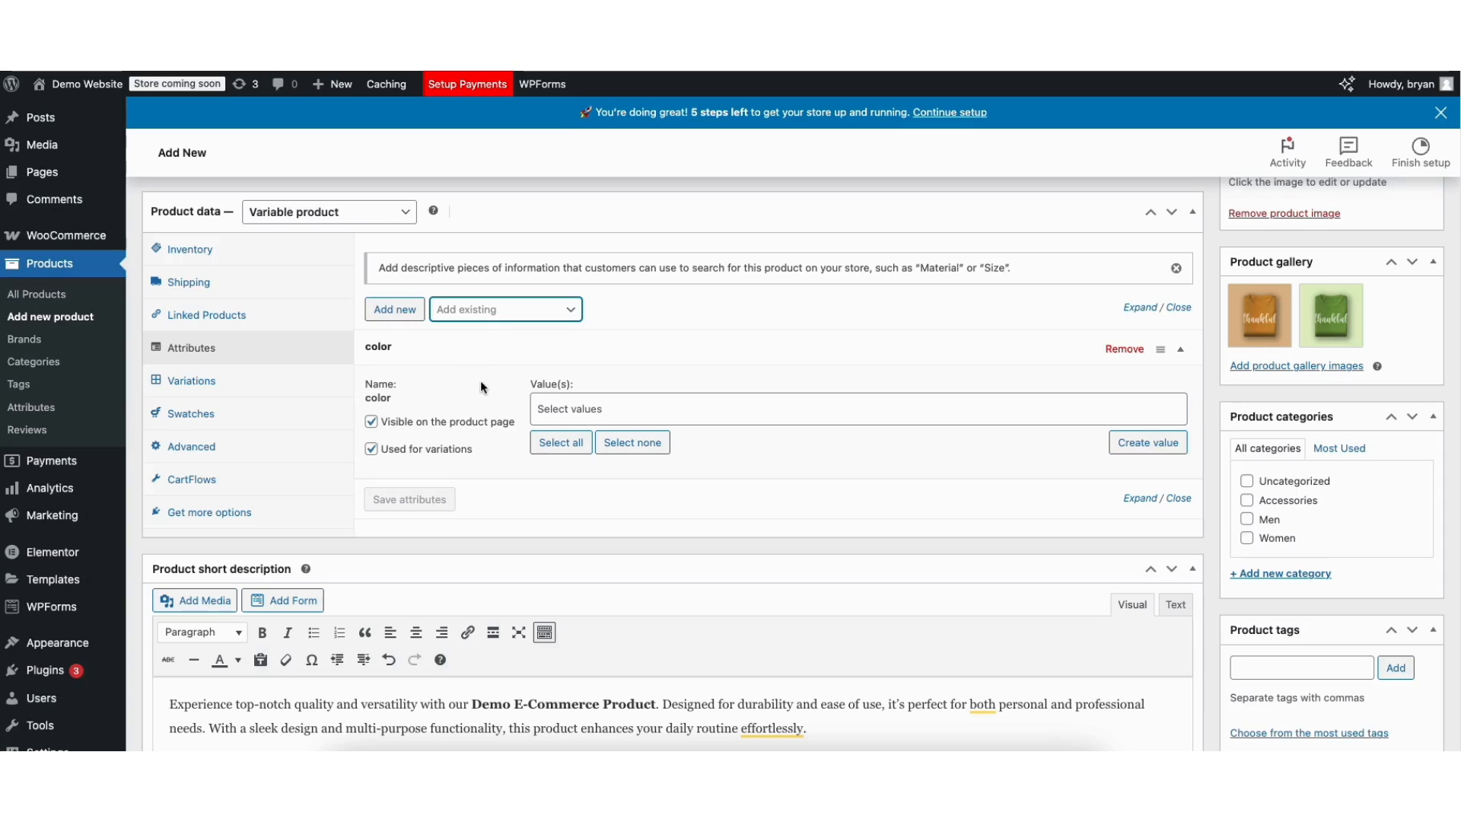
click(488, 309)
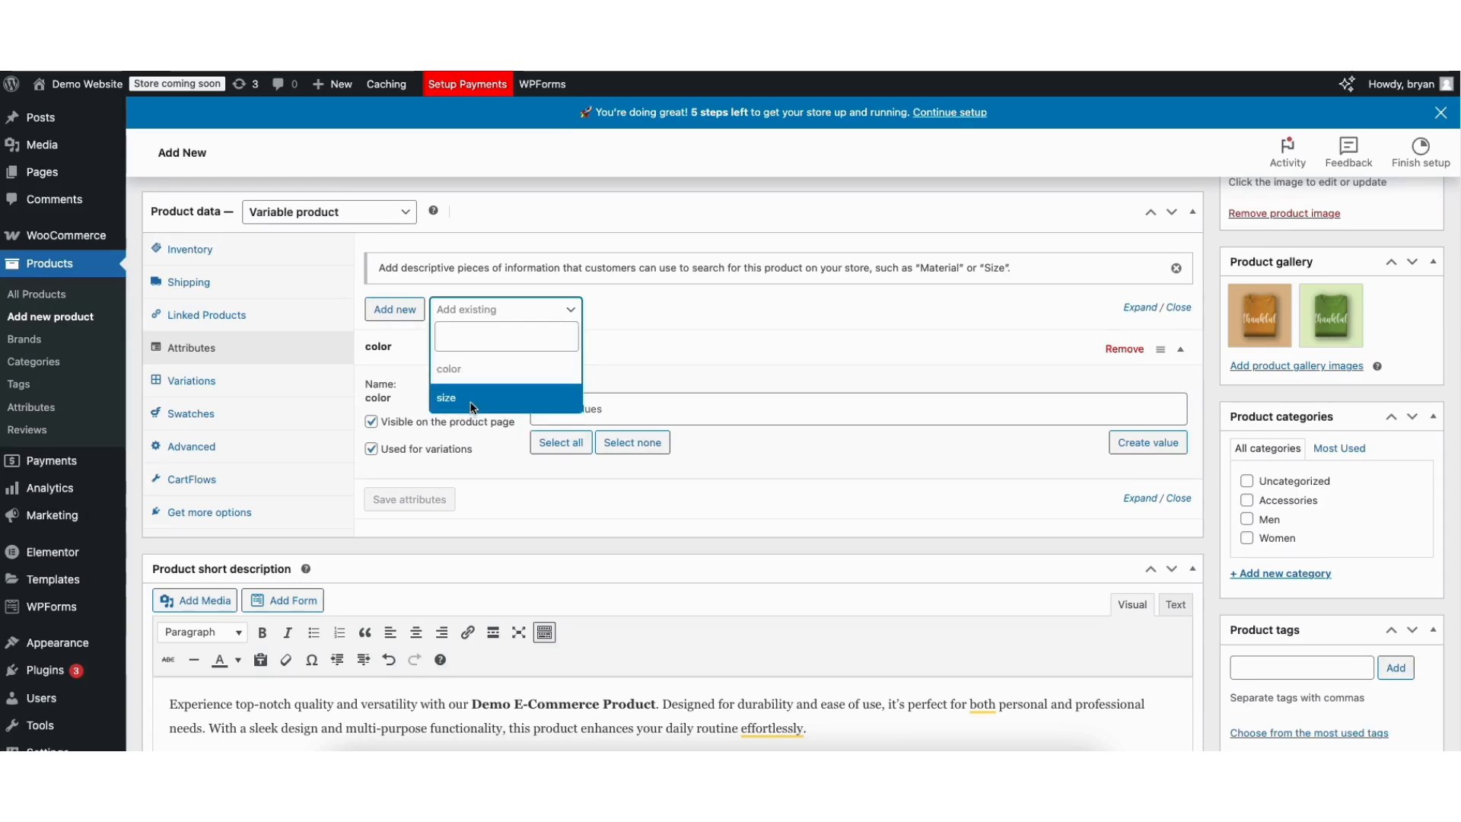
click(471, 394)
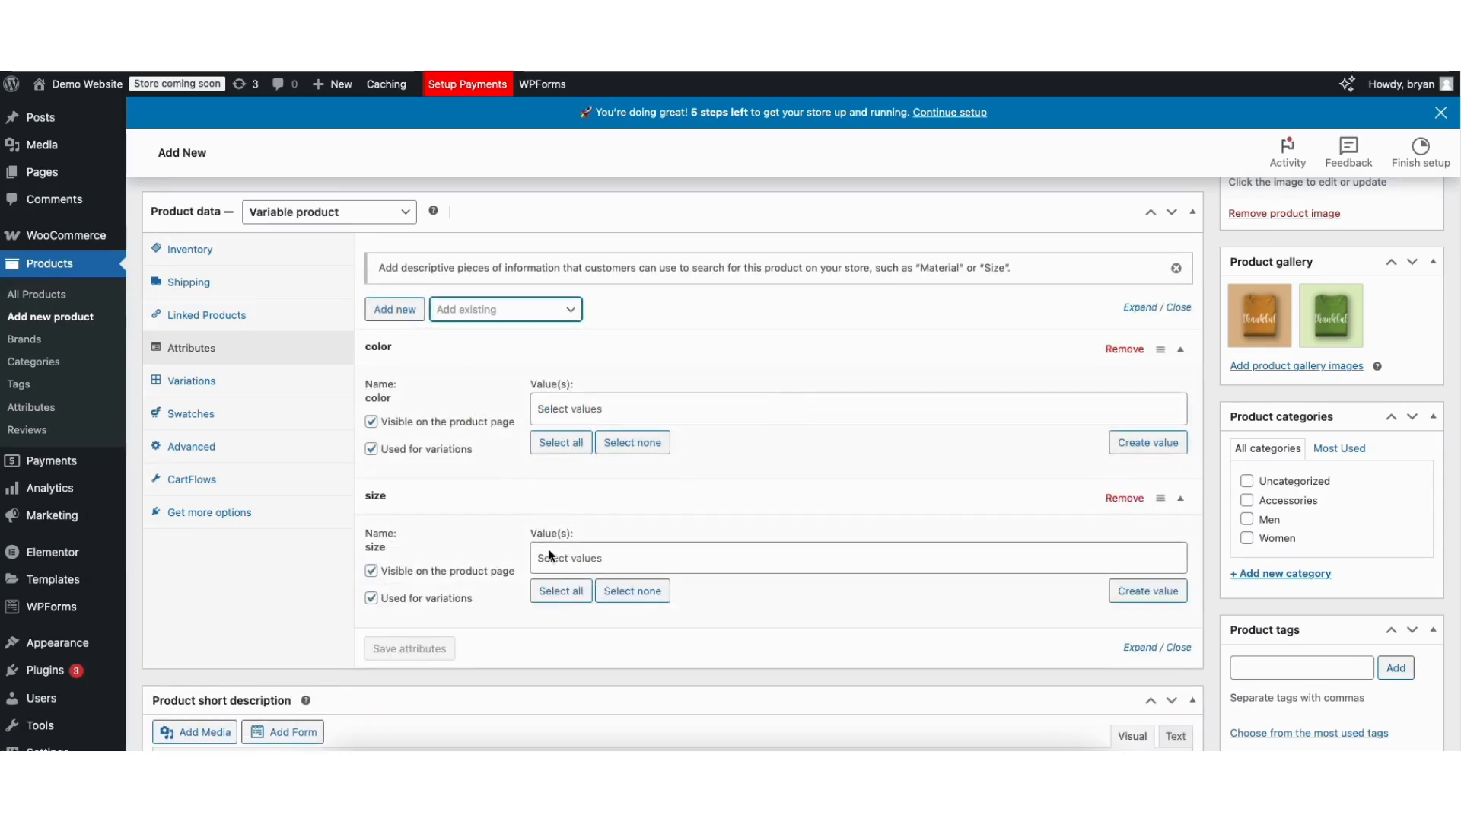
click(563, 412)
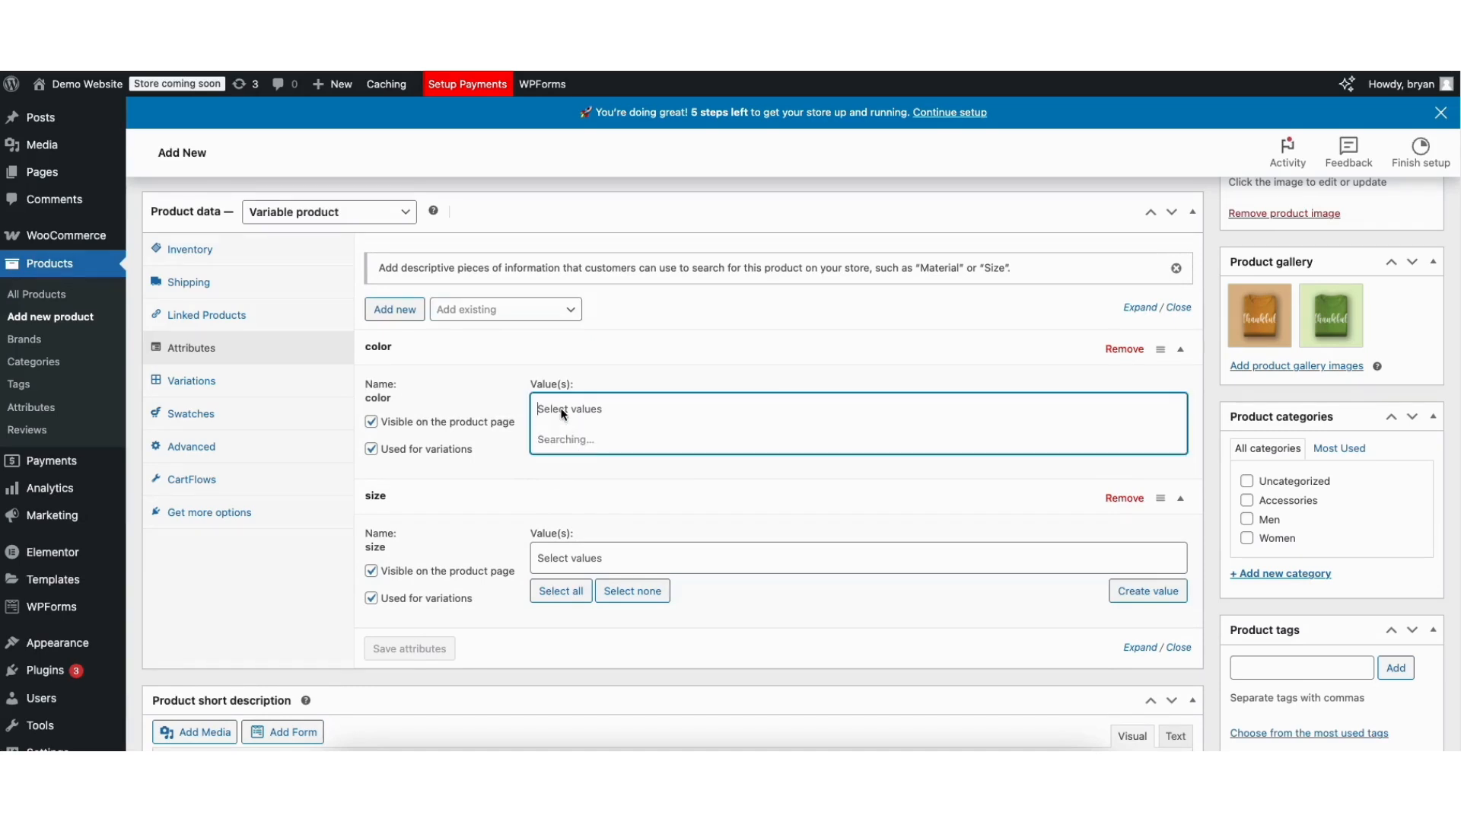
mouse_move(1181, 460)
mouse_down()
mouse_move(1179, 525)
mouse_move(1180, 447)
mouse_up()
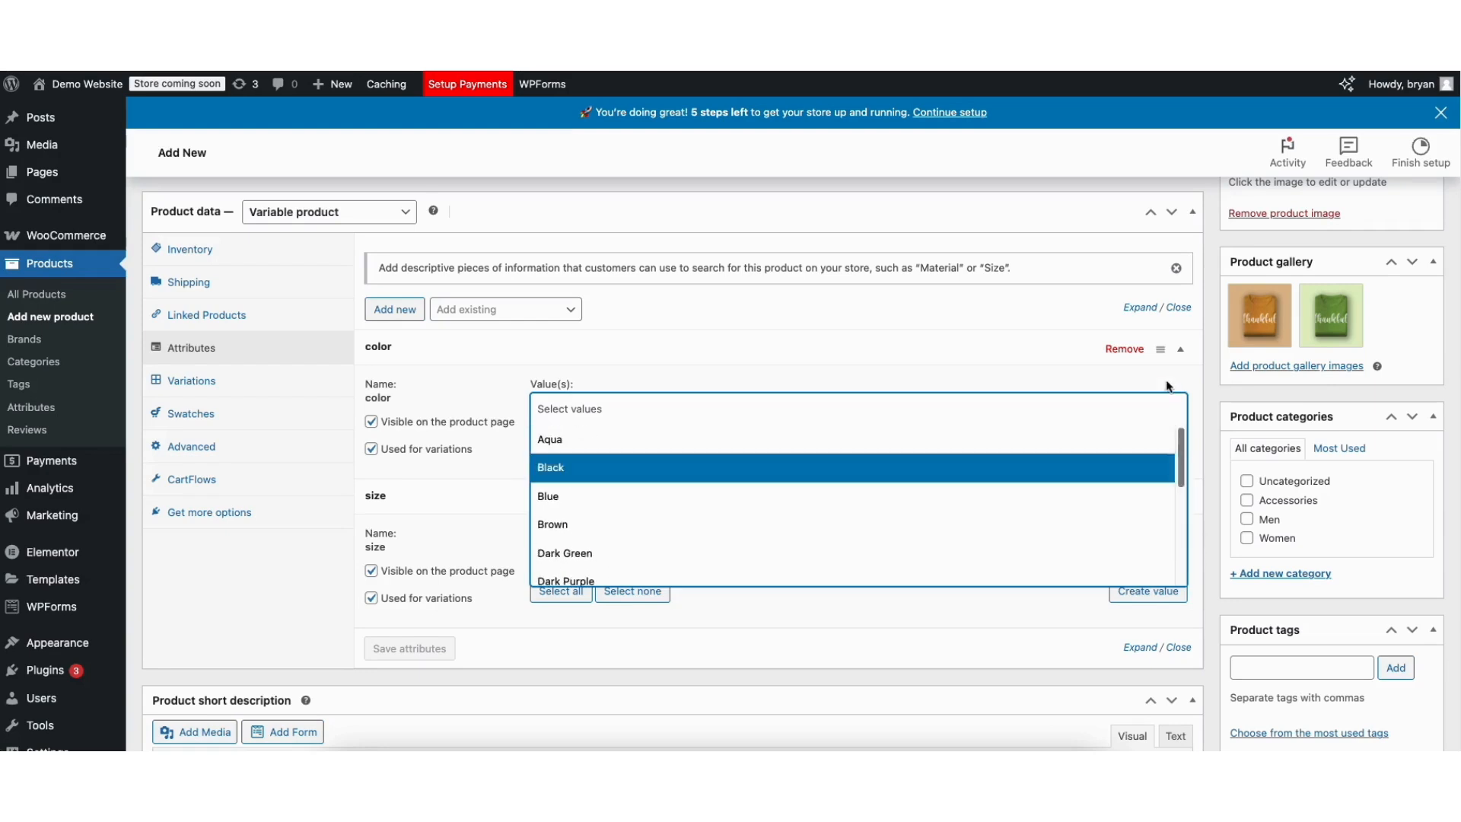
click(565, 441)
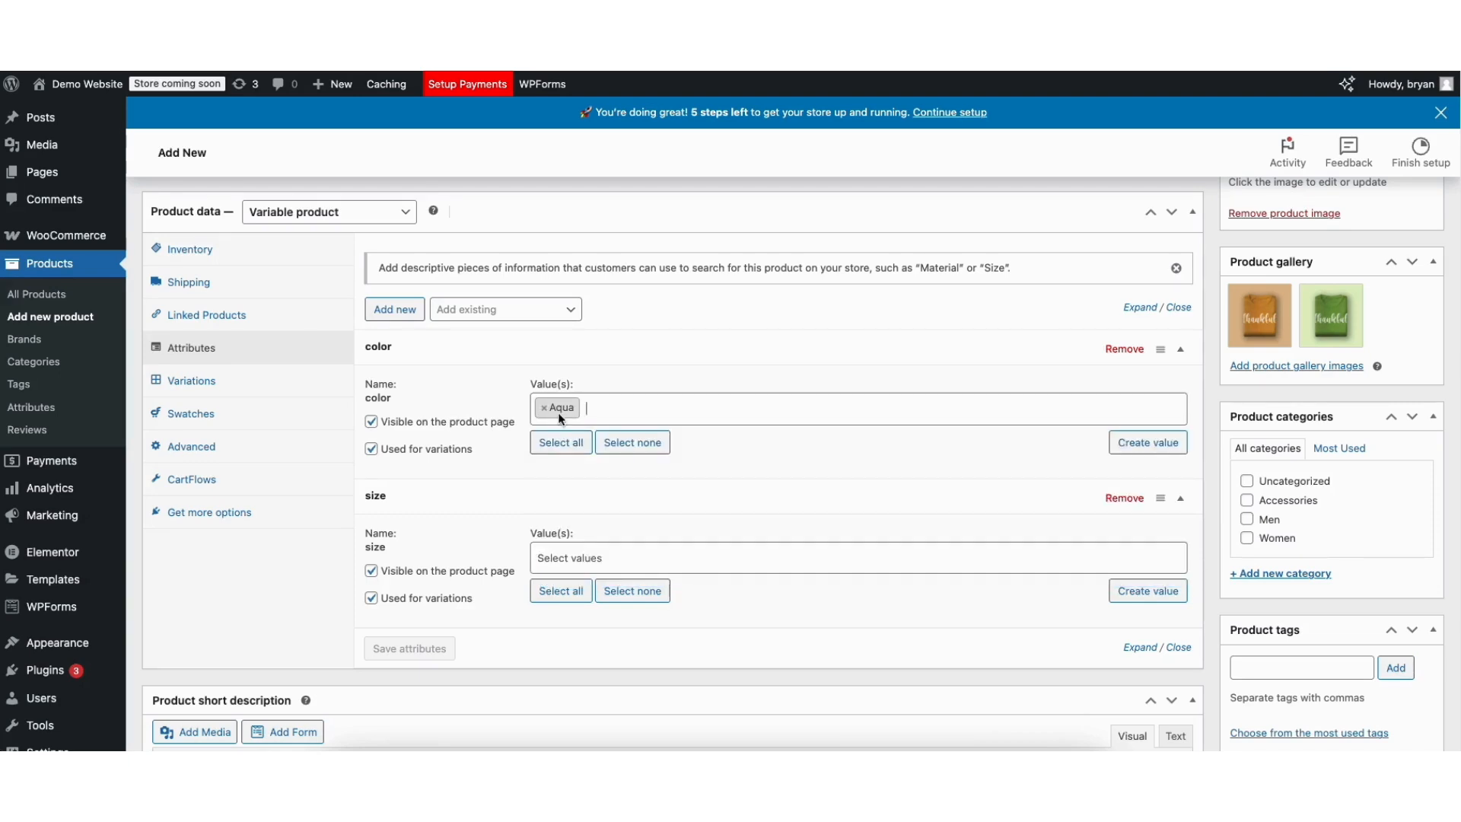
click(621, 414)
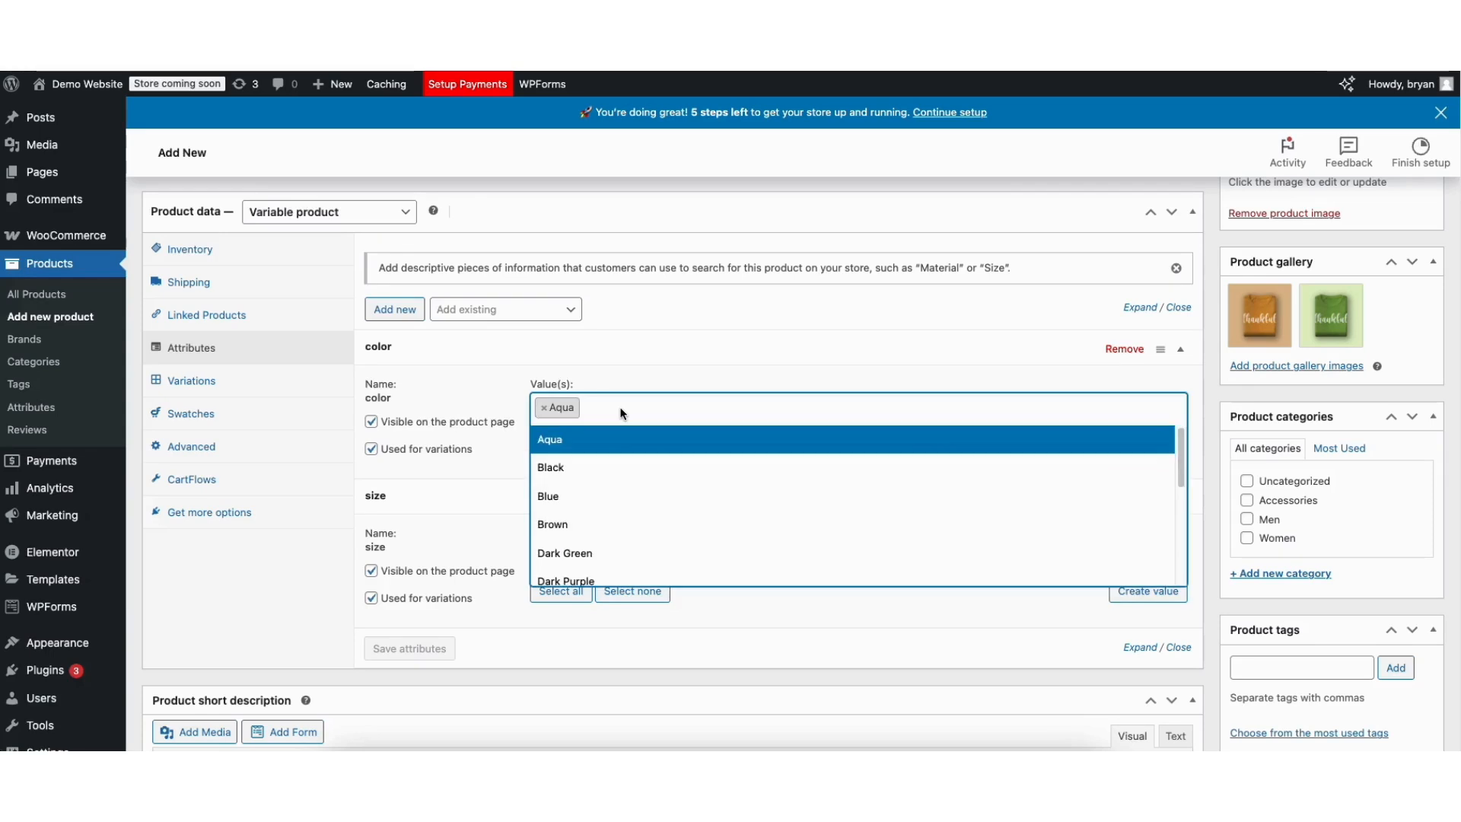
click(566, 525)
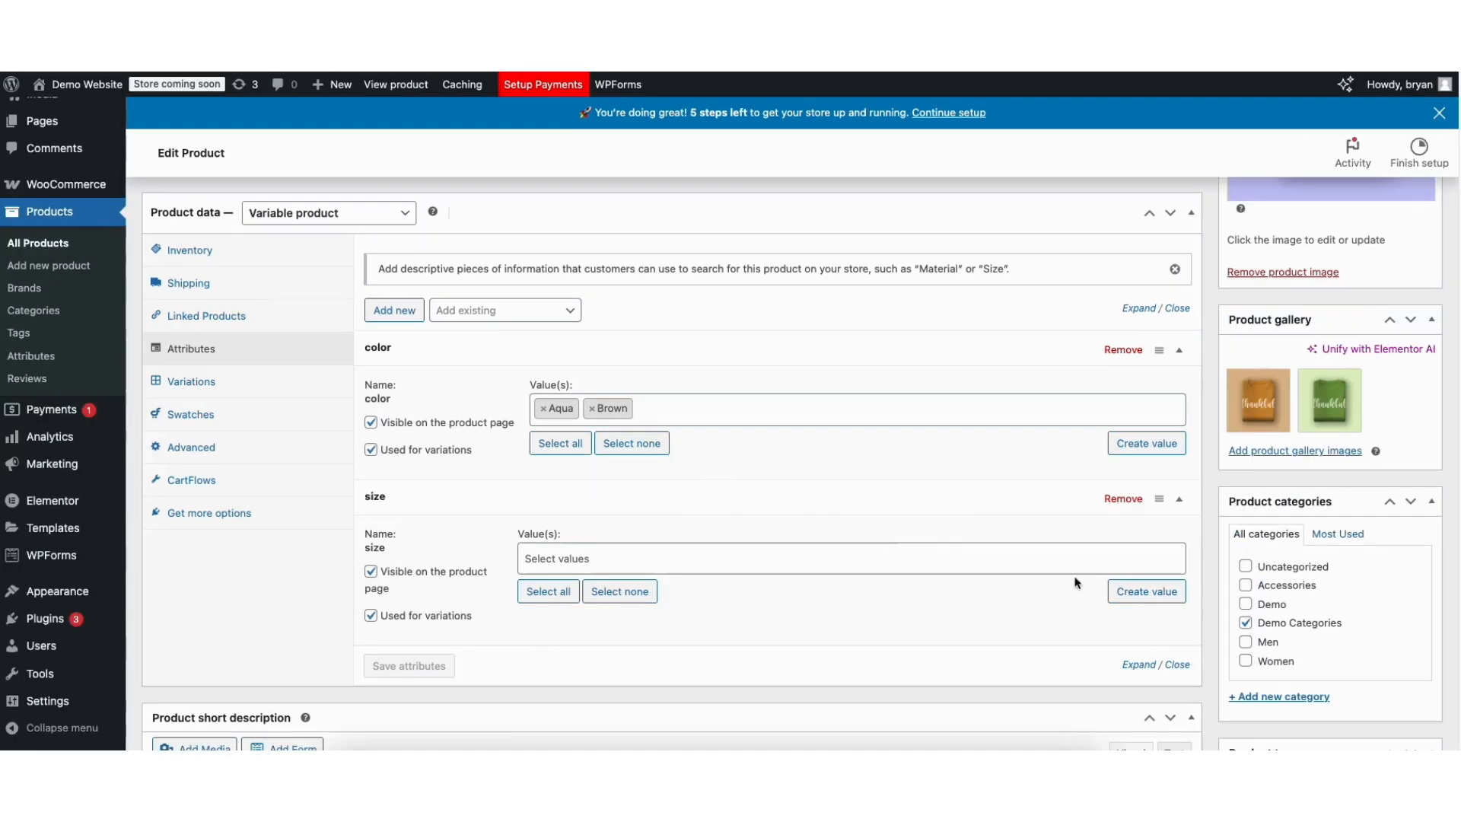
Create the size value 's' and add a blank new attribute row.
click(1131, 592)
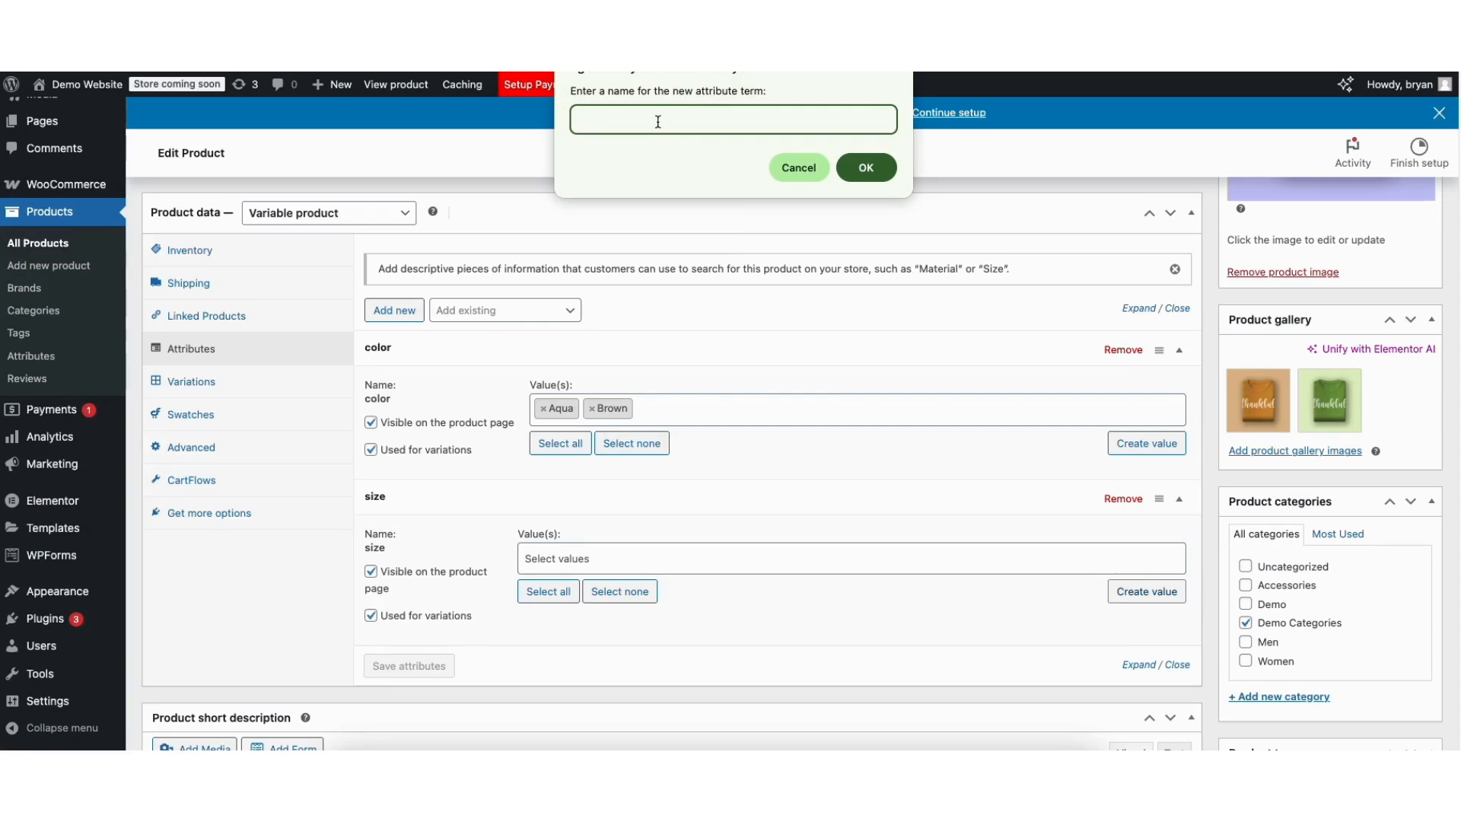
text(s)
click(866, 167)
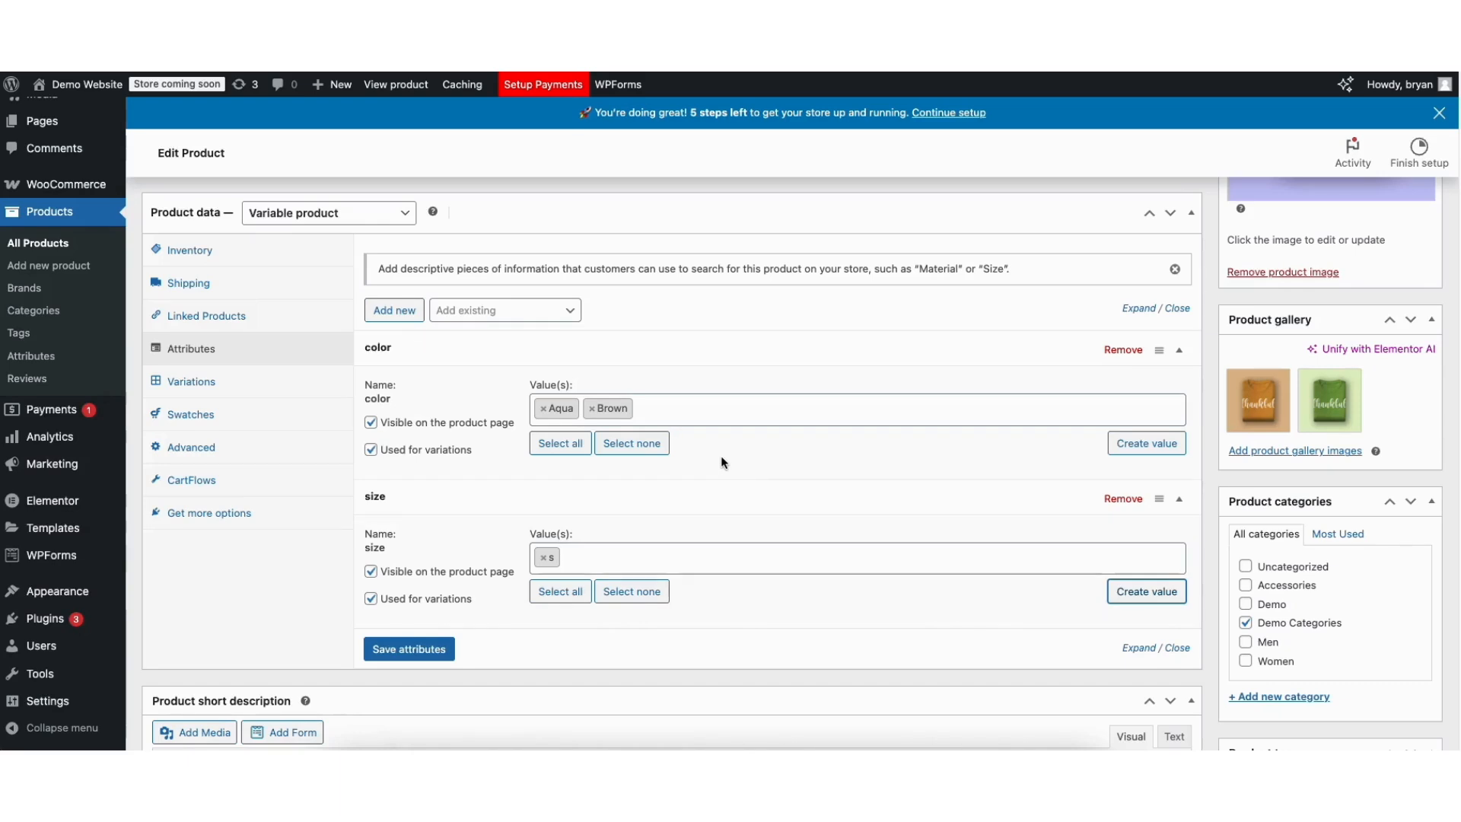
click(397, 310)
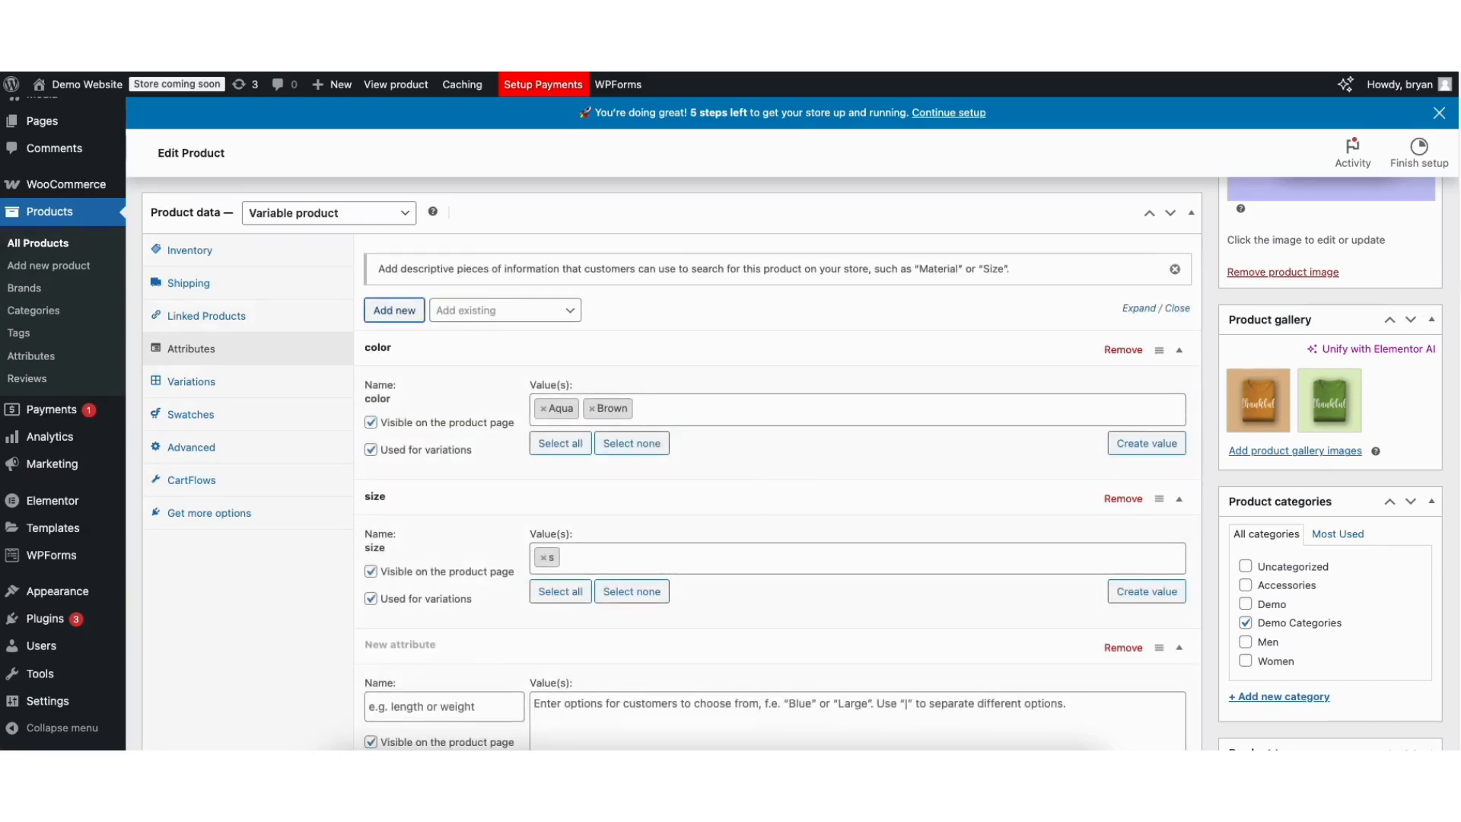
Add a 'weight' attribute with values 16oz | 32oz | 64oz and save the product attributes.
scroll(1446, 261, down, 3)
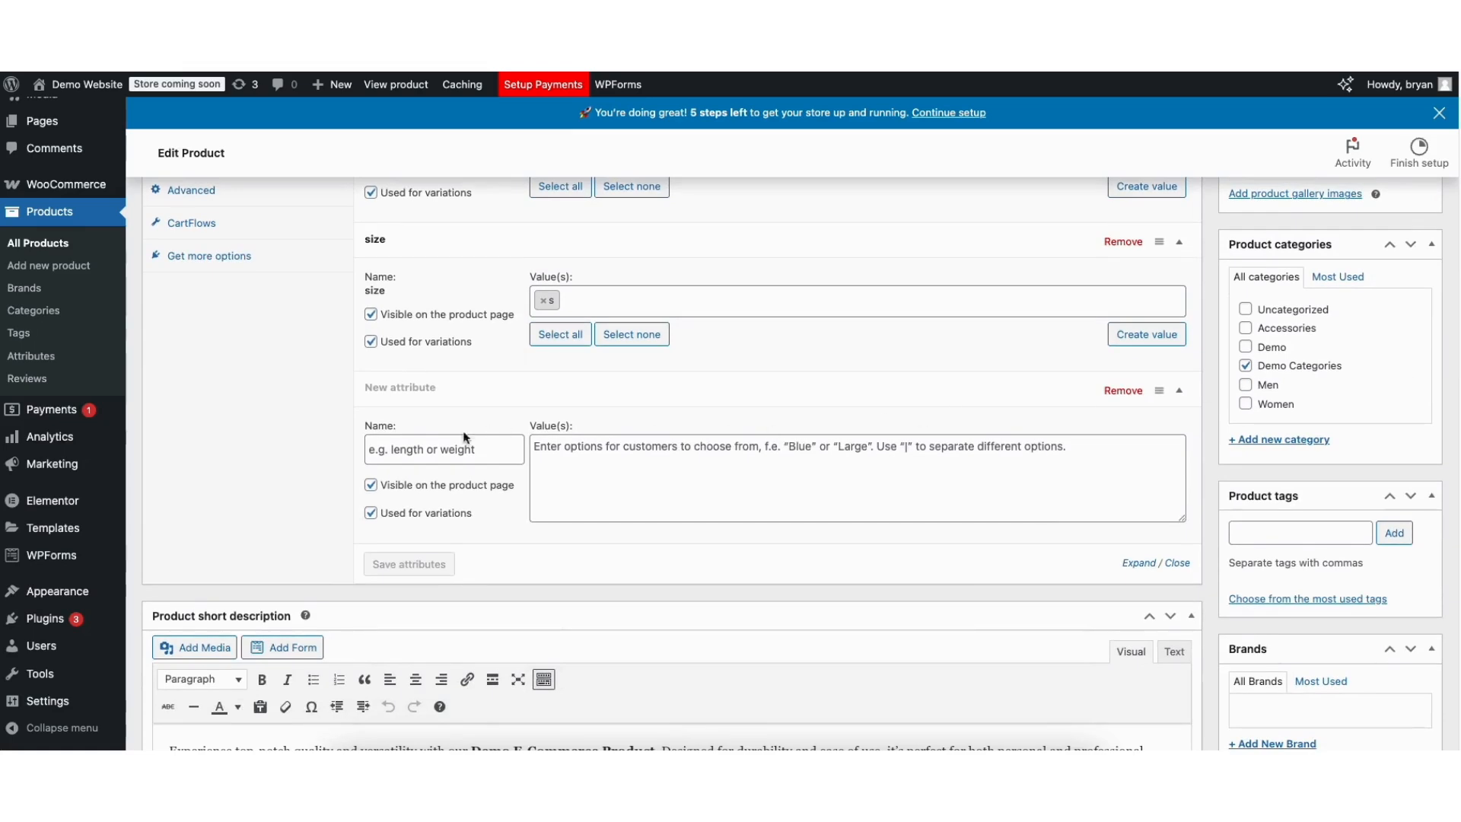
click(415, 448)
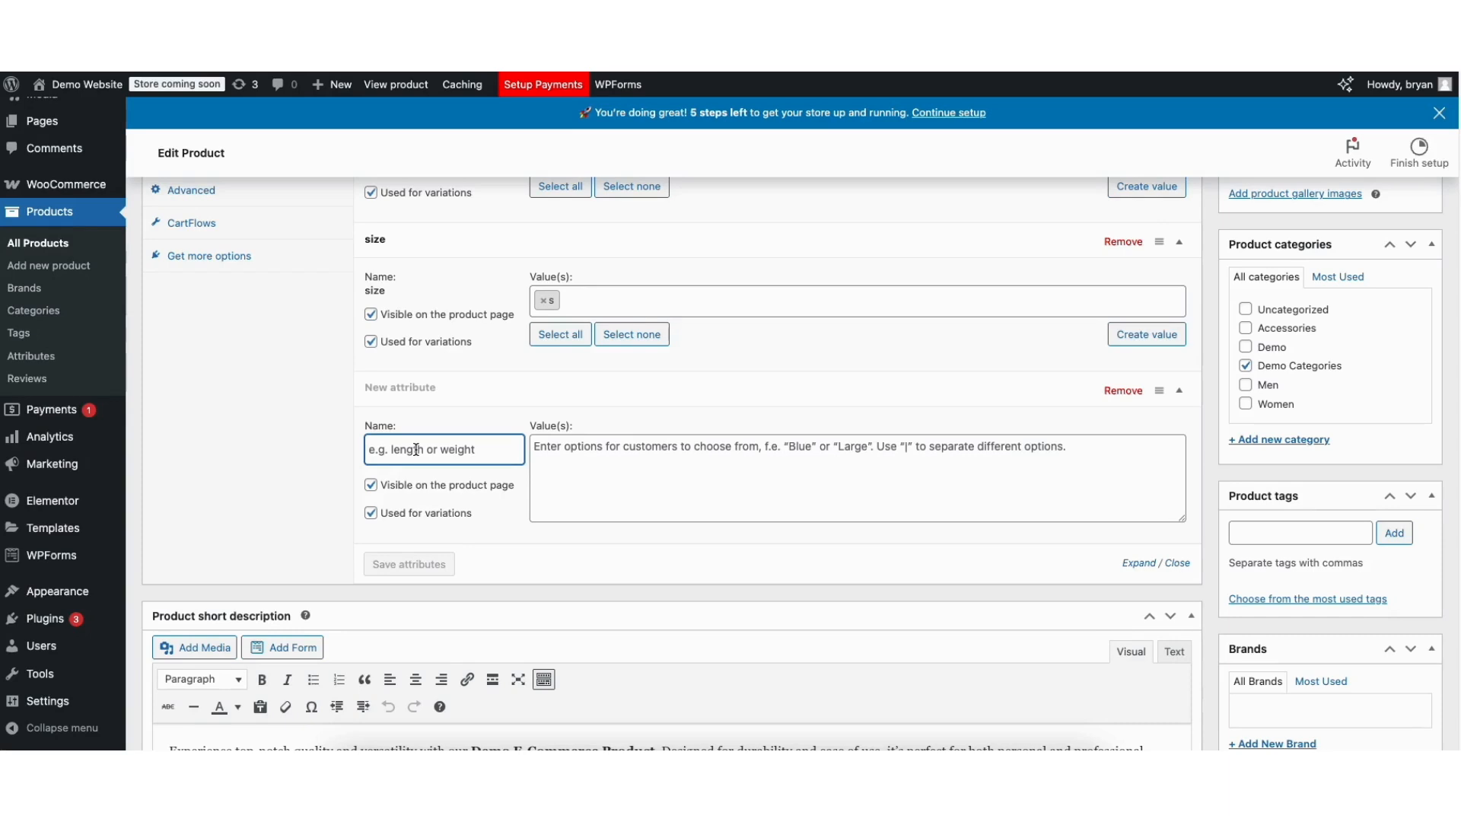
text(weight)
click(578, 460)
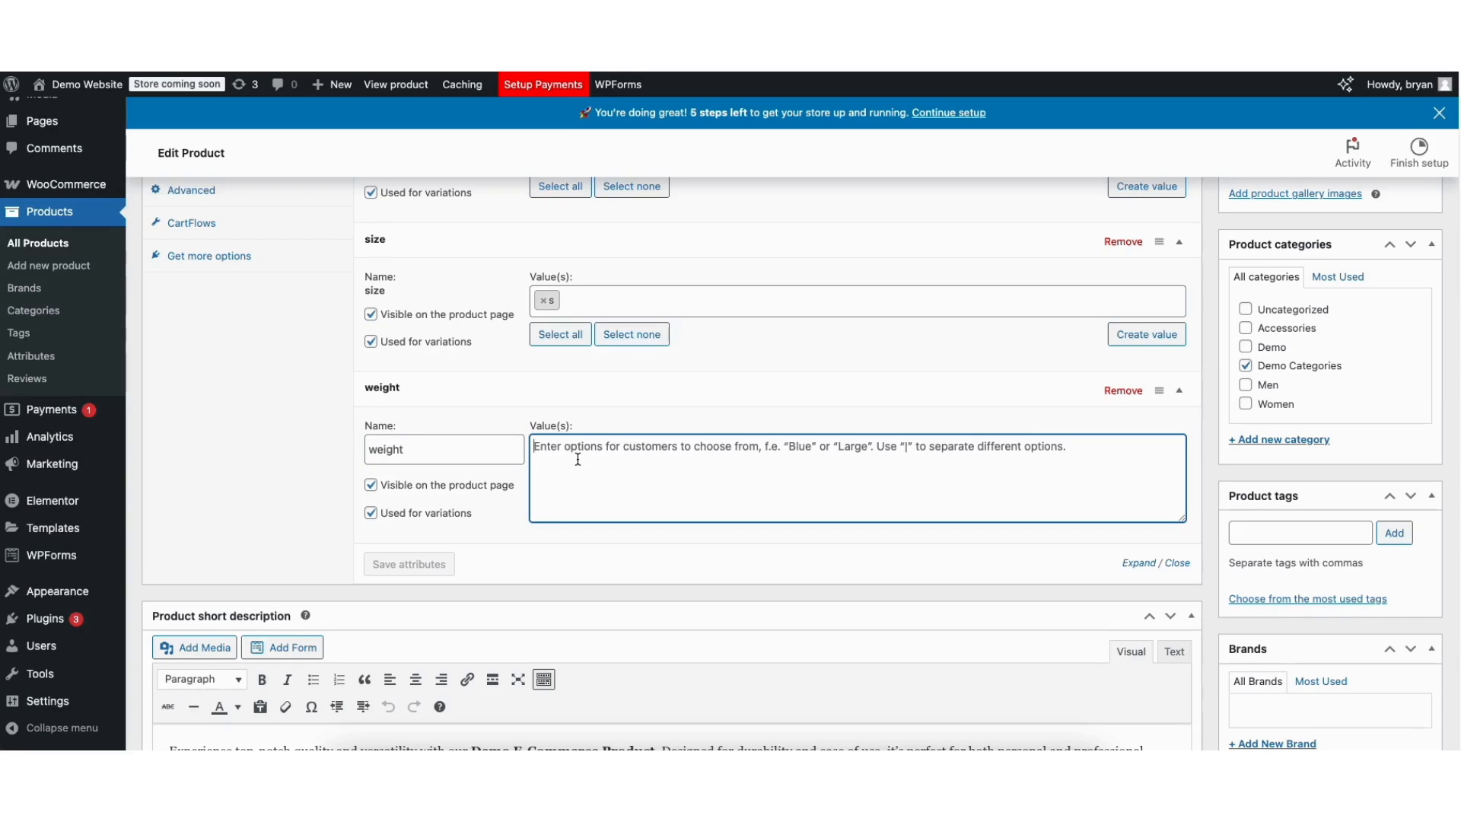
text(16oz|)
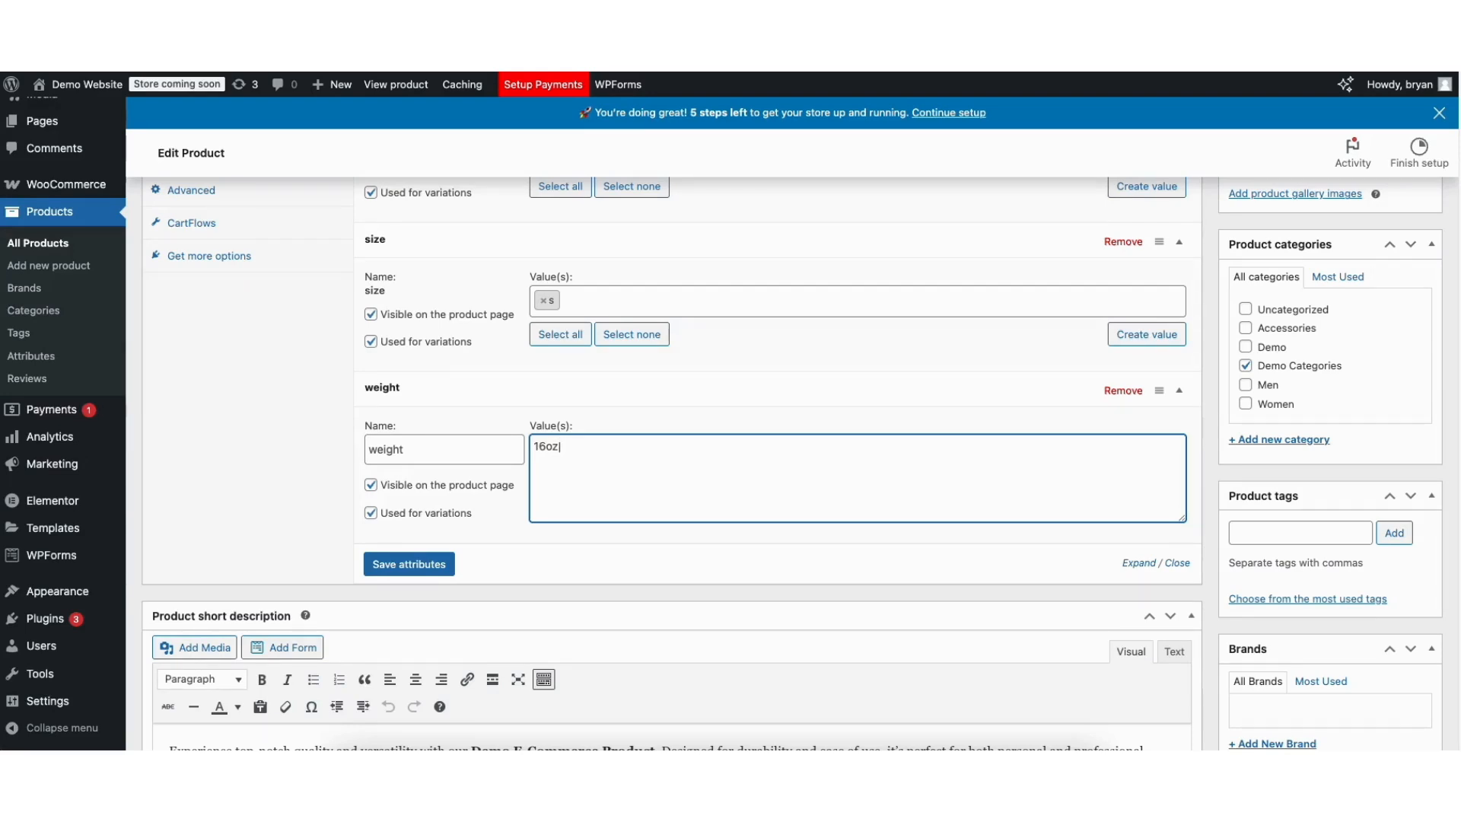
text(32oz)
text(|64oz)
click(409, 566)
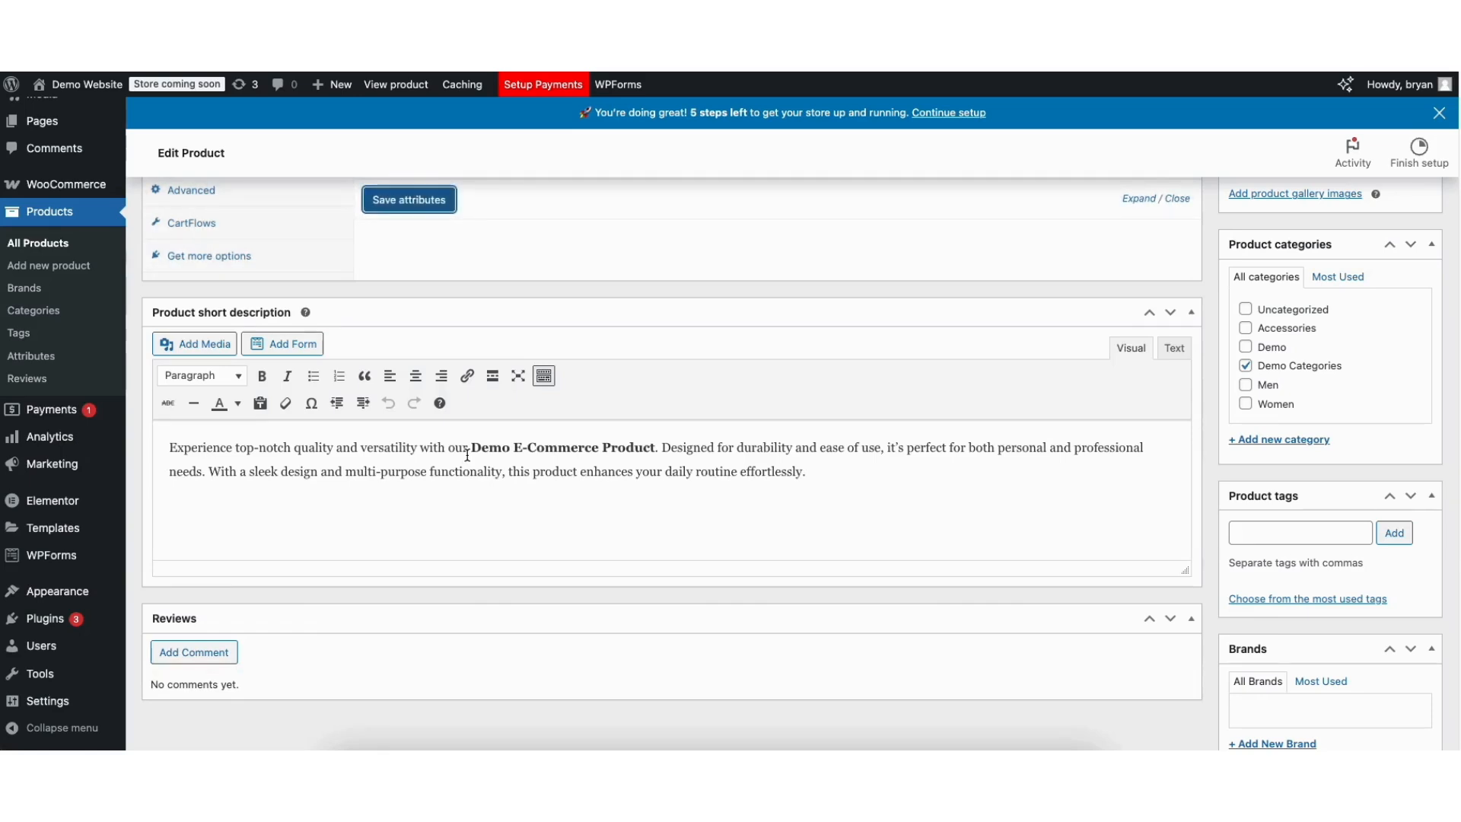
drag(1458, 379, 1457, 295)
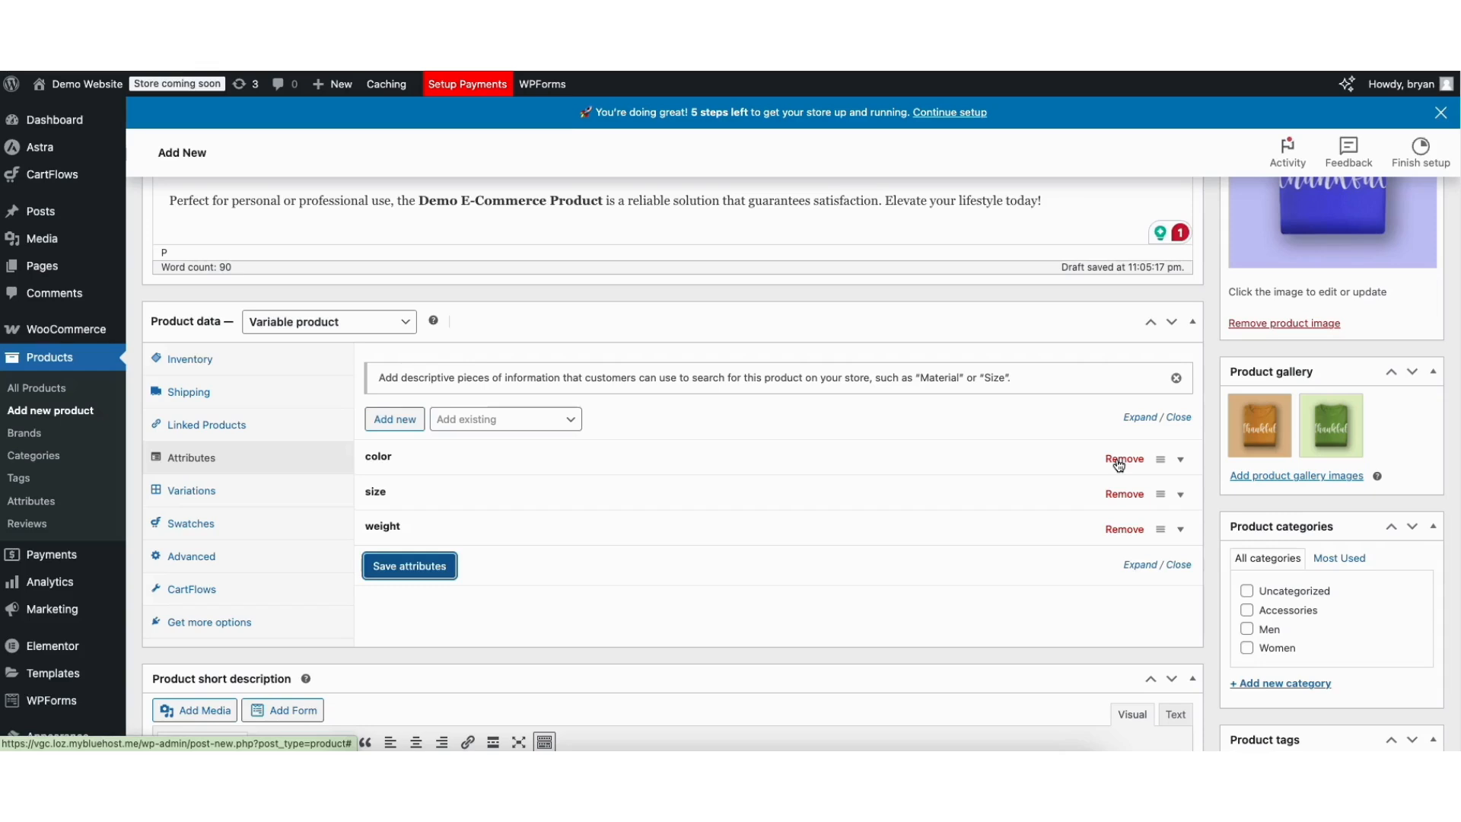
Generate every variation combining the color, size and weight attributes.
click(396, 461)
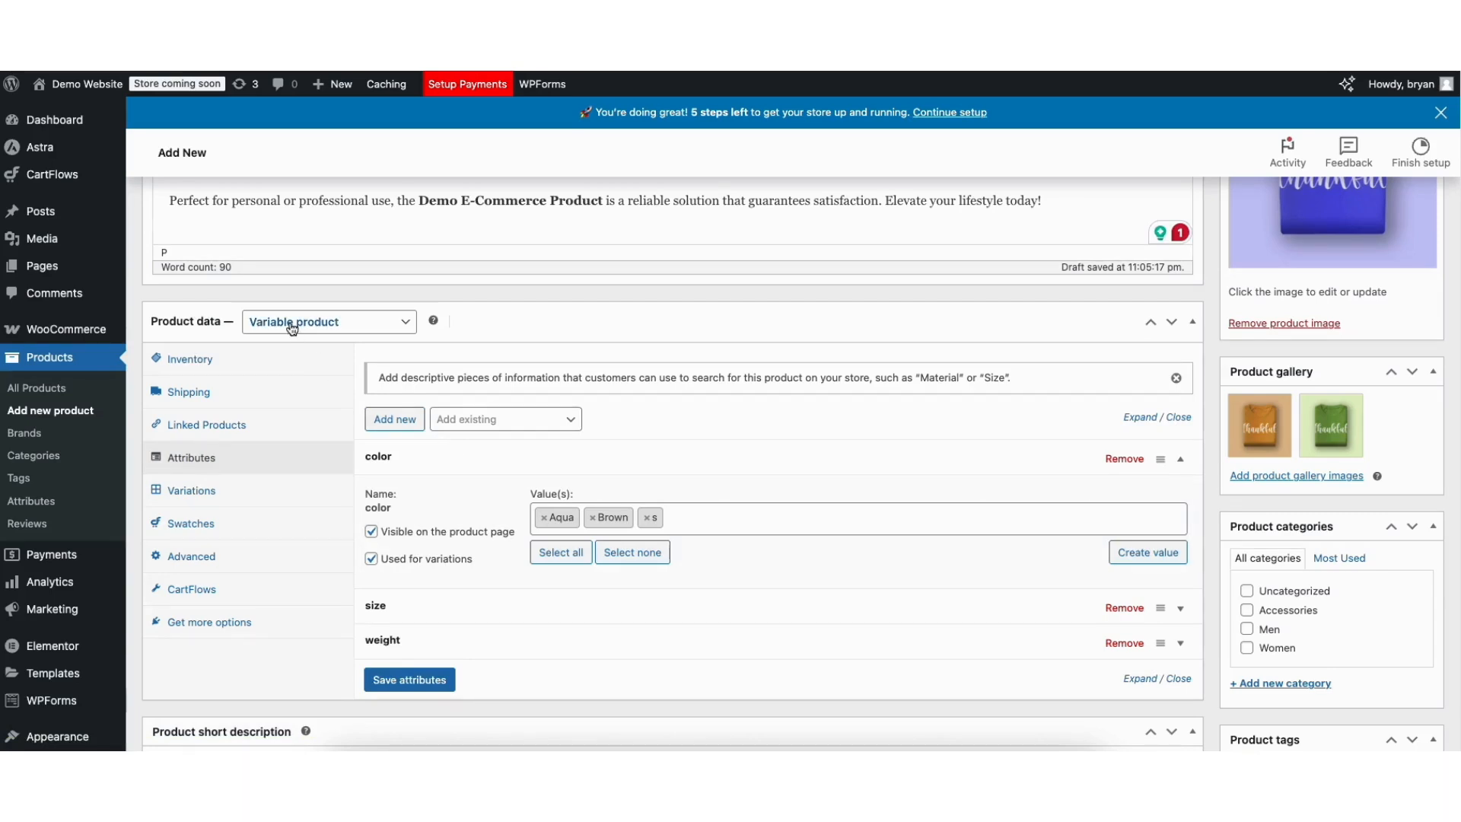
click(191, 492)
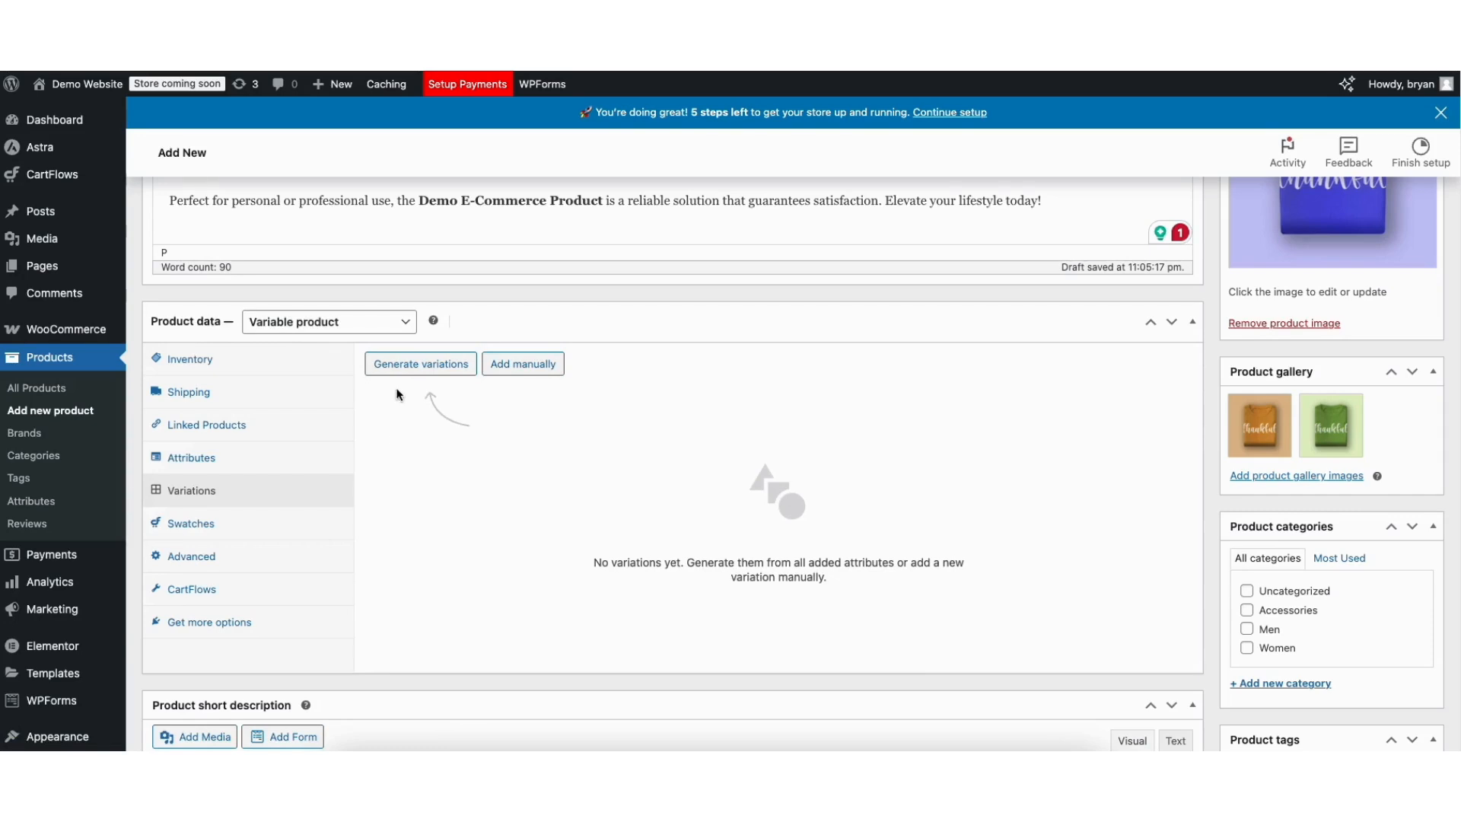
click(402, 365)
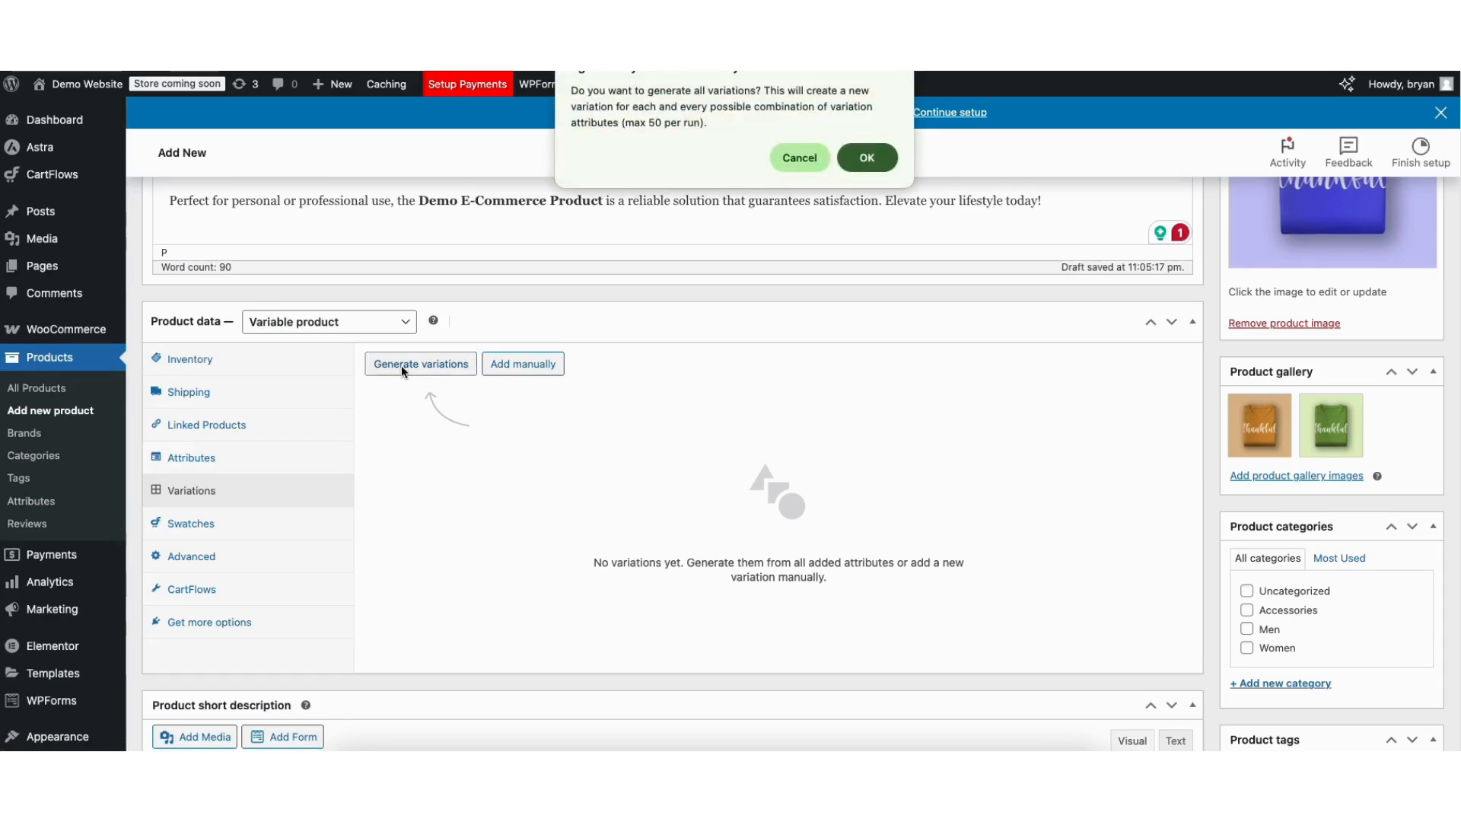
click(865, 160)
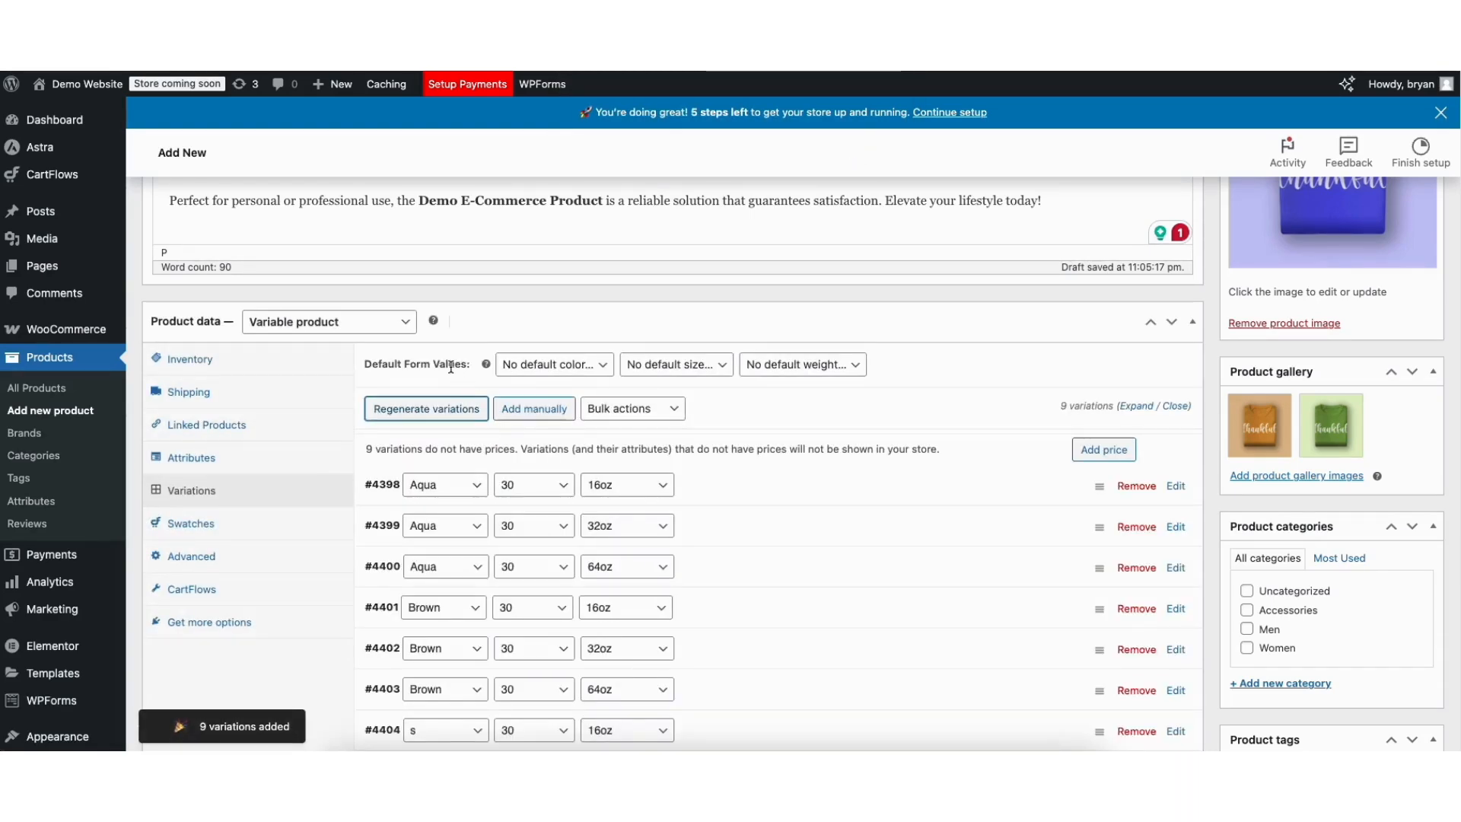
Leave the default color unset and give all unpriced variations a price of 25.
click(563, 371)
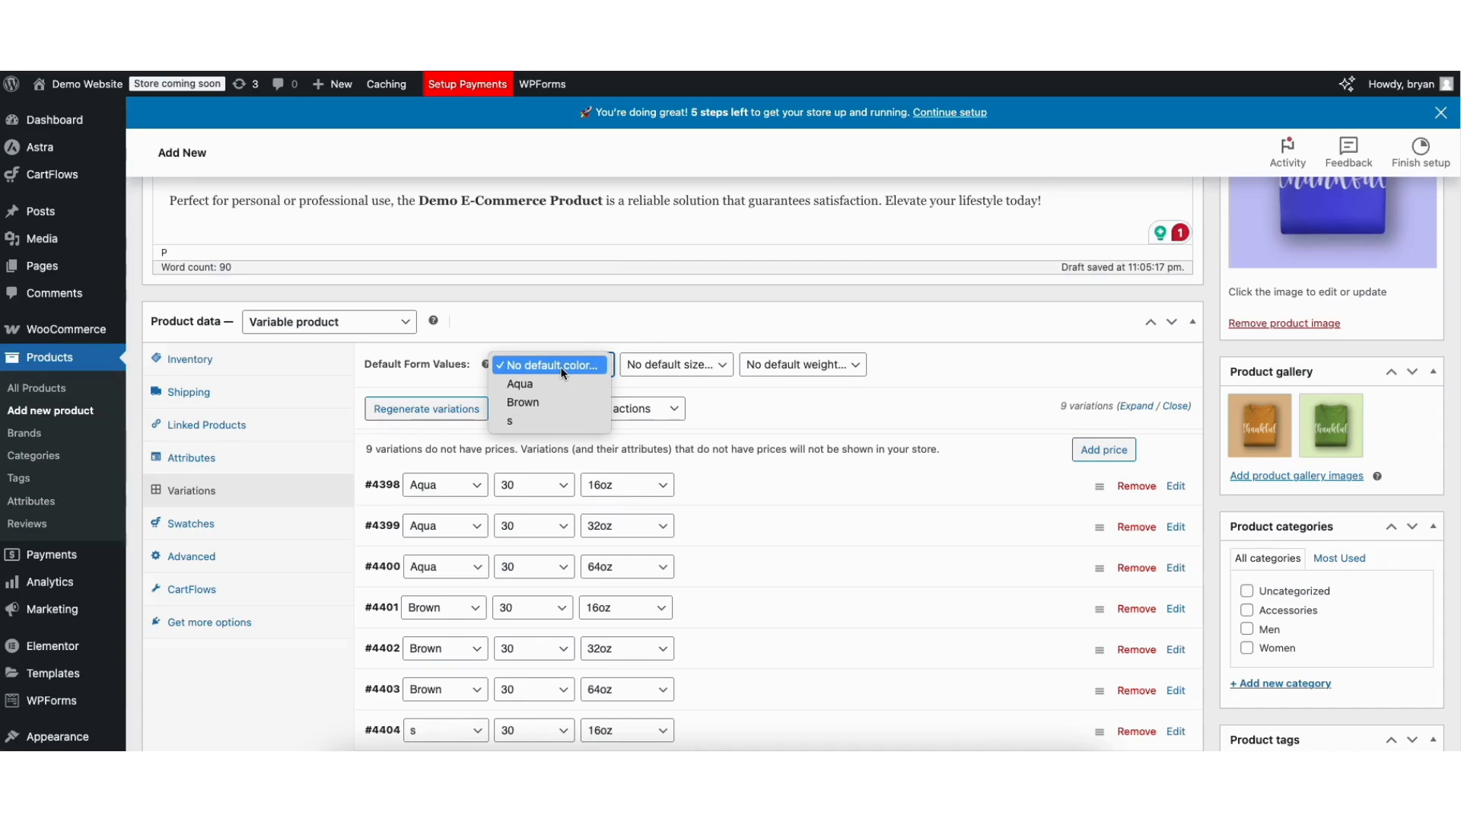
click(563, 367)
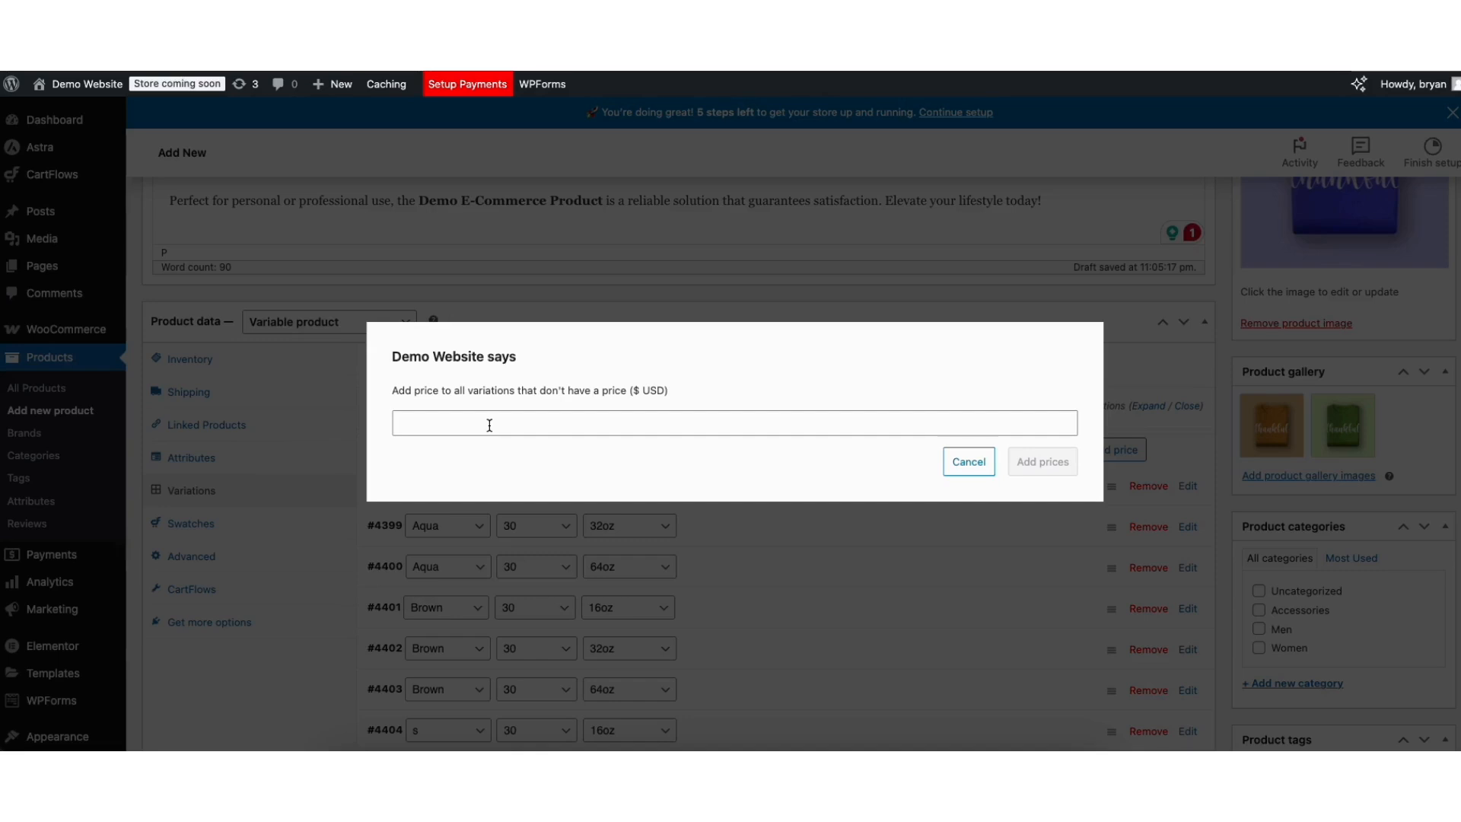
click(490, 423)
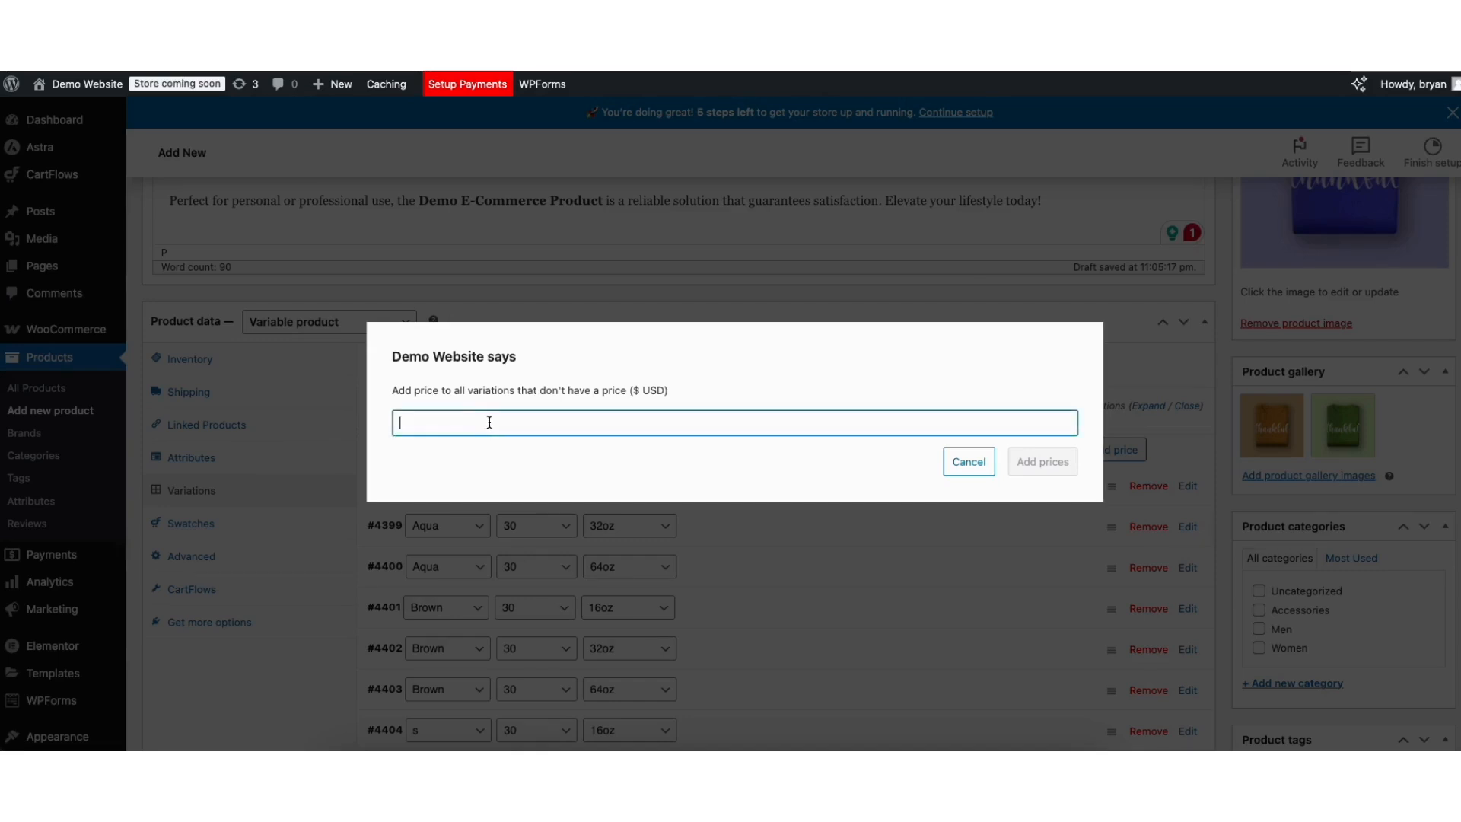
text(25)
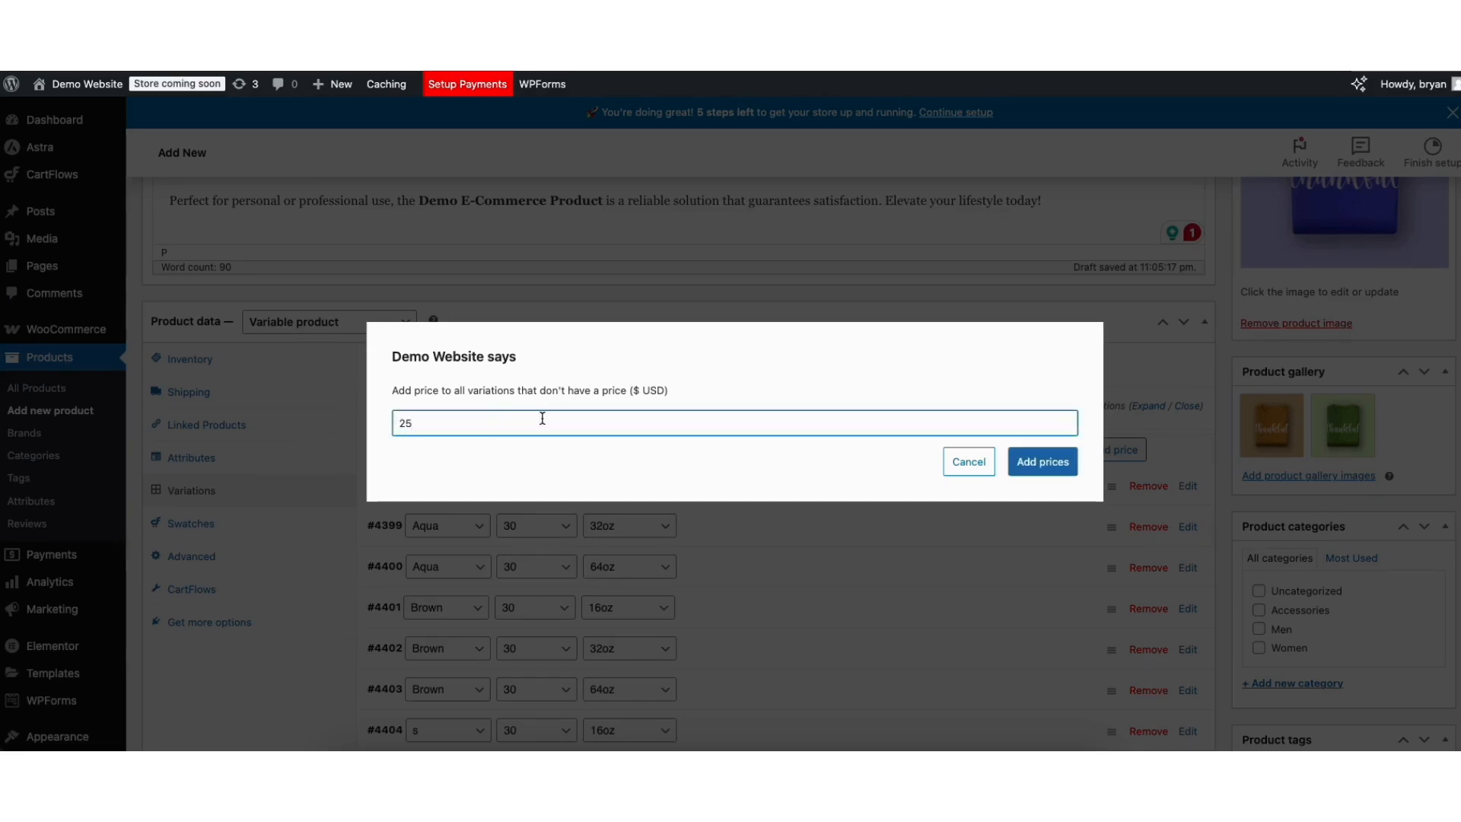
click(1044, 462)
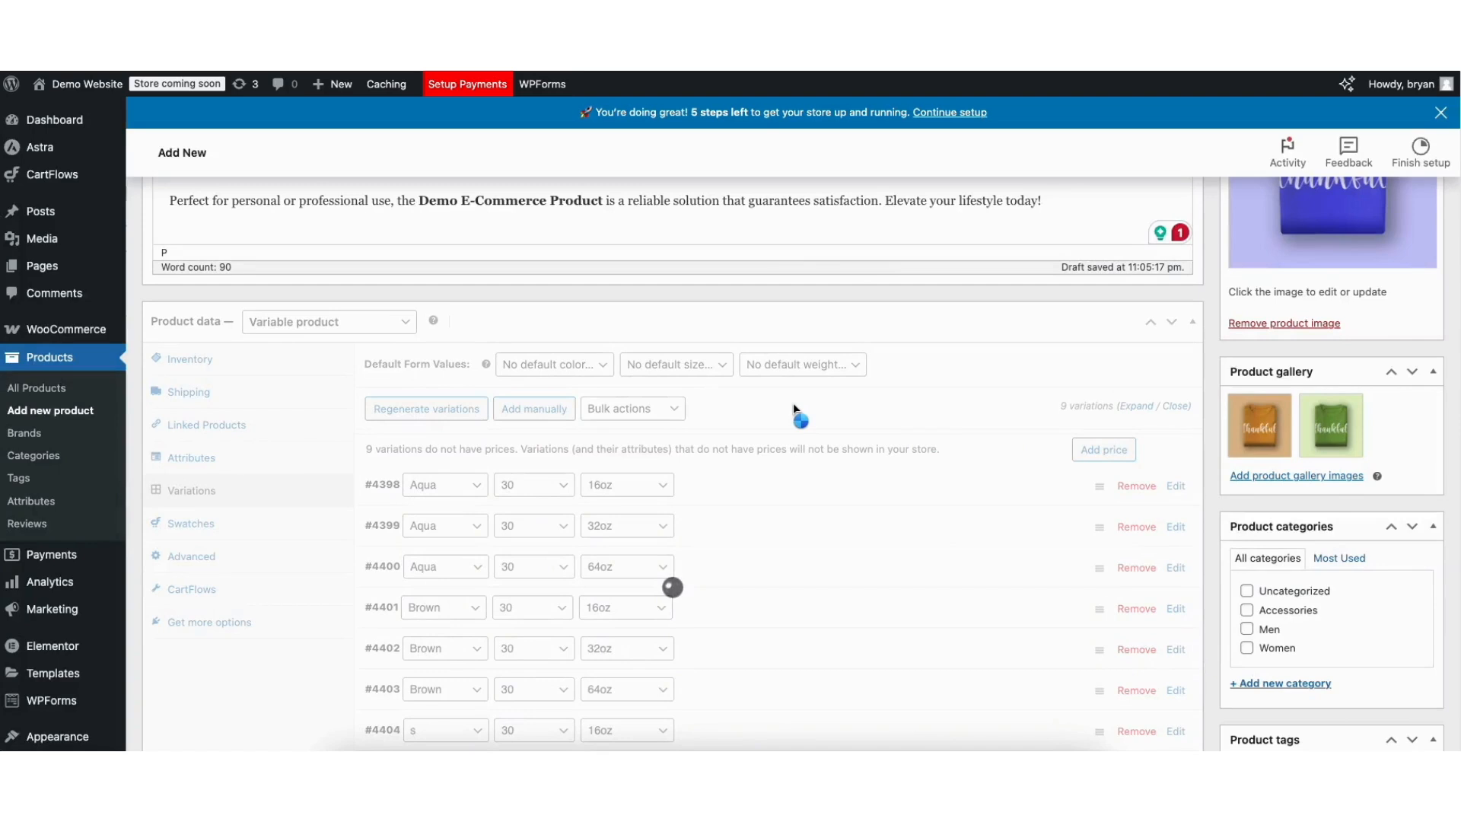
Show the product's Advanced settings: empty purchase note, menu order 0, reviews enabled.
click(210, 553)
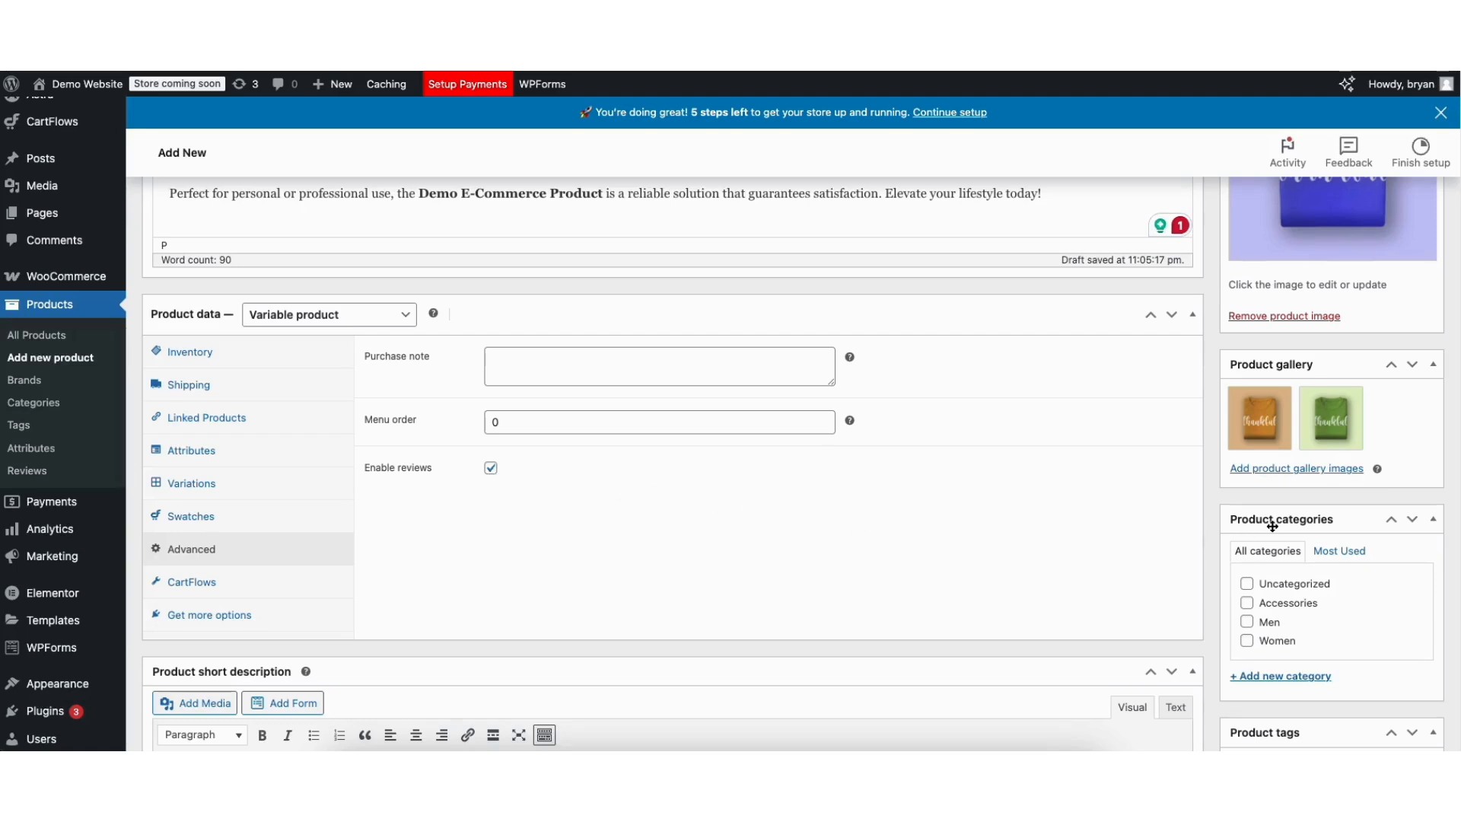
Create a new product category named 'Demo Categories' from the product editor.
click(1246, 603)
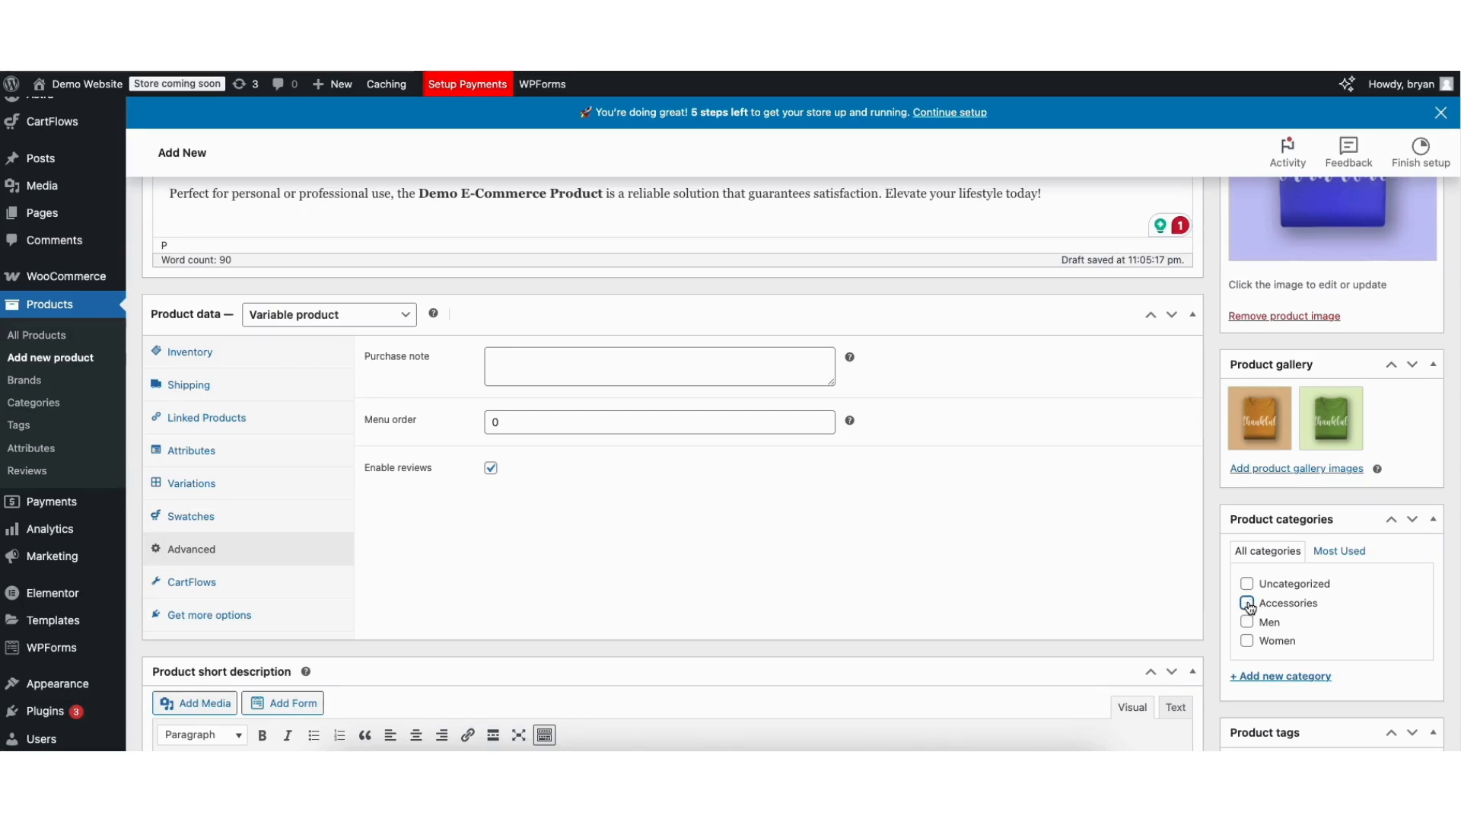
click(1269, 674)
scroll(1270, 579, down, 3)
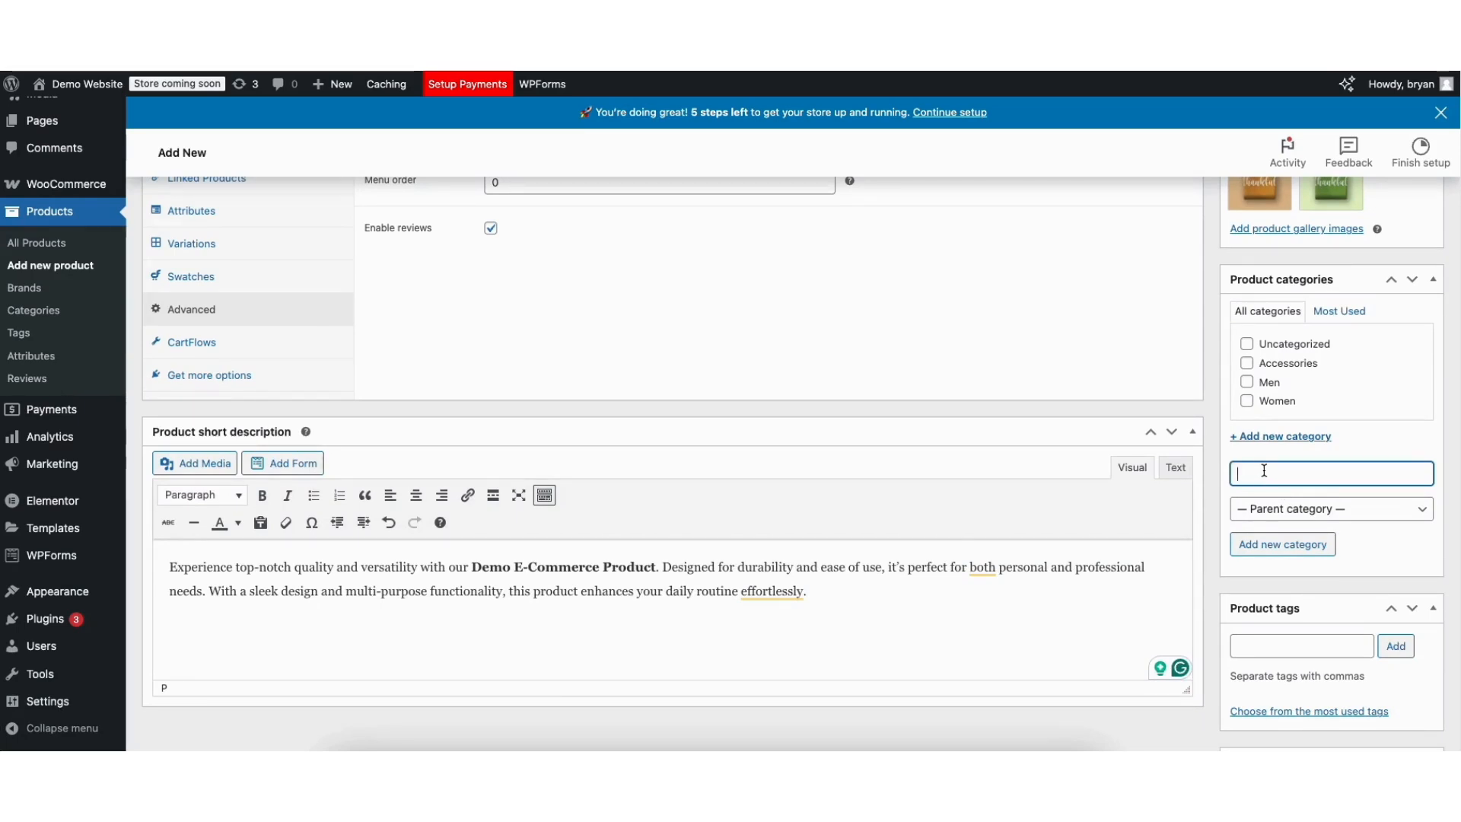
text(Demo Categories)
click(1261, 544)
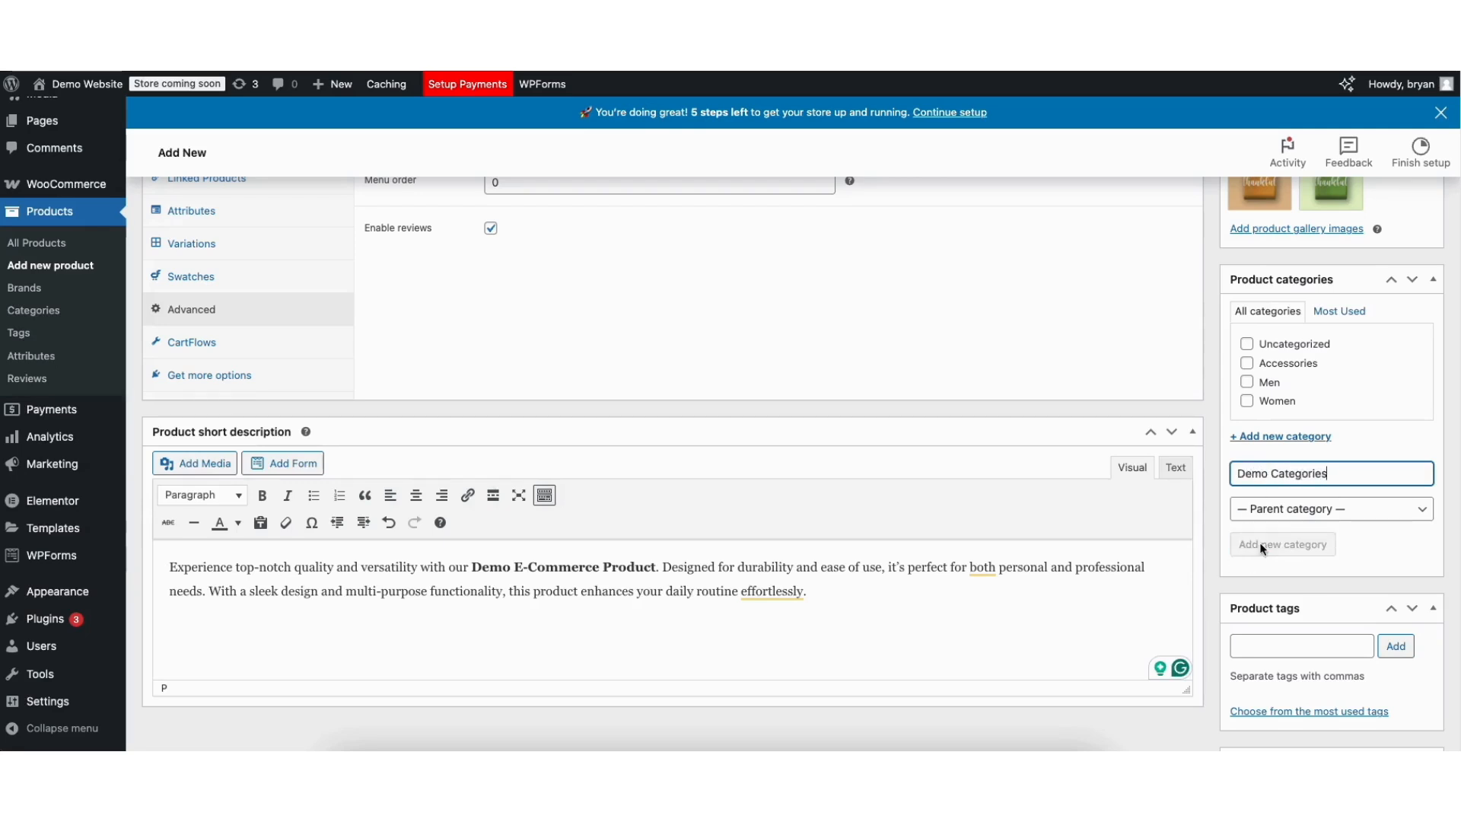
Make Demo Categories the only category ticked for the product, leaving Uncategorized unticked.
click(1248, 347)
click(1248, 365)
click(1248, 366)
click(1247, 347)
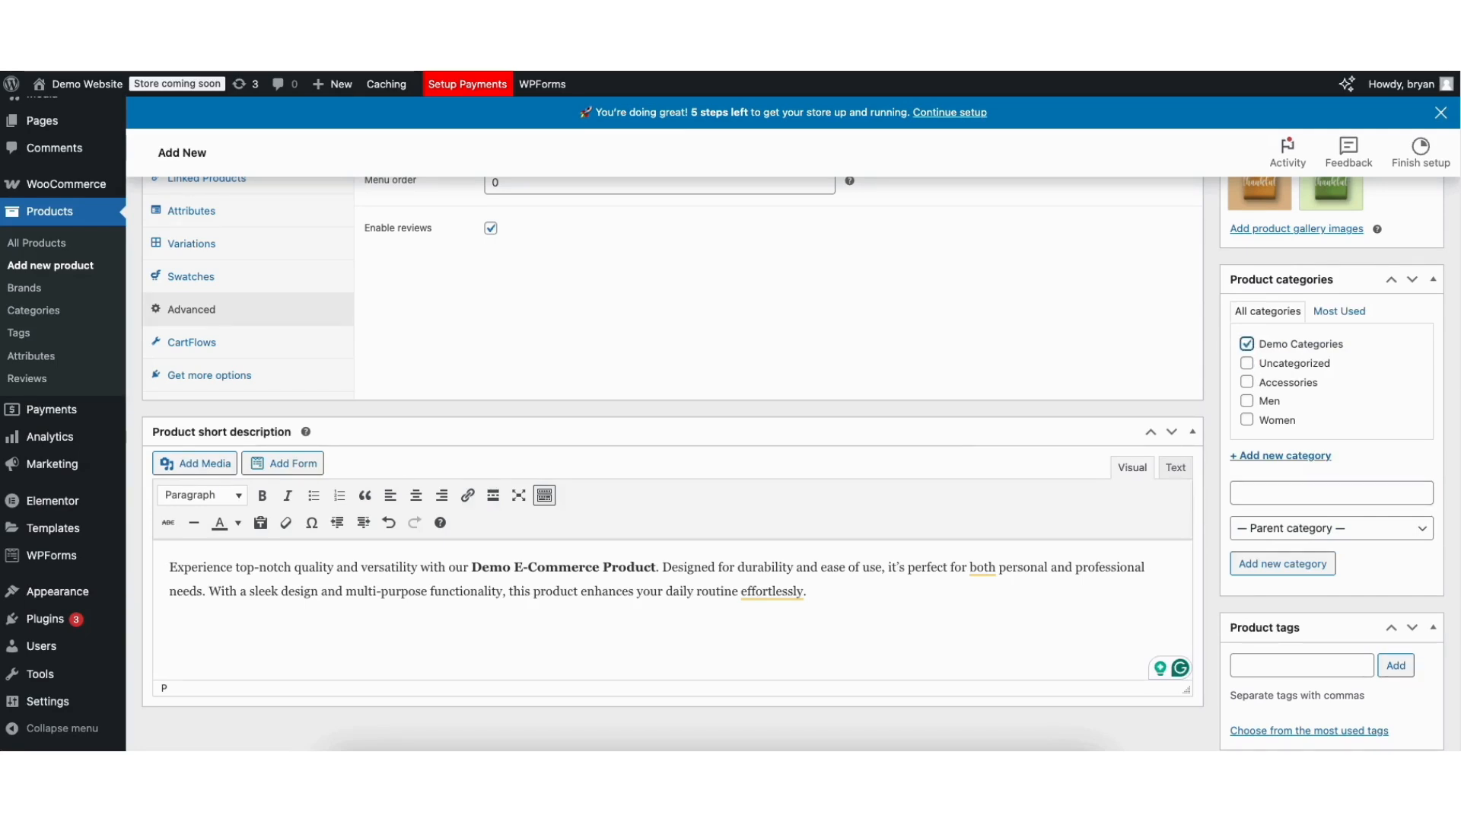
drag(1459, 376, 1436, 168)
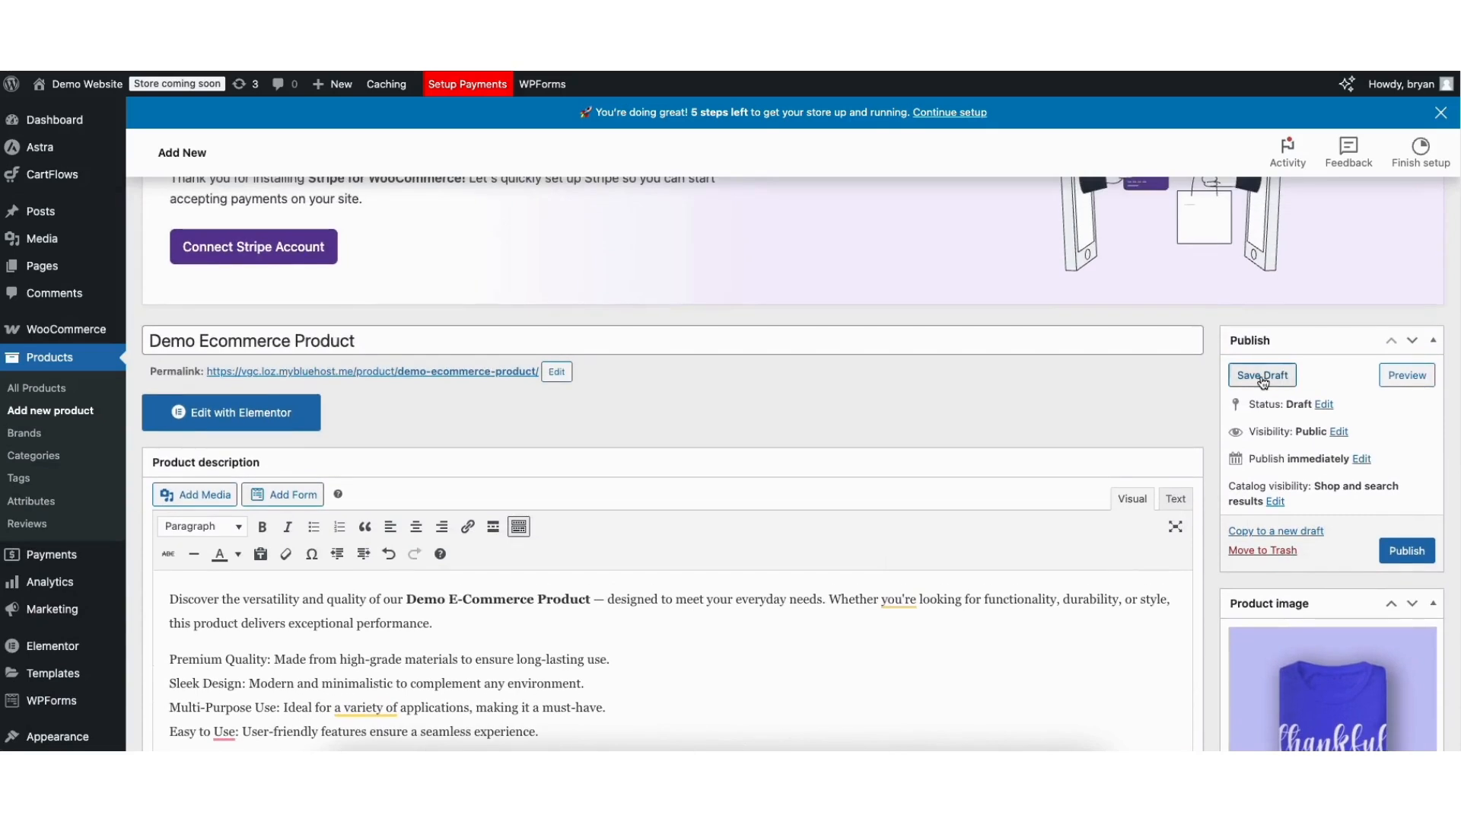
Save the product as a draft and preview its store page.
click(1259, 375)
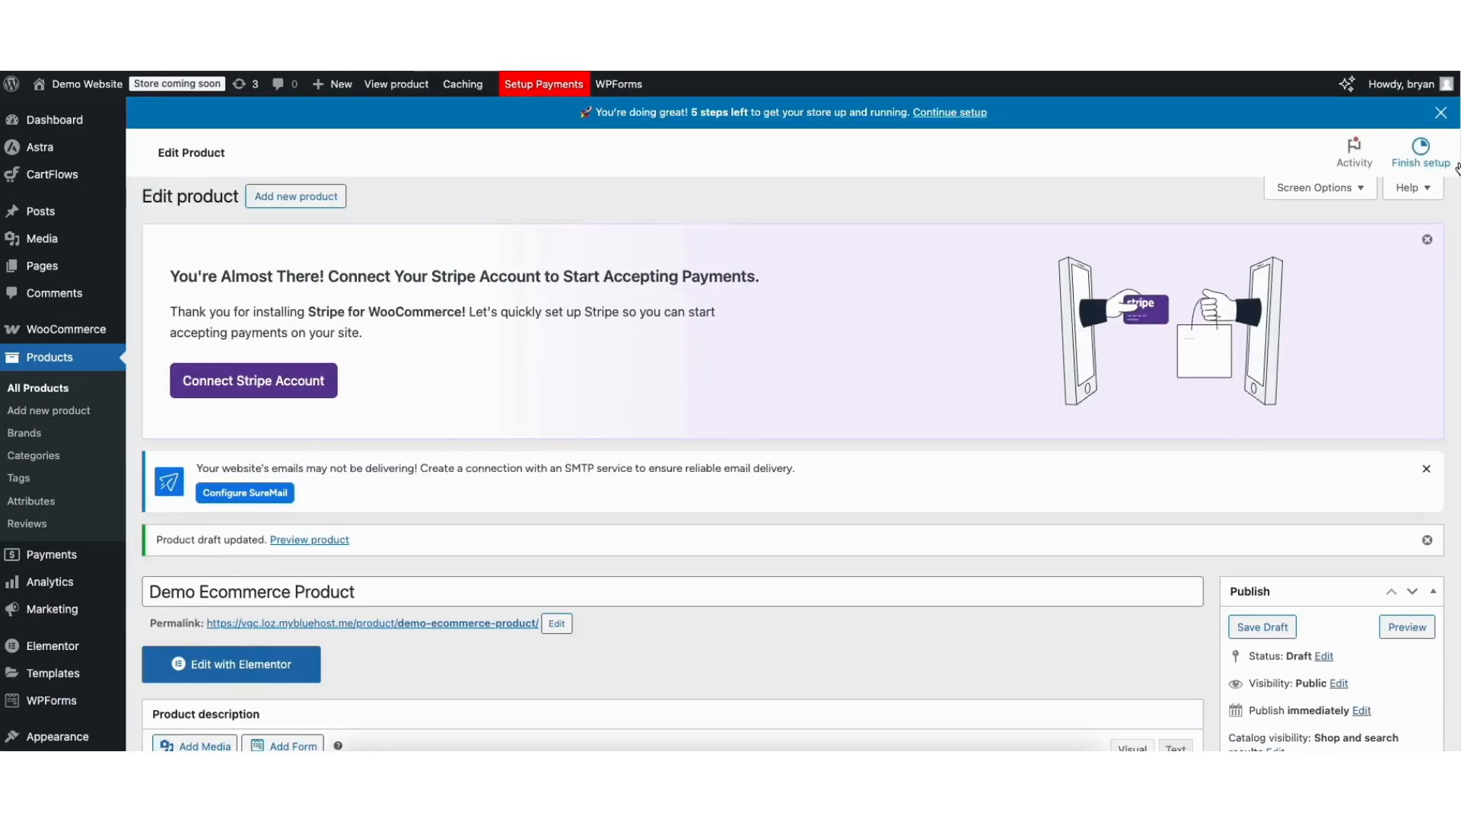
drag(1459, 166, 1454, 261)
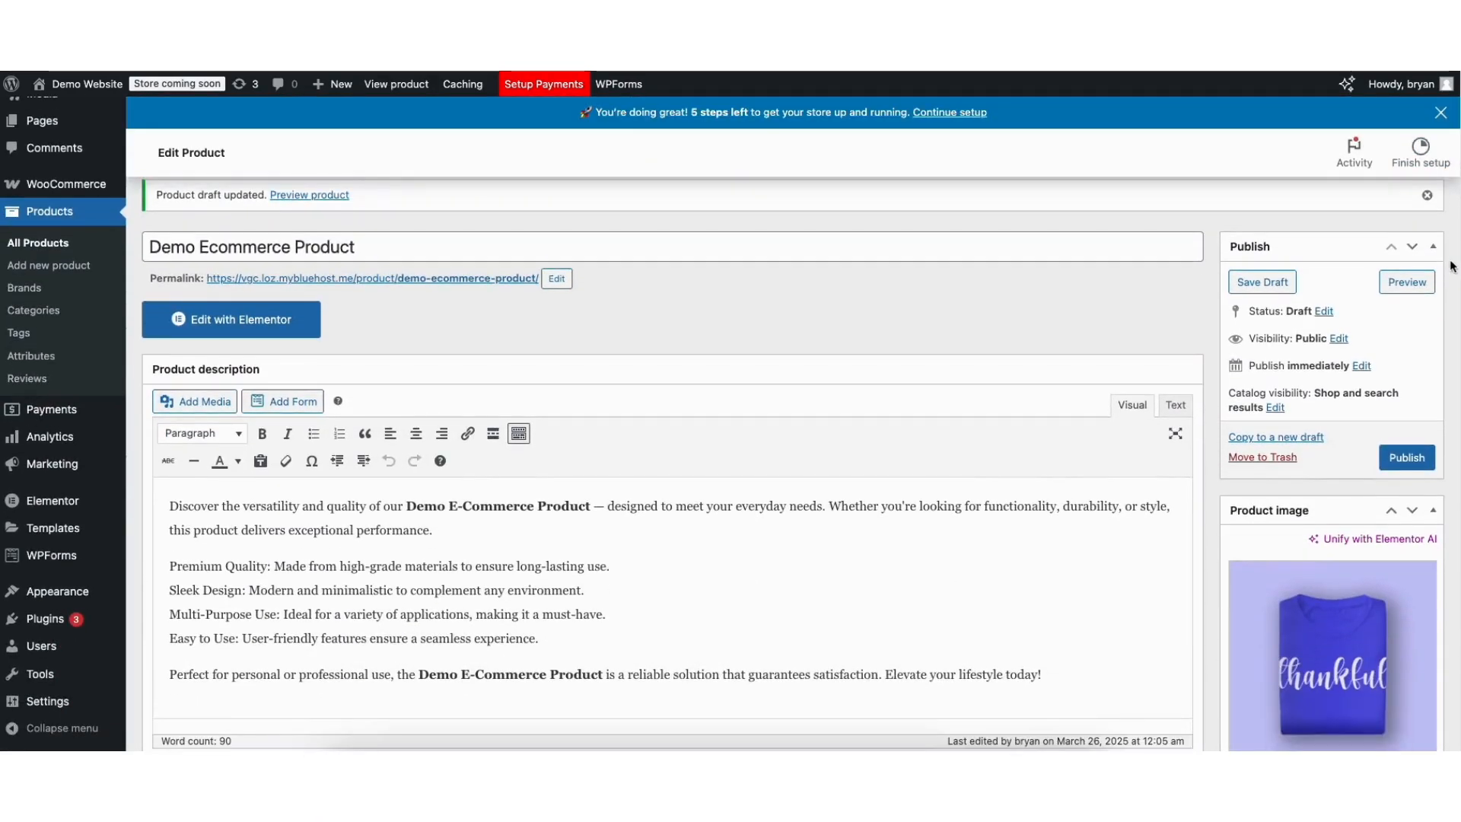
click(1407, 283)
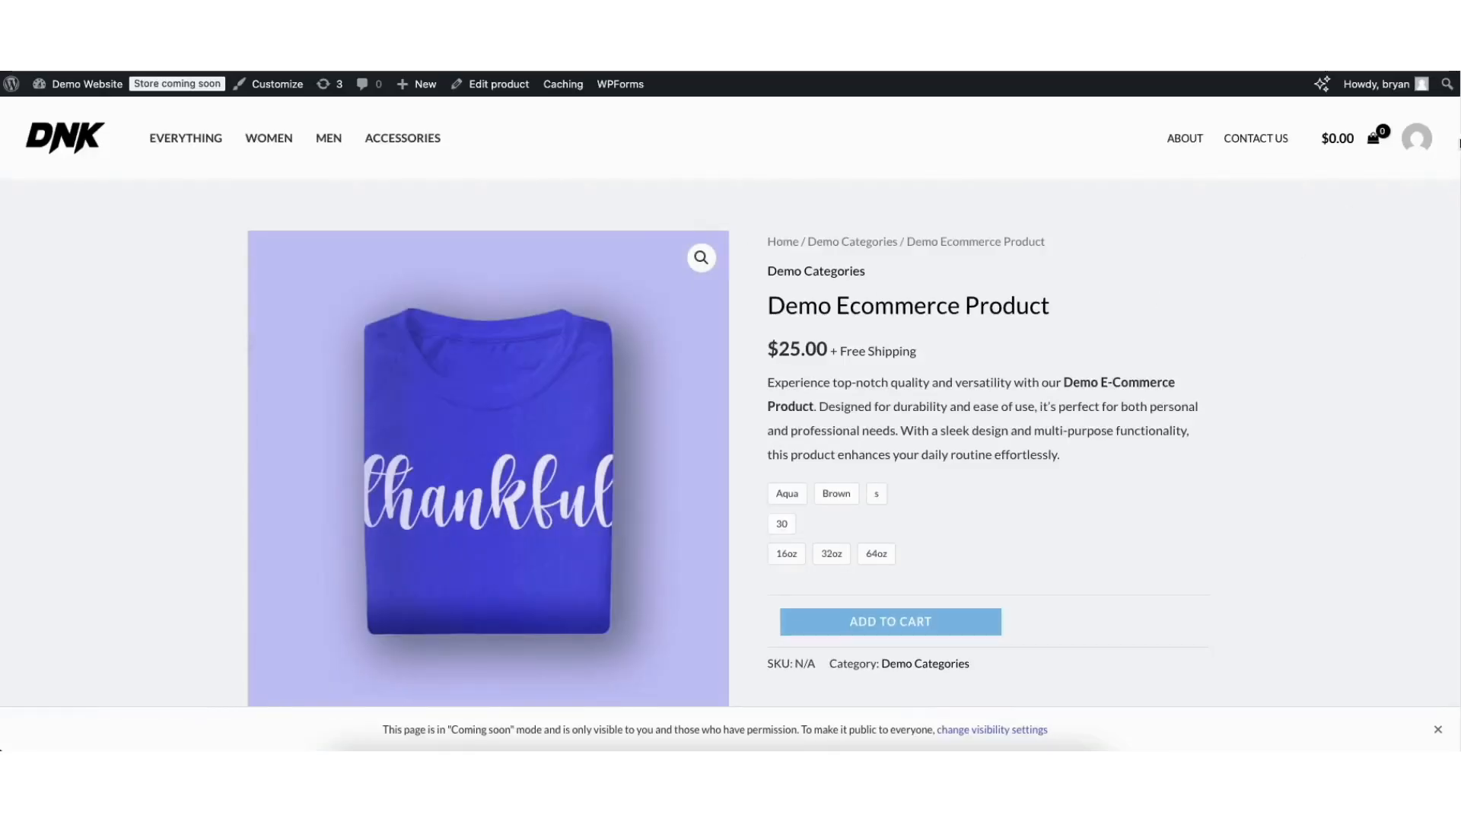
drag(1458, 143, 1378, 205)
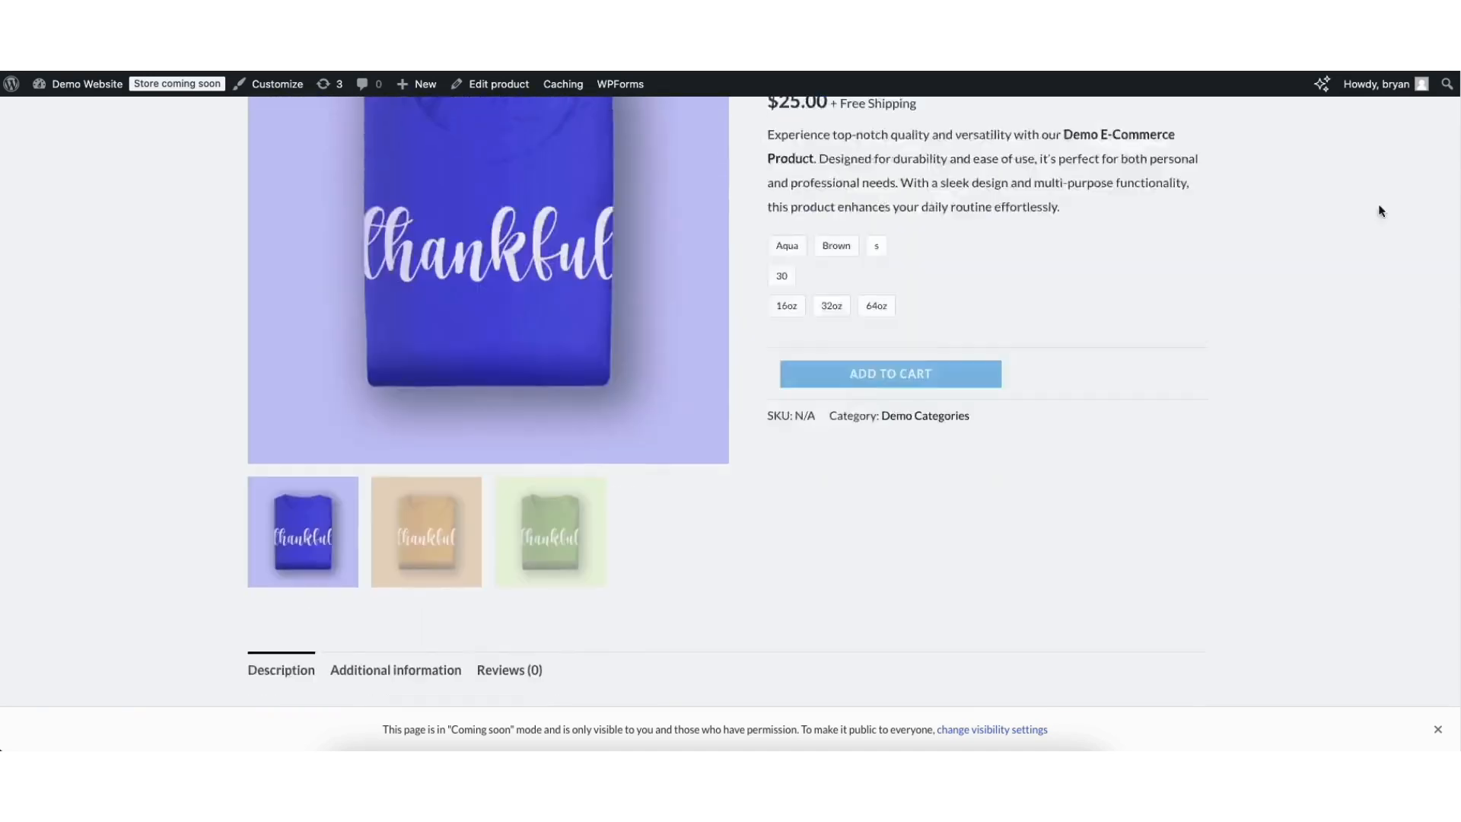
scroll(1381, 210, up, 3)
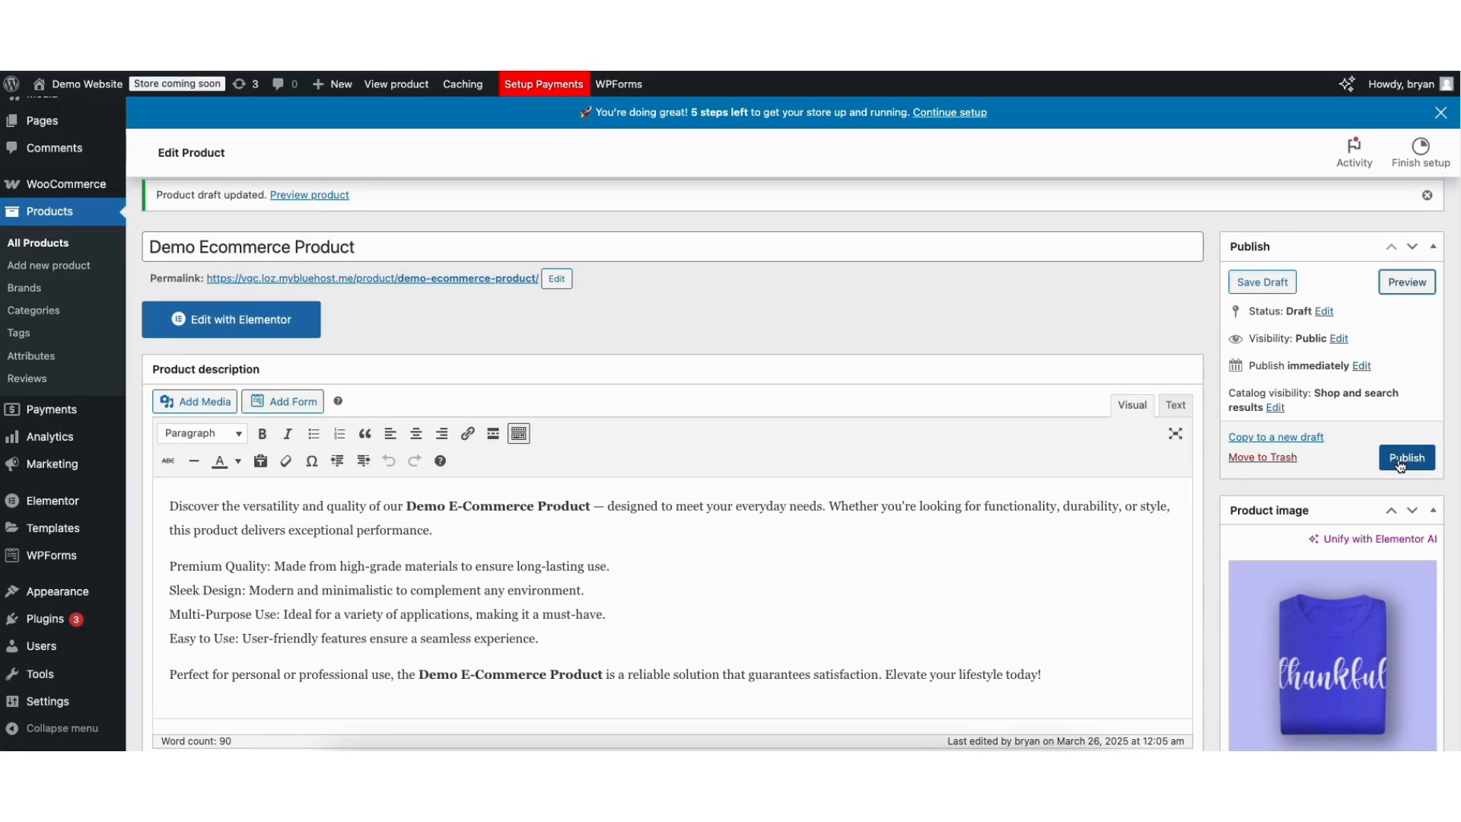
Publish the Demo Ecommerce Product, then update it to save the latest changes.
click(1399, 464)
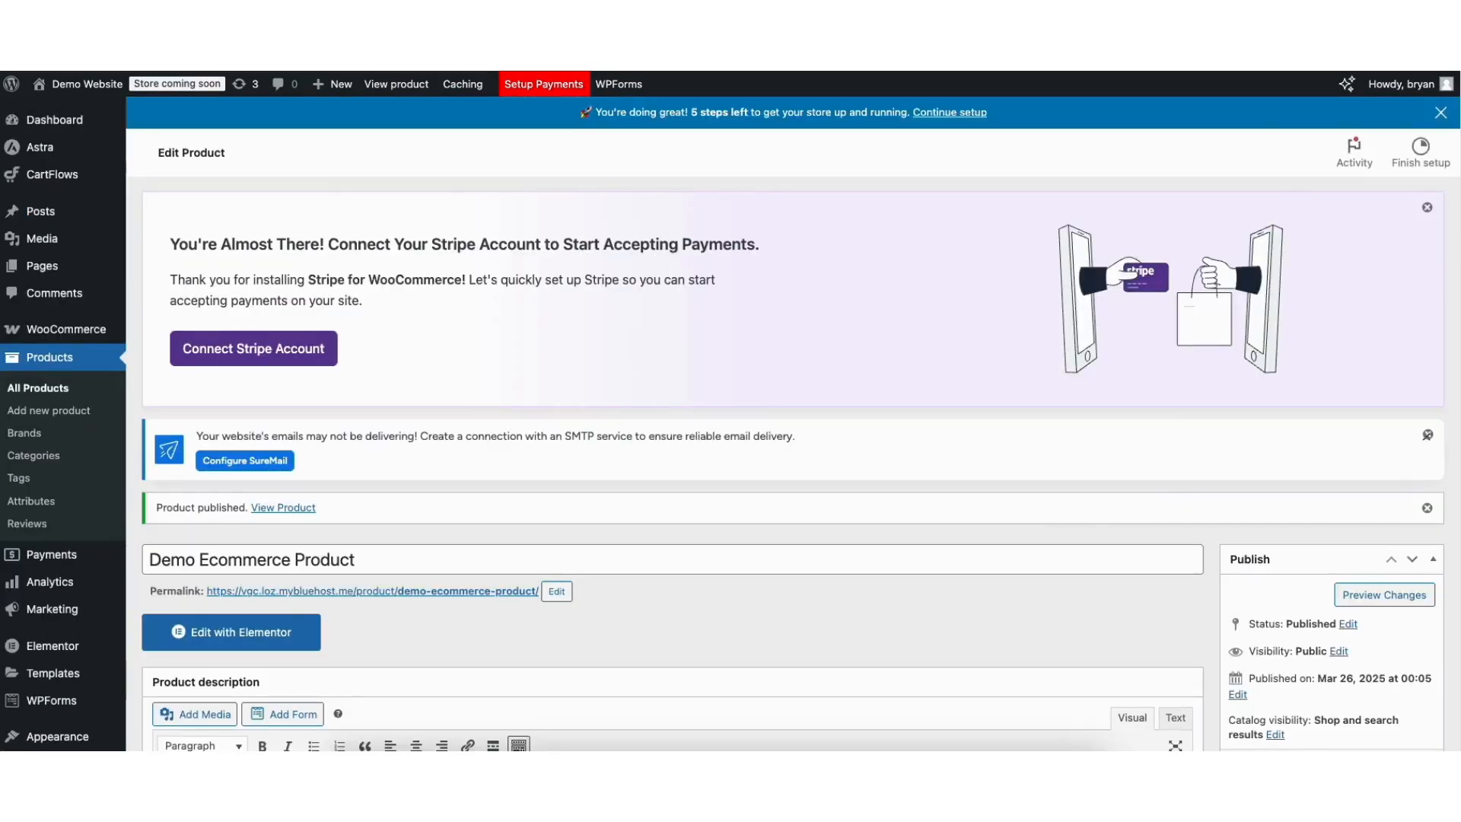
scroll(1455, 220, down, 3)
scroll(1456, 226, down, 3)
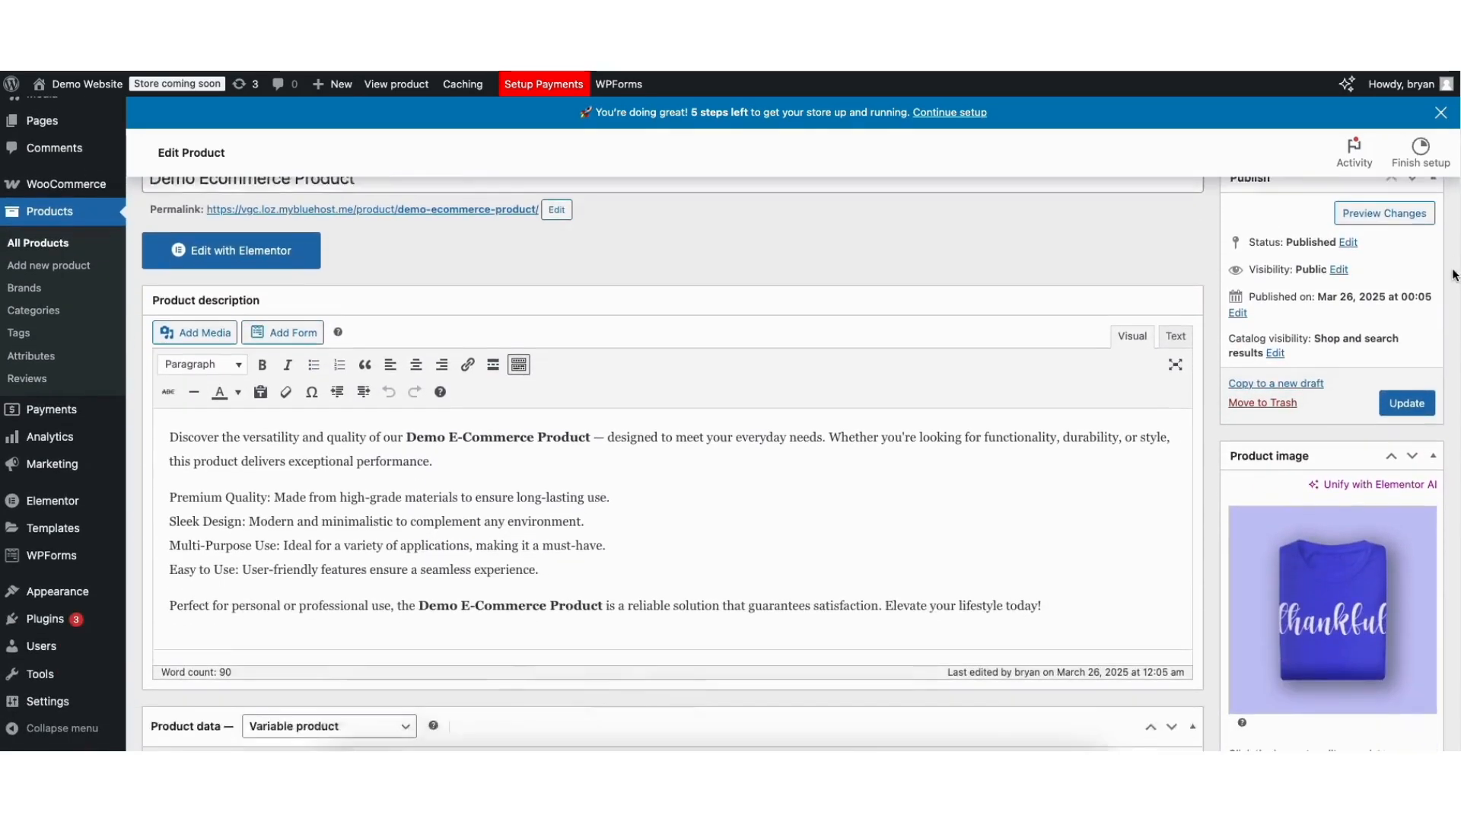
click(1406, 346)
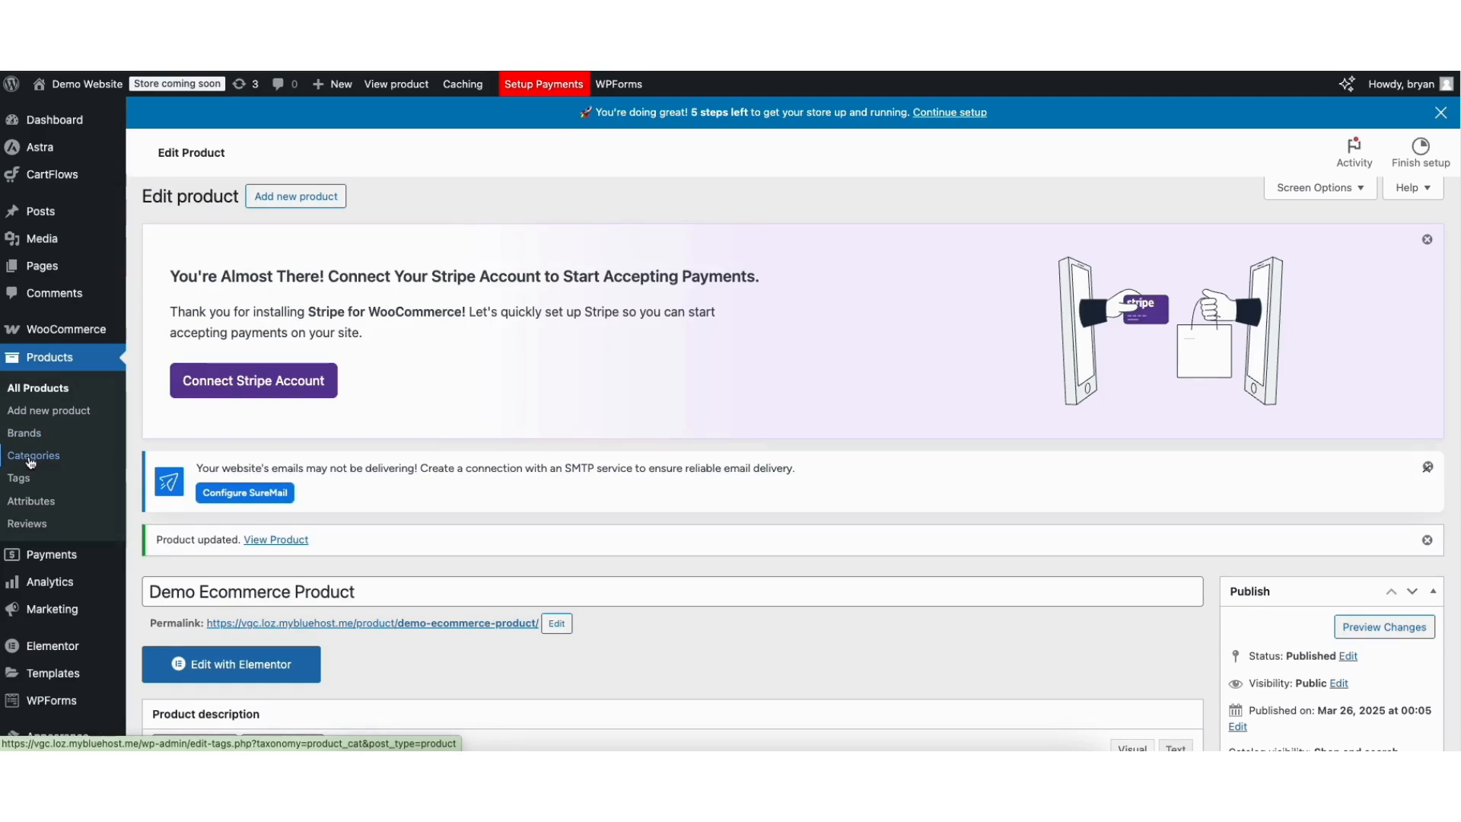
Add a product category named 'Demo' on the Products > Categories page.
click(31, 460)
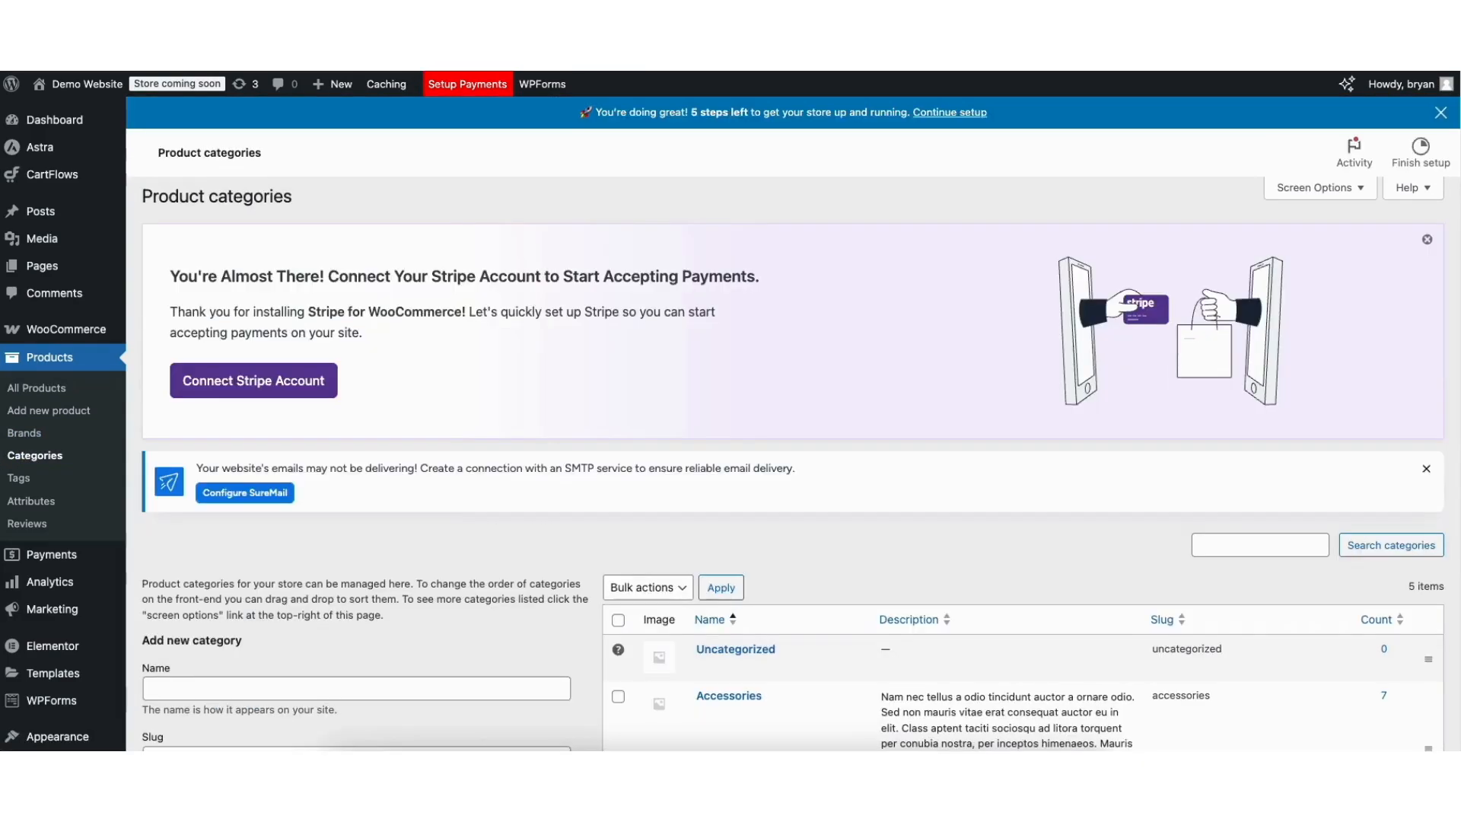
scroll(202, 370, down, 4)
click(200, 370)
text(De)
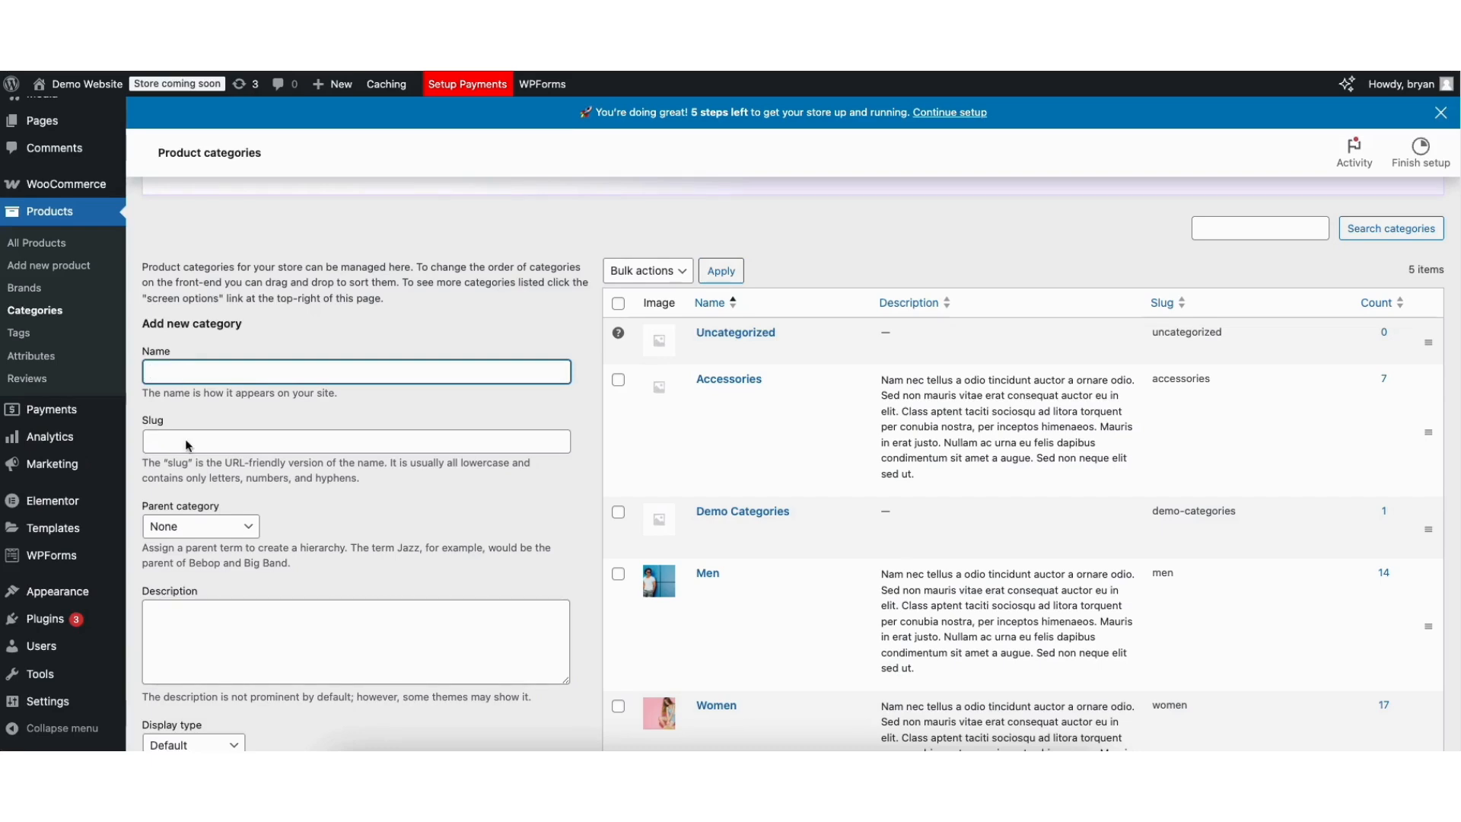
text(mo)
click(195, 419)
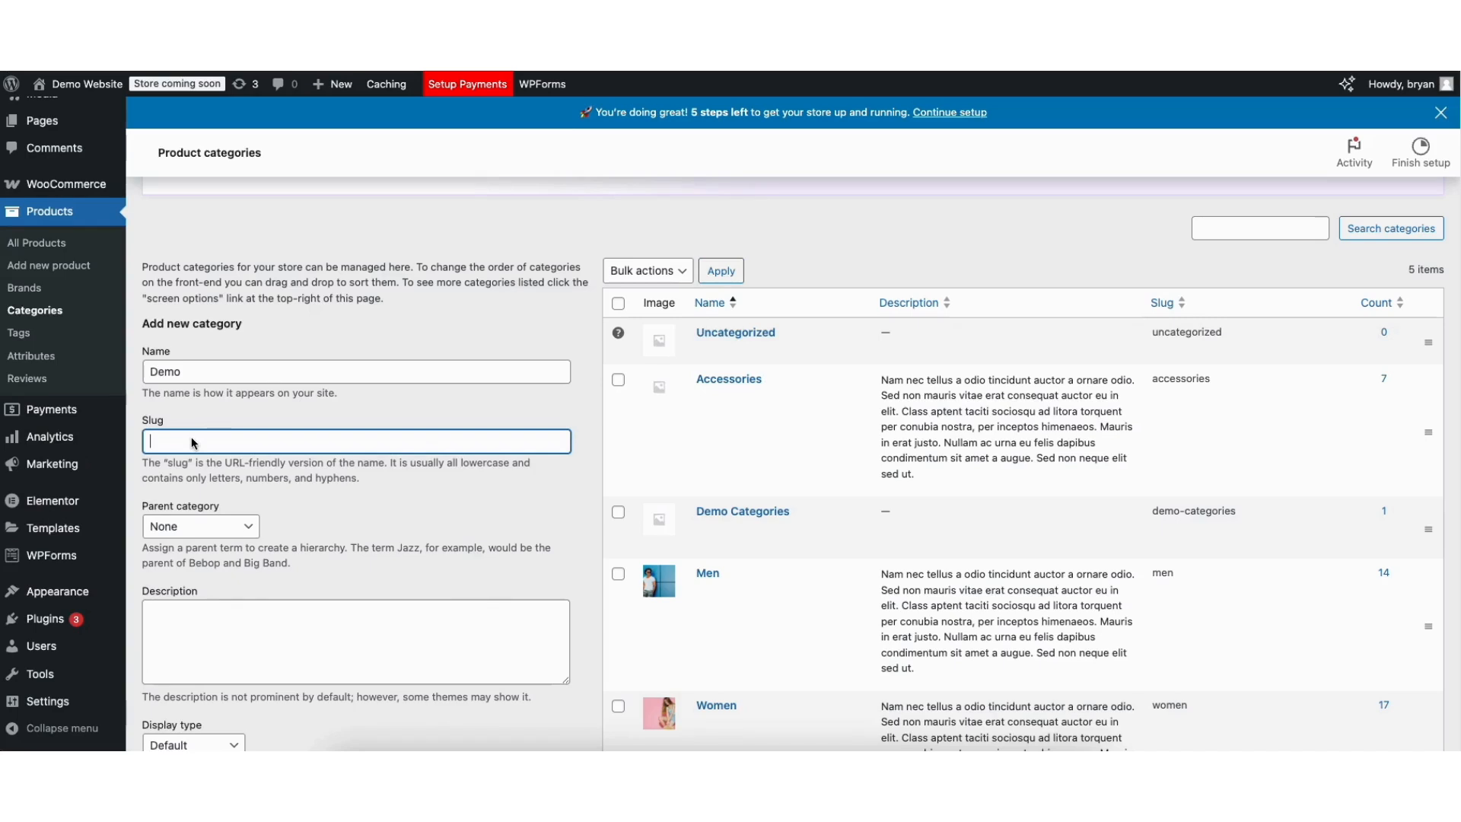
scroll(176, 448, down, 3)
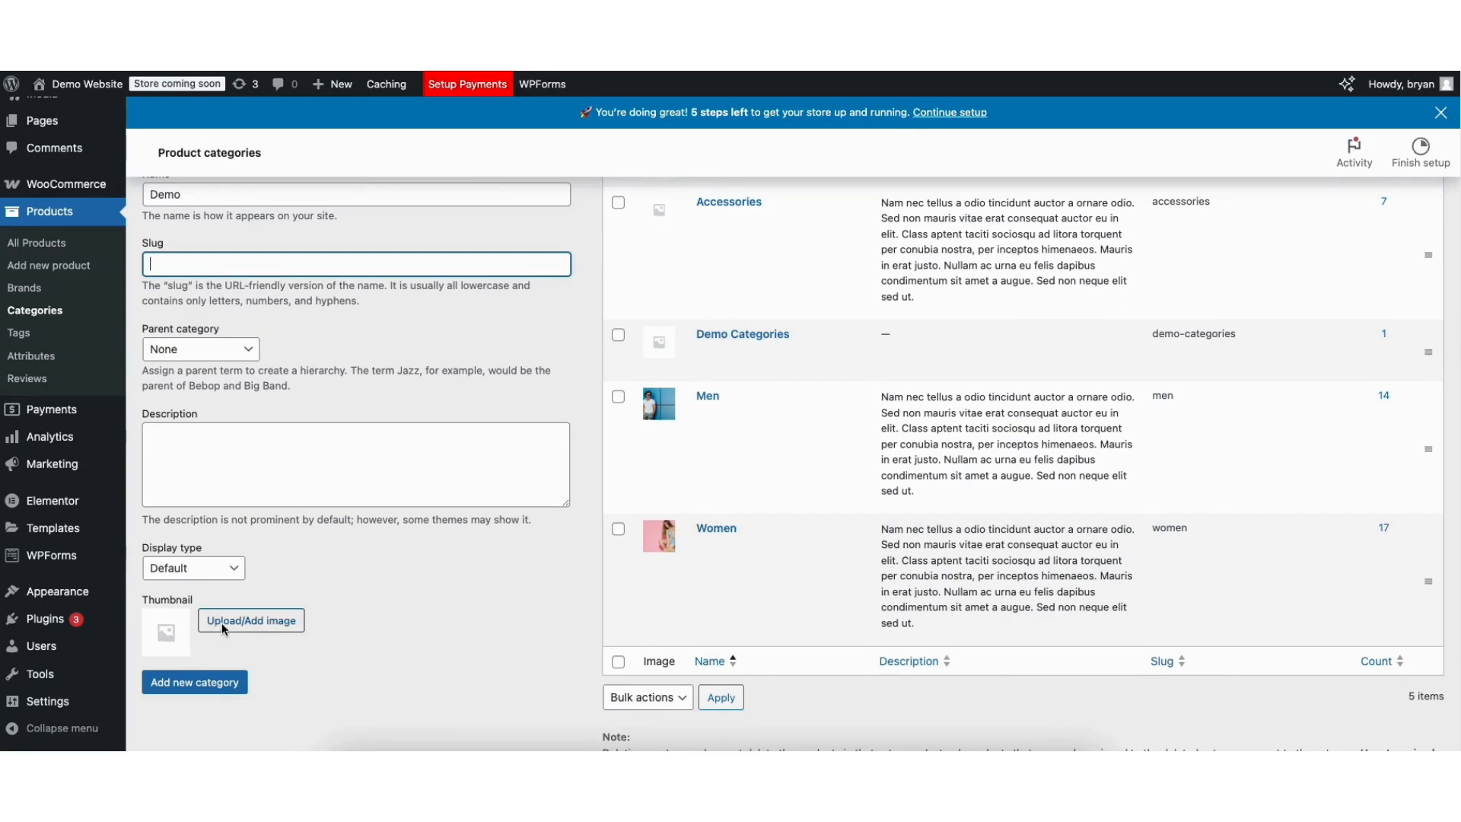
click(191, 684)
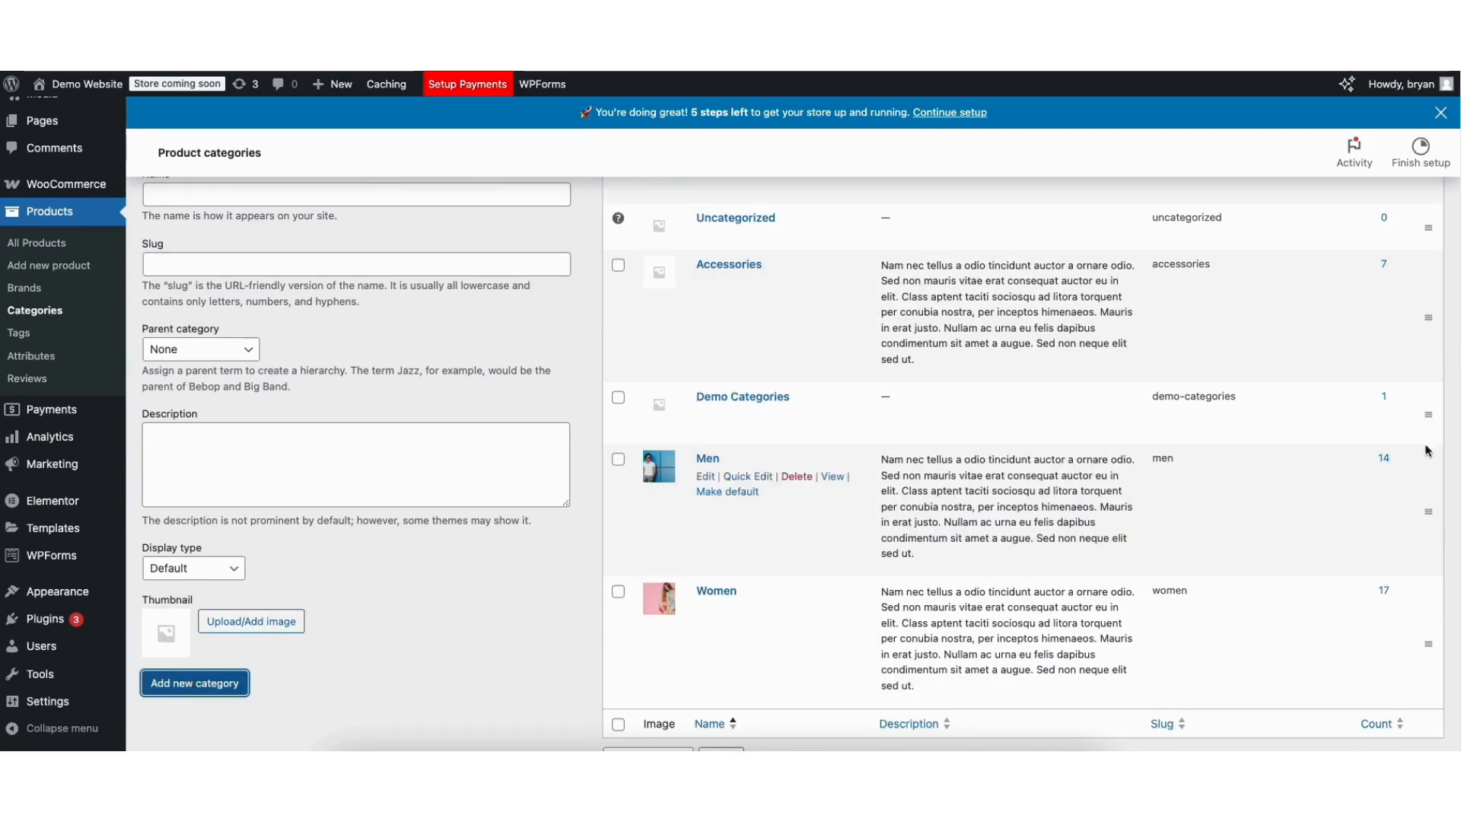
scroll(708, 320, up, 3)
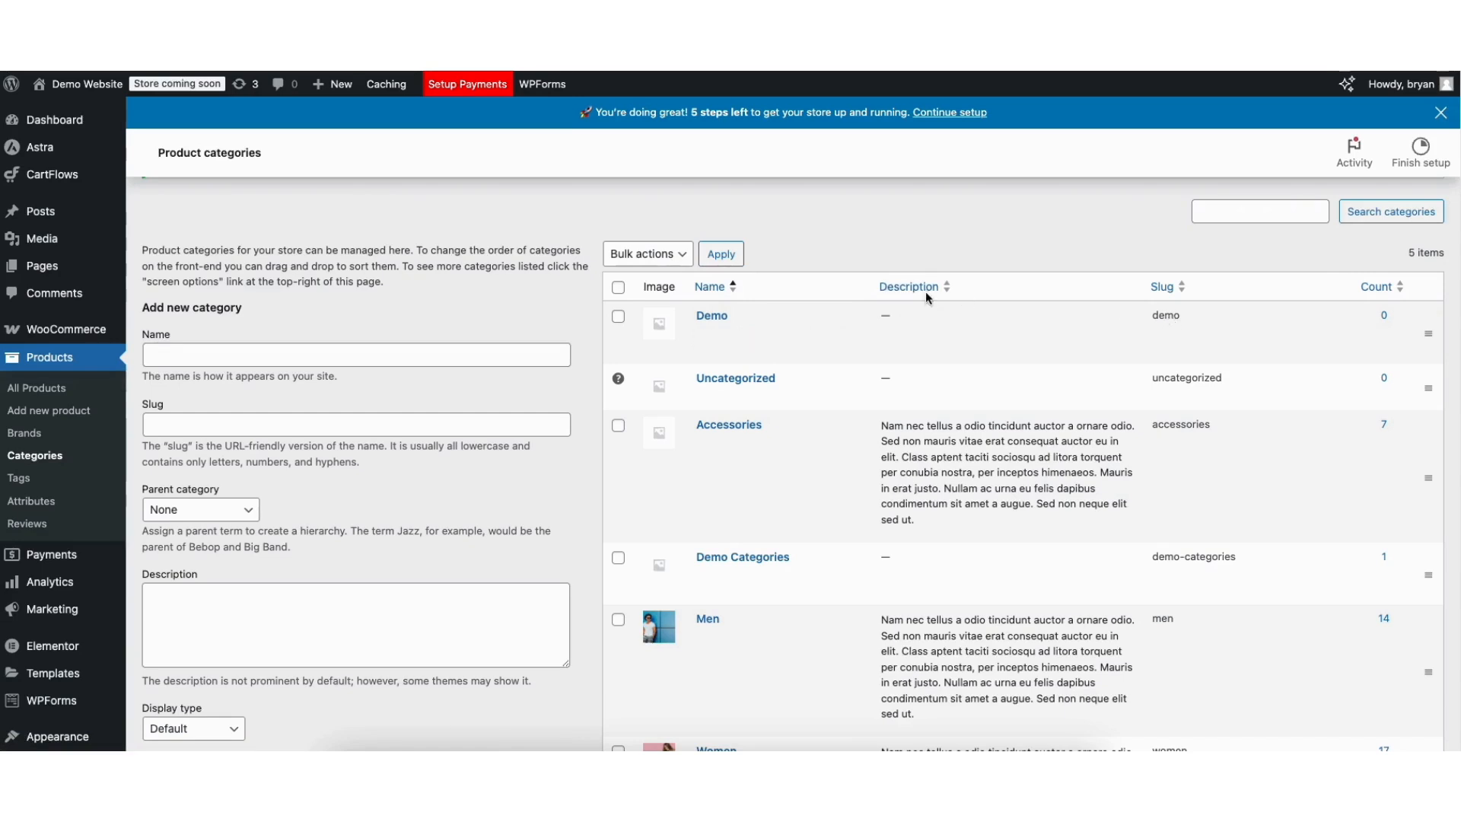
mouse_move(45, 738)
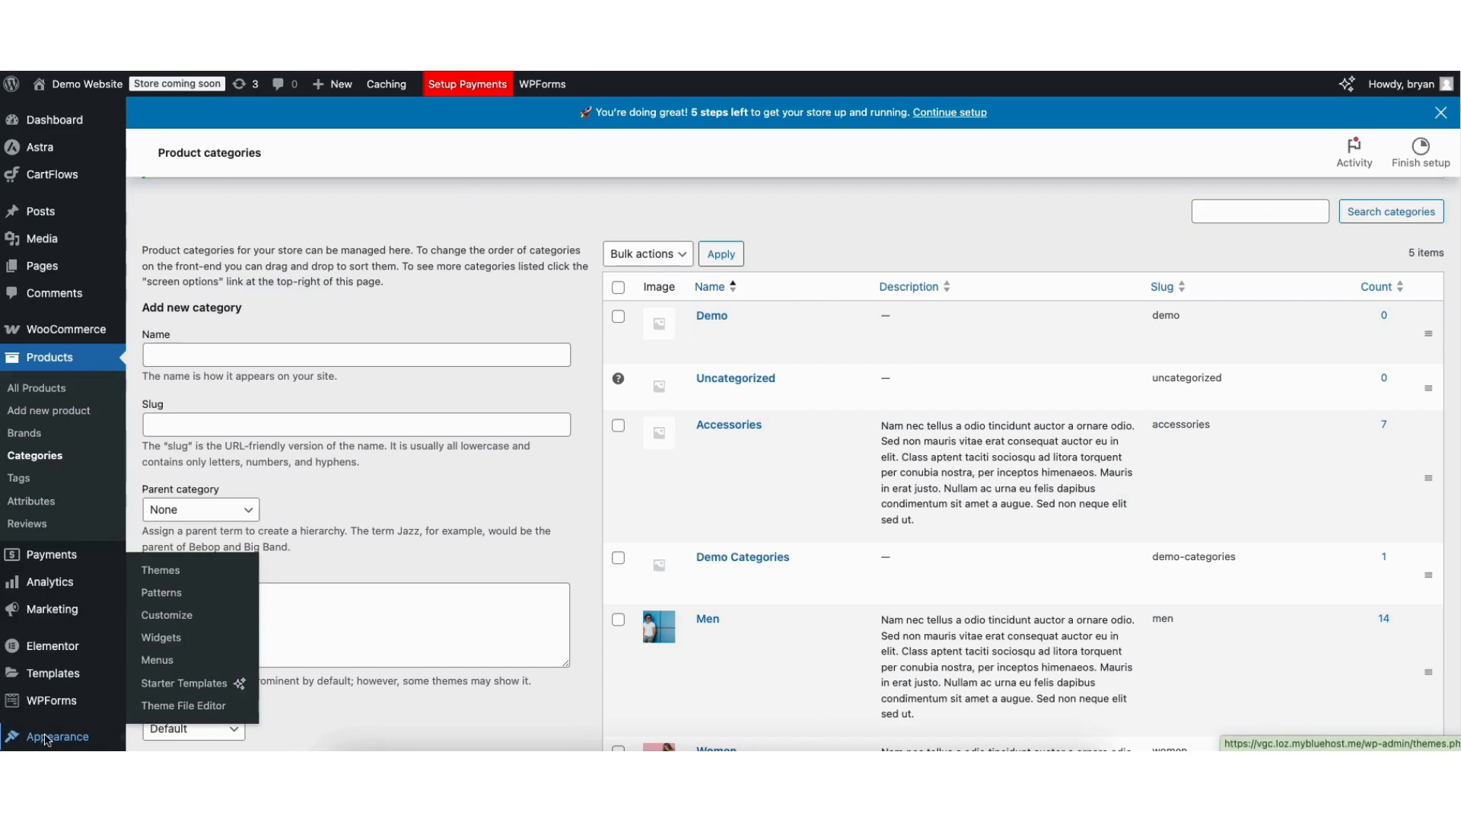
Load the Secondary Menu for editing in Appearance > Menus.
click(158, 660)
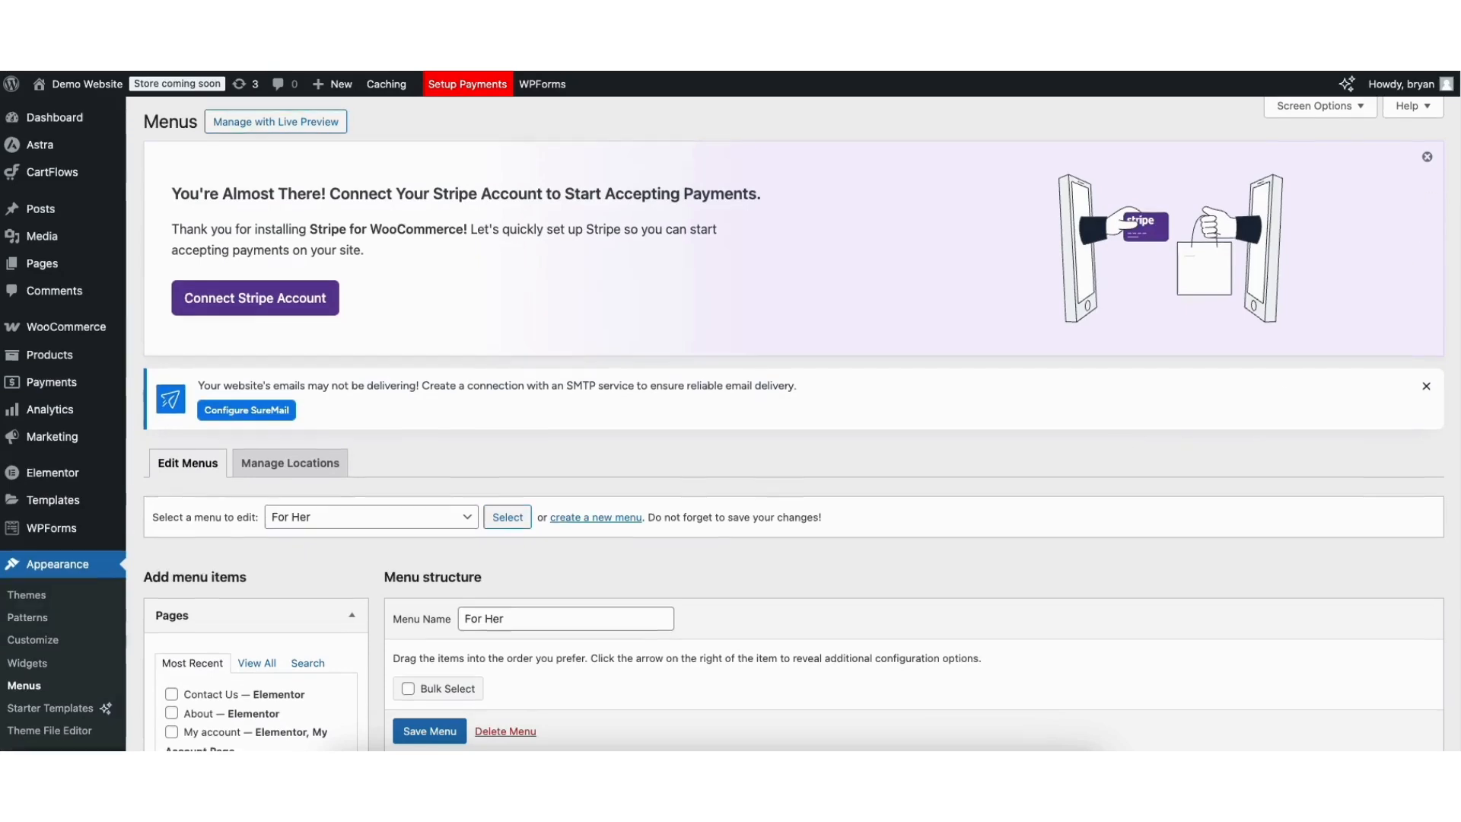
scroll(411, 297, down, 5)
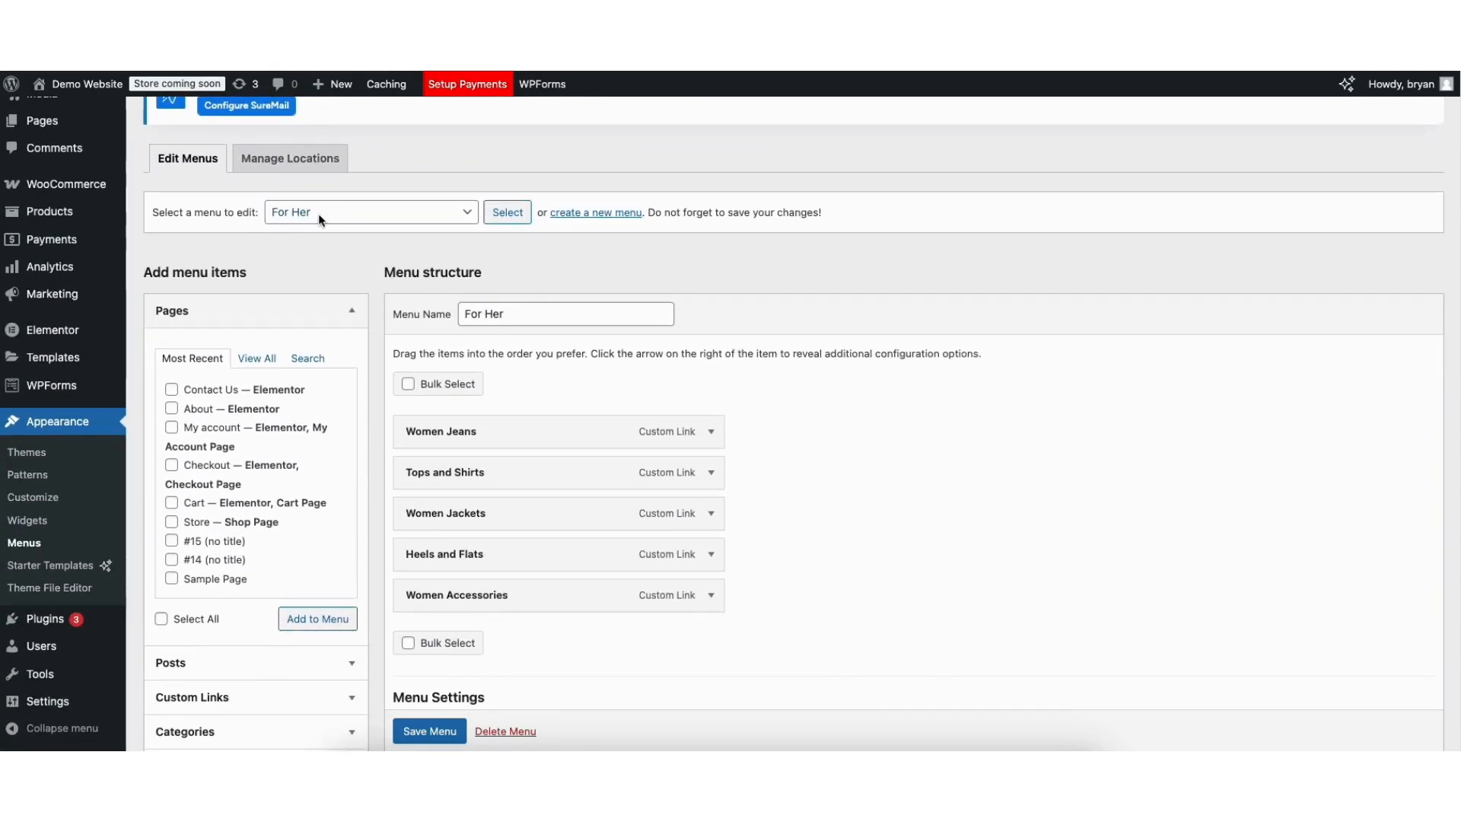
click(348, 212)
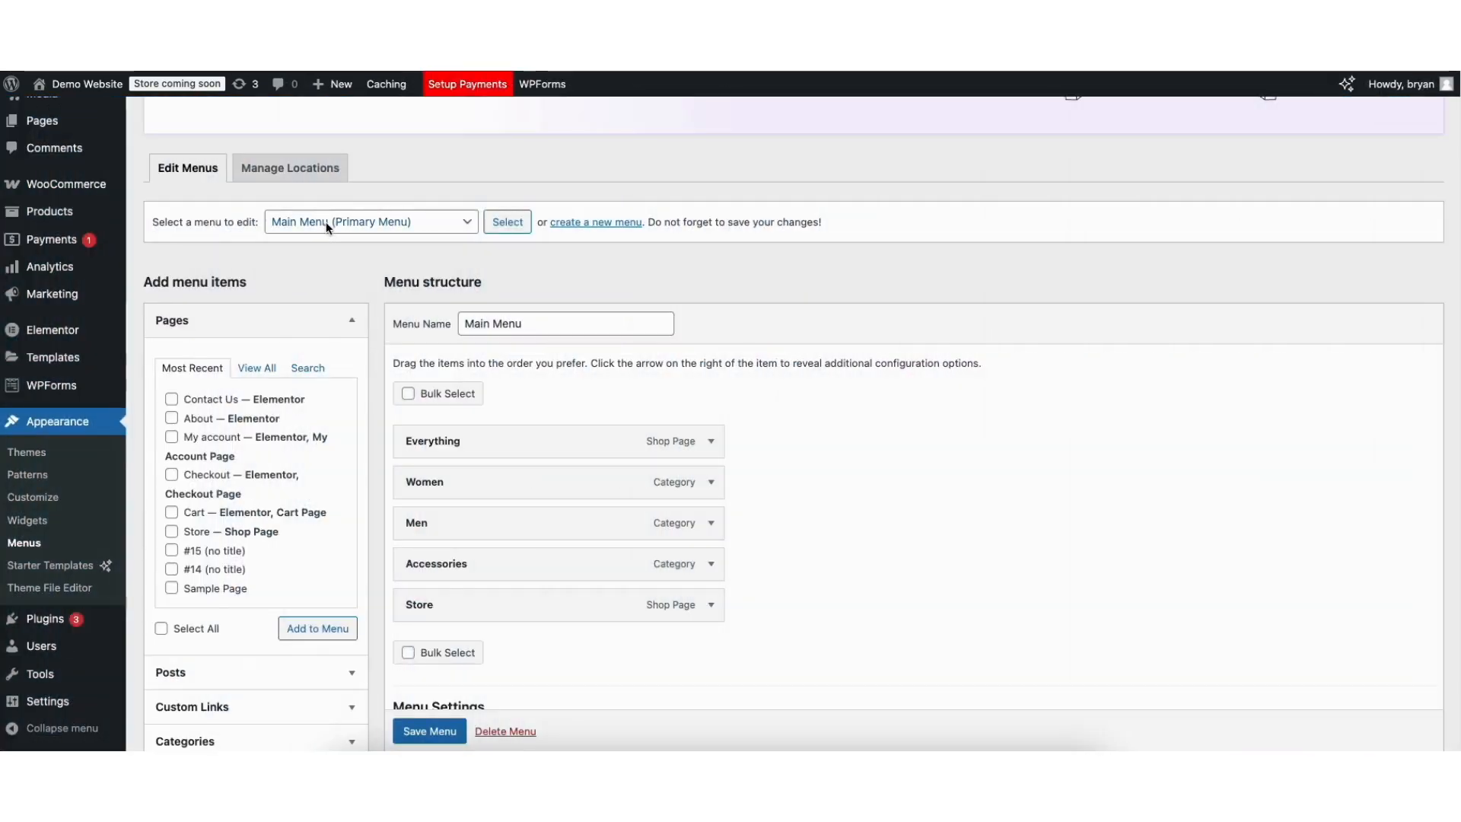
click(328, 222)
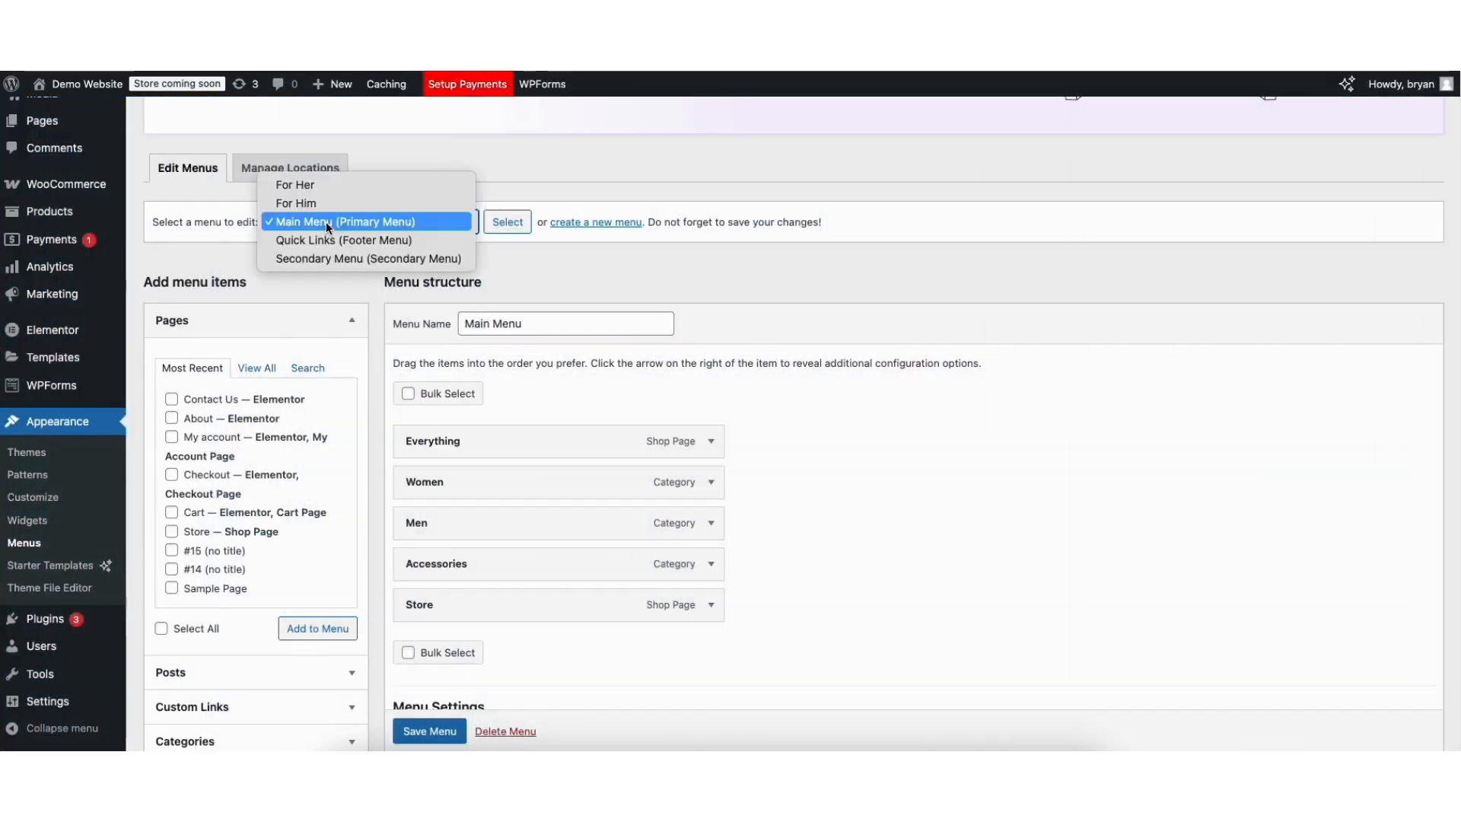
click(417, 259)
click(505, 222)
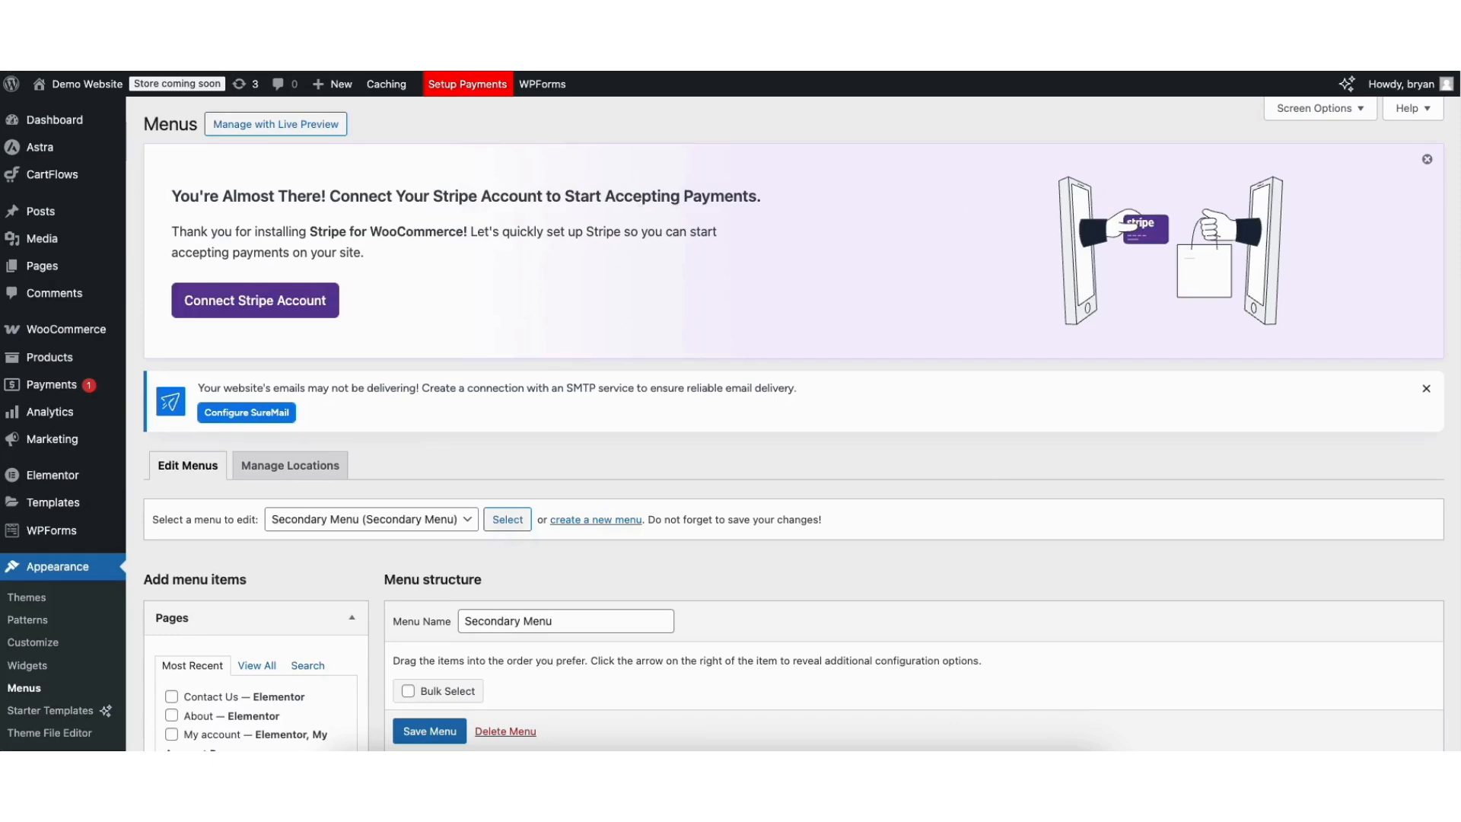
Add the Store shop page to the Secondary Menu.
scroll(1446, 328, down, 5)
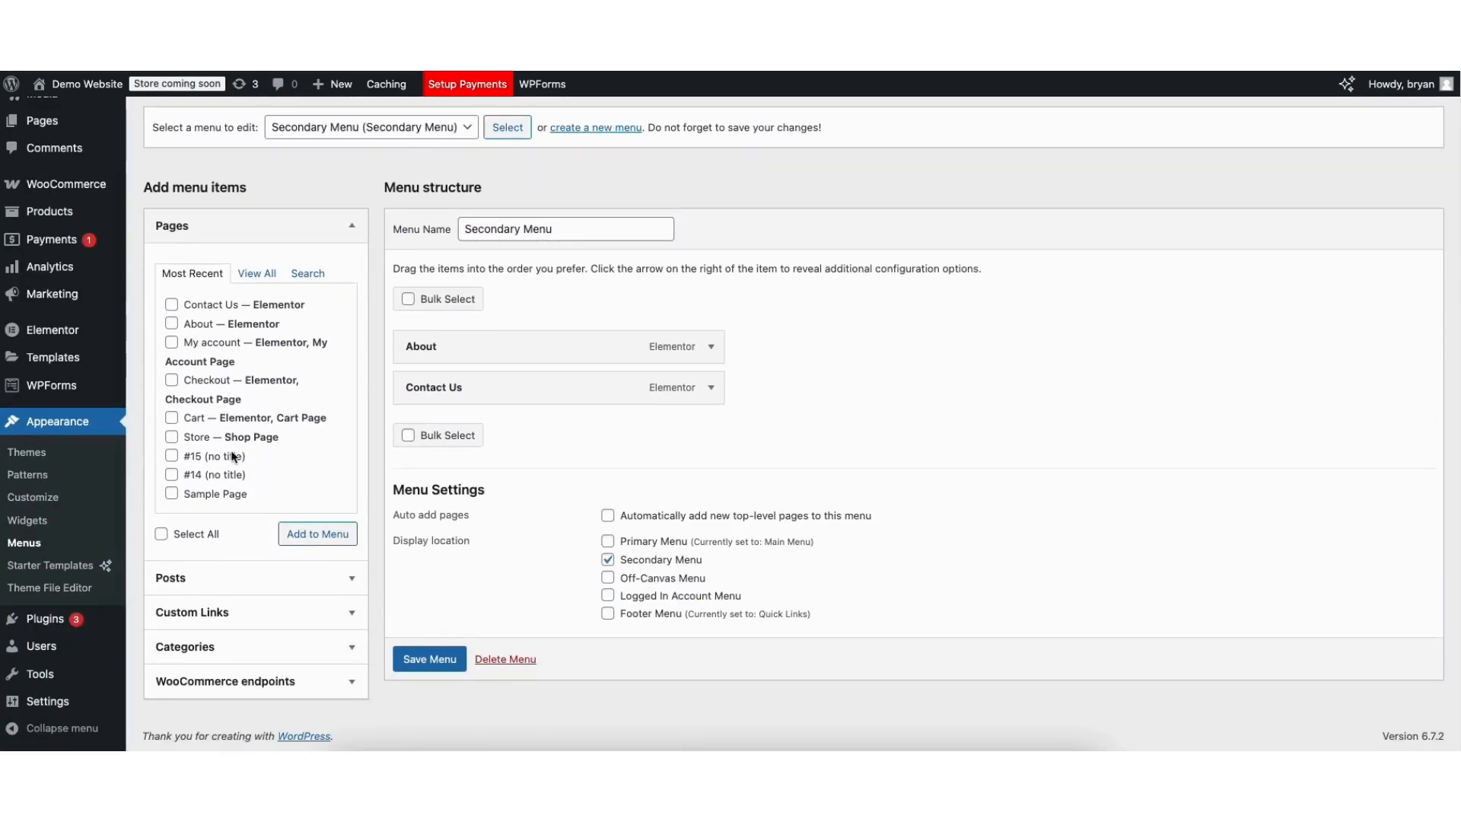
click(172, 438)
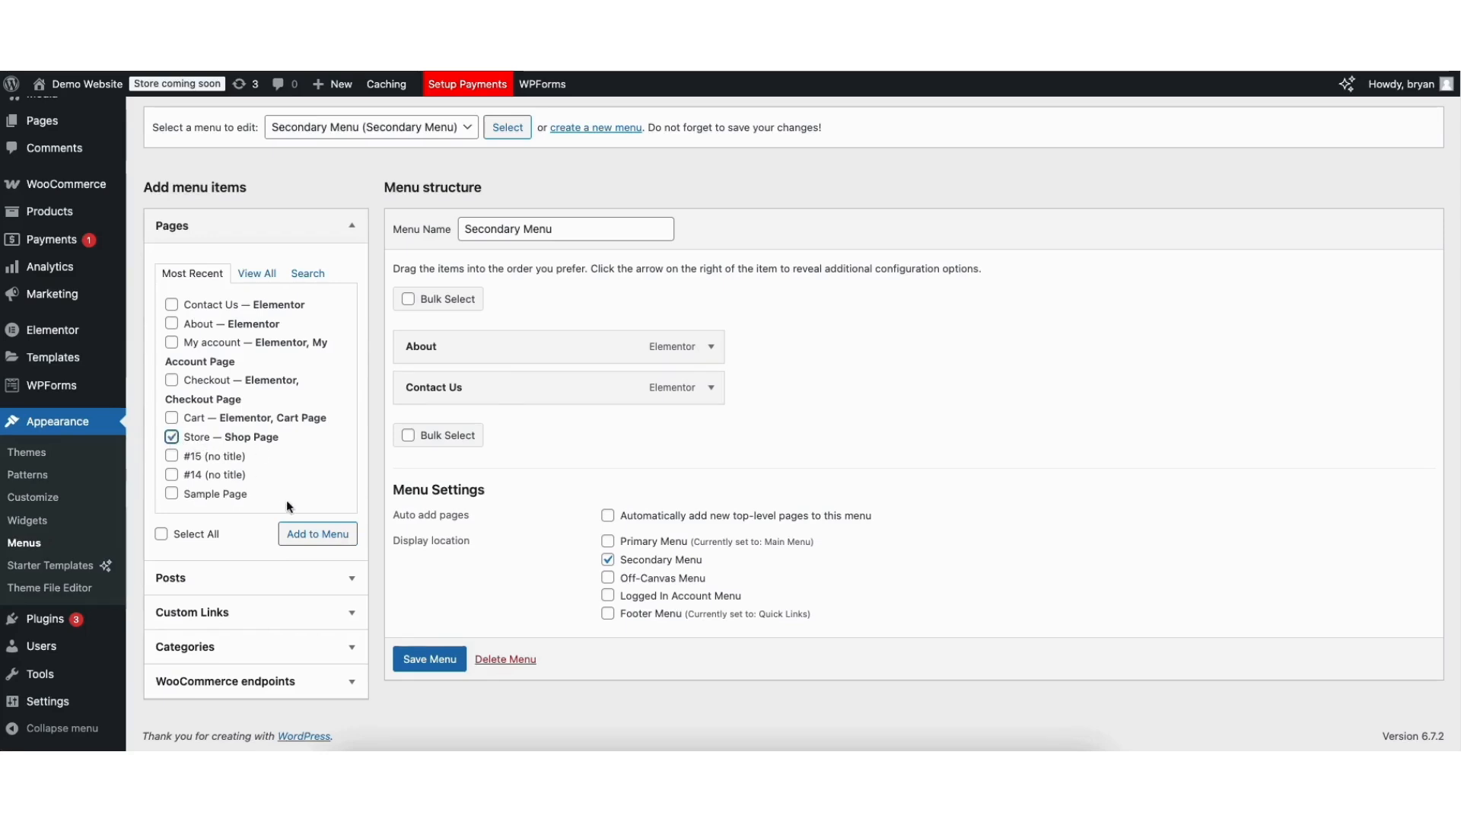
click(298, 534)
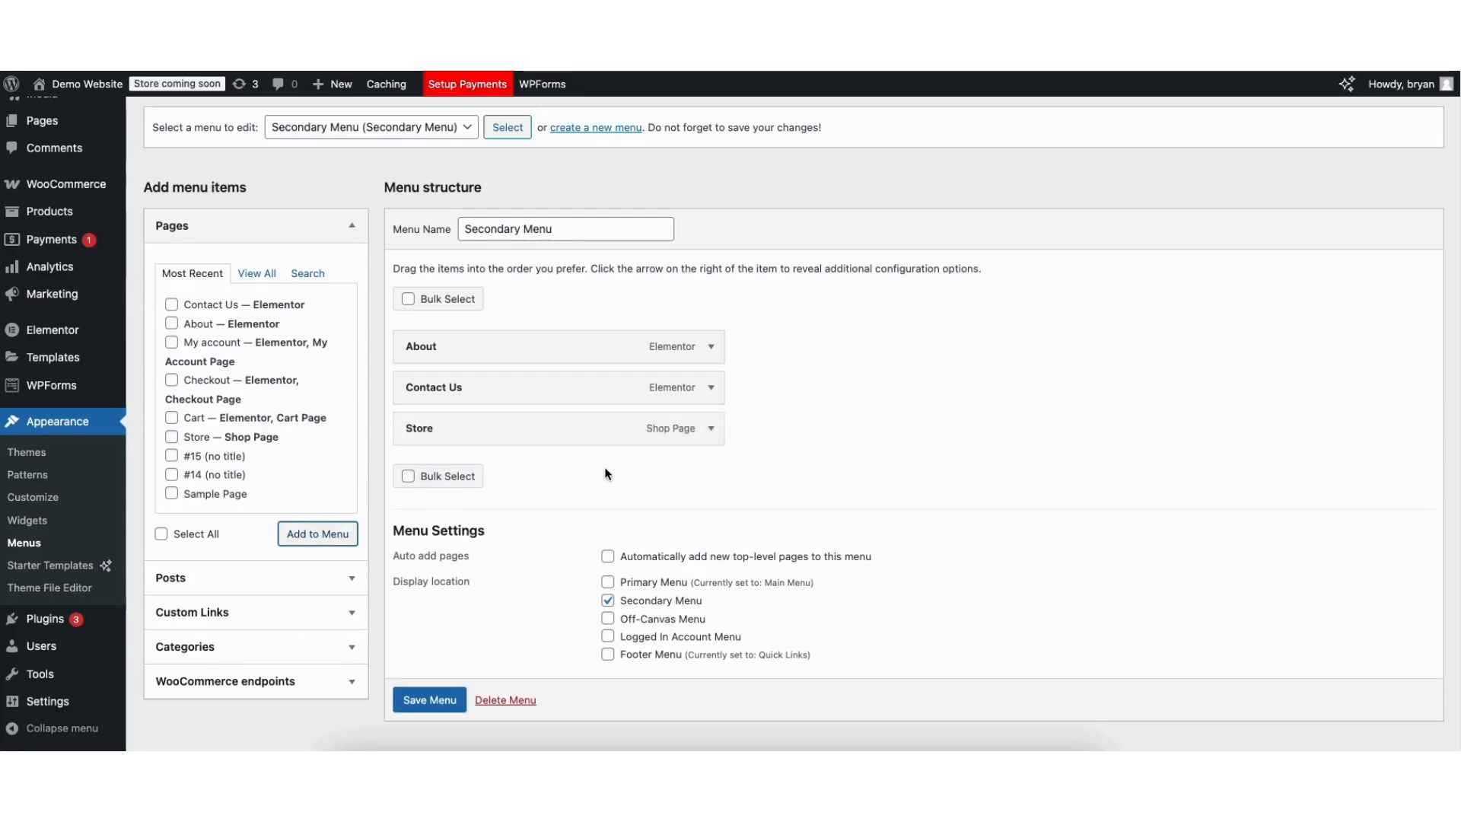
mouse_move(409, 428)
mouse_down()
mouse_move(405, 377)
mouse_move(408, 431)
mouse_up()
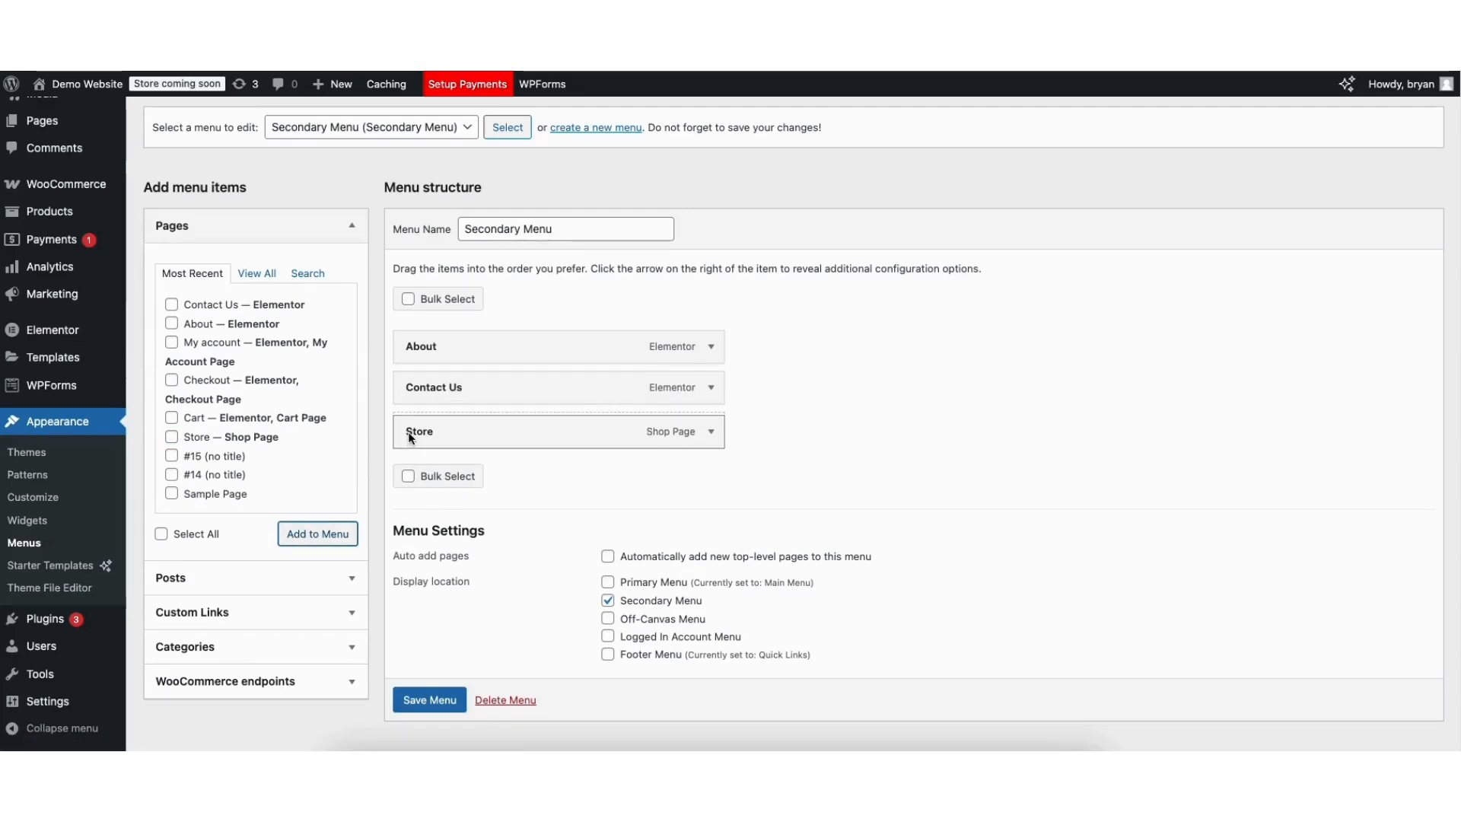
Check the Store item's settings, keep its label unchanged, and save the menu.
click(711, 429)
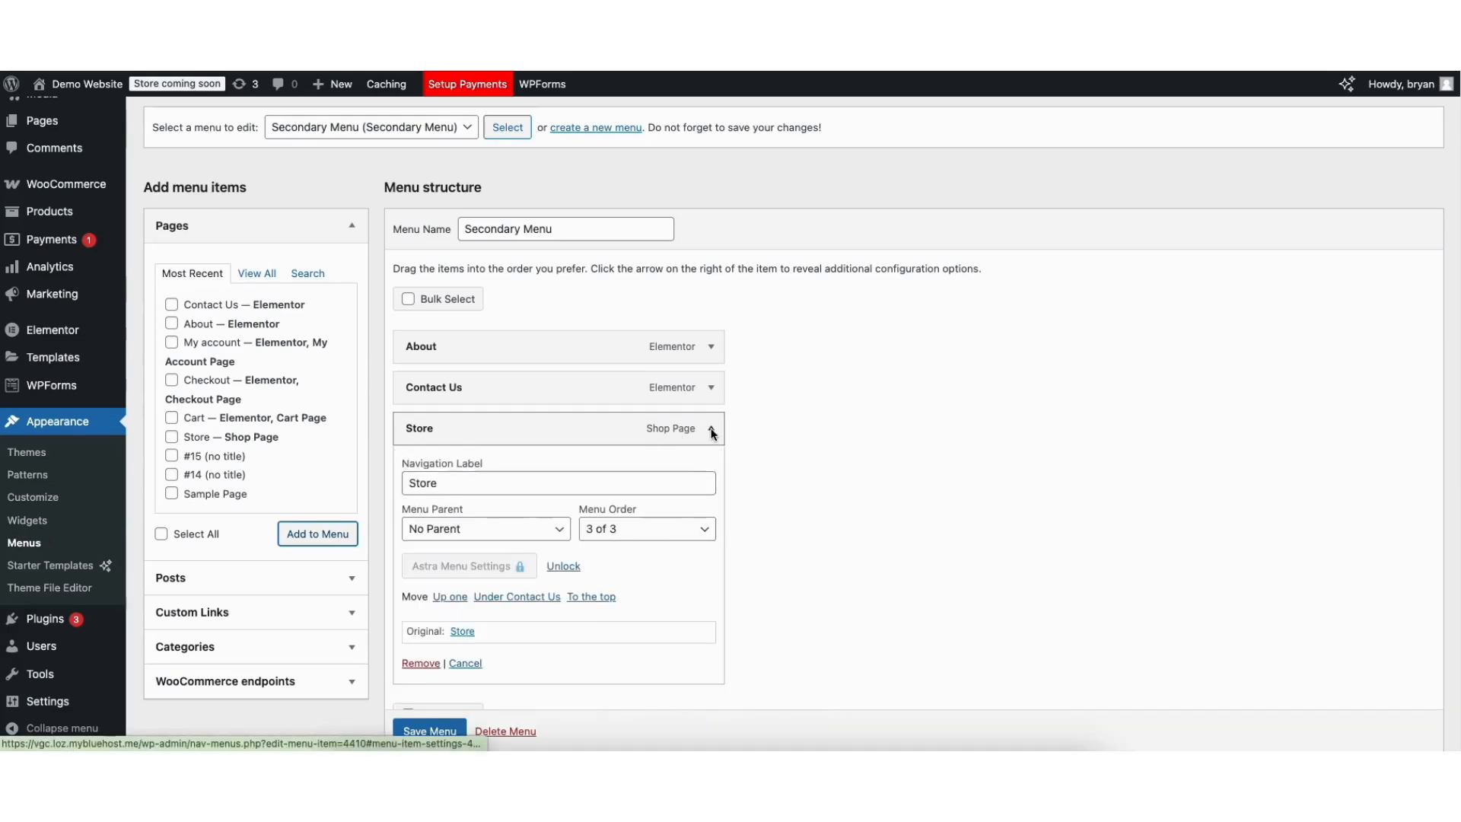
double_click(415, 486)
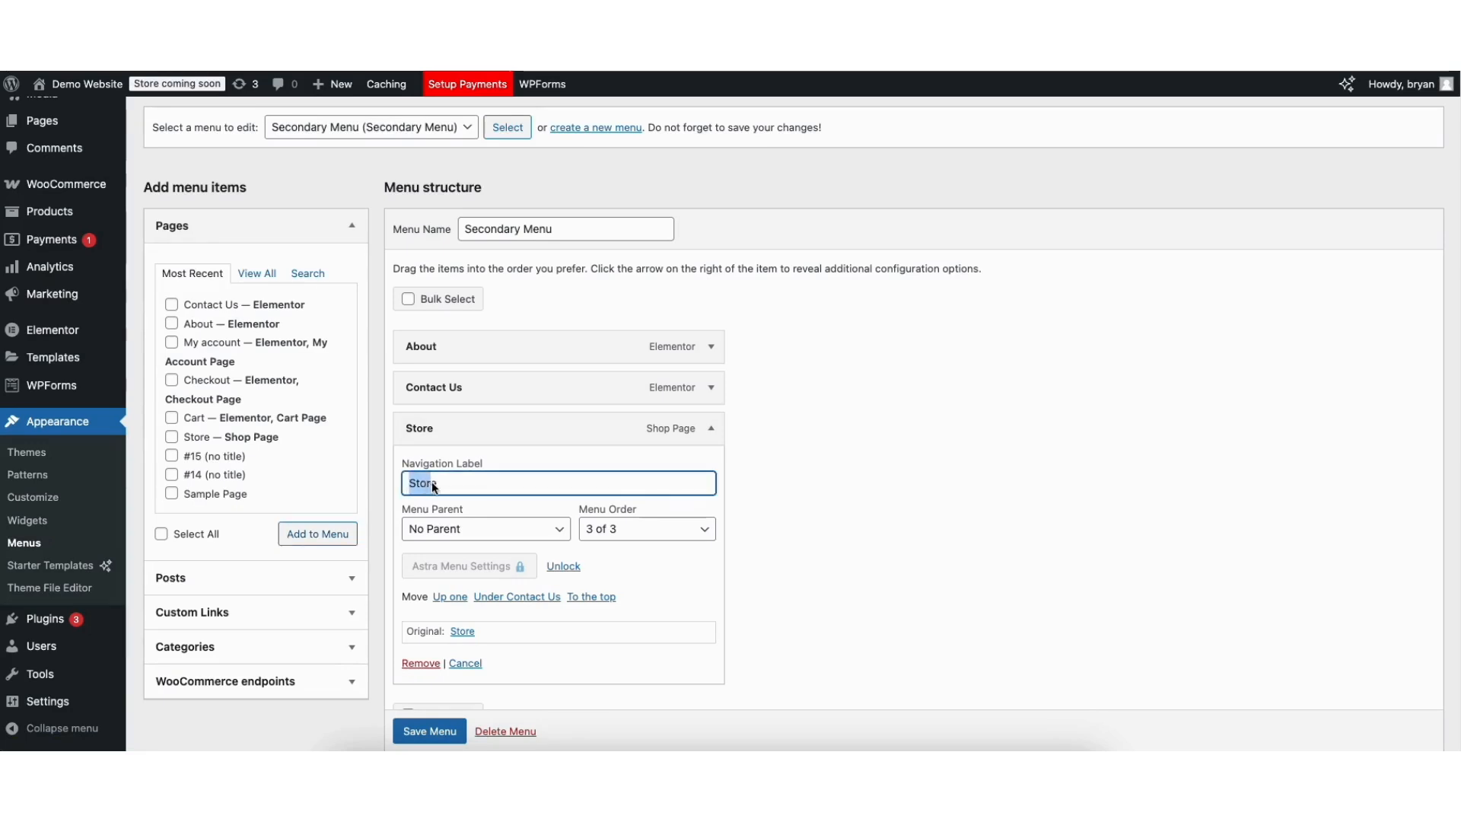
click(460, 487)
click(711, 429)
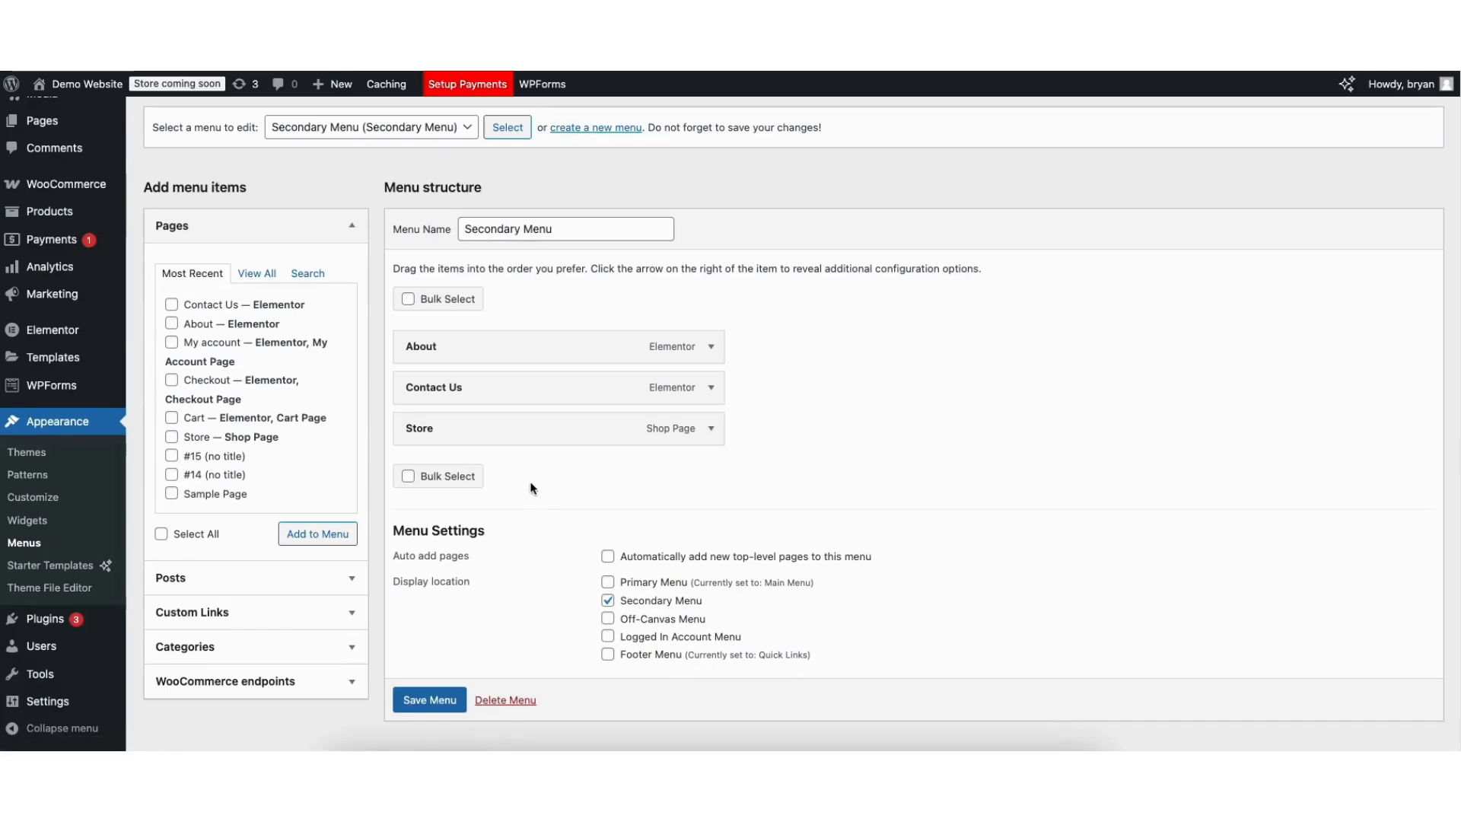
scroll(471, 609, down, 1)
click(403, 684)
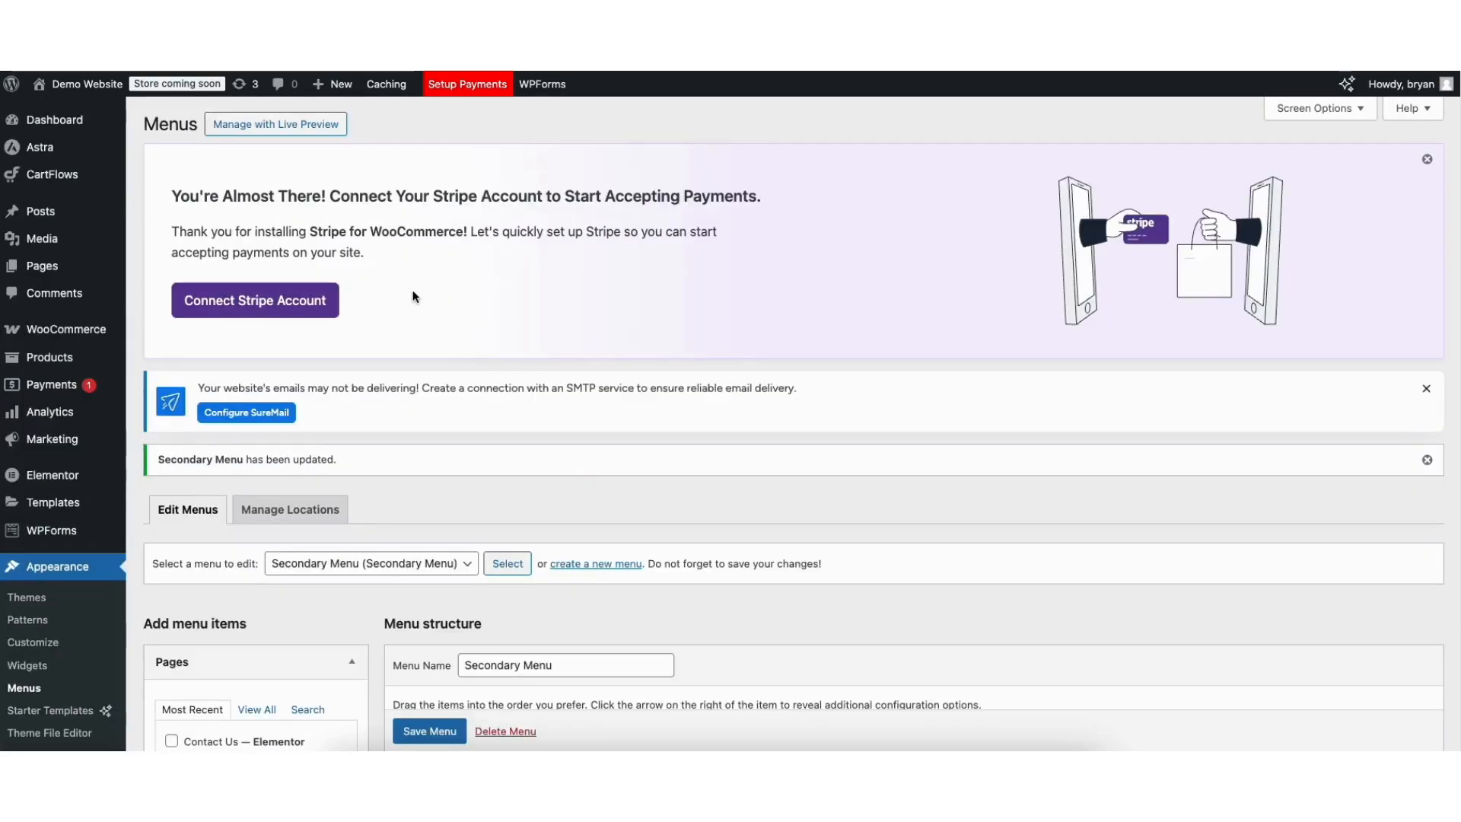
View the live site's homepage, then browse the live Store page.
mouse_move(76, 85)
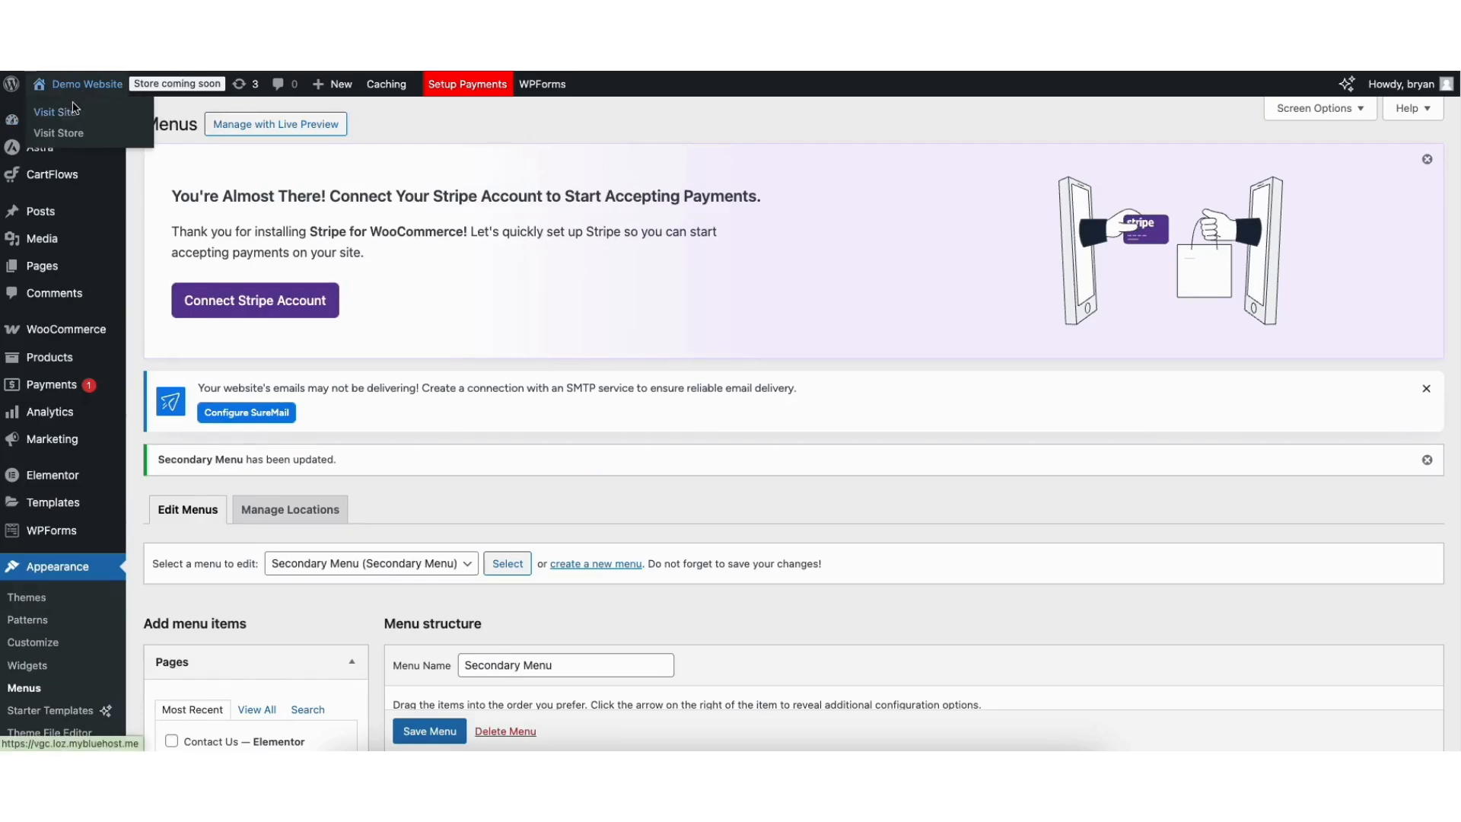
click(60, 113)
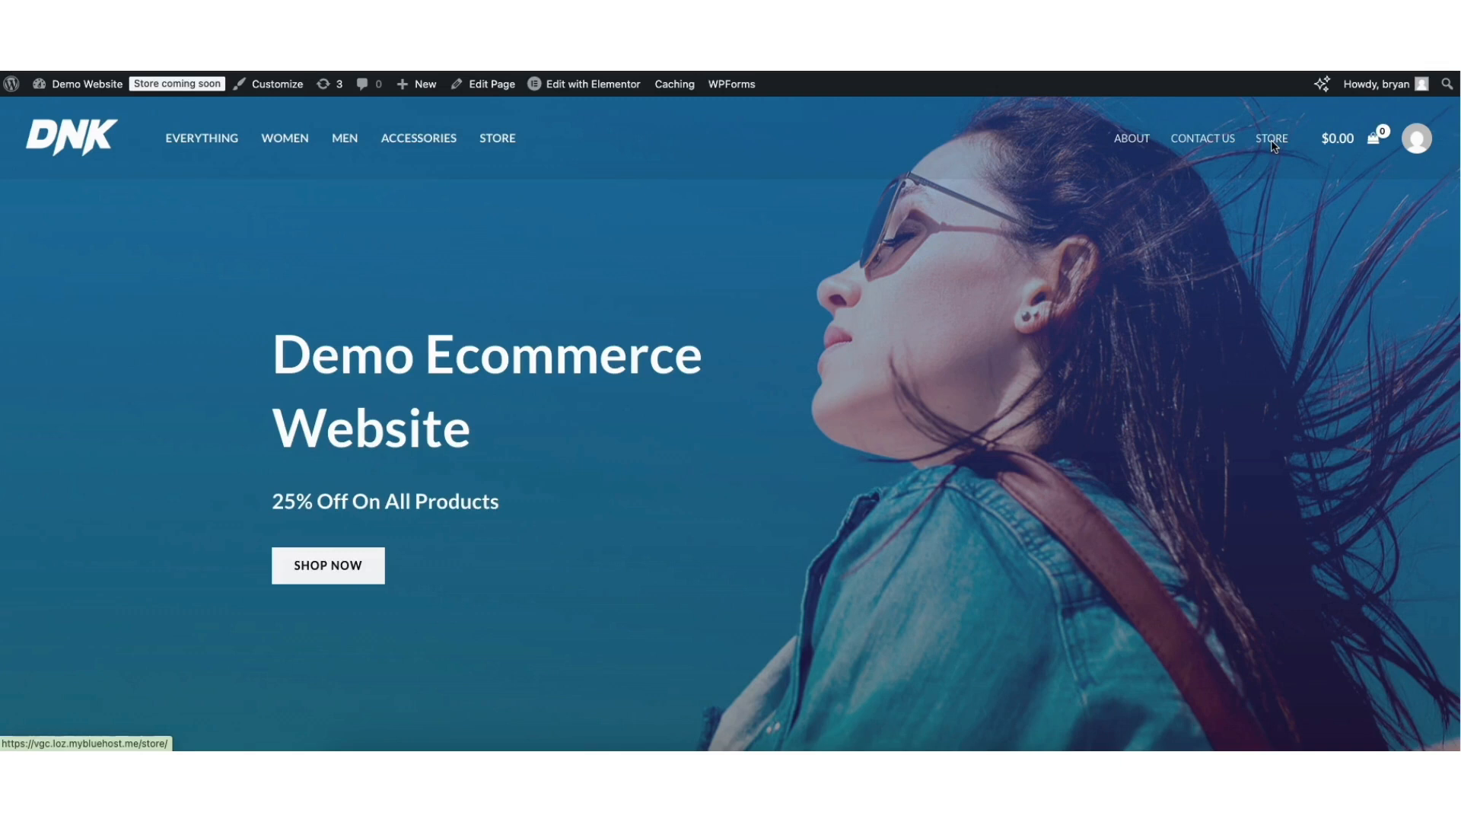
click(76, 107)
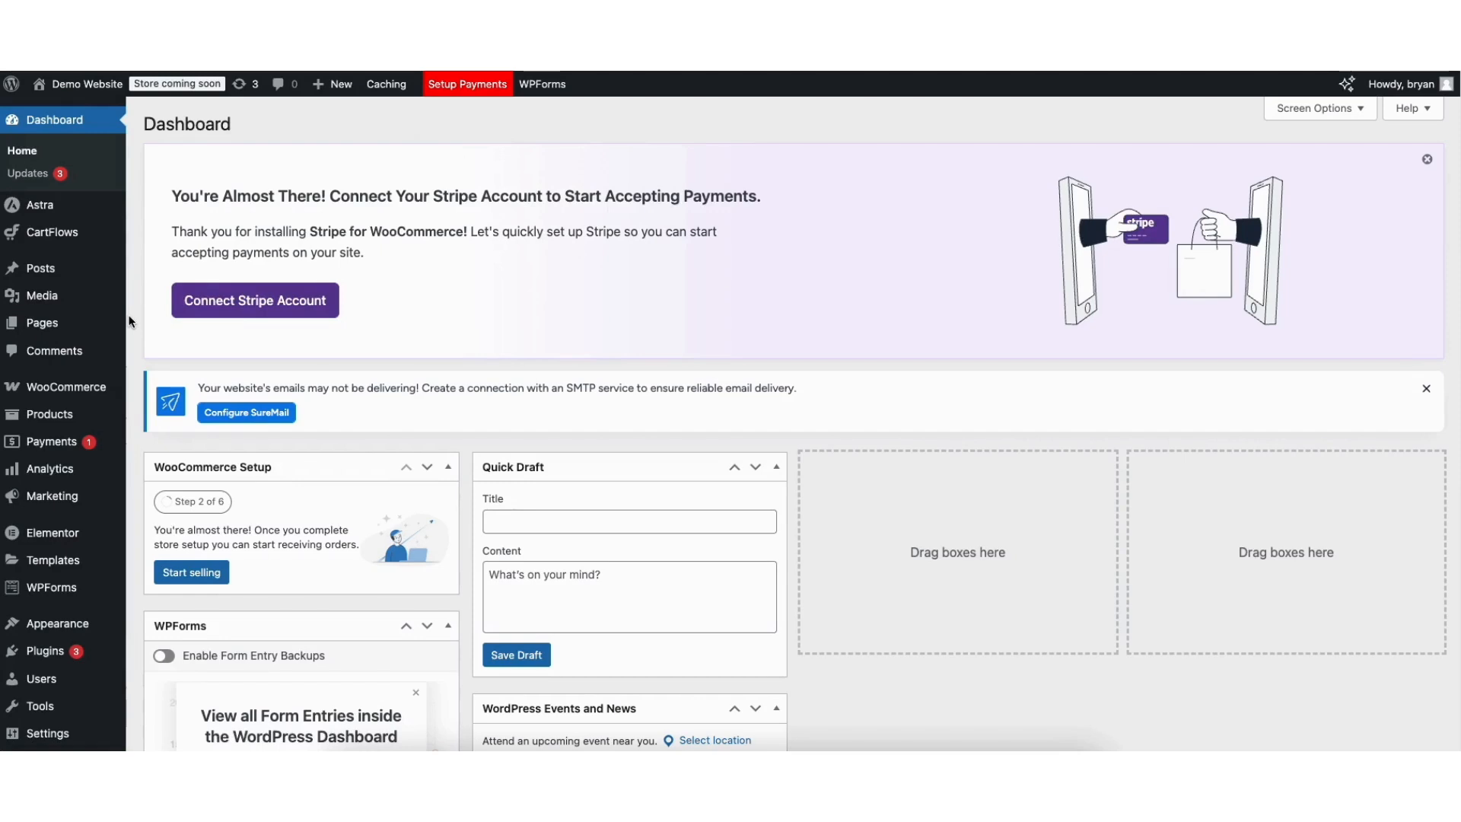
mouse_move(68, 88)
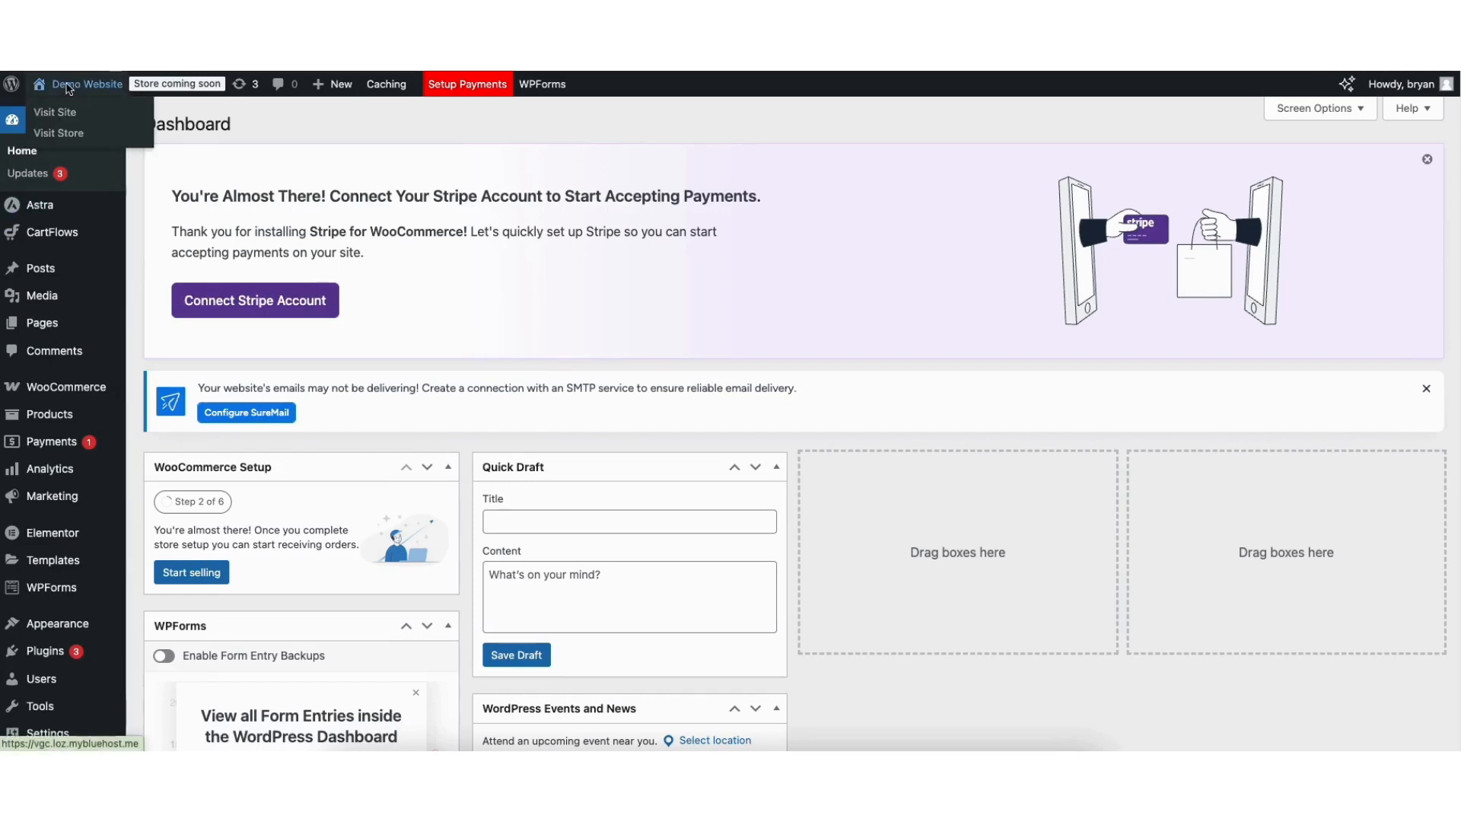
click(64, 135)
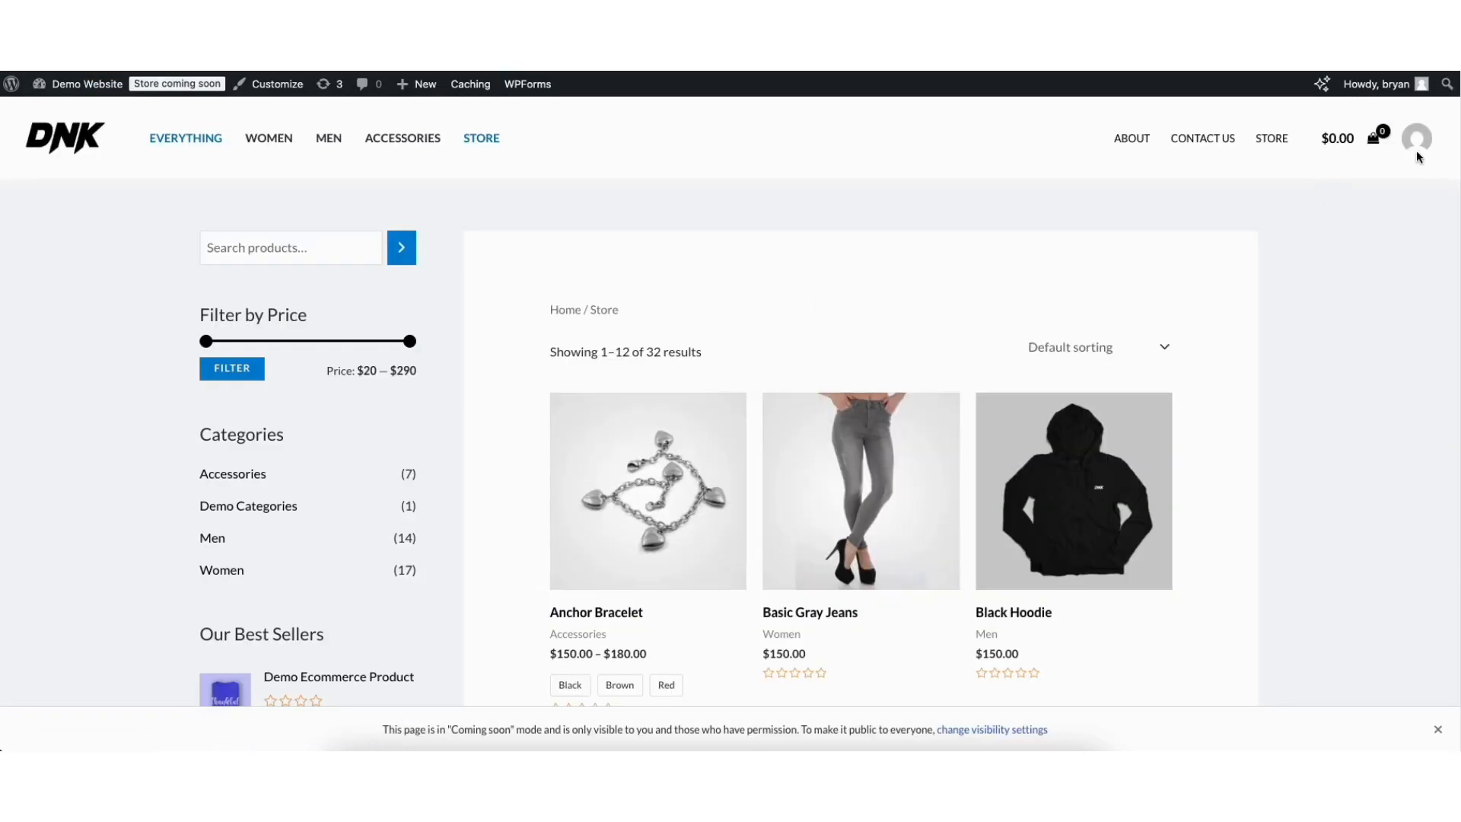
scroll(730, 400, down, 8)
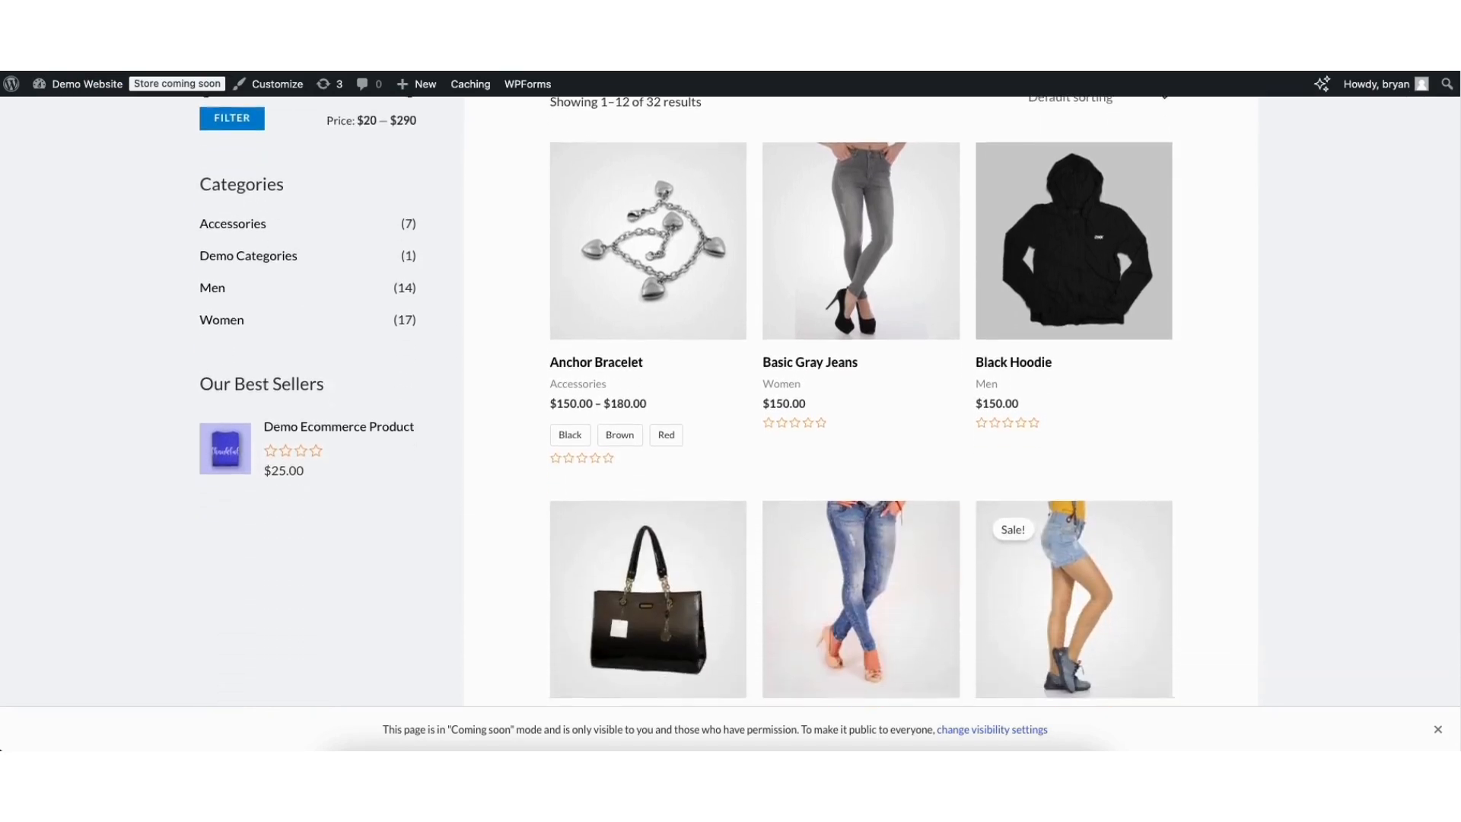
scroll(1458, 270, down, 9)
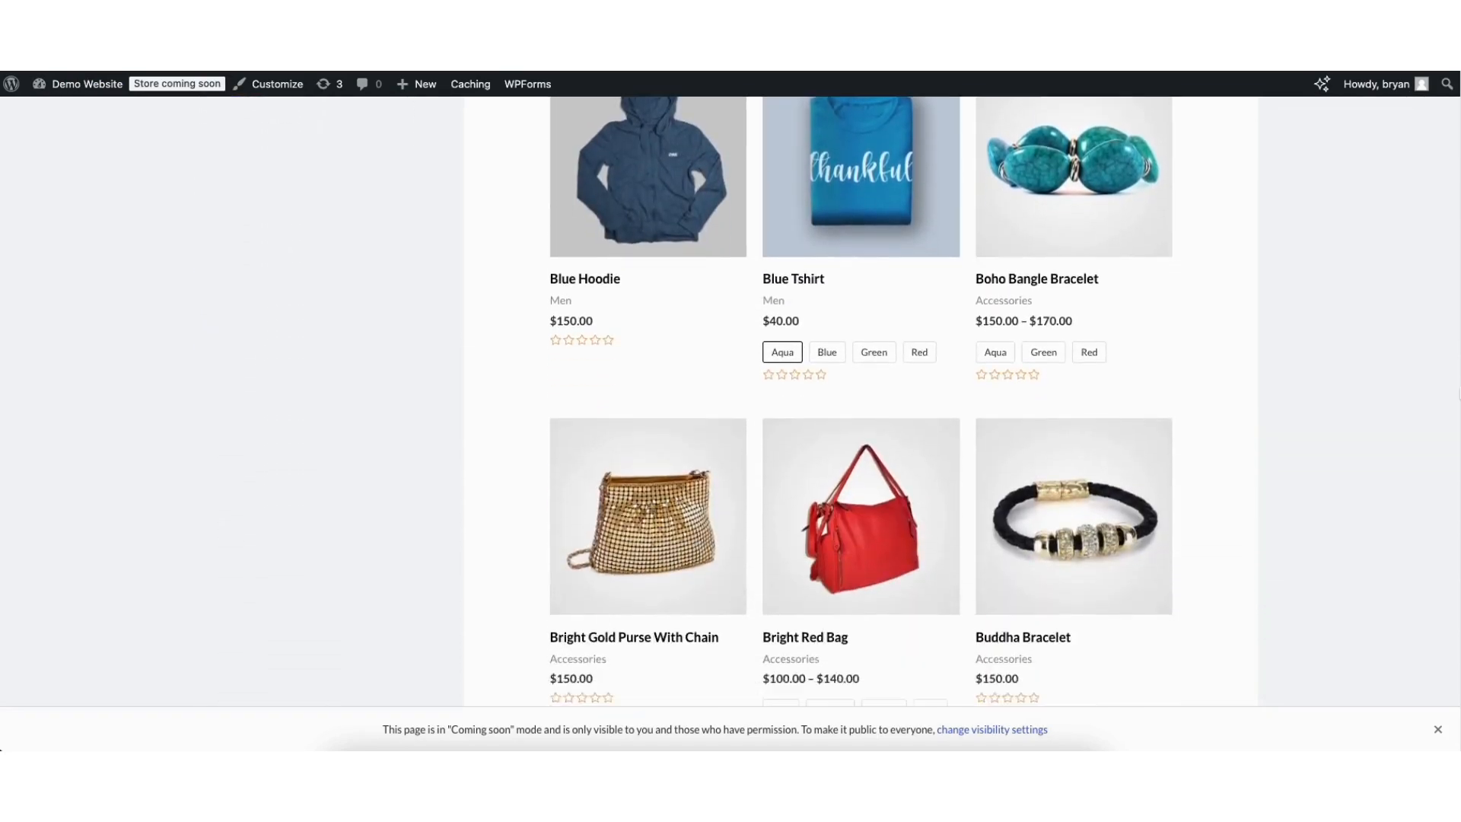
scroll(1459, 479, down, 4)
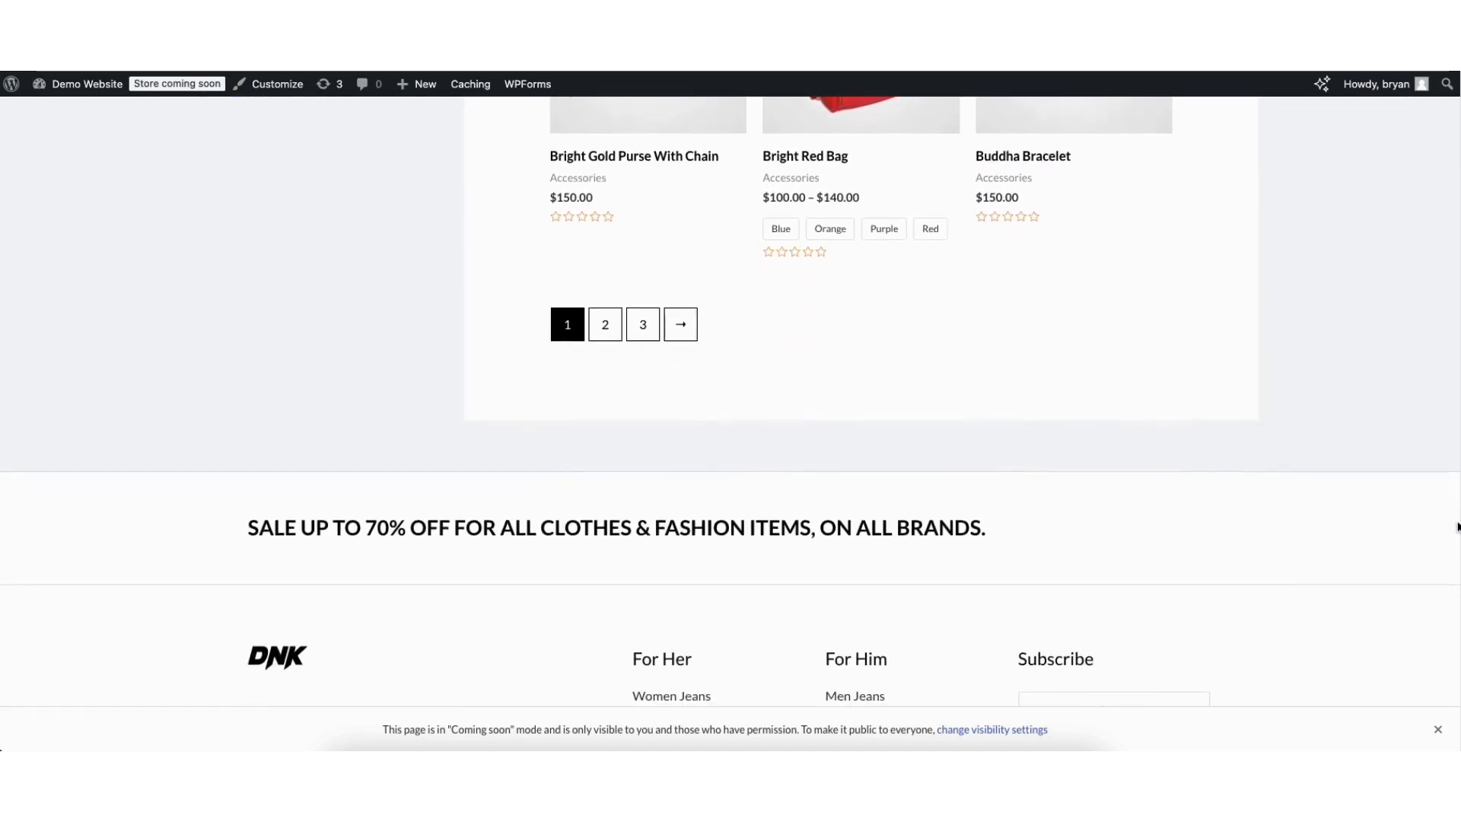
scroll(1454, 563, up, 20)
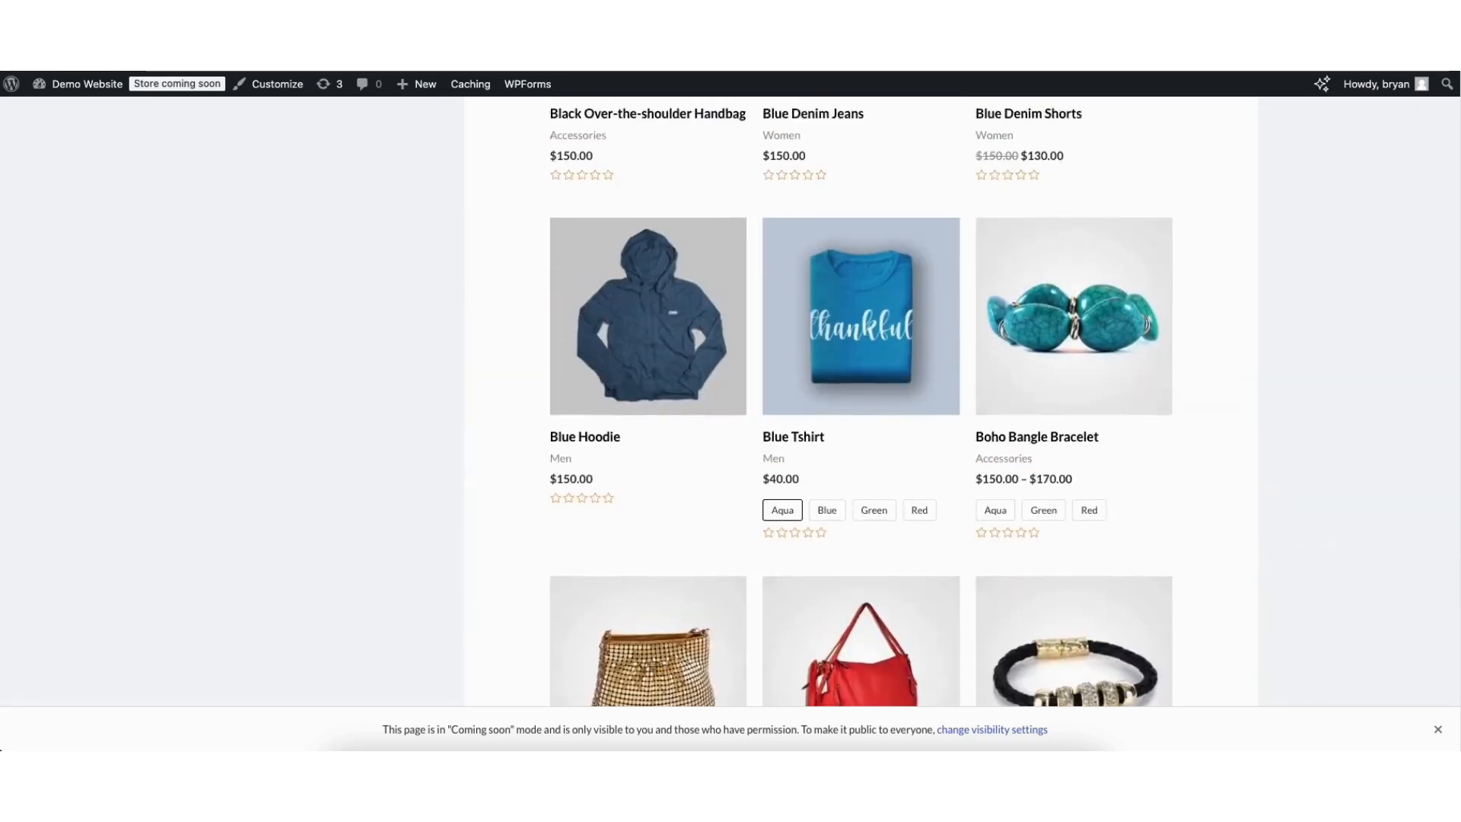
scroll(730, 402, up, 2)
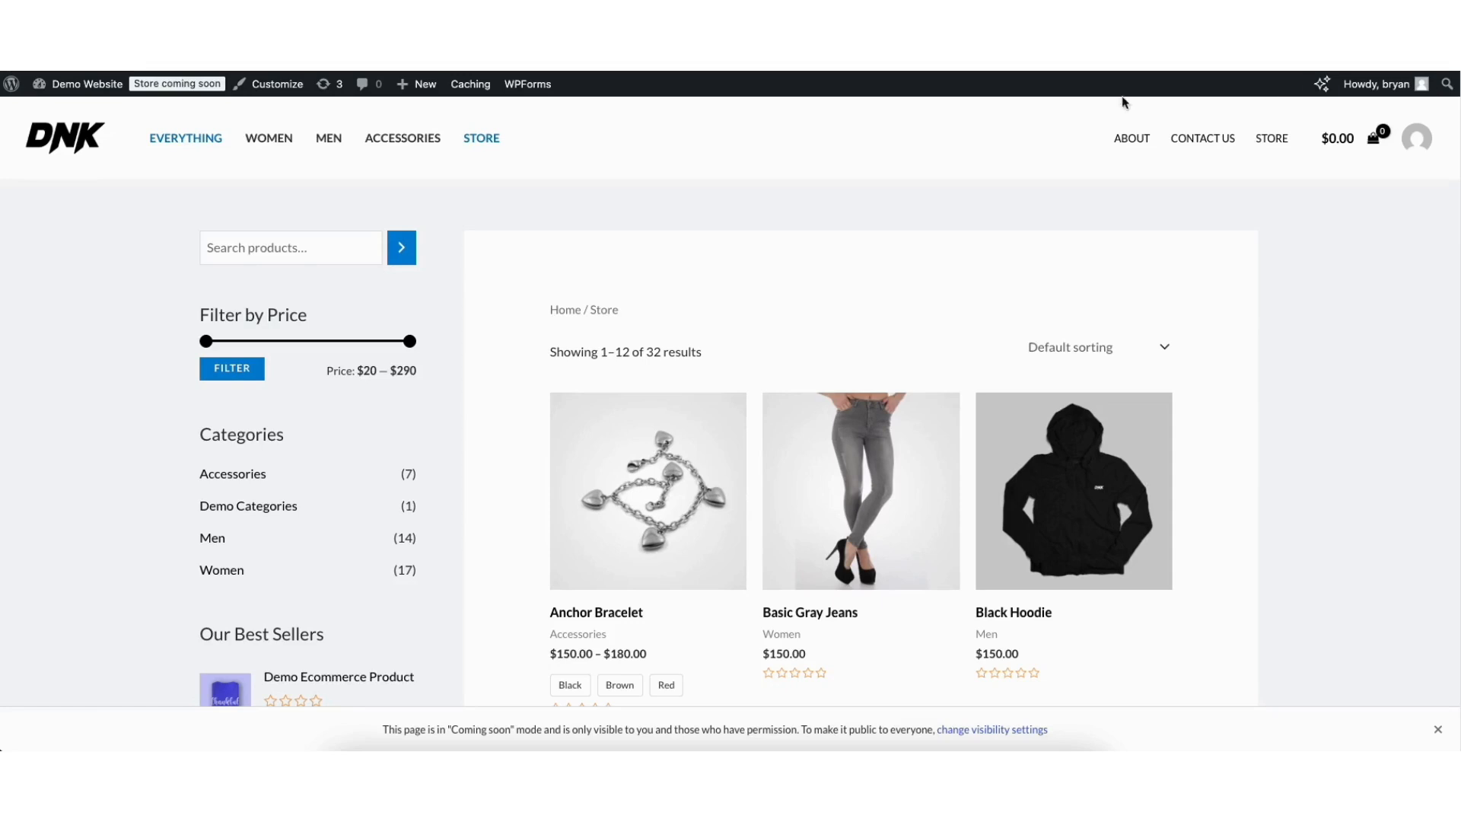
Return to the dashboard and open WooCommerce Settings on the General tab.
mouse_move(74, 89)
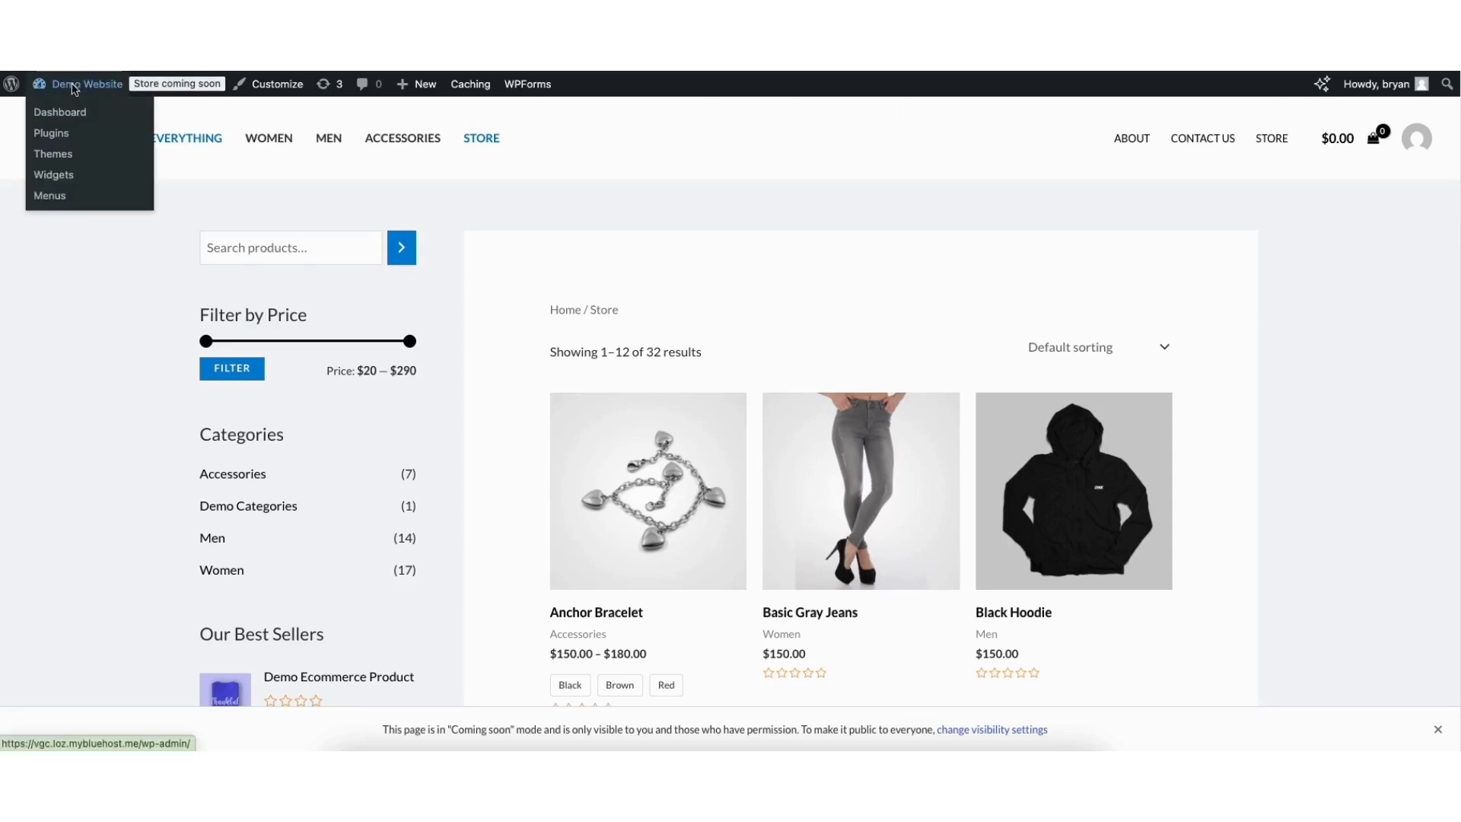
click(65, 113)
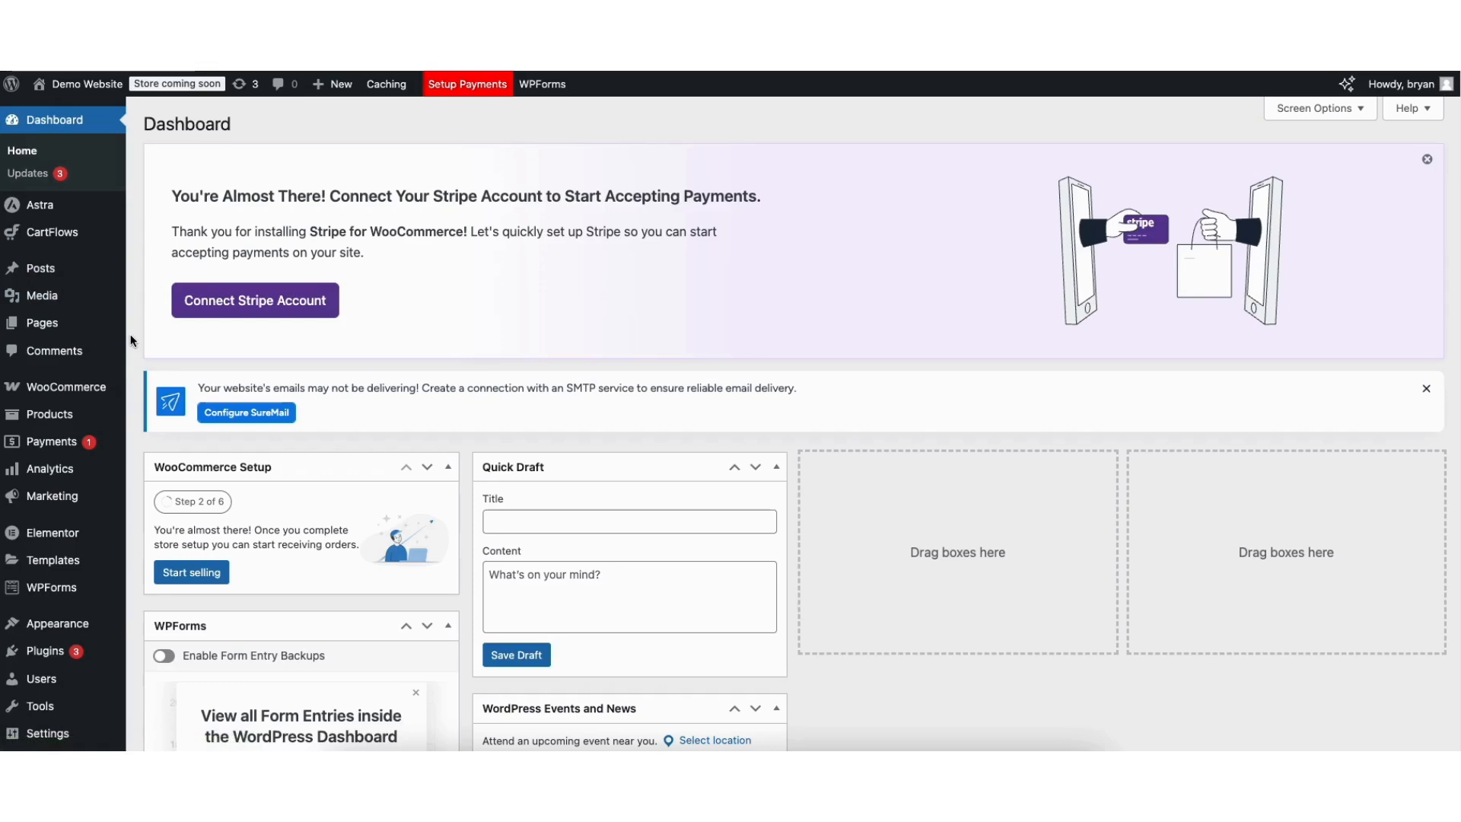
mouse_move(62, 388)
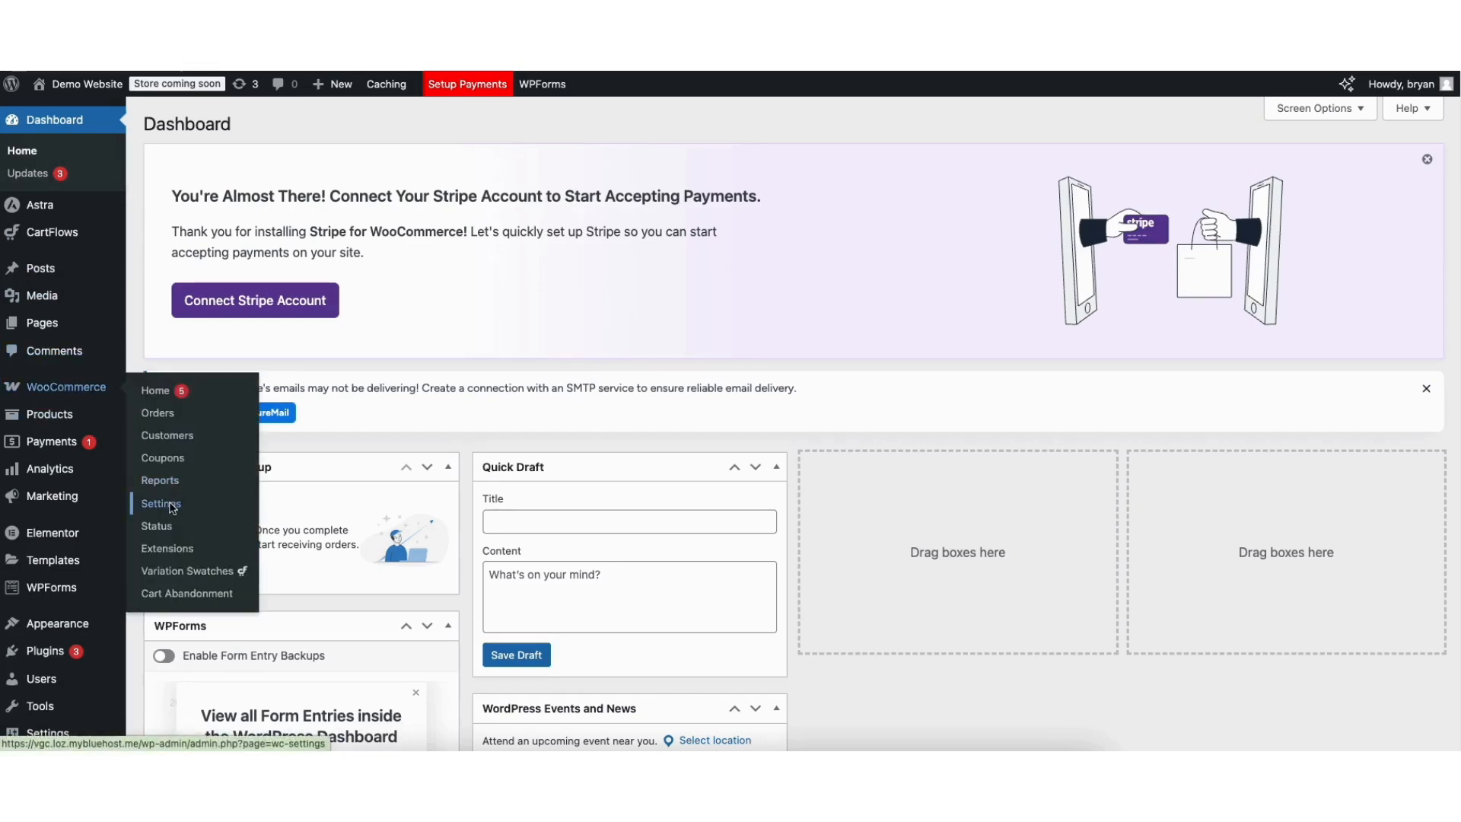
click(171, 506)
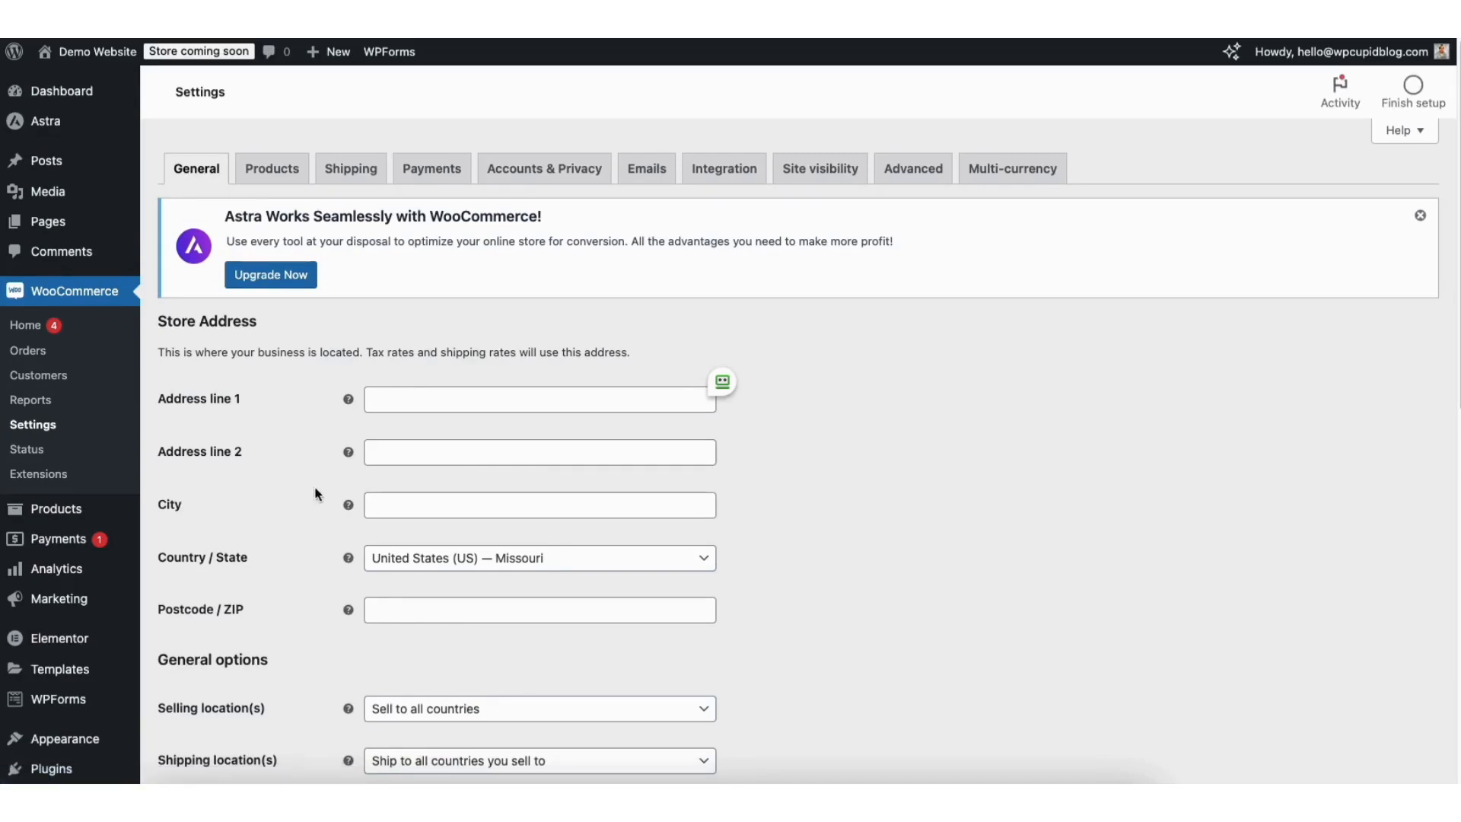
Keep selling and shipping to all countries, with Shop country/region as default customer location.
scroll(1455, 293, down, 2)
scroll(1455, 293, down, 5)
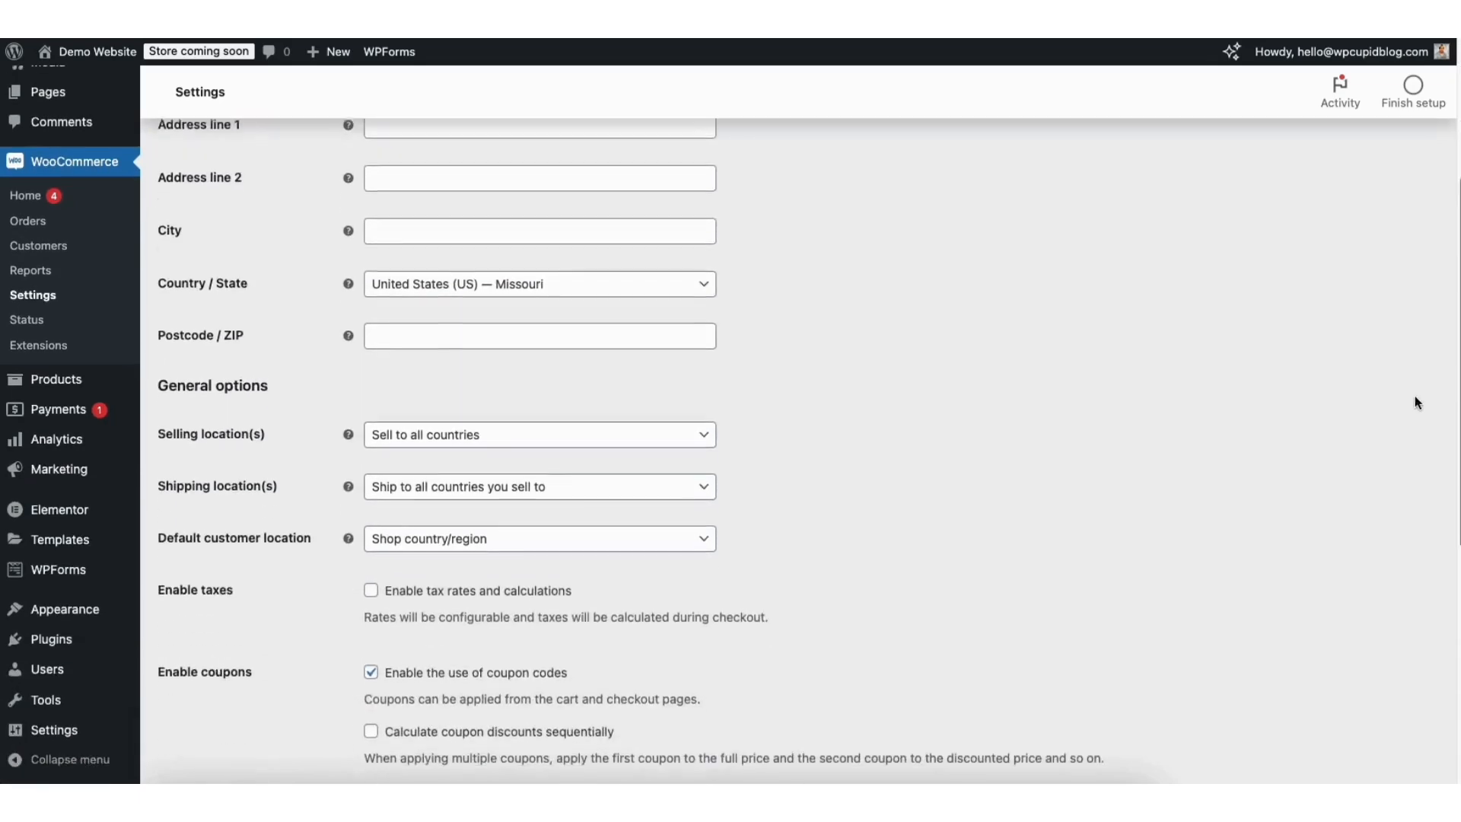
click(441, 436)
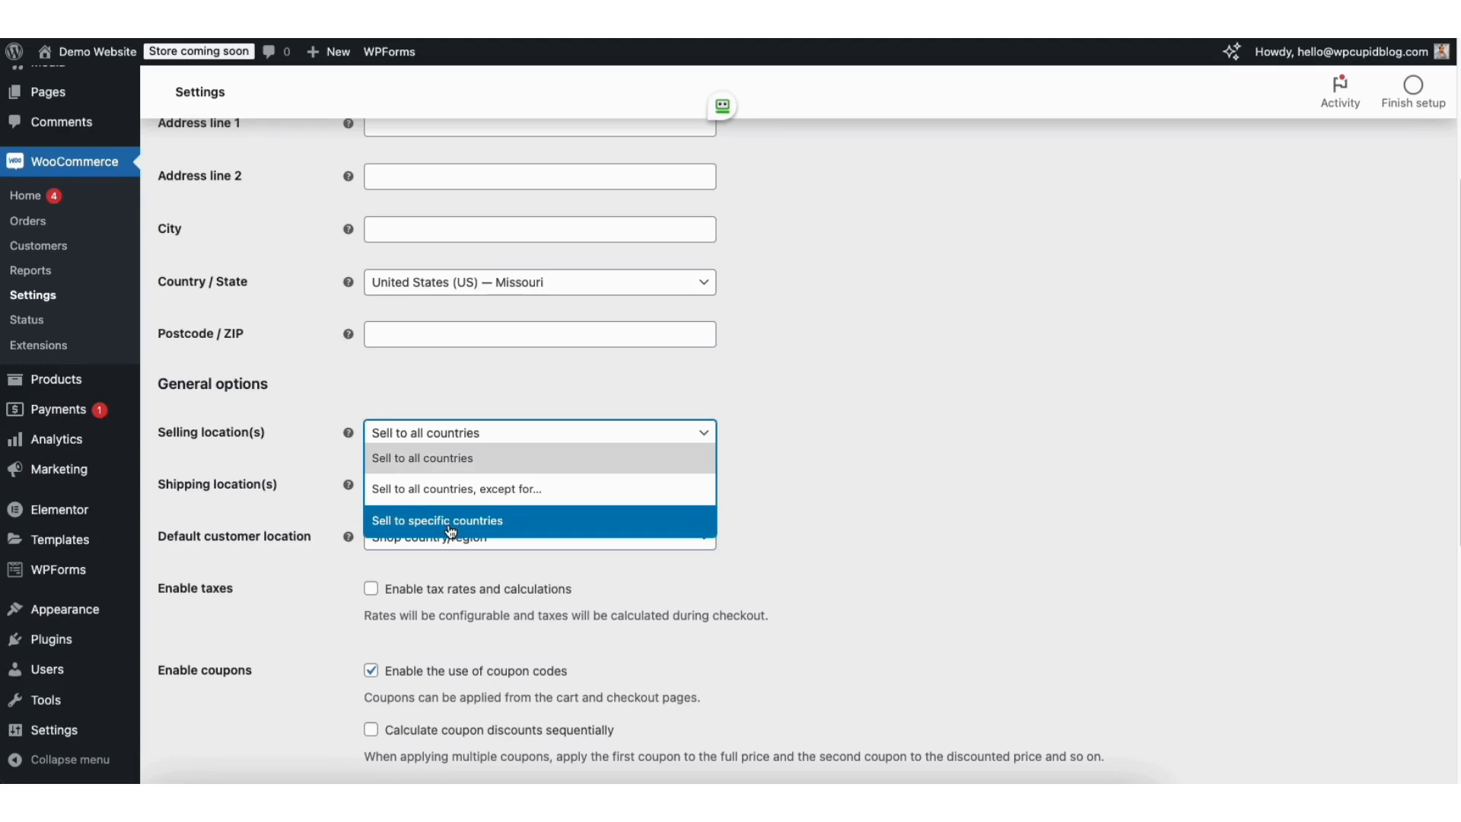
click(839, 482)
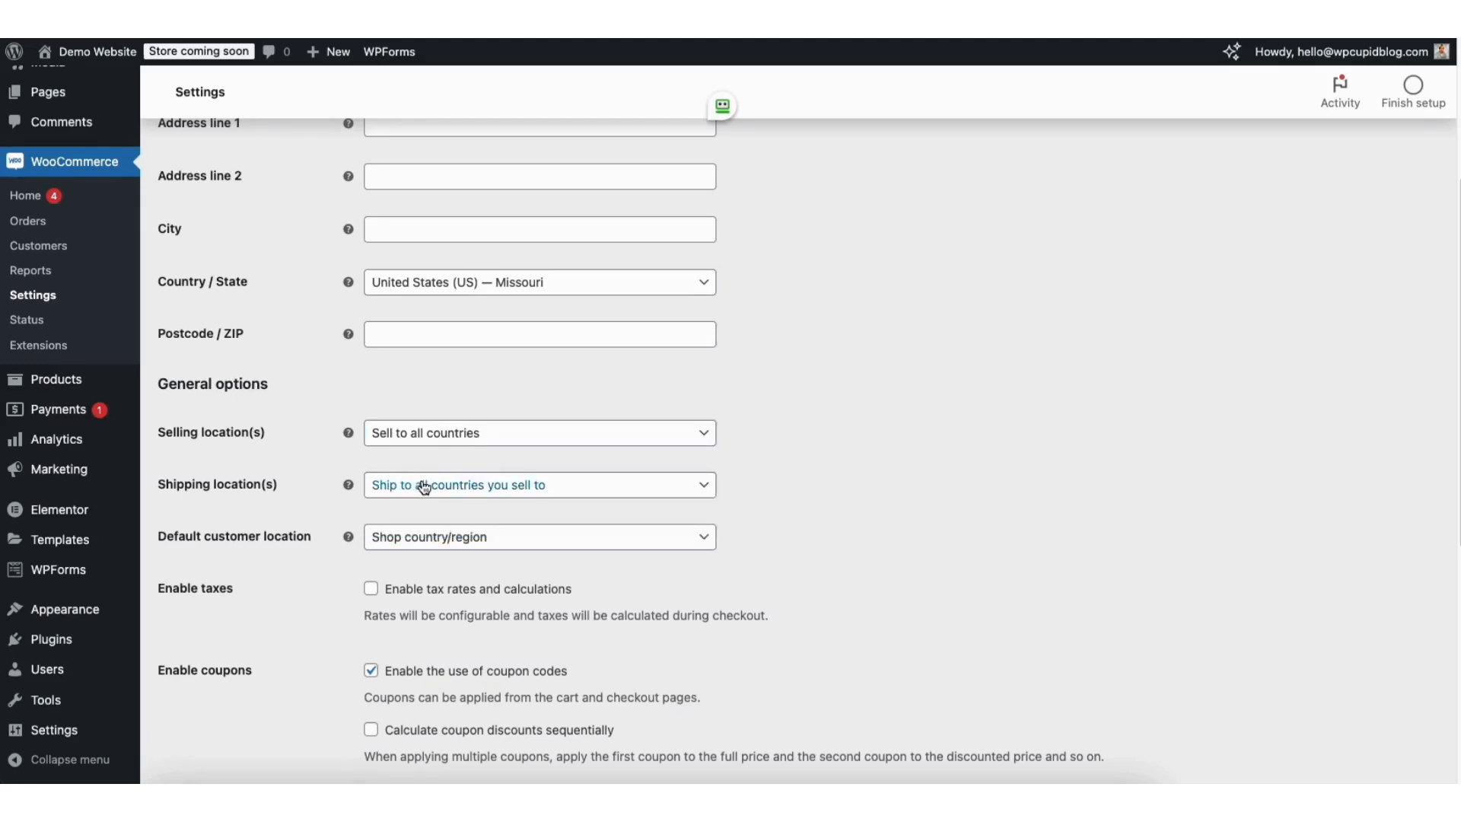
click(464, 494)
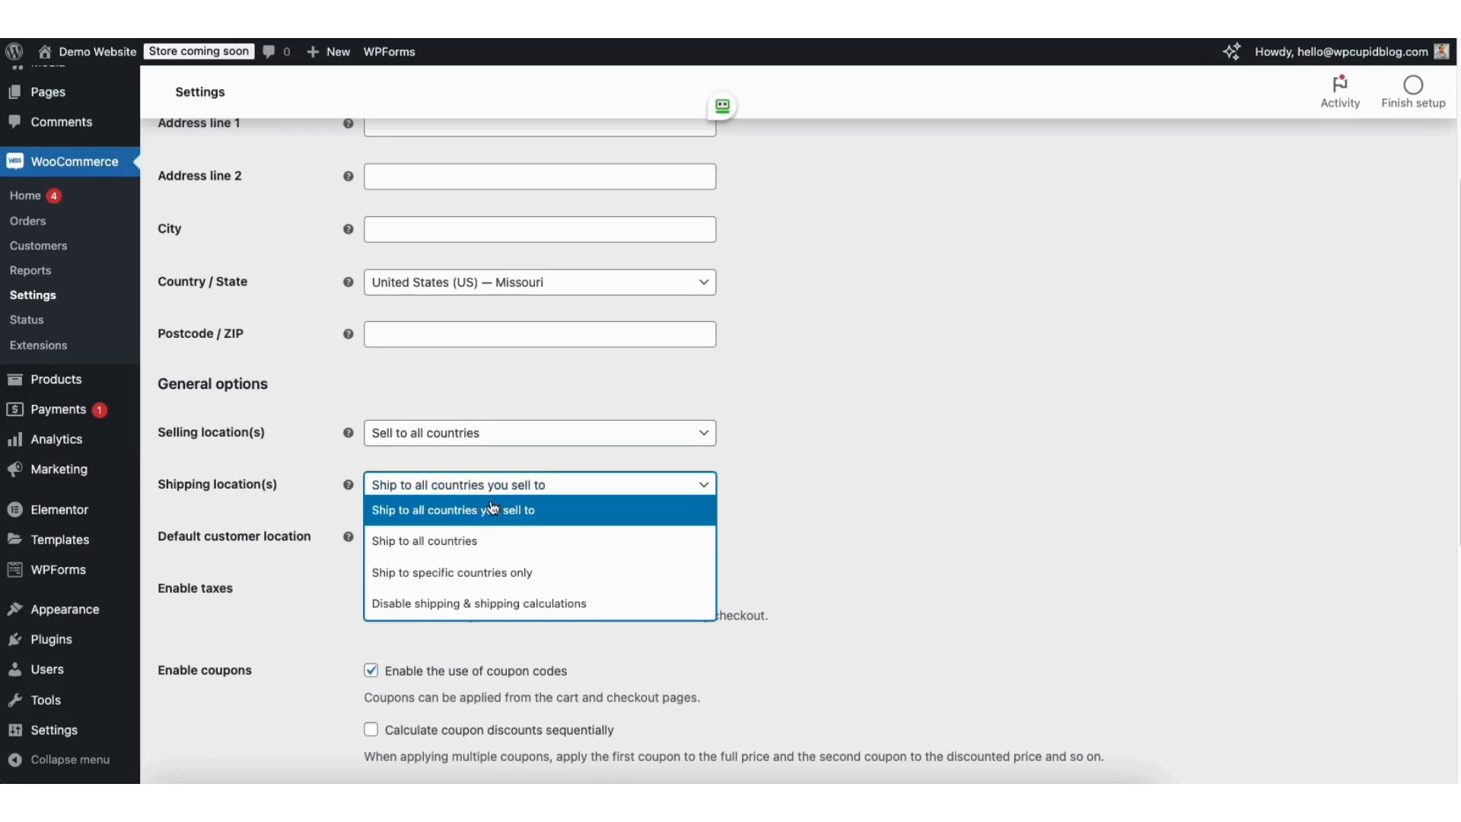
click(793, 514)
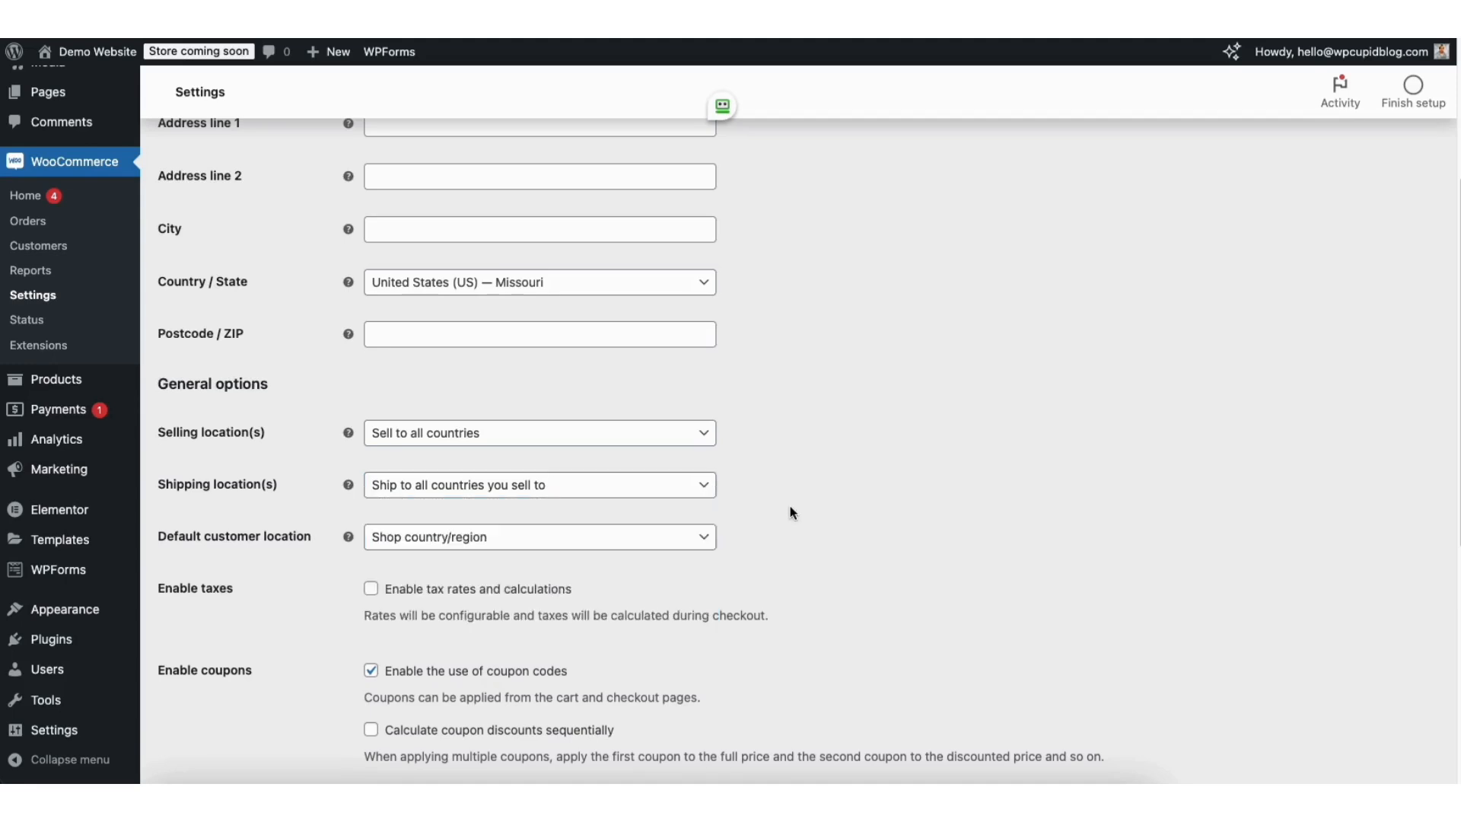
click(475, 542)
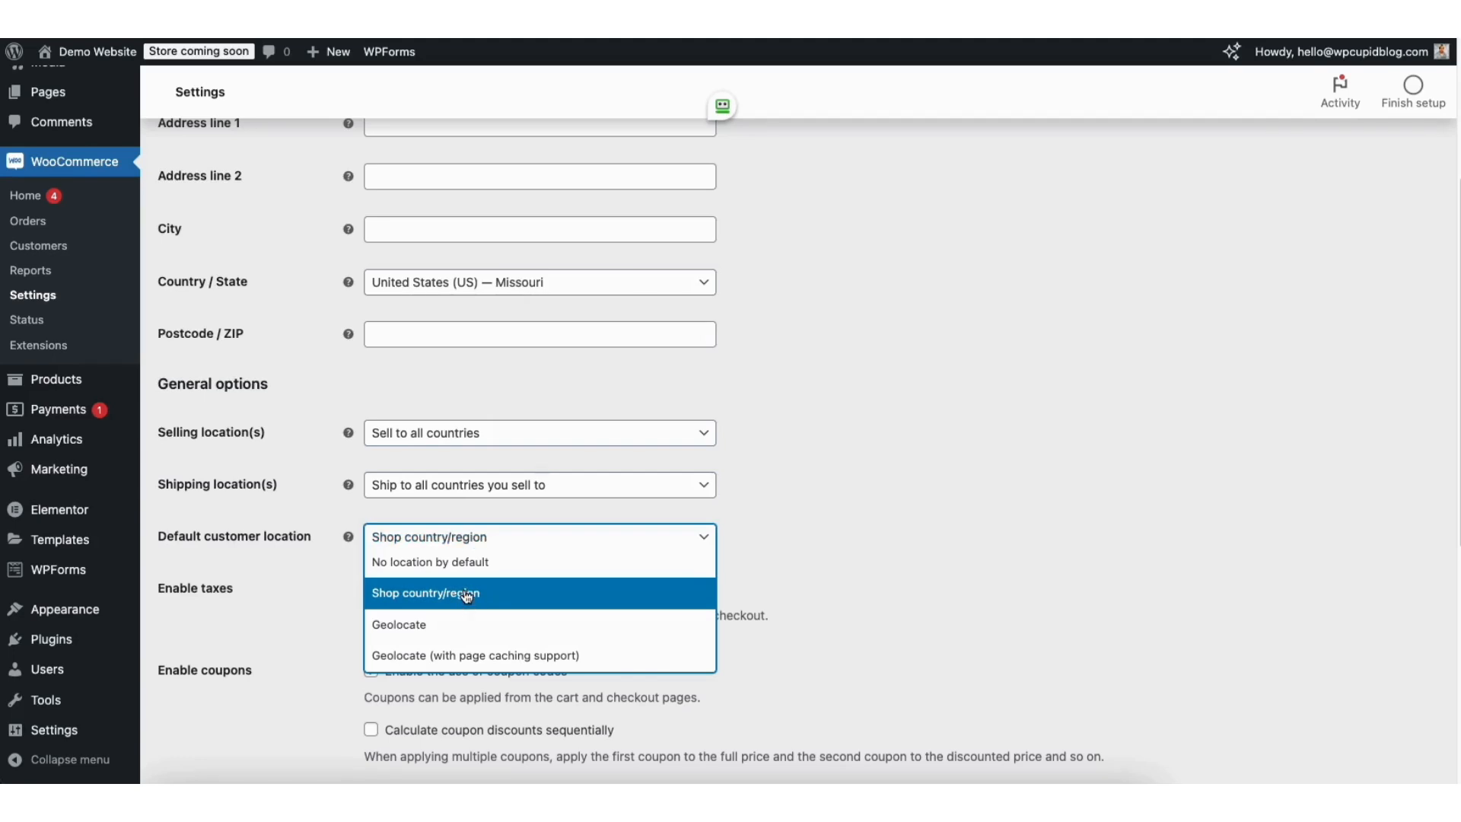
click(845, 527)
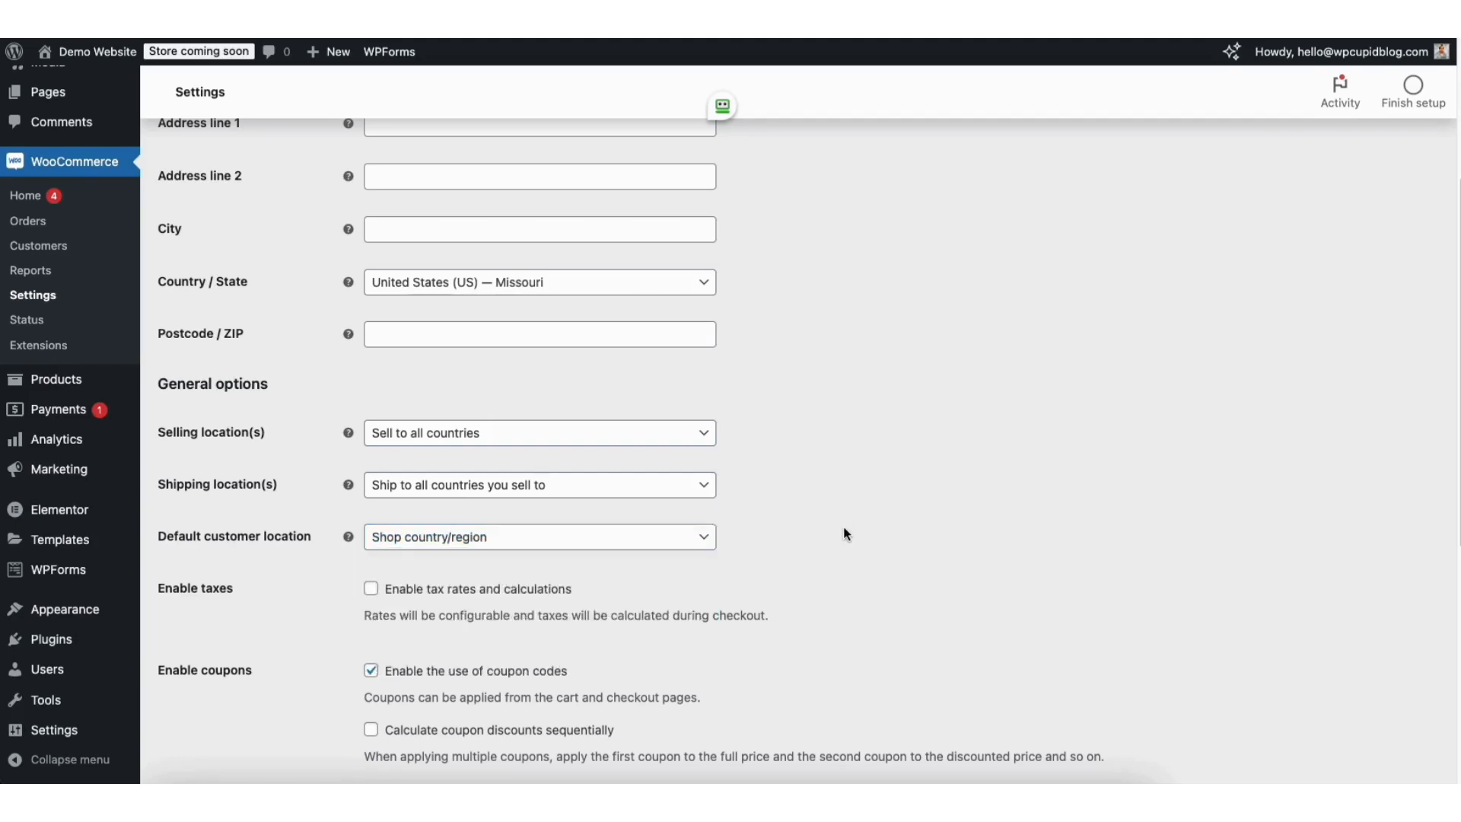
Enable tax rates and coupon codes, keep US dollar as currency, and save the settings.
click(372, 592)
scroll(799, 525, down, 3)
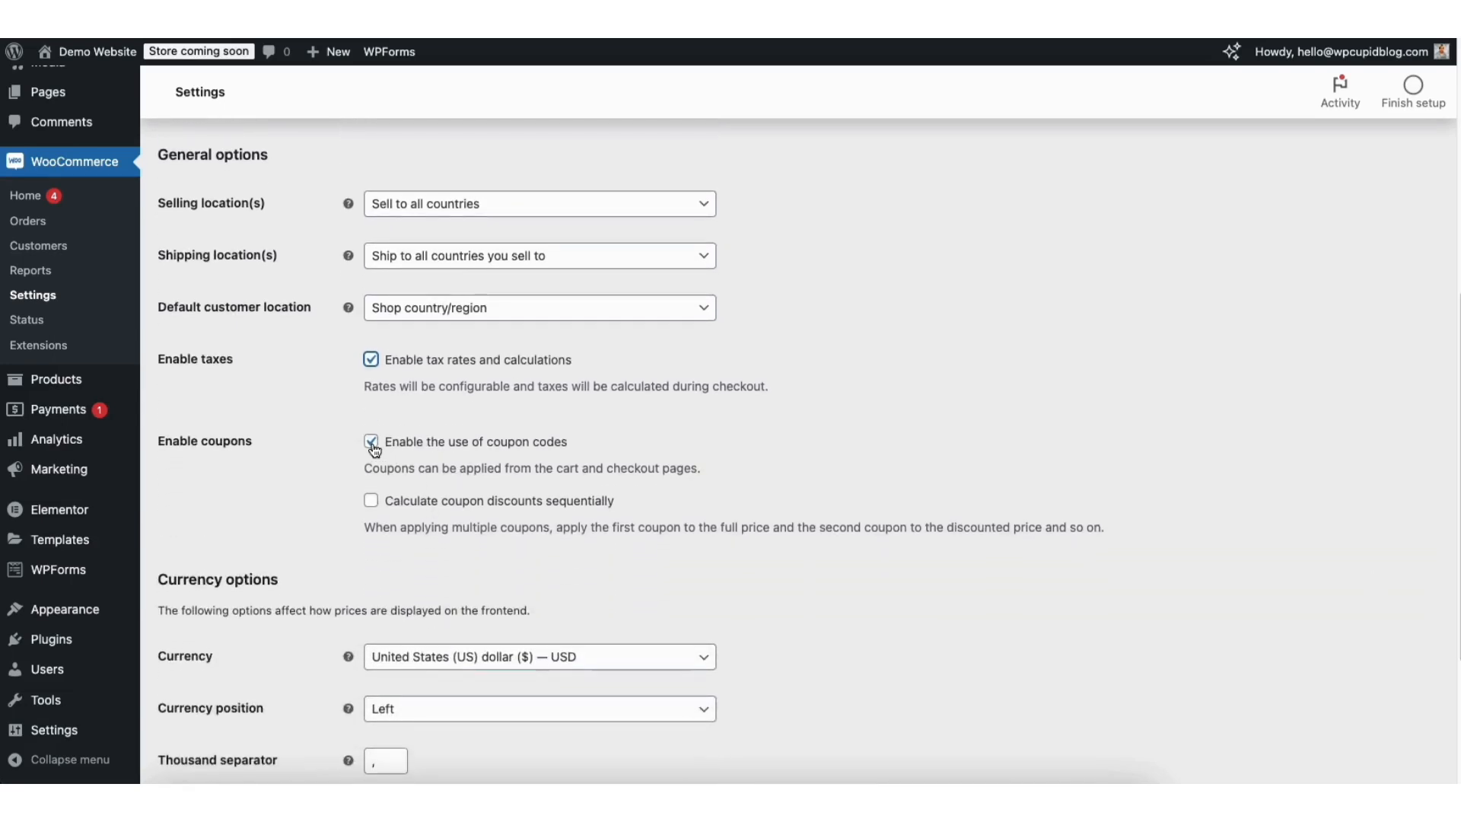
click(372, 442)
click(371, 443)
scroll(1419, 594, down, 3)
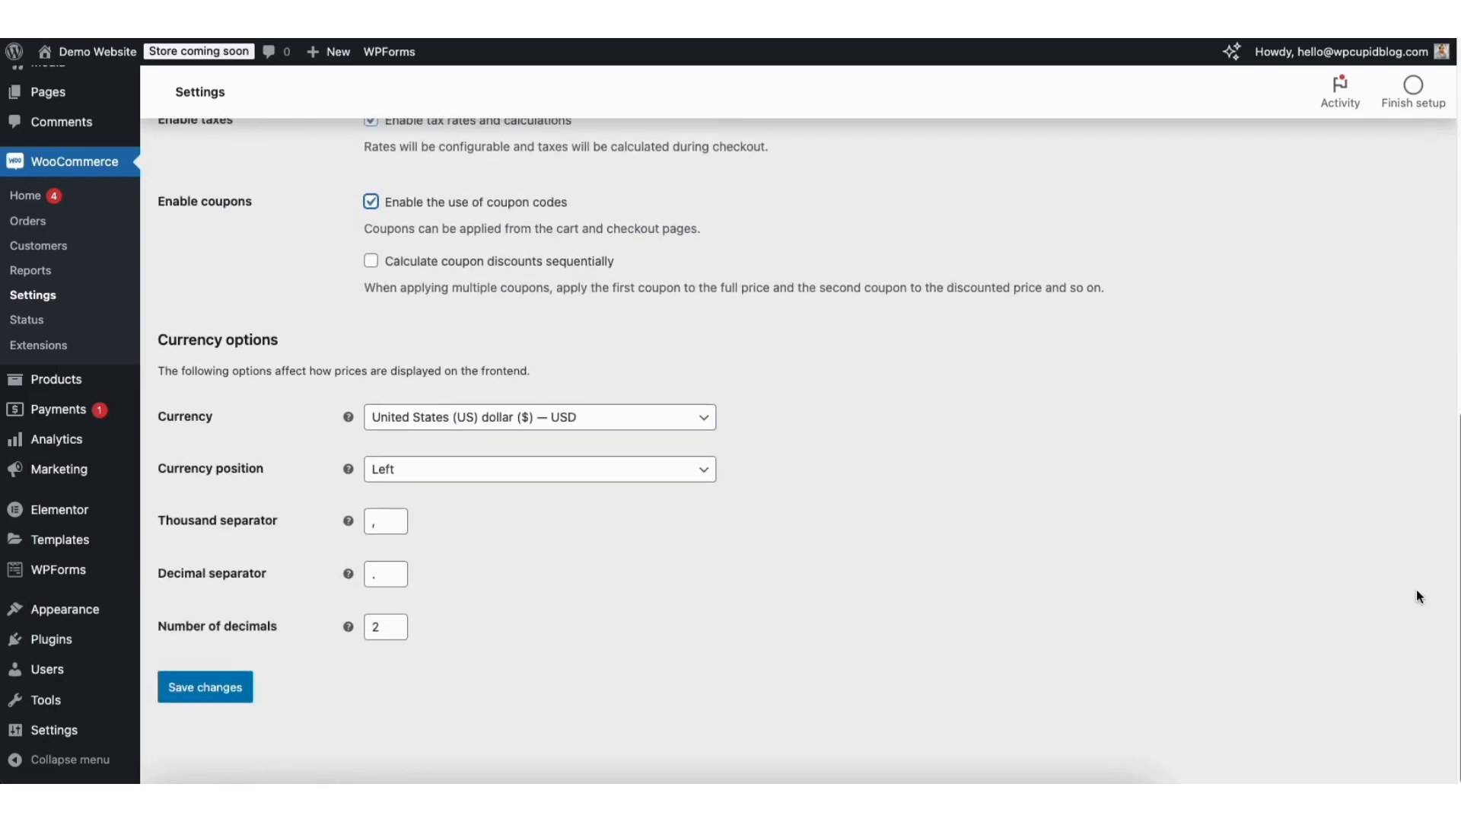
click(468, 420)
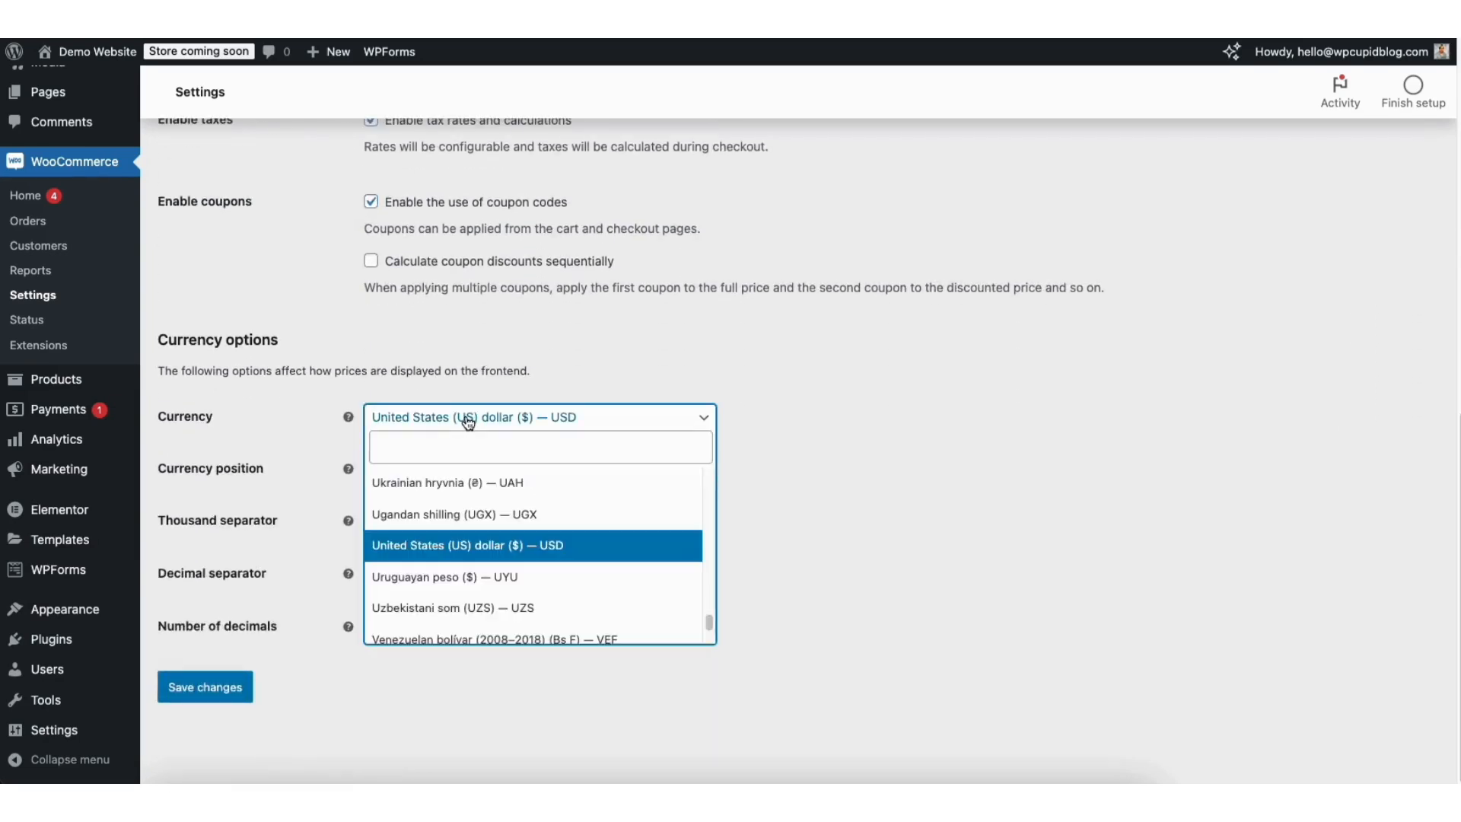
click(871, 491)
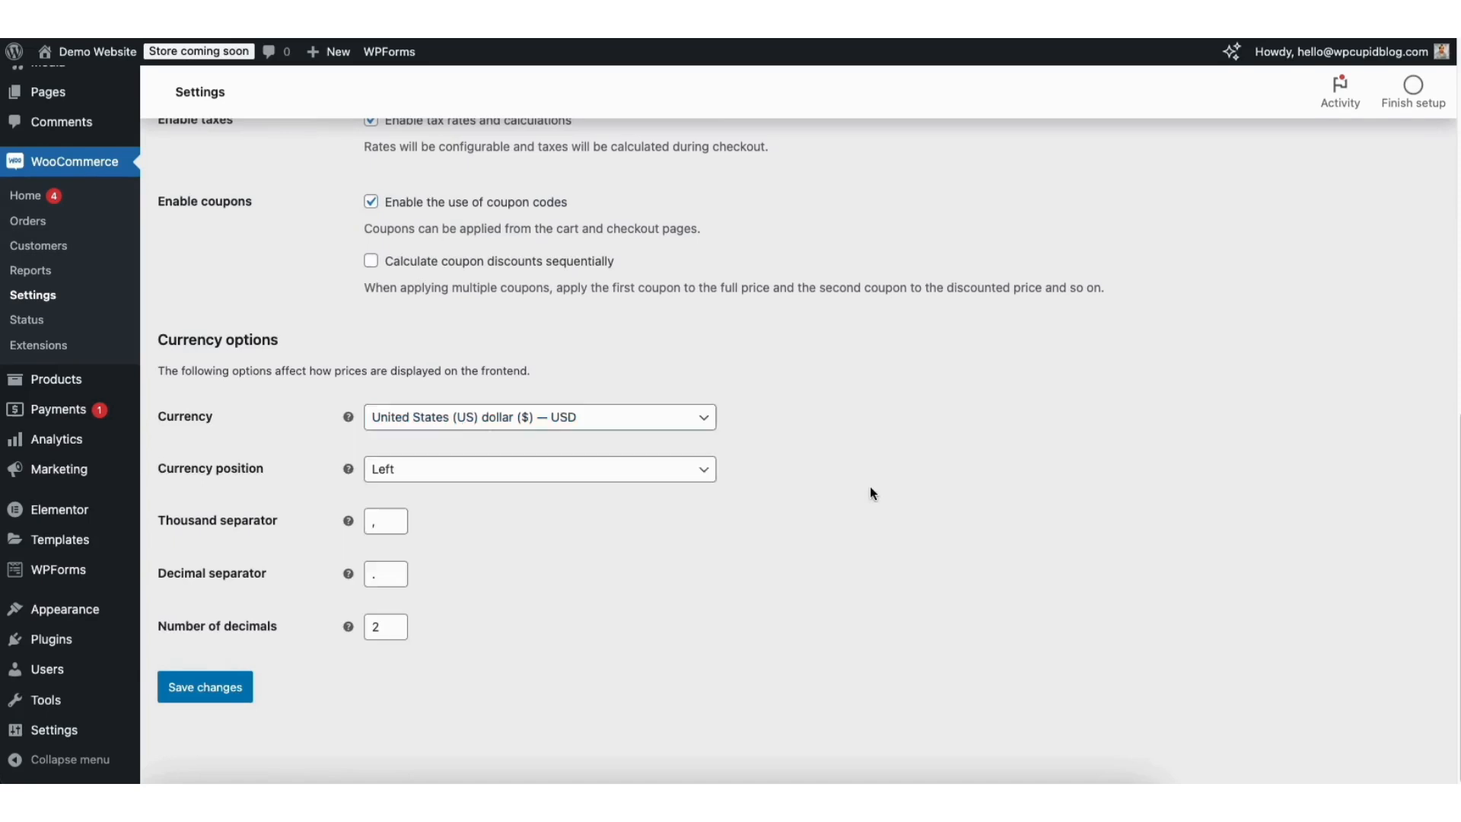
click(212, 690)
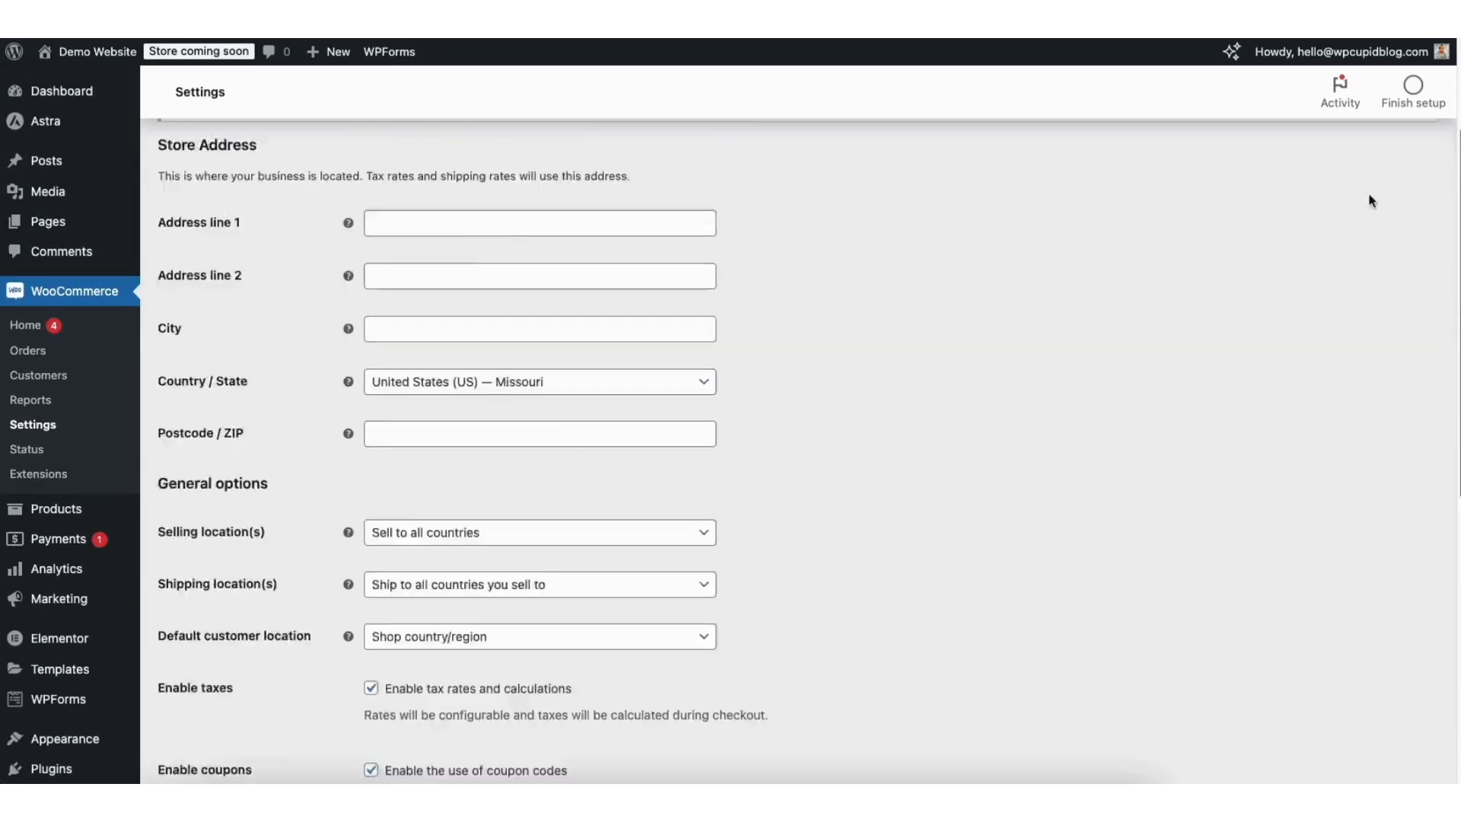
Look through the WooCommerce Products settings.
click(272, 168)
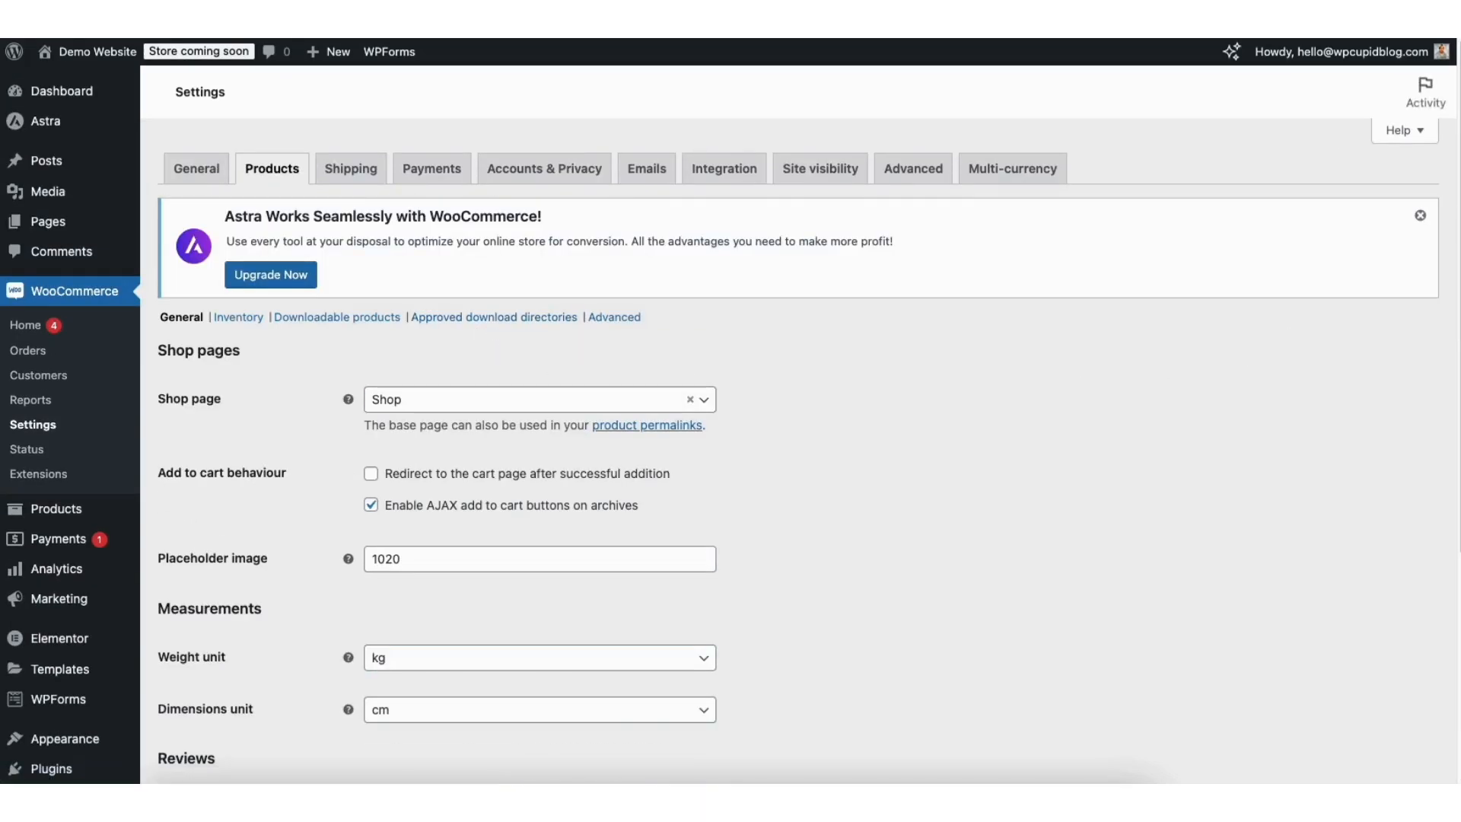
scroll(1396, 320, down, 5)
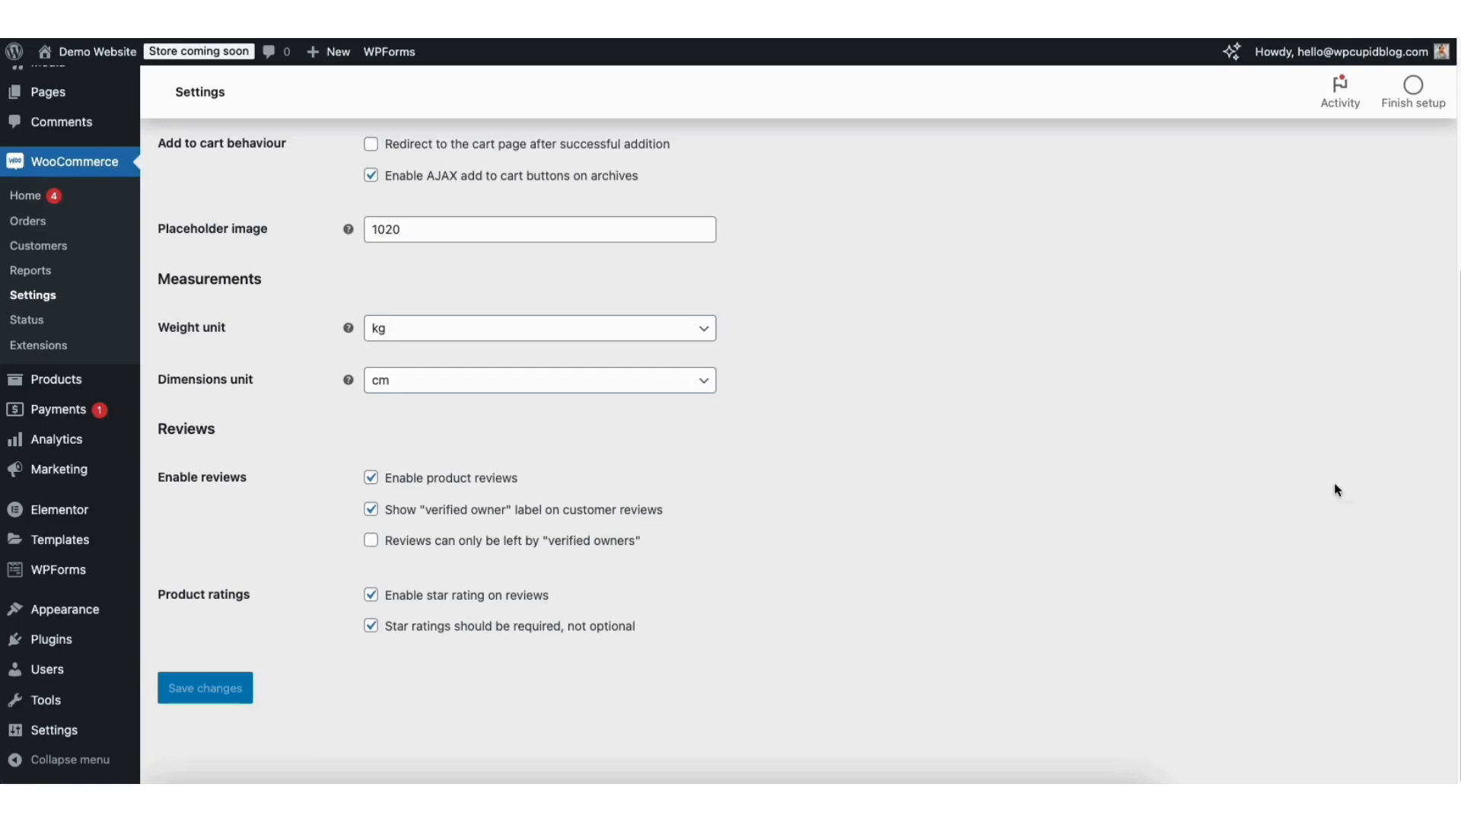
scroll(1337, 490, up, 5)
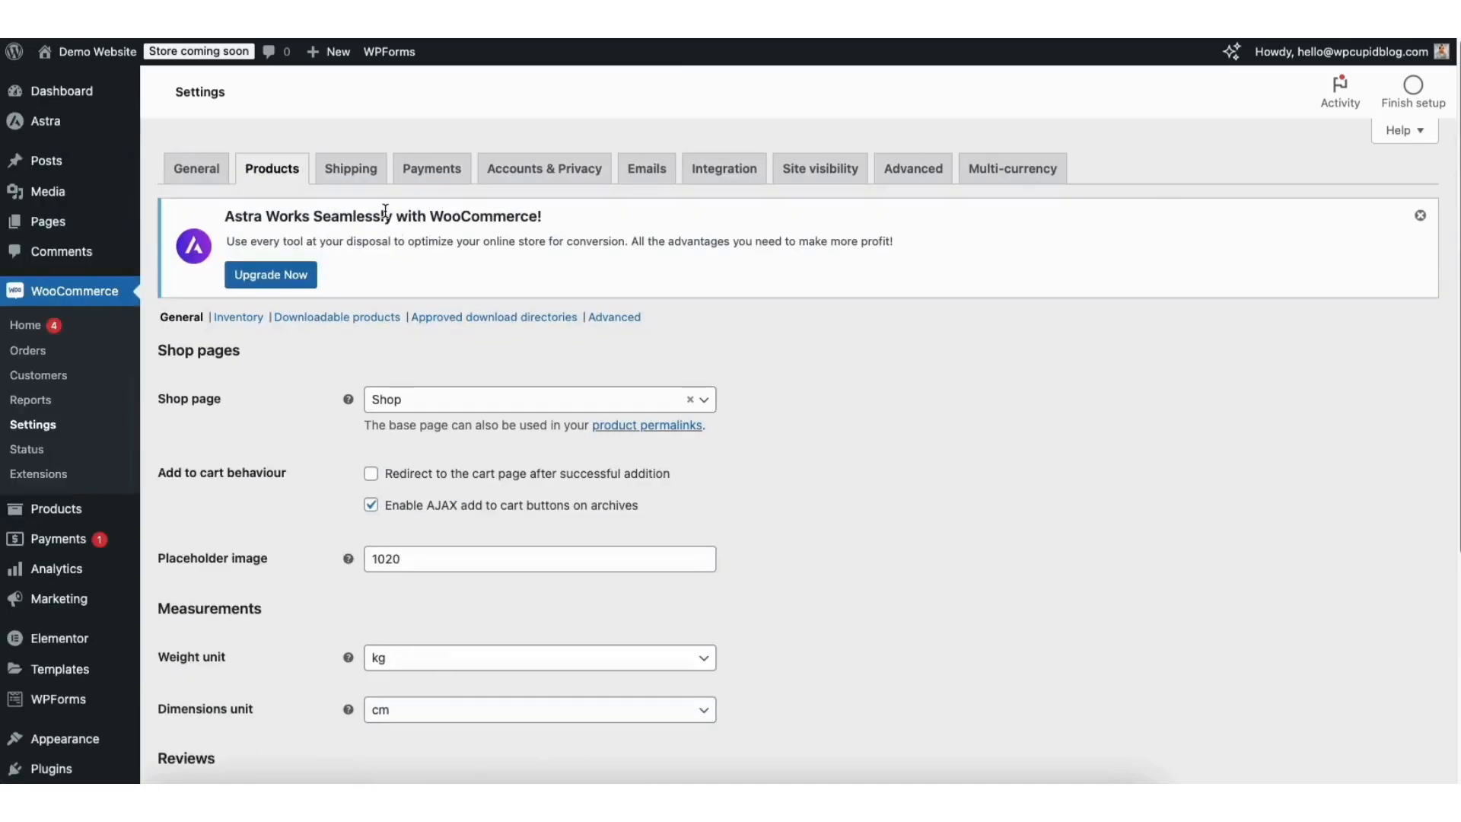
Review the Accounts & Privacy options: guest checkout enabled, account creation off, retention periods blank.
click(549, 172)
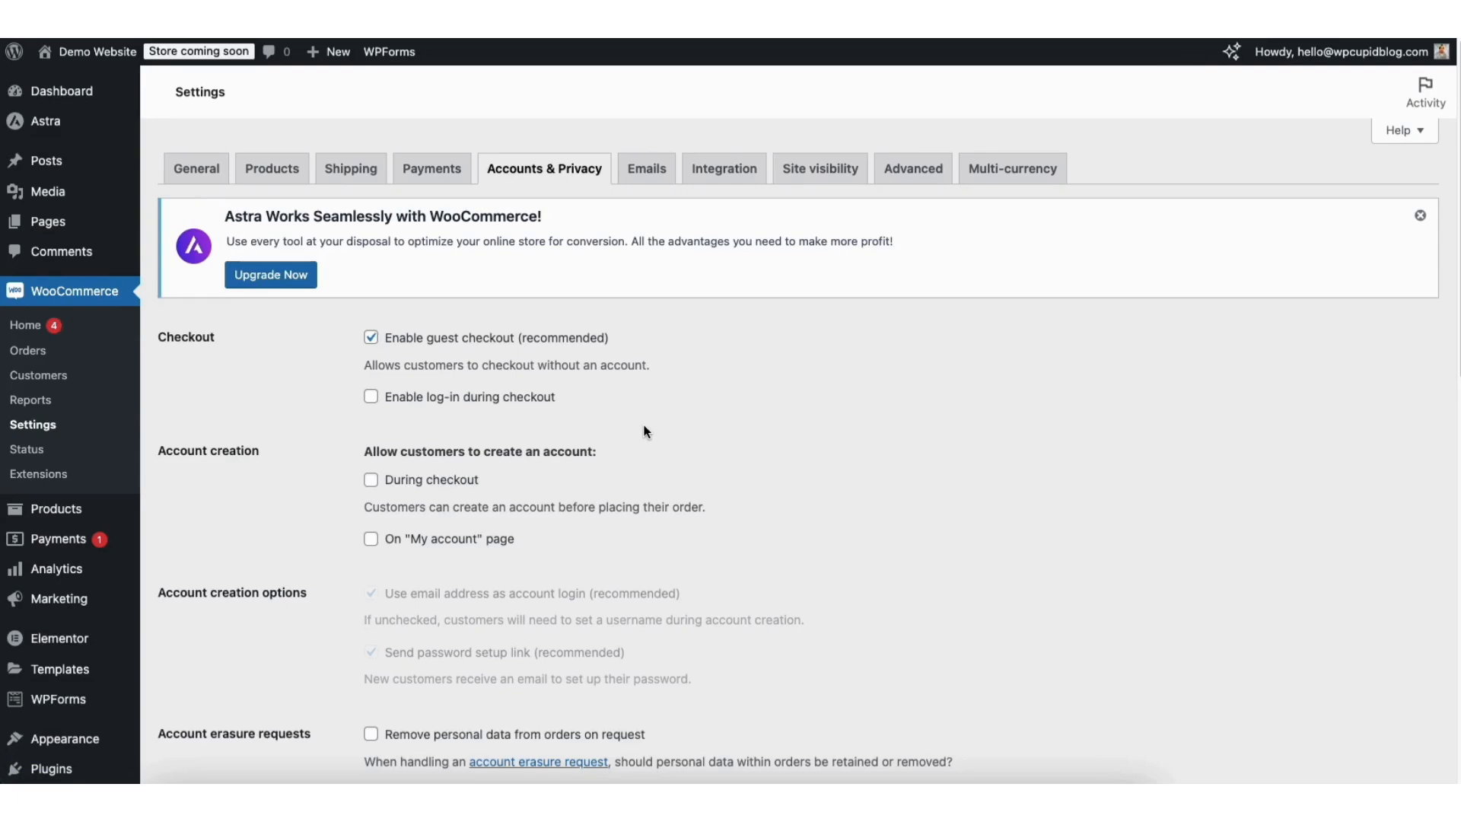
scroll(1440, 268, down, 3)
scroll(1439, 267, down, 6)
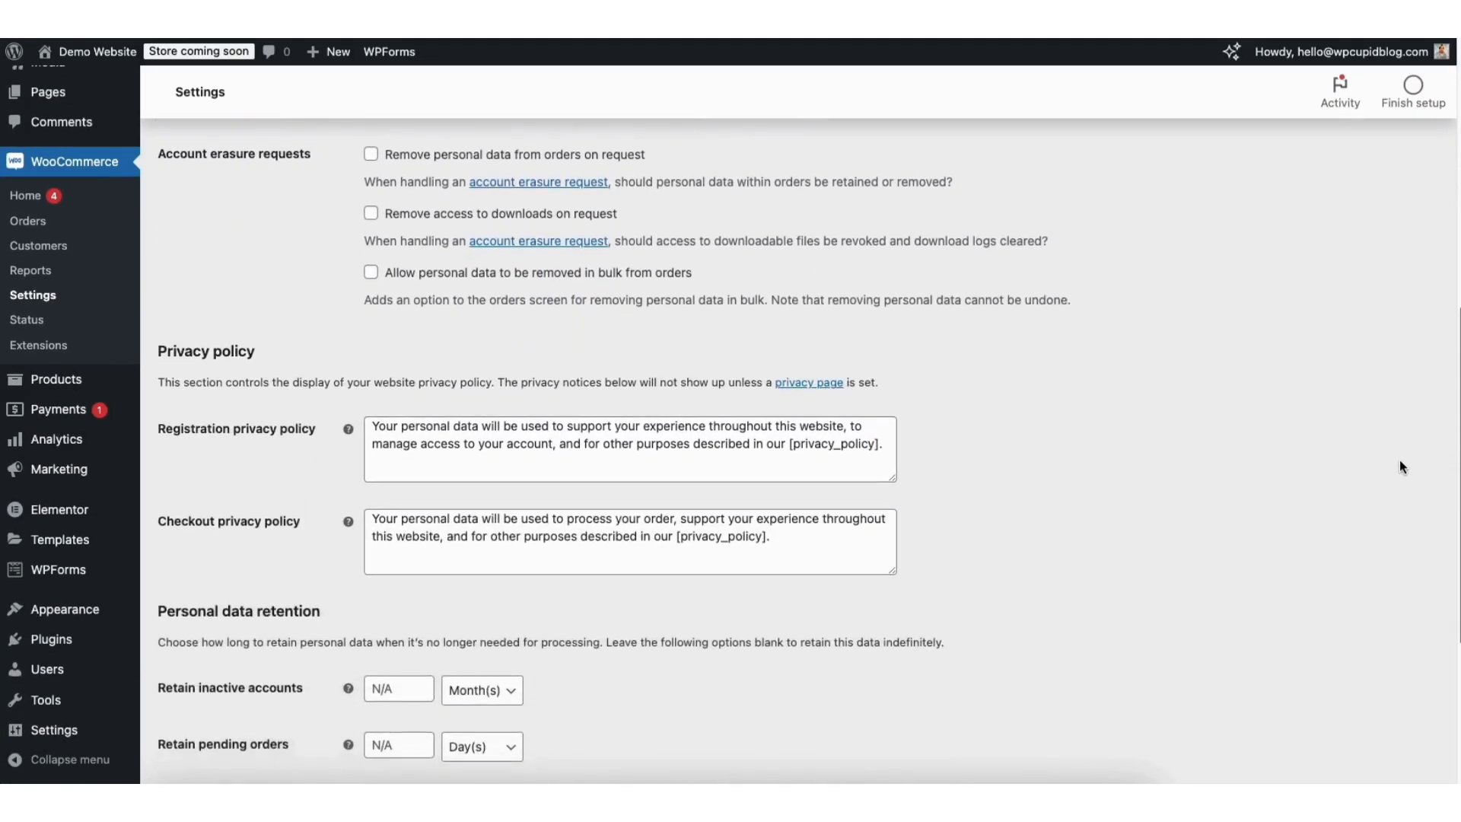
scroll(1402, 465, down, 4)
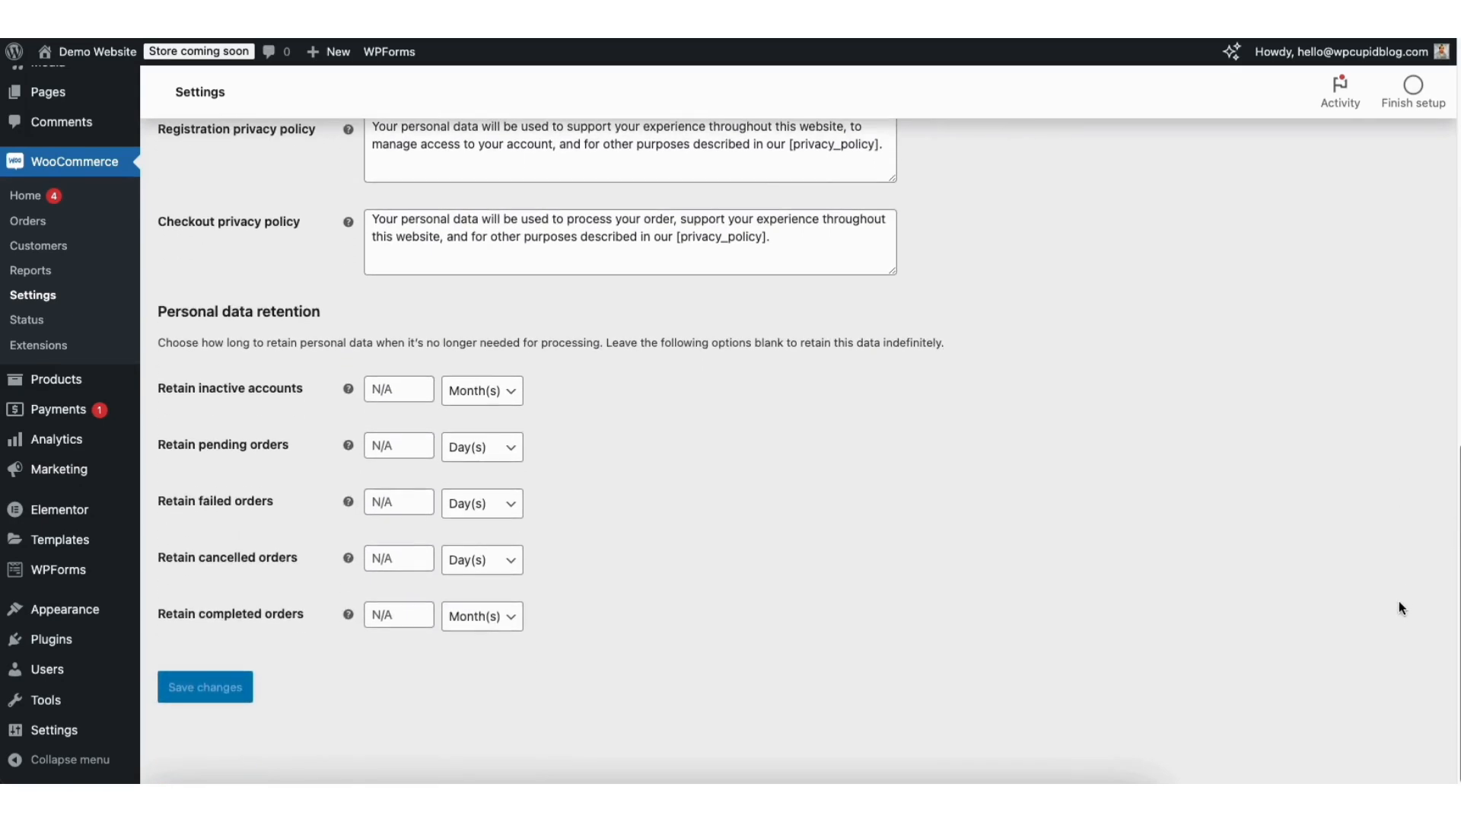
scroll(1398, 609, up, 12)
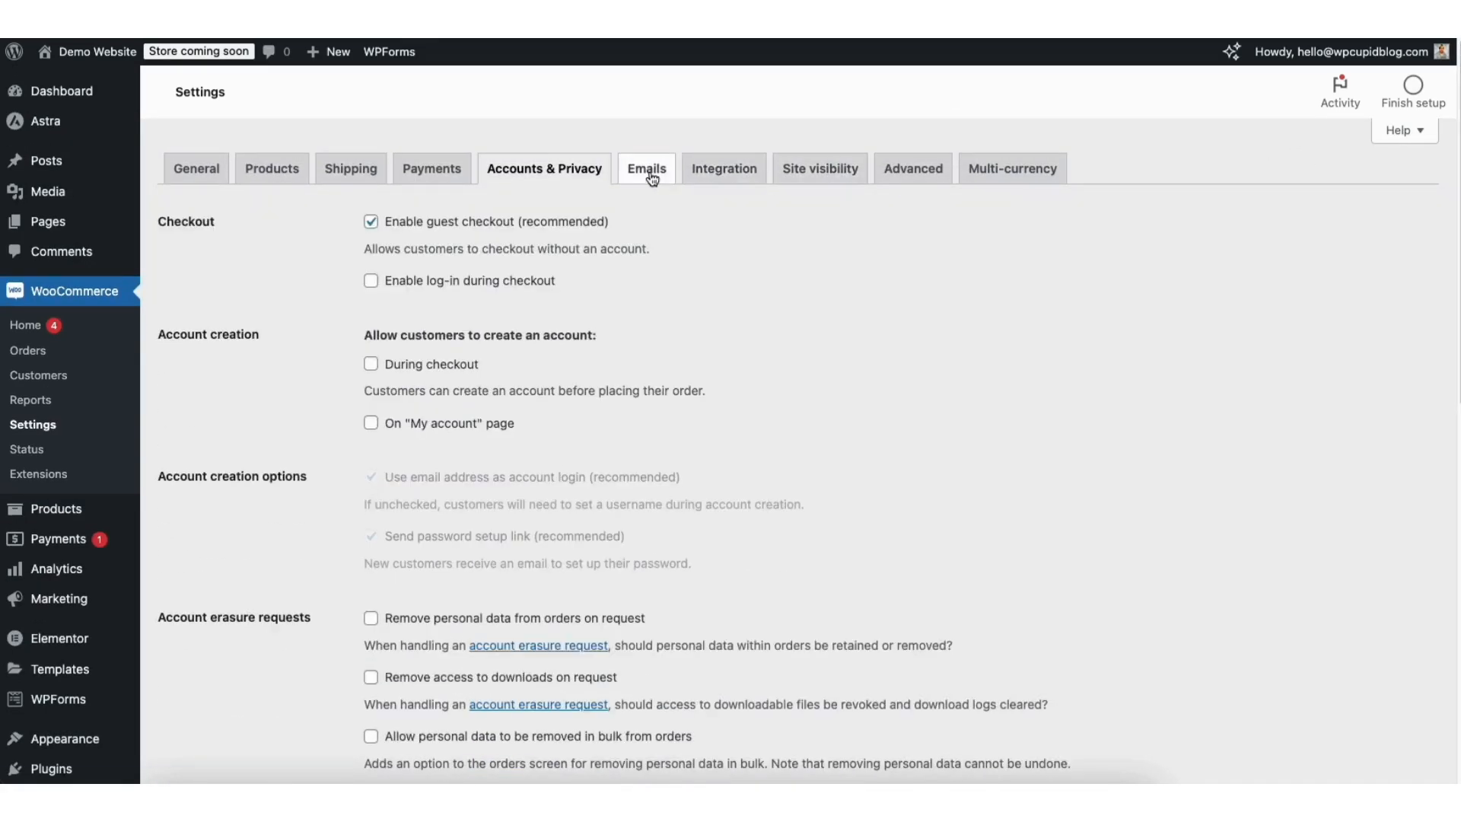
Check the New order email settings, then bring up the WooCommerce Tax options.
click(652, 176)
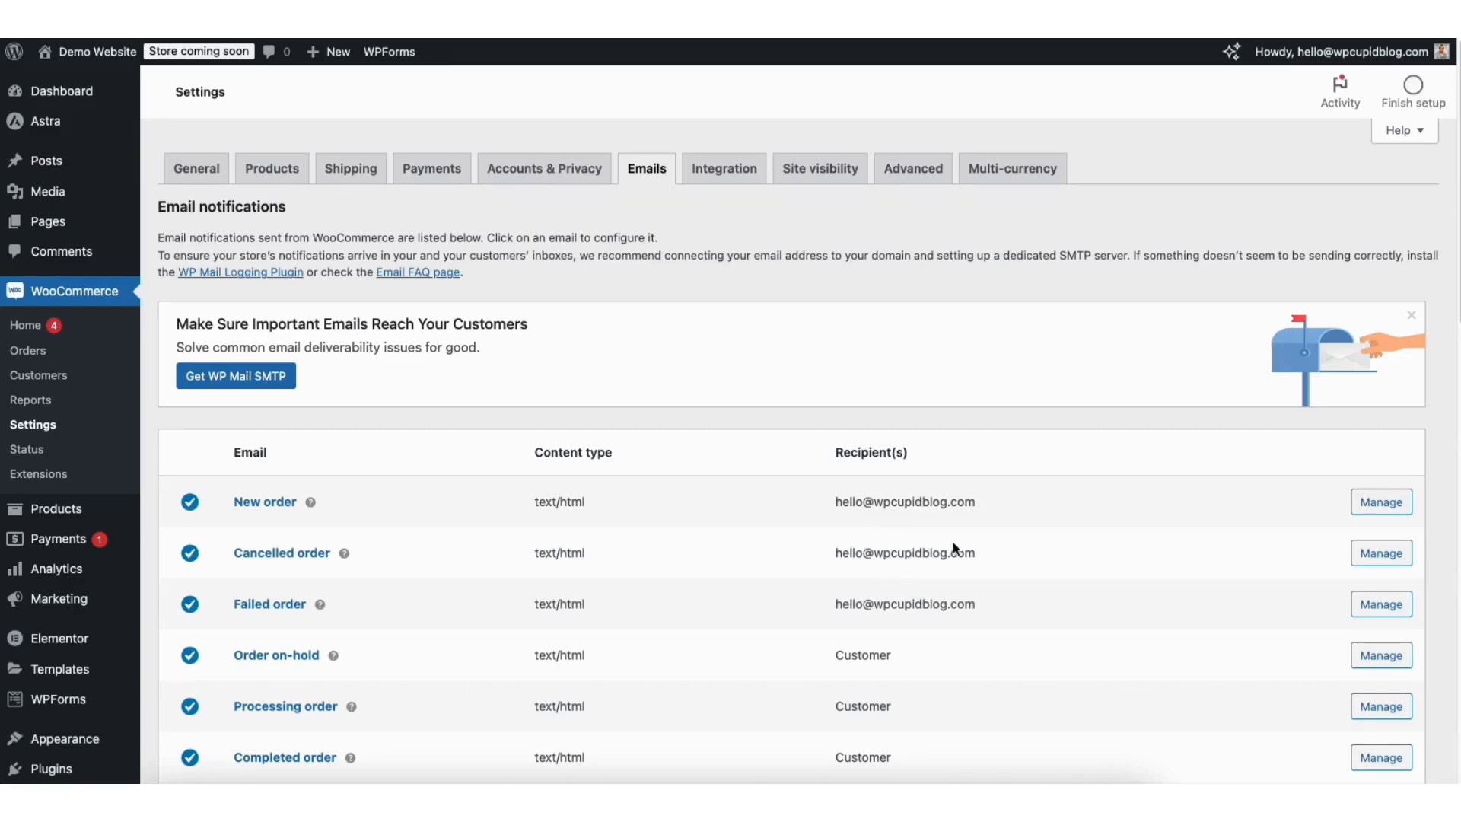
click(1379, 503)
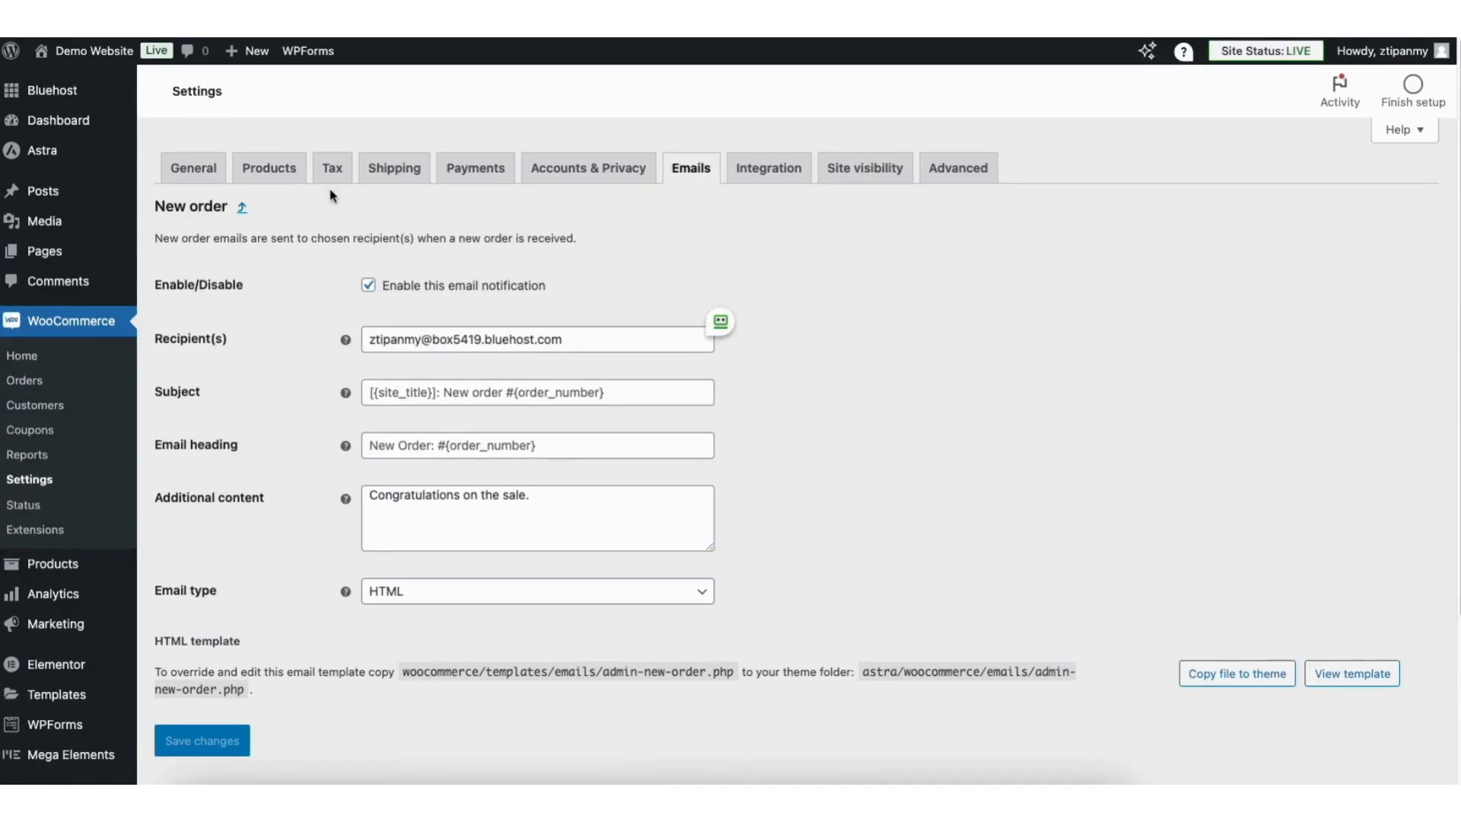
click(331, 174)
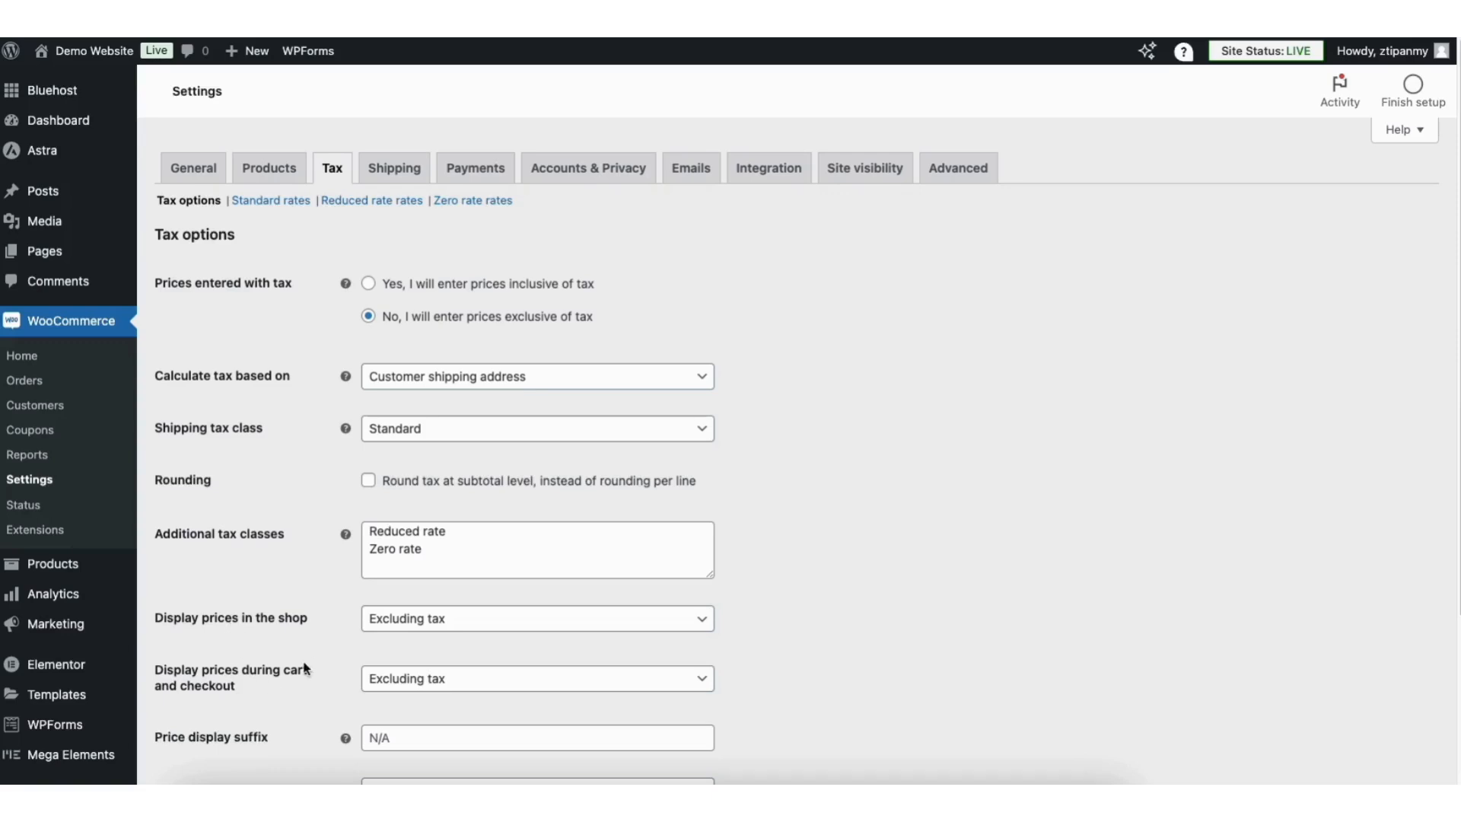
click(420, 624)
click(420, 624)
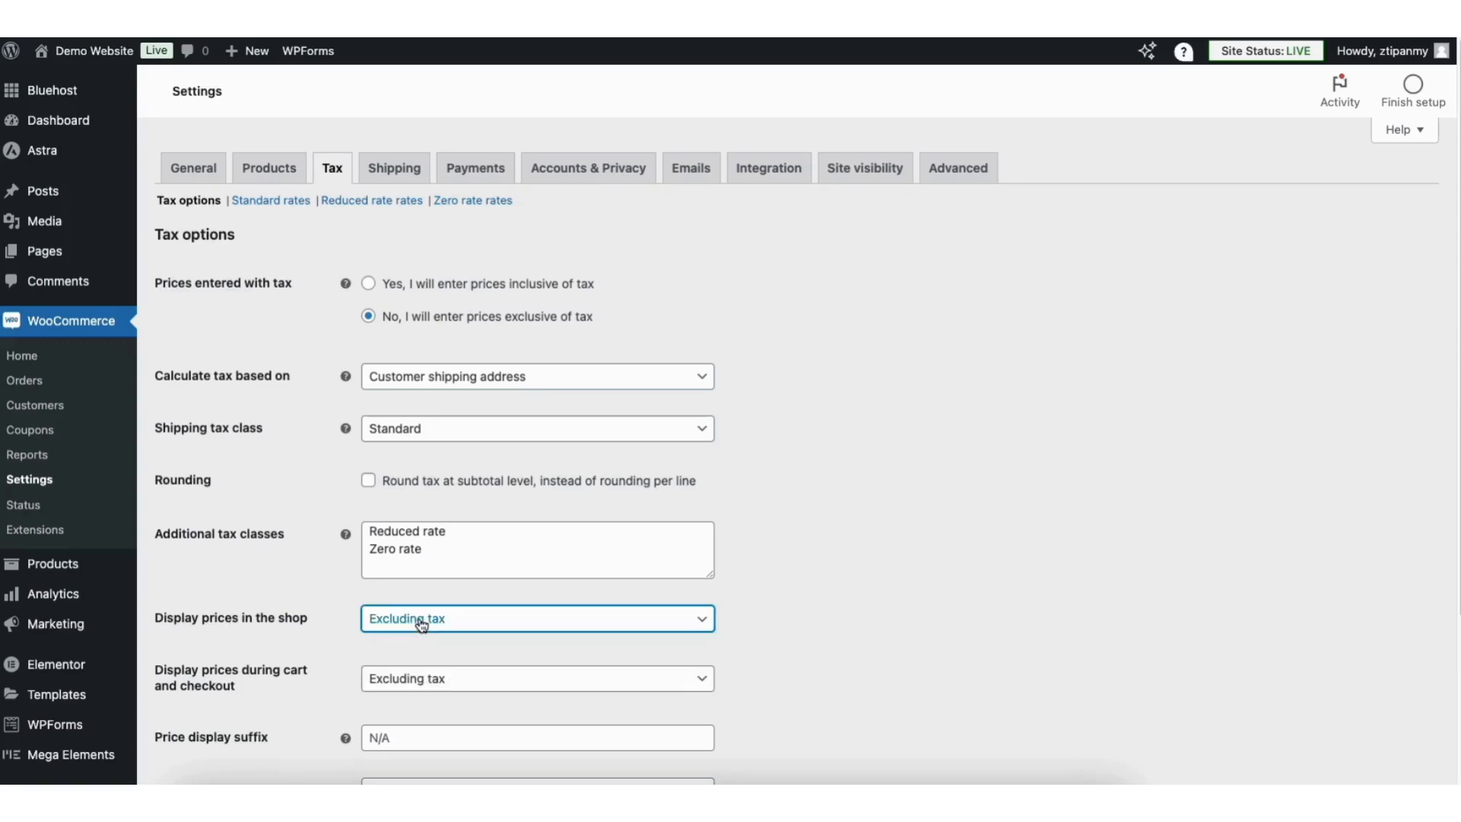
click(423, 684)
click(424, 685)
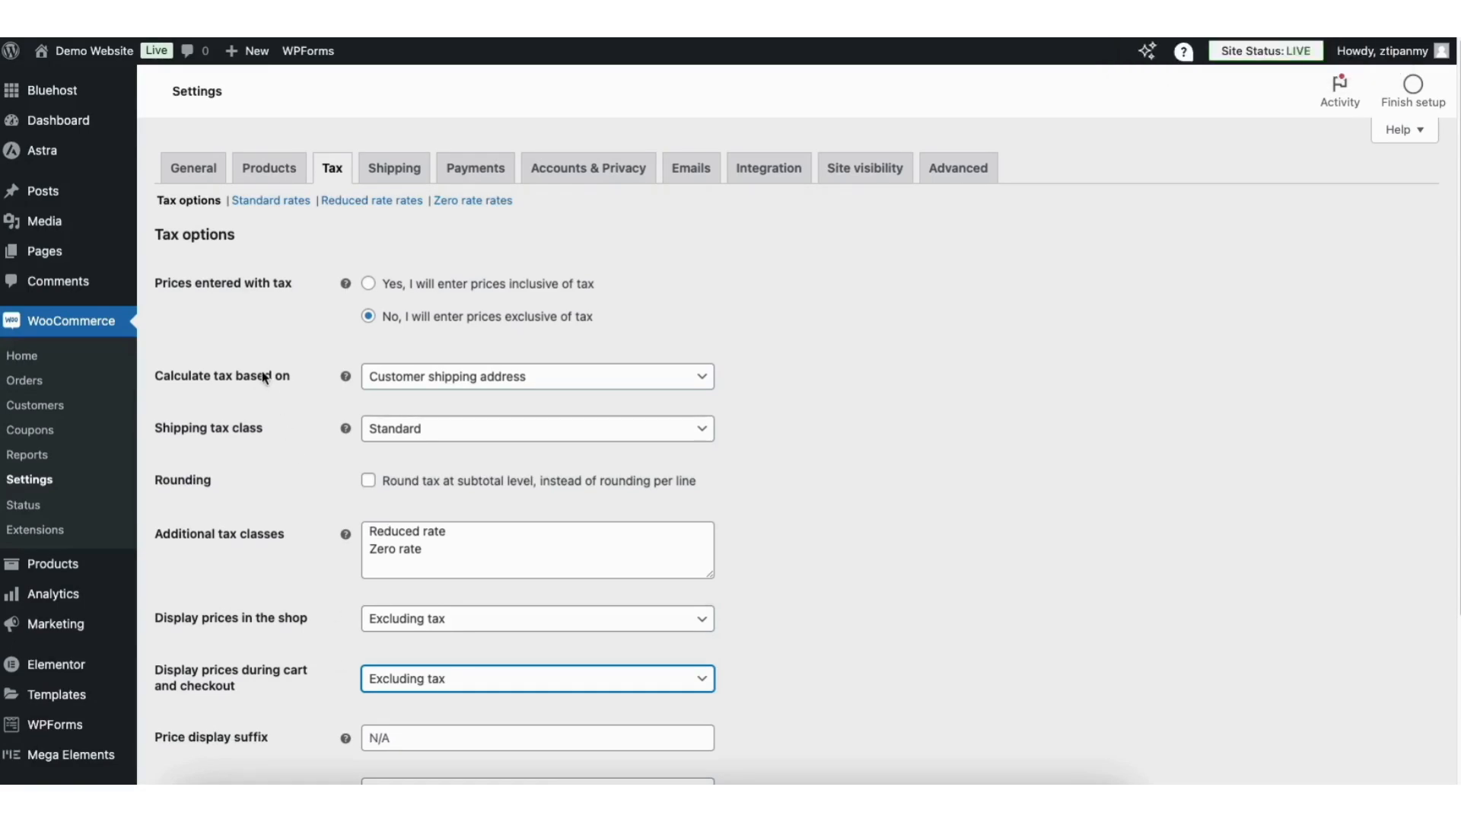
click(446, 378)
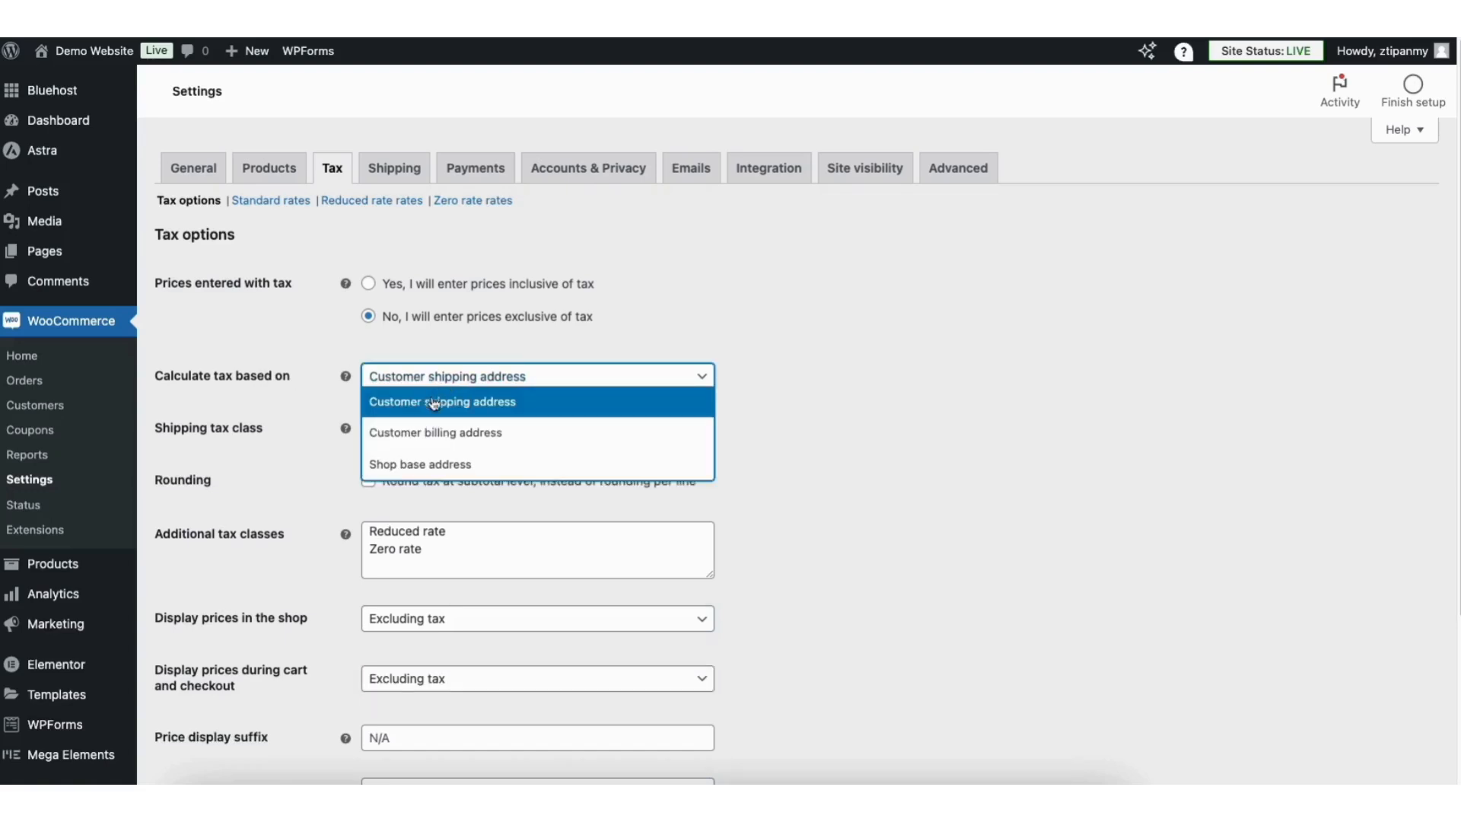
click(433, 386)
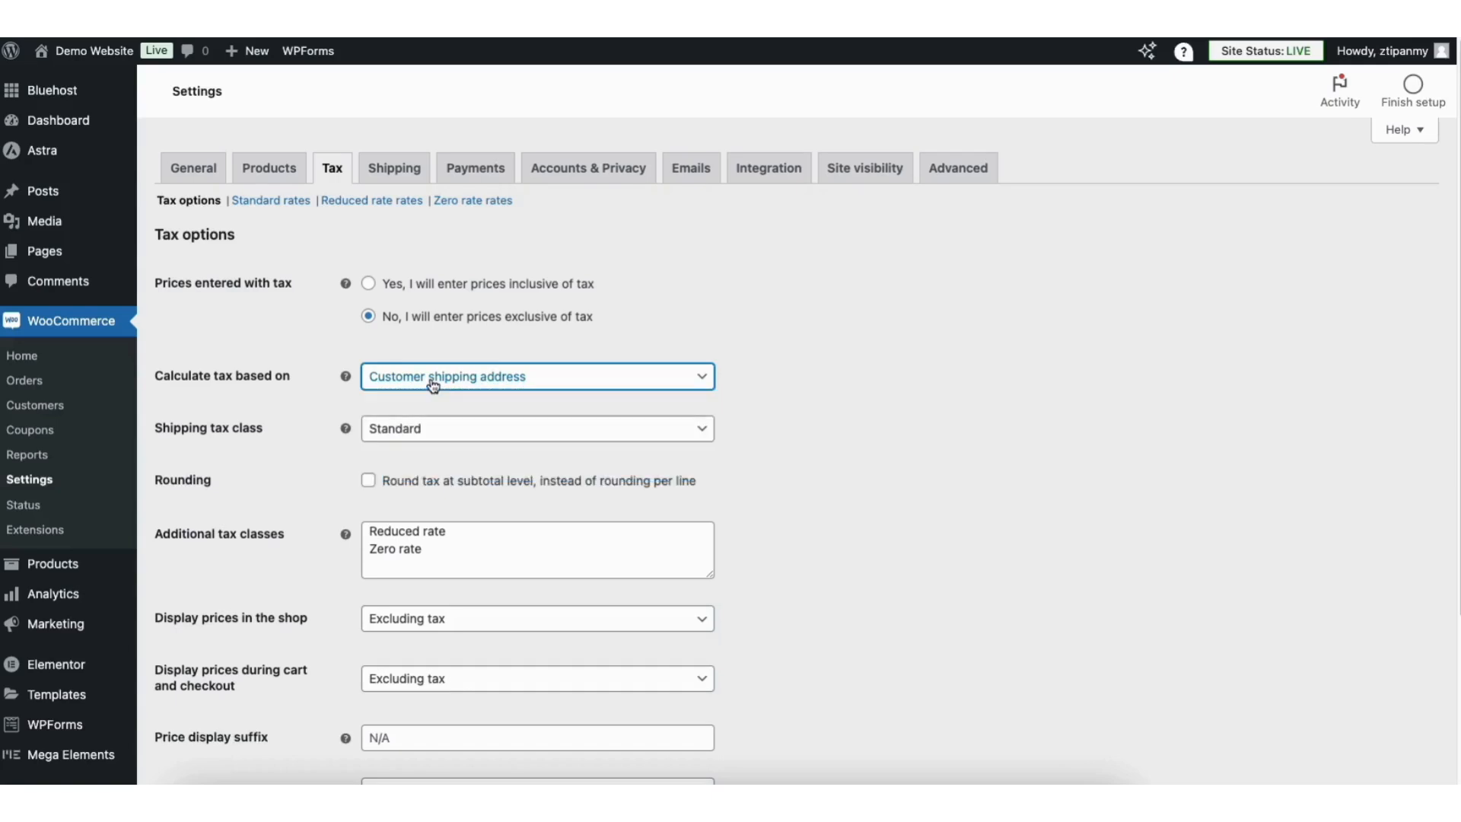
click(288, 358)
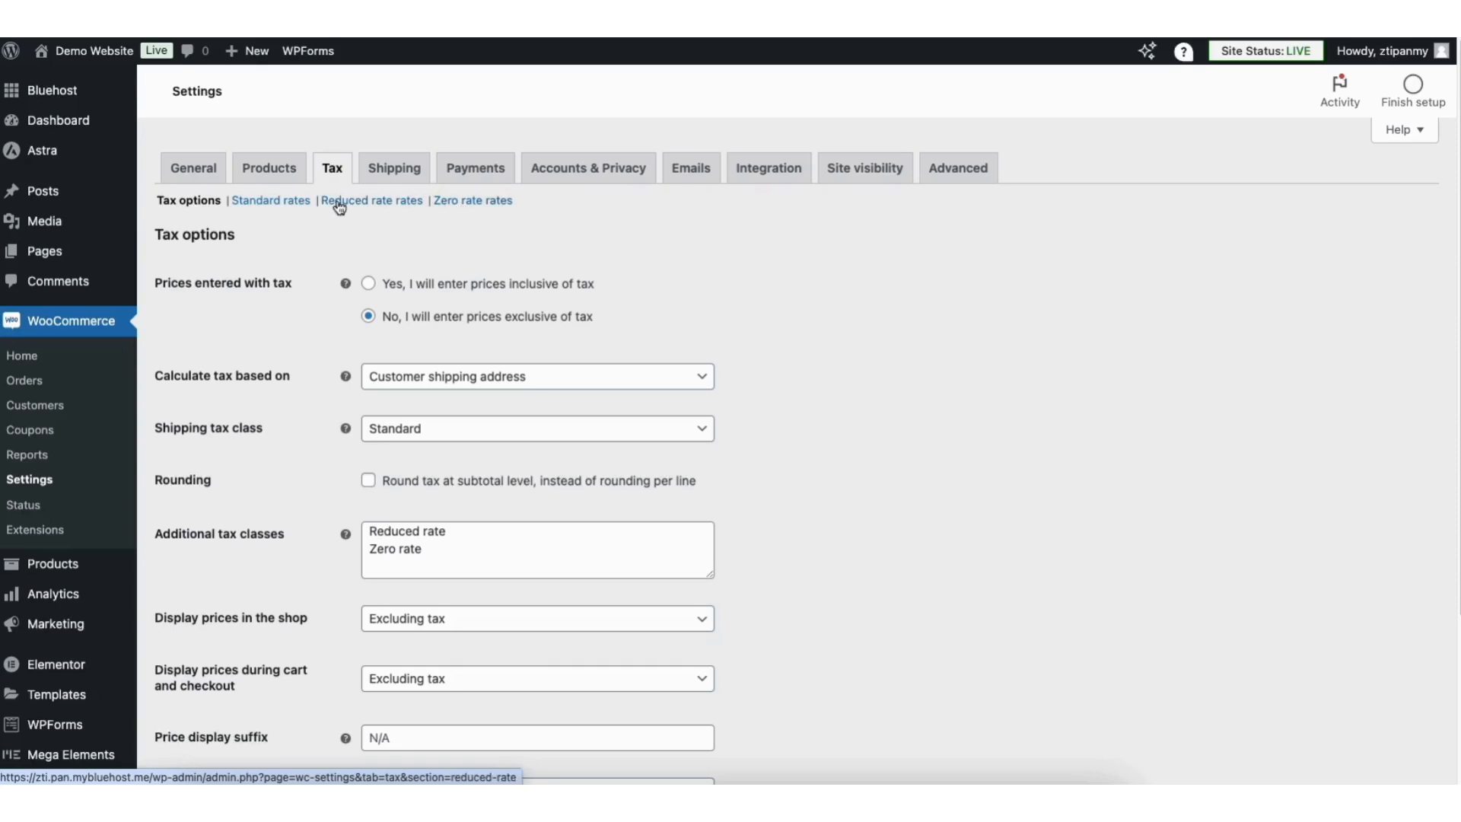
Insert a new Standard tax rate row with country US and state GA.
click(295, 205)
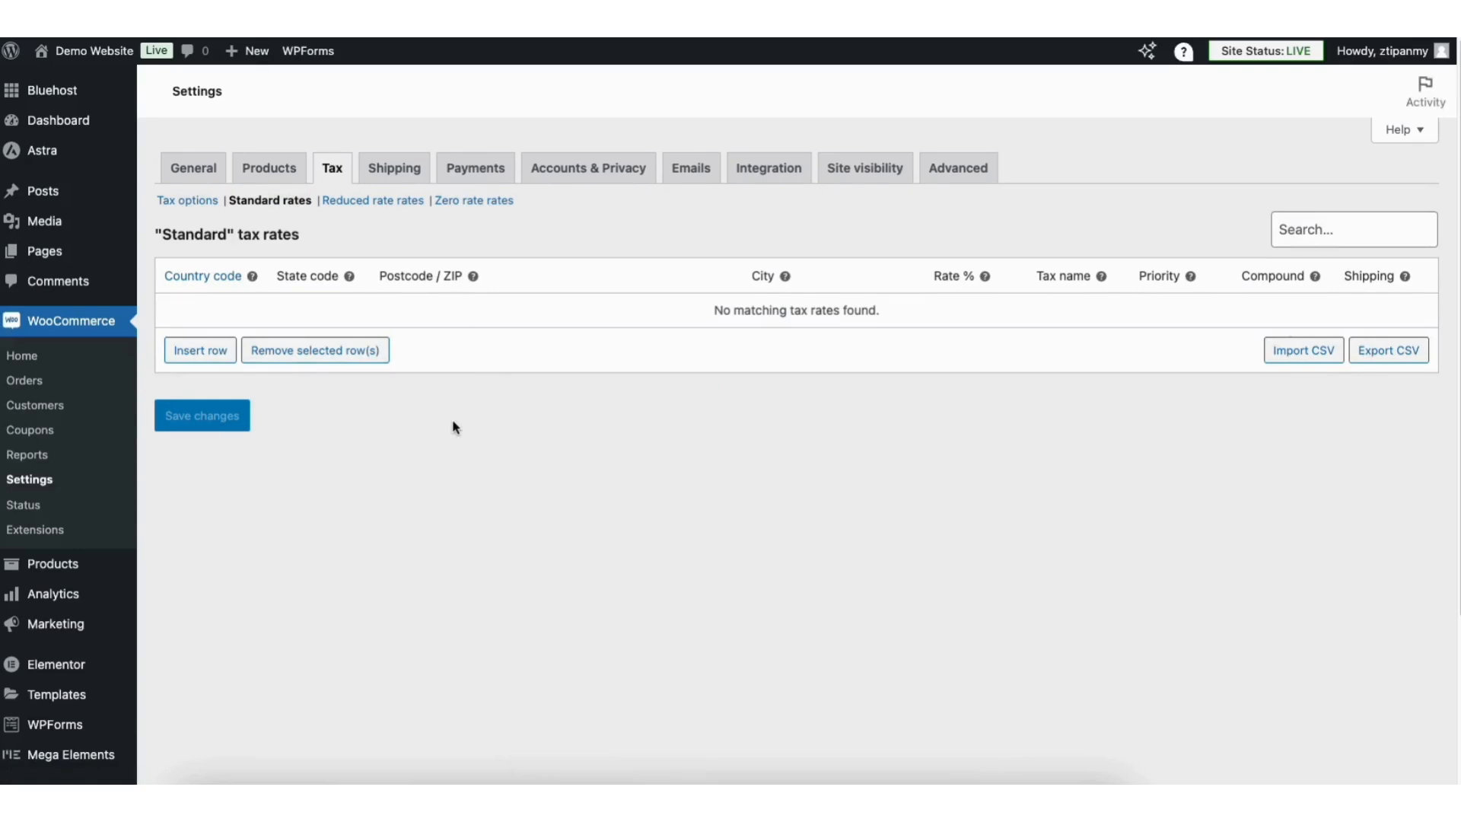
click(209, 353)
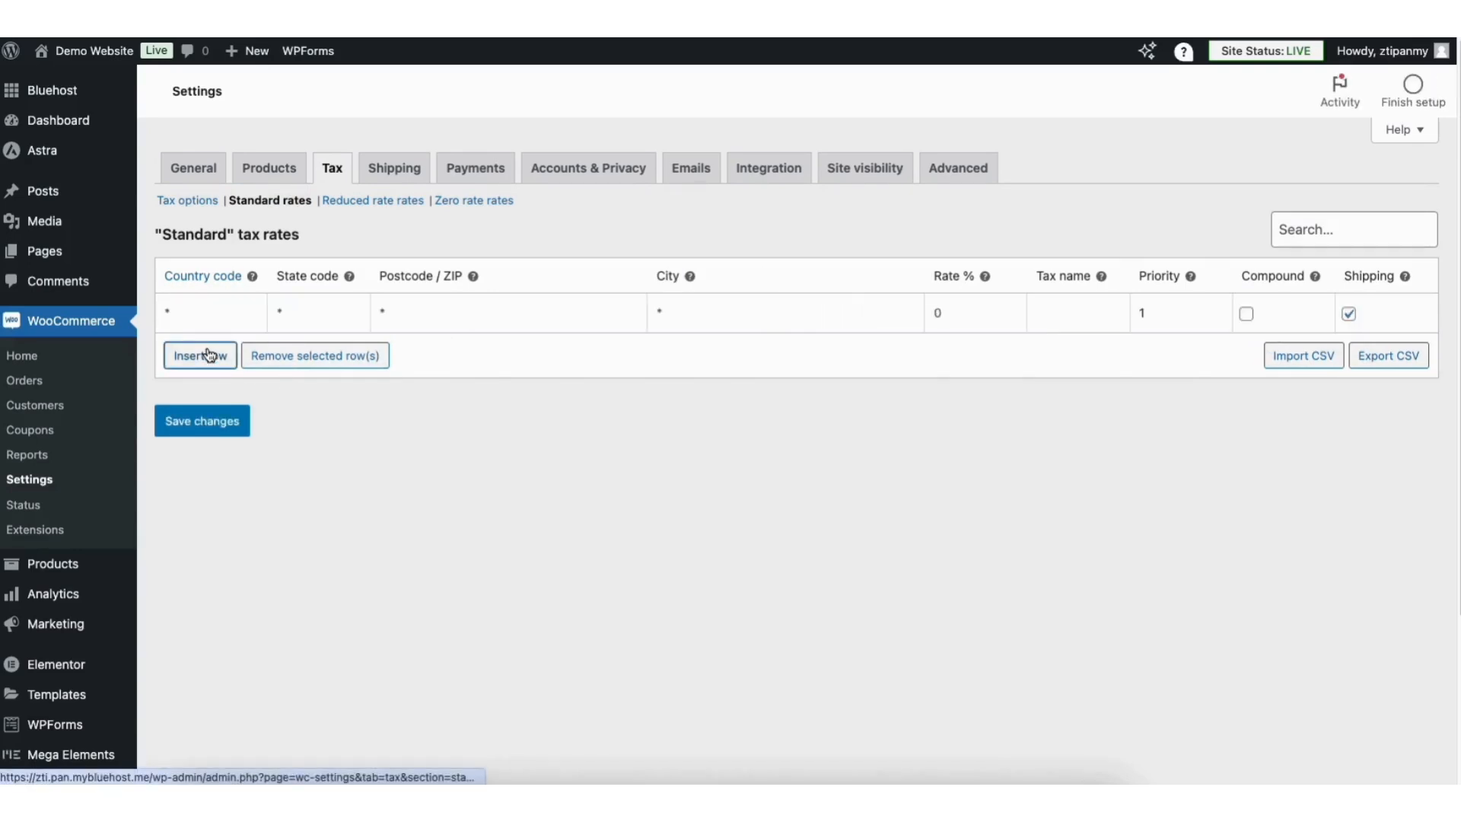
click(192, 308)
text(US)
click(229, 500)
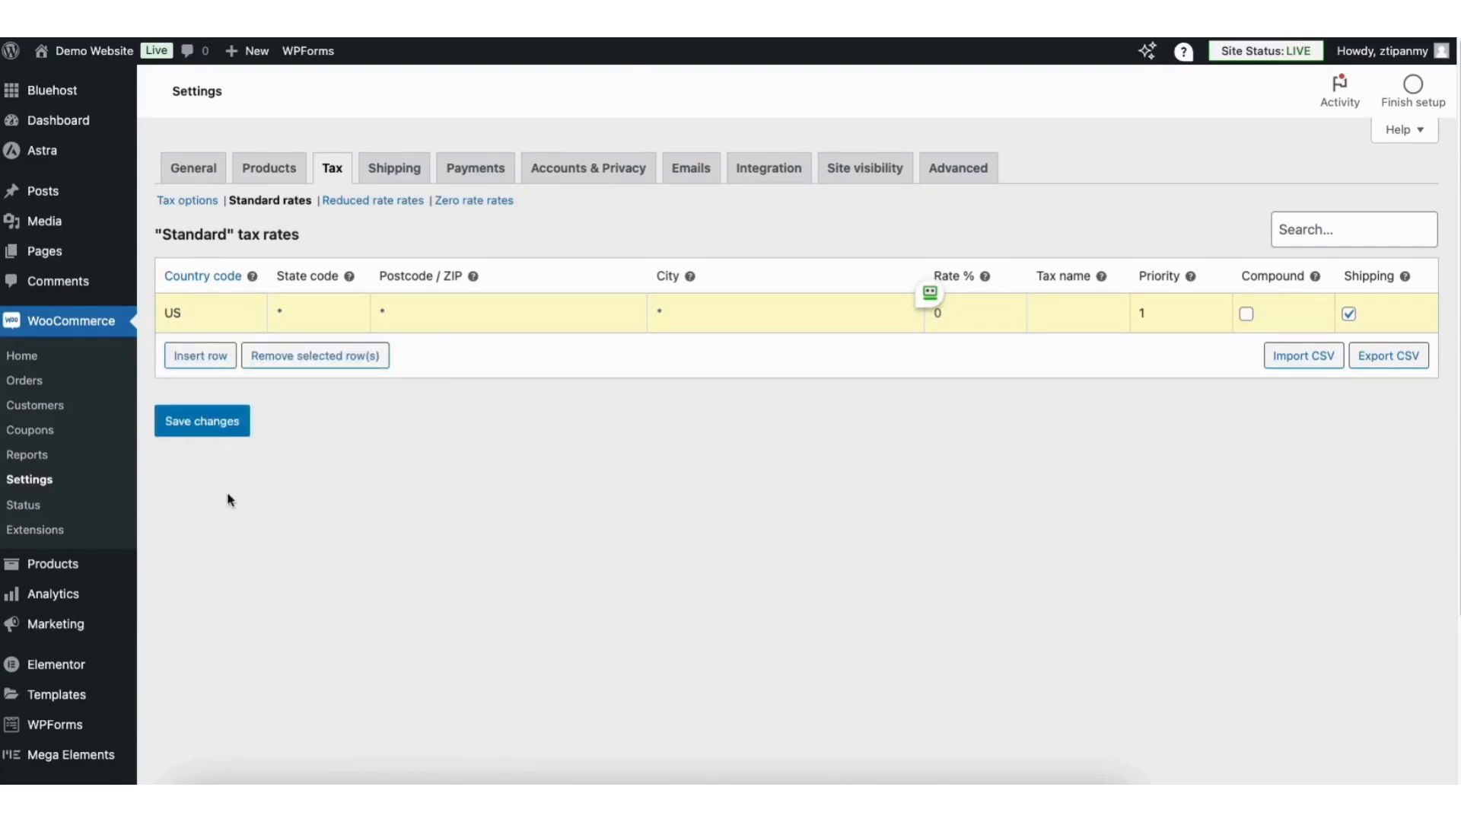
click(315, 307)
text(GA)
Fill in ZIP 30305, city Atlanta and rate 8.9 for the new row.
click(417, 310)
text(30305)
click(704, 310)
text(Atlanta)
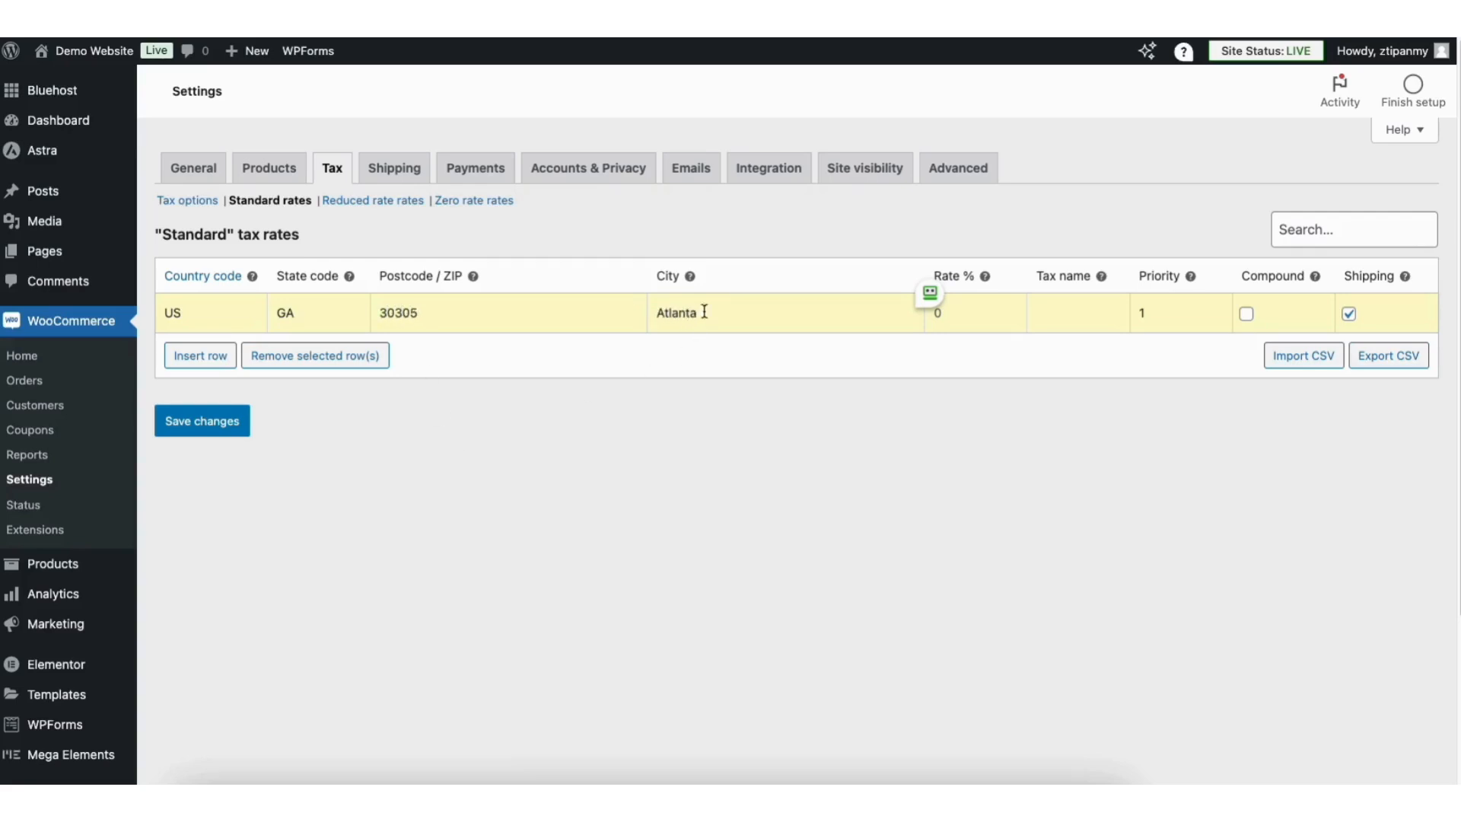
click(974, 314)
text(8.9)
Leave the rate non-compound and save the 8.9000 Atlanta tax rate.
double_click(1248, 316)
mouse_move(1405, 278)
click(205, 423)
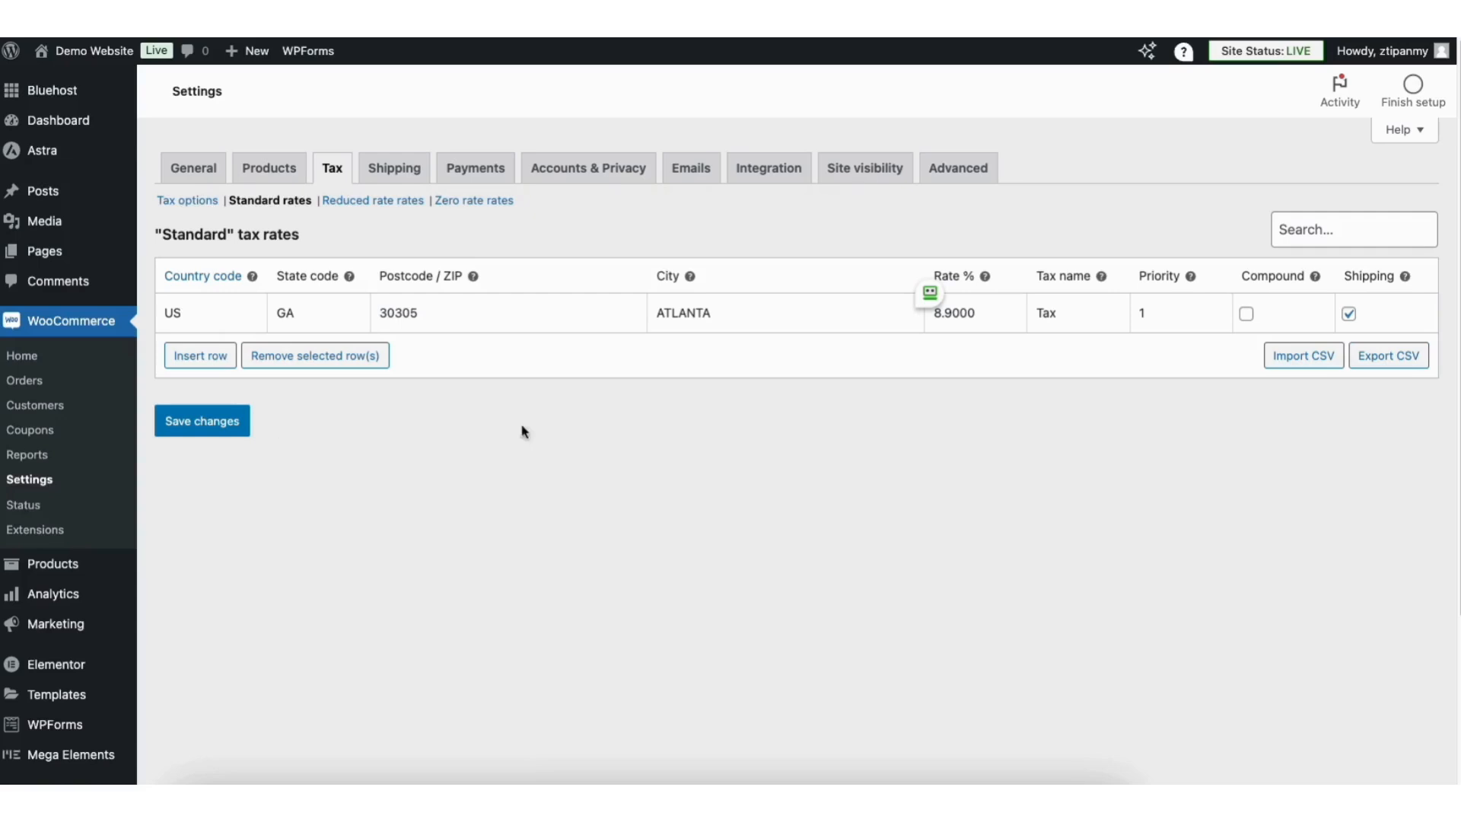
drag(1459, 205, 1459, 288)
scroll(484, 668, down, 1)
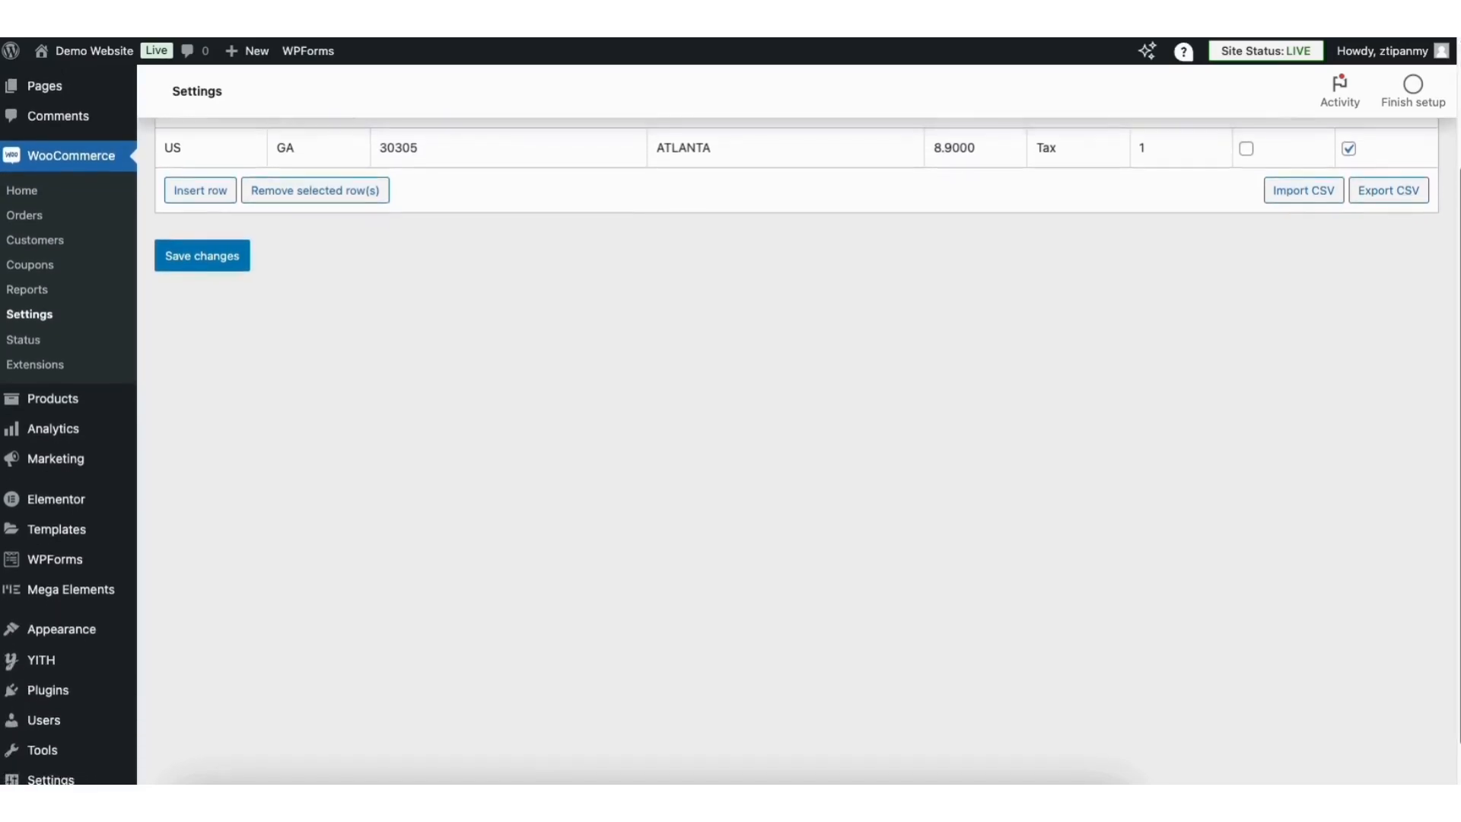
Search plugins for 'woocommerce tax' and install WooCommerce Shipping & Tax.
mouse_move(64, 679)
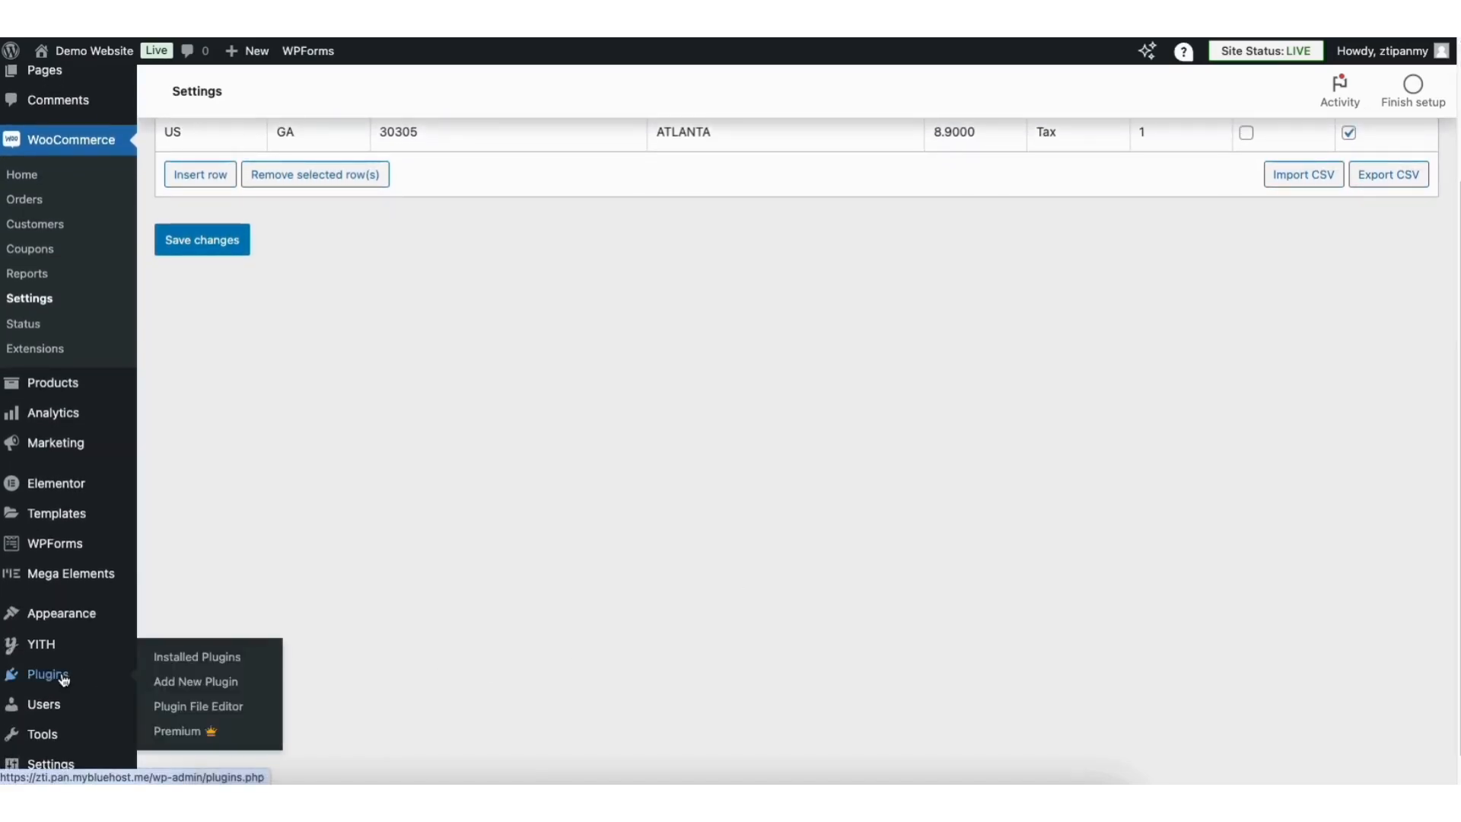
click(209, 681)
click(1134, 146)
text(woocommerce tax)
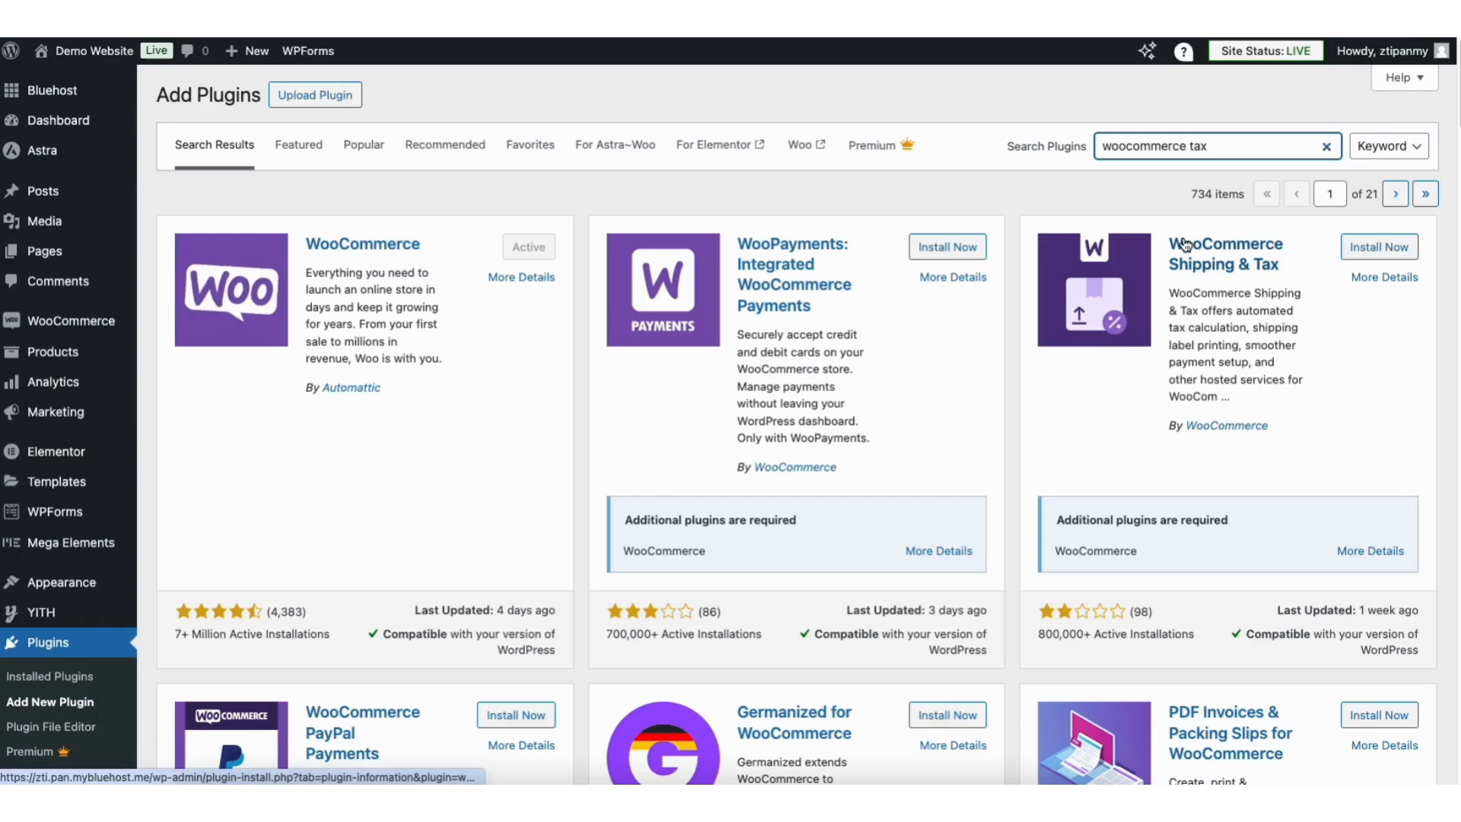
click(1358, 251)
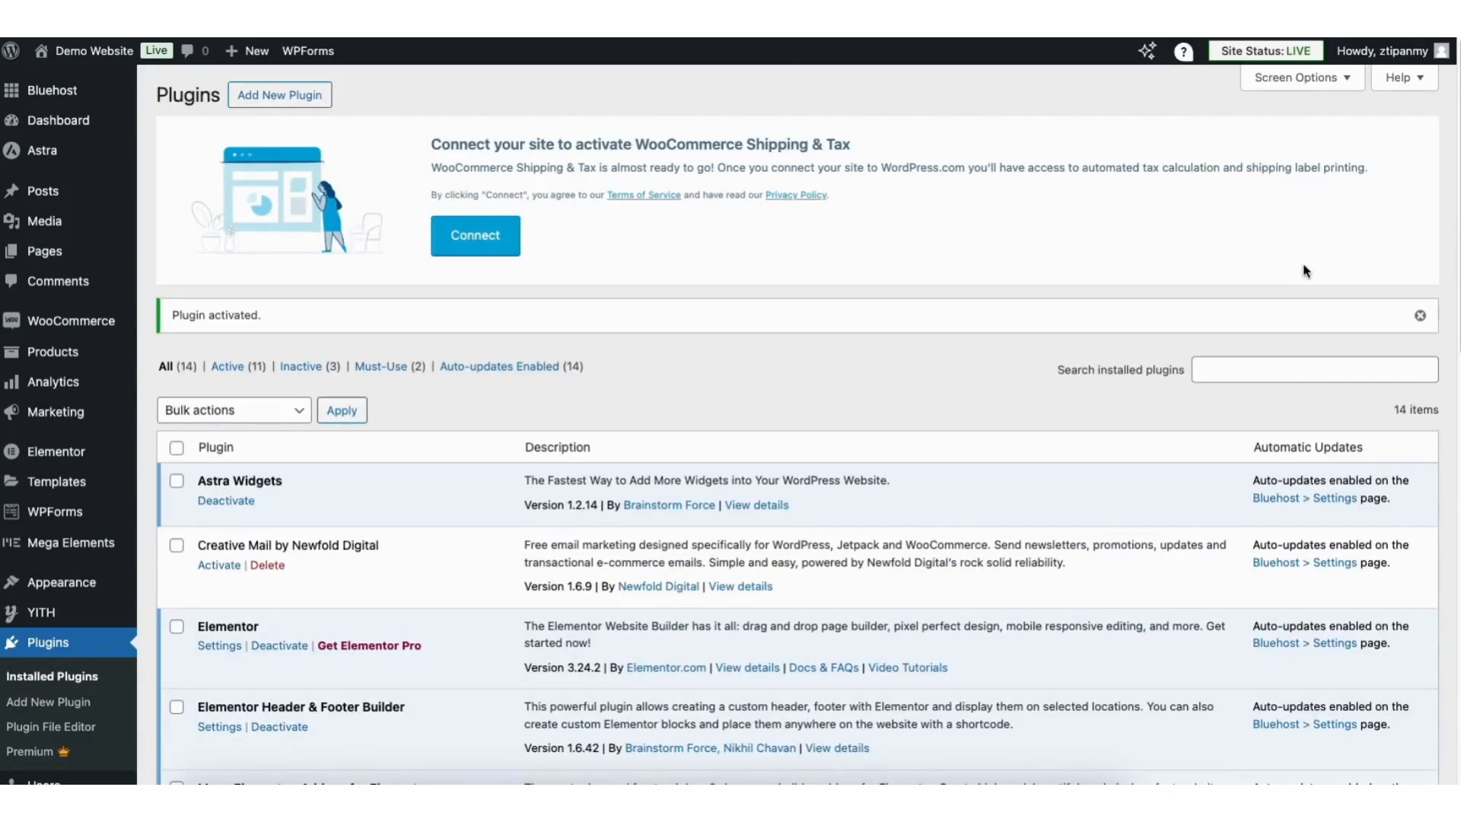
Connect the site to WooCommerce Shipping & Tax using the account e-mail.
click(445, 240)
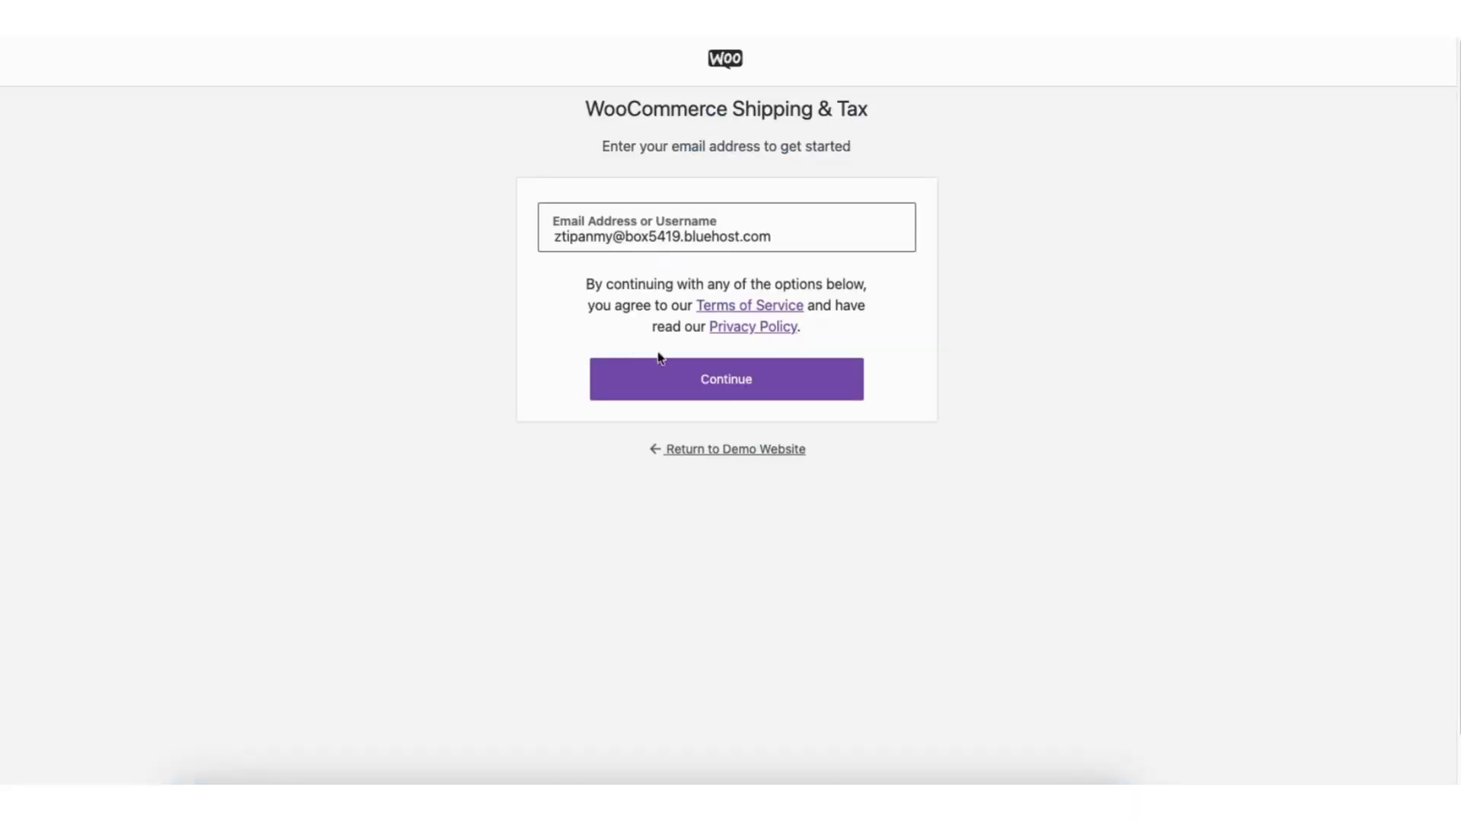
click(706, 383)
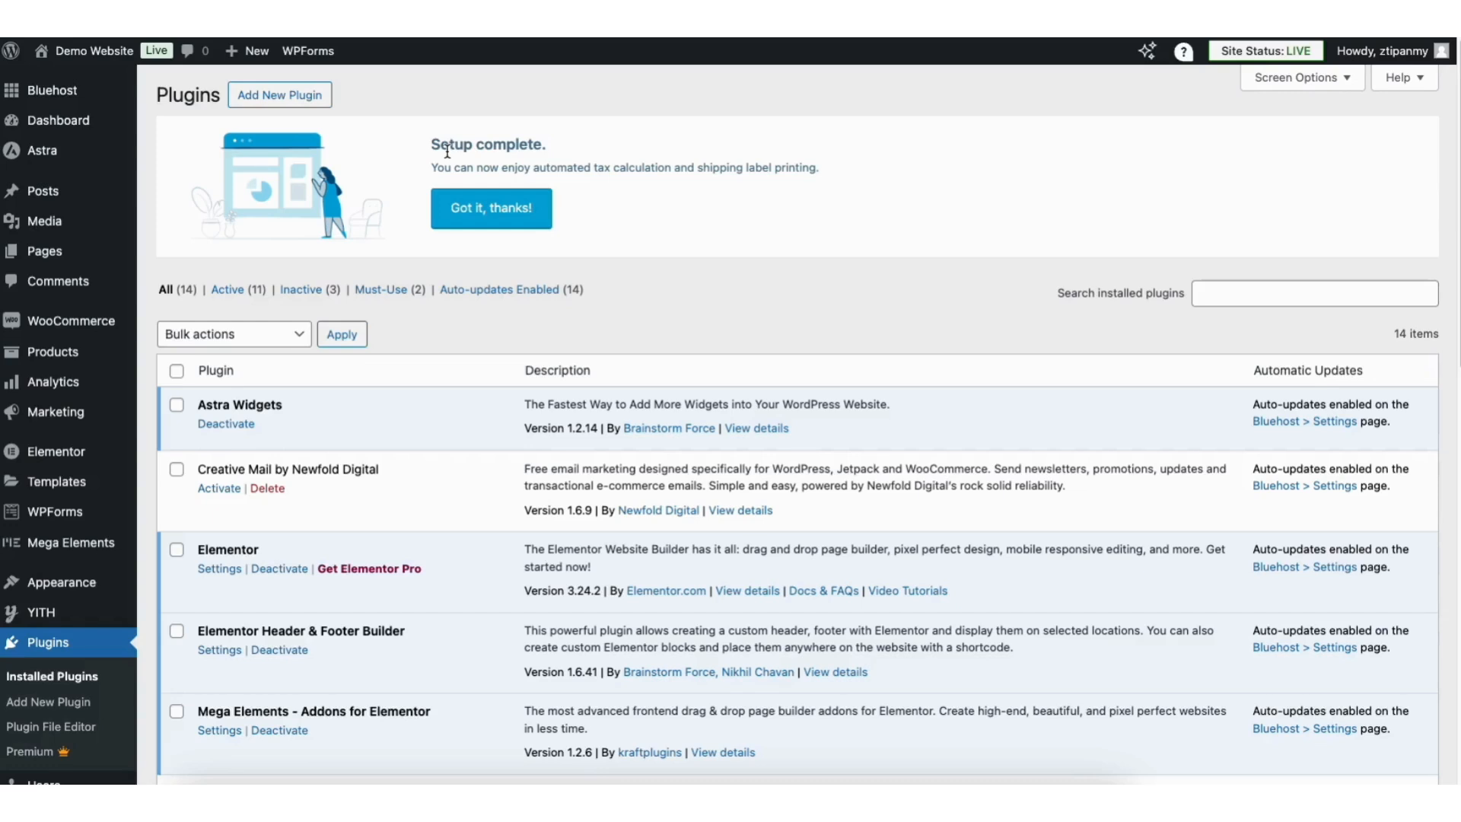
mouse_move(73, 322)
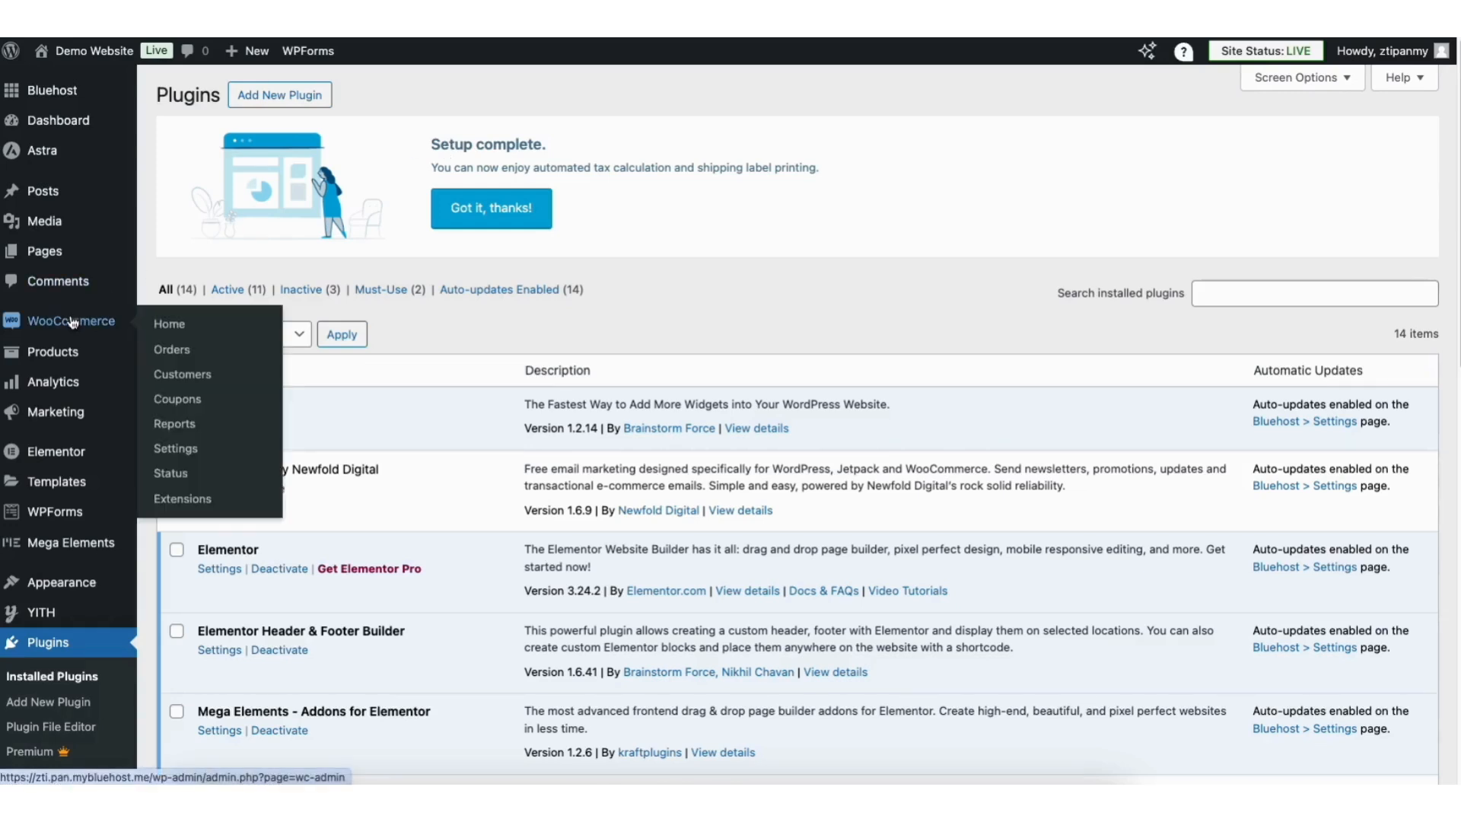
Keep Enable automated taxes selected in the Tax settings and save changes.
click(176, 452)
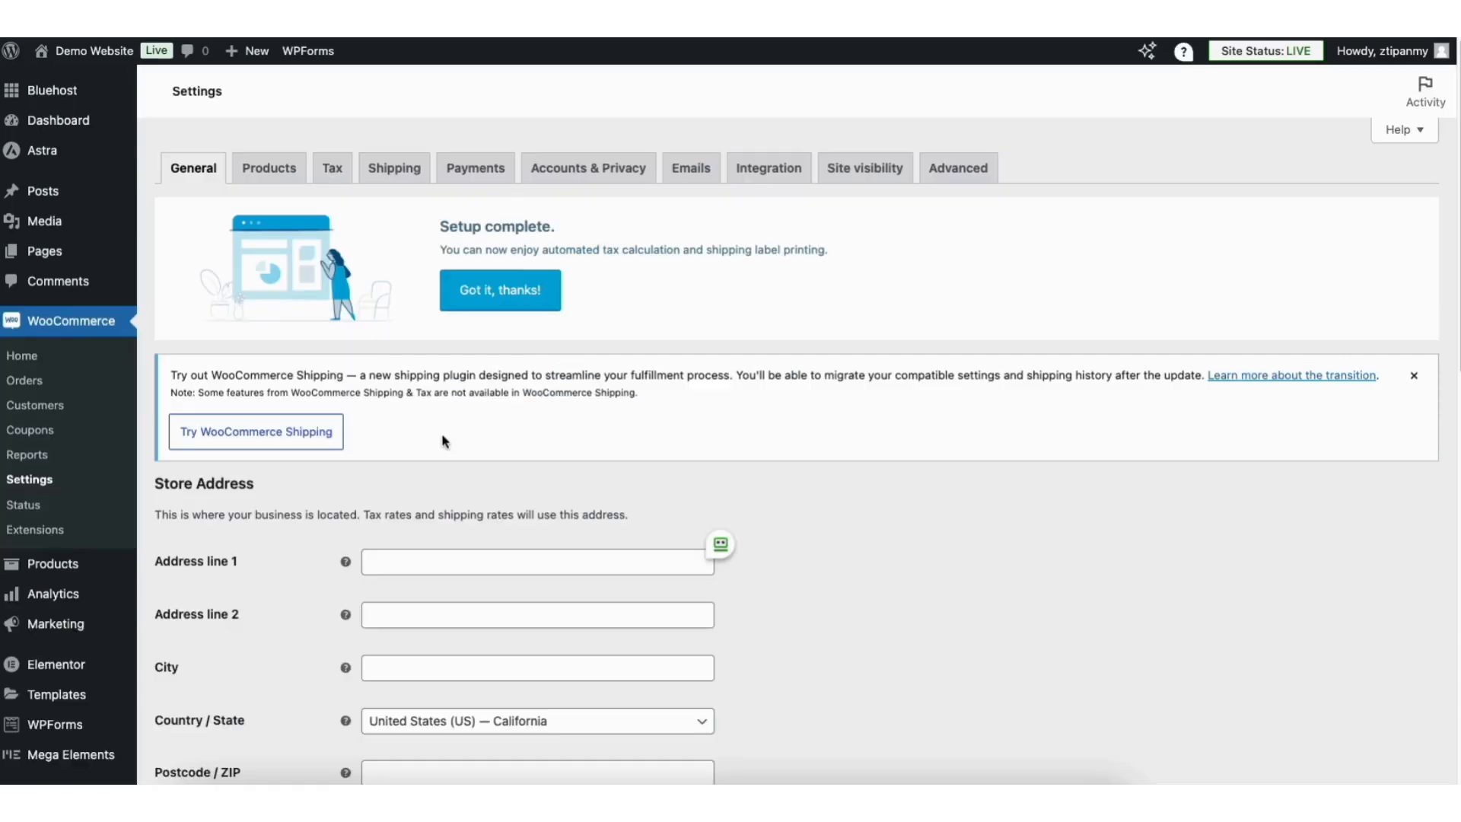
click(340, 177)
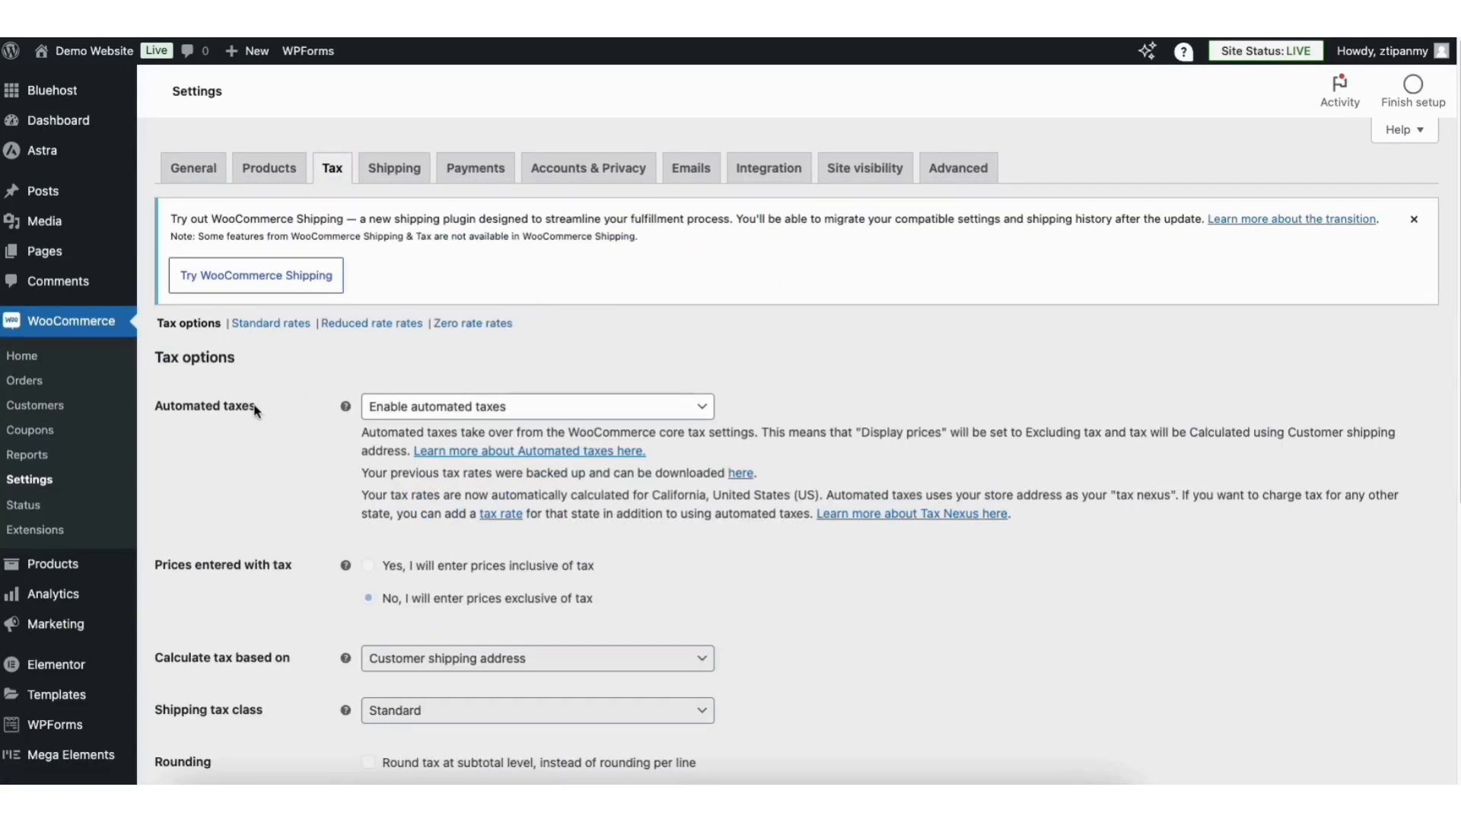
click(444, 407)
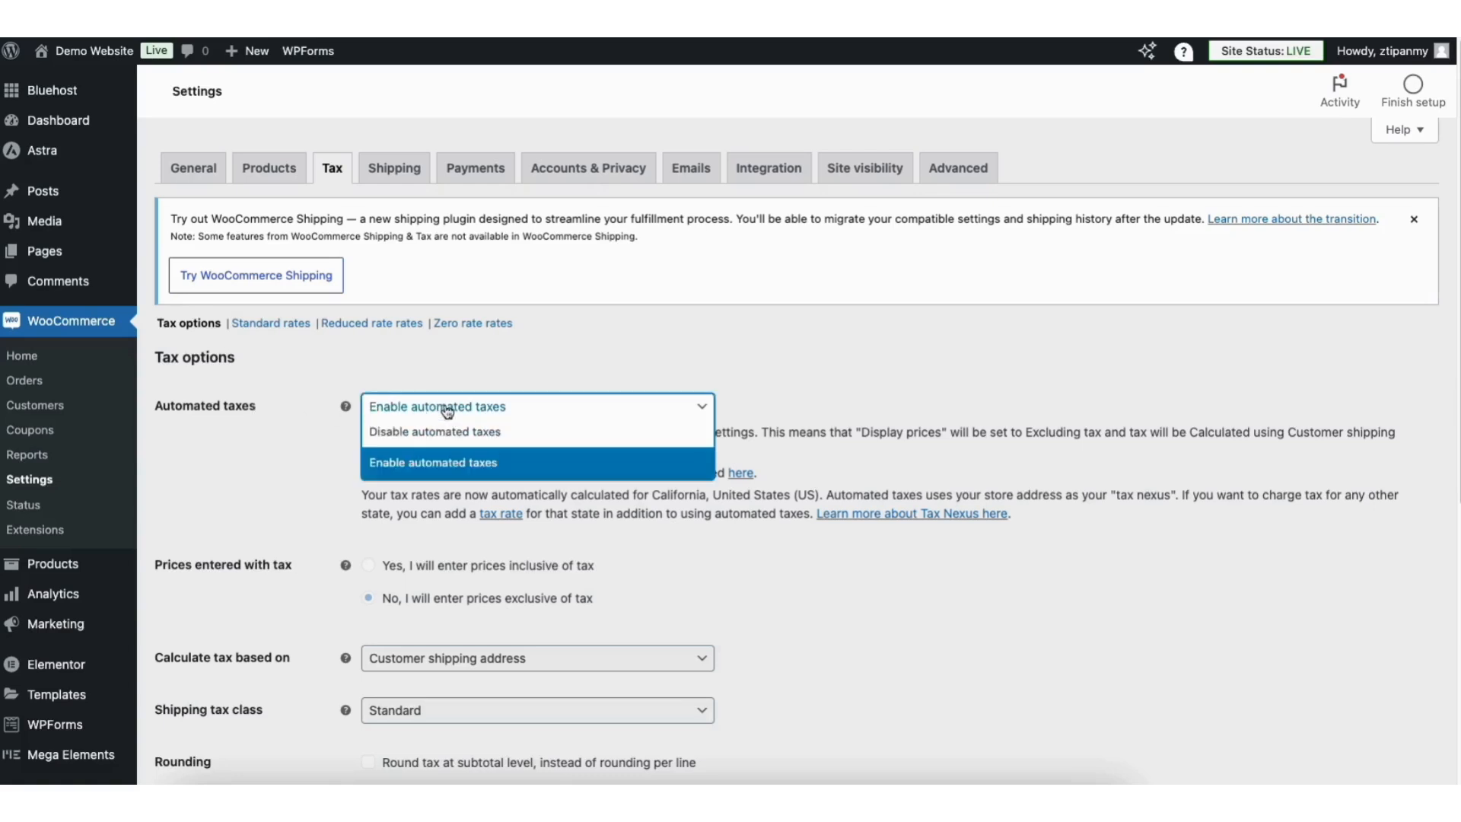
click(453, 462)
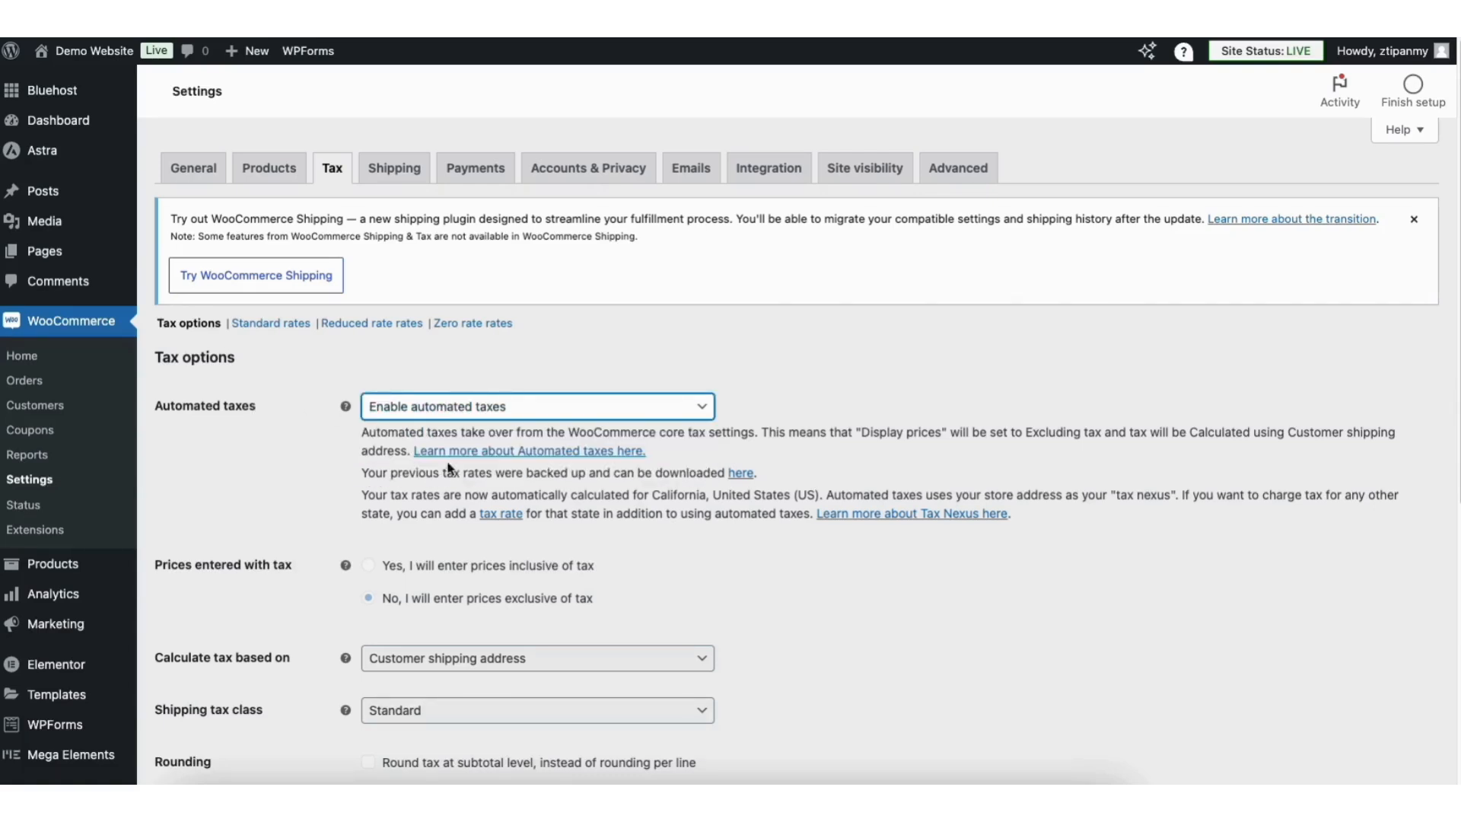
click(589, 360)
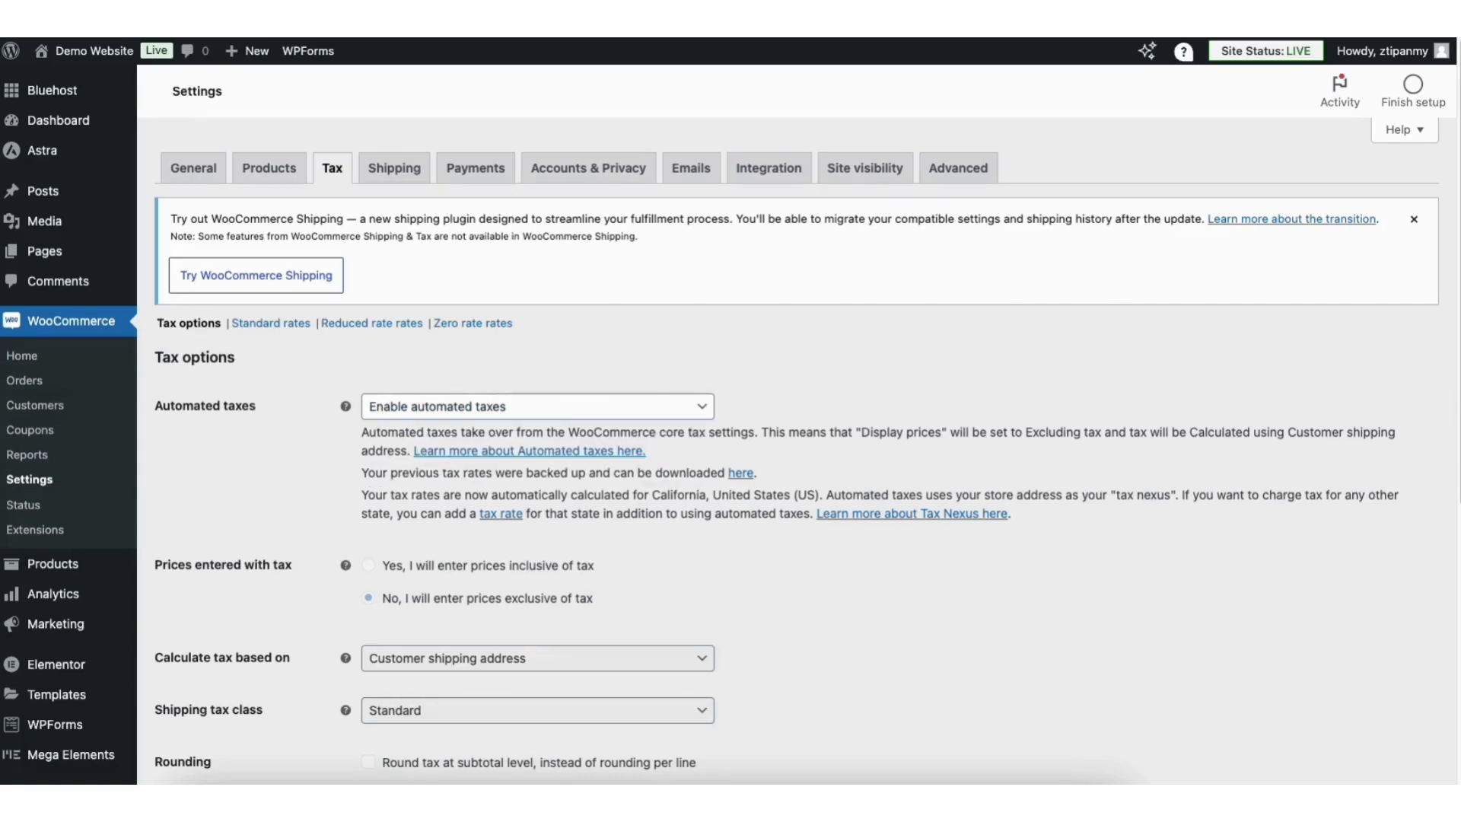
scroll(1451, 294, down, 6)
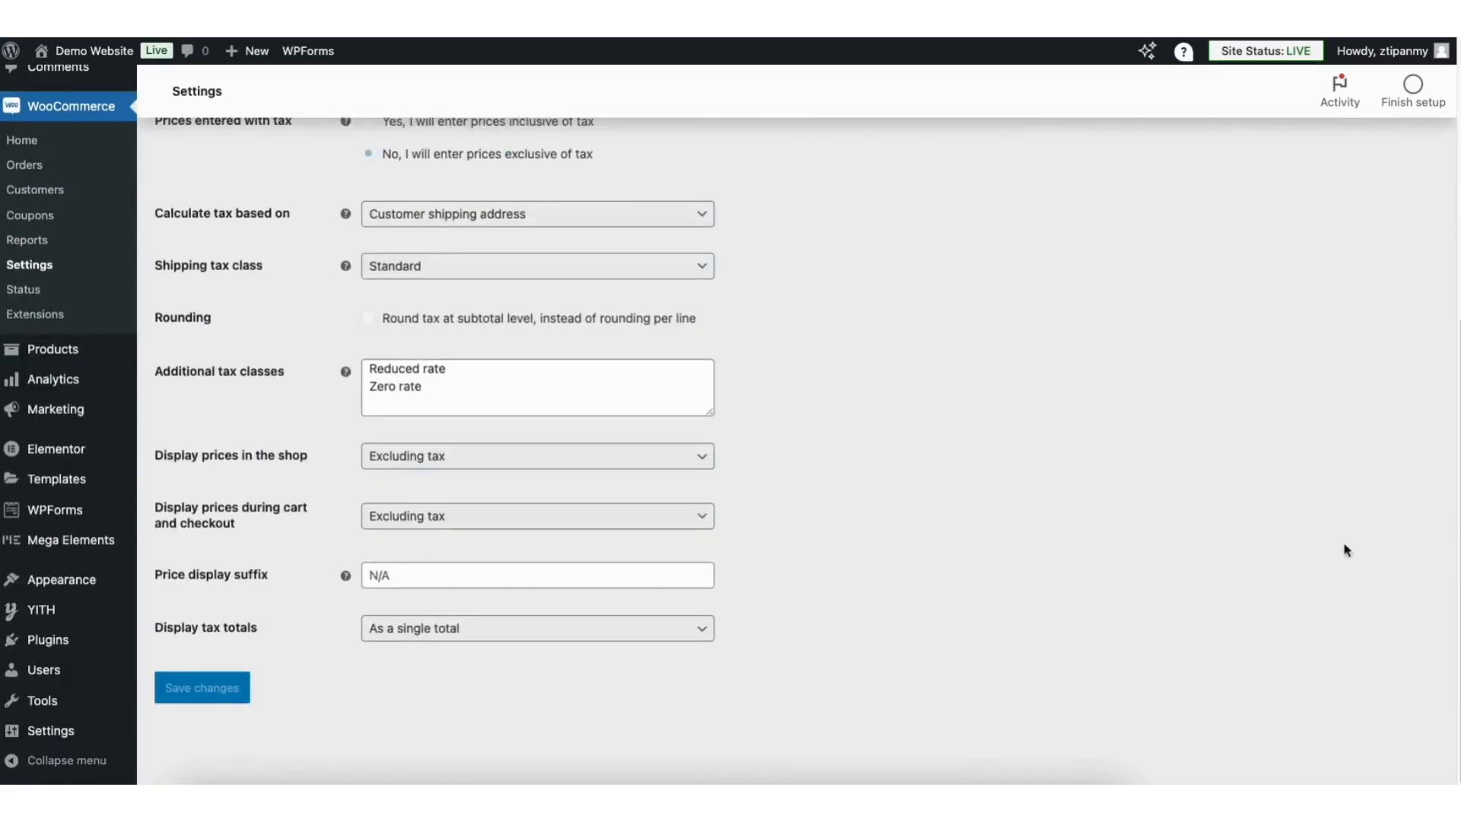
click(224, 690)
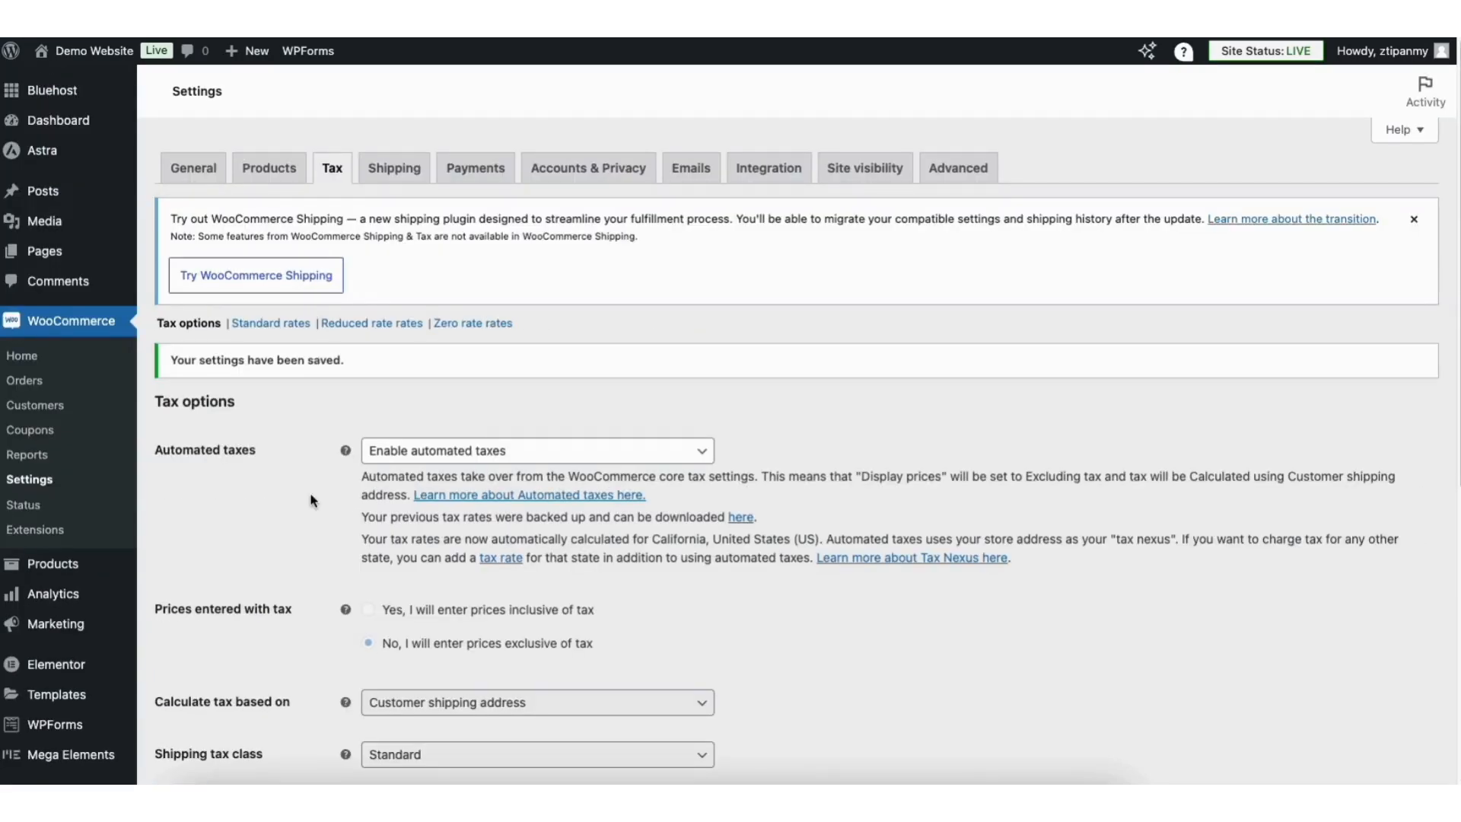
Start a new shipping zone named United States.
click(394, 169)
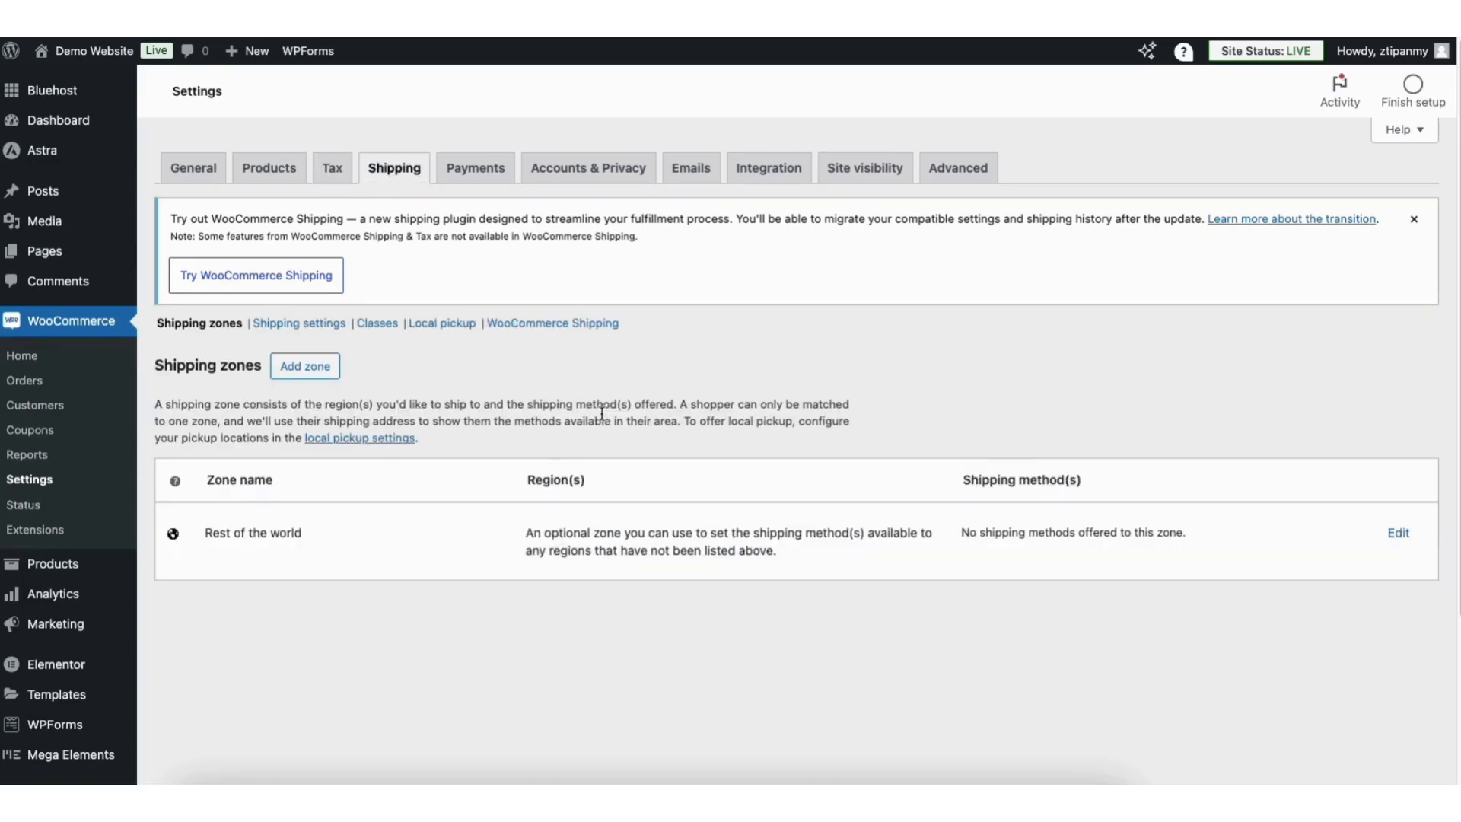
click(318, 374)
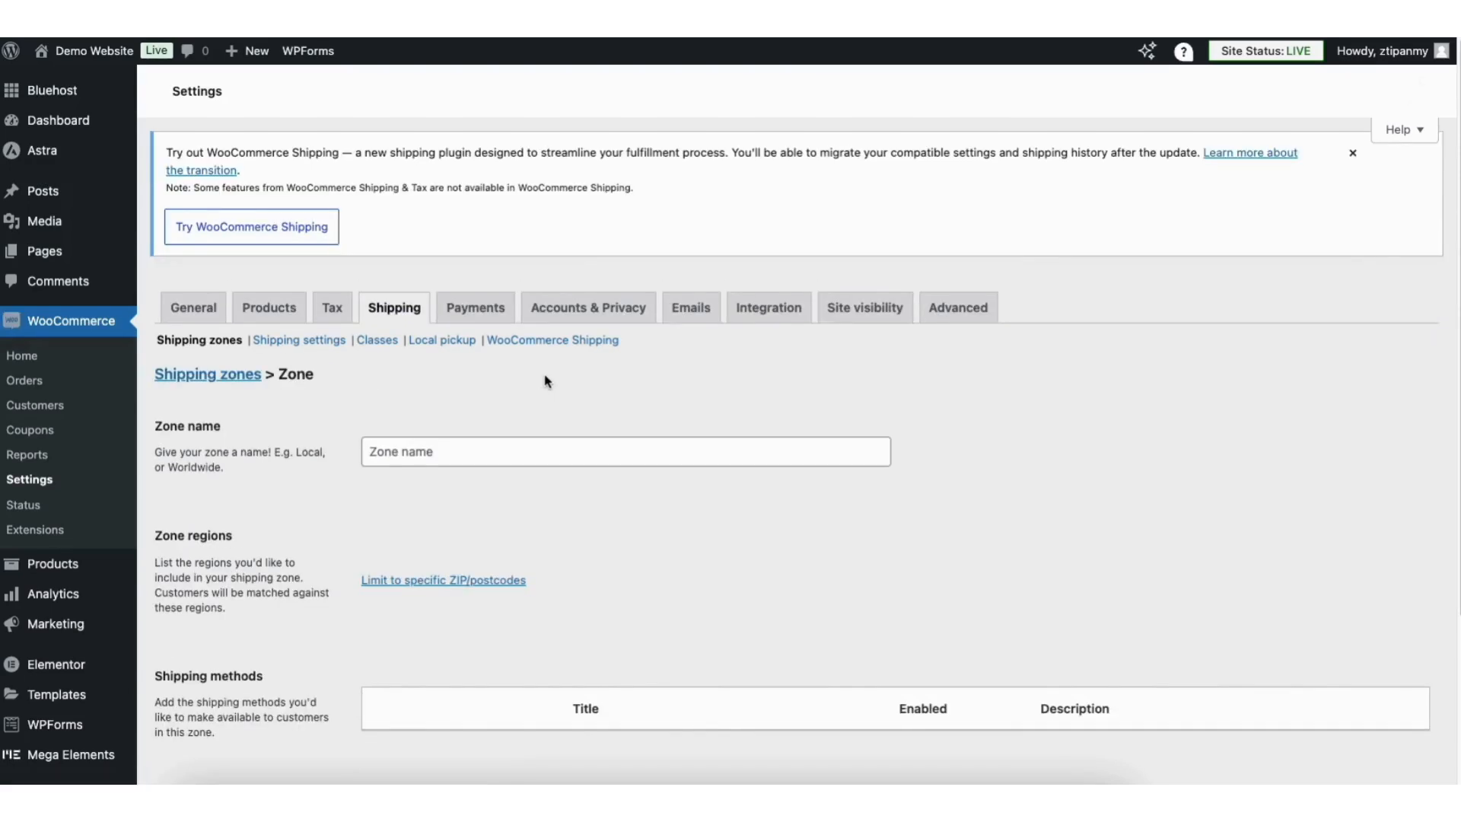
click(402, 435)
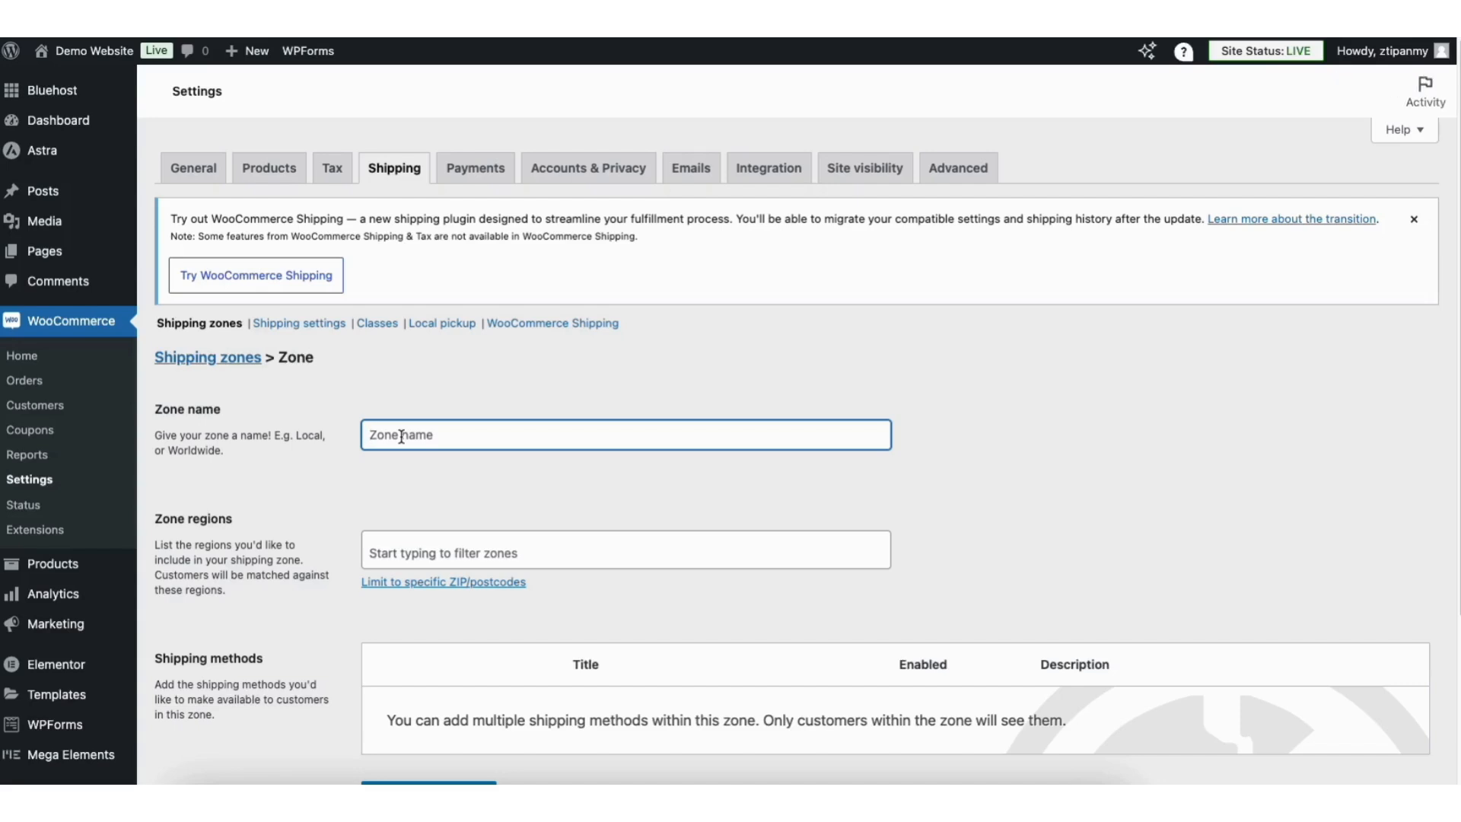
text(United States)
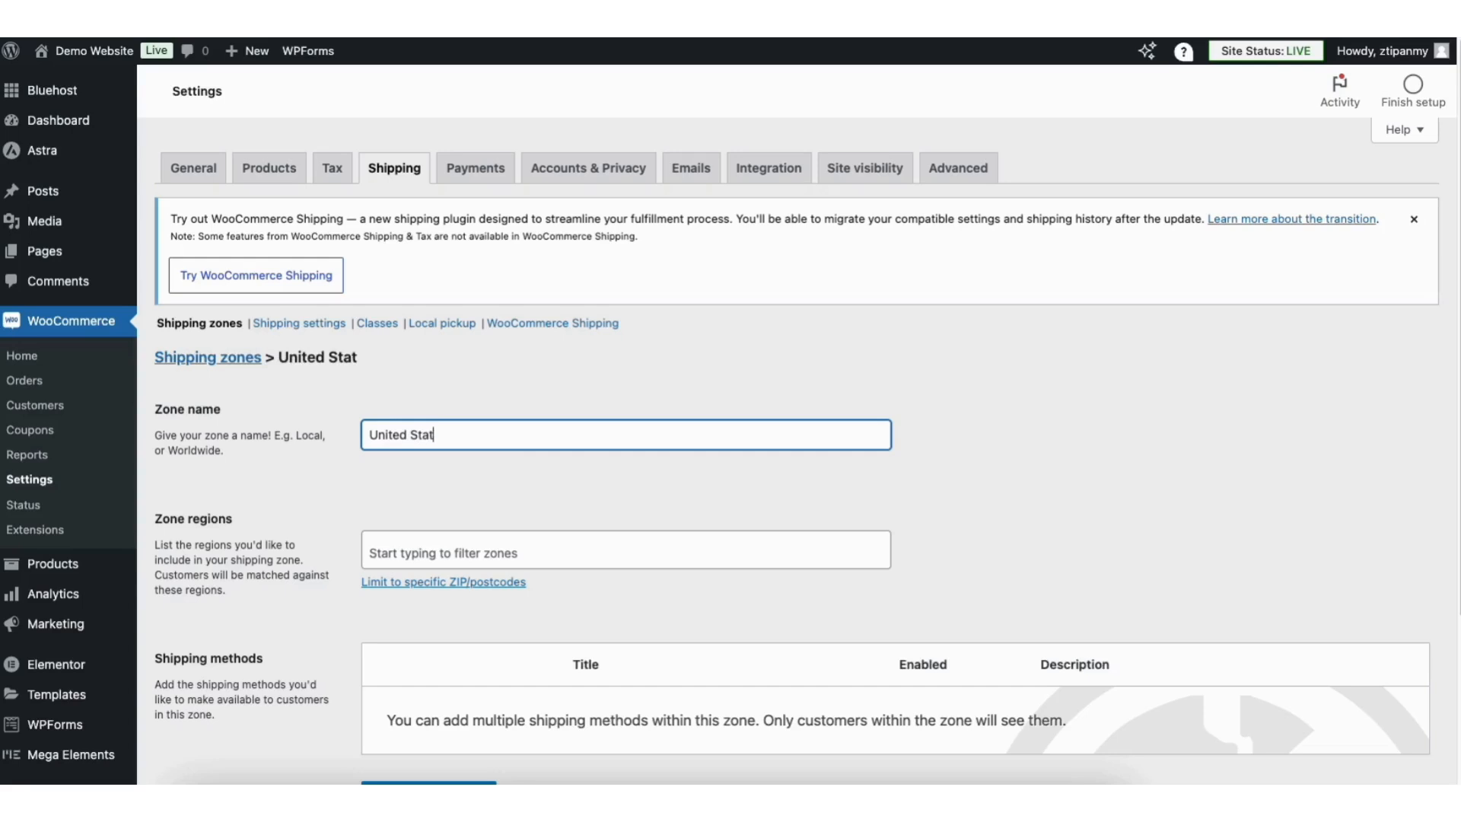
Set the zone region to United States (US) and bring up the shipping method choices.
click(416, 553)
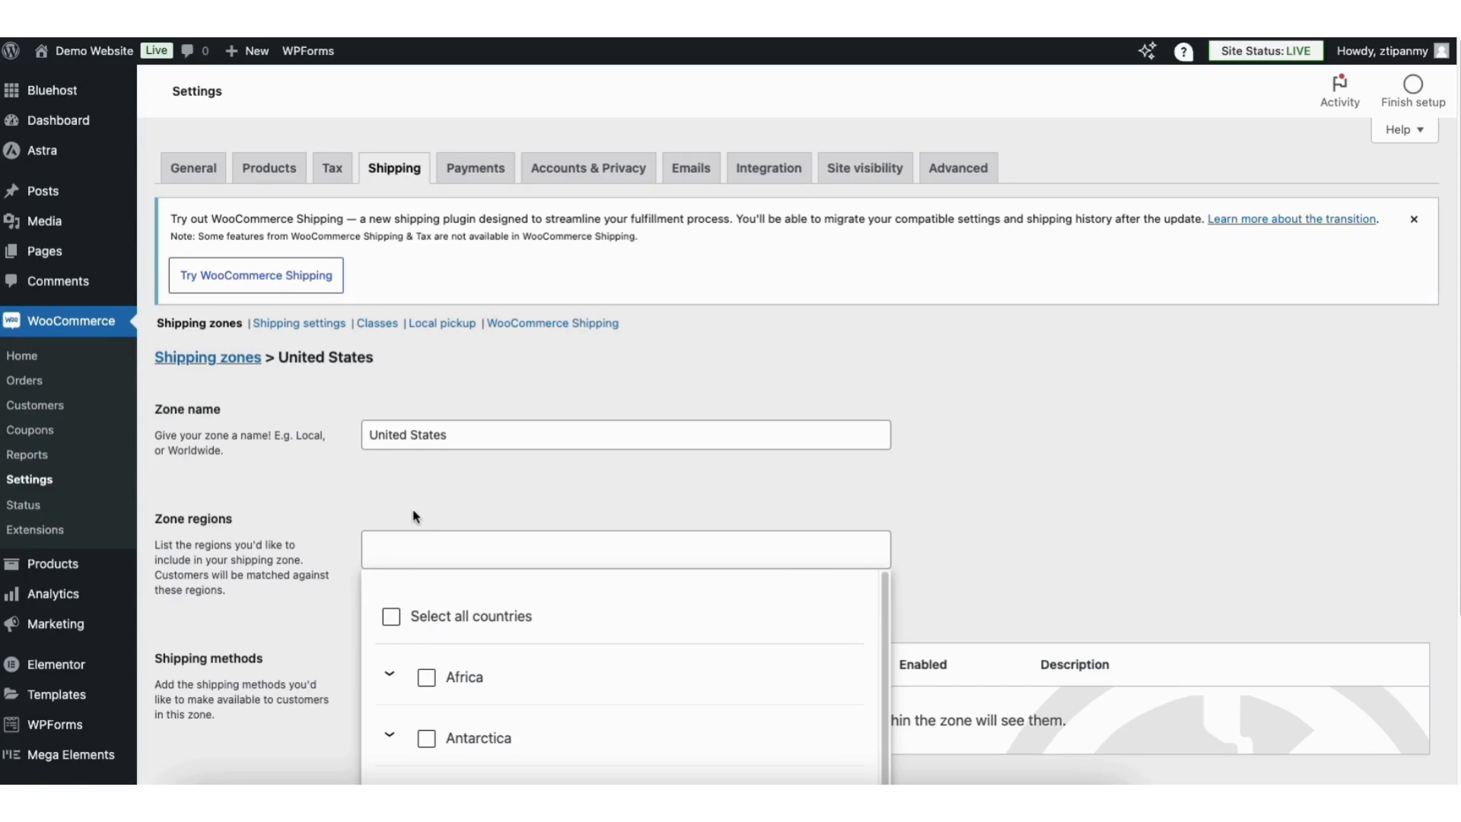
click(416, 517)
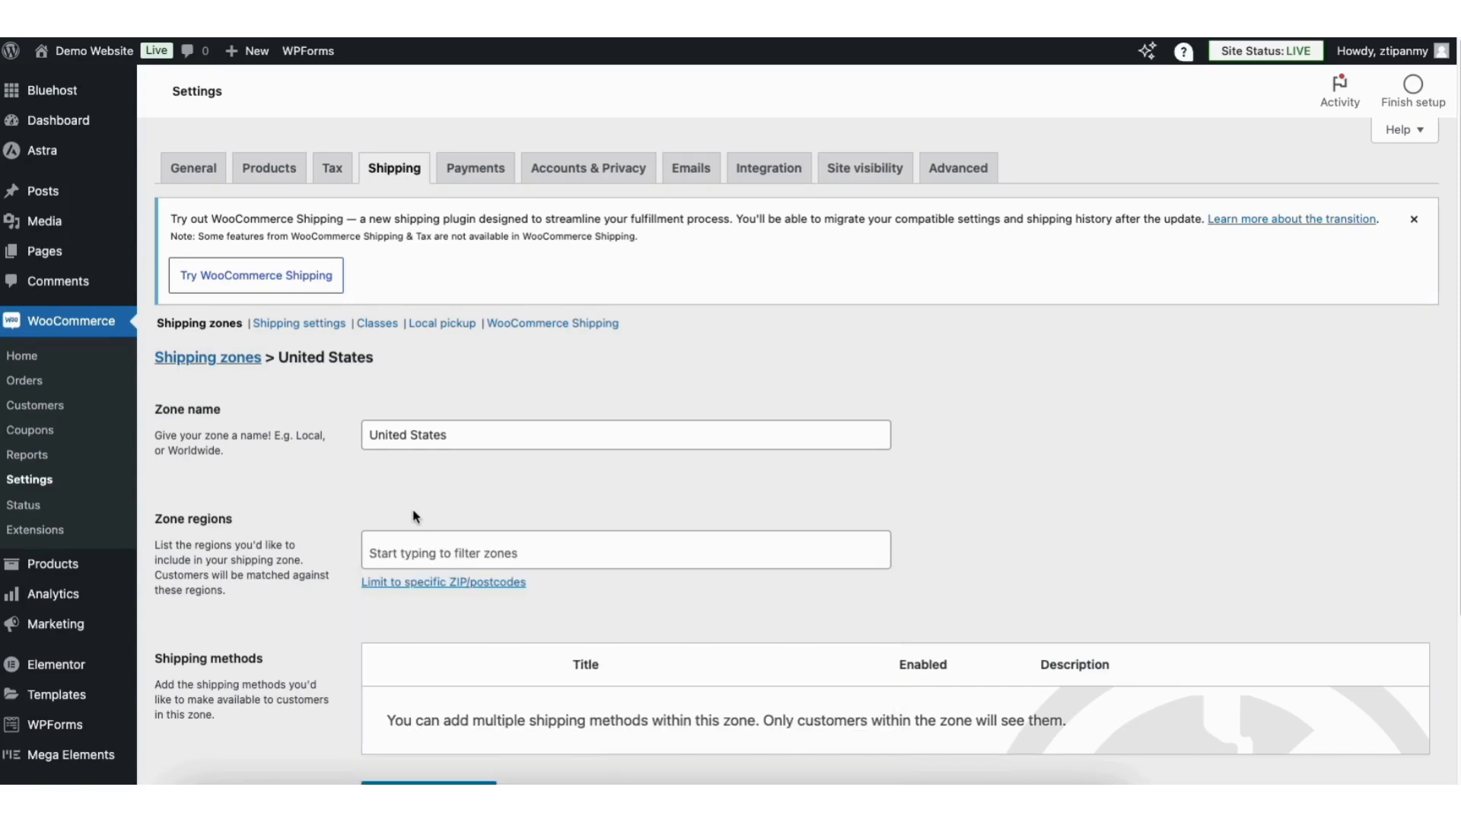
click(415, 550)
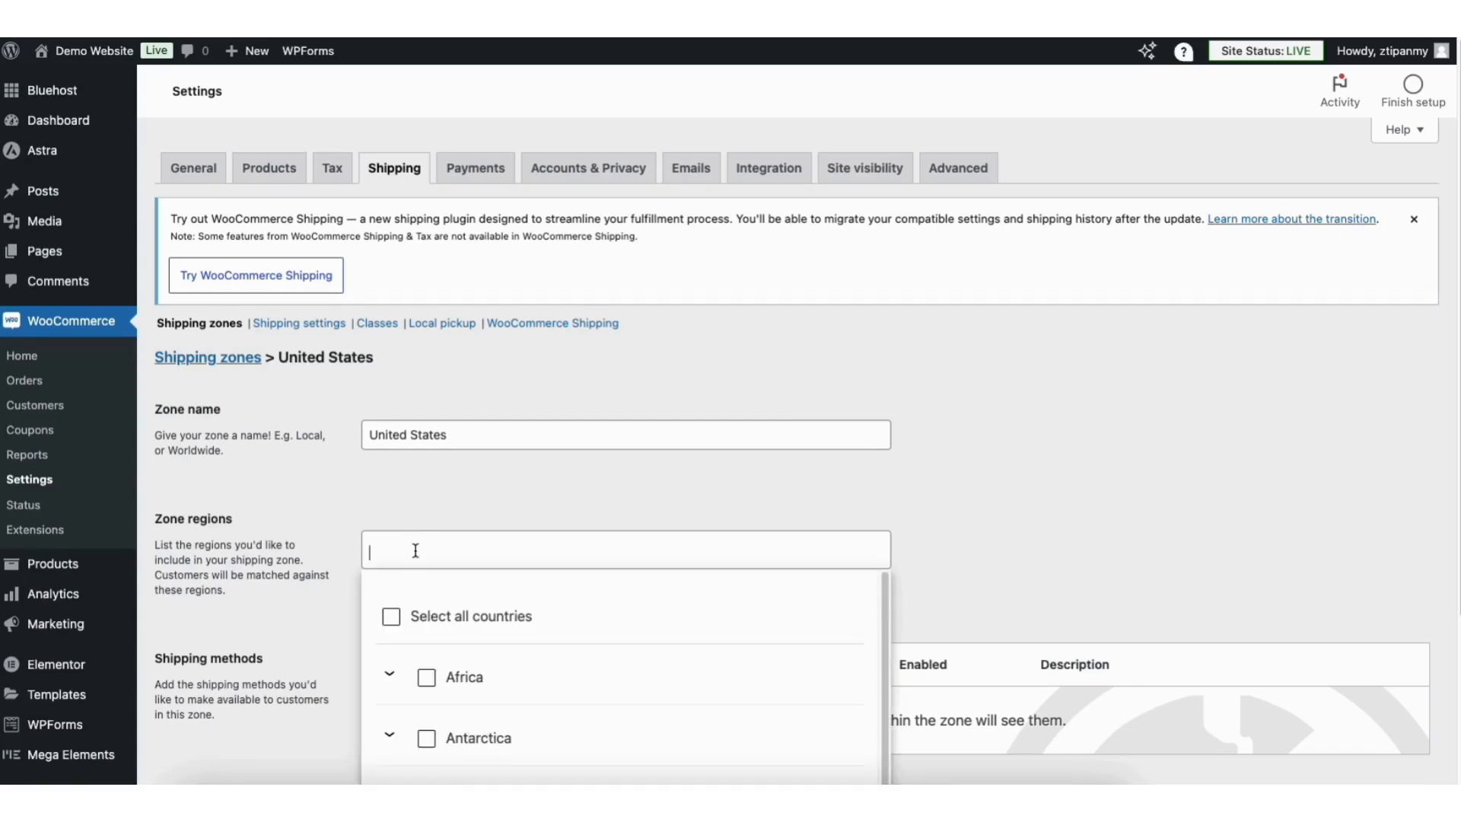
text(United S)
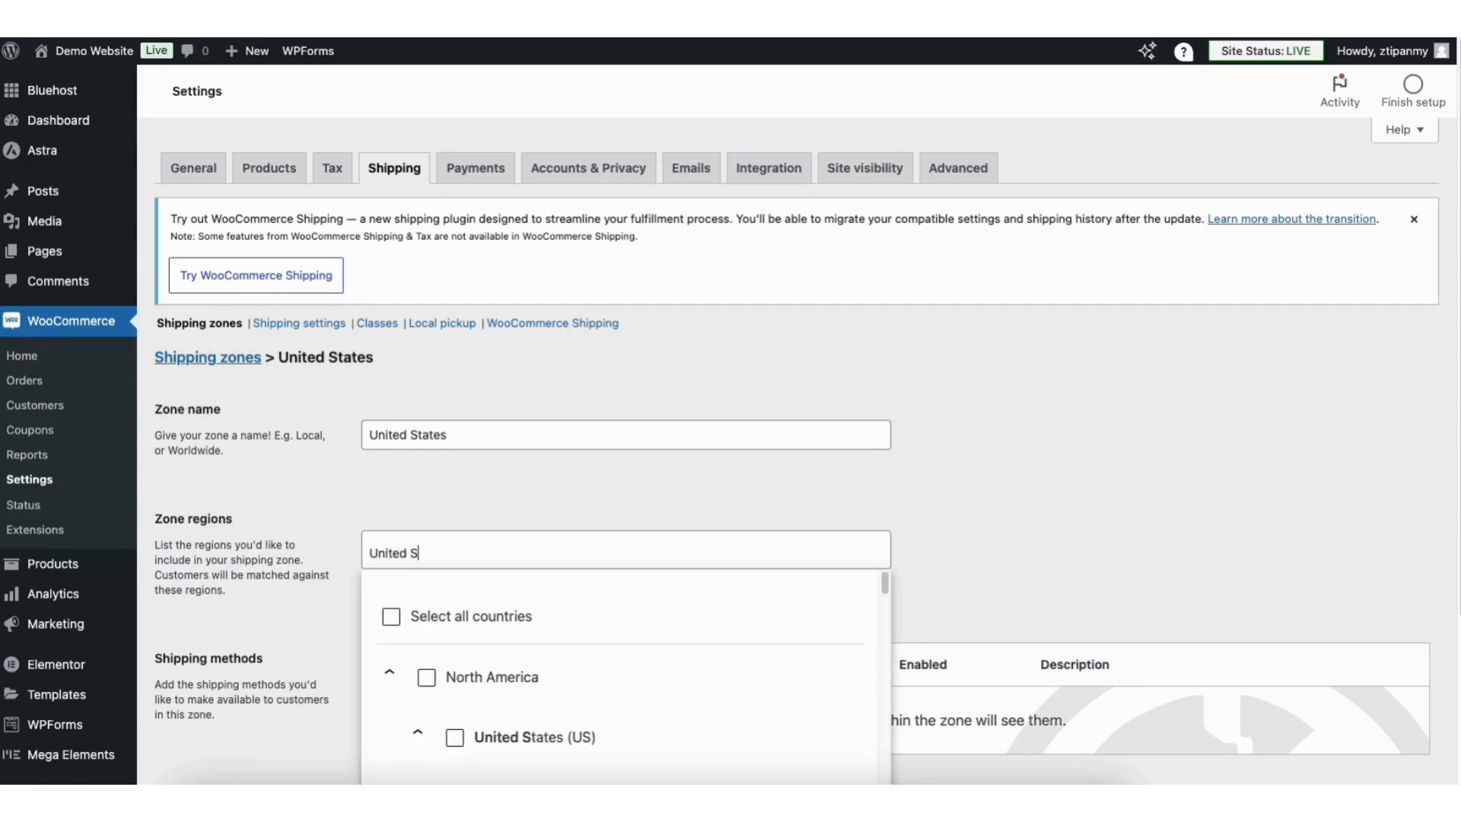
text(tates)
scroll(884, 586, down, 2)
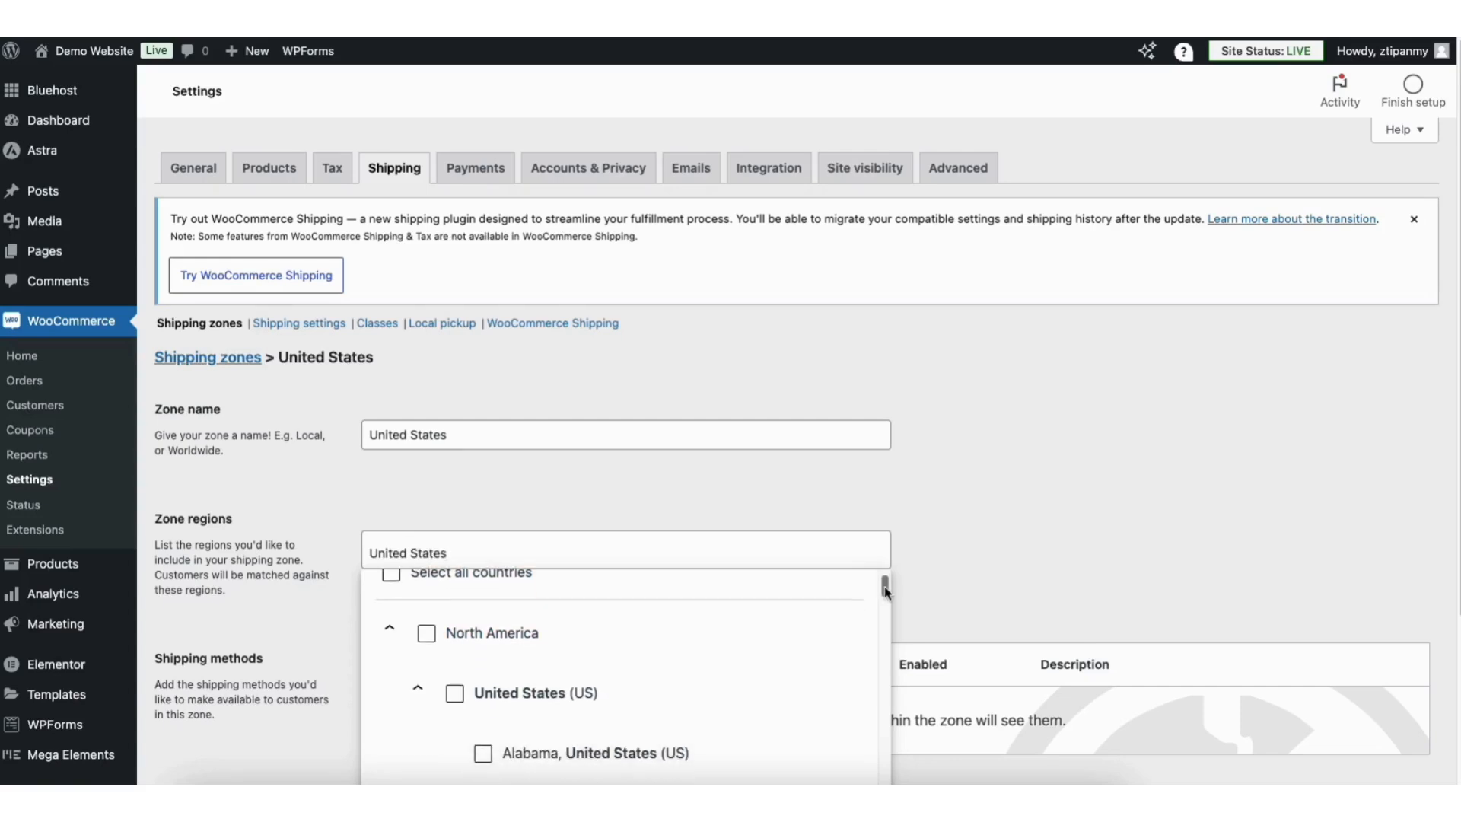
click(454, 671)
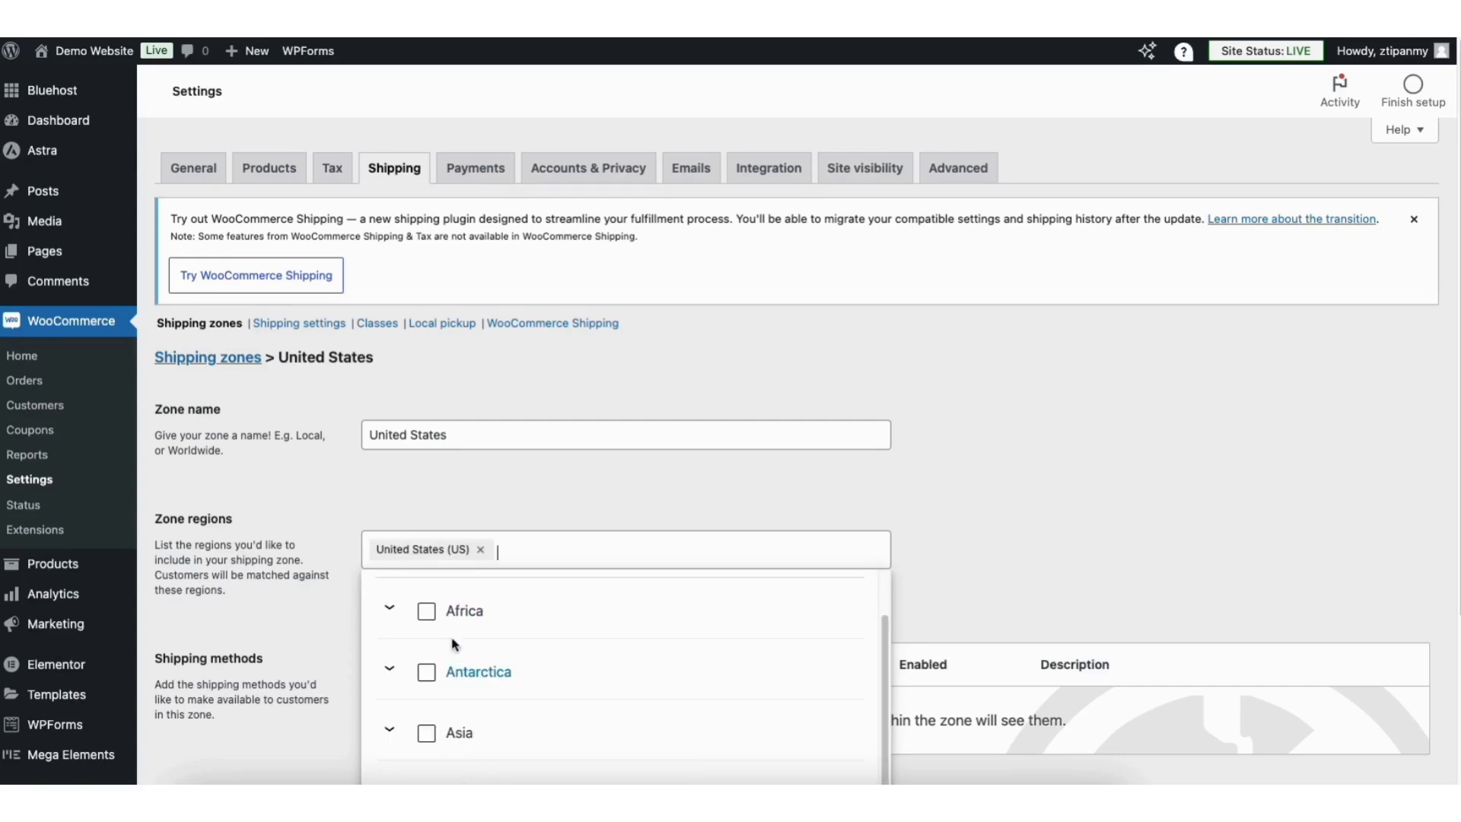
click(454, 509)
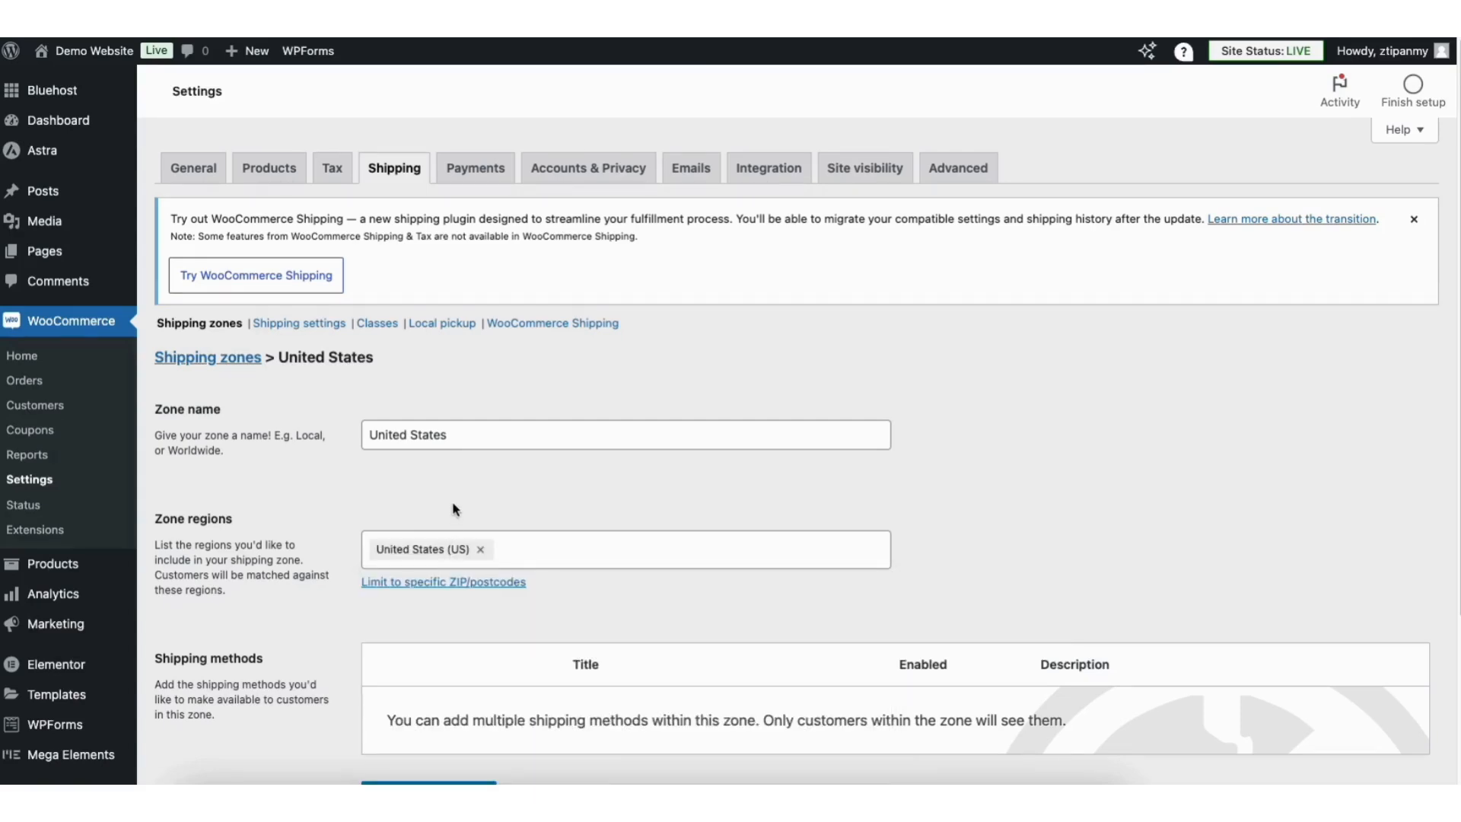
scroll(1402, 319, down, 2)
click(451, 656)
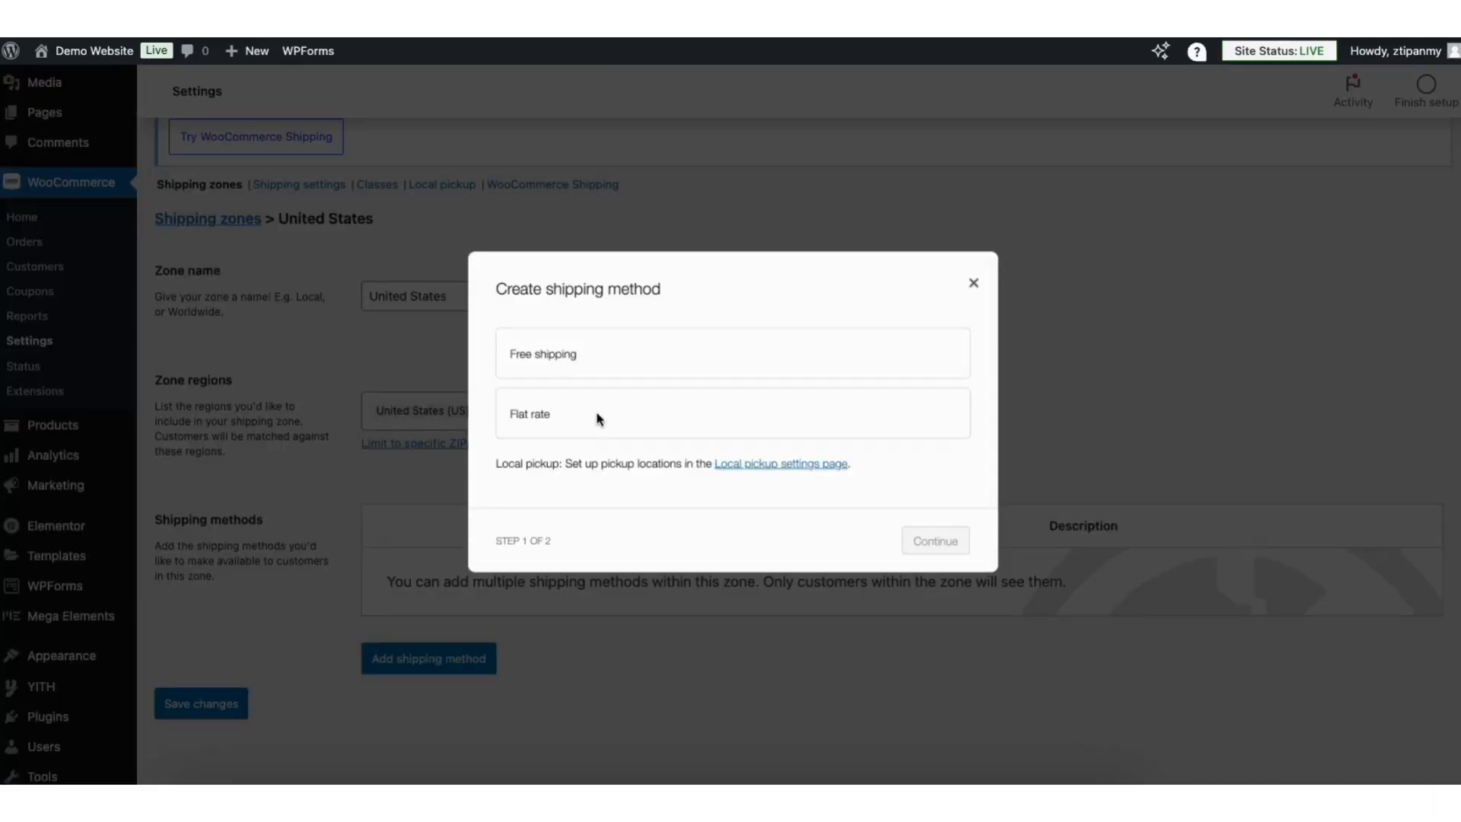
Add a Flat rate method costing 5.00 to the United States zone and return to the zones list.
click(557, 416)
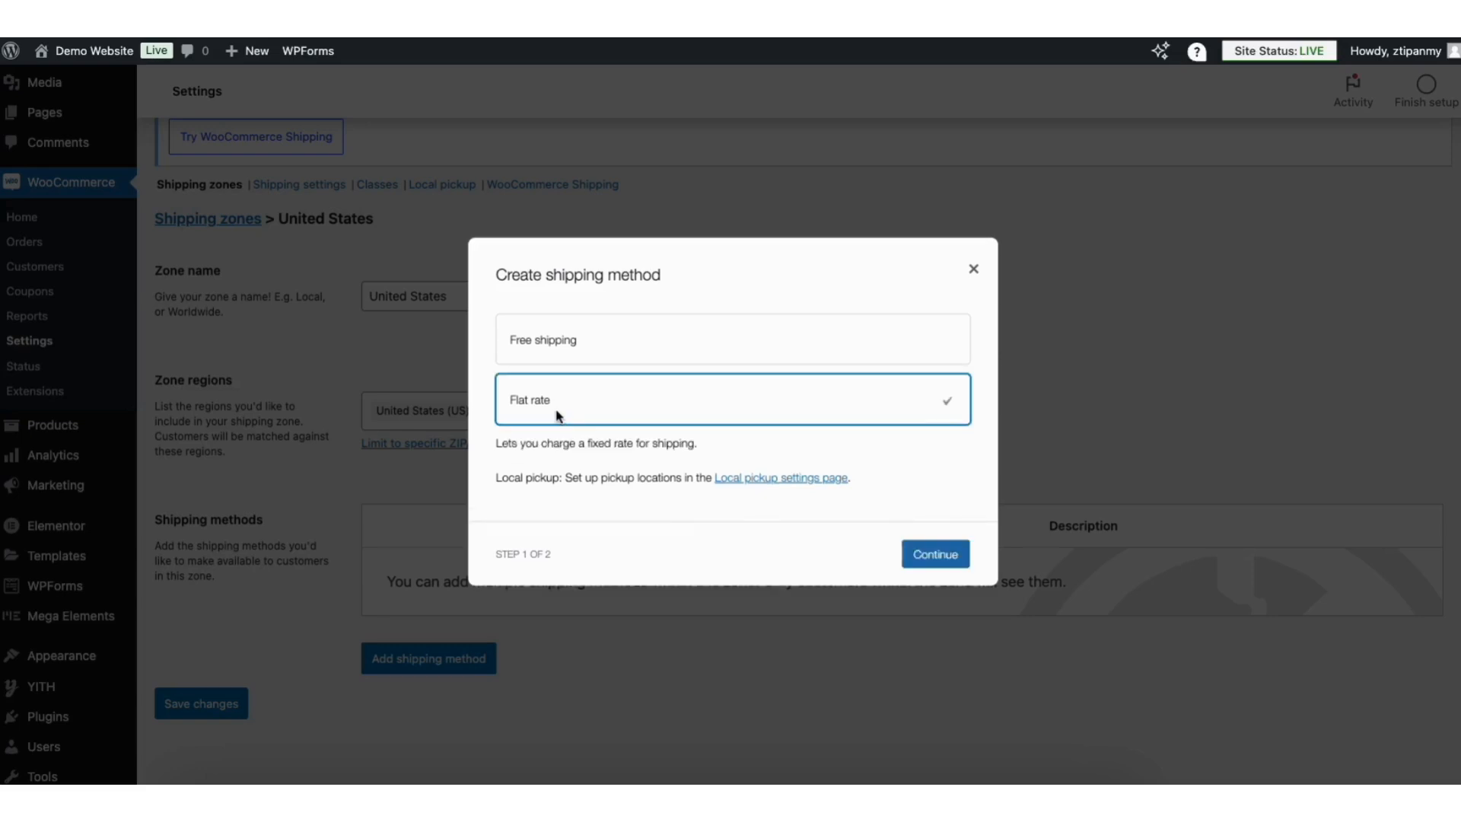
click(909, 549)
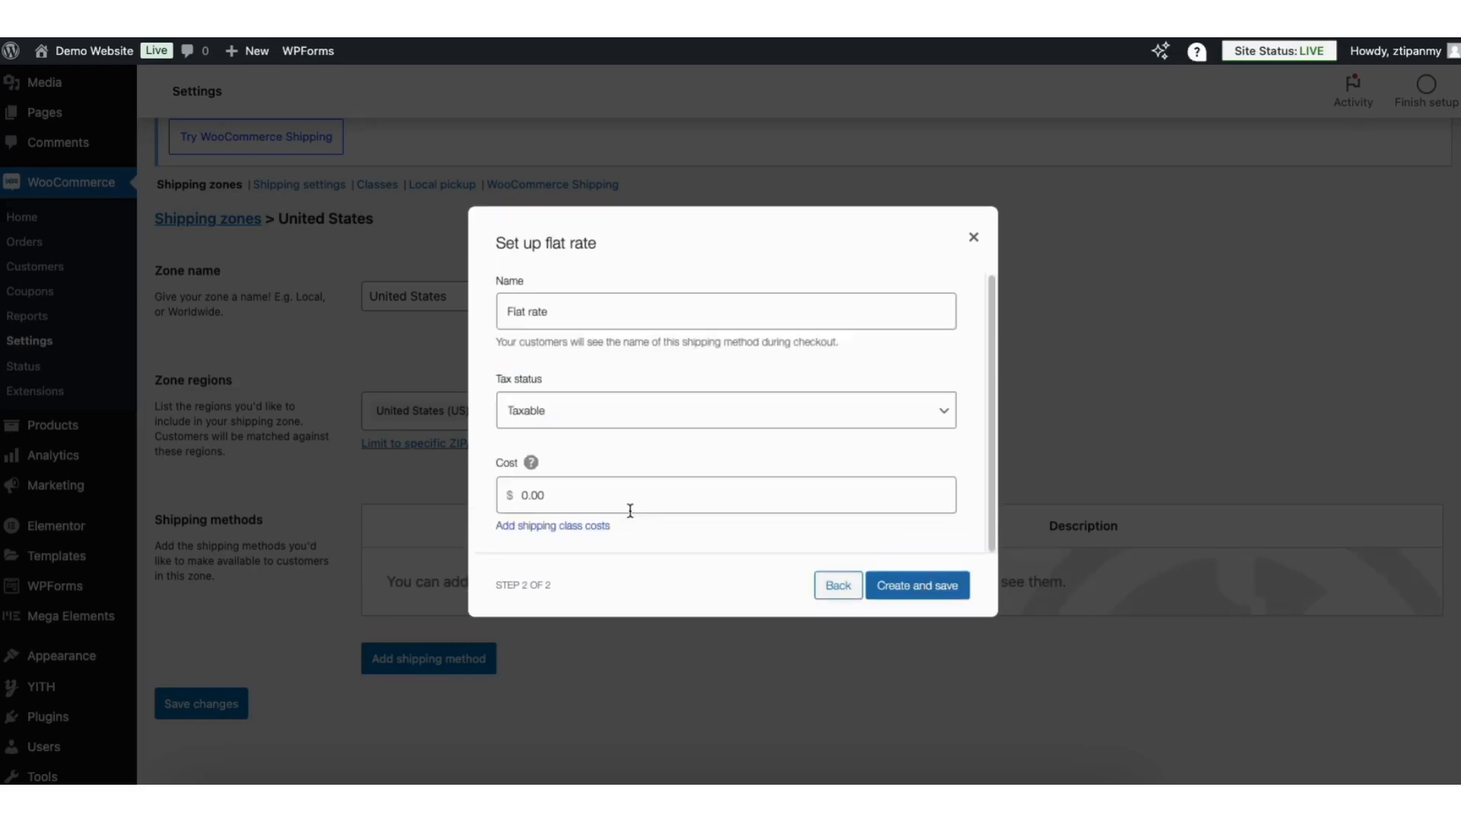
click(554, 496)
text(5.00)
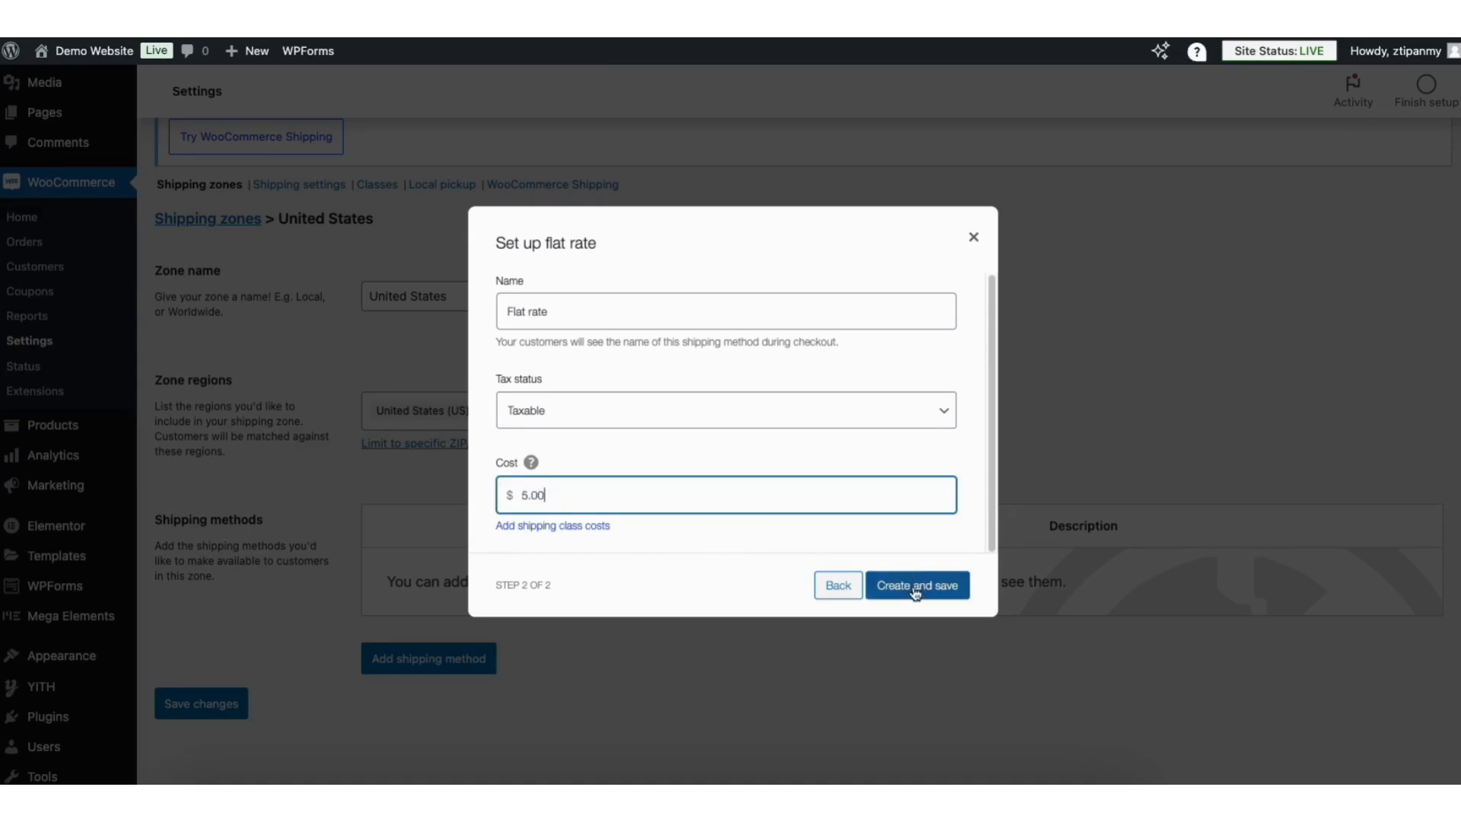
click(916, 586)
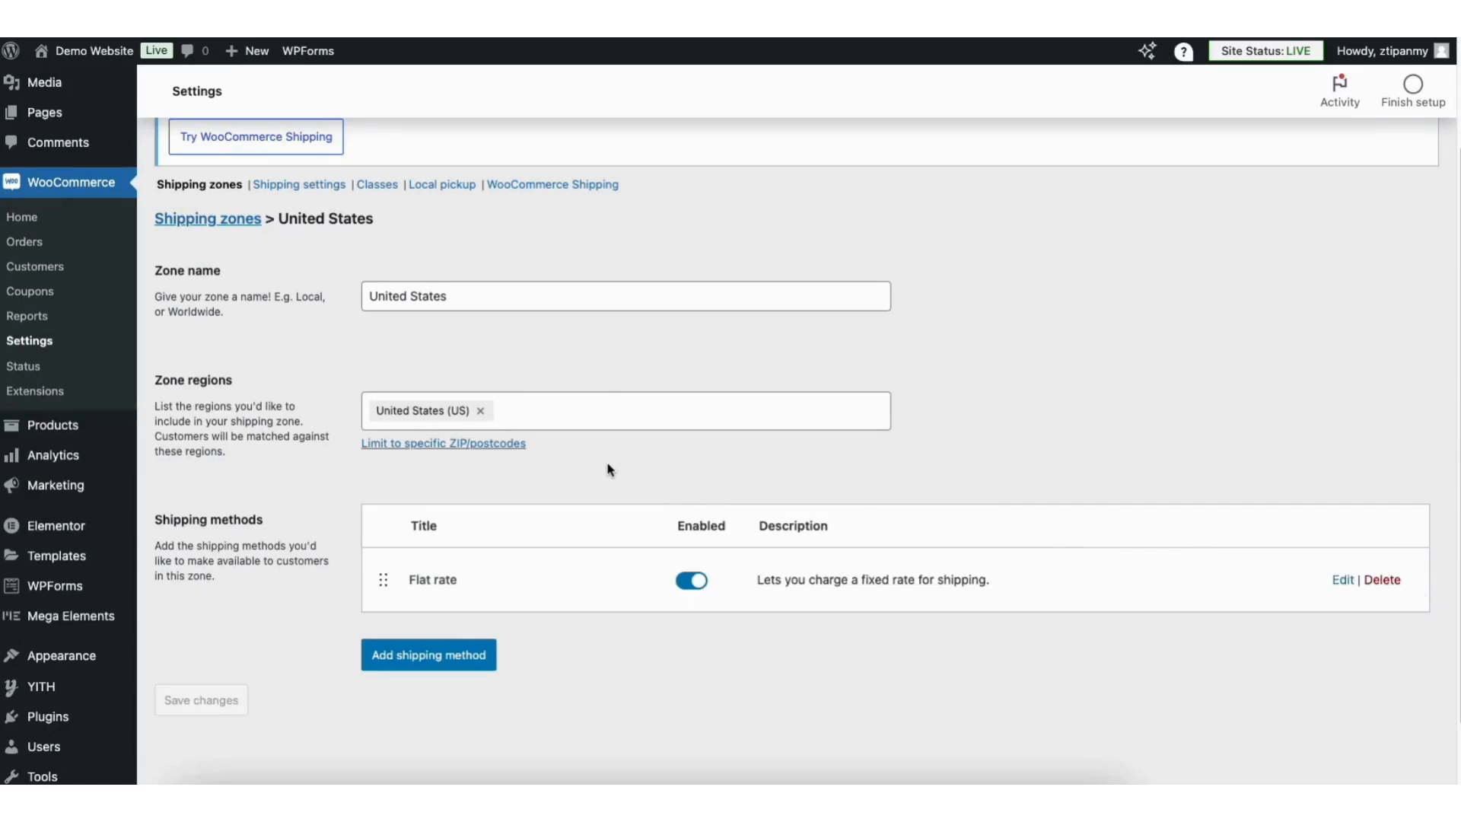
click(216, 225)
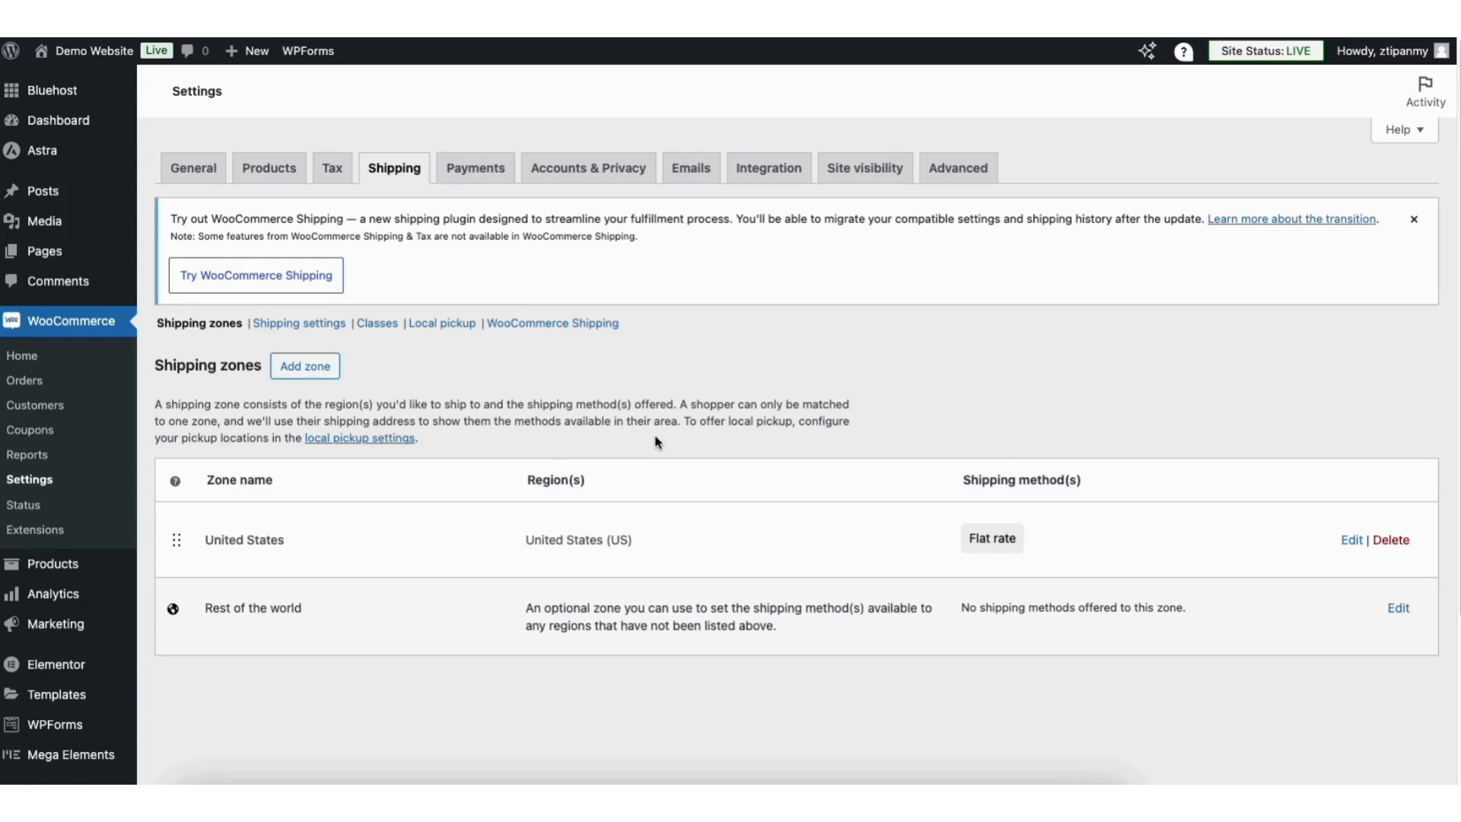
Give the Rest of the world zone a Flat rate method costing 15.00.
click(1396, 608)
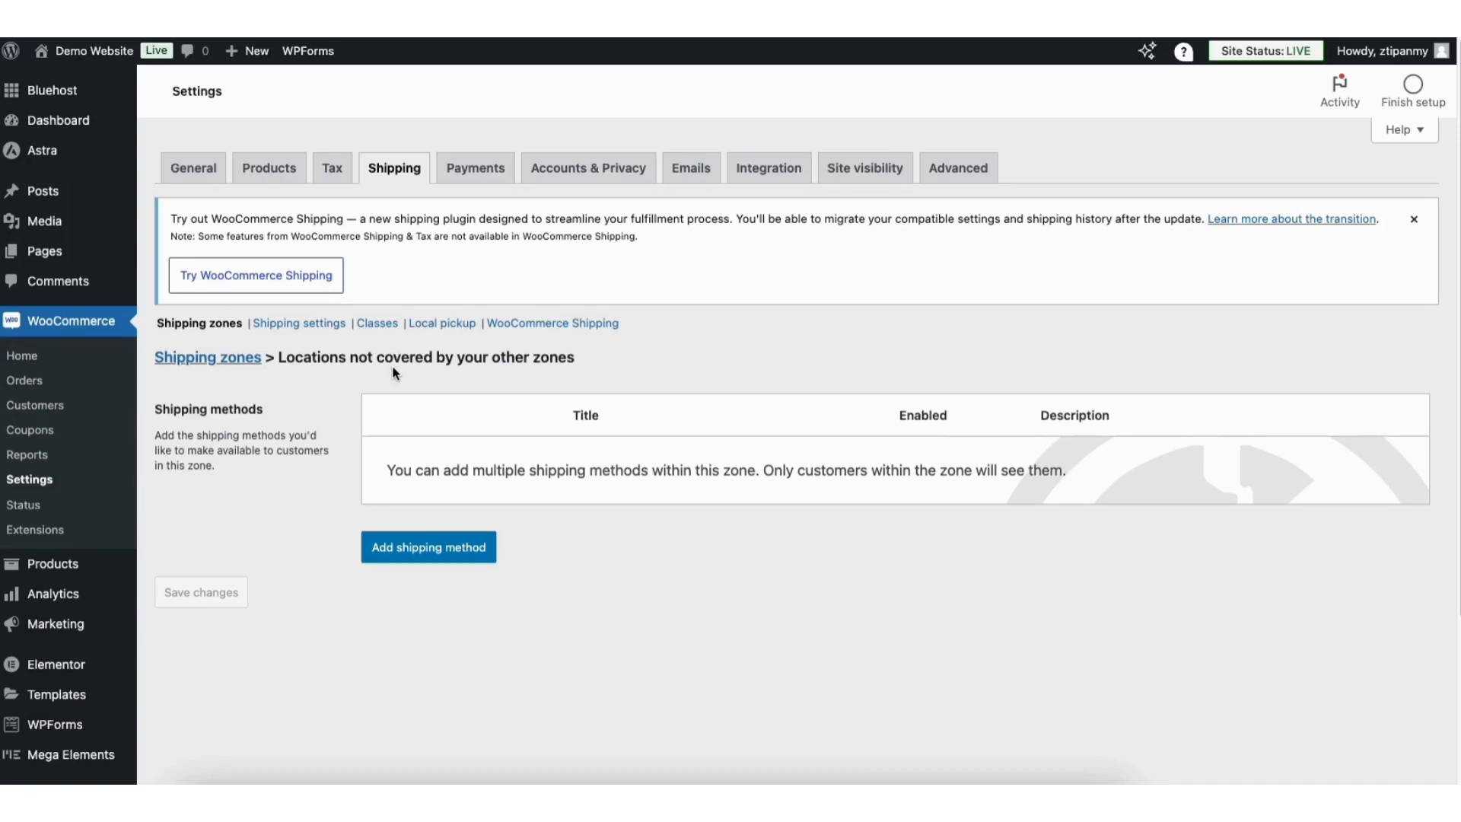
click(412, 548)
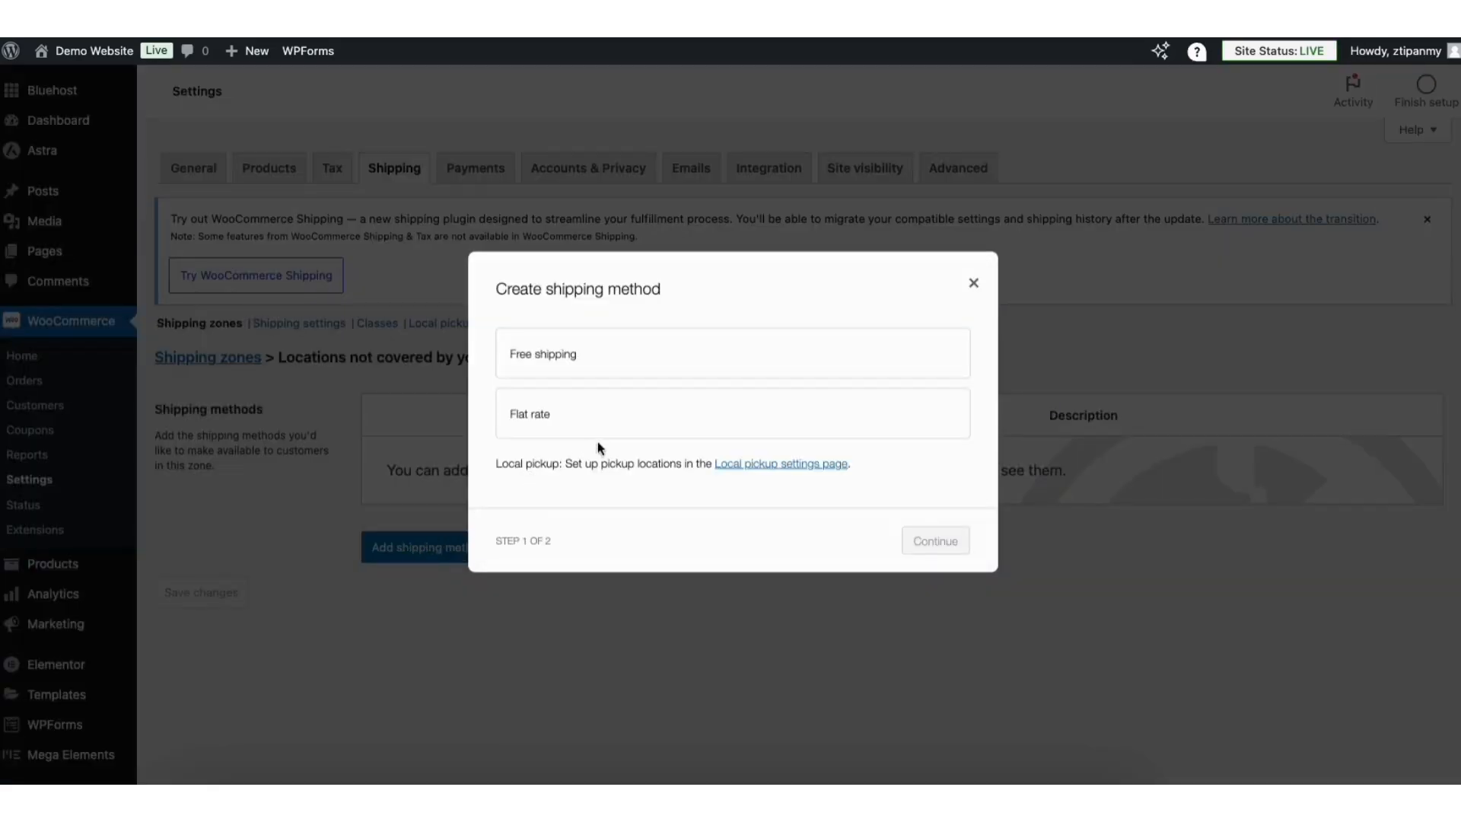
click(669, 425)
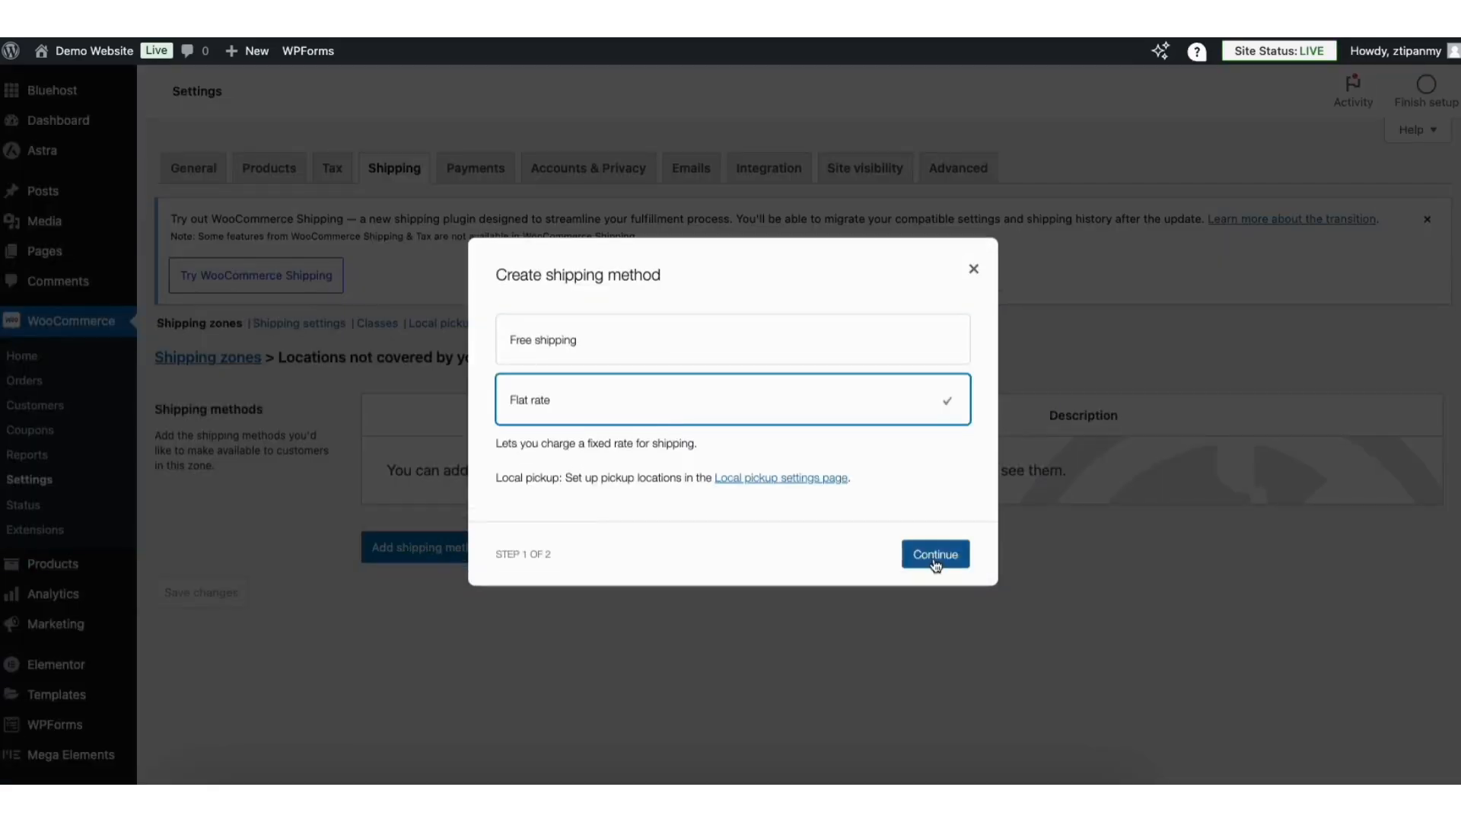
key(Return)
click(541, 496)
text(15.00)
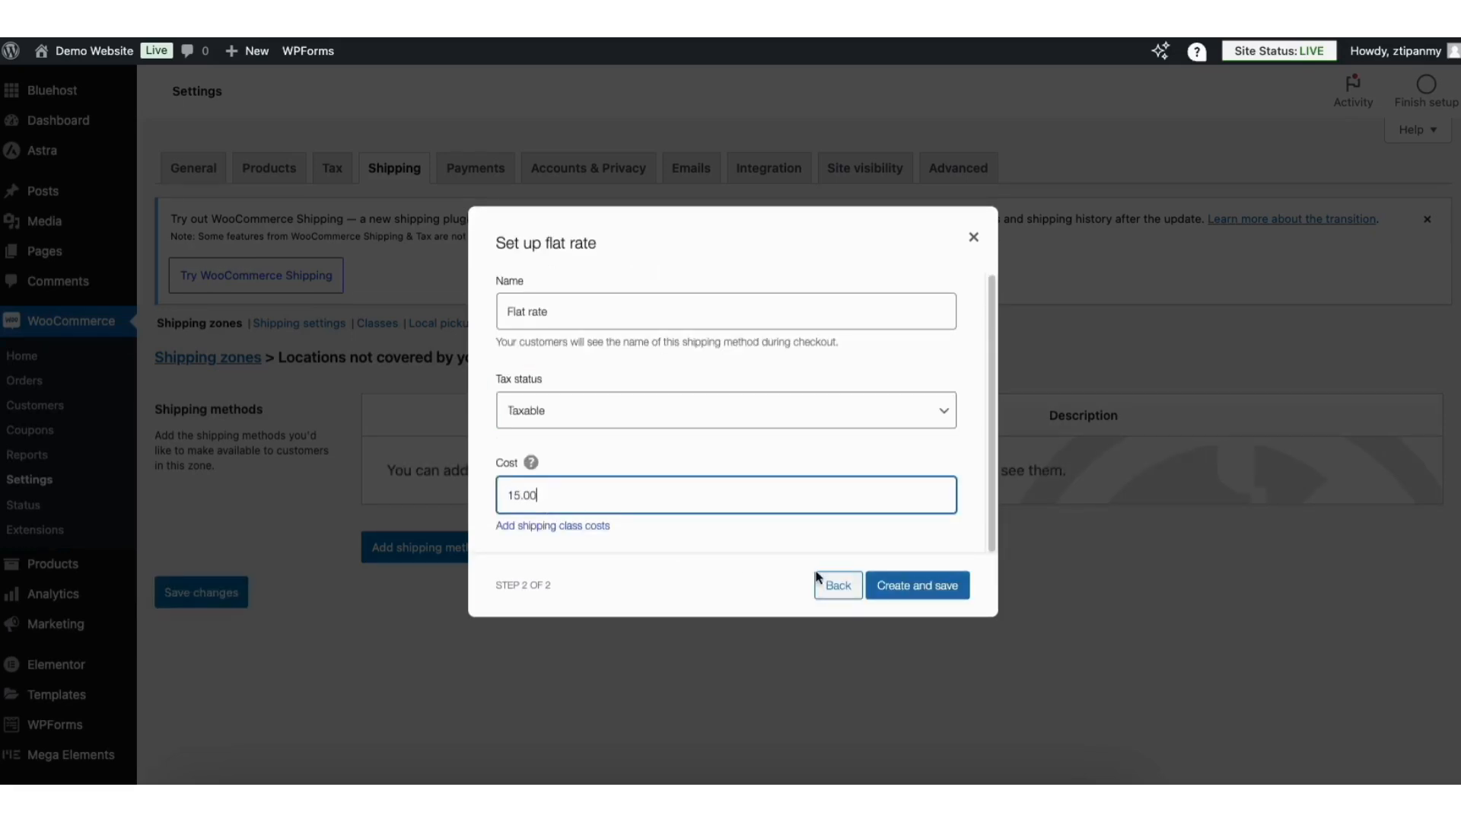
click(880, 588)
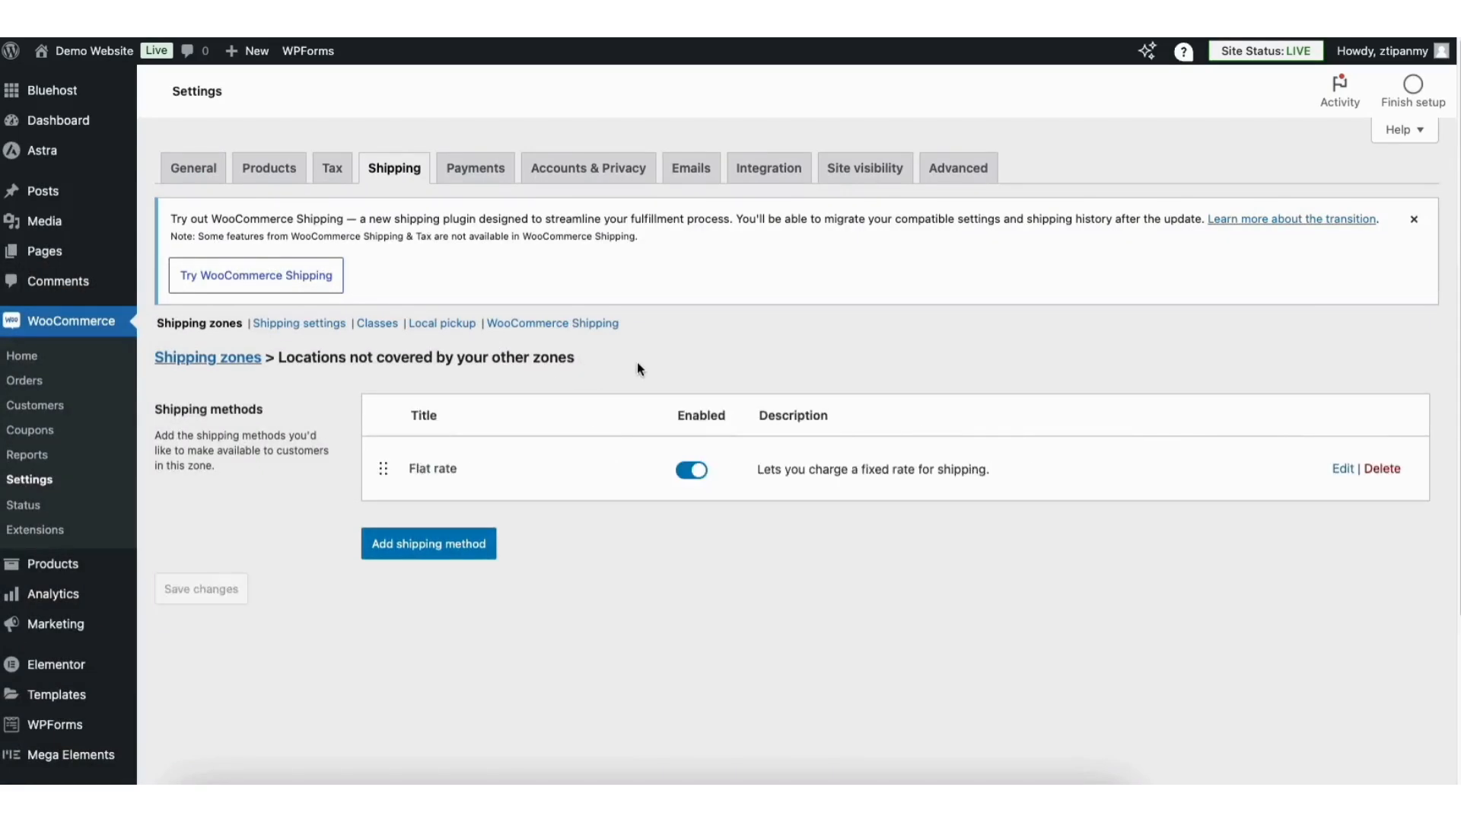
Review the general shipping options: cart calculator on, destination defaulting to billing address.
click(334, 324)
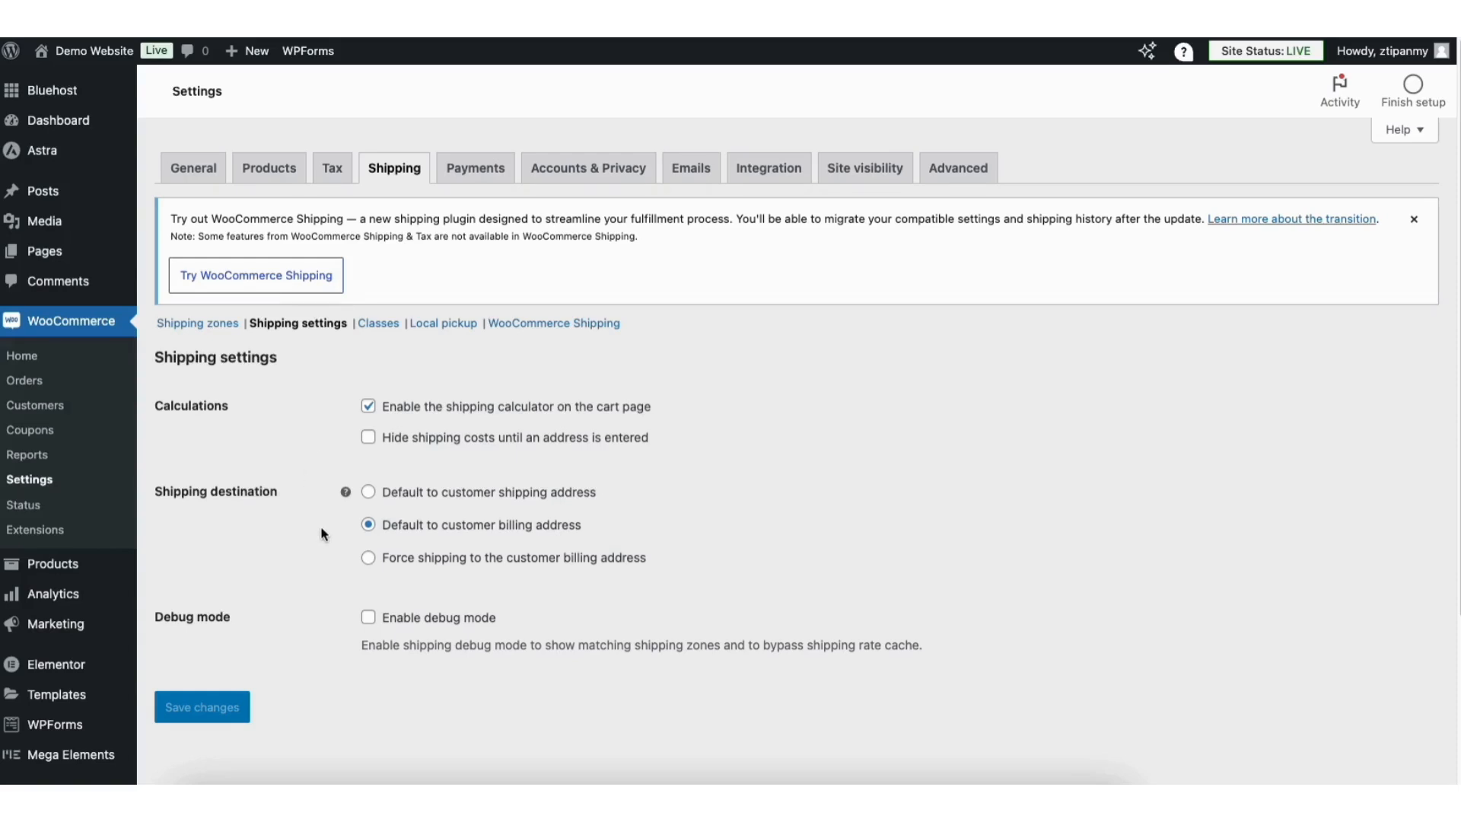
drag(1458, 173, 1459, 292)
scroll(730, 410, down, 1)
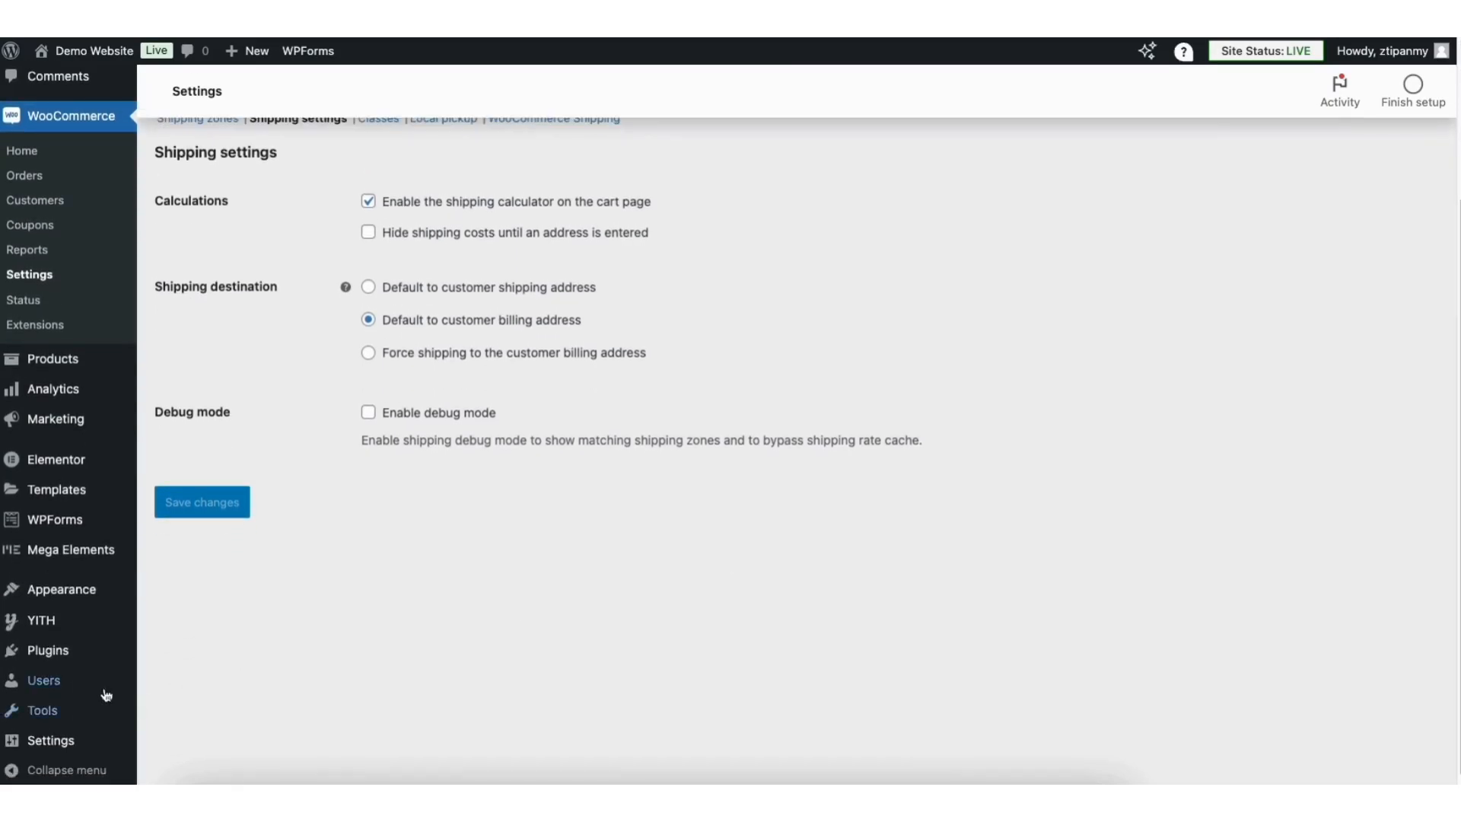
mouse_move(43, 647)
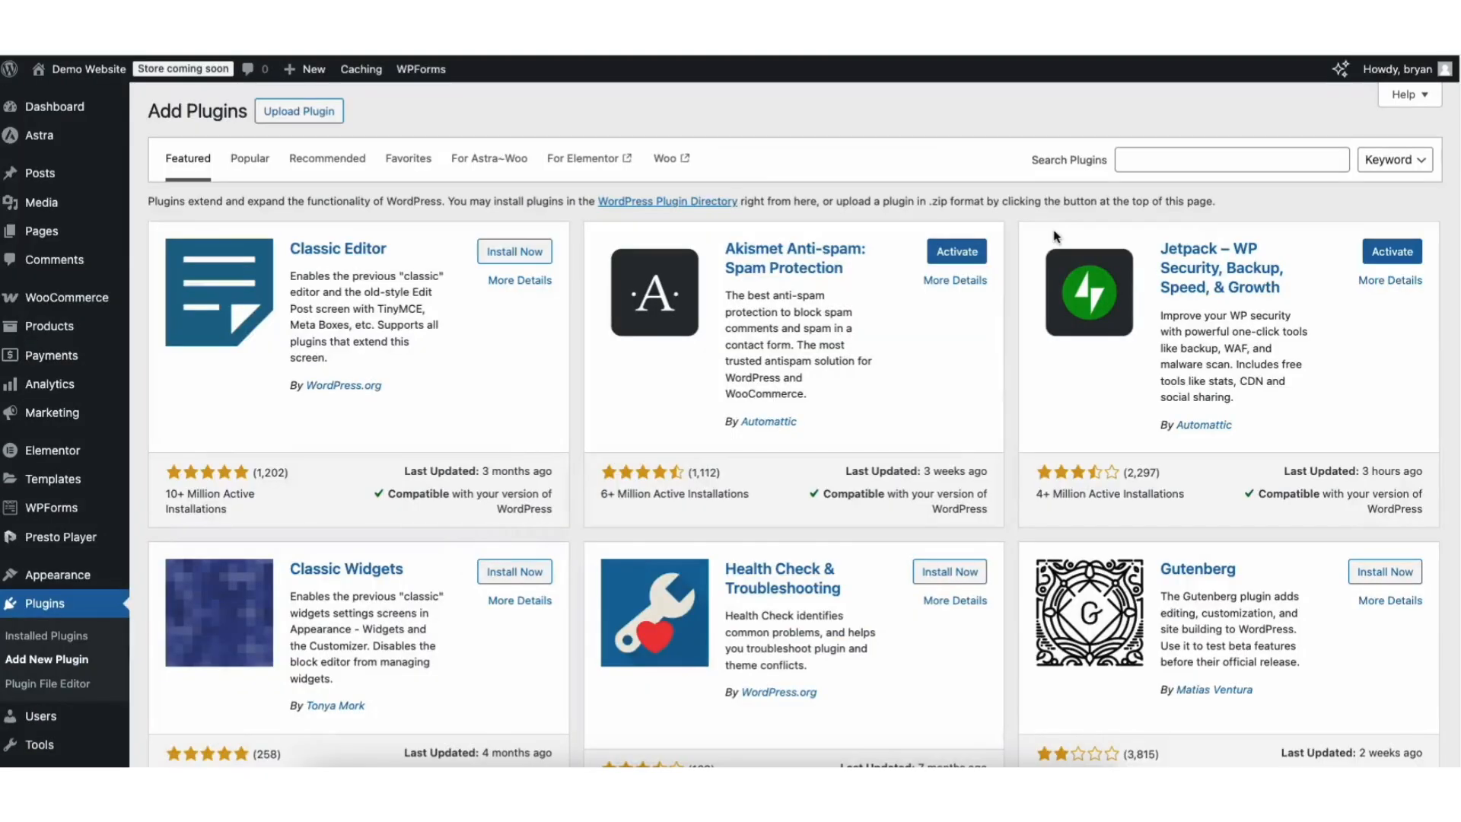
Search plugins for 'stripe', install and activate WooCommerce Stripe Payment Gateway.
click(1163, 161)
text(stripe)
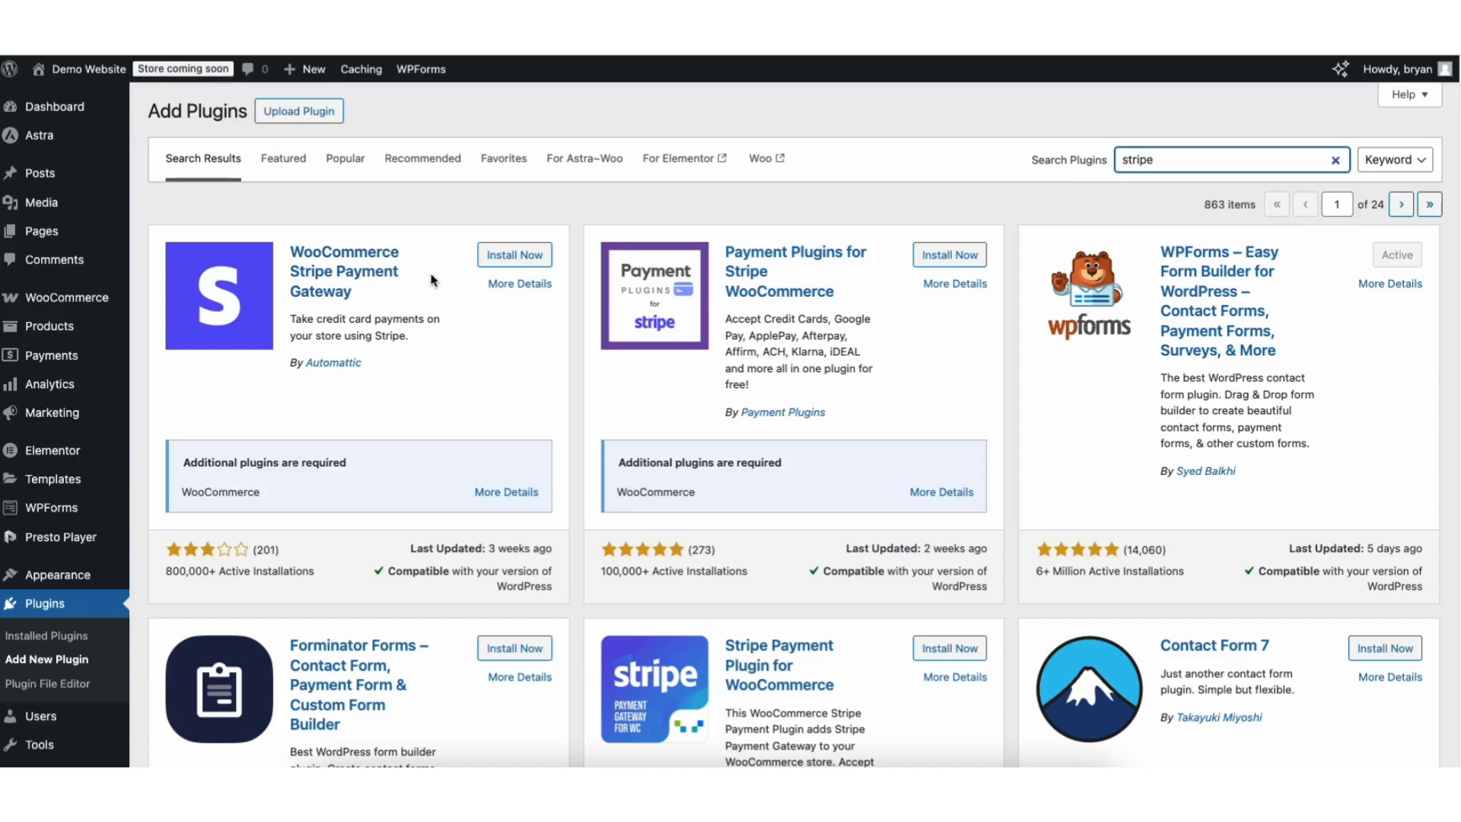
click(506, 256)
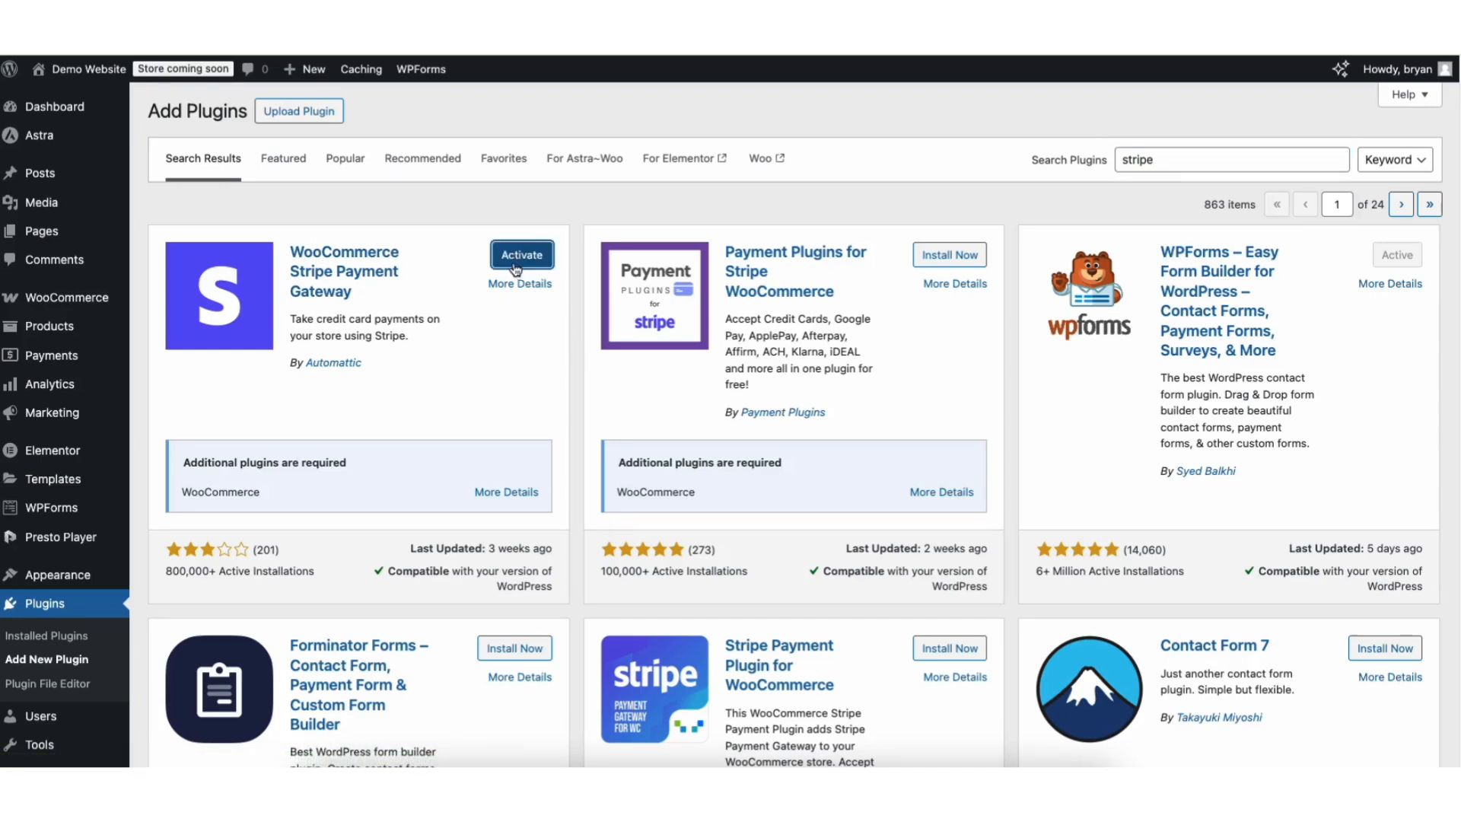
click(511, 257)
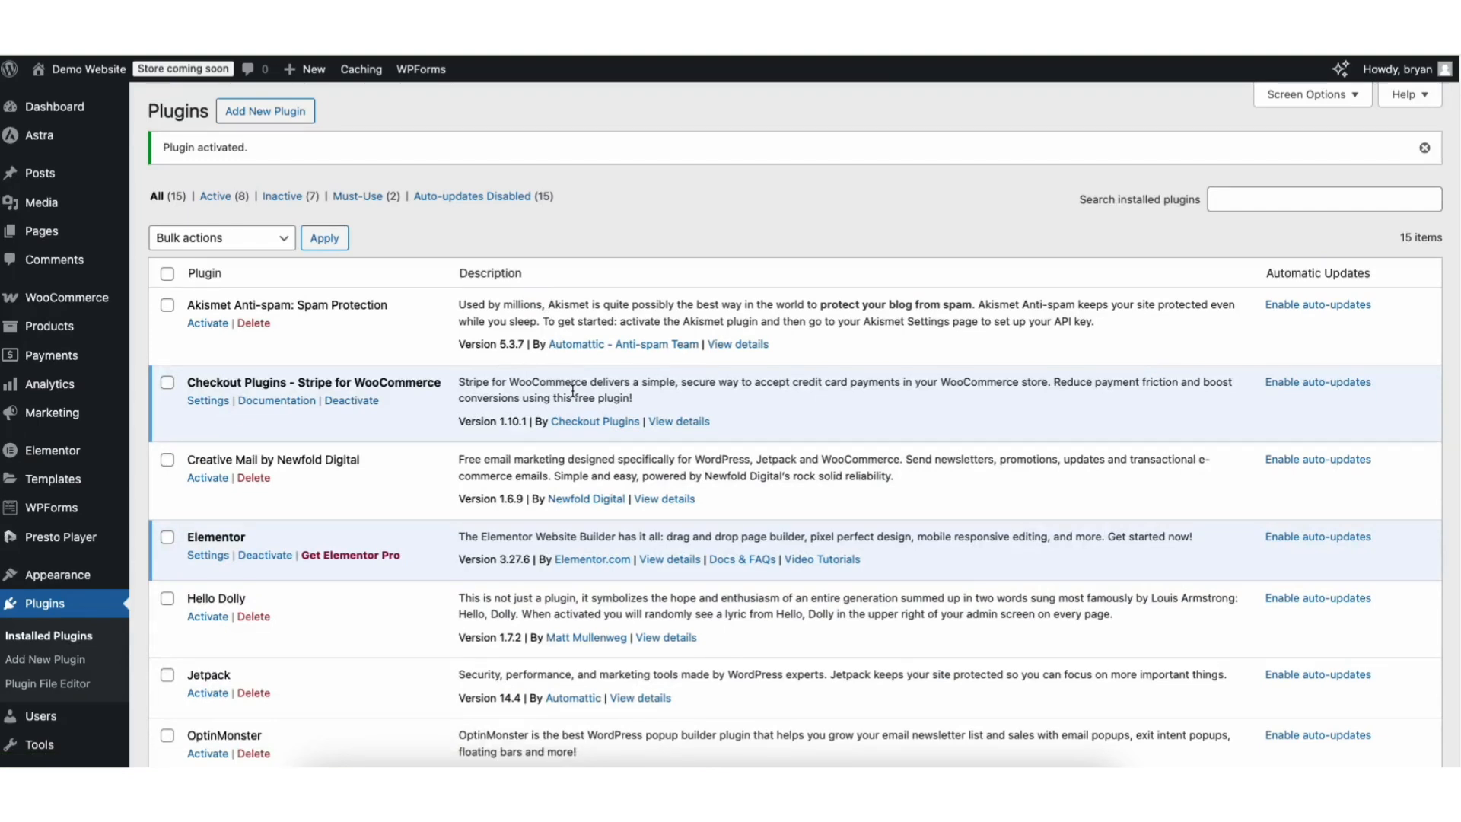
mouse_move(70, 301)
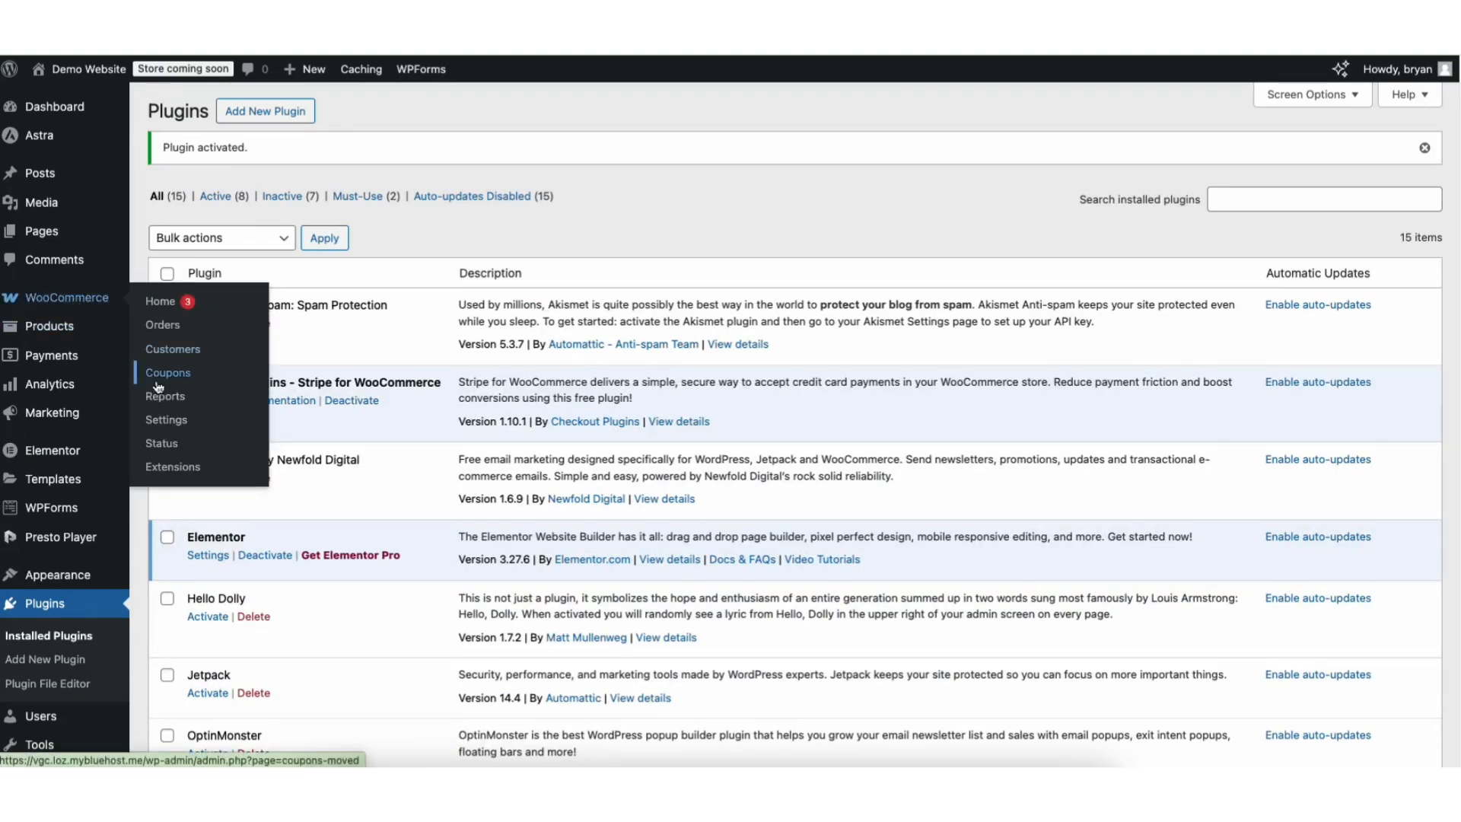
click(168, 421)
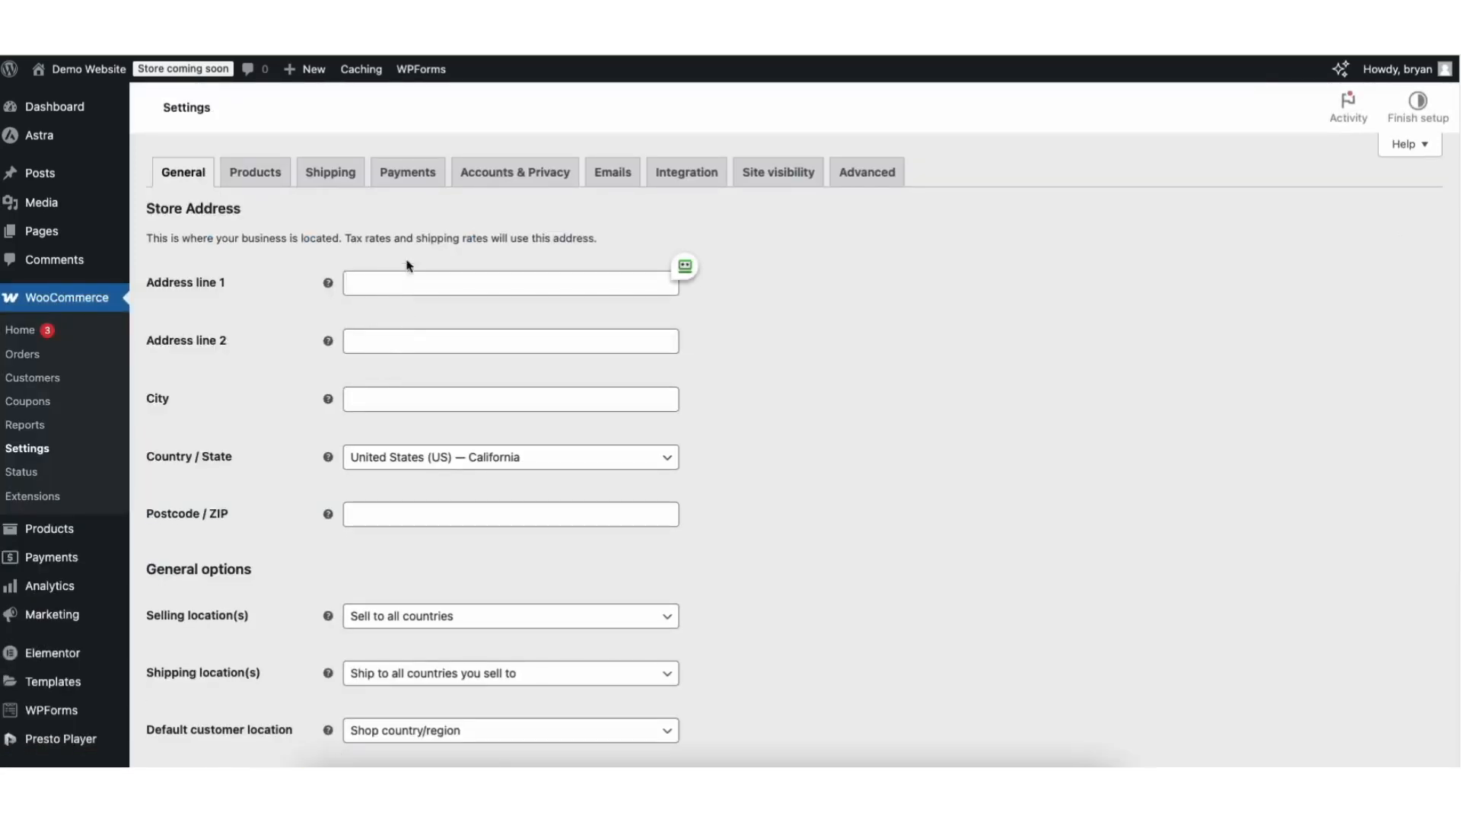
Open Stripe under WooCommerce Payments and connect a Stripe account to the store.
click(401, 182)
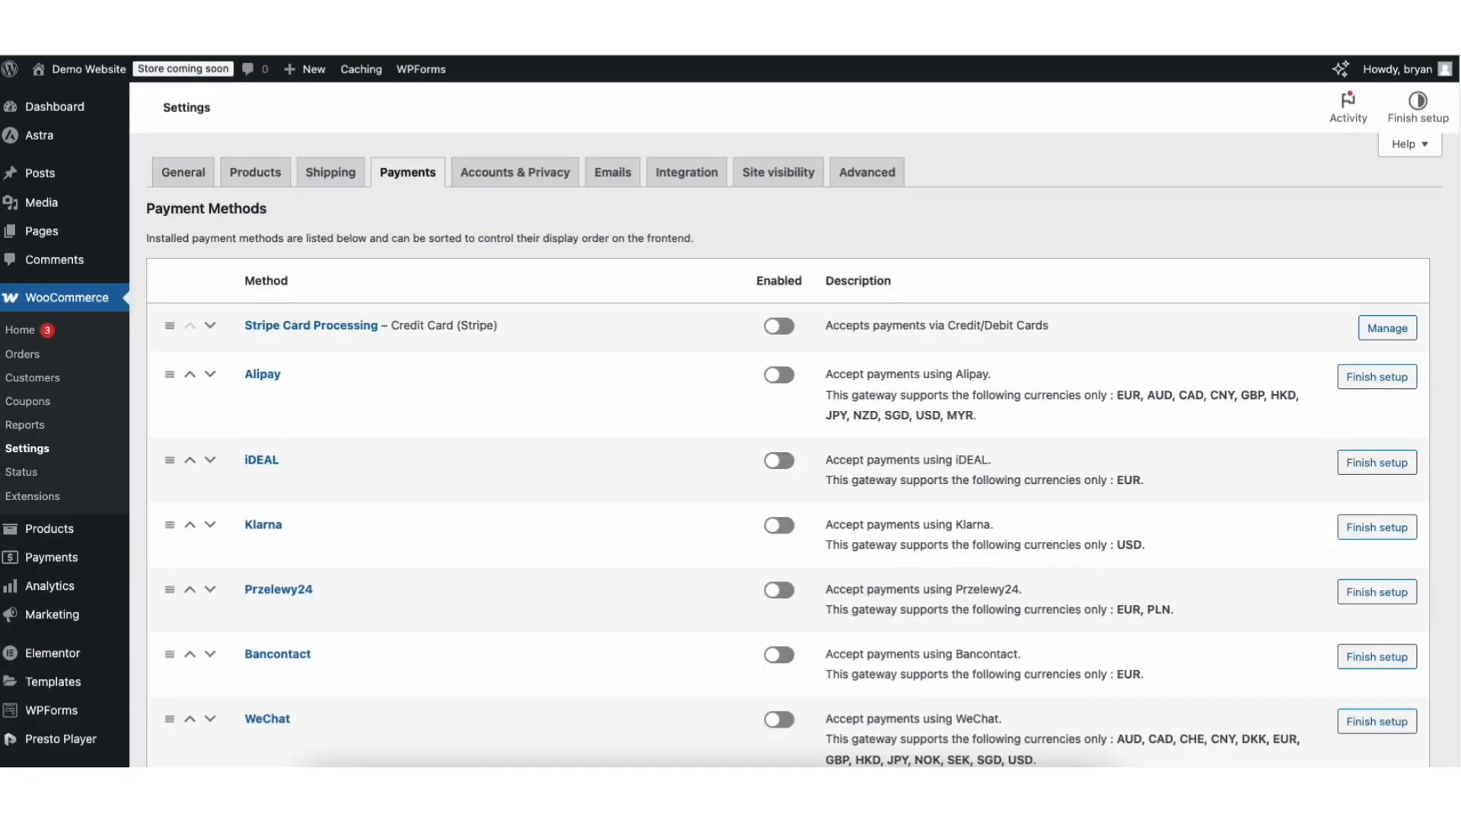
scroll(860, 456, down, 5)
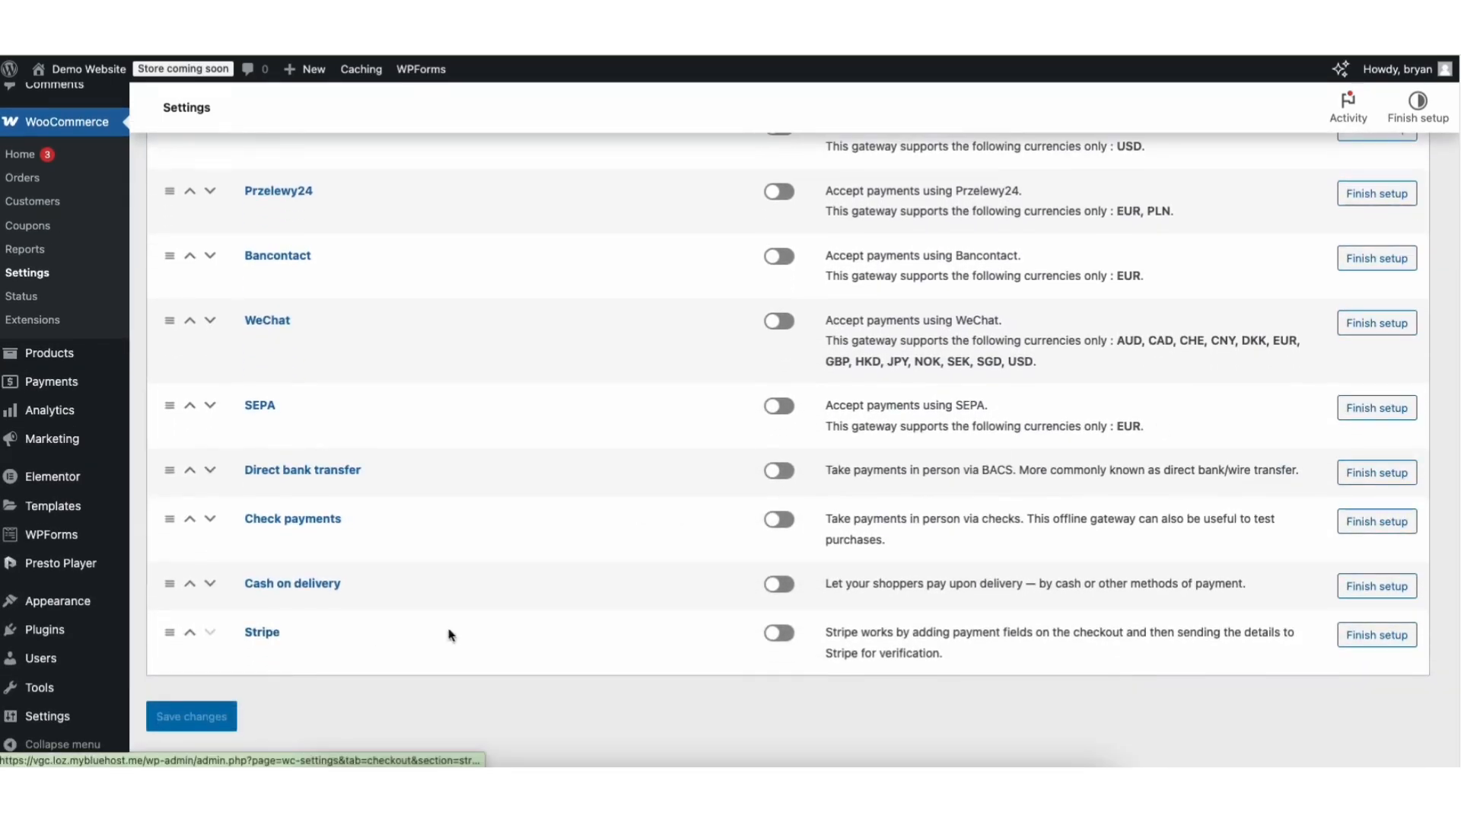
click(780, 634)
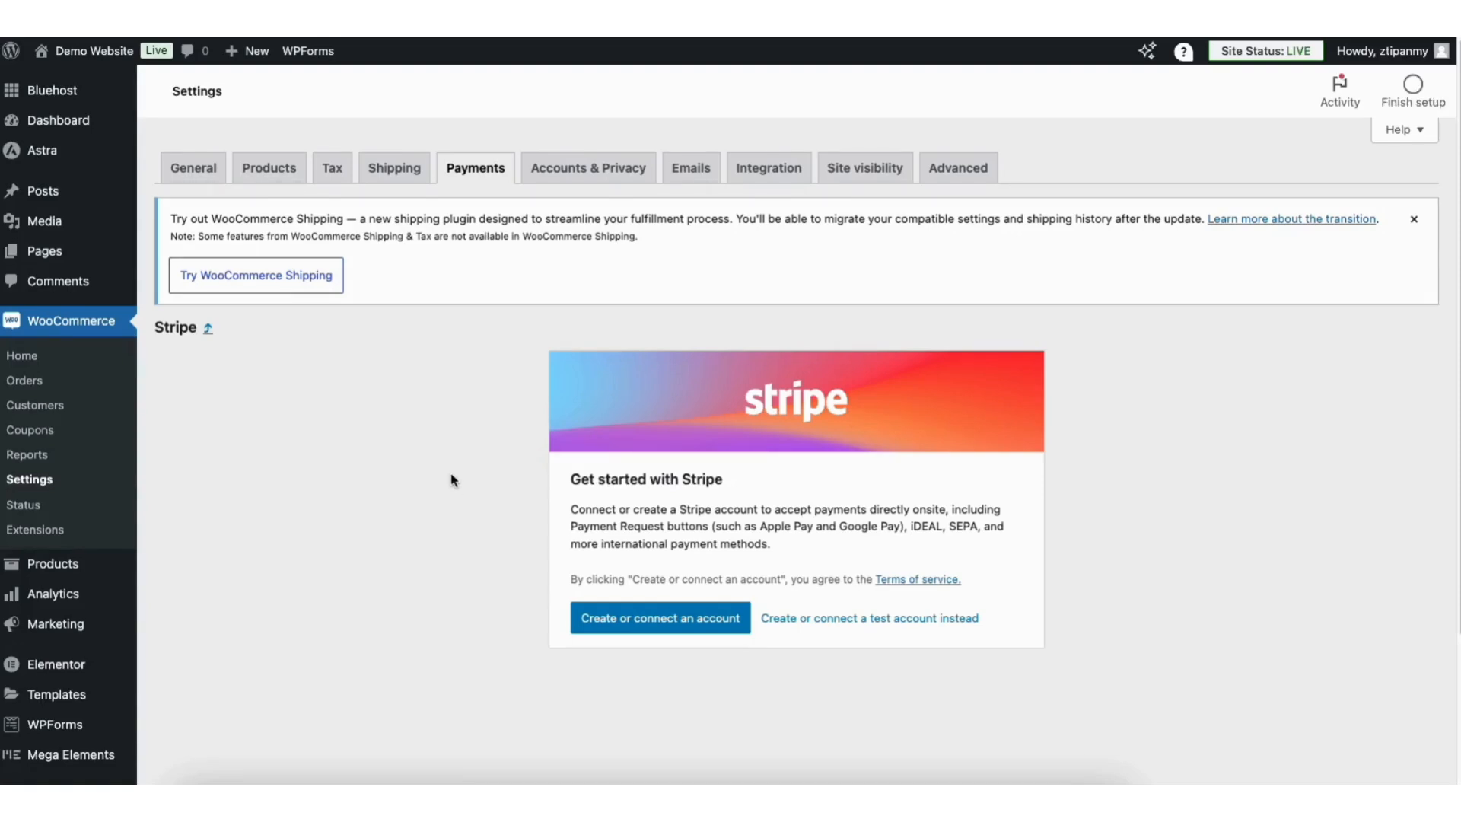
click(630, 620)
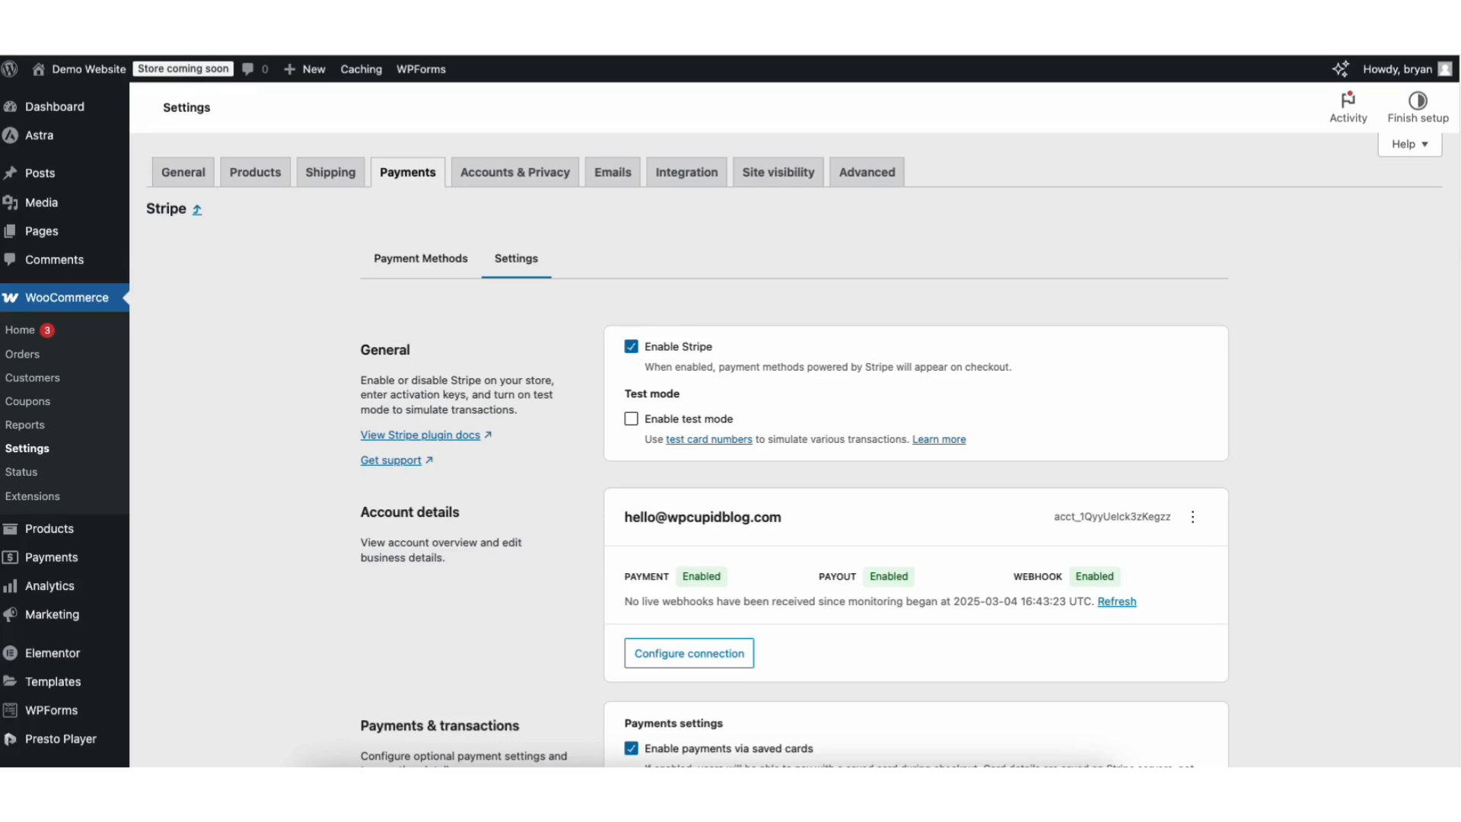
Scroll through the Stripe settings to review the connected account, webhooks and saved cards.
scroll(1454, 267, down, 3)
scroll(837, 456, down, 3)
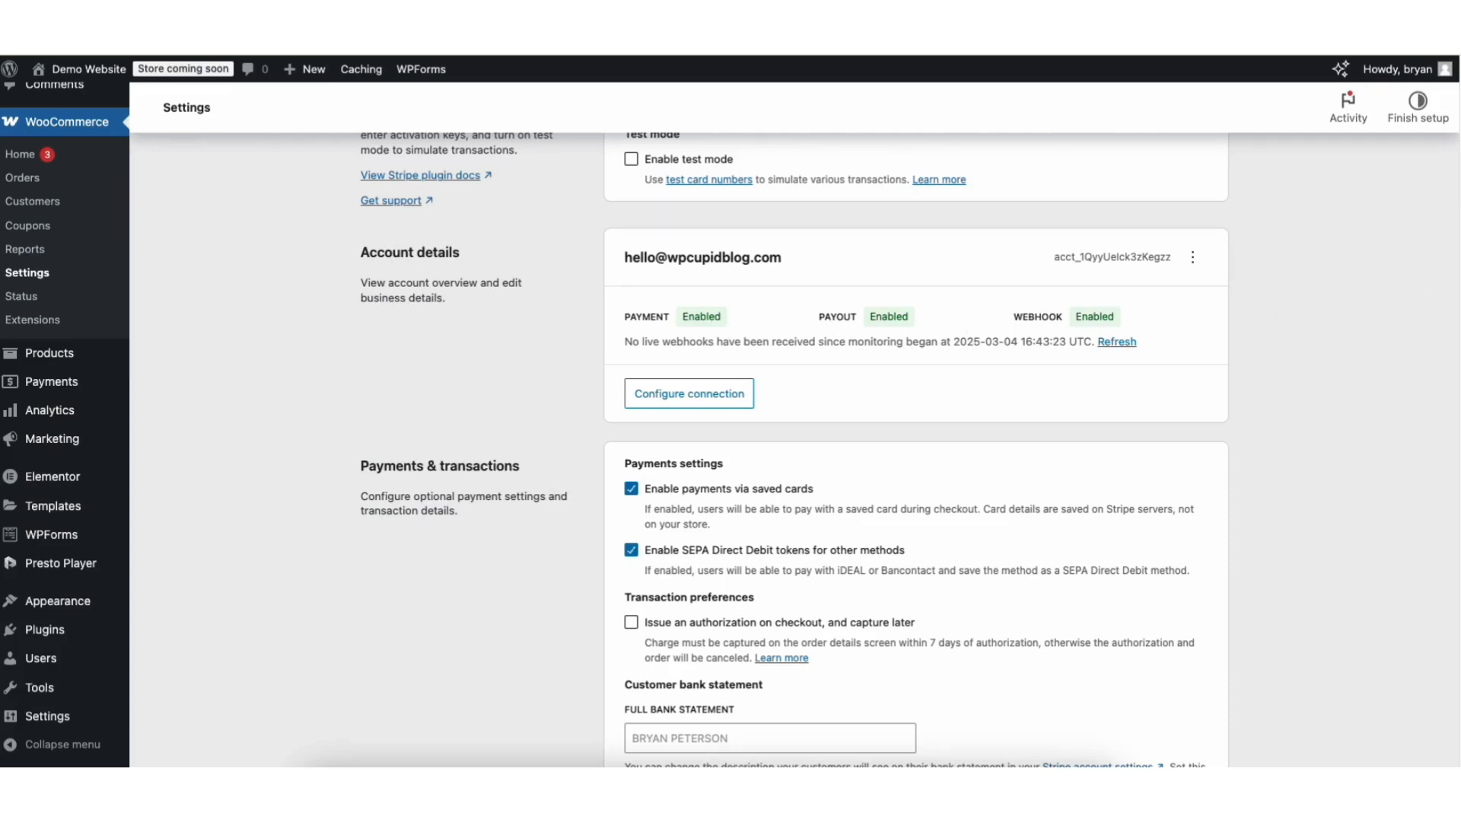
scroll(1014, 308, down, 3)
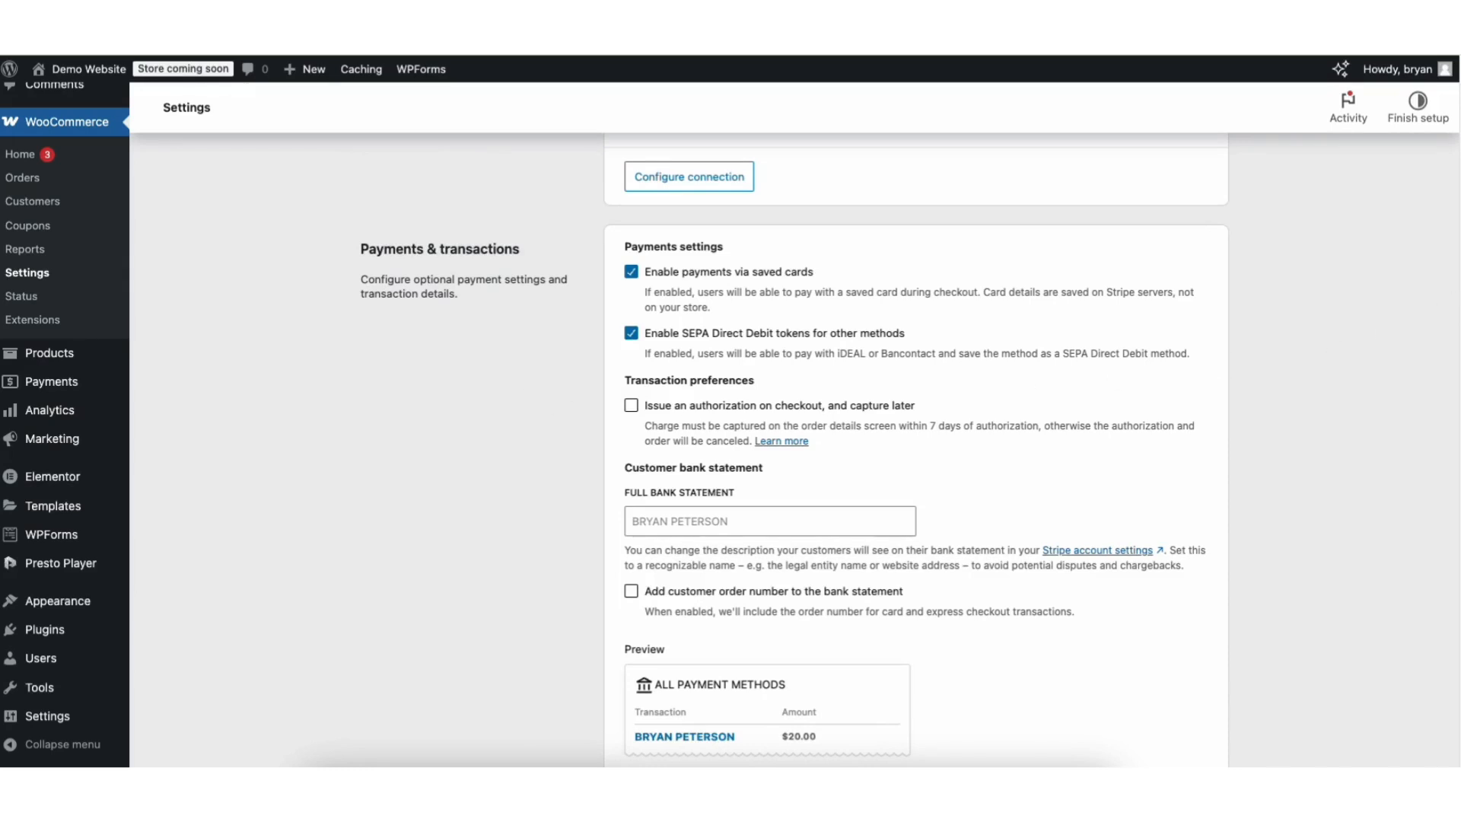
scroll(1457, 376, down, 5)
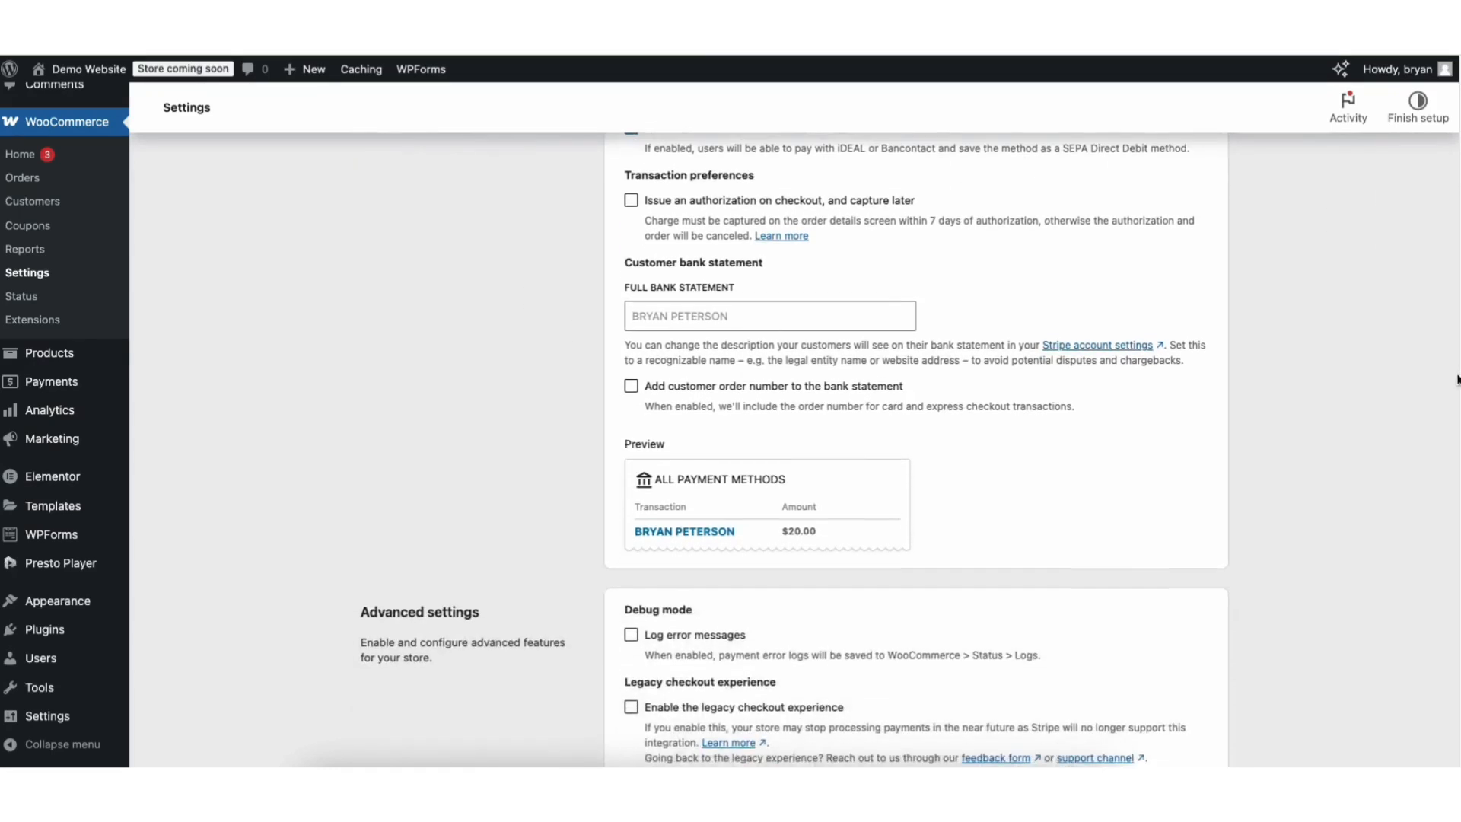
scroll(1457, 377, down, 4)
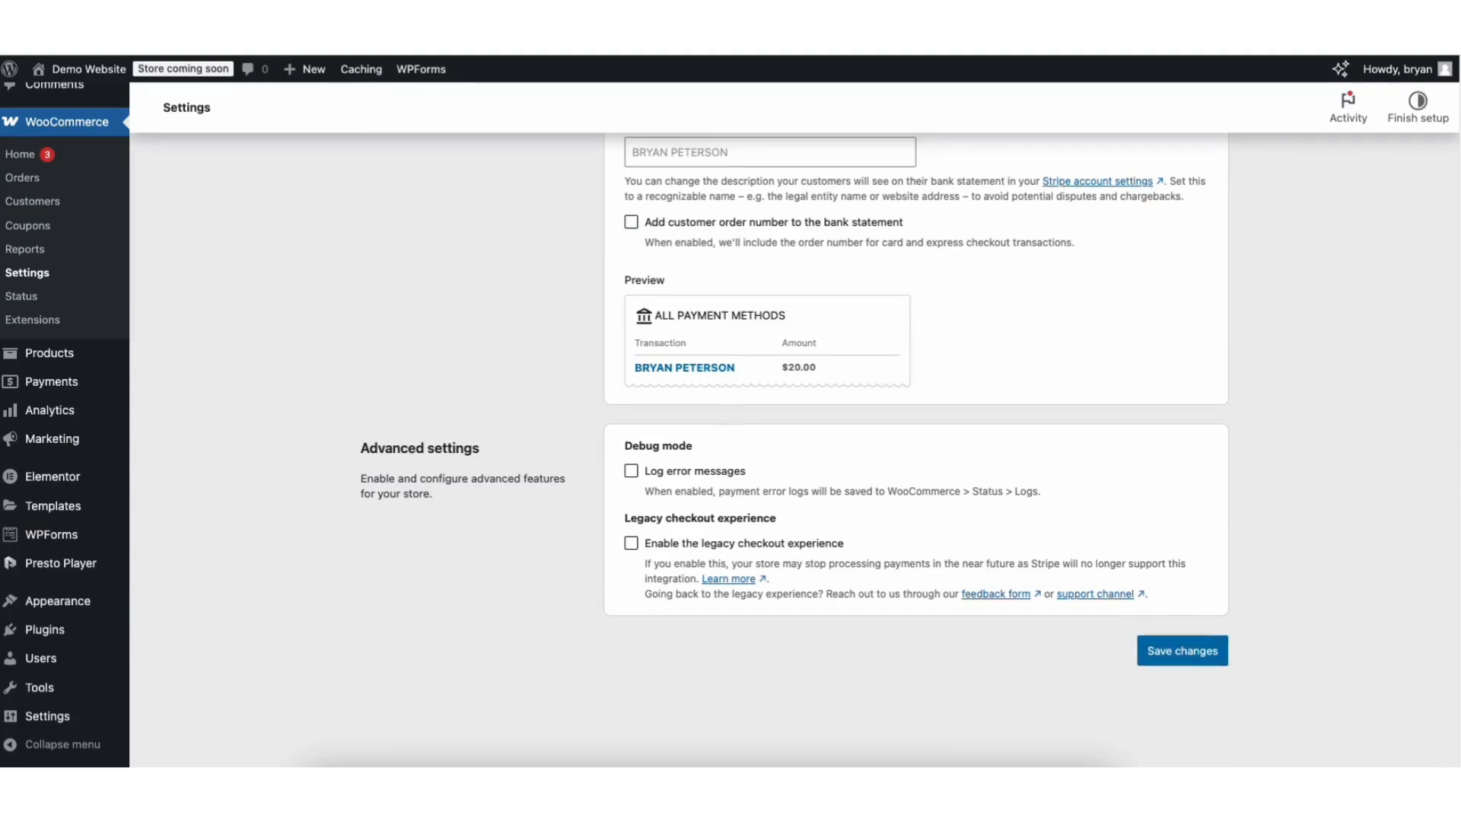
drag(1458, 532, 1458, 172)
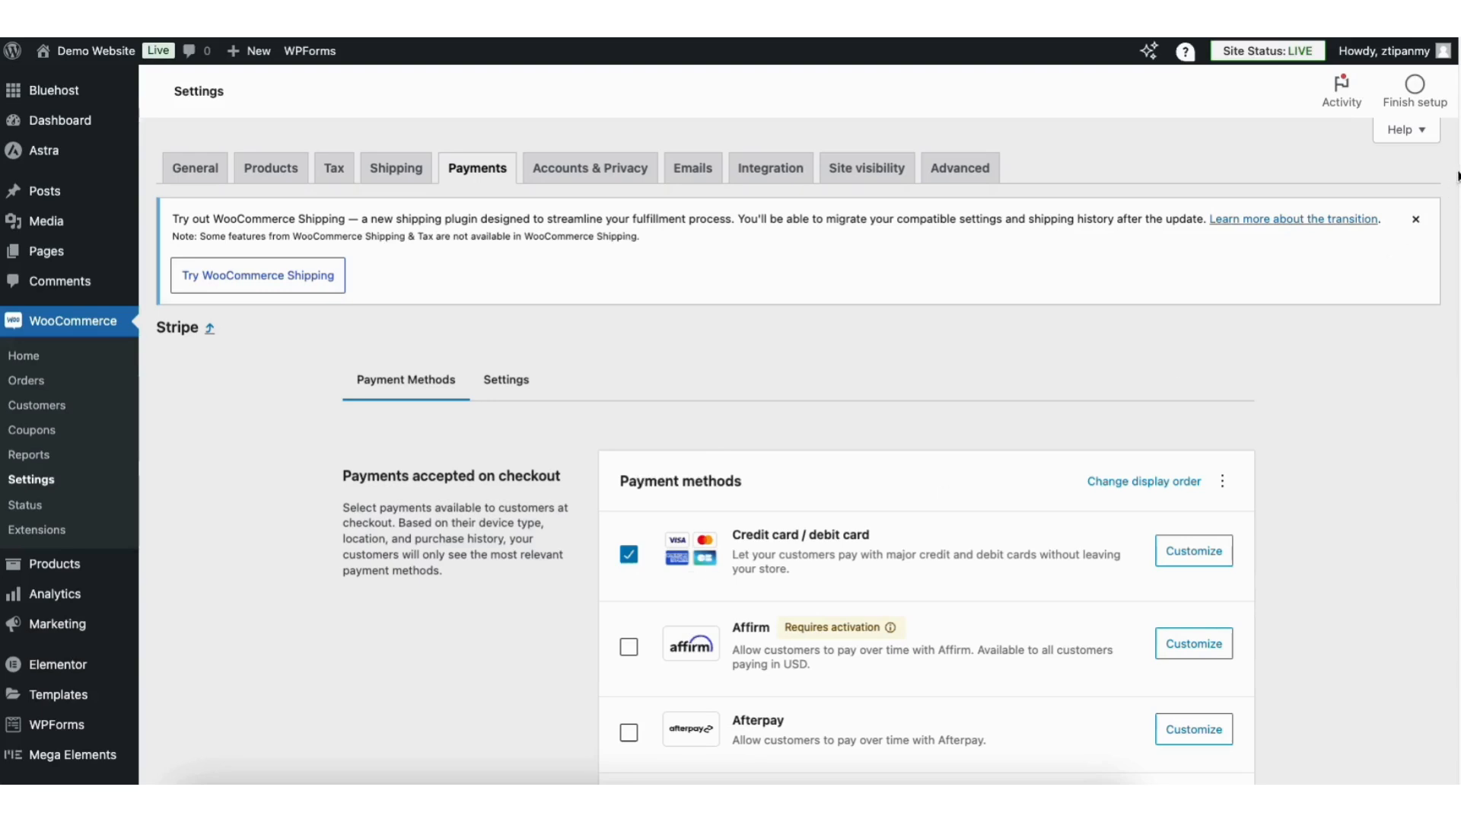
scroll(692, 578, down, 3)
scroll(628, 346, down, 7)
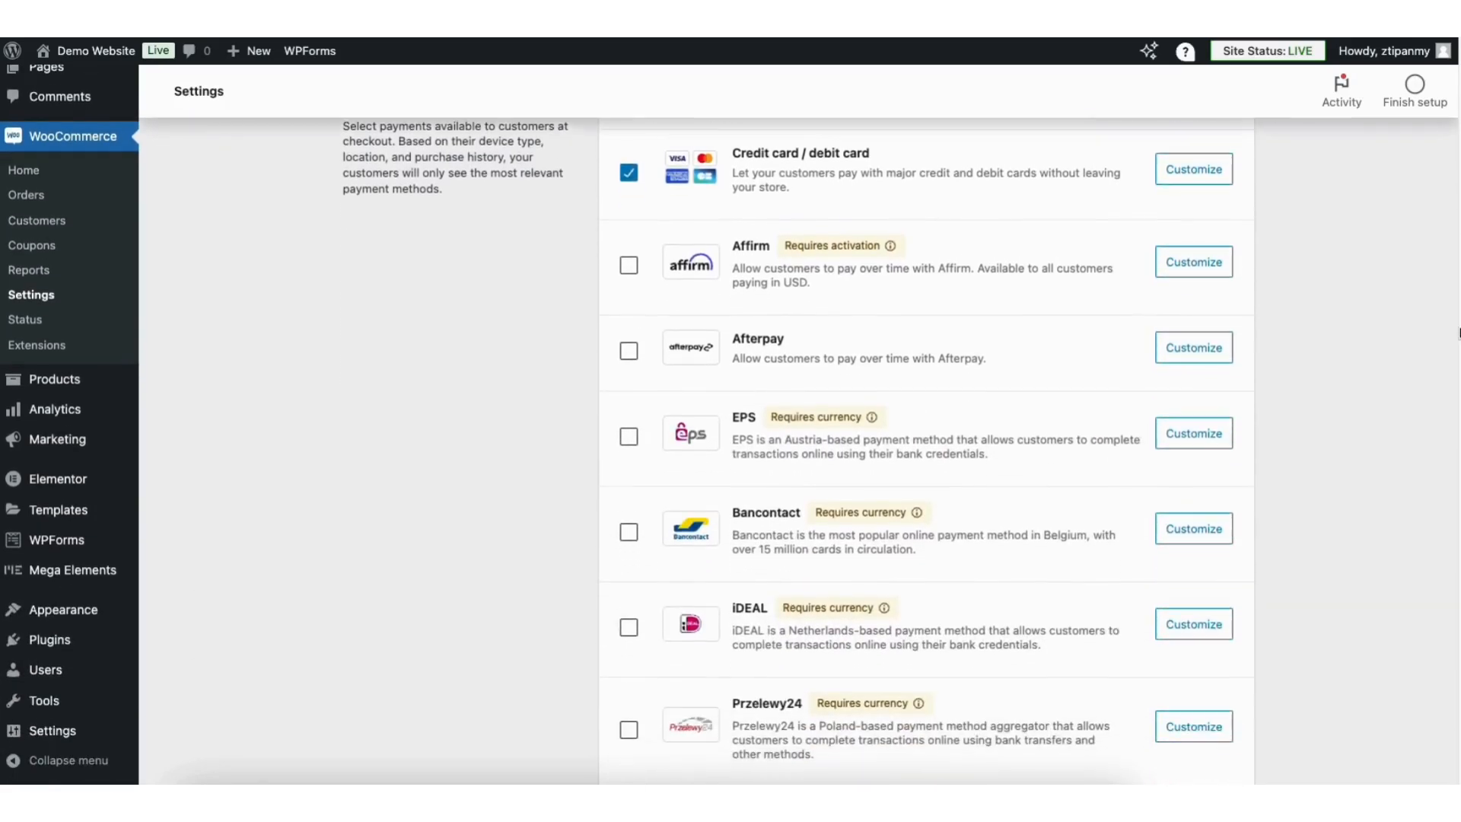
click(628, 341)
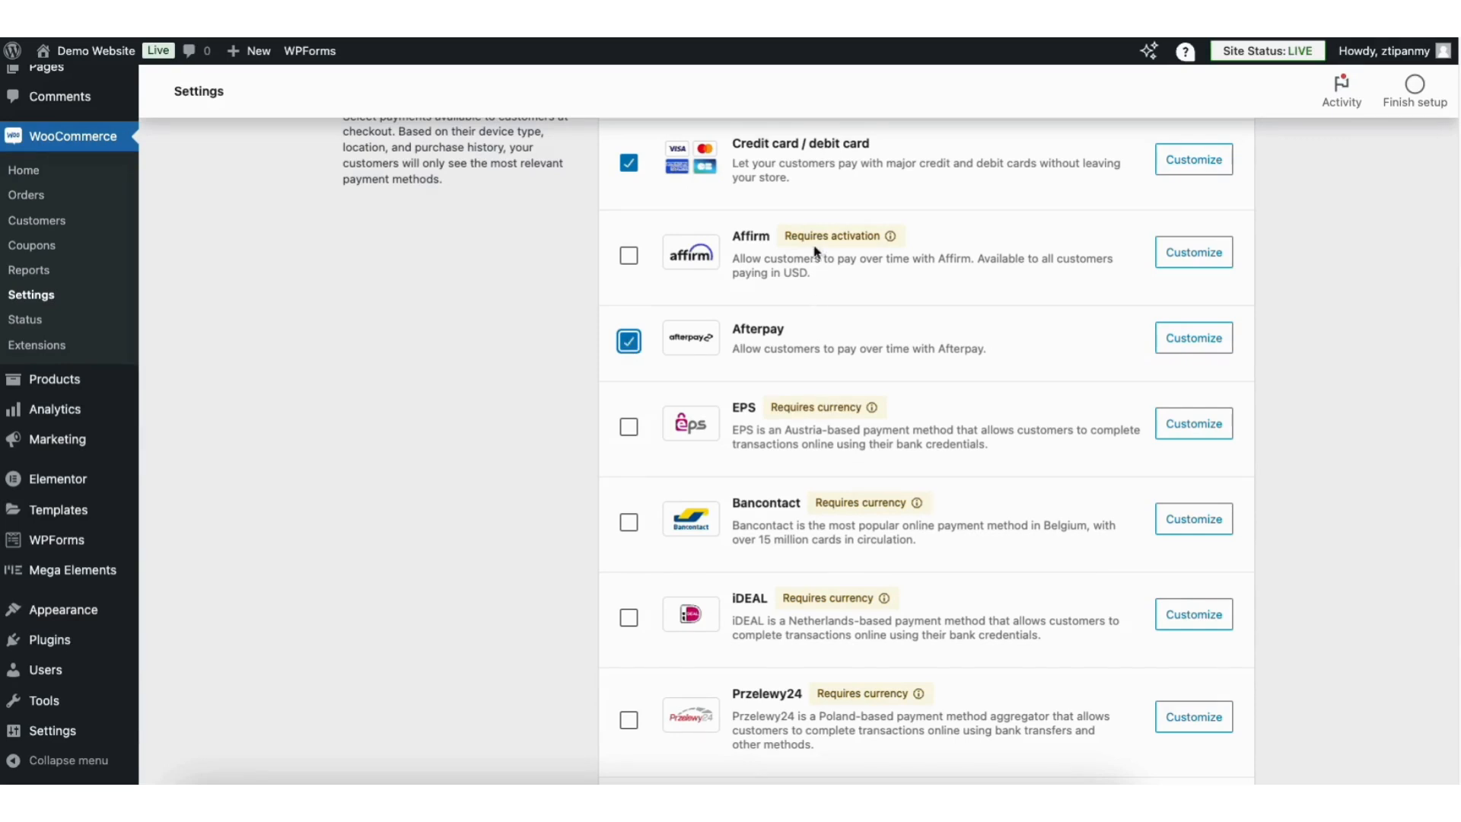
click(628, 343)
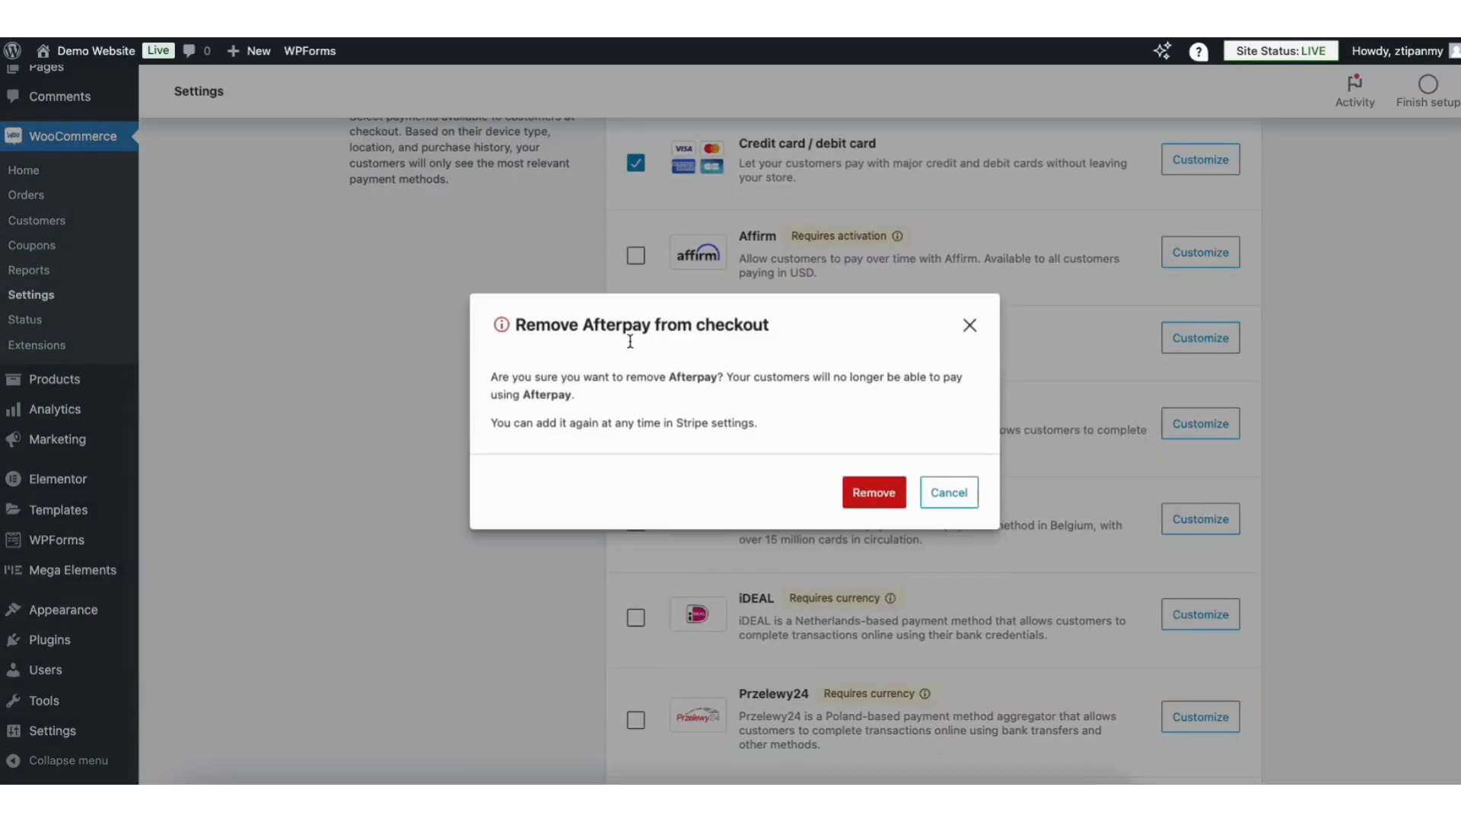
click(875, 496)
scroll(1438, 304, down, 1)
scroll(1428, 394, down, 7)
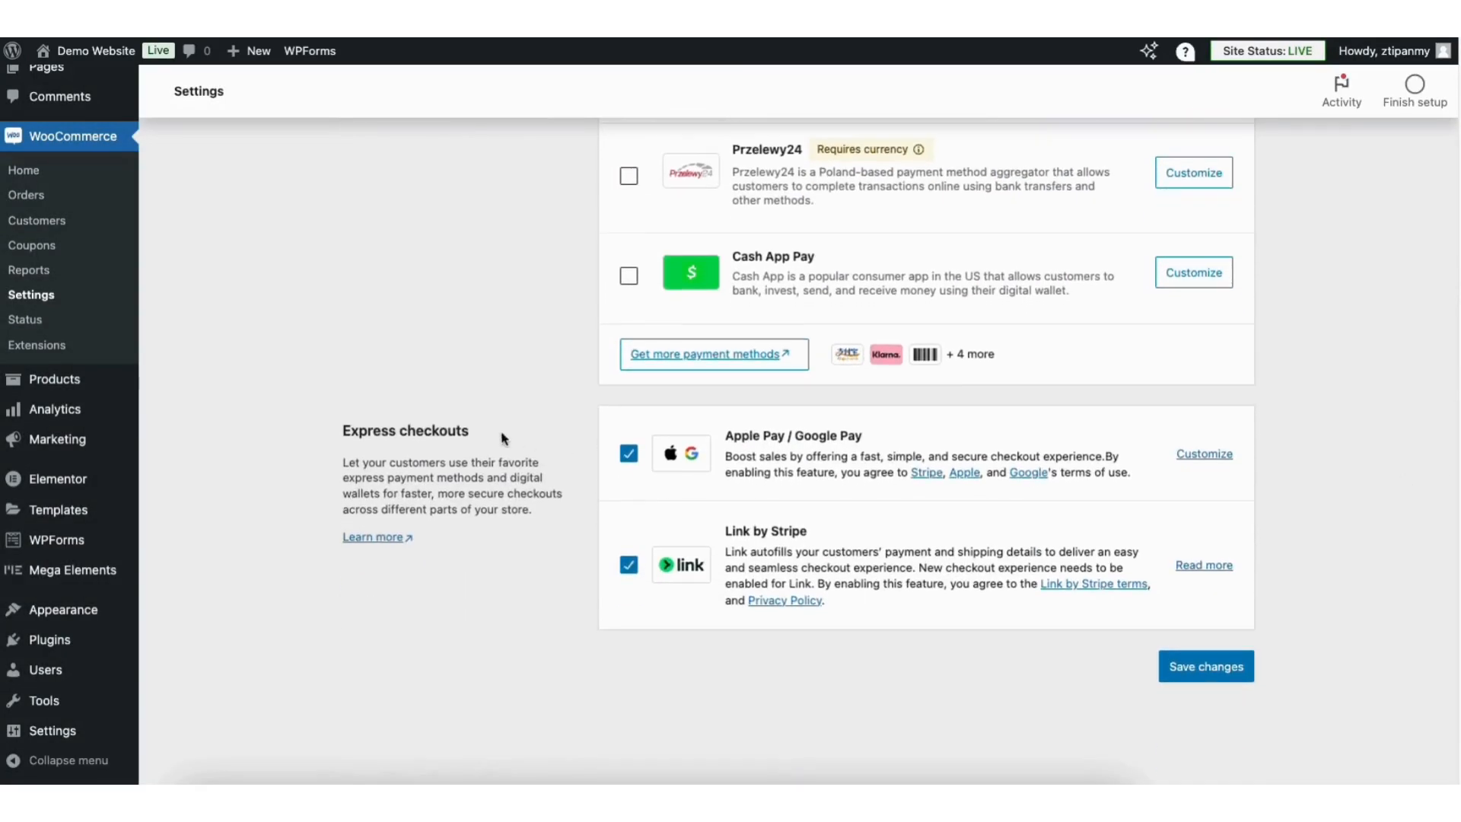
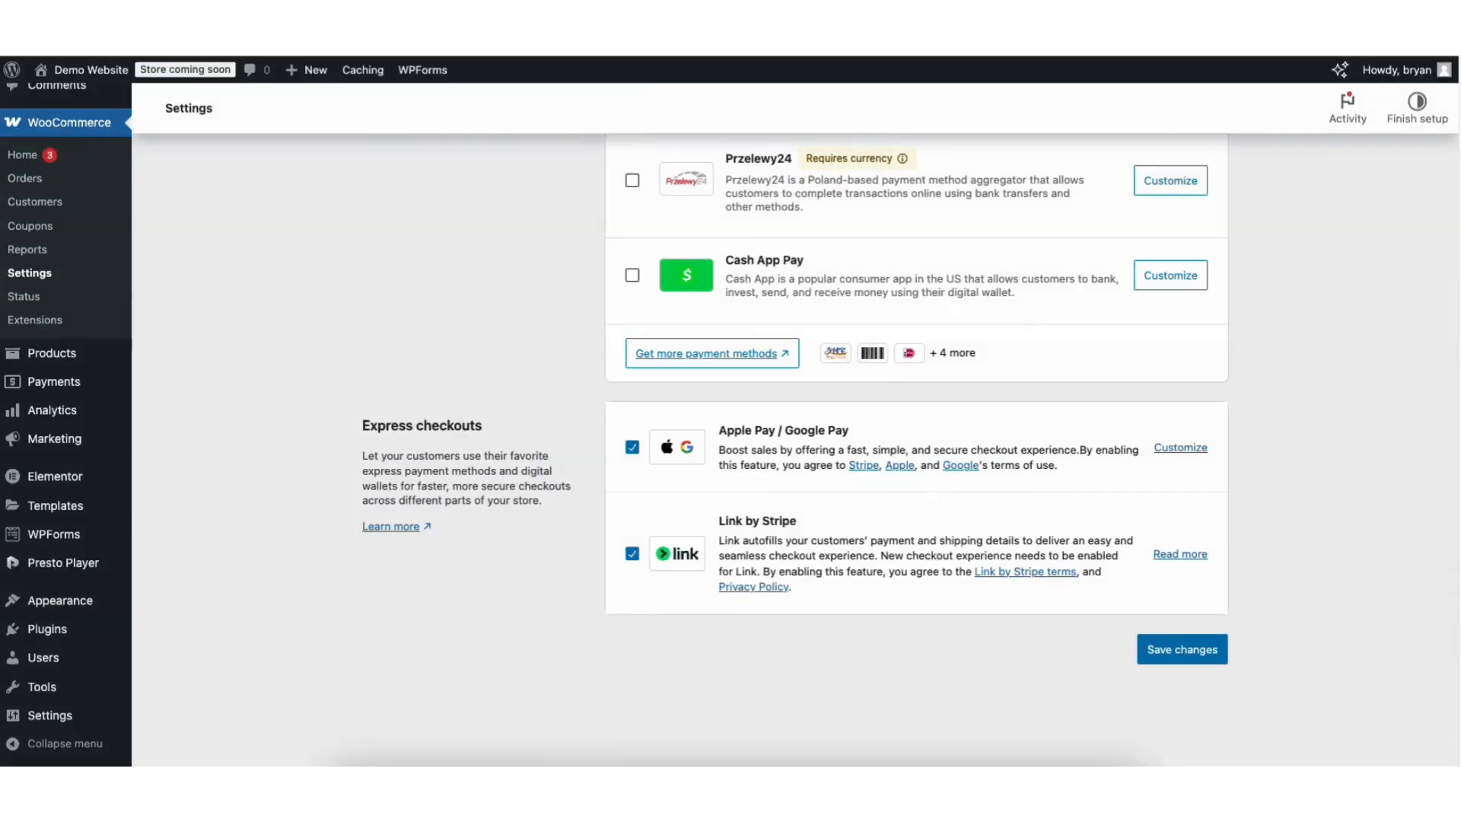
Set WooCommerce site visibility to Live and save the change.
scroll(1444, 368, up, 15)
scroll(1418, 253, up, 3)
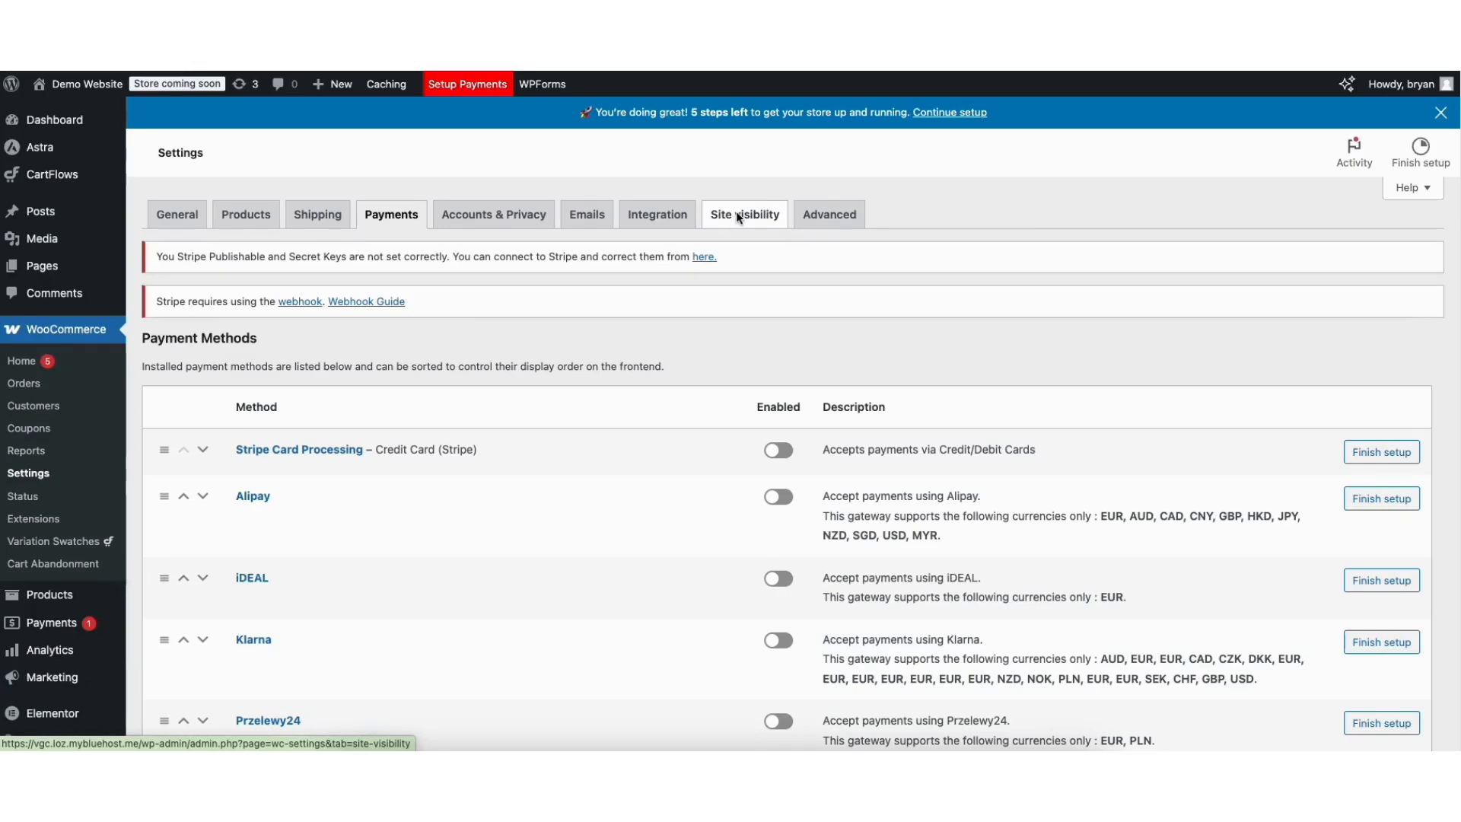
click(737, 216)
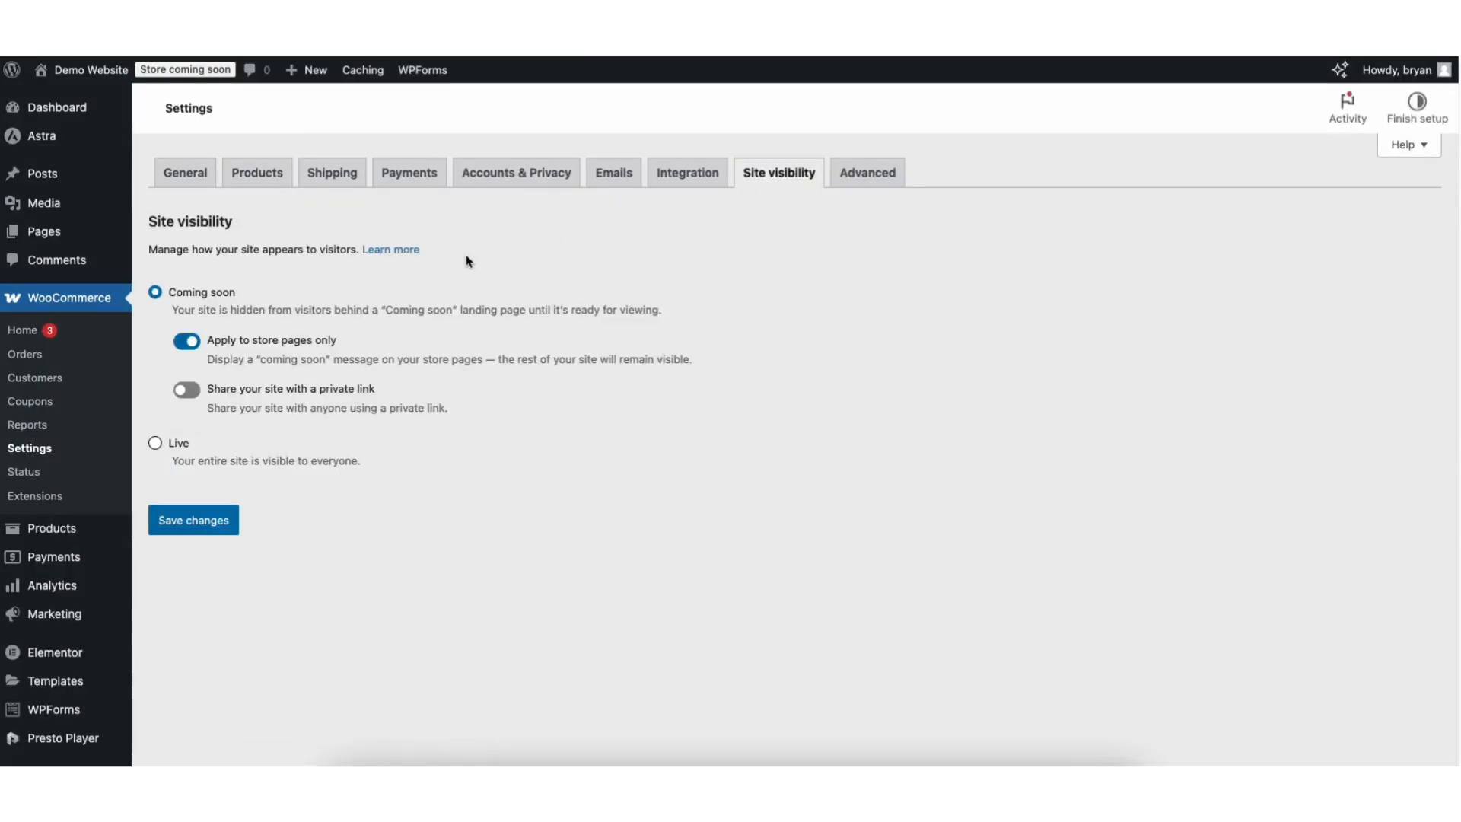
click(155, 442)
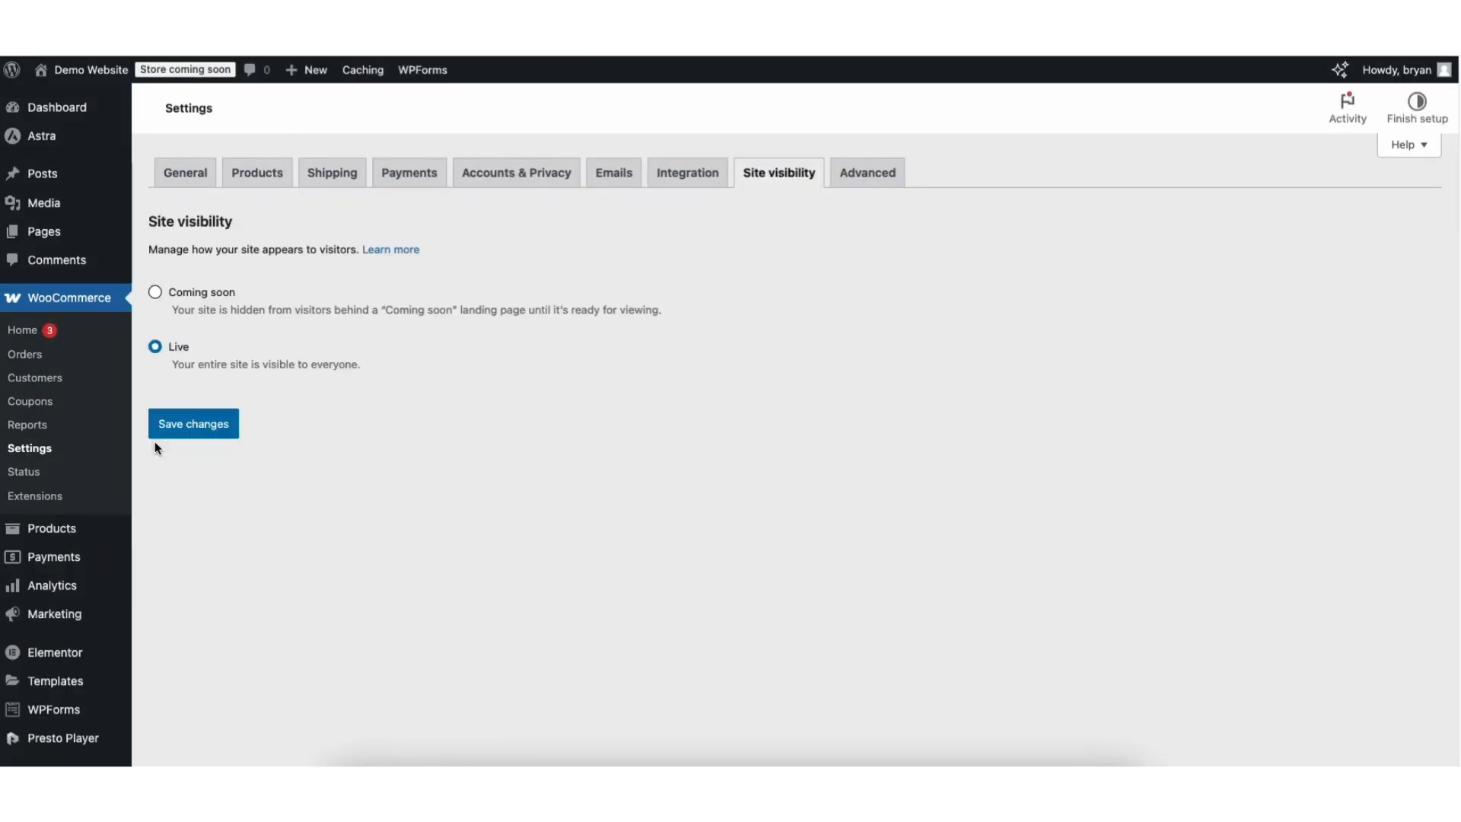
click(189, 424)
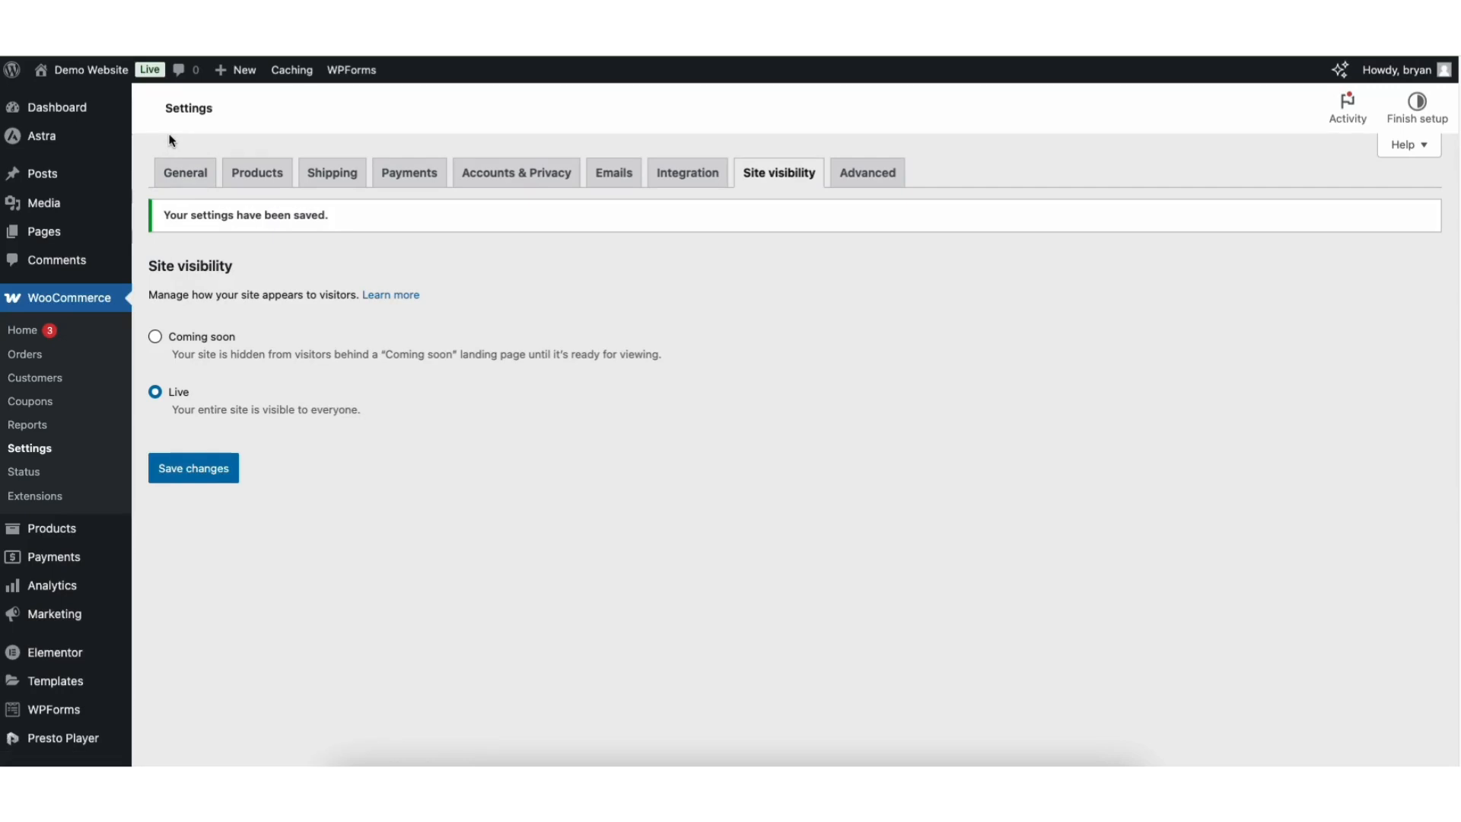
mouse_move(88, 72)
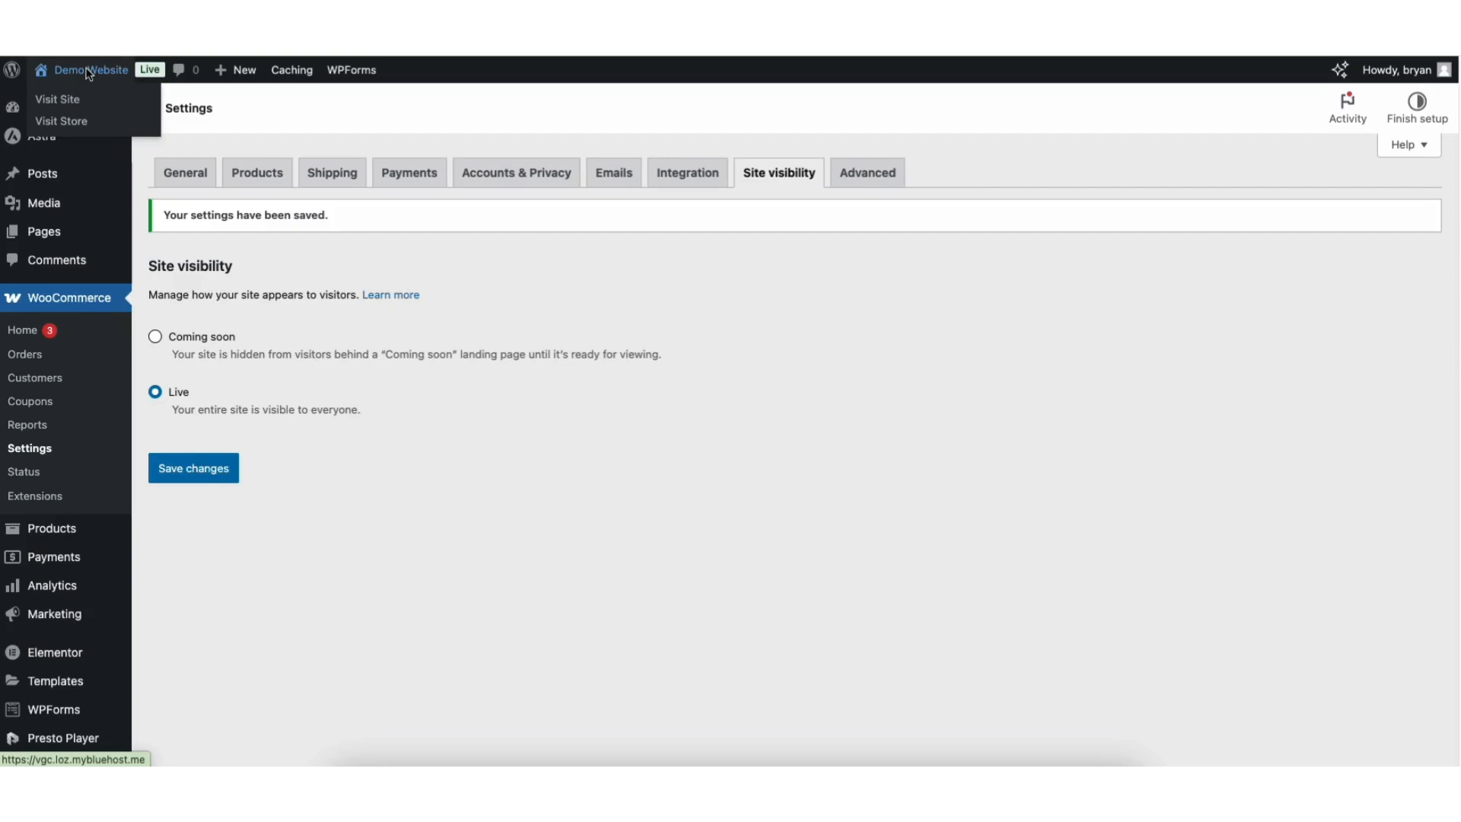
Visit the storefront's store page and open the Basic Gray Jeans product.
click(72, 123)
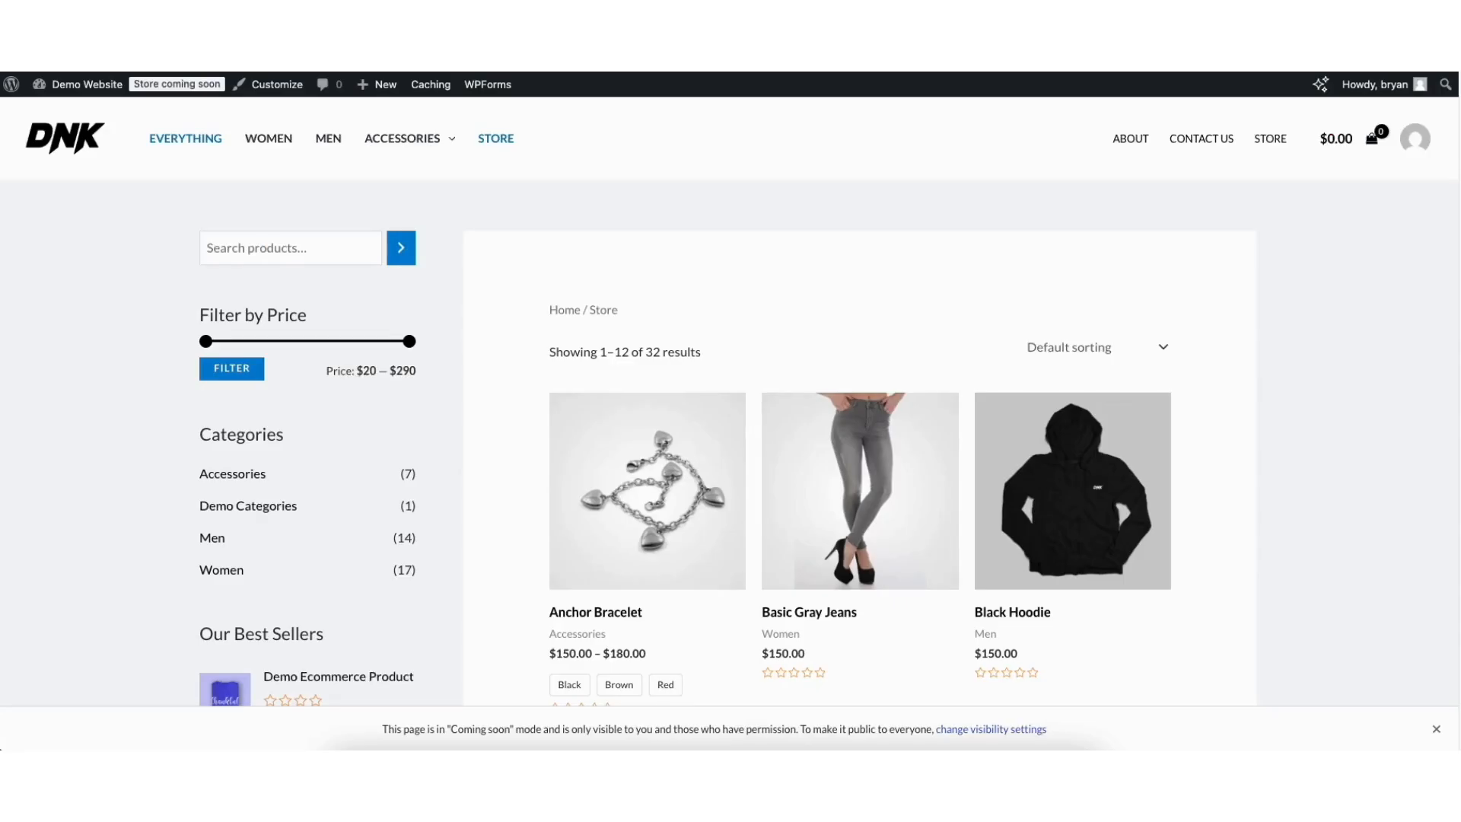
scroll(1115, 408, down, 2)
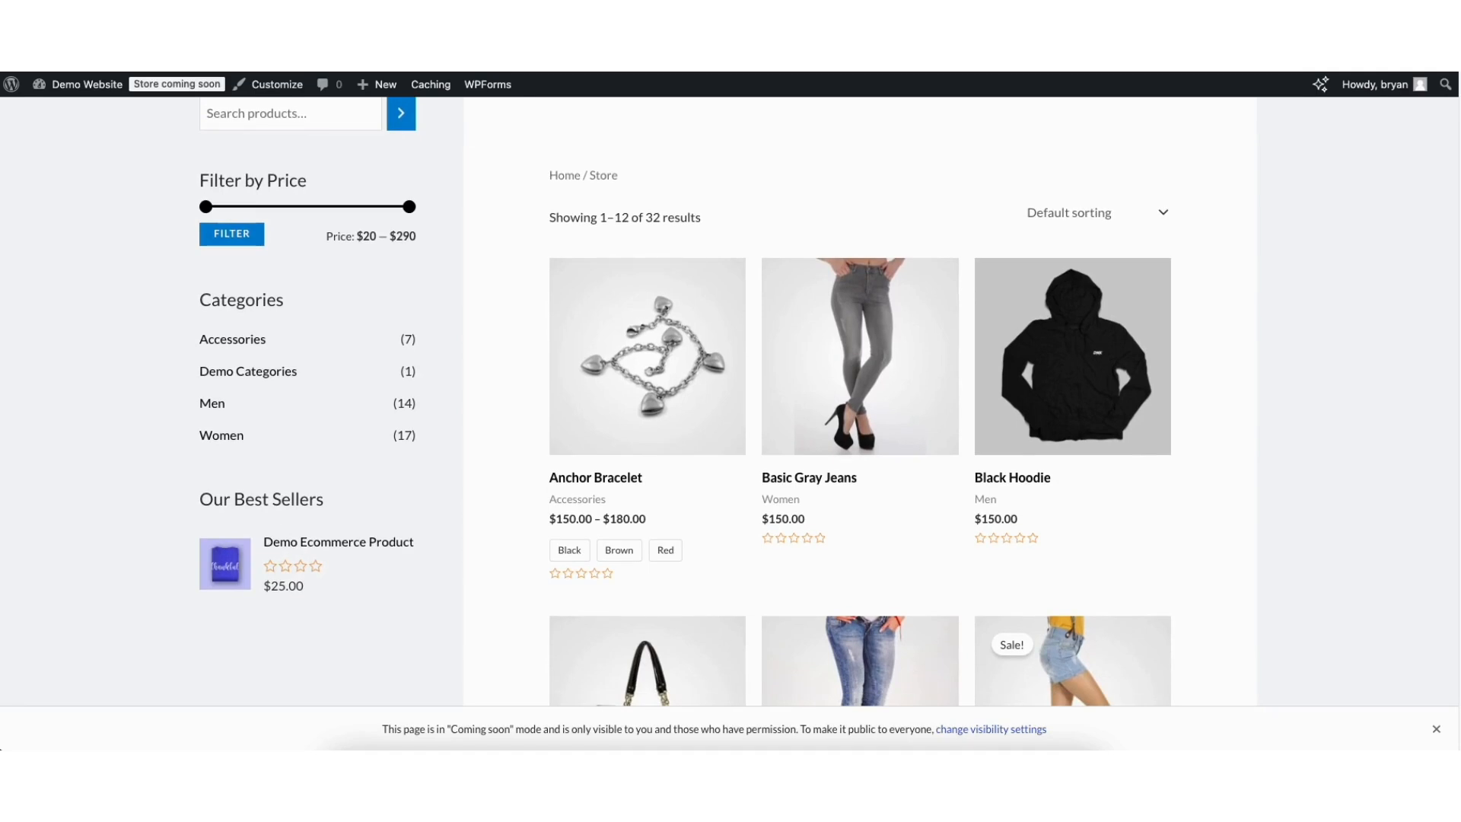
click(866, 339)
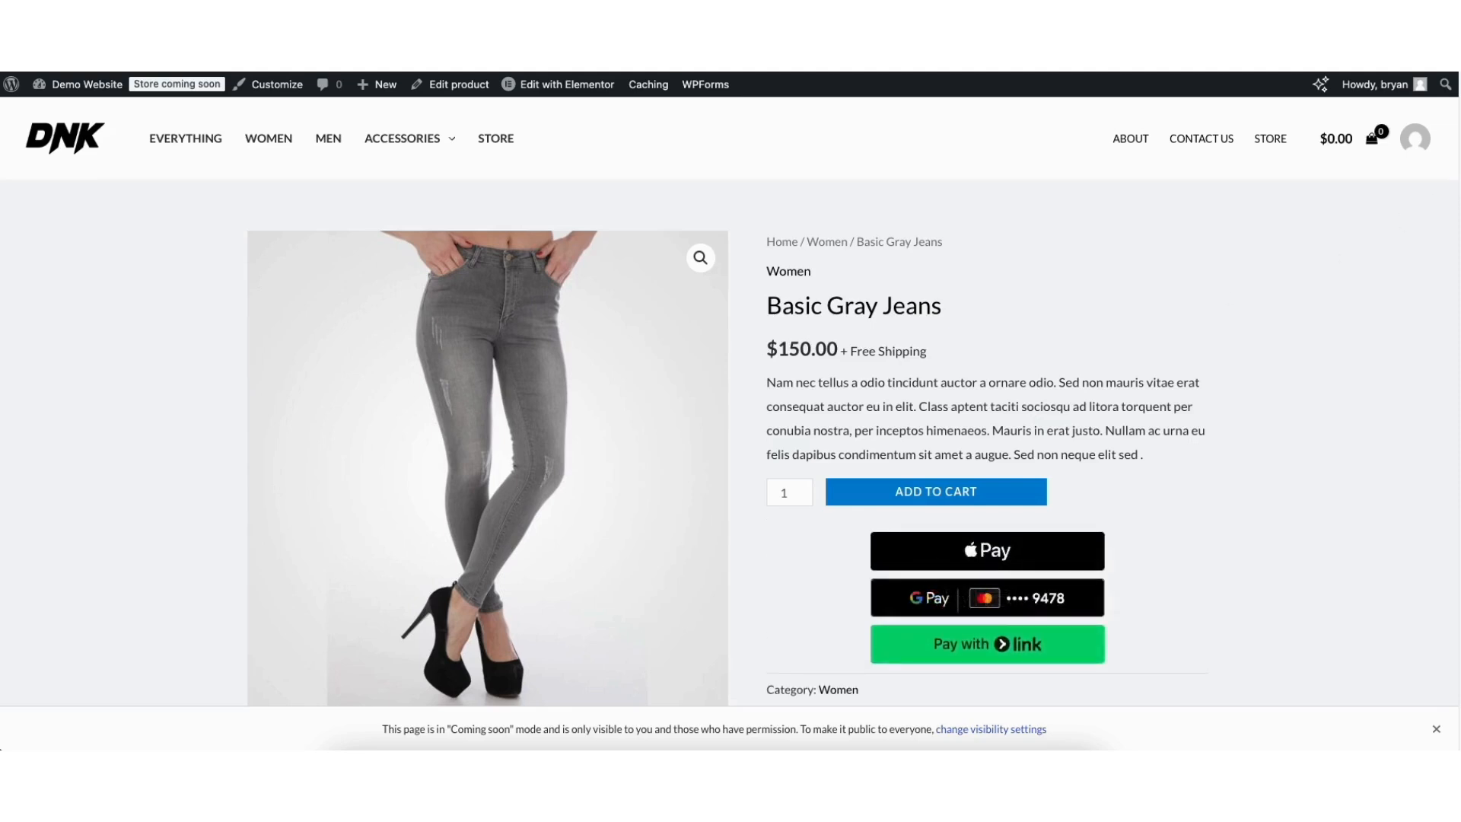
scroll(731, 403, down, 3)
scroll(938, 422, up, 3)
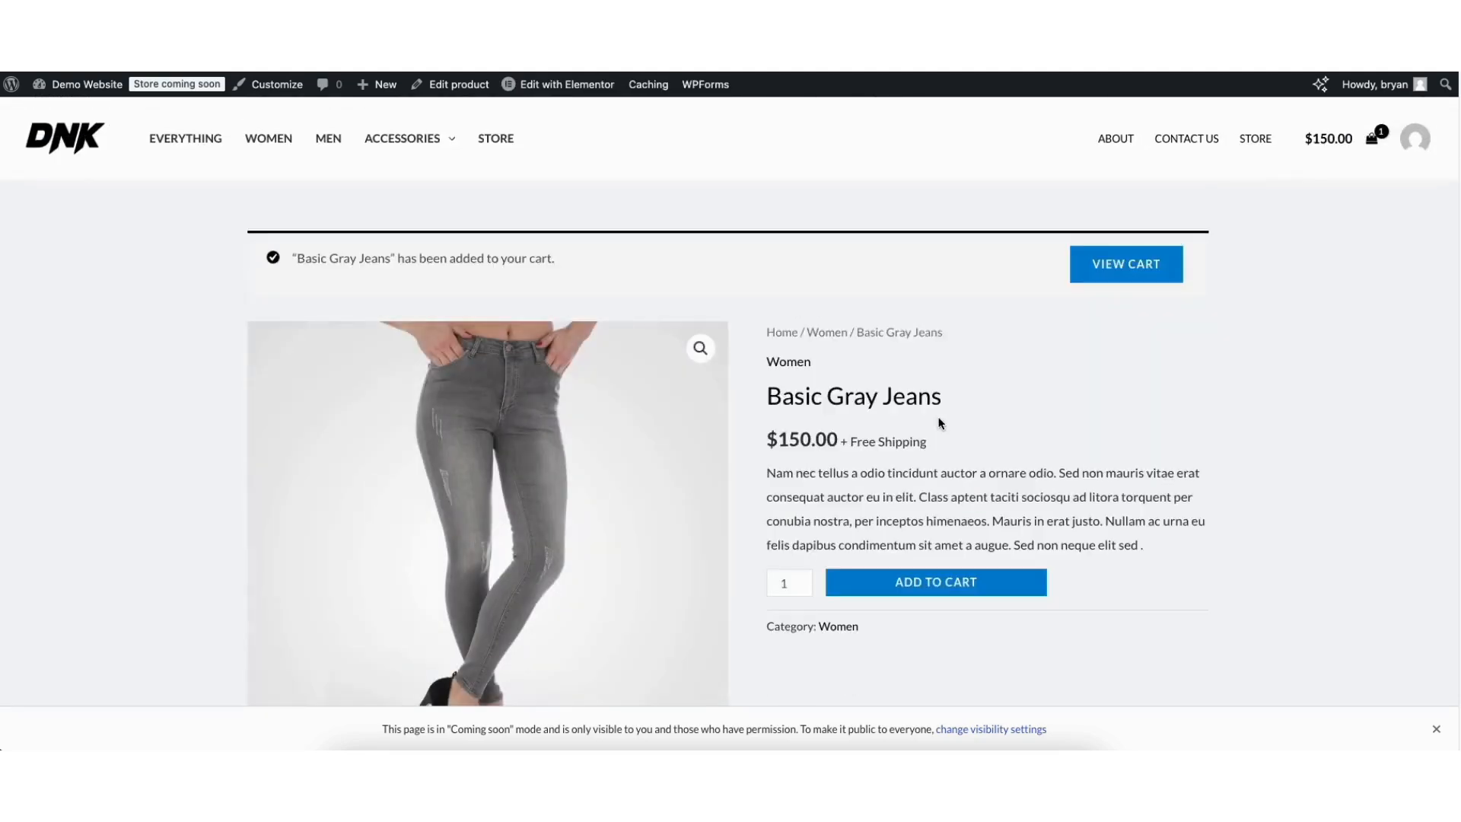
Go to the cart holding the jeans and proceed to checkout for the $150.00 order.
click(1101, 270)
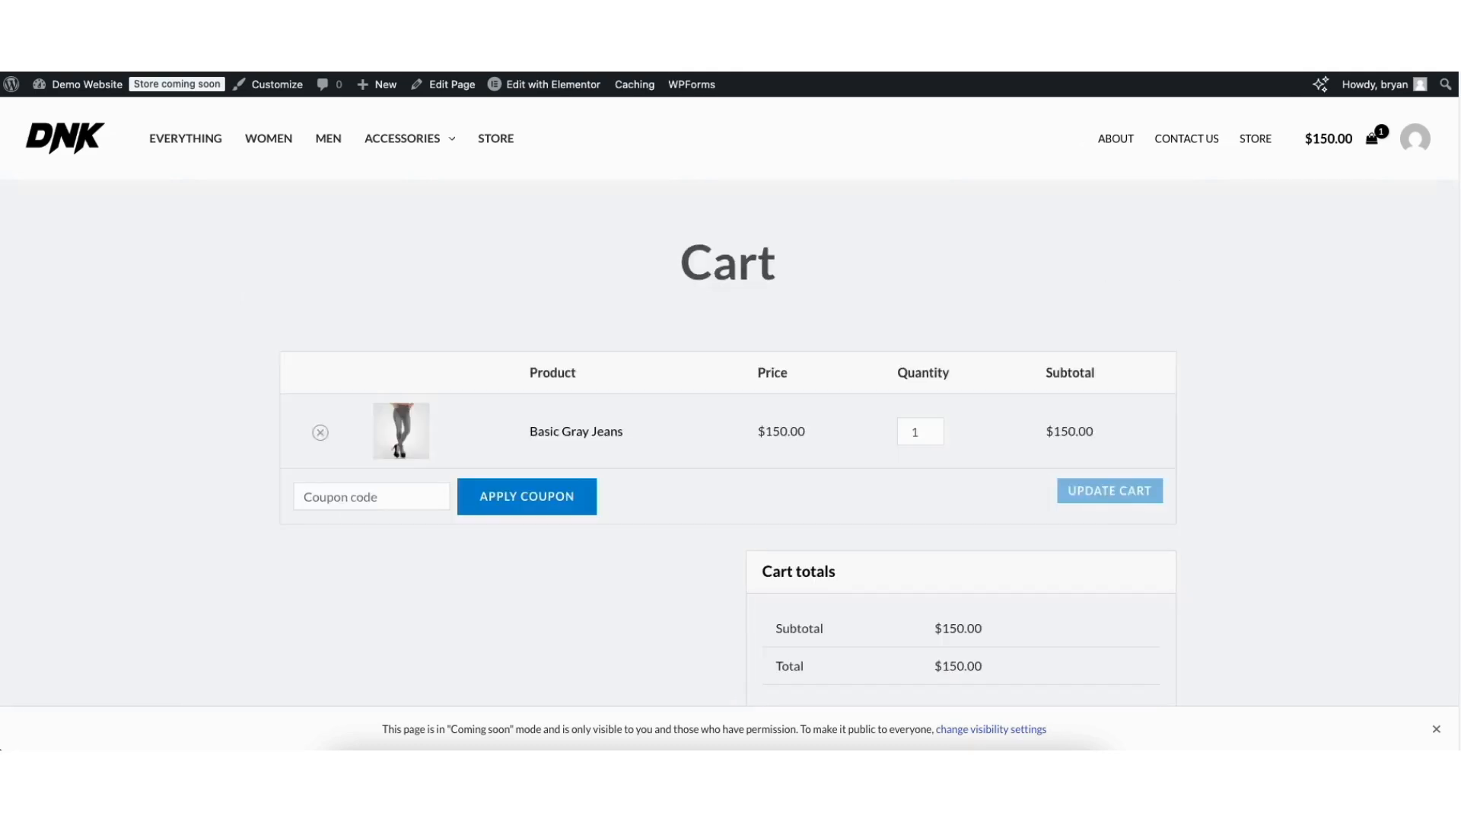
scroll(728, 393, down, 3)
drag(1456, 182, 1457, 232)
click(908, 623)
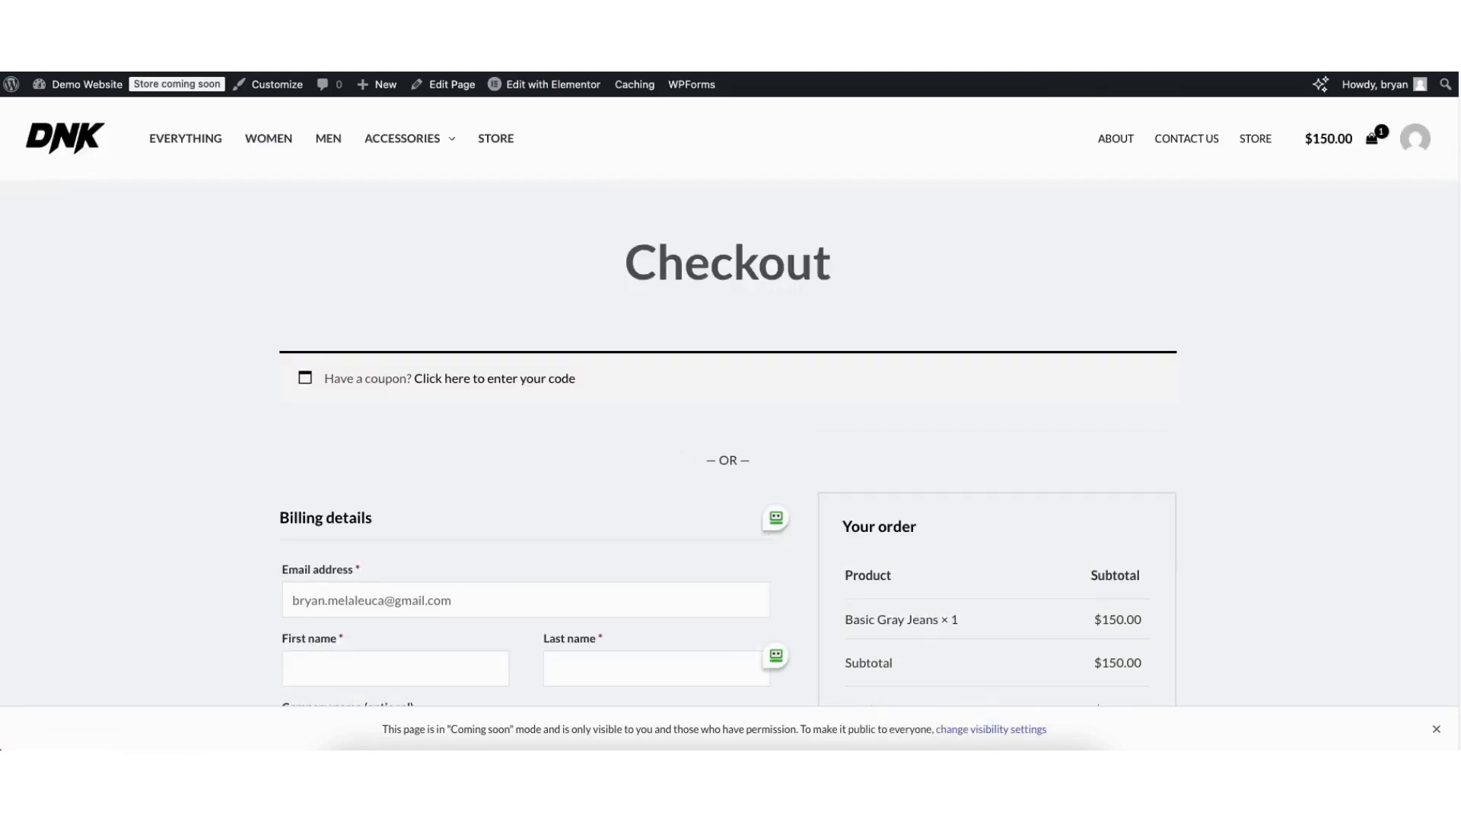
drag(1456, 130, 1402, 407)
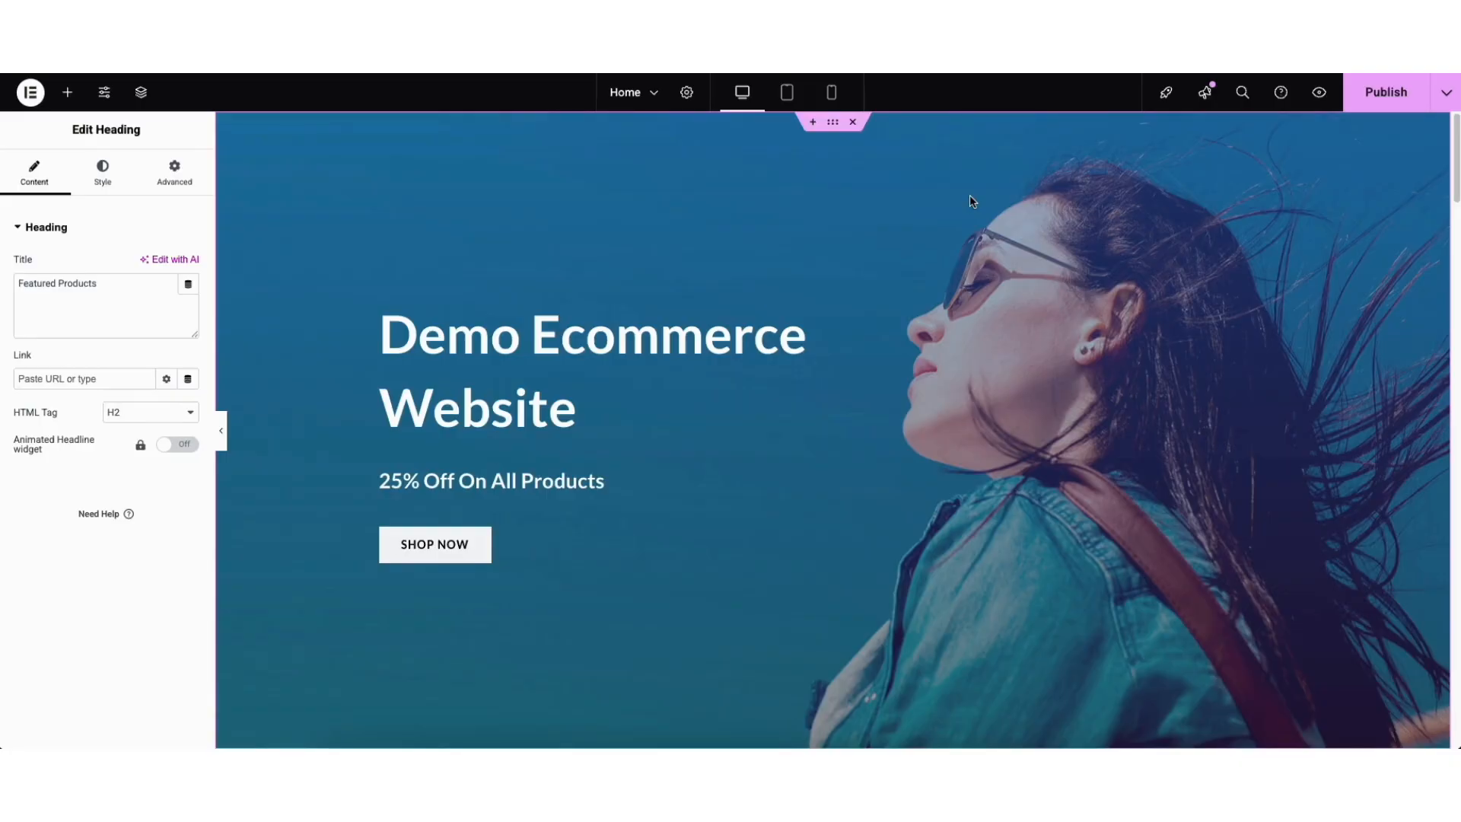
Deselect the Home page heading and look over the extra Publish options.
click(970, 196)
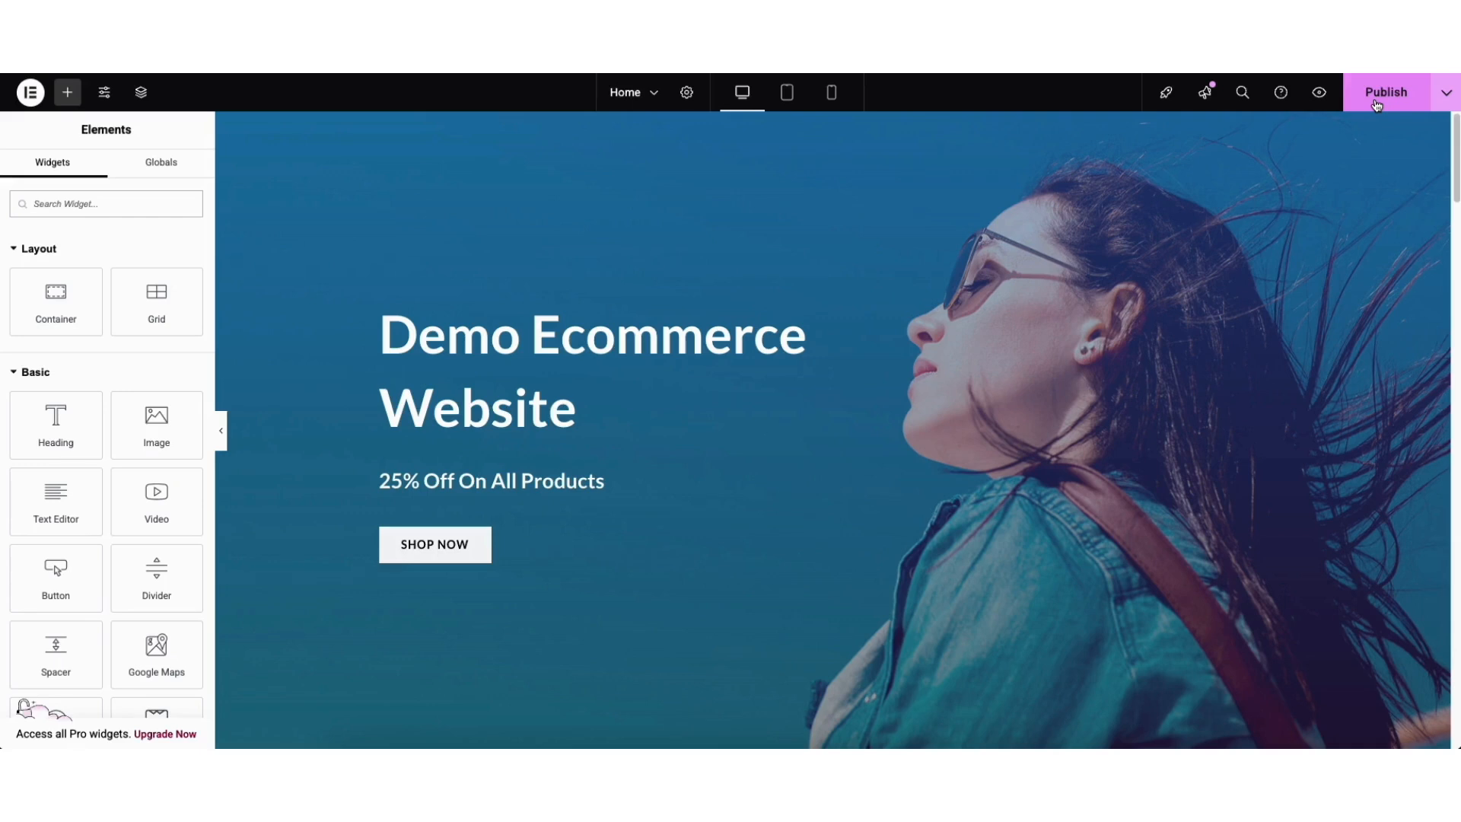
click(1443, 93)
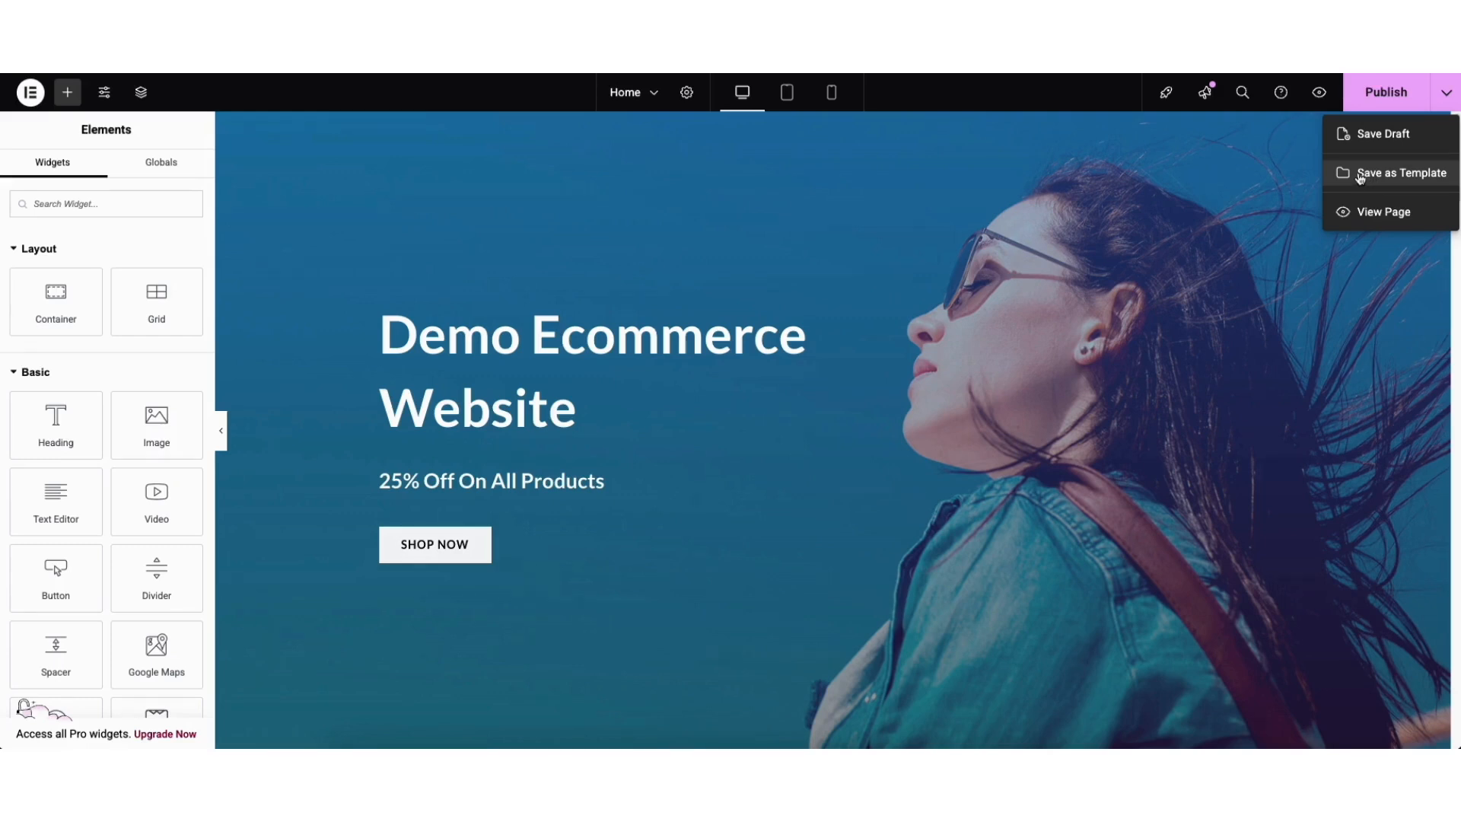
click(1302, 174)
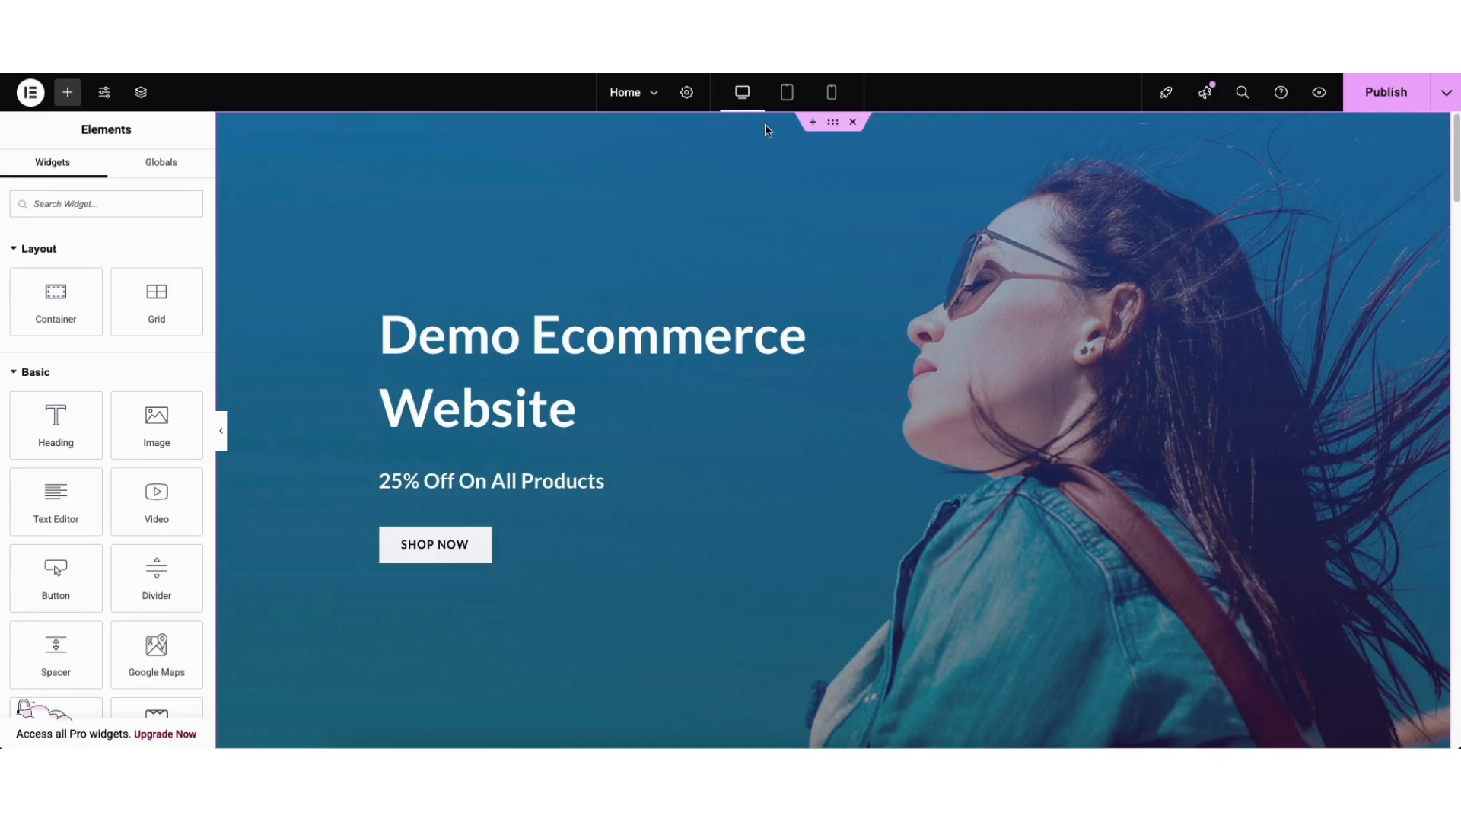
Preview the Home page at tablet and mobile widths, return to desktop, and open Site Settings.
click(788, 94)
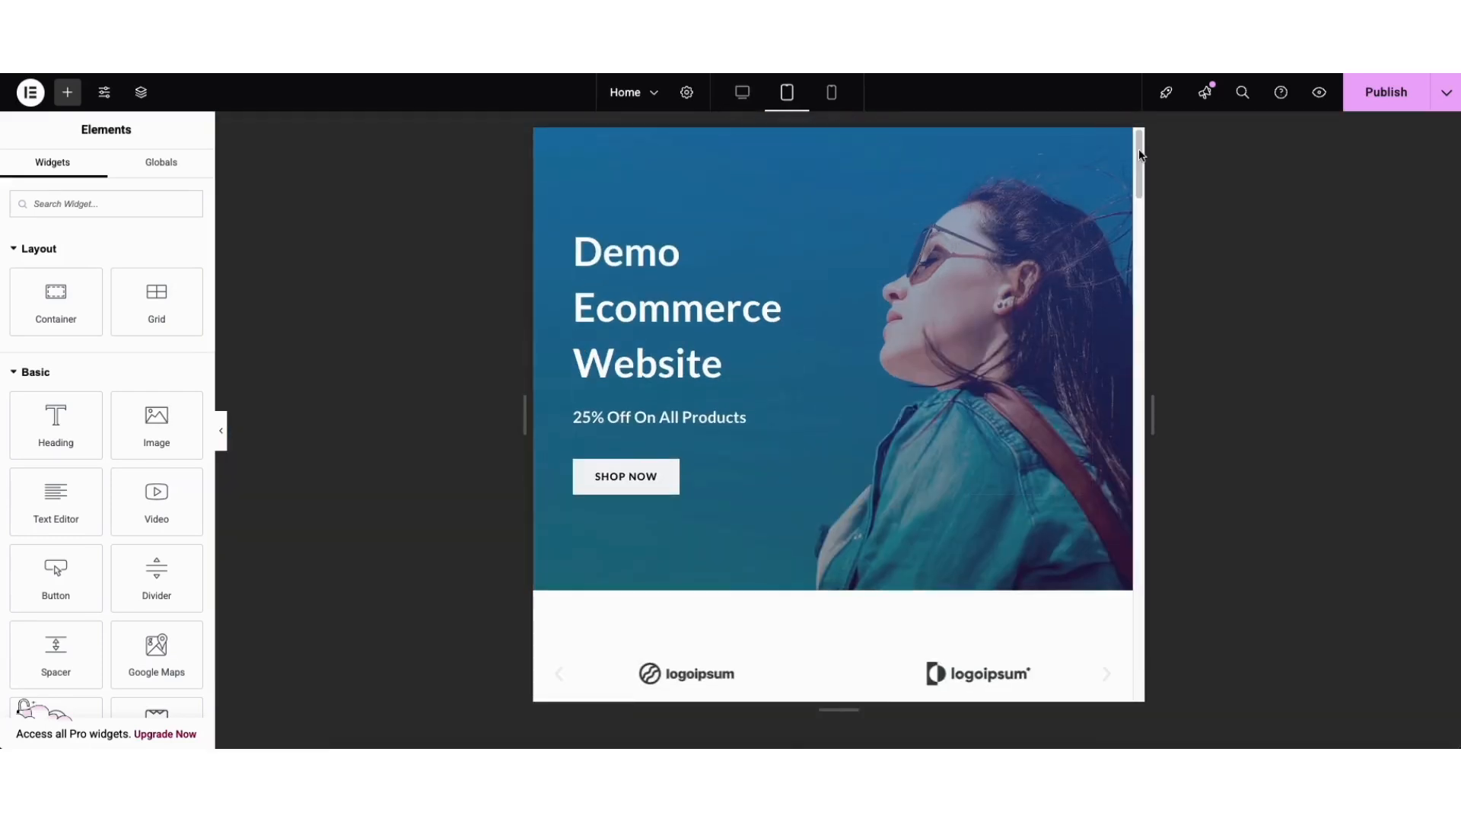
scroll(1126, 251, down, 10)
scroll(1125, 251, up, 10)
click(831, 92)
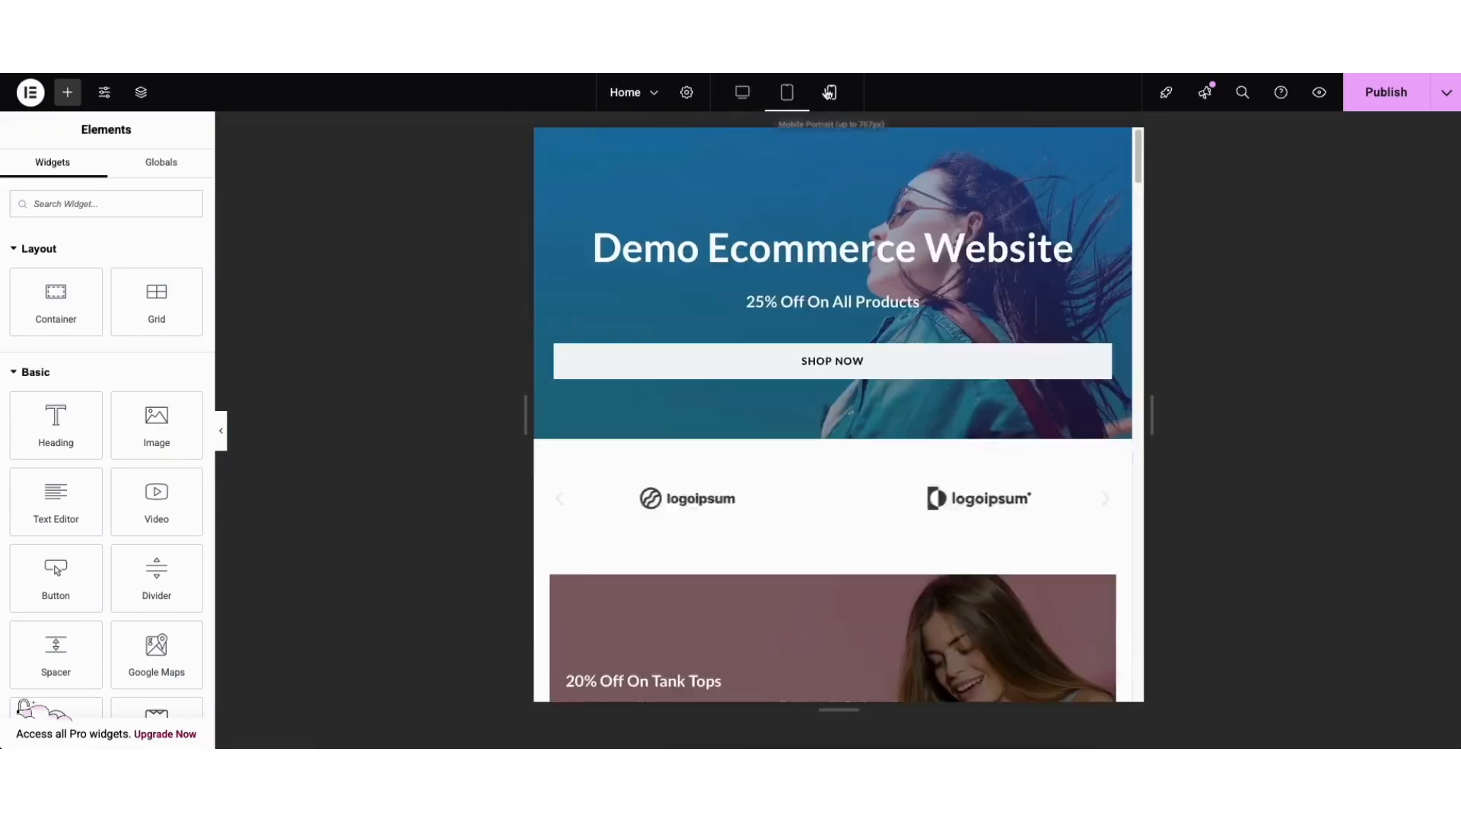
scroll(913, 228, down, 10)
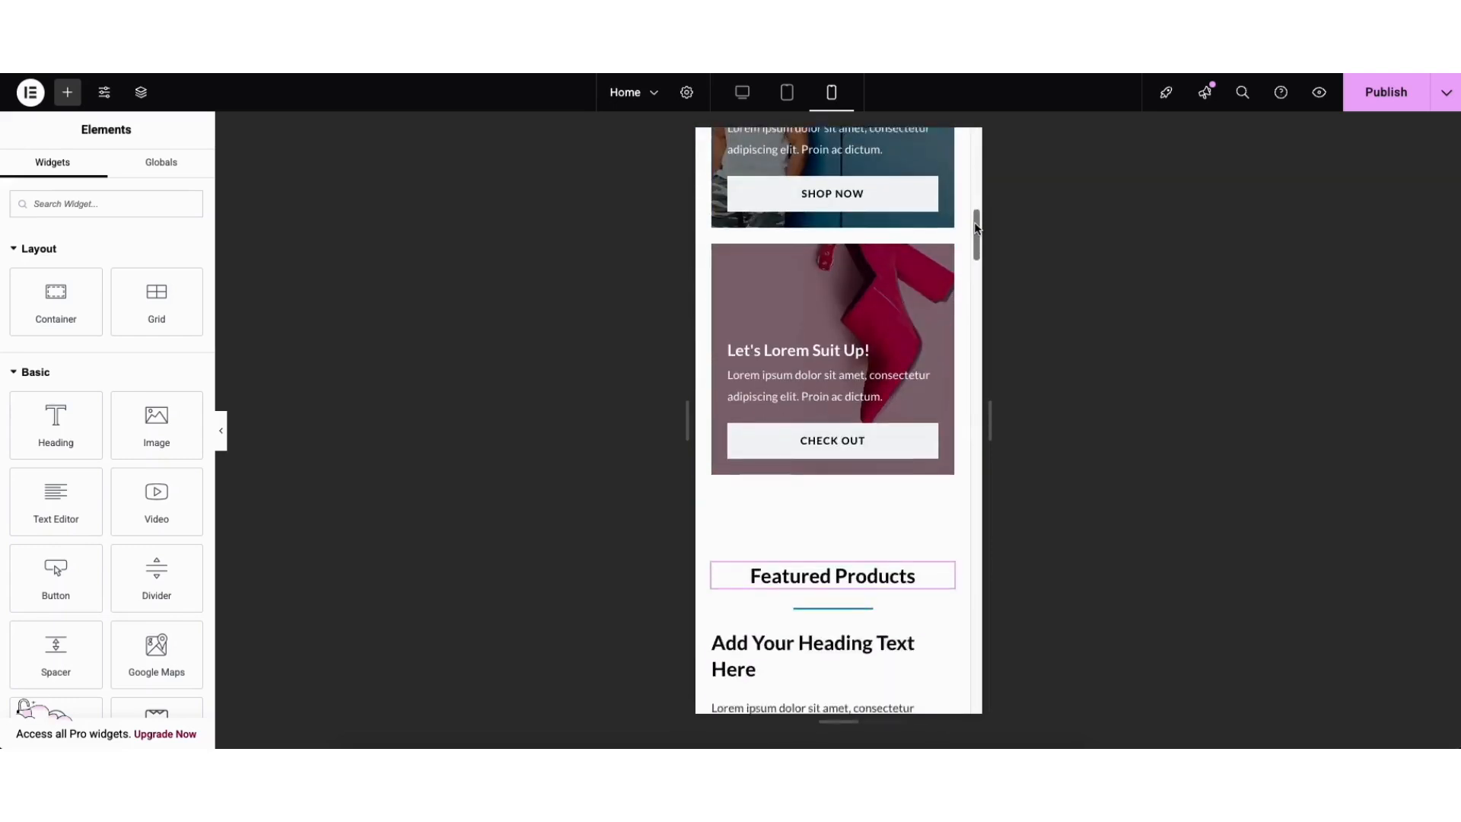
scroll(858, 190, up, 10)
click(742, 93)
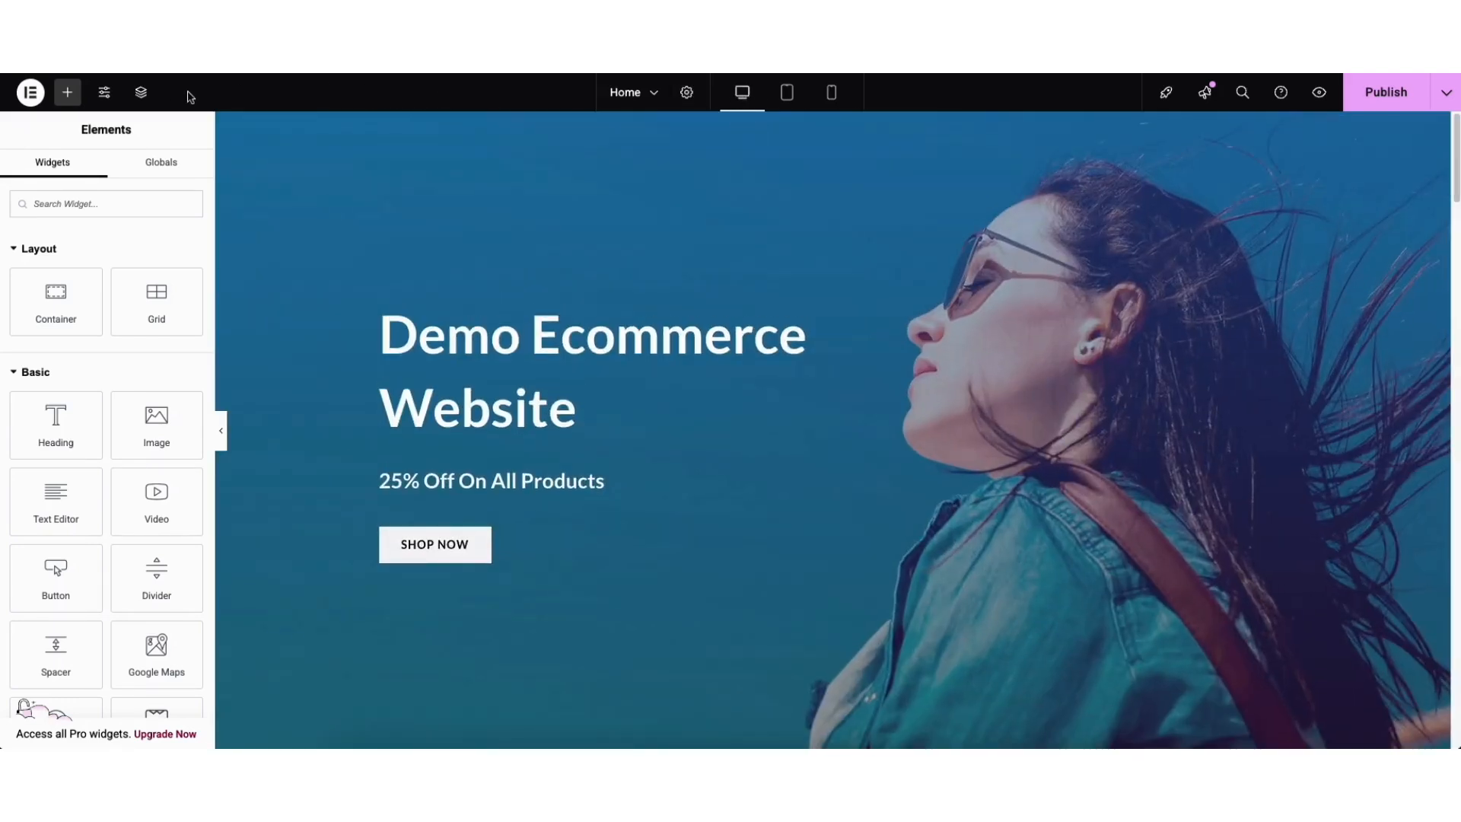
click(104, 94)
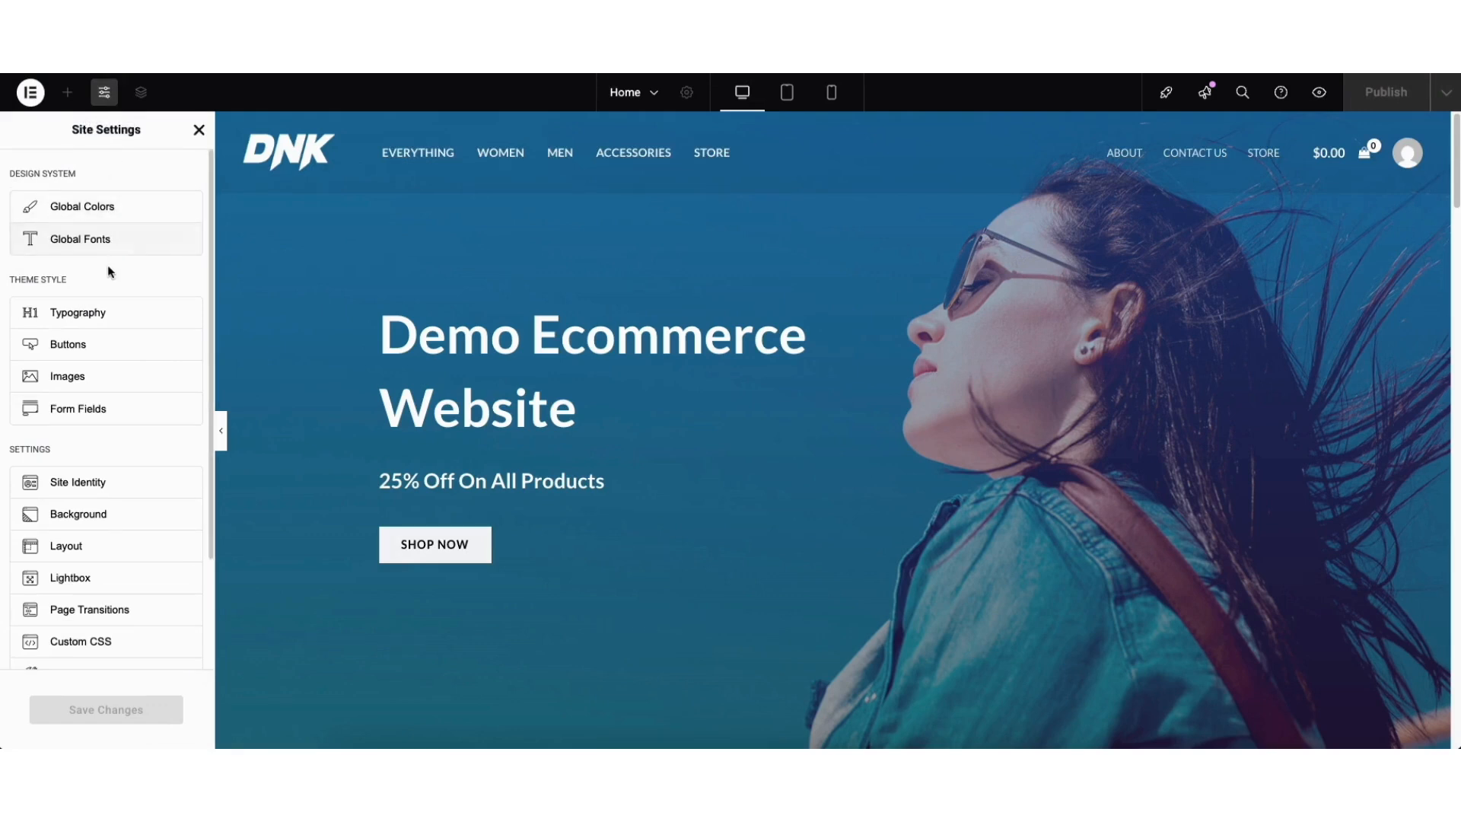
Close Site Settings, review the Home page's saved revisions, and exit Elementor to WordPress.
click(198, 129)
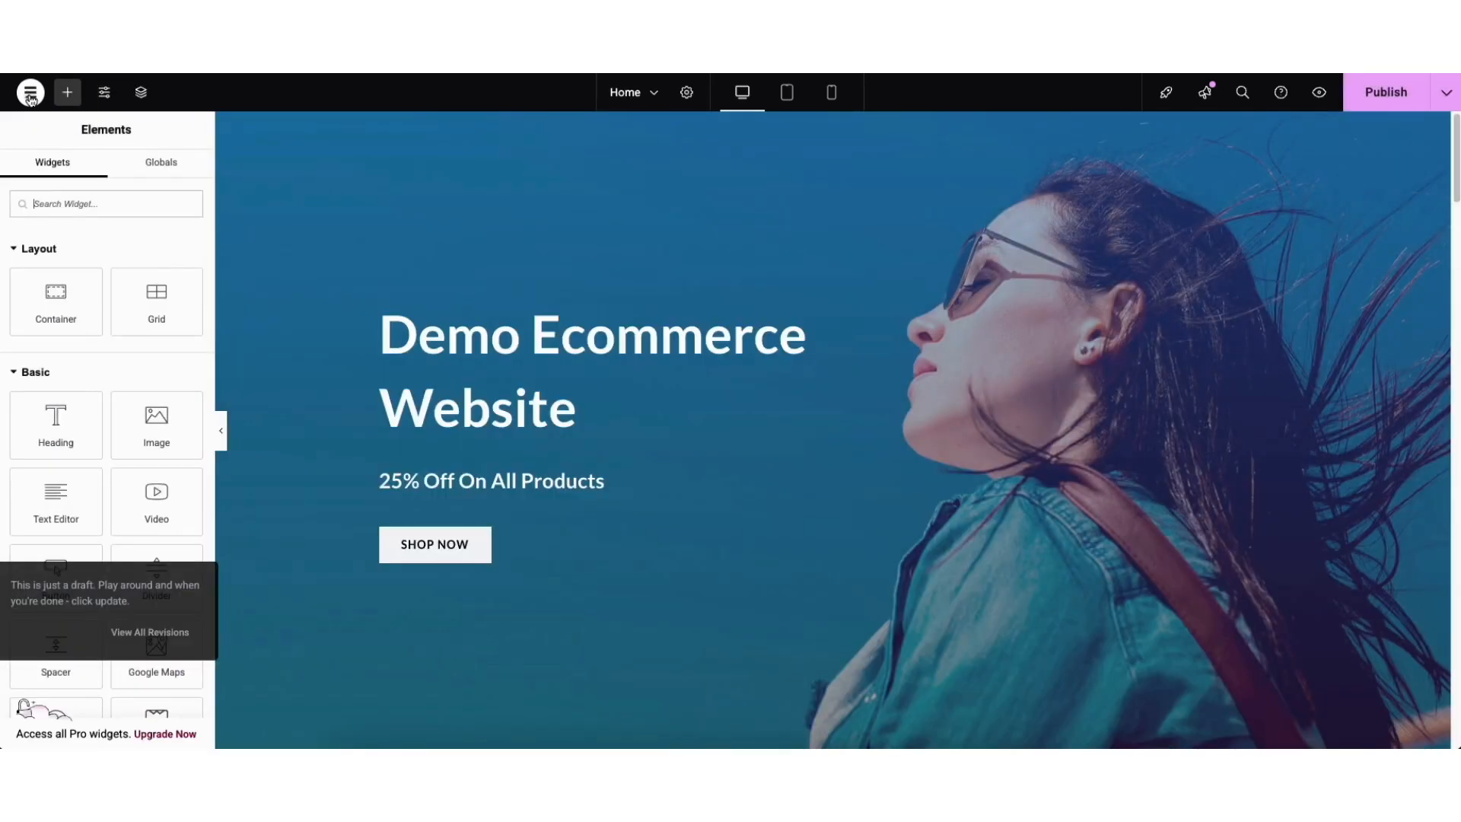
click(31, 93)
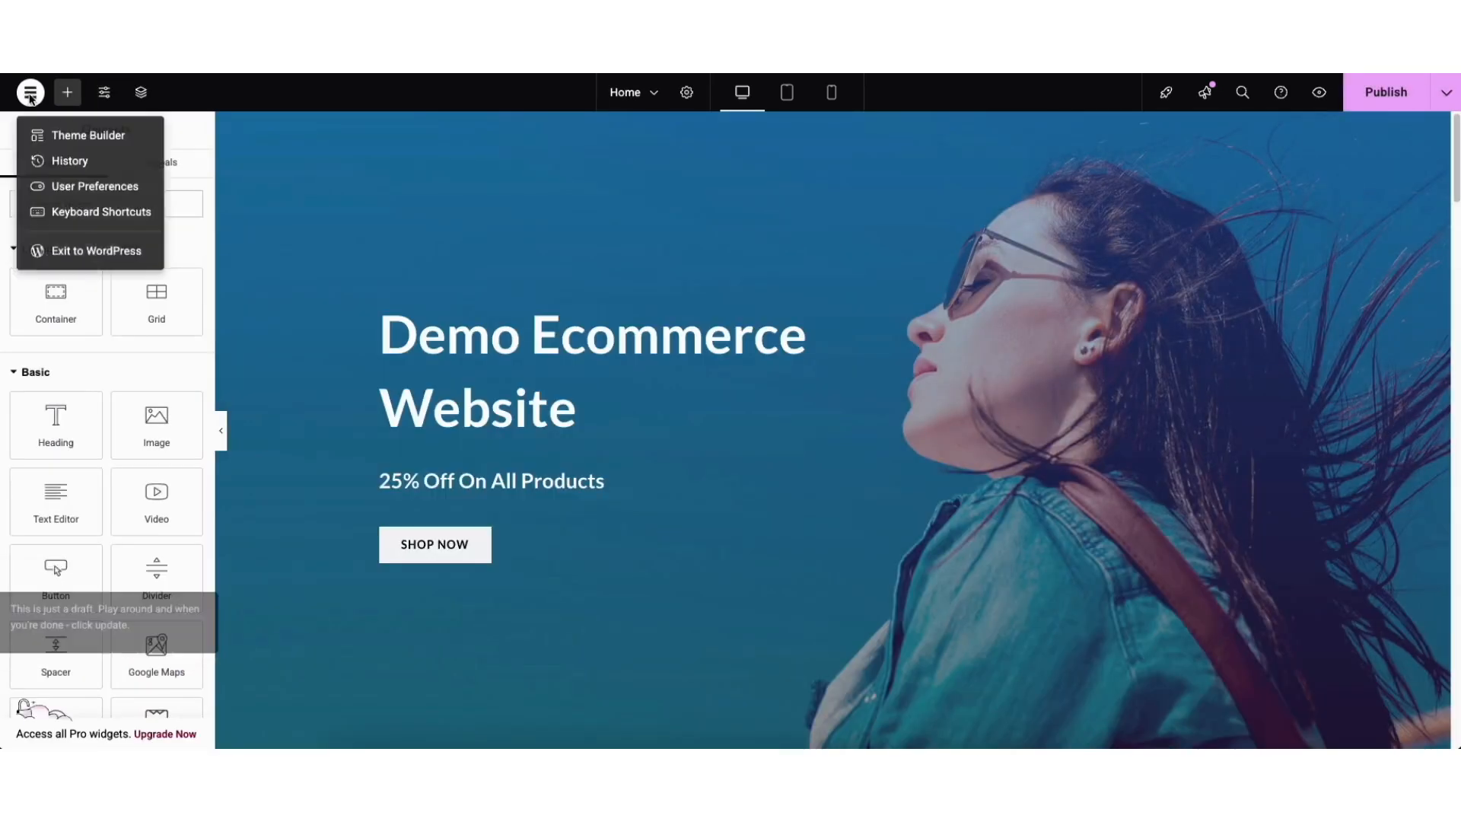
click(67, 160)
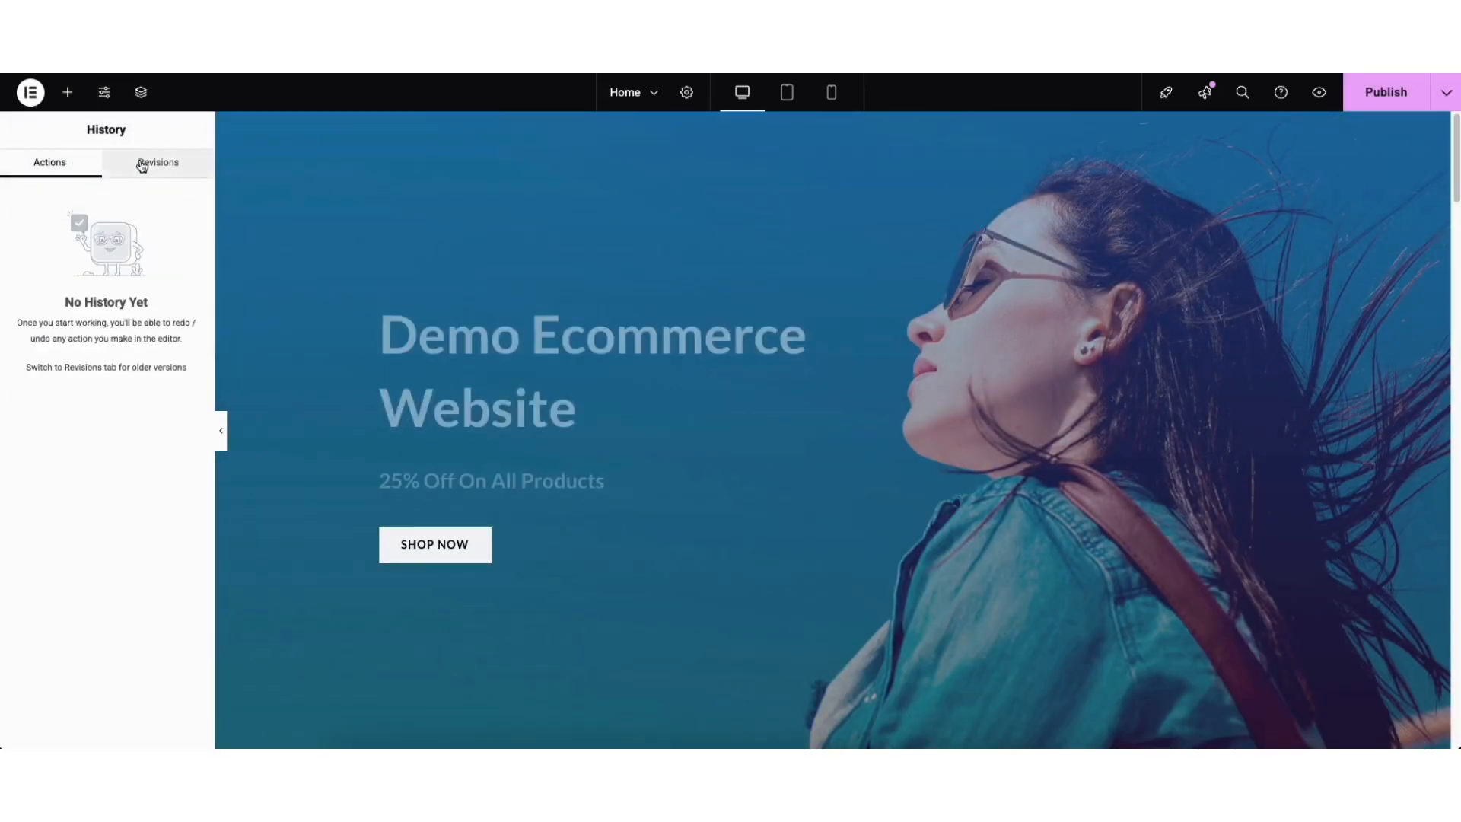
click(135, 165)
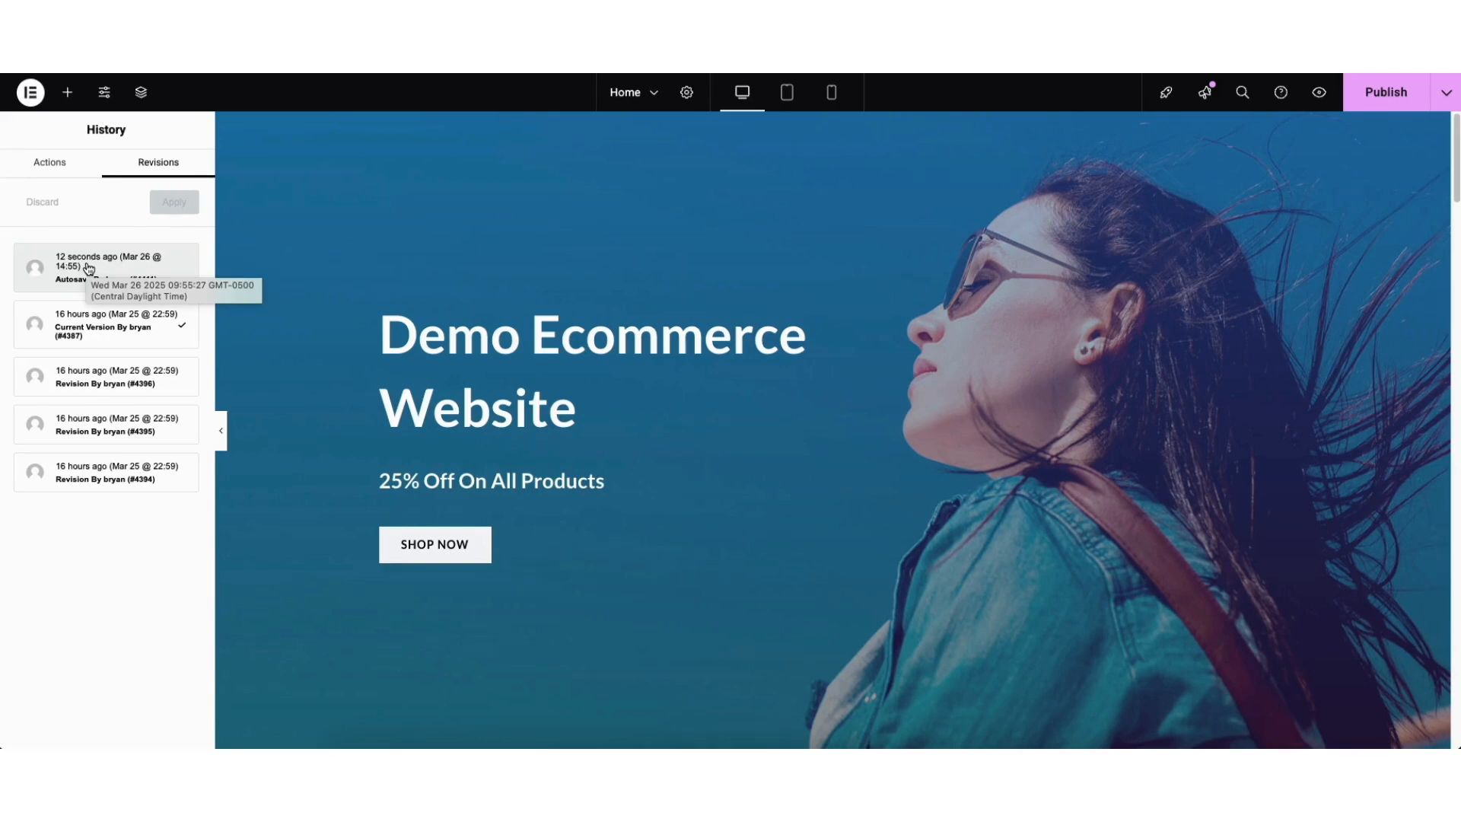
click(32, 95)
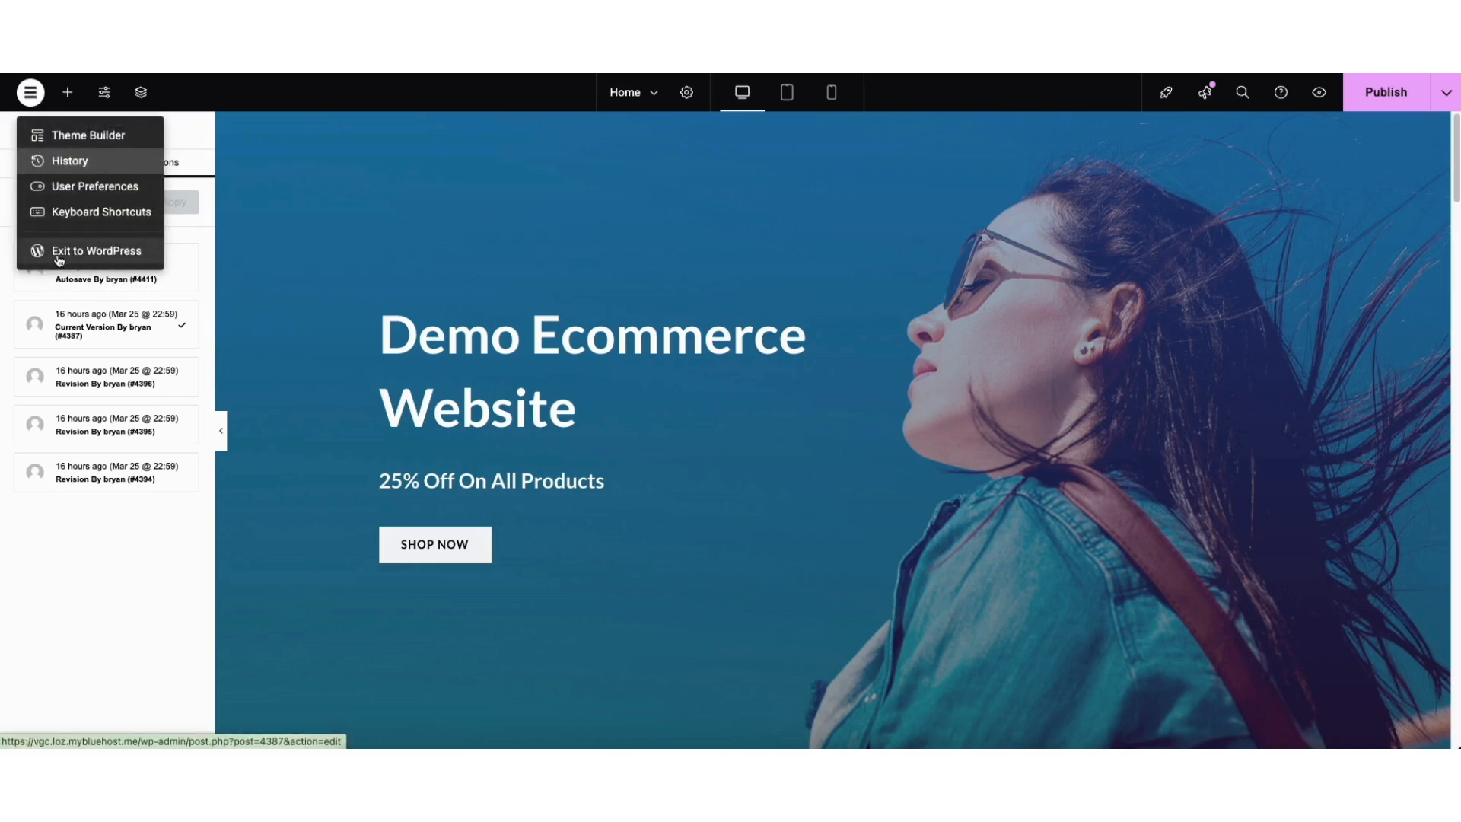
click(59, 255)
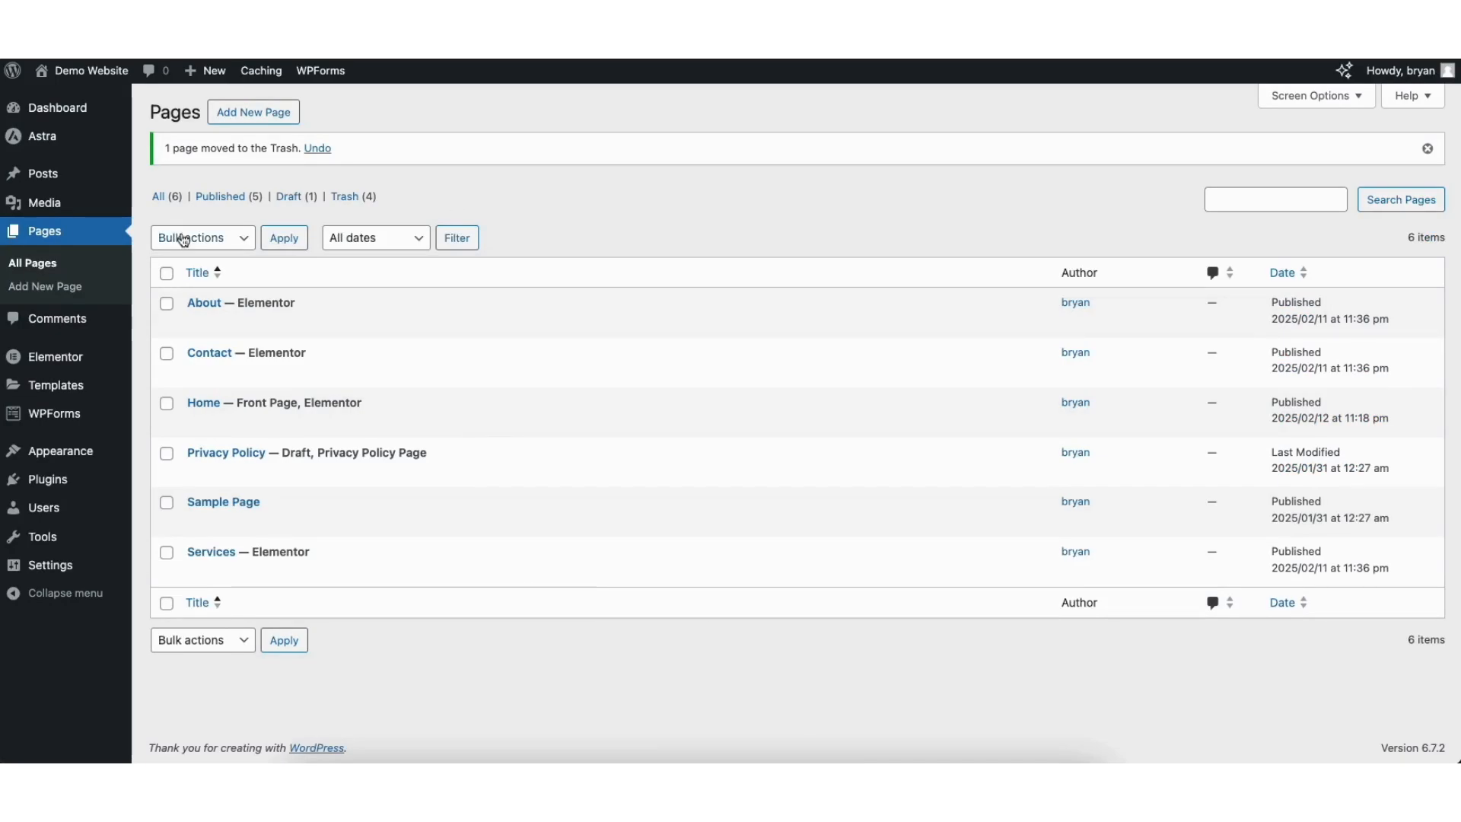
Browse the Pages list, the Media Library and All Posts in the admin.
click(33, 266)
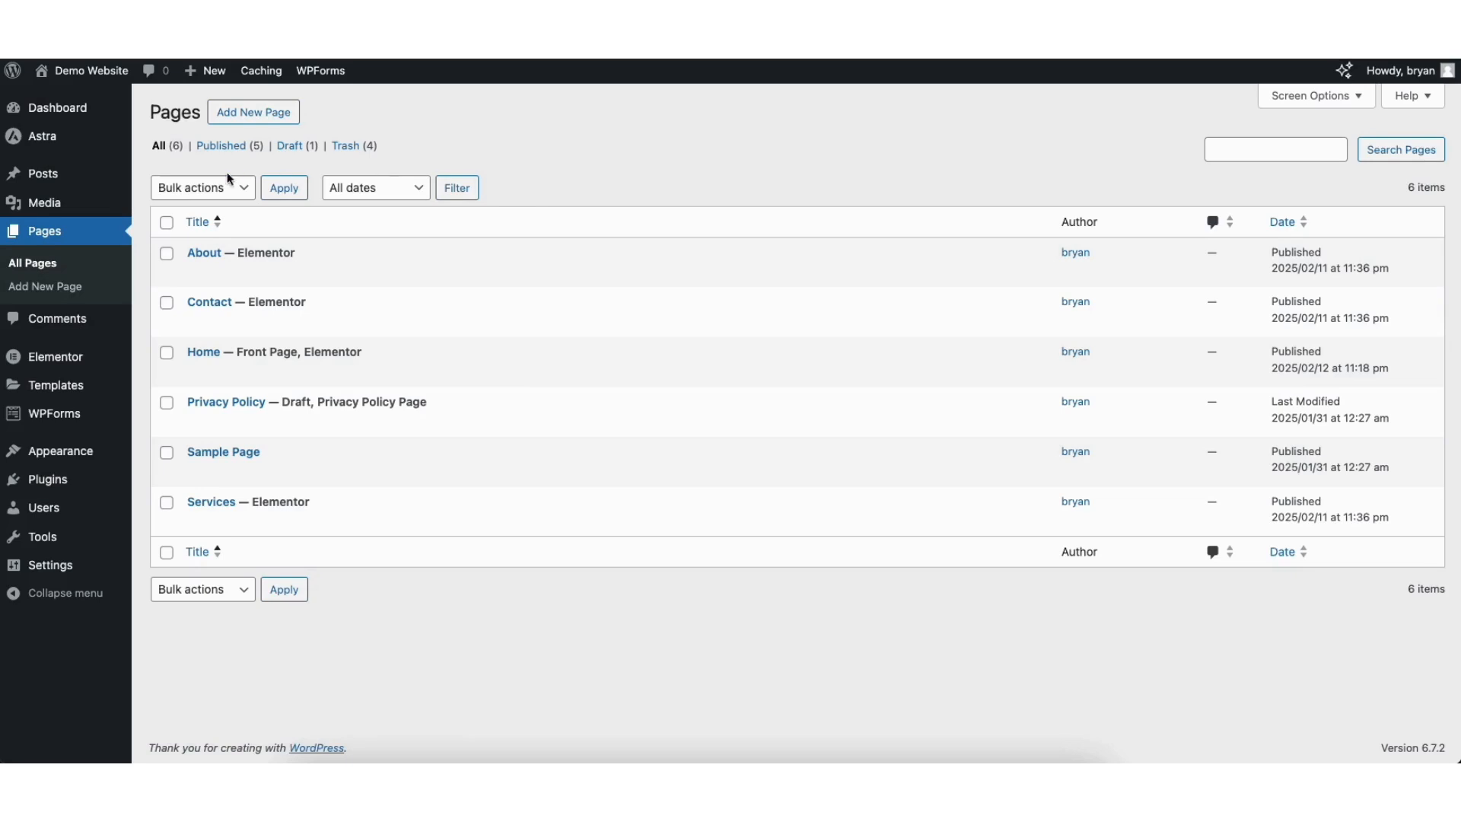
mouse_move(42, 206)
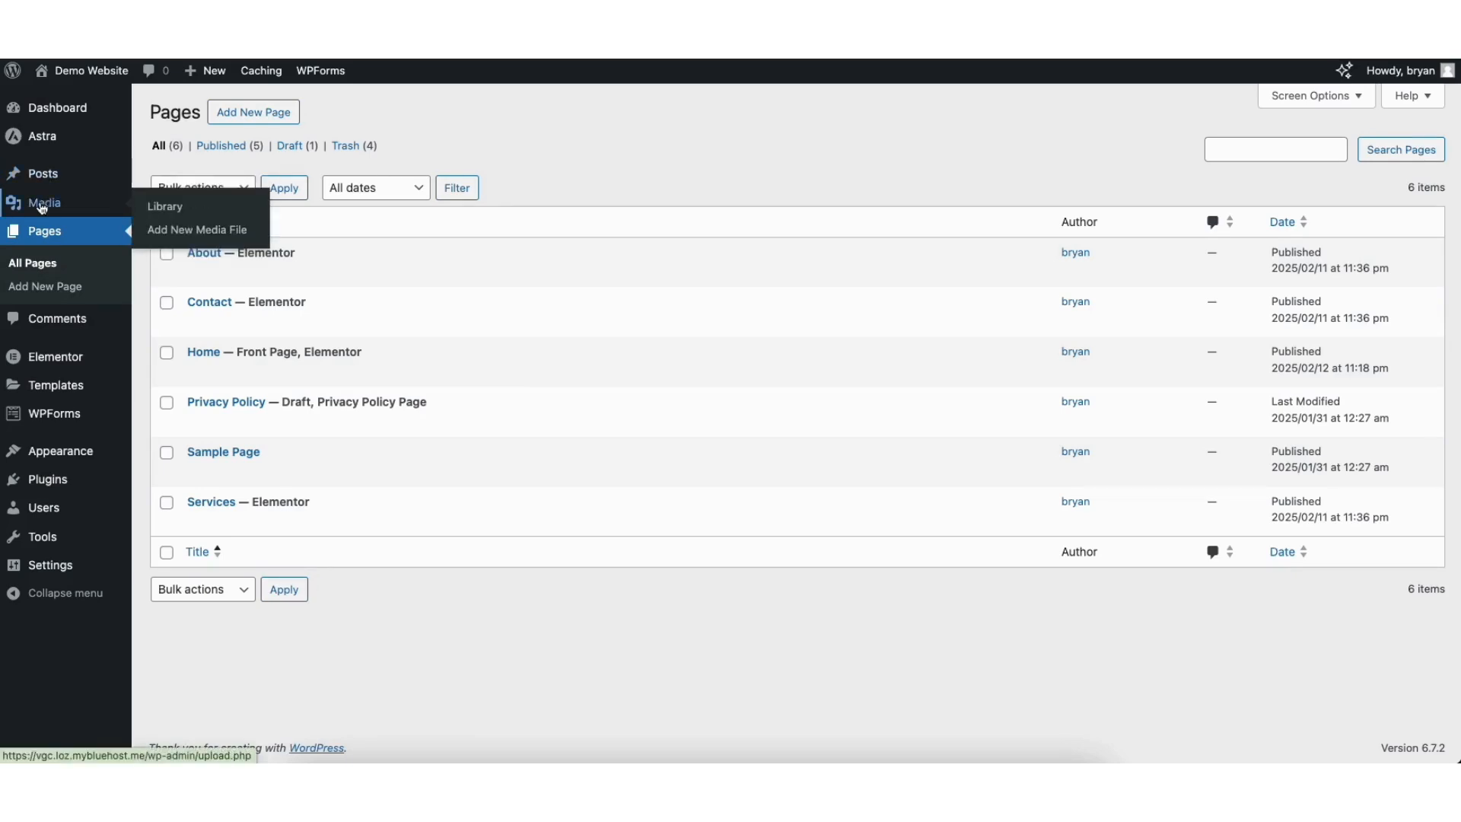
click(165, 207)
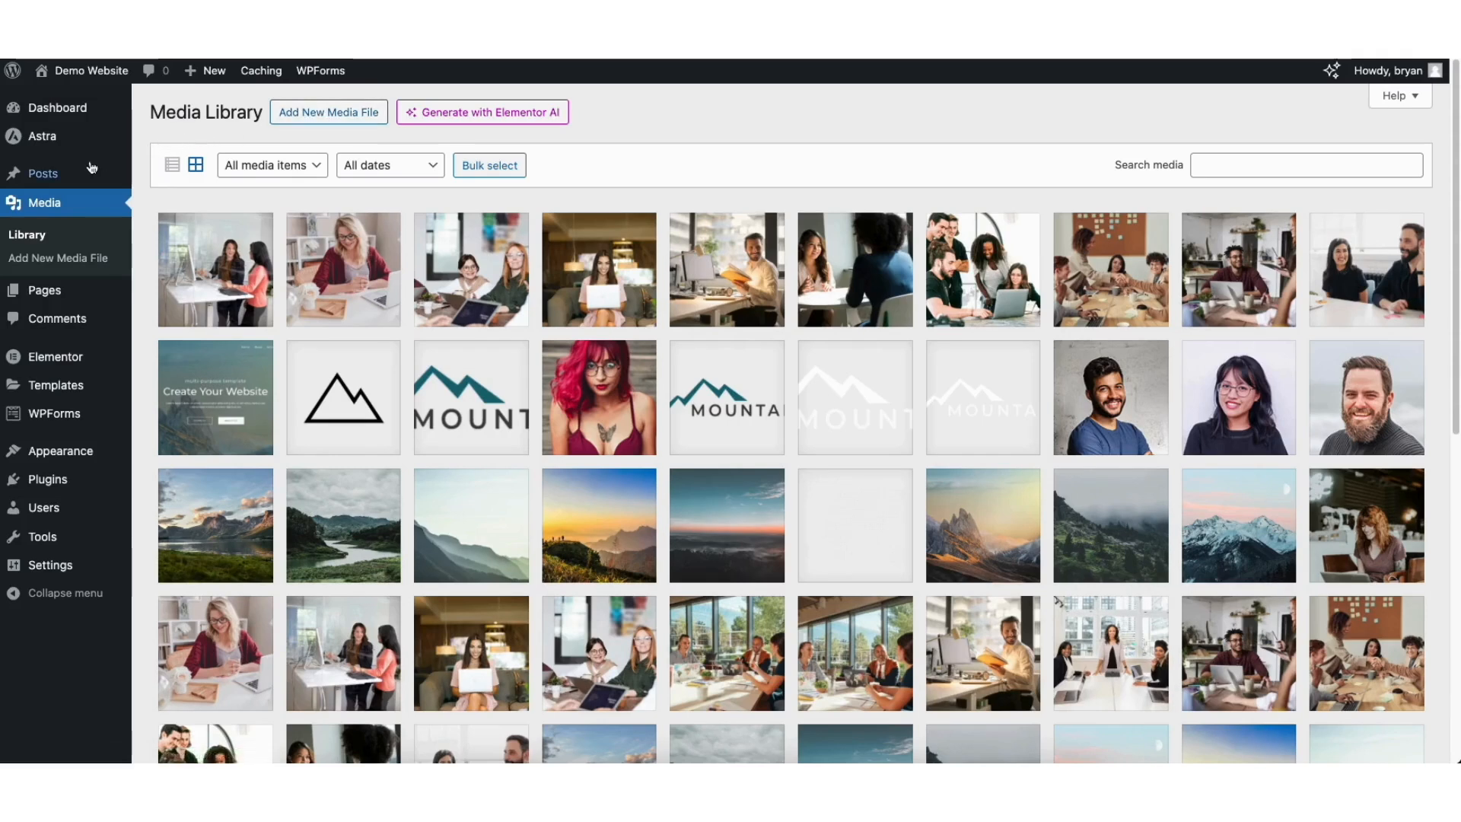
mouse_move(46, 180)
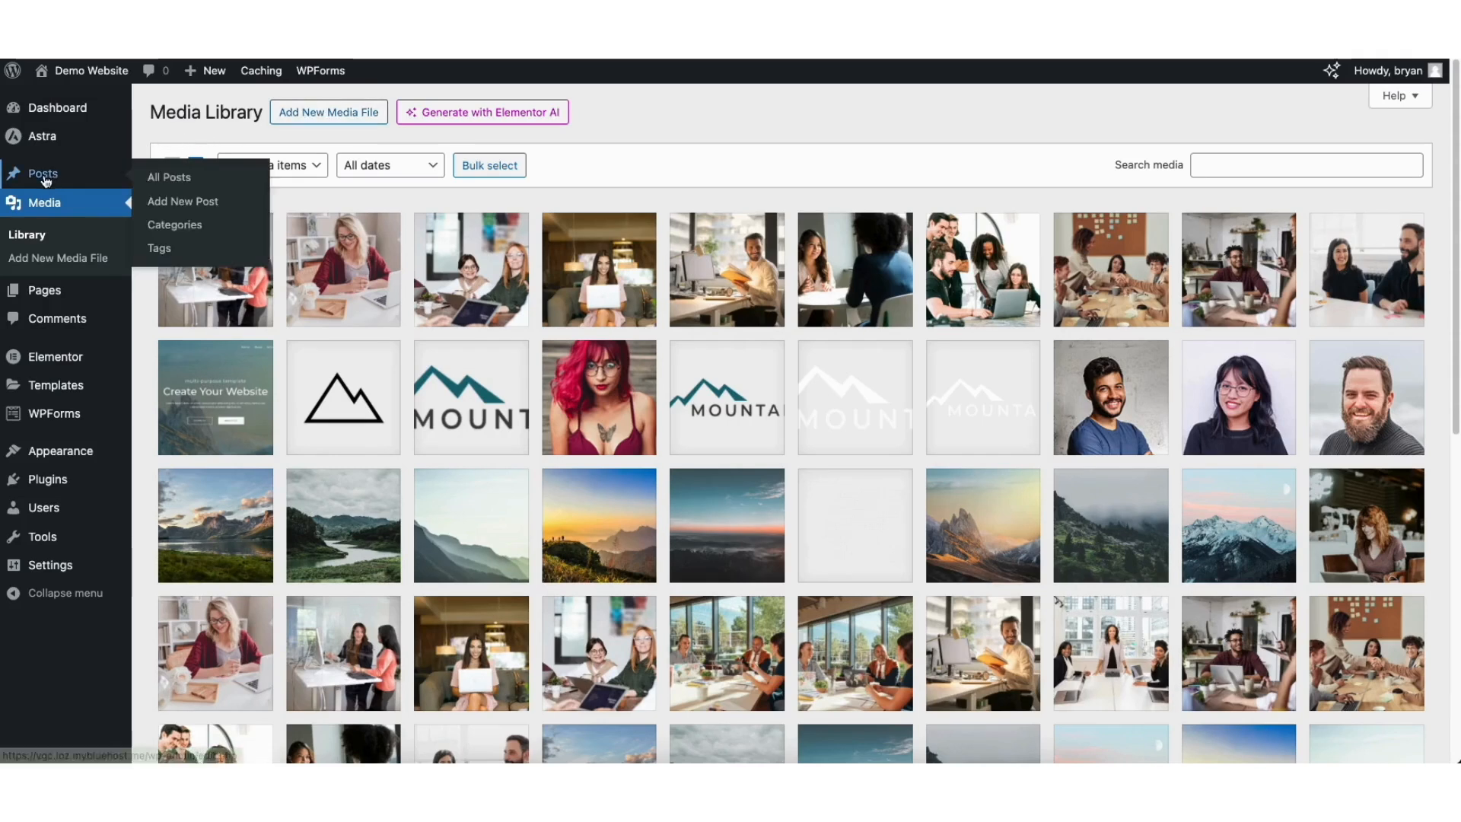
click(175, 180)
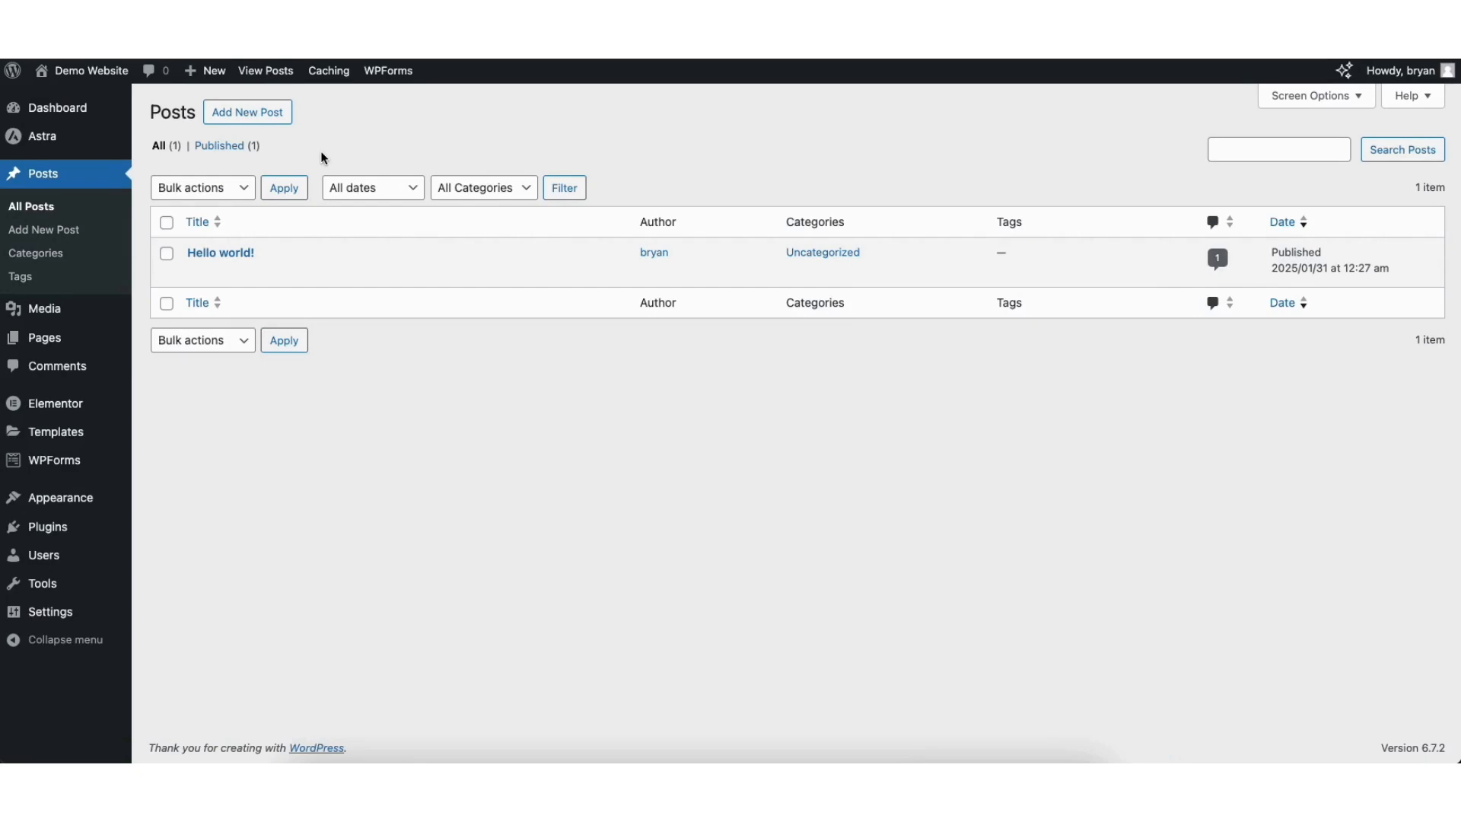
Look over the Comments overview and the Add Plugins page, then go to Appearance > Menus.
click(61, 370)
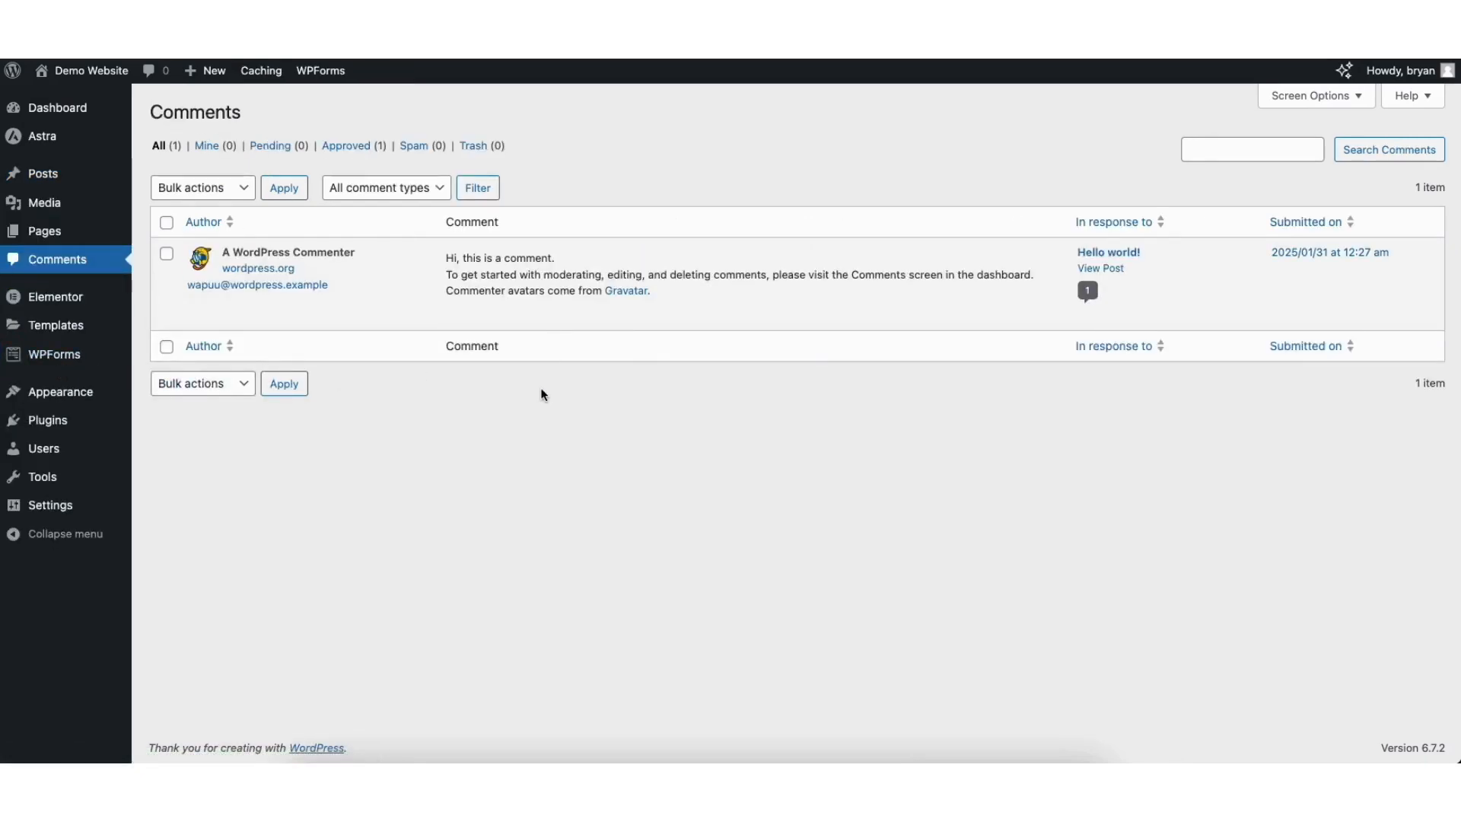
mouse_move(541, 318)
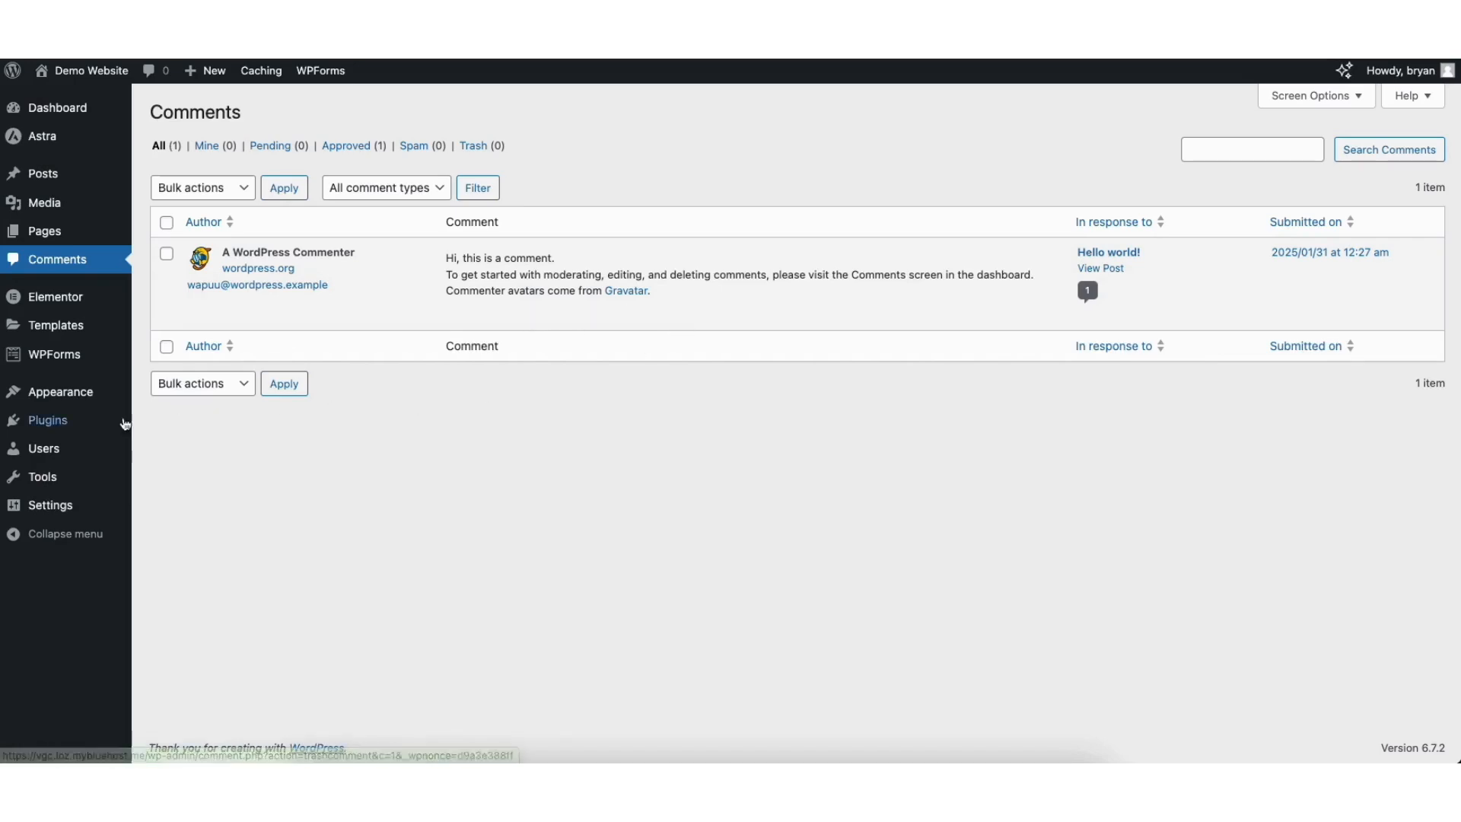
mouse_move(49, 427)
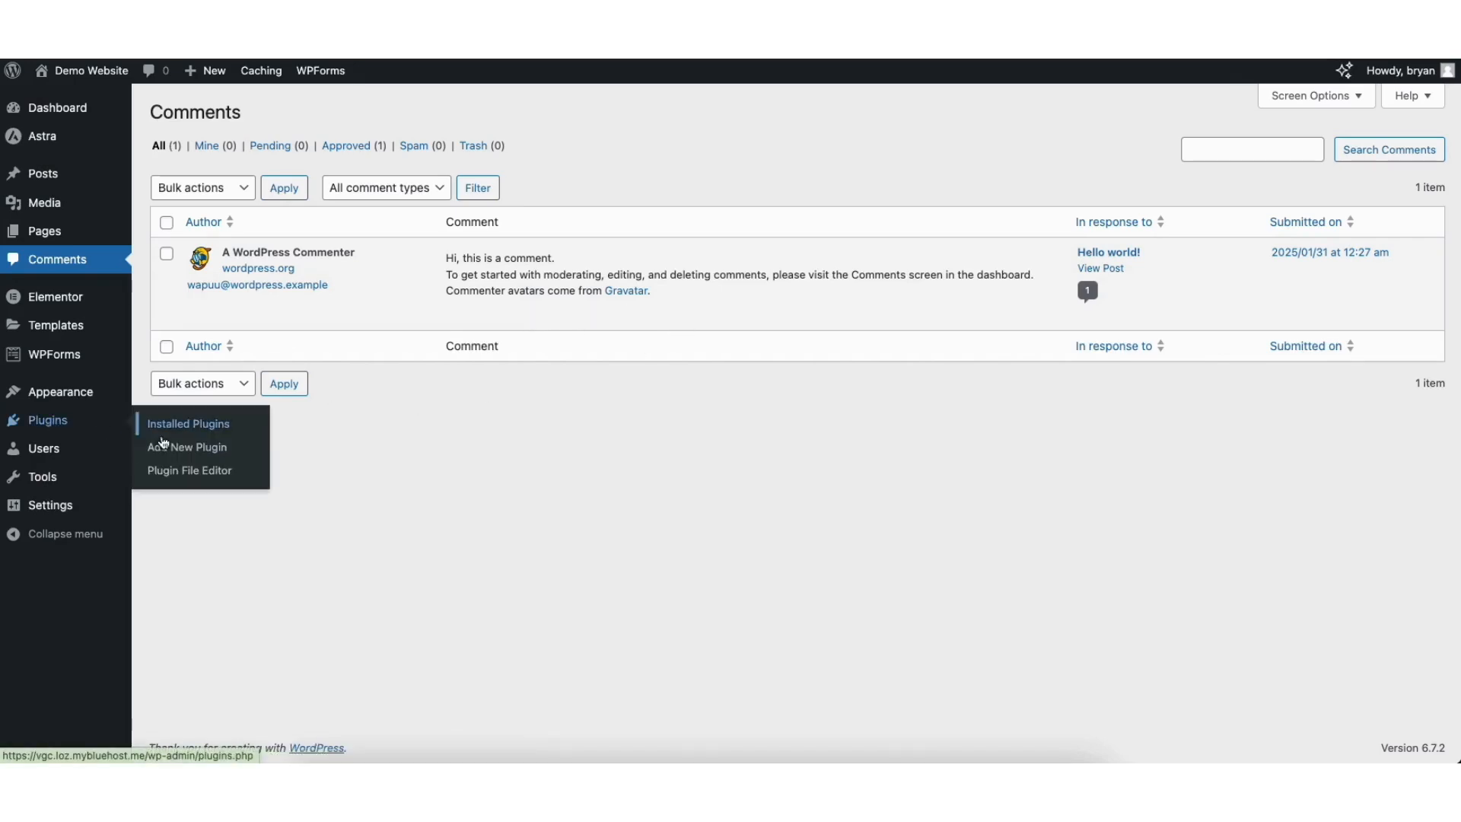
click(186, 447)
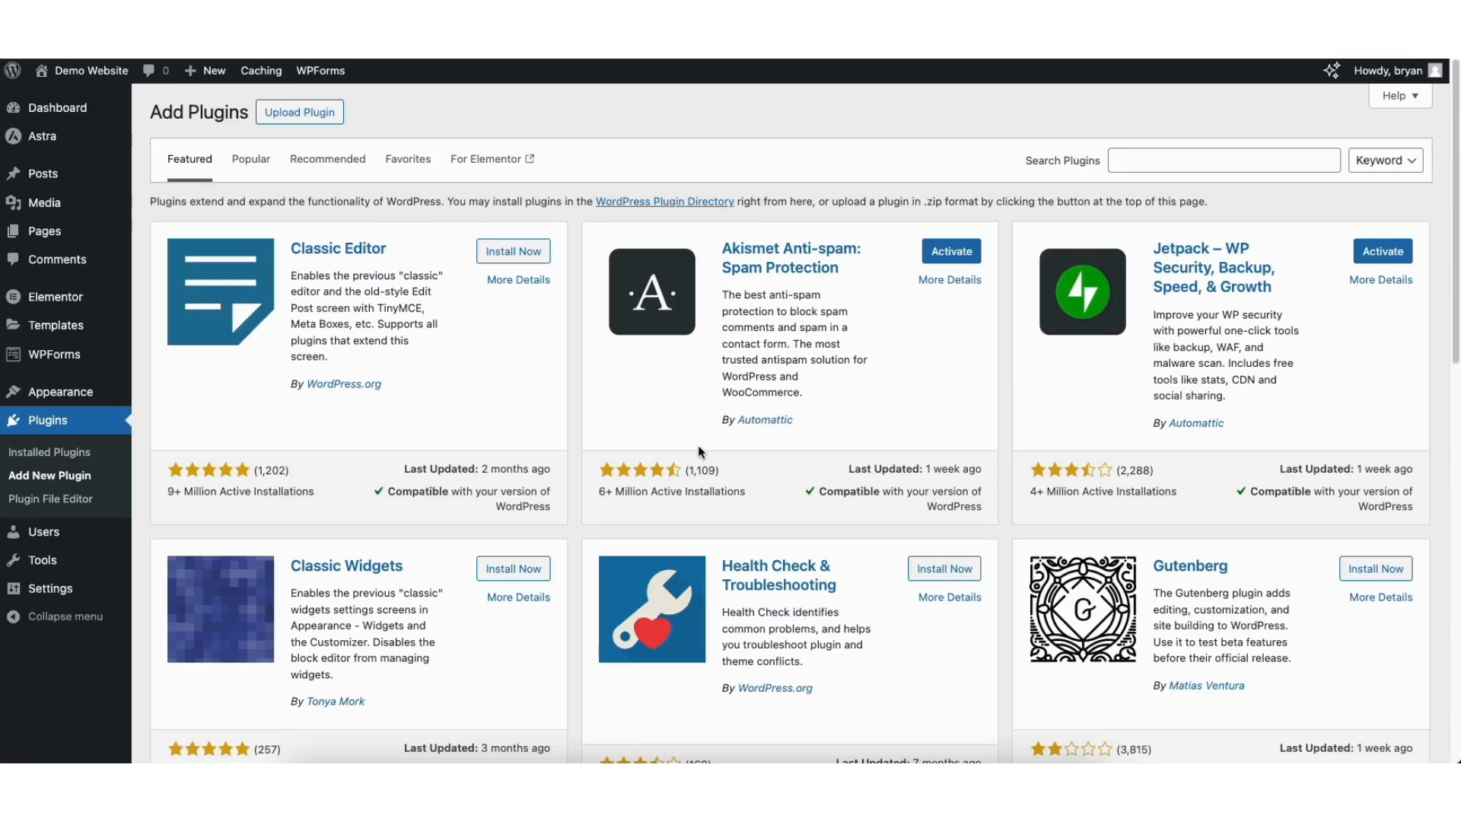
mouse_move(60, 391)
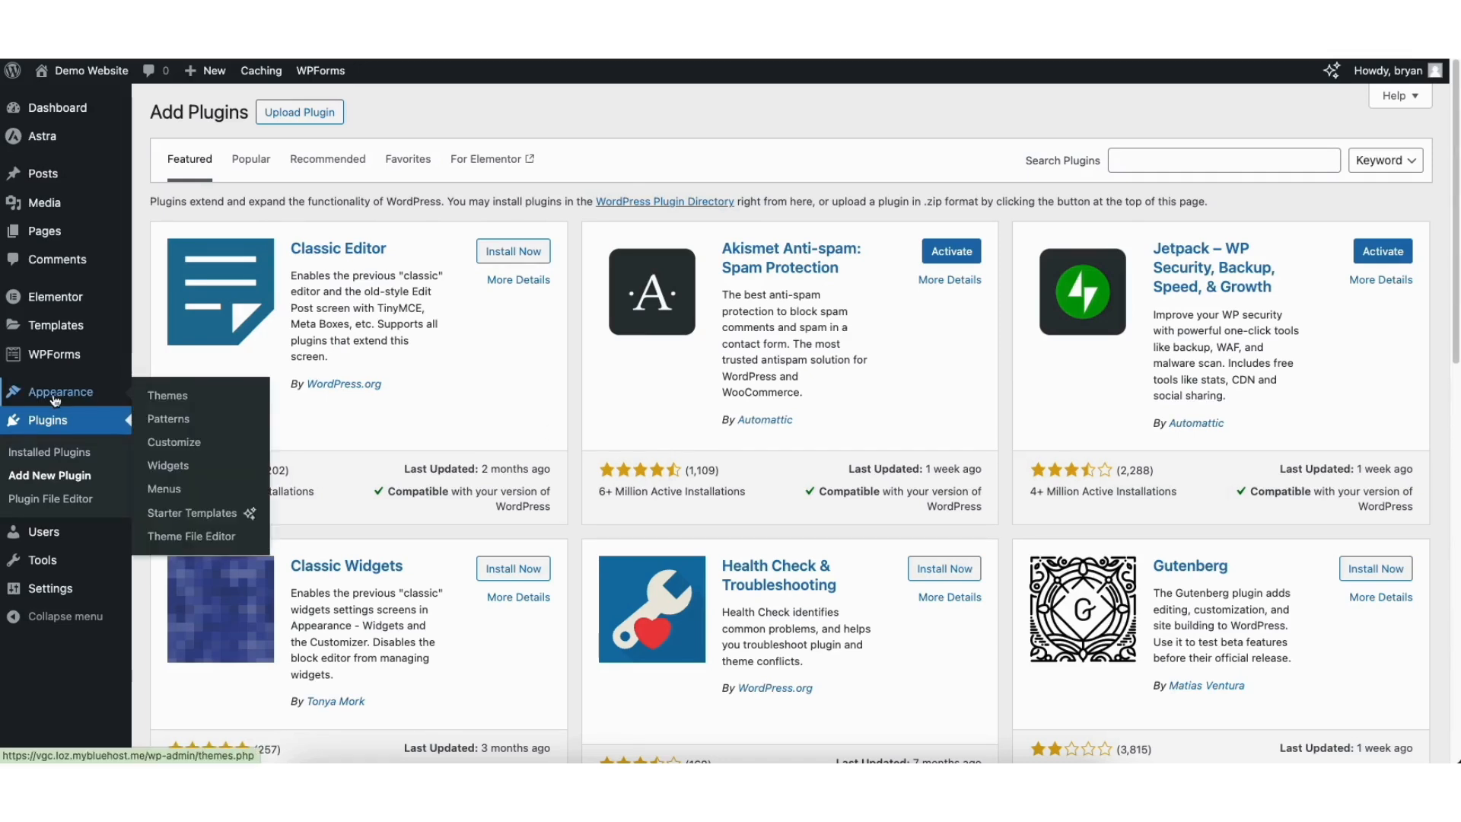
click(163, 488)
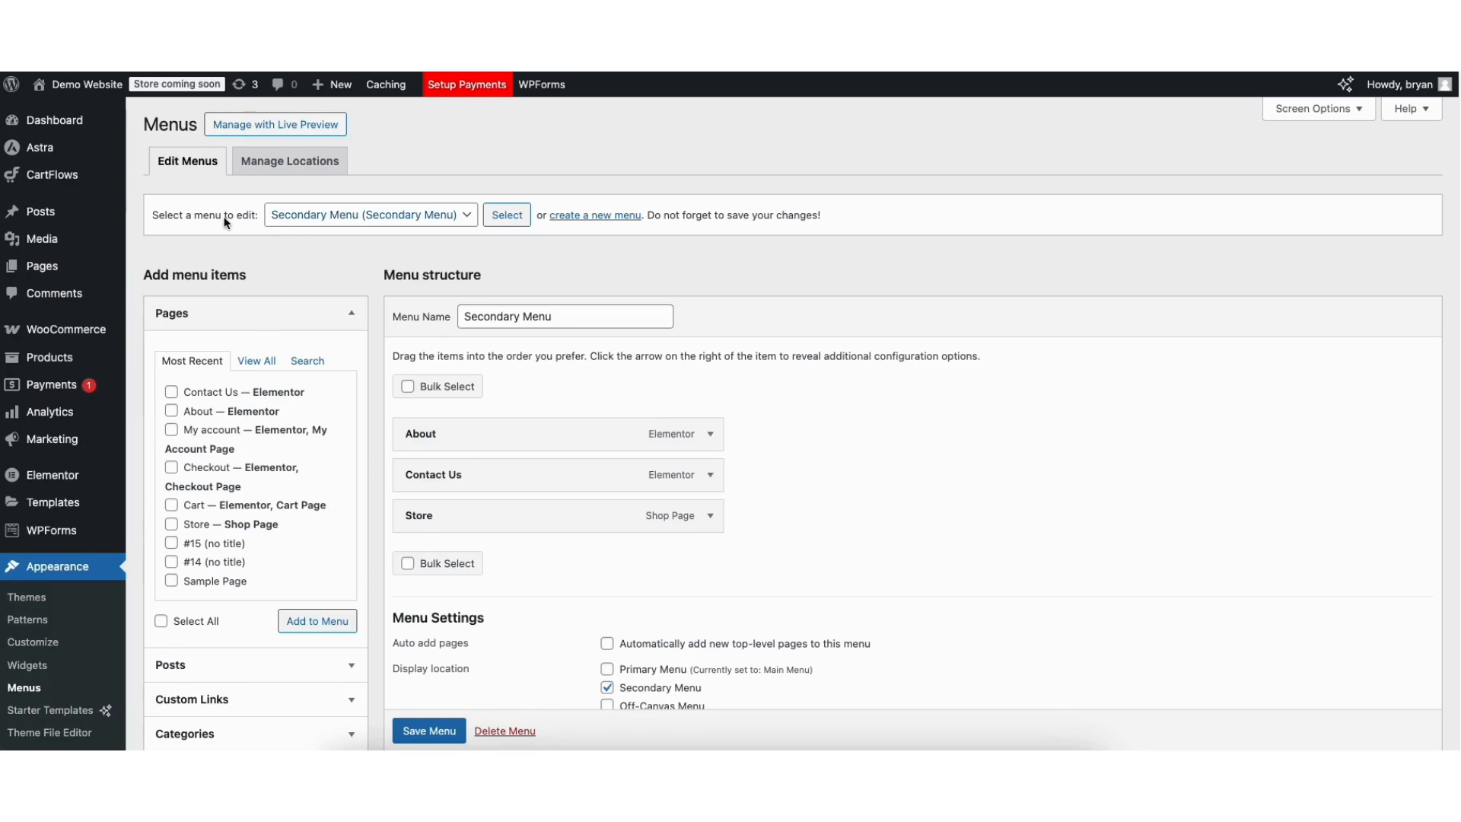
Select Main Menu in the Menus editor and load it for editing.
click(313, 217)
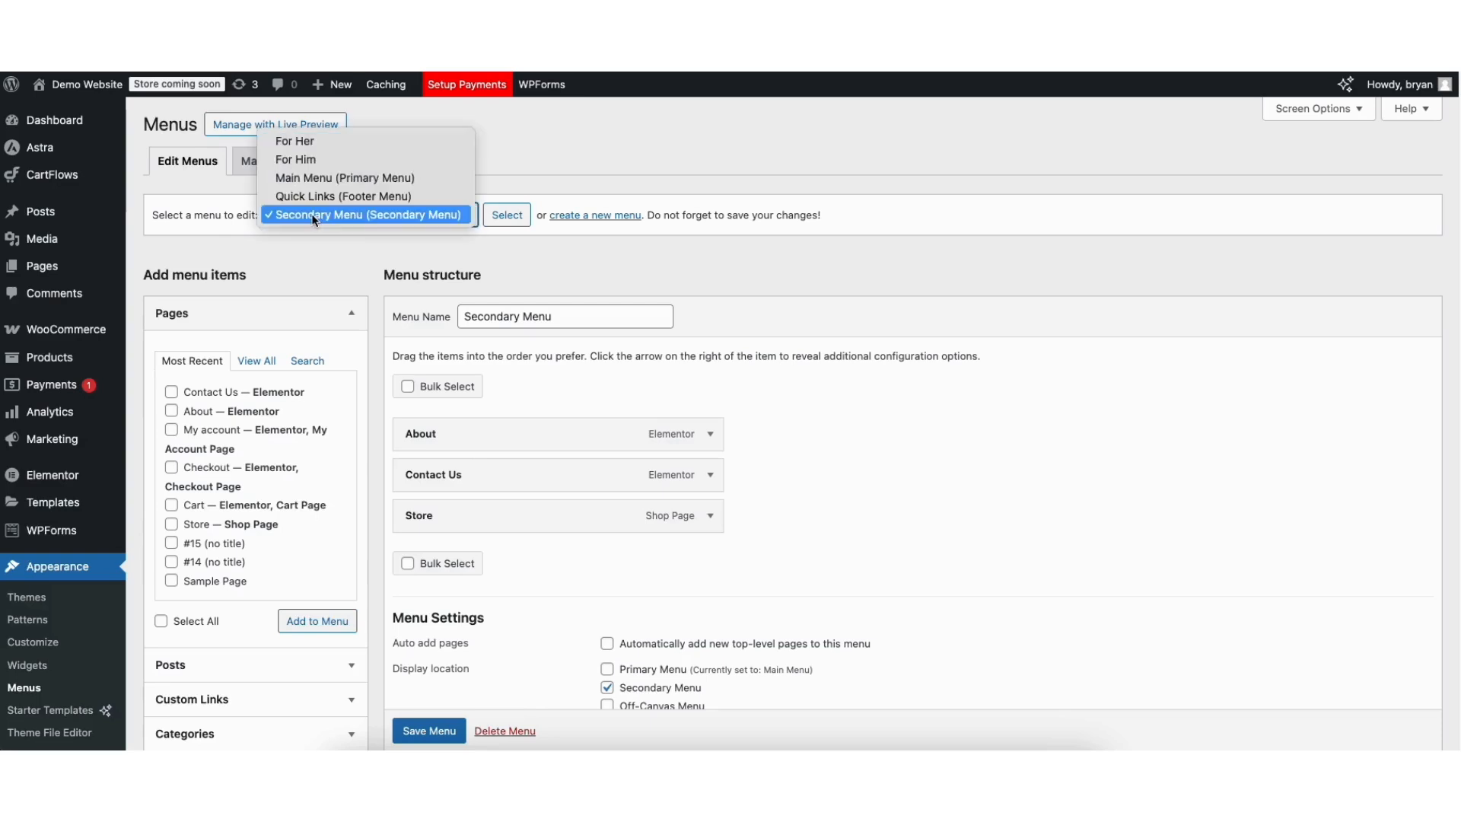
click(331, 178)
click(500, 218)
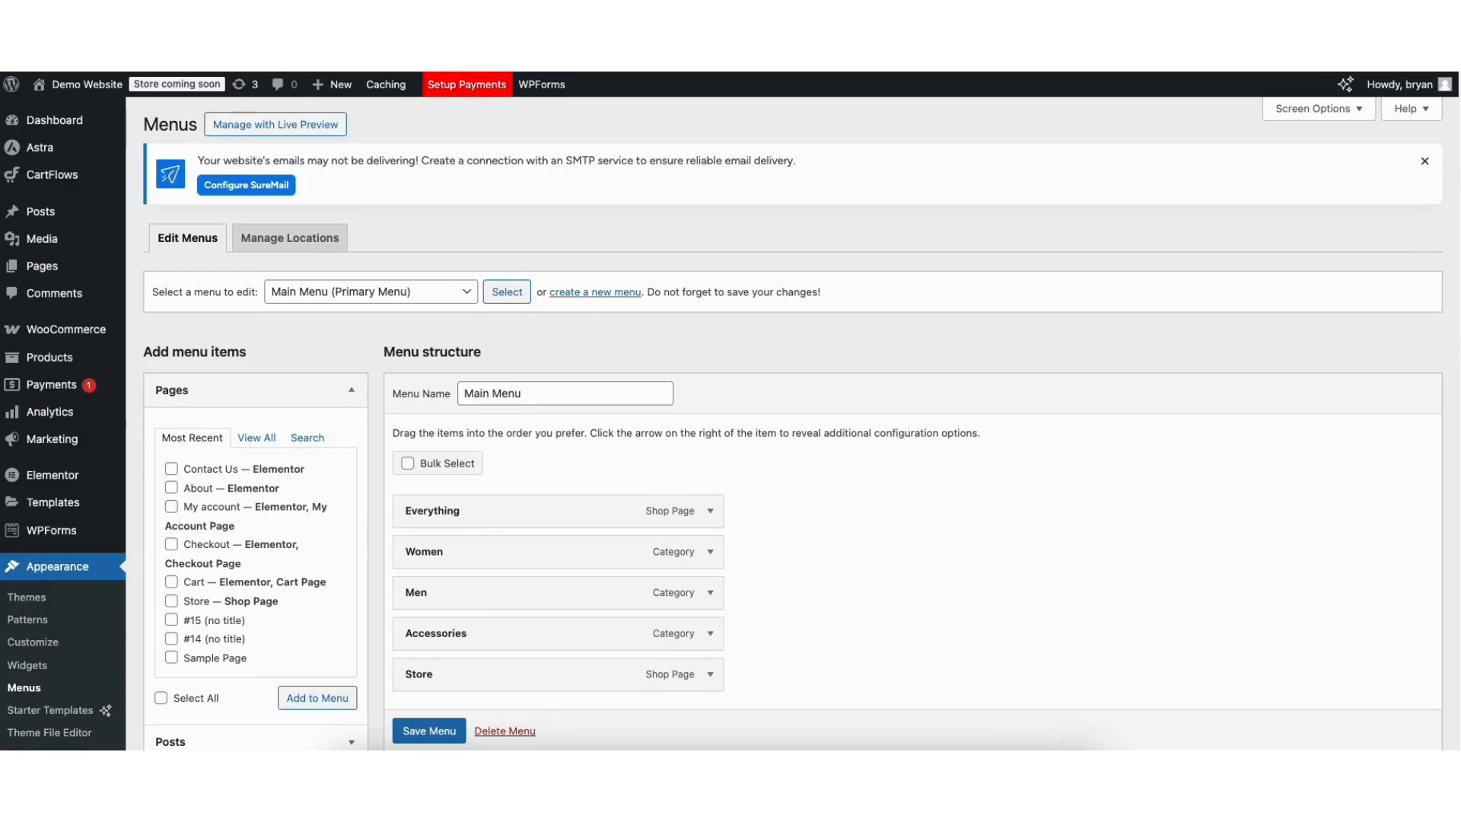
scroll(1005, 287, down, 2)
Add Sample Page to Main Menu, move it above Store, and check its navigation label.
click(171, 556)
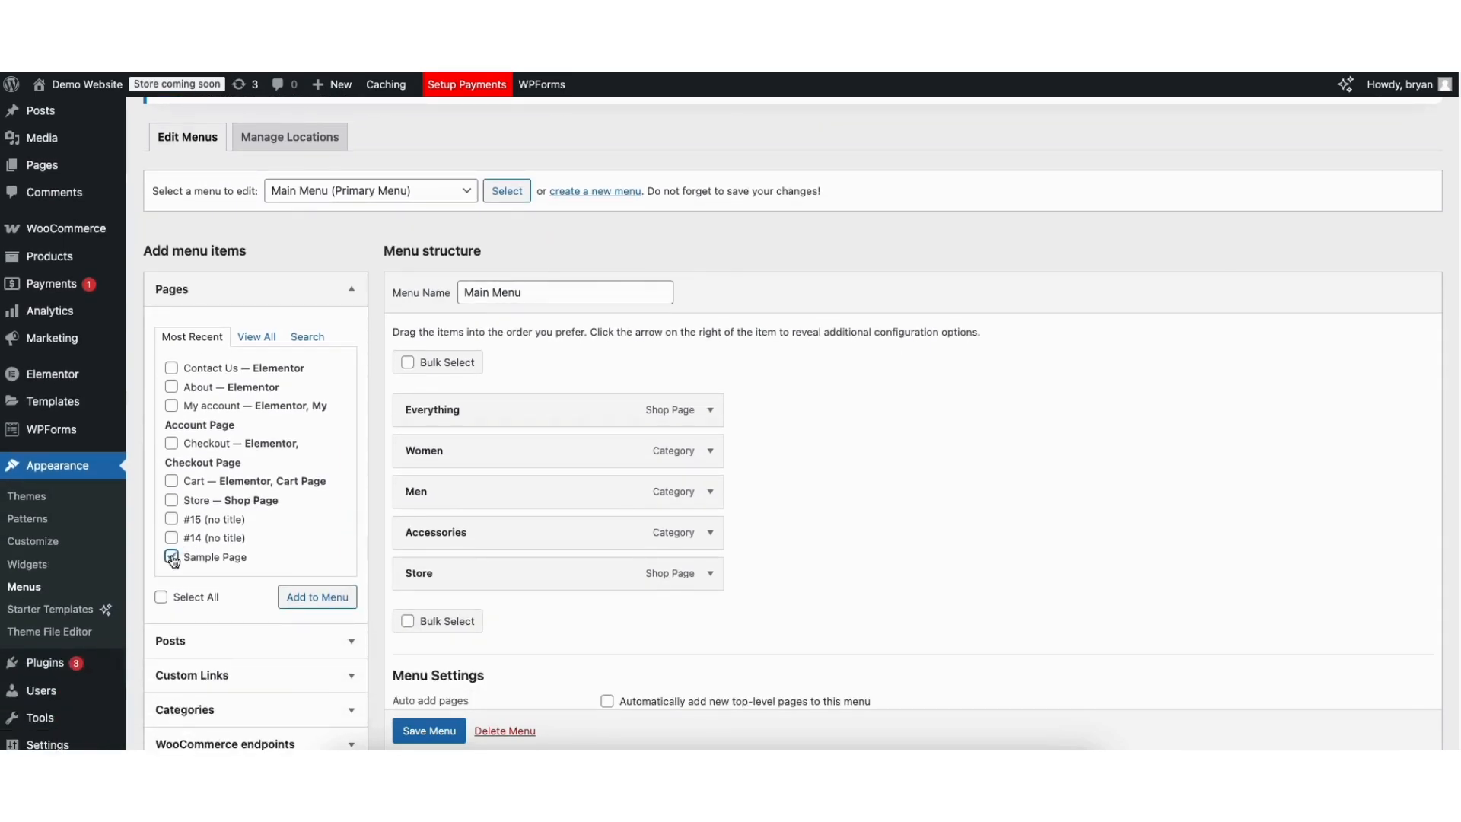
click(296, 597)
drag(423, 616, 422, 571)
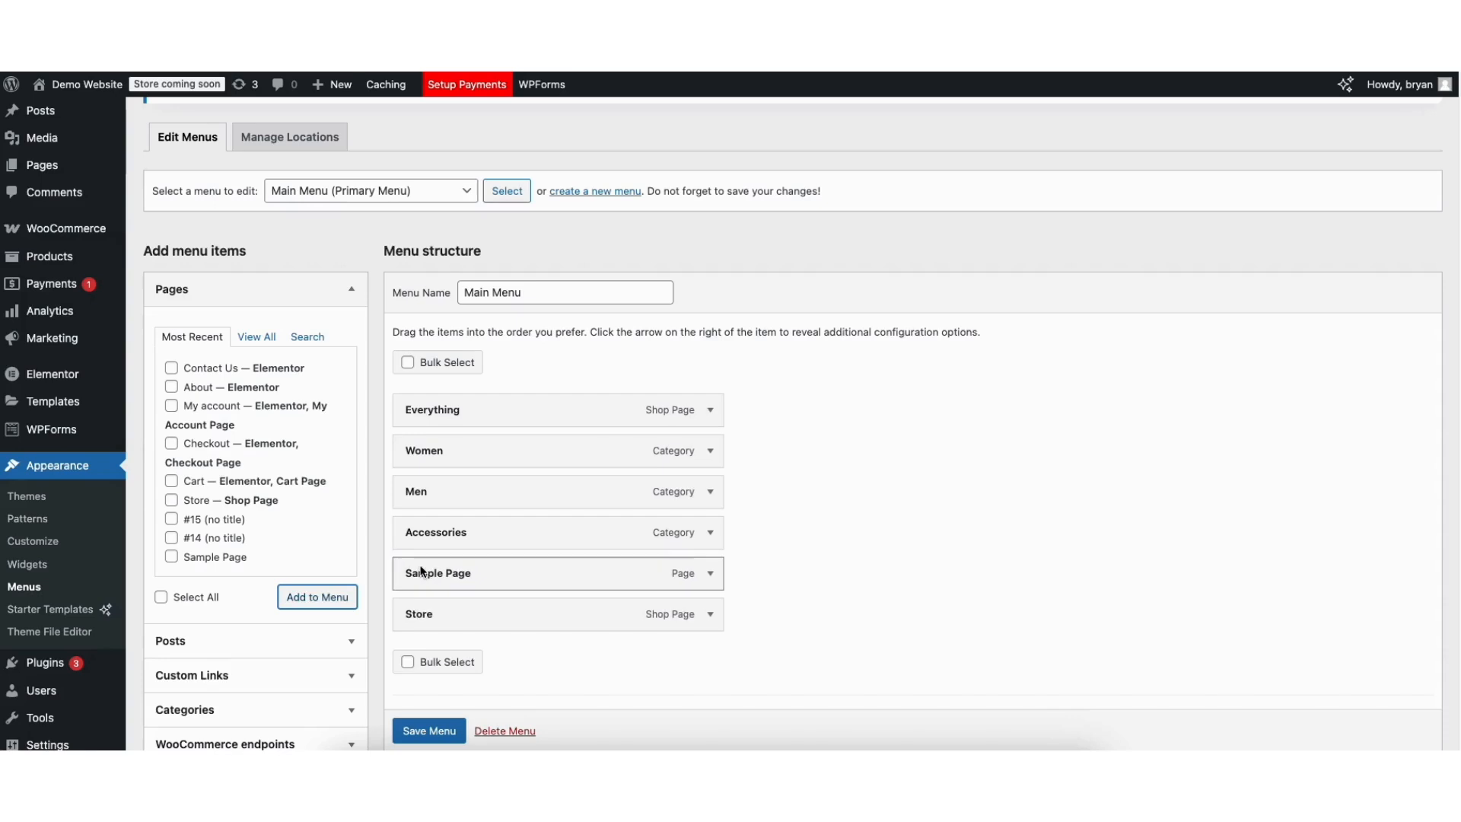
click(710, 575)
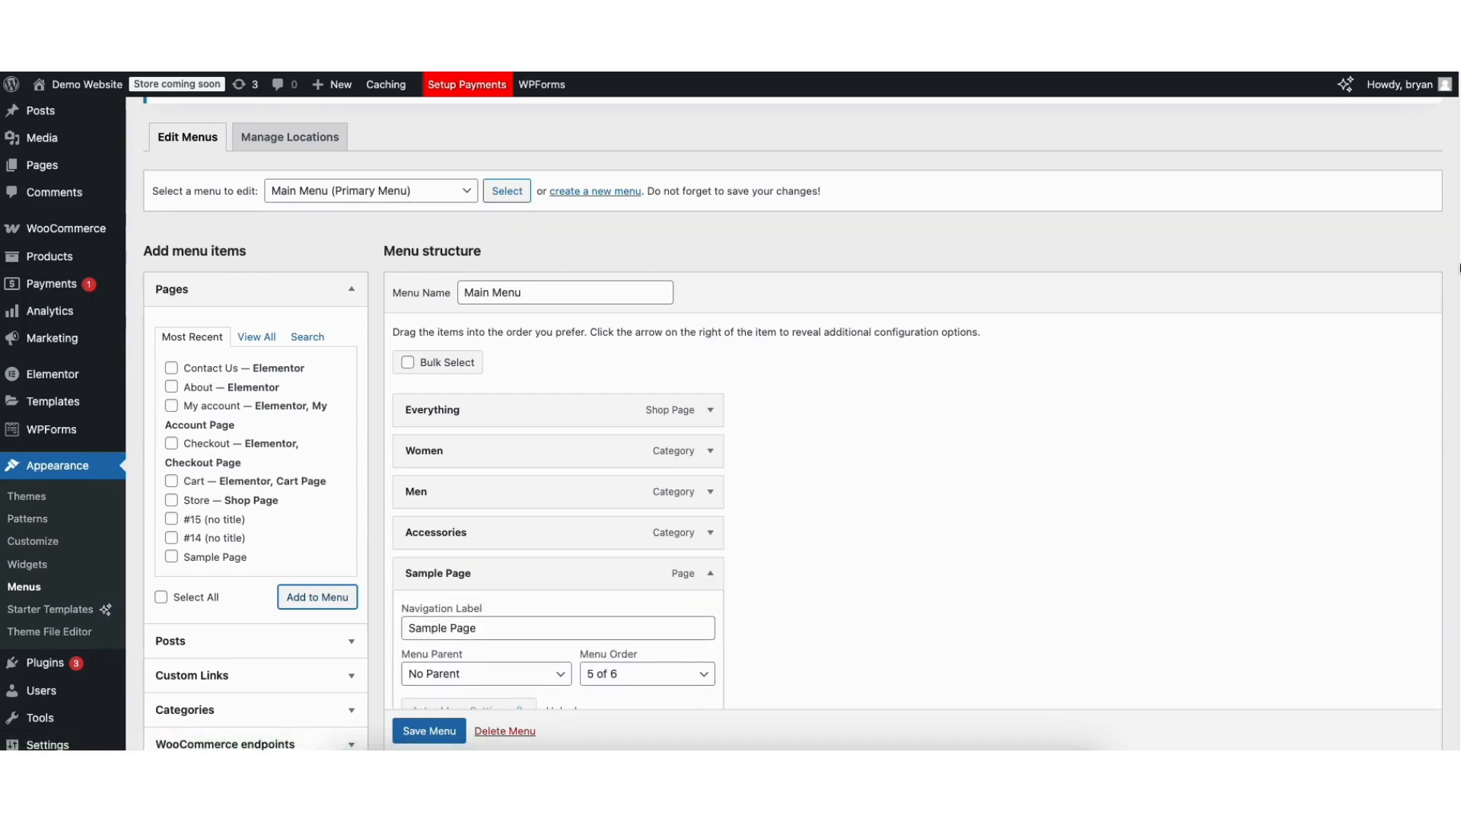
scroll(575, 388, down, 5)
drag(407, 343, 505, 344)
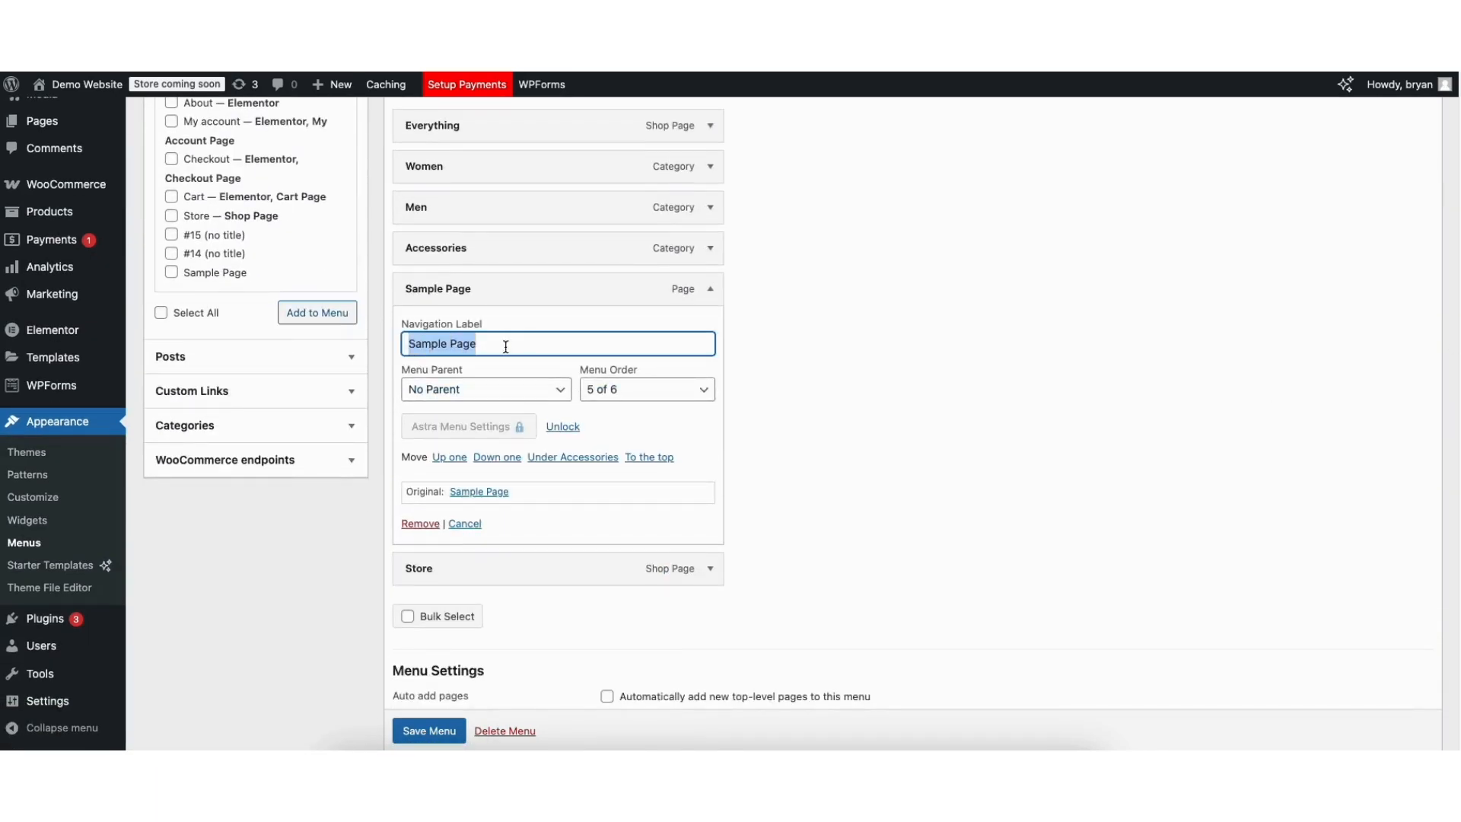
click(505, 345)
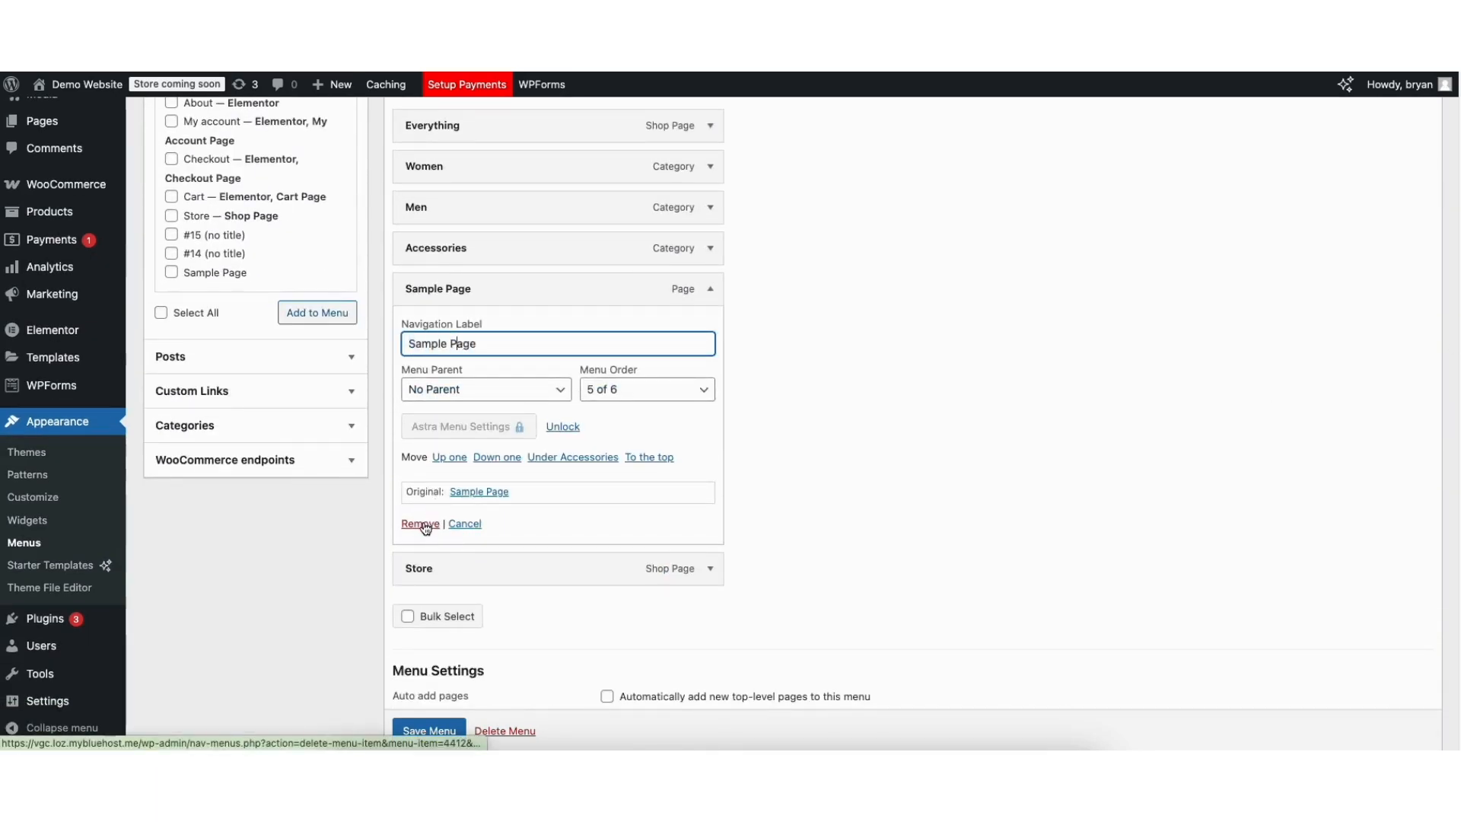
click(710, 289)
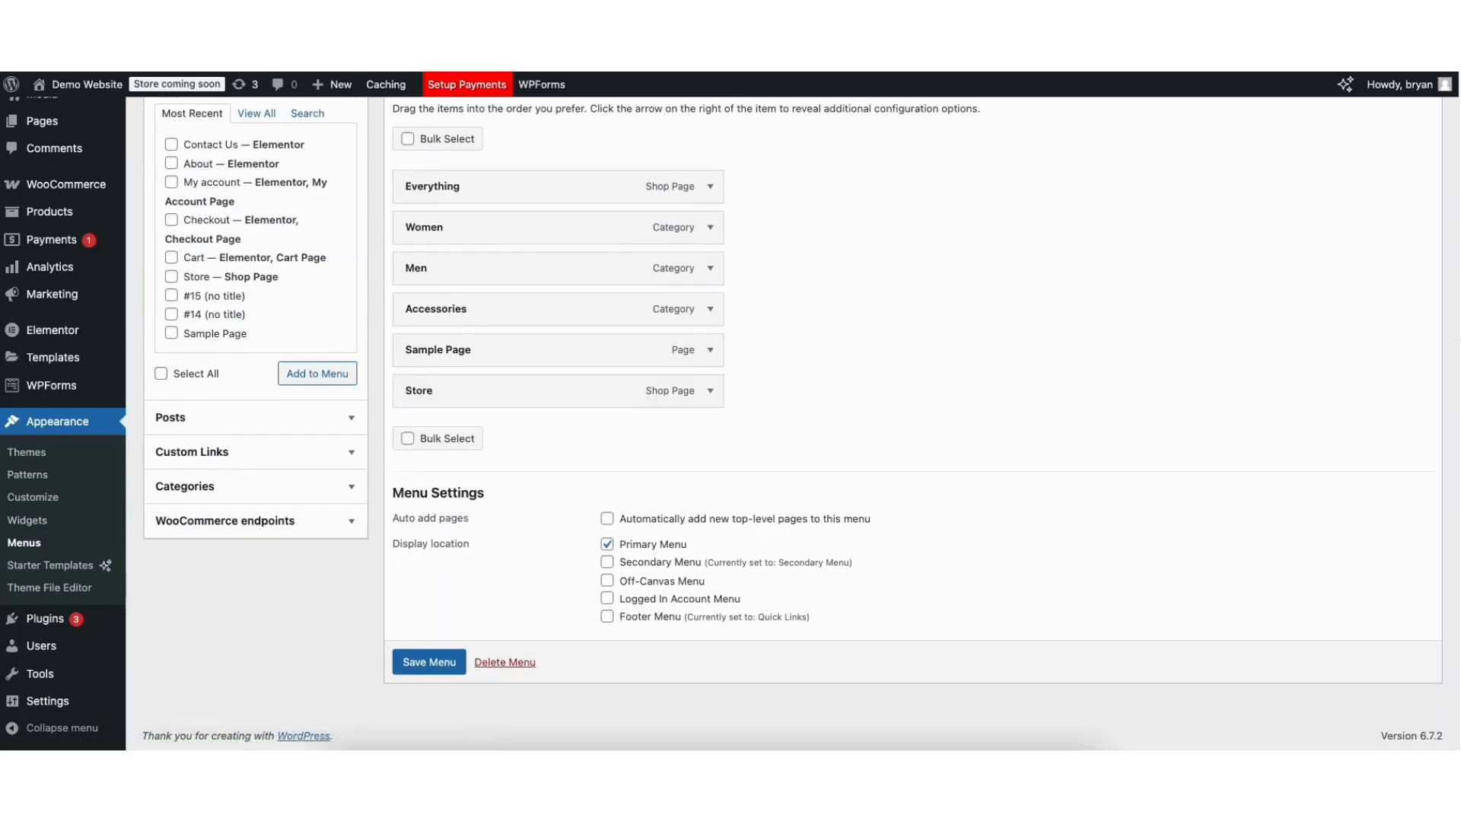
scroll(629, 203, up, 5)
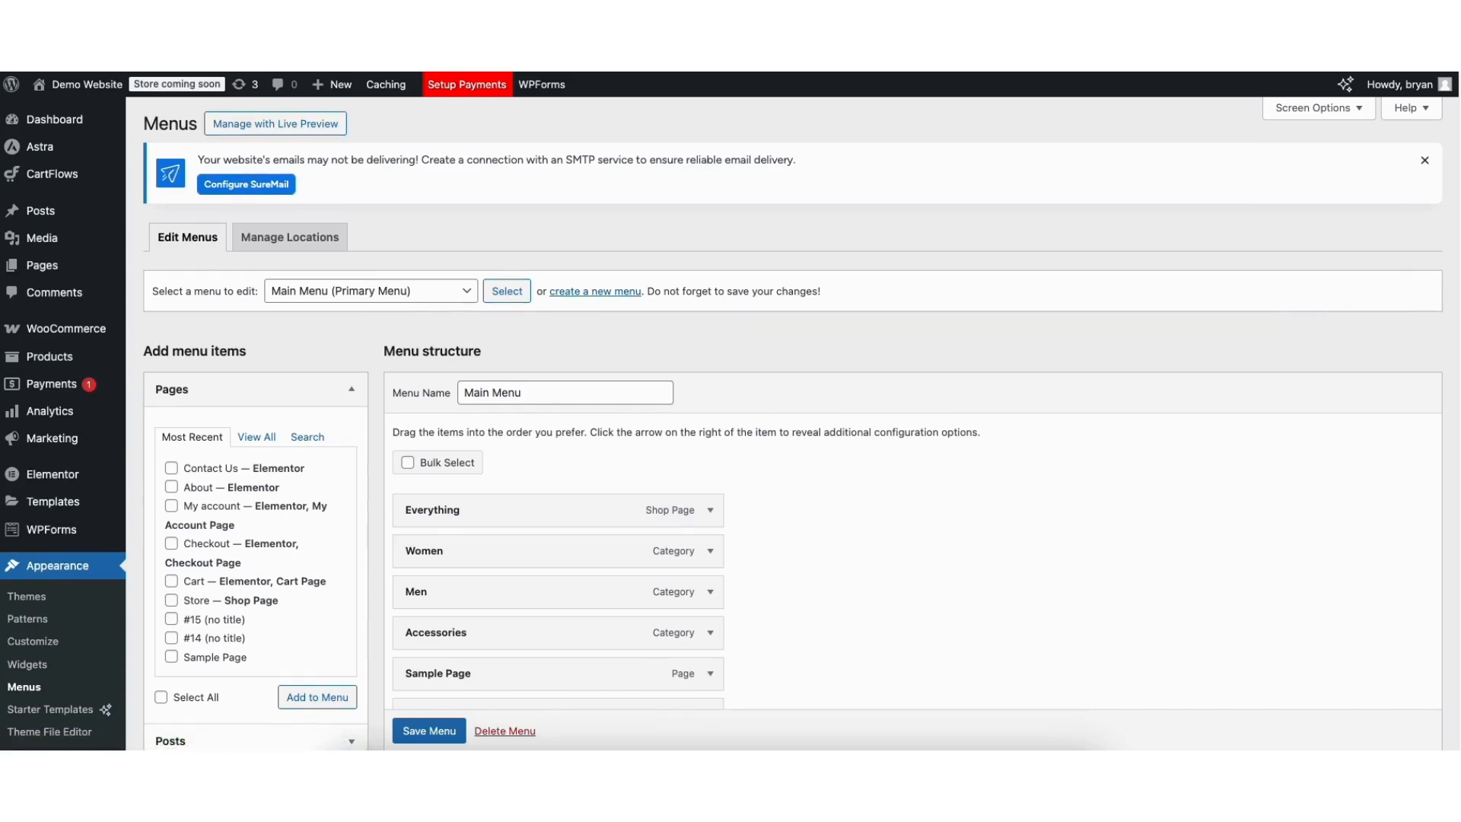
Add a second Sample Page nested under Accessories and save Main Menu.
scroll(561, 499, down, 3)
click(171, 492)
click(317, 531)
drag(427, 590, 468, 546)
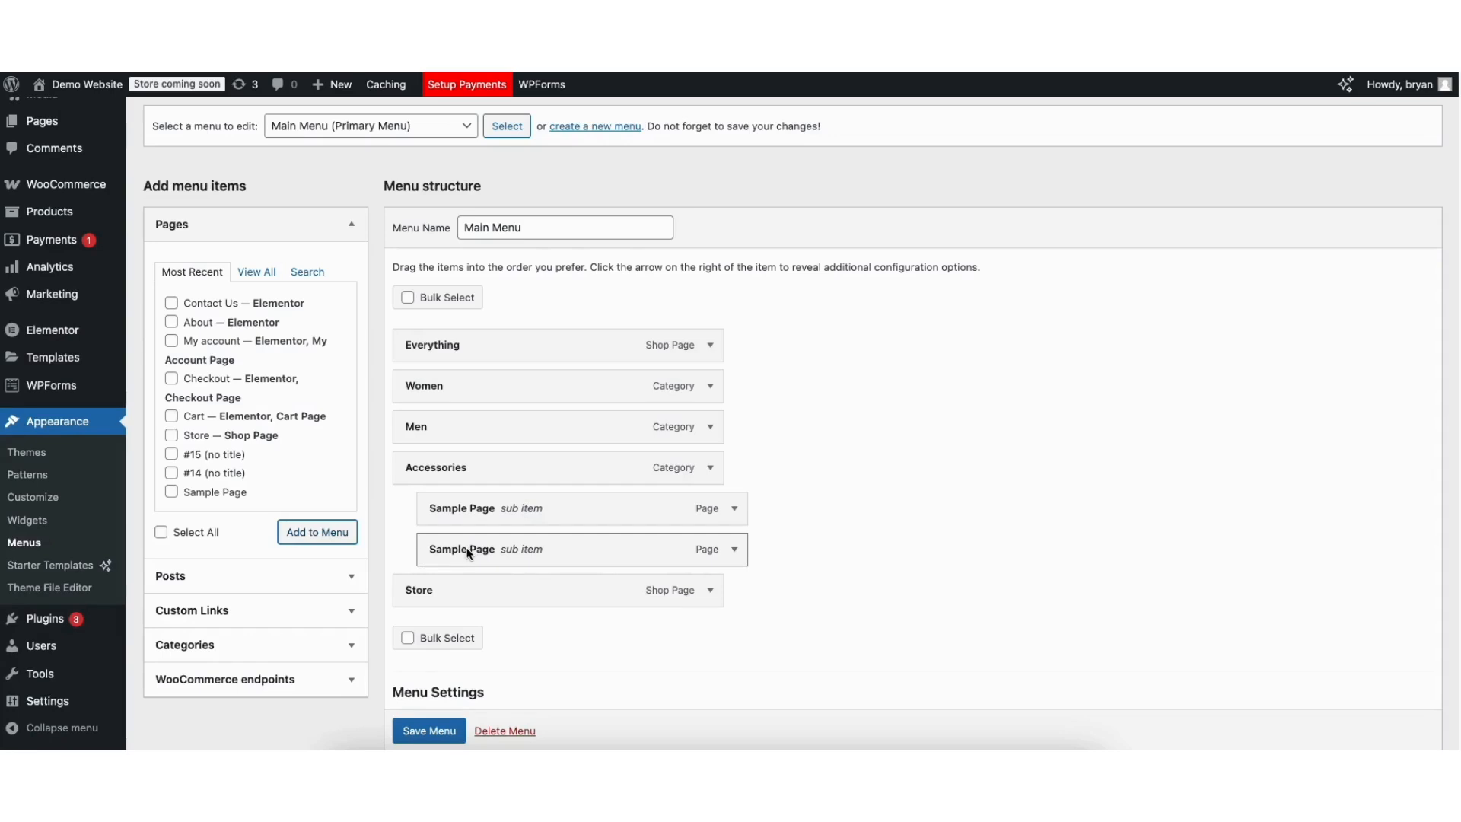
click(423, 732)
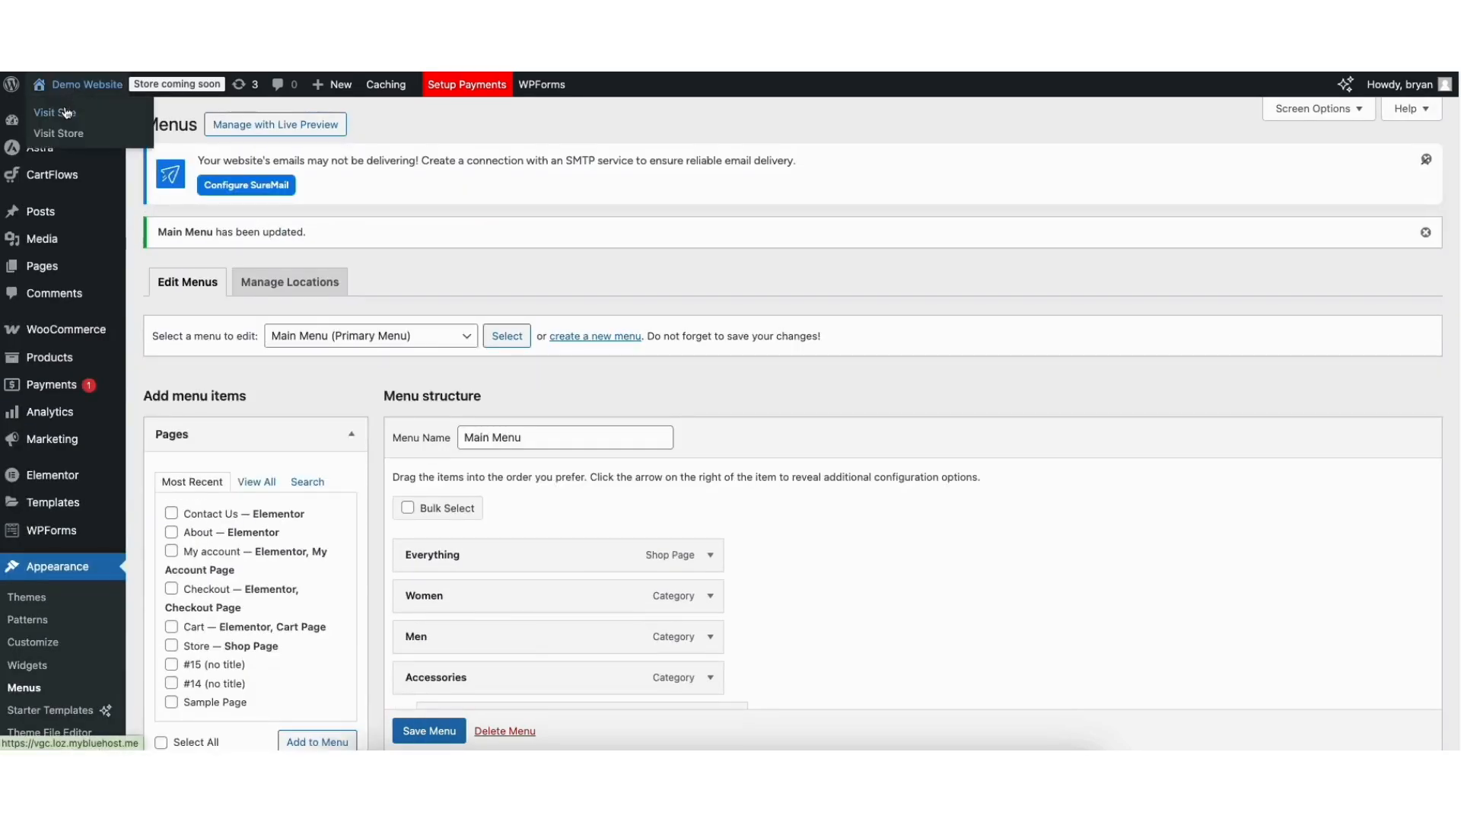
click(53, 112)
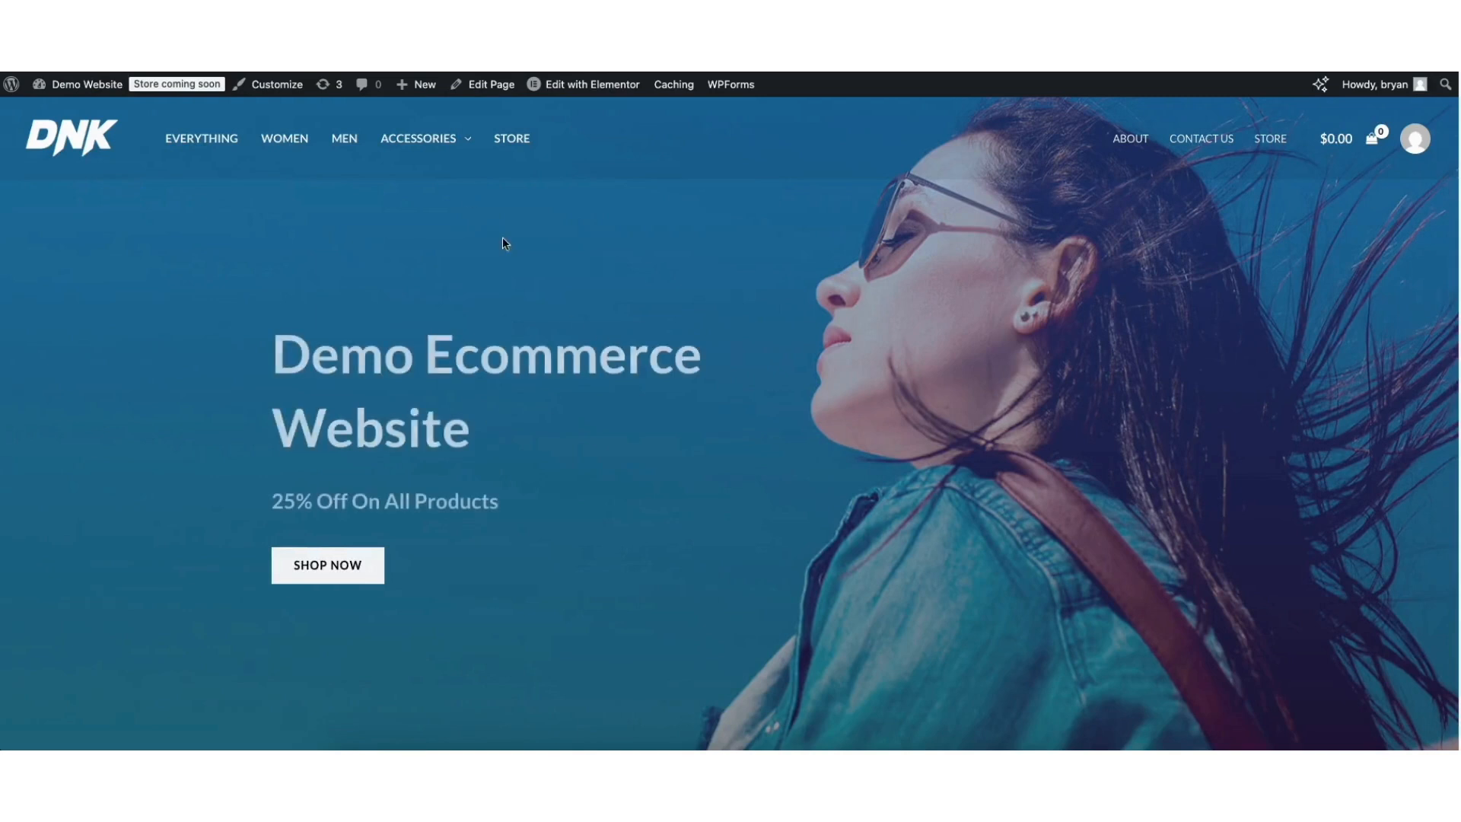
Check the Accessories dropdown on the live homepage, then open the Astra Customizer.
mouse_move(420, 139)
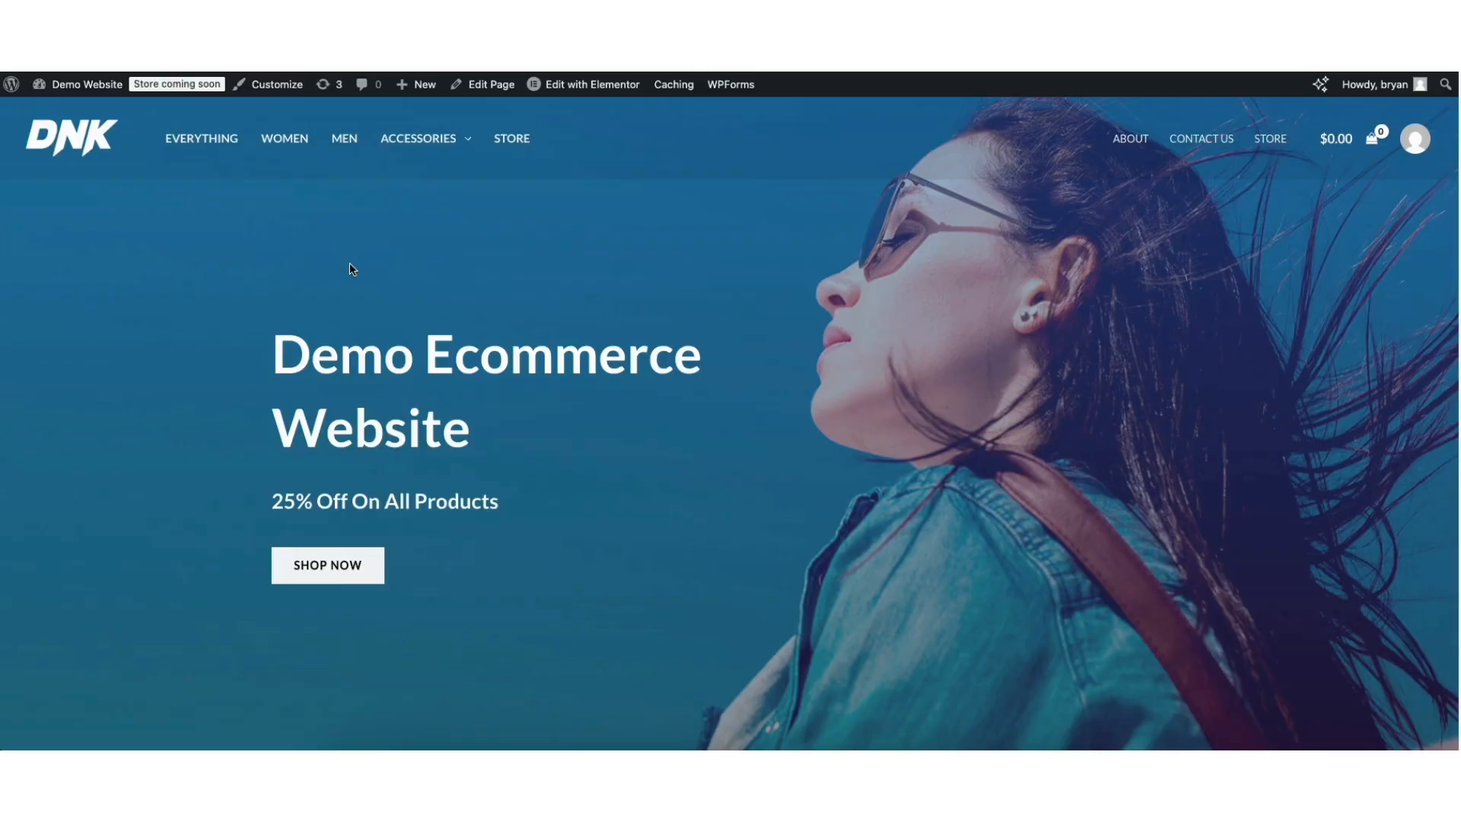
click(275, 88)
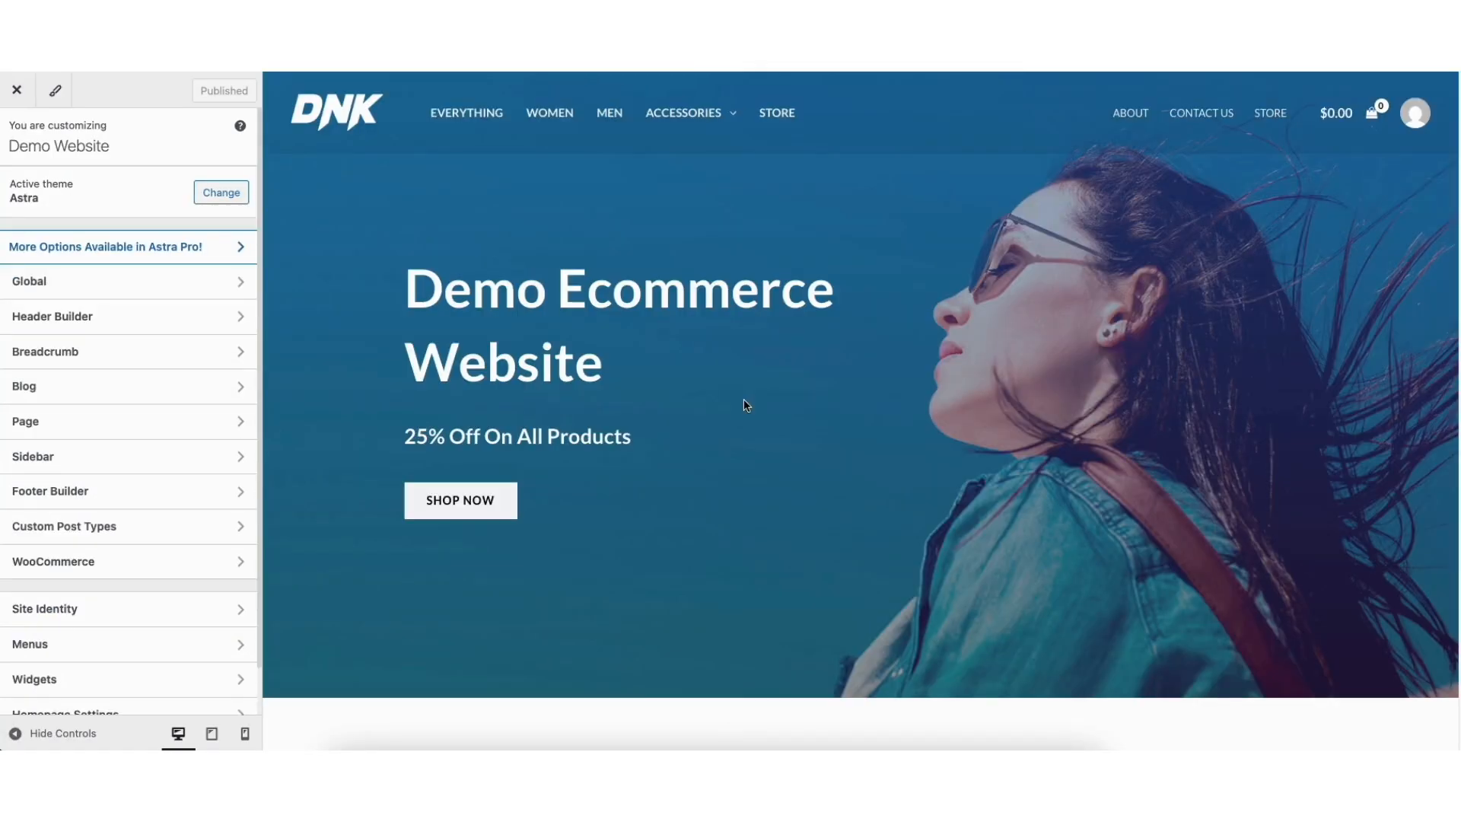
In Footer Builder, inspect Widget 4's tagline content and design, then open the 4-column Primary Footer settings.
click(37, 493)
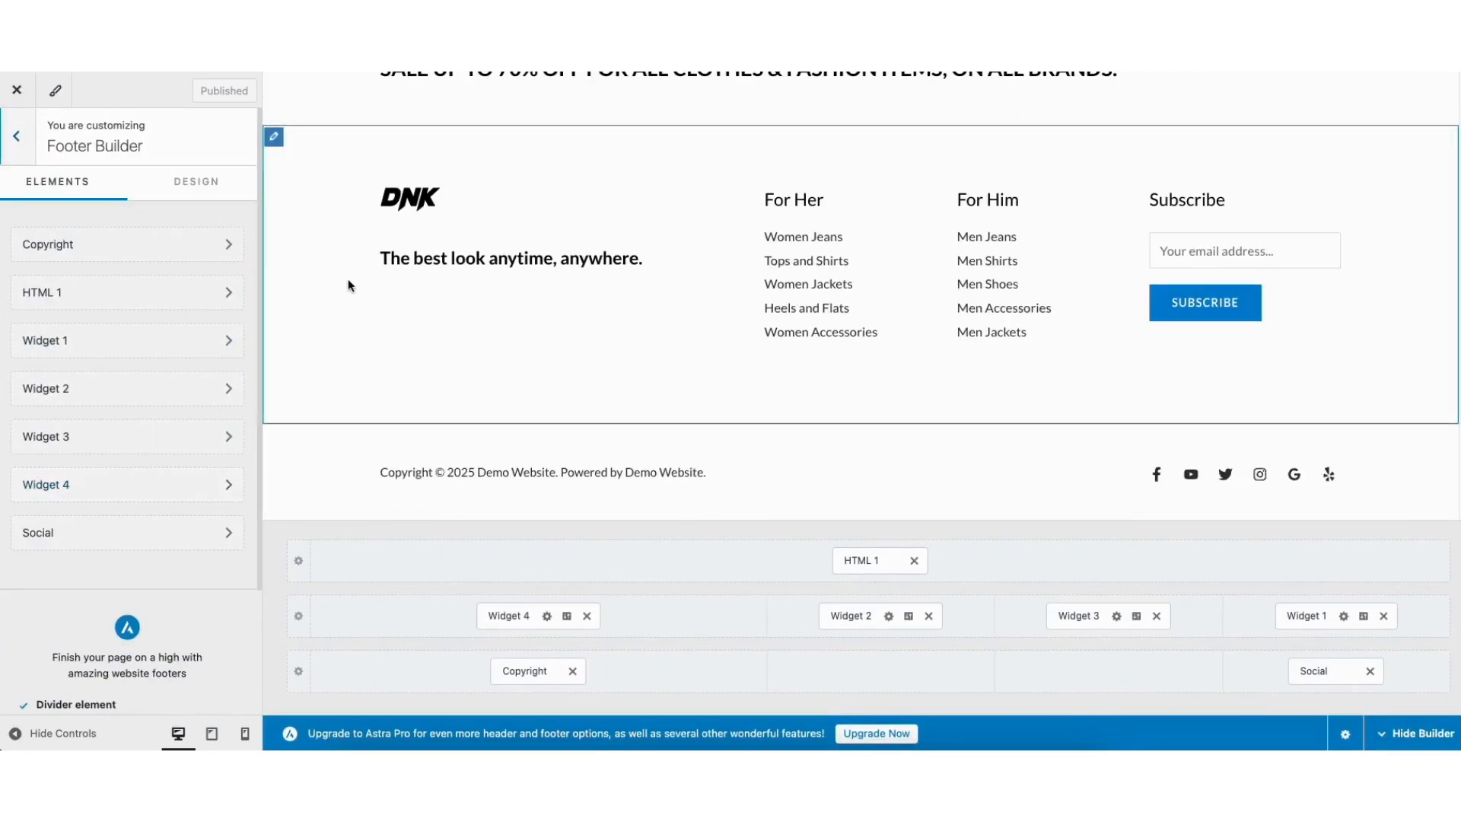
click(389, 261)
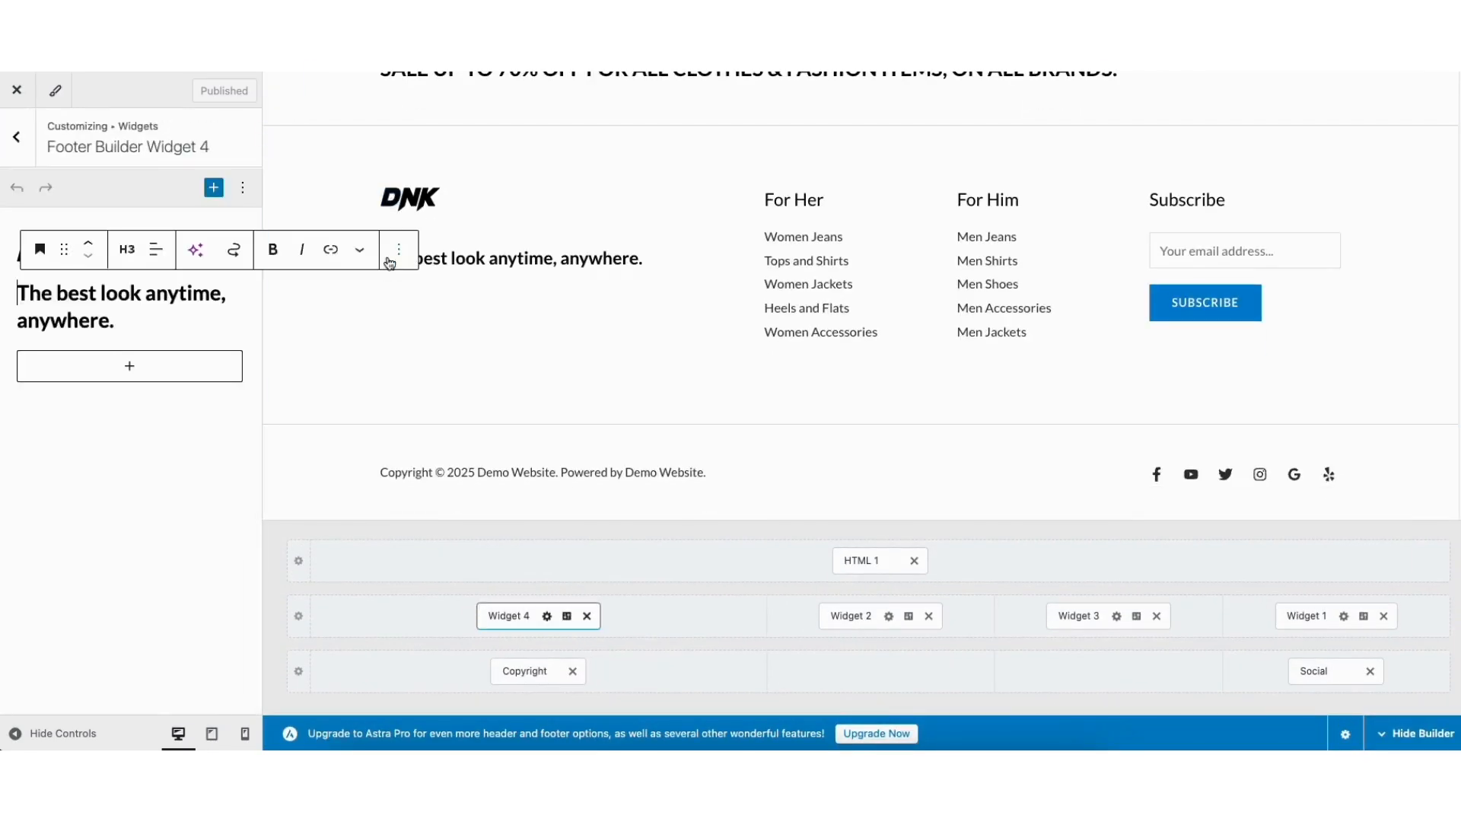
drag(23, 293, 124, 318)
click(107, 293)
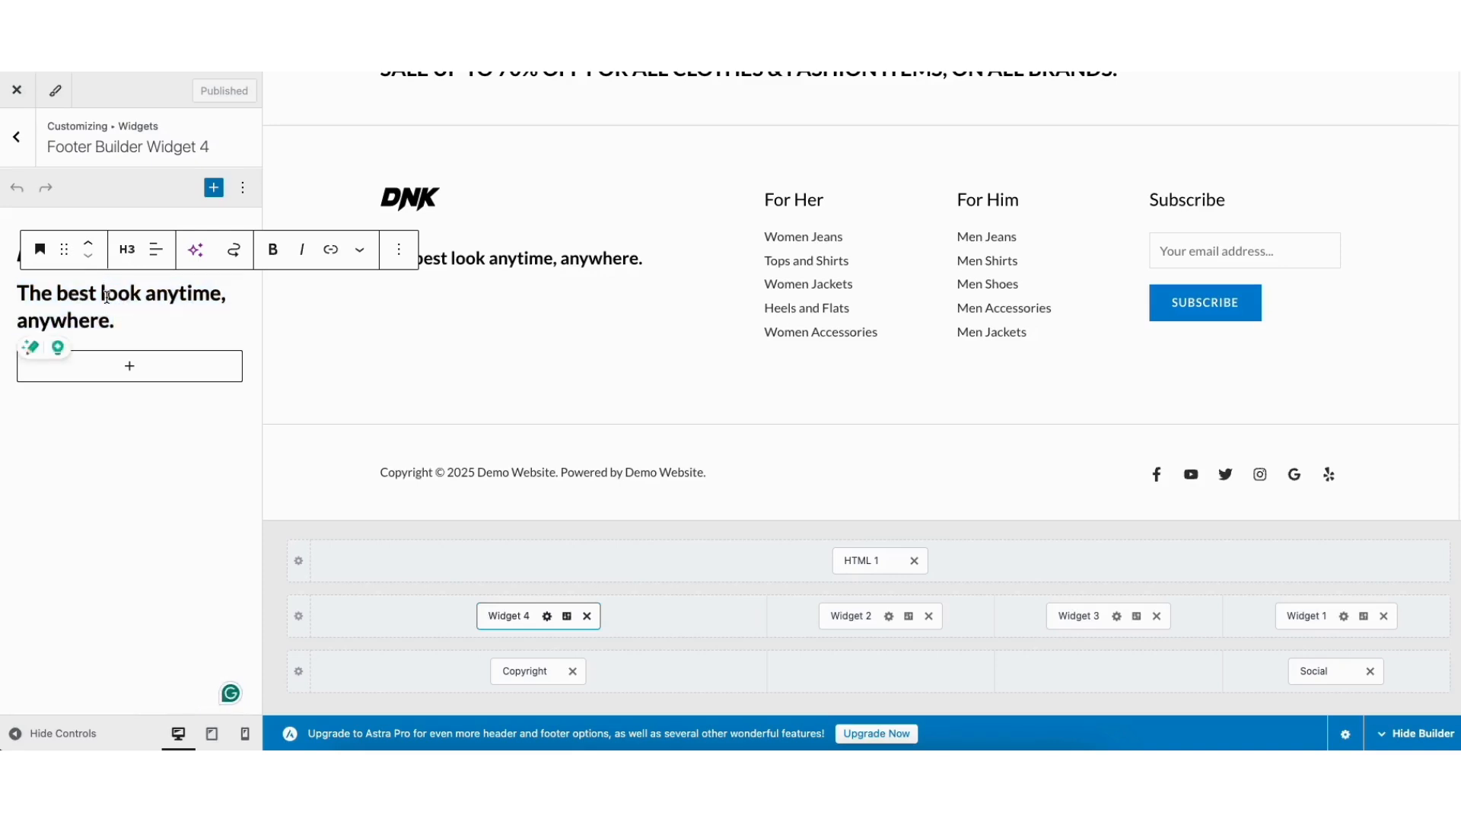
click(129, 366)
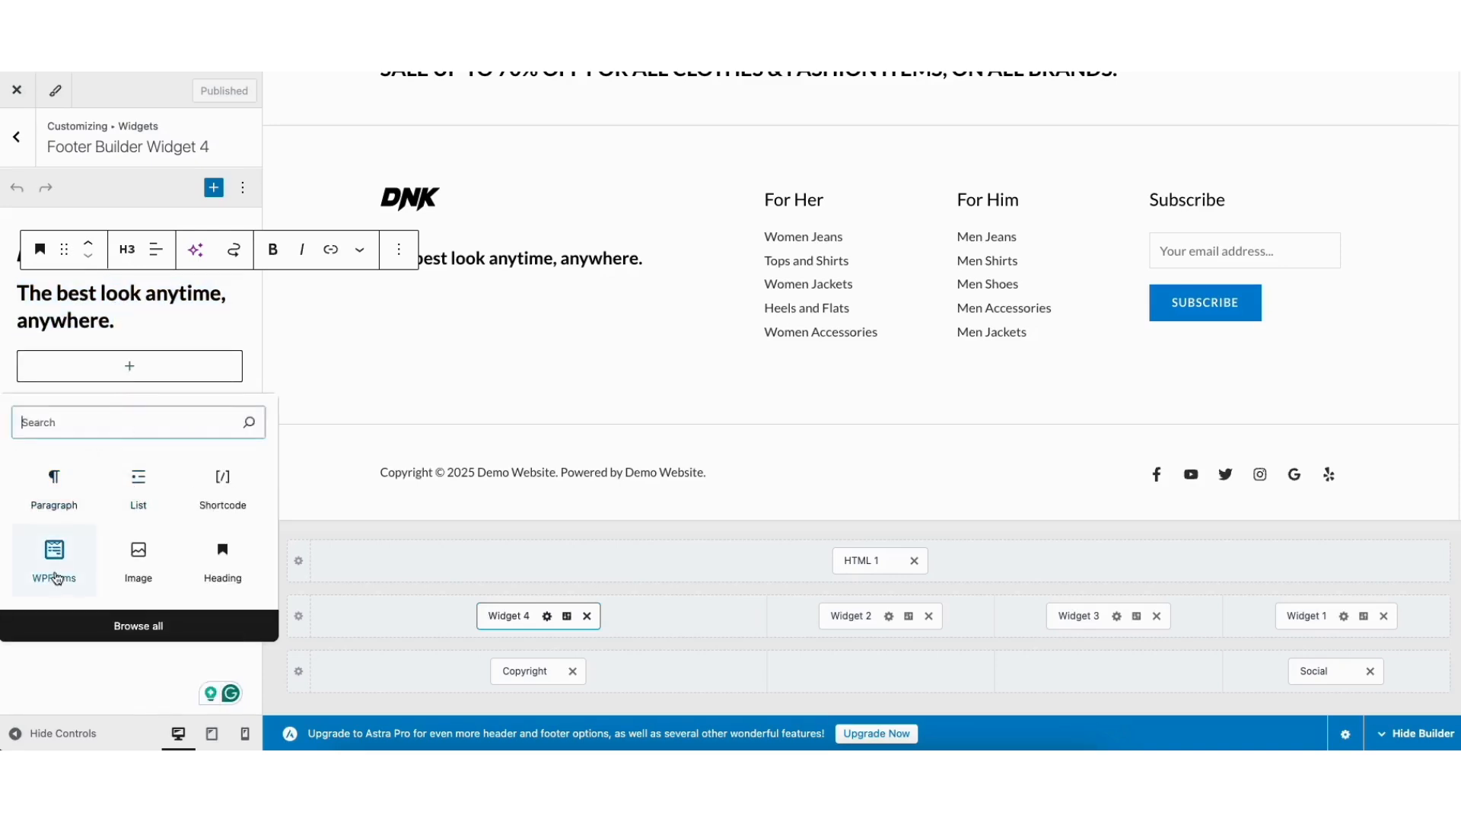
click(207, 325)
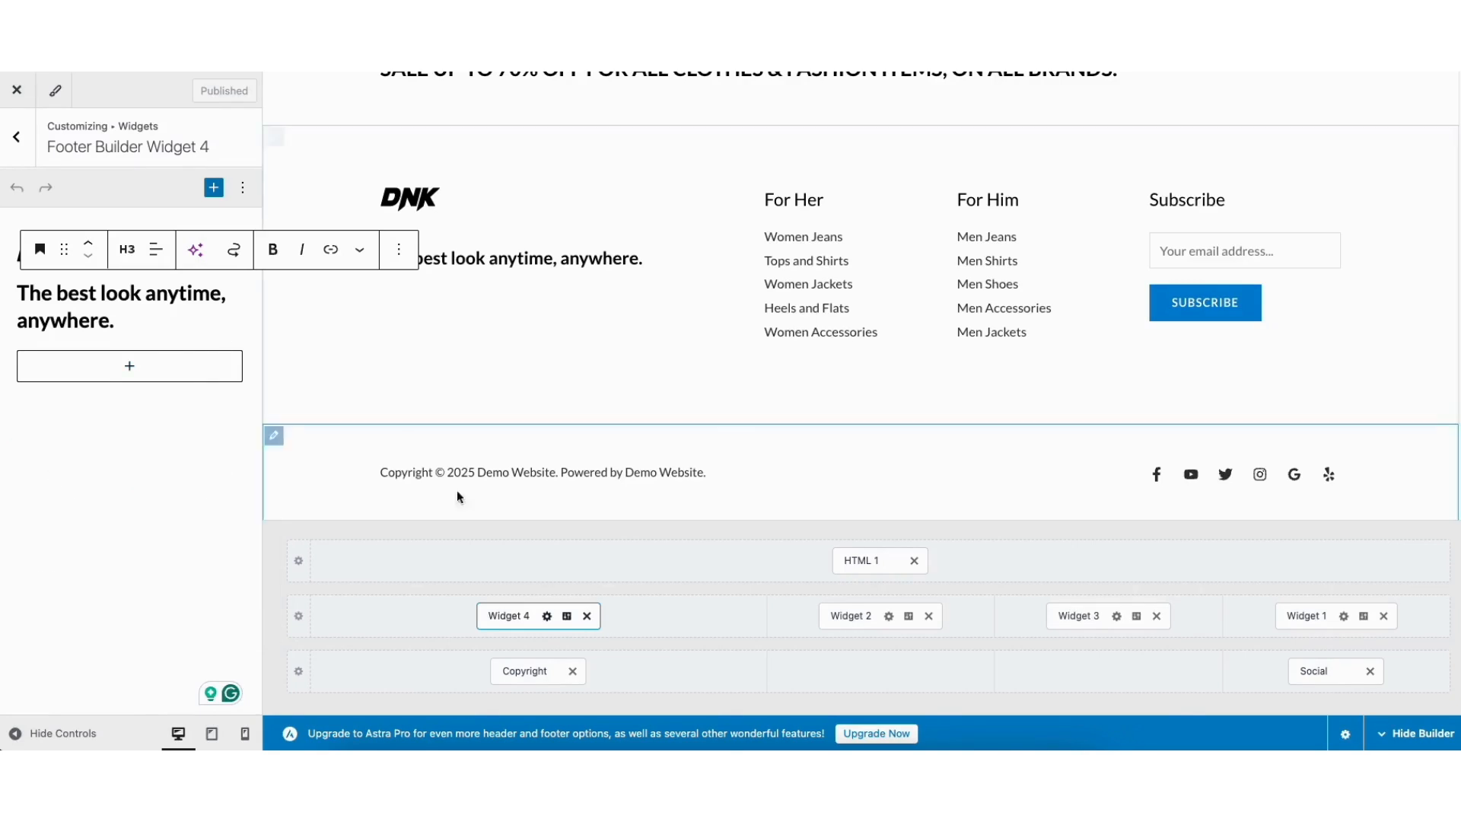
click(564, 616)
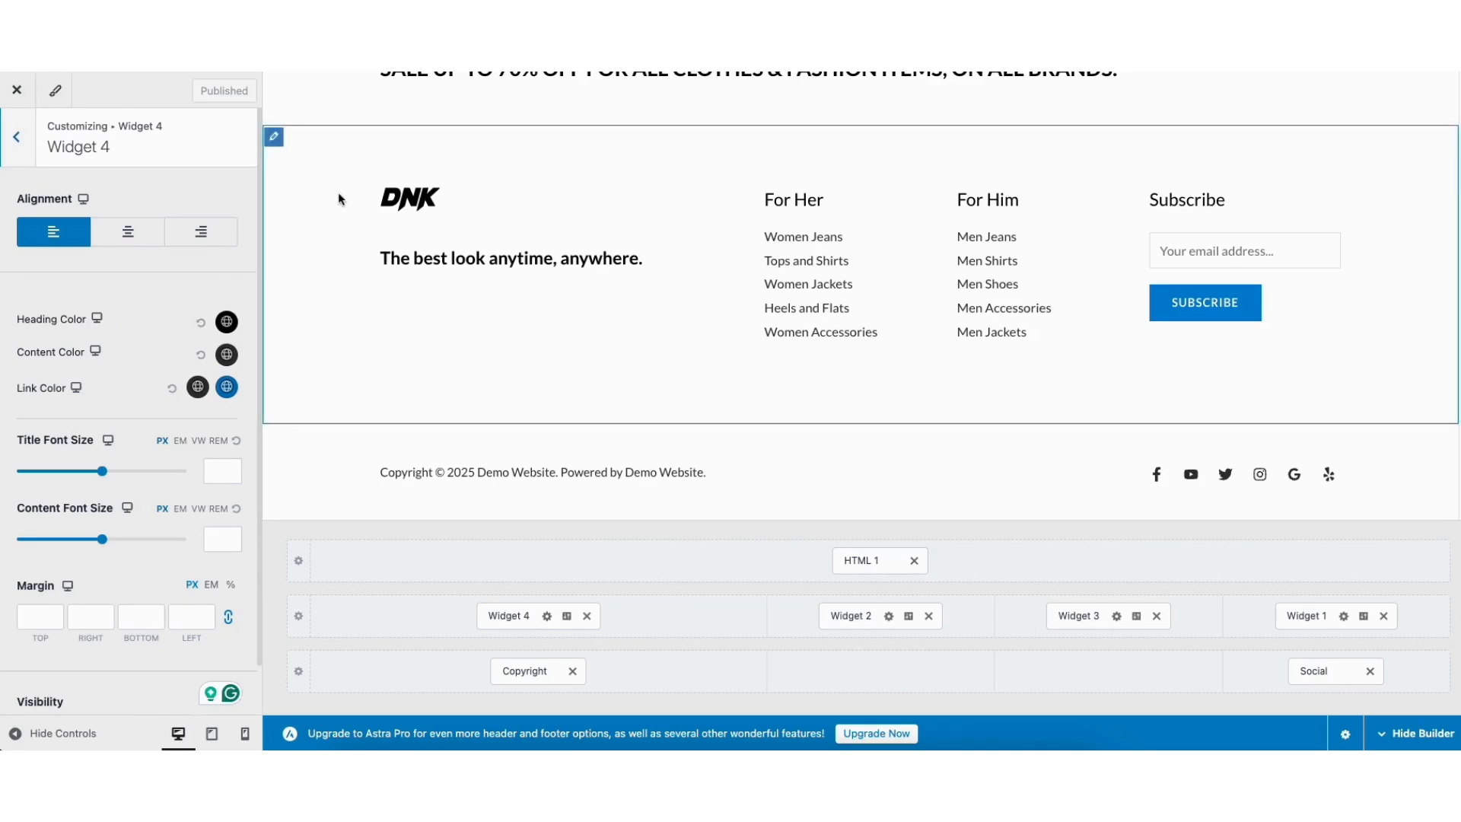
click(275, 140)
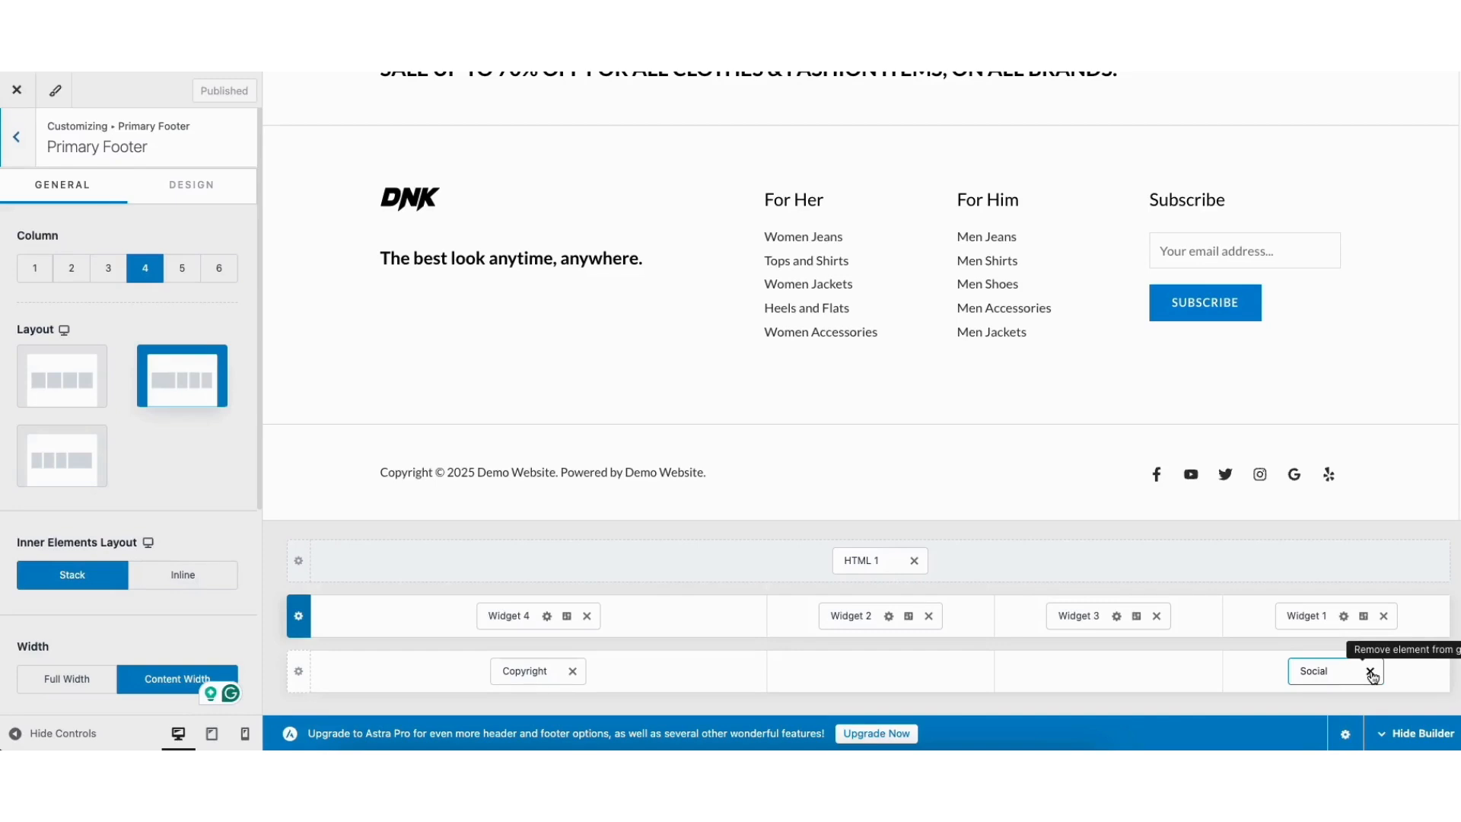
Open the secondary header menu settings and shift the Primary Menu toward the header centre.
drag(1459, 479, 1459, 95)
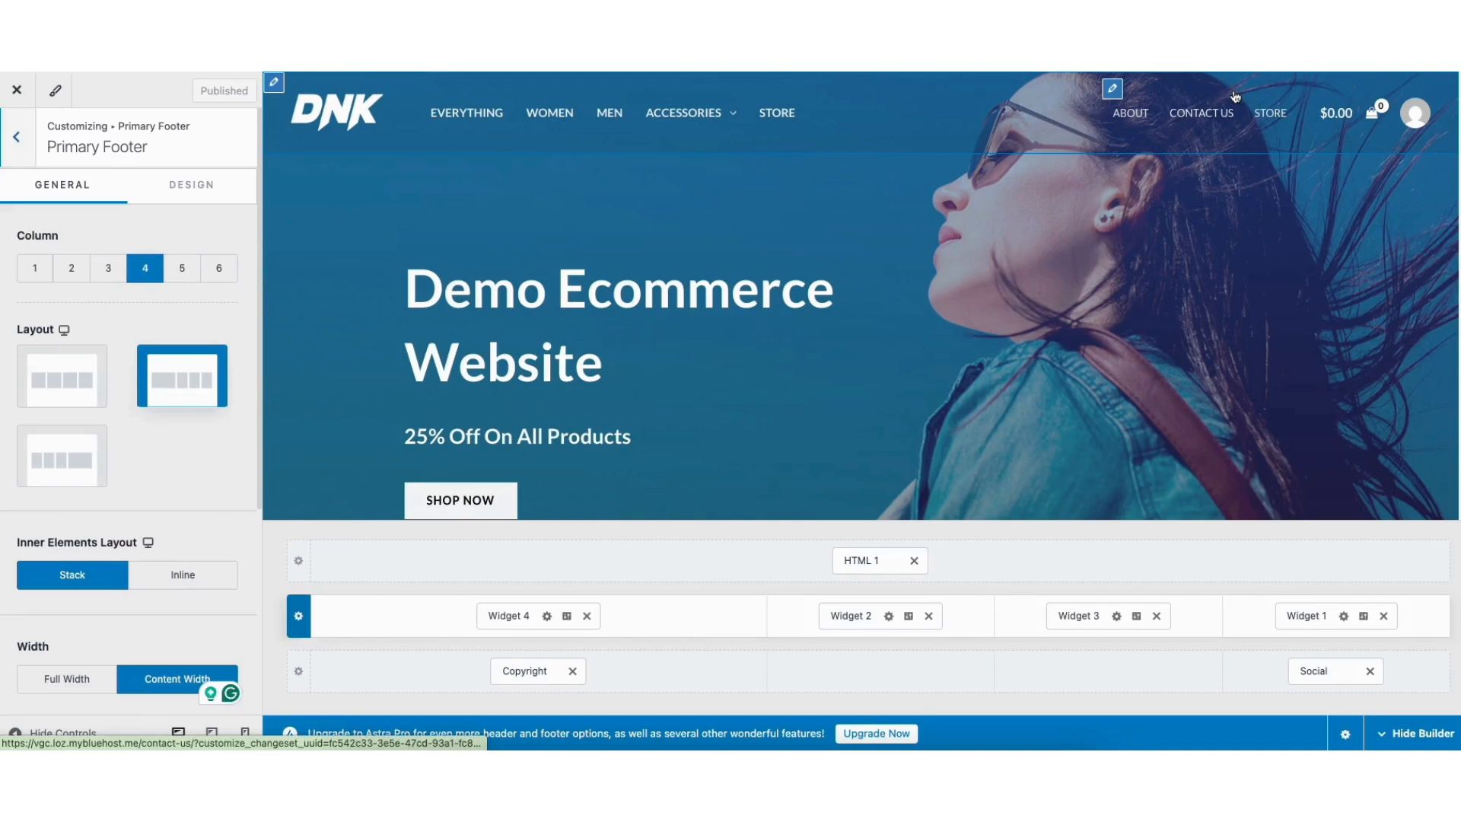
click(1112, 91)
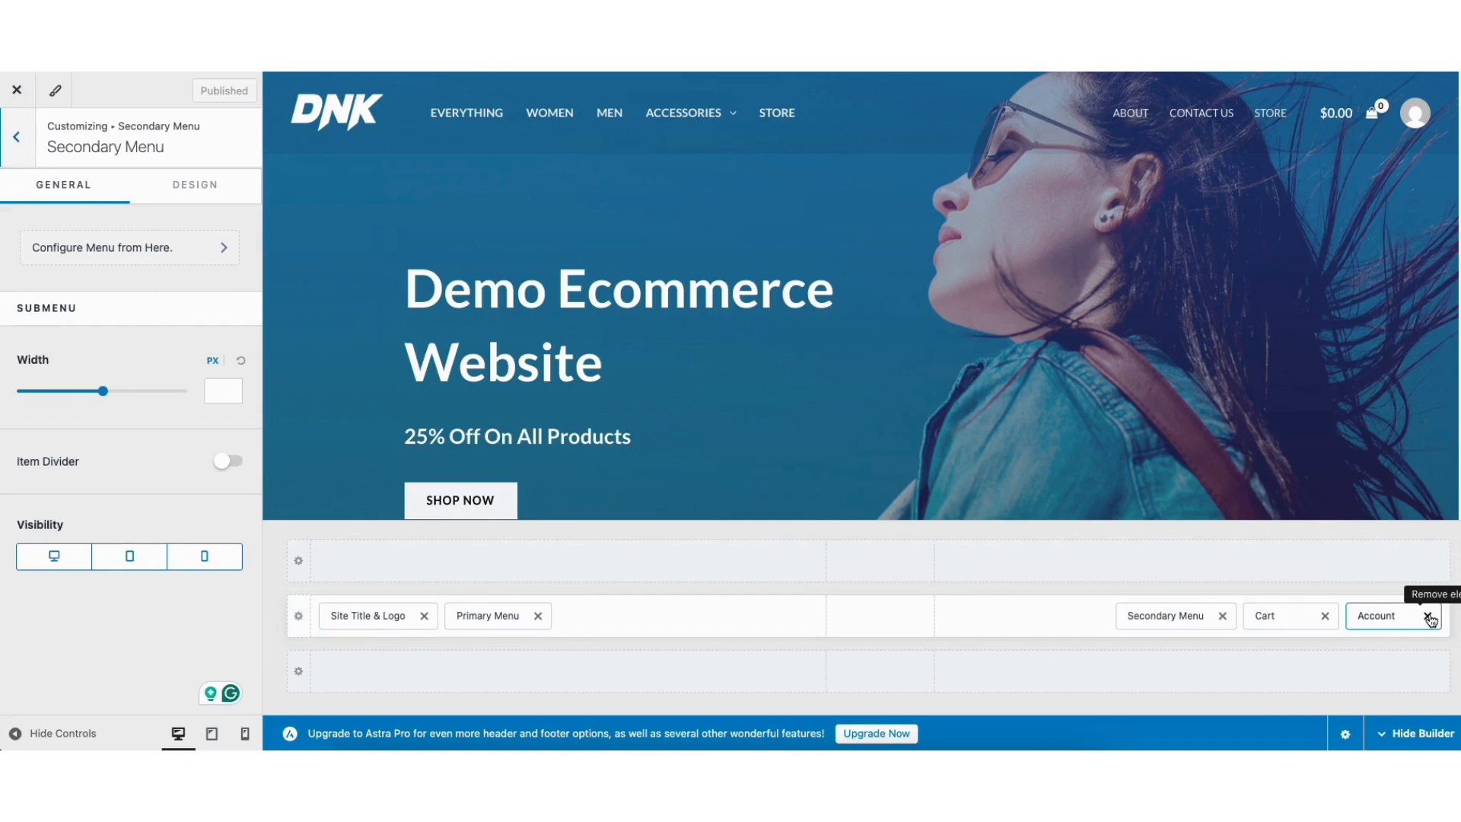
drag(493, 614, 530, 623)
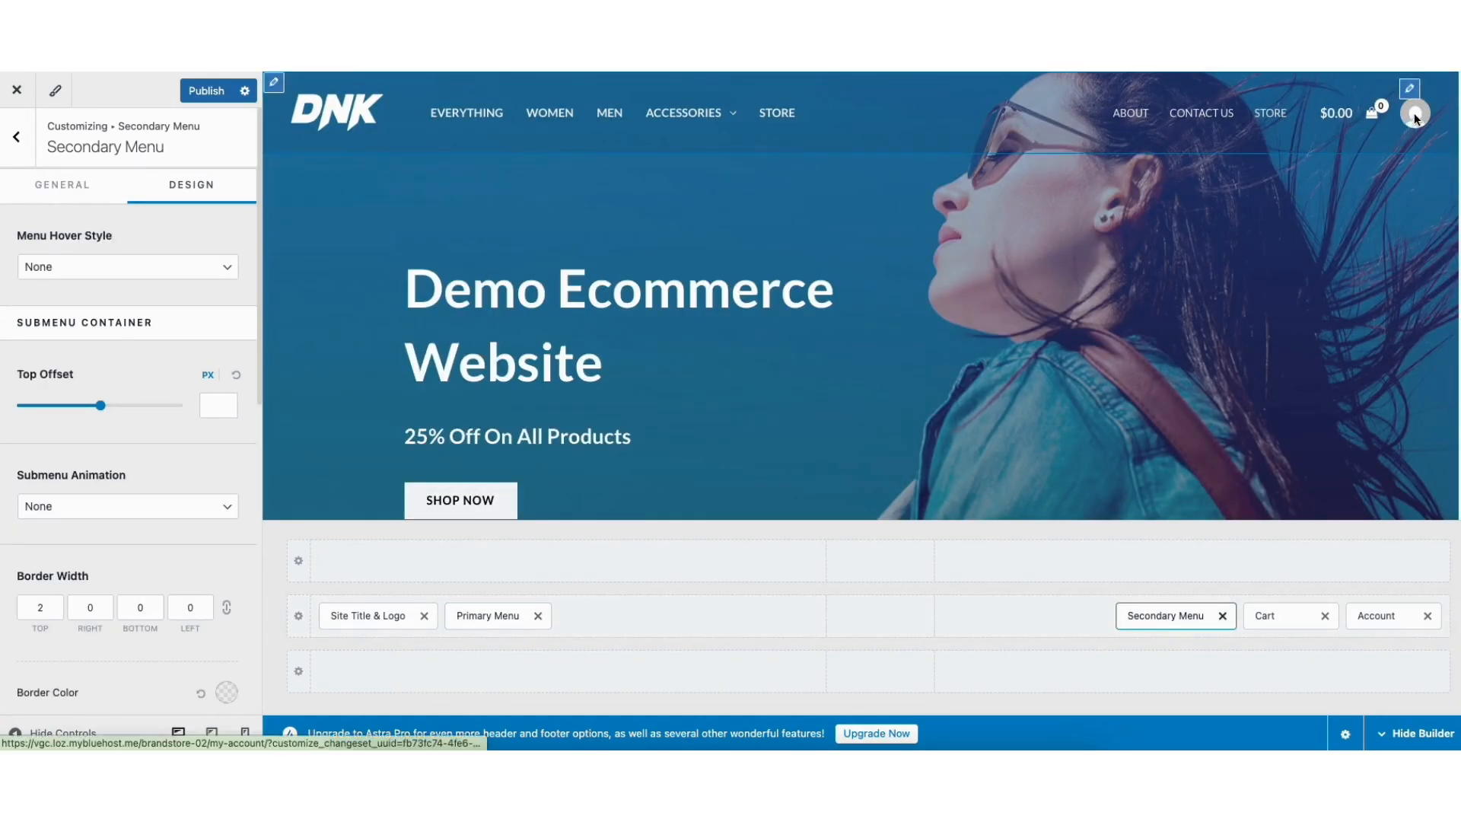
Try Icon, Avatar and Text for the header account link, keep Icon, and view its Design options.
click(1409, 88)
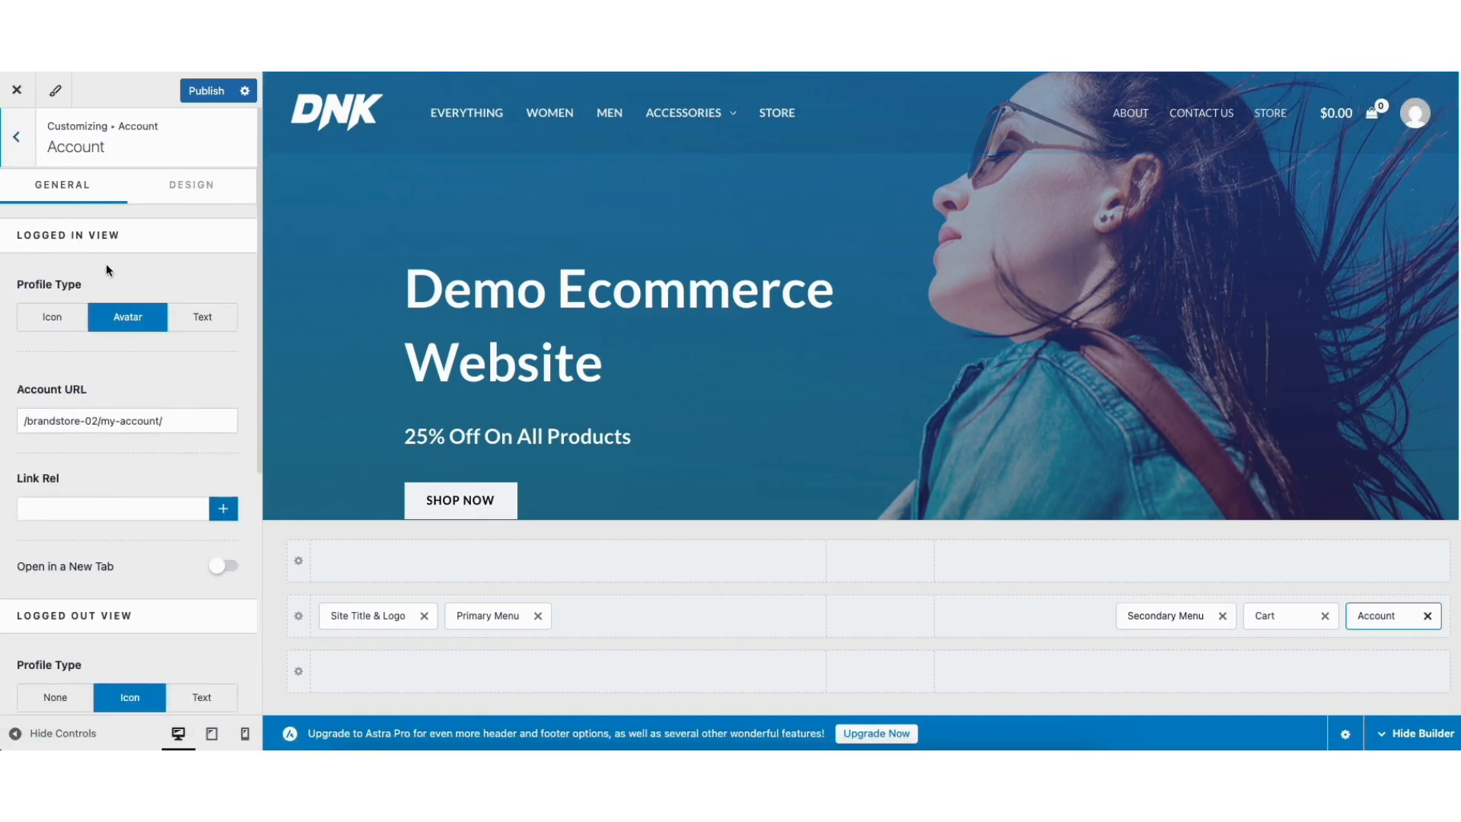
click(55, 319)
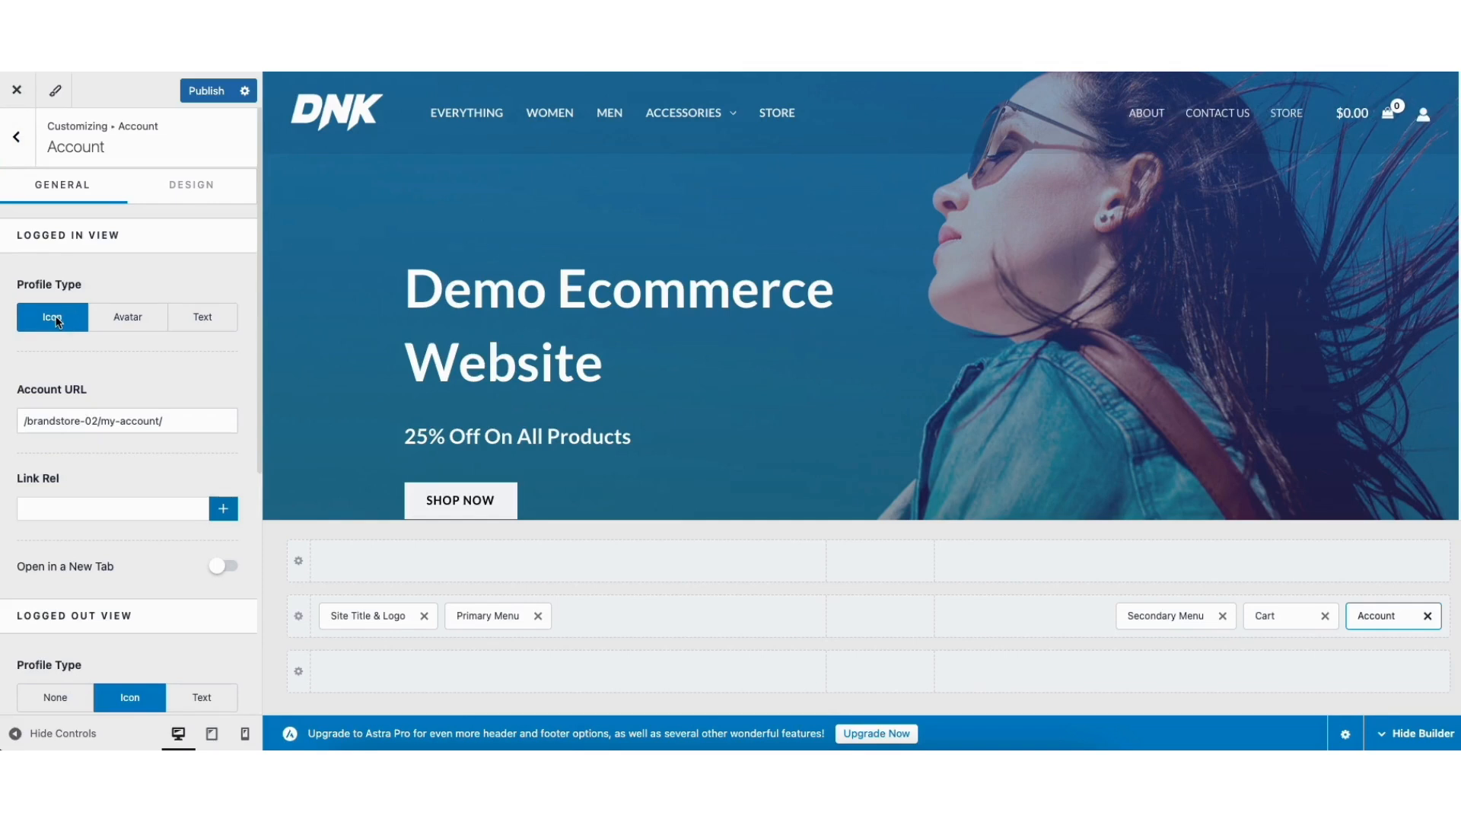
click(118, 319)
click(195, 317)
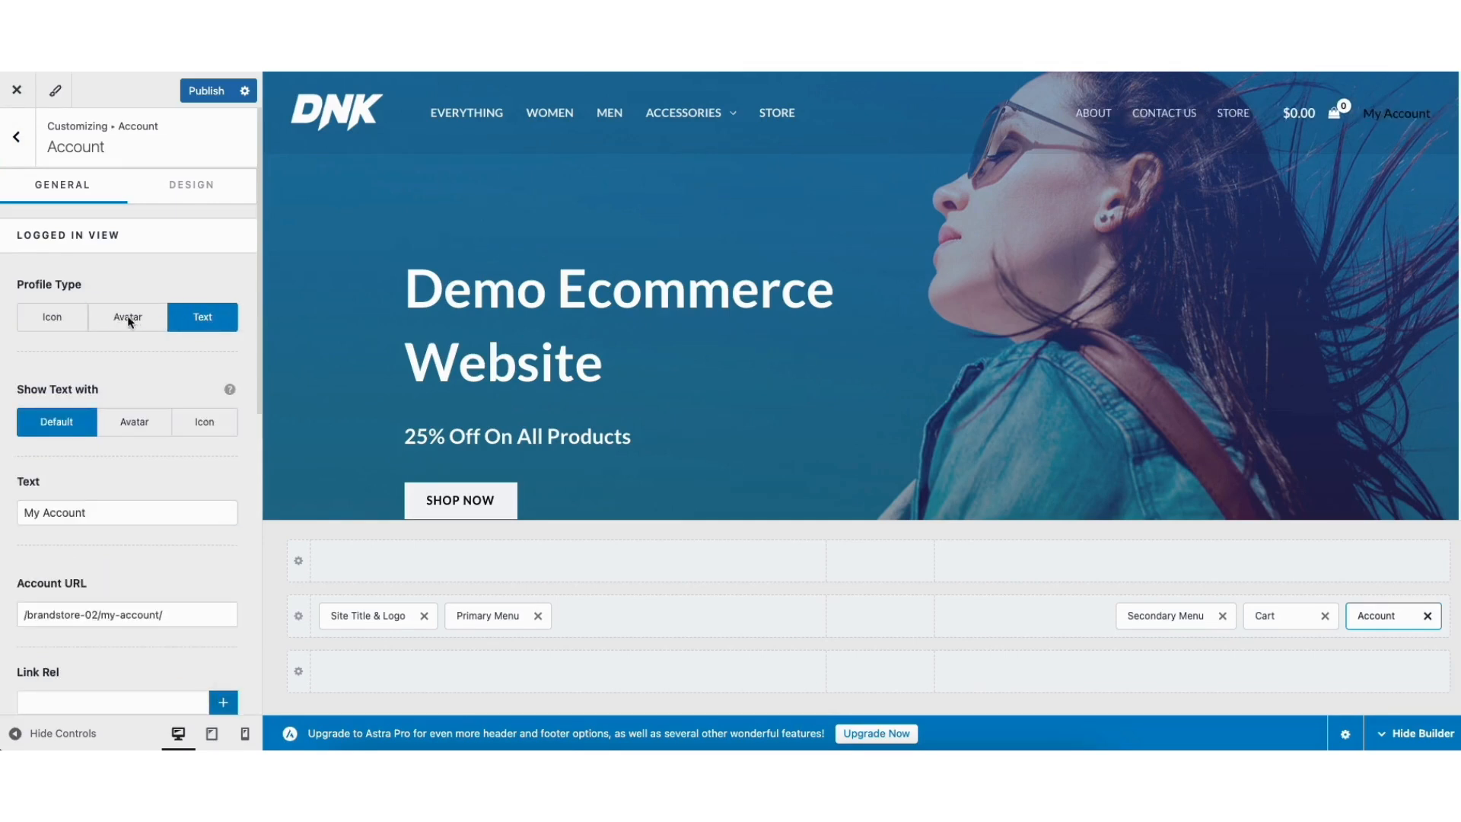
click(66, 315)
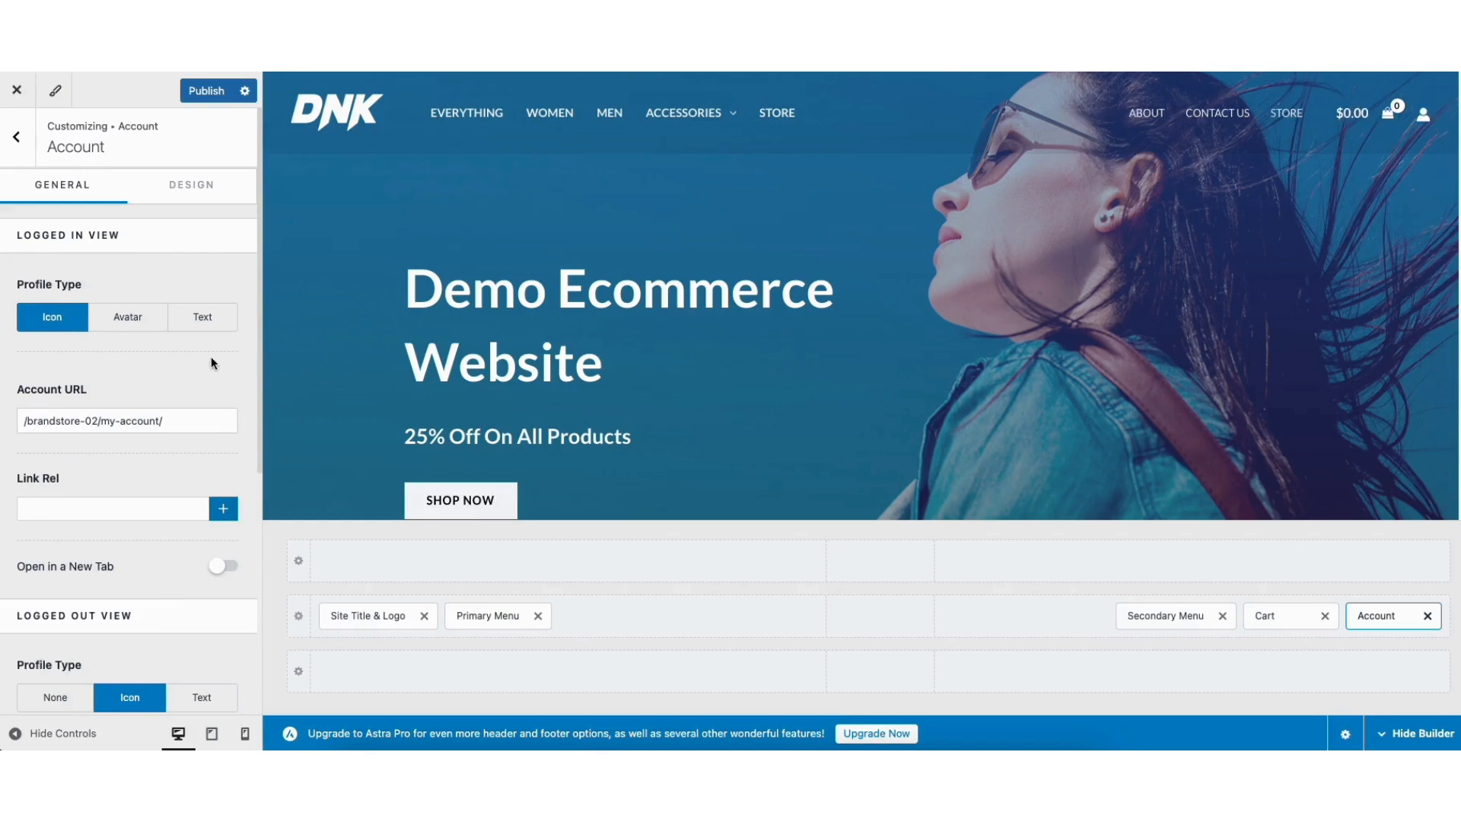
click(192, 188)
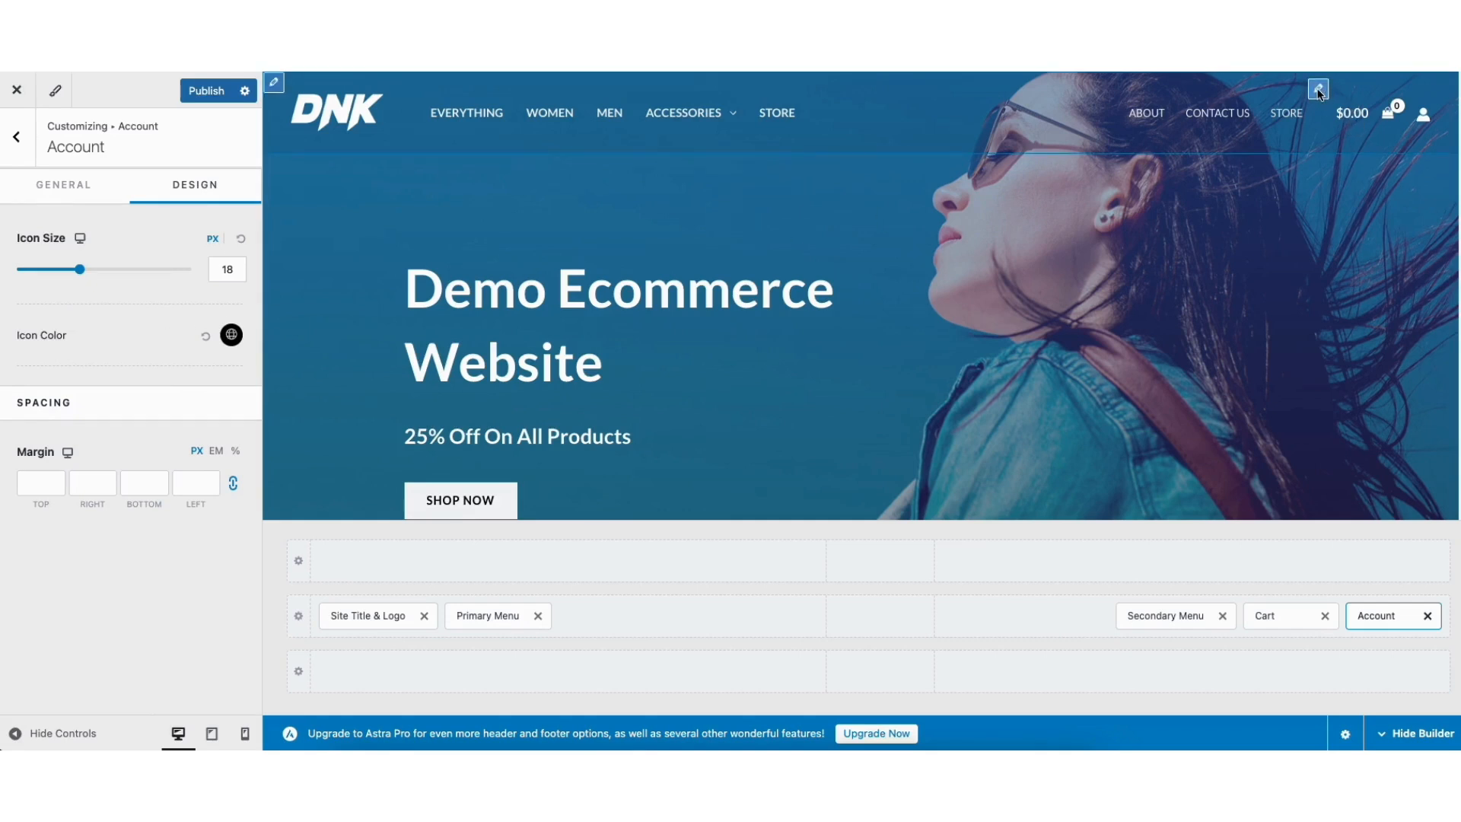
Set the header WooCommerce Cart icon to a cart, review its design, and open the transparent header logo settings.
click(1318, 90)
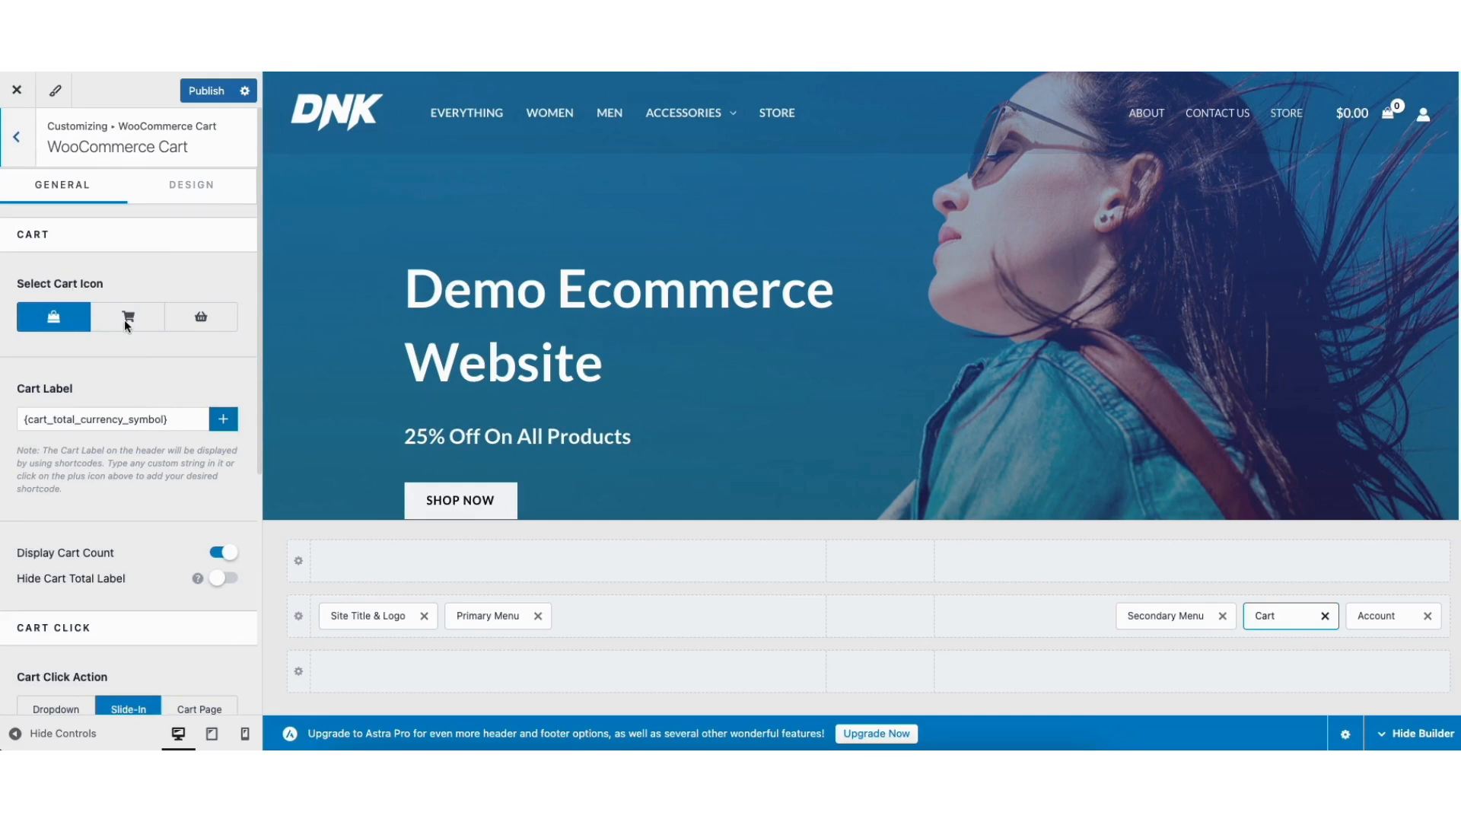
click(125, 320)
click(170, 320)
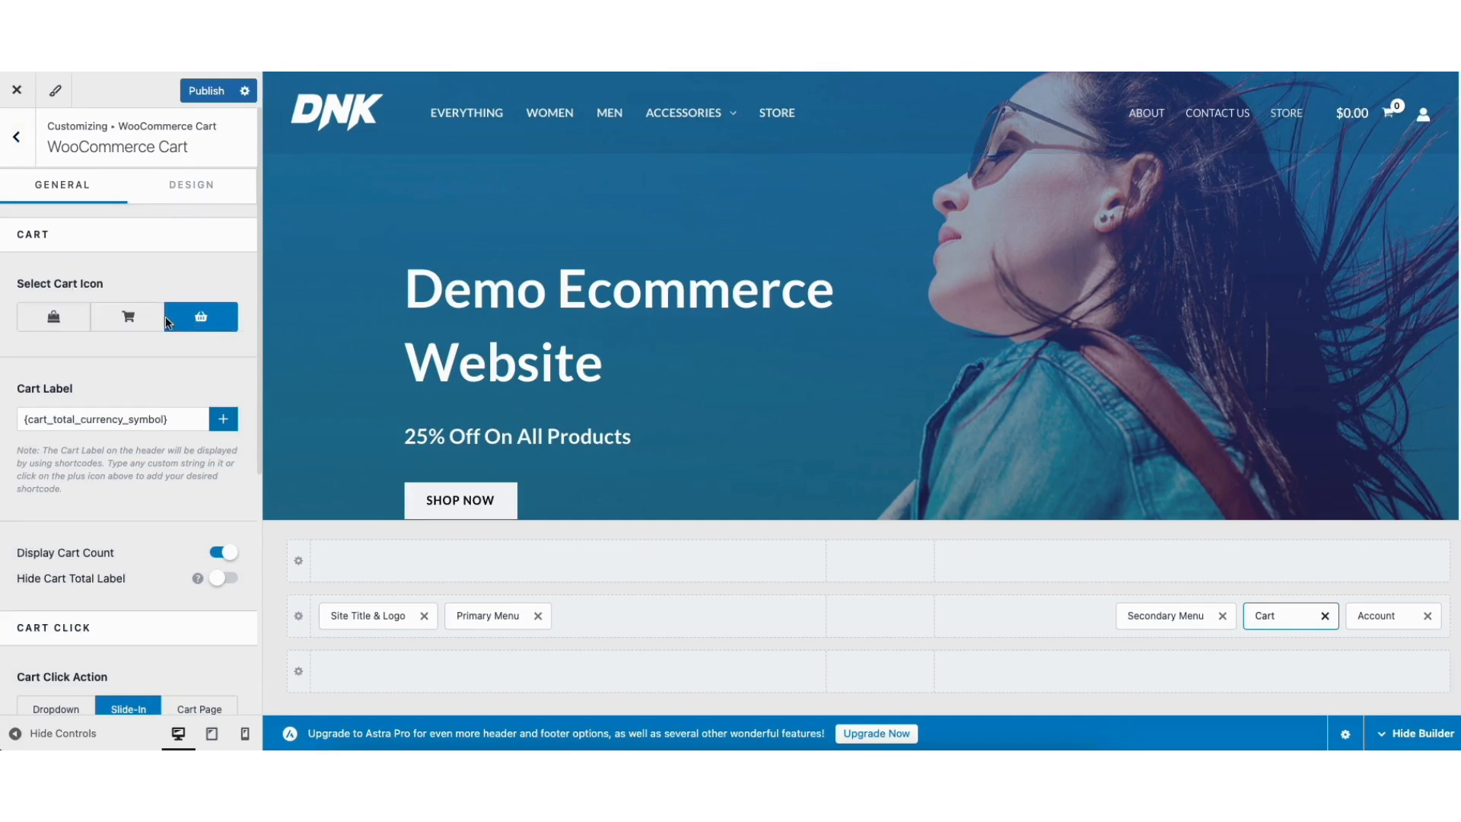
click(137, 316)
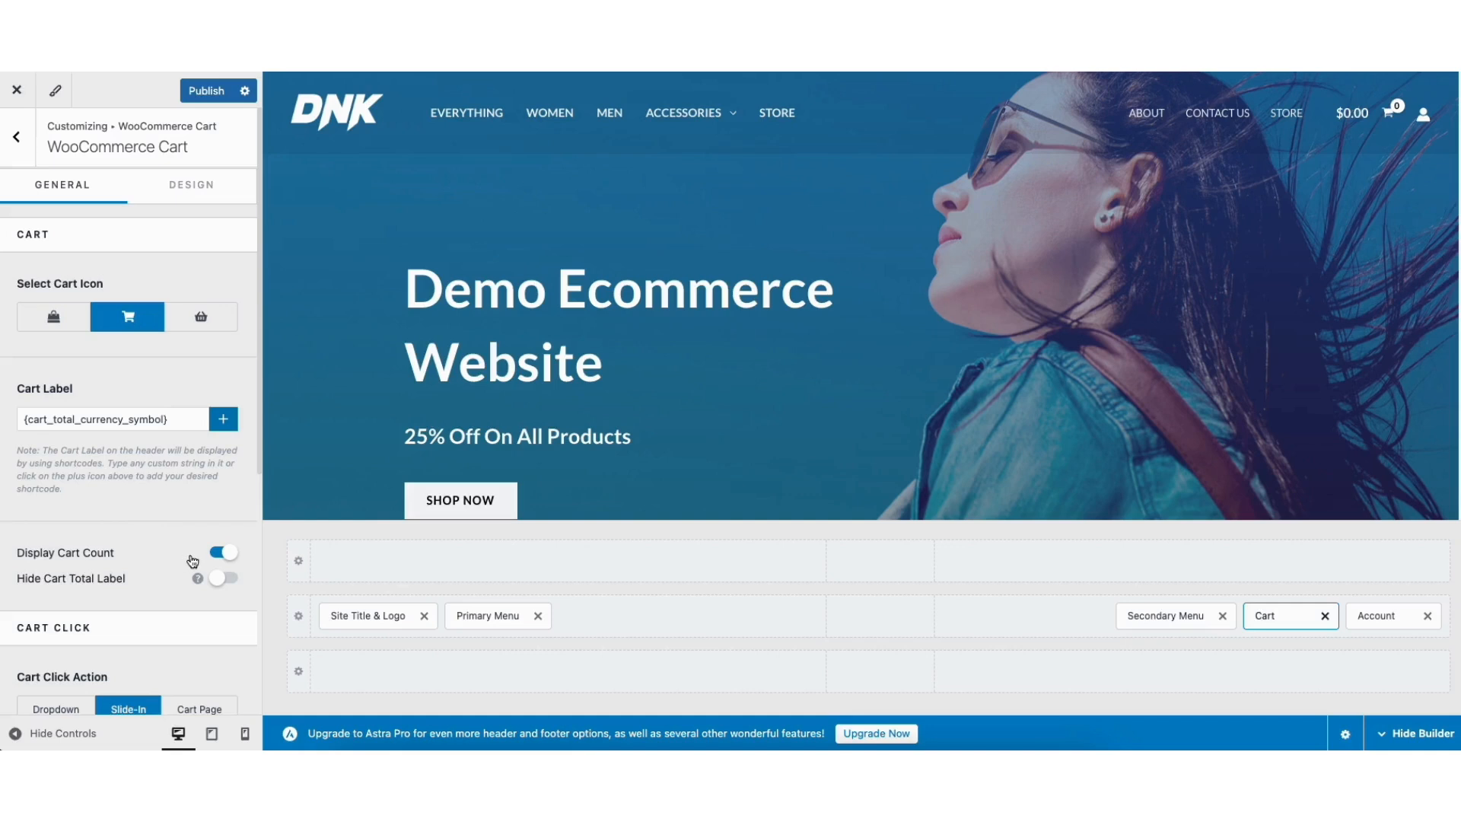
drag(257, 458, 265, 662)
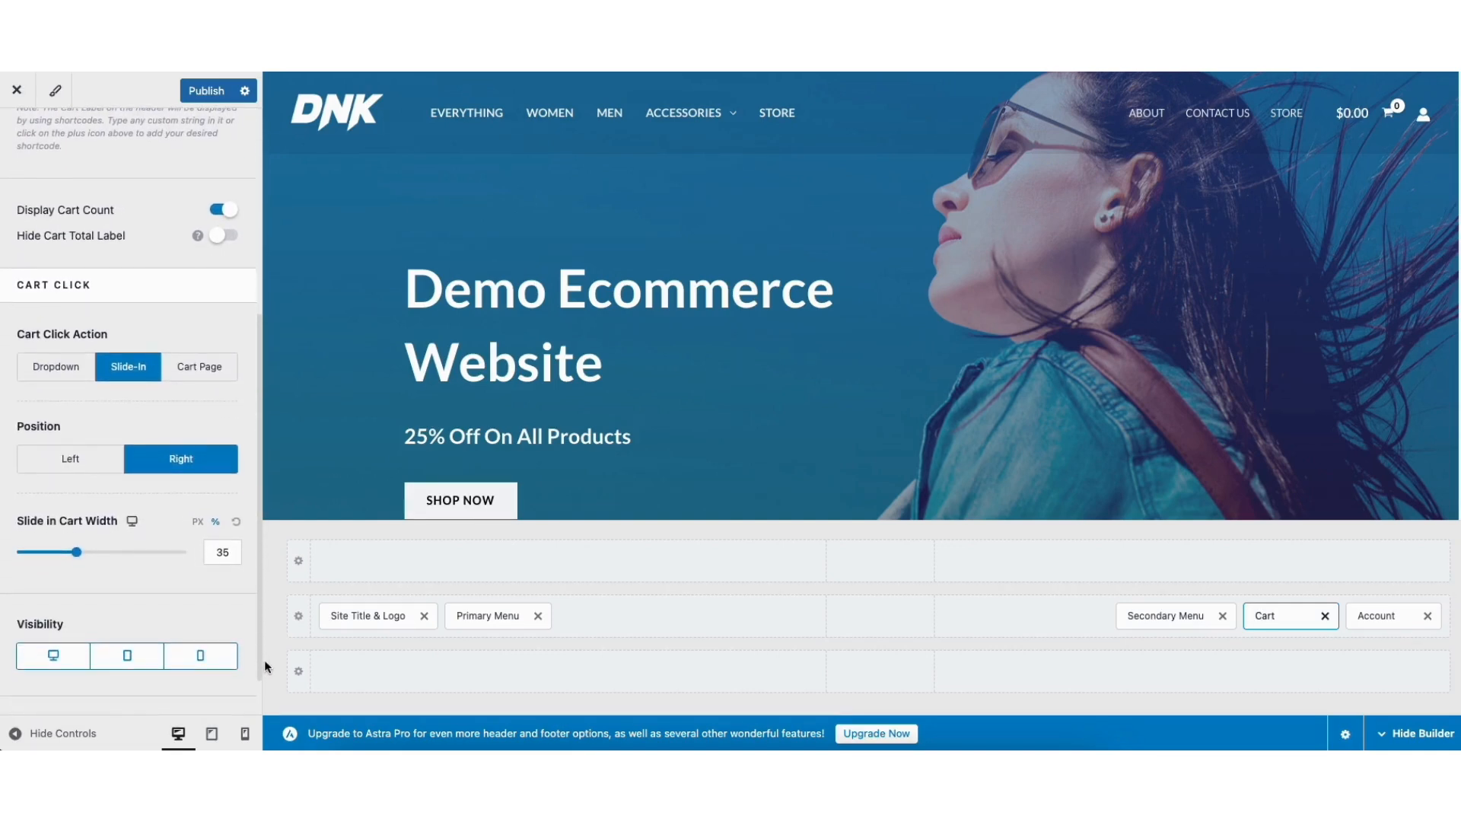
drag(258, 518, 248, 236)
click(199, 185)
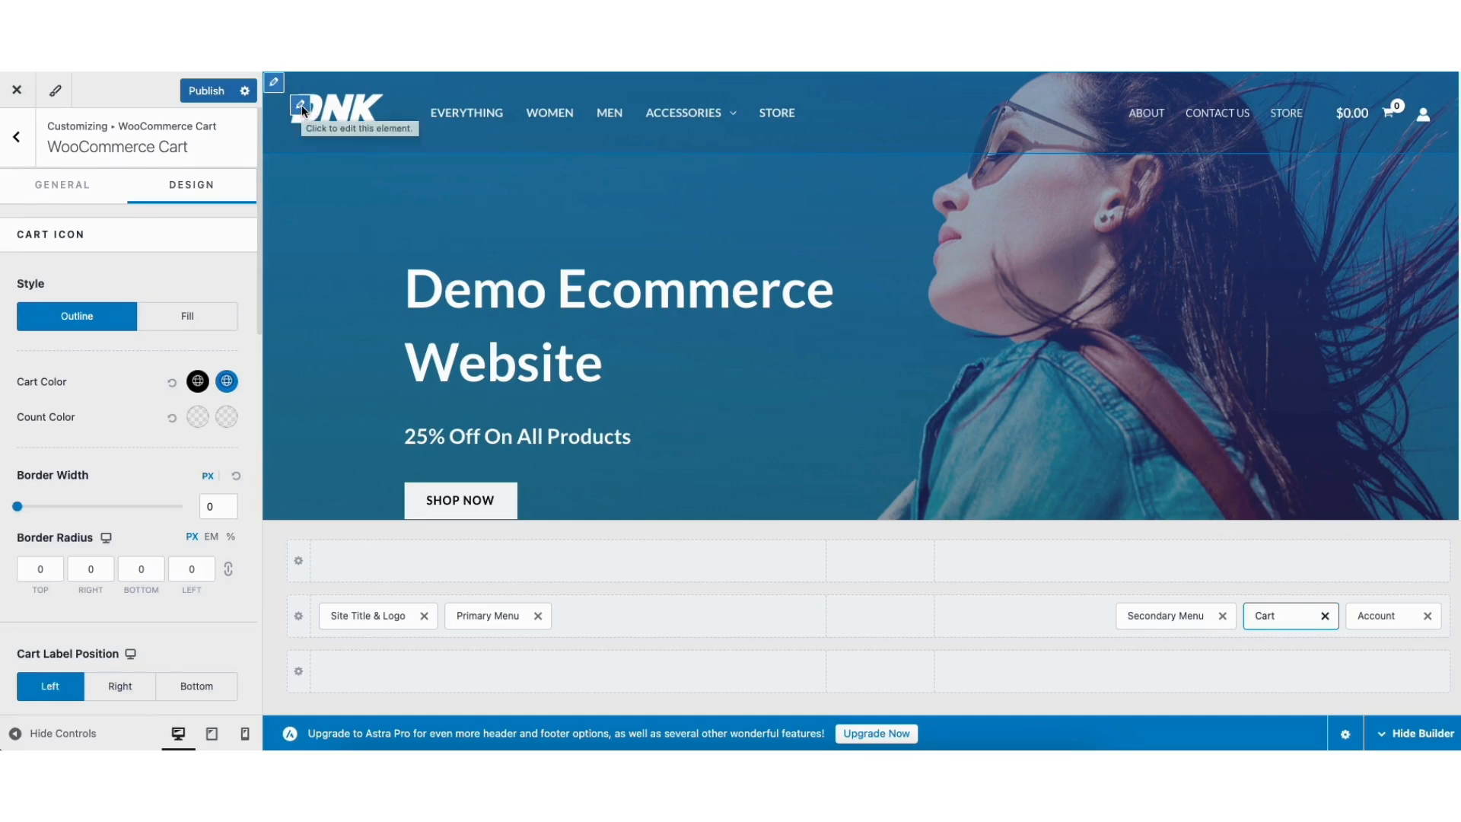
click(301, 105)
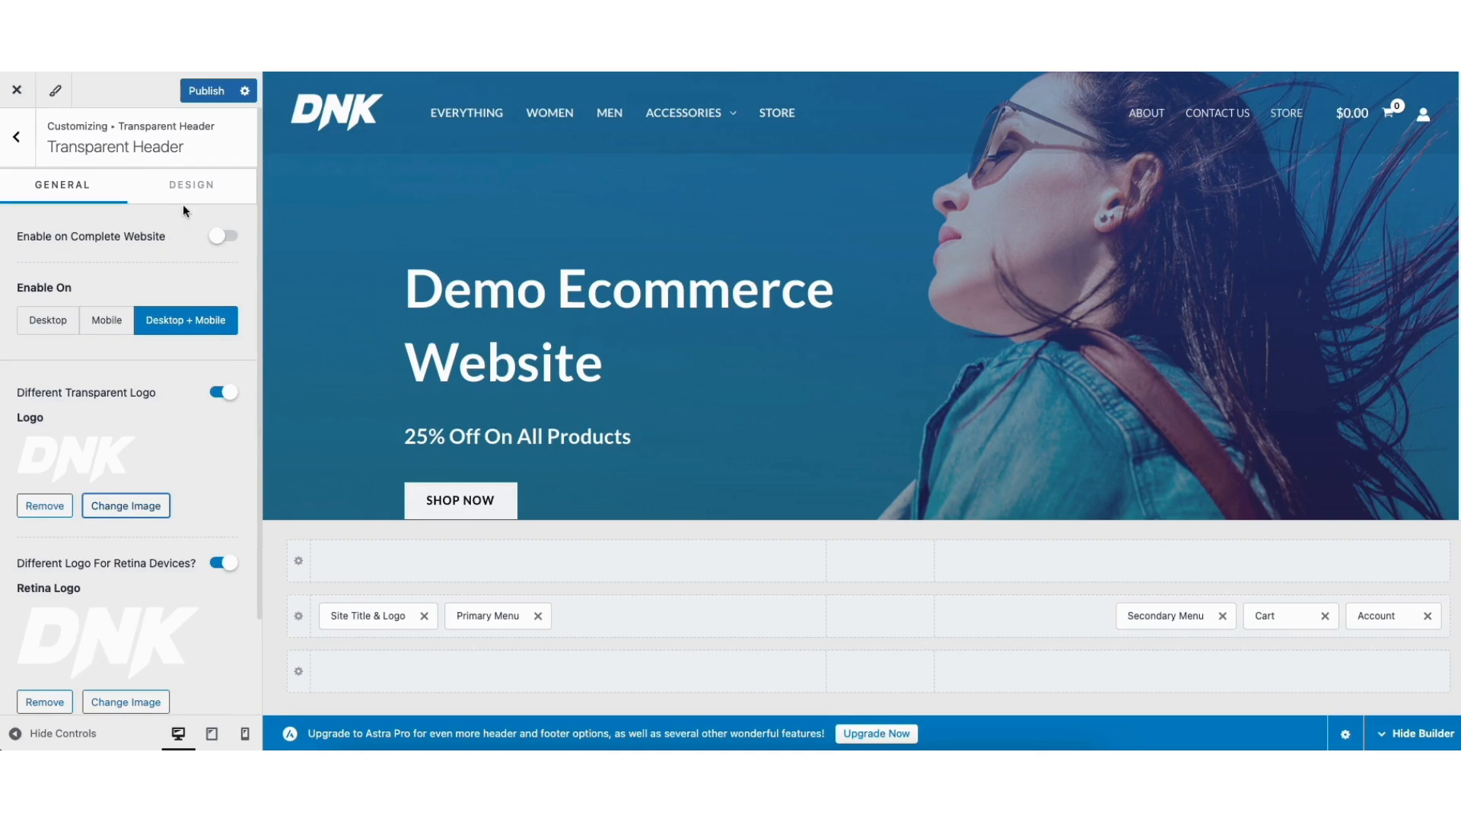
Review the transparent header's colour and border options, then return to the main theme settings.
click(185, 183)
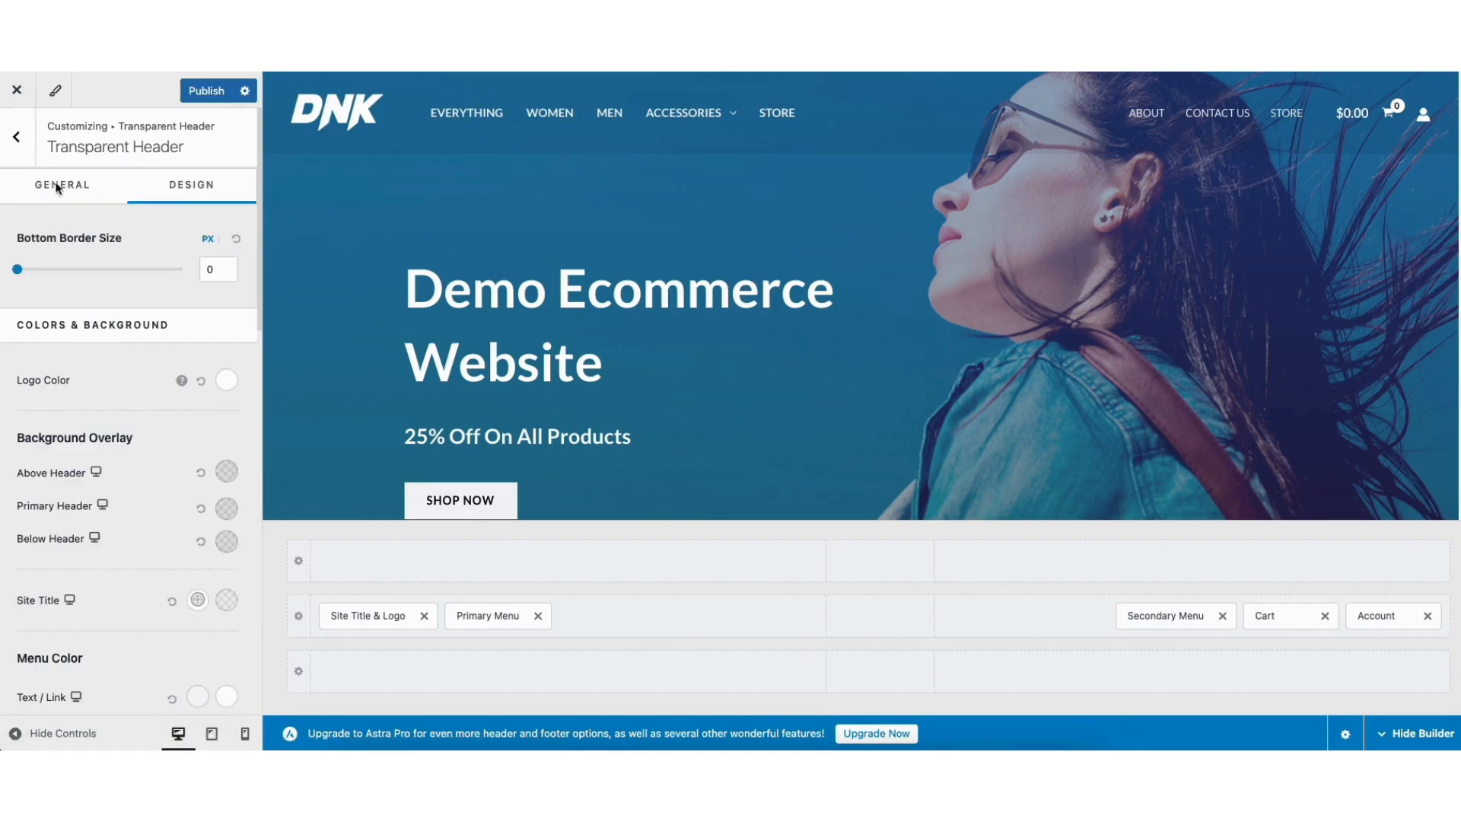
click(17, 137)
click(19, 141)
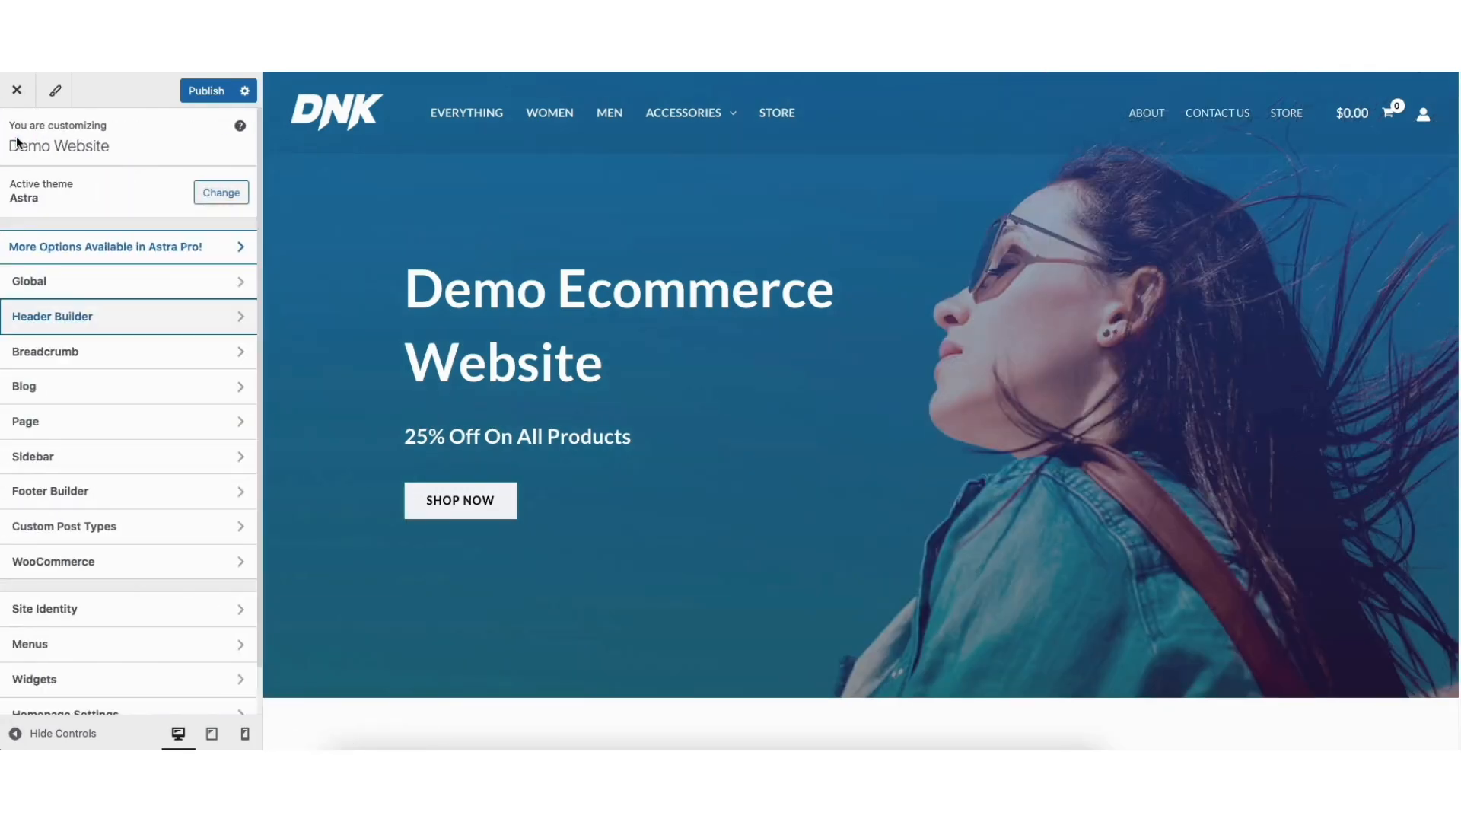
Look over the Site Identity title and logo settings without changing them.
click(35, 608)
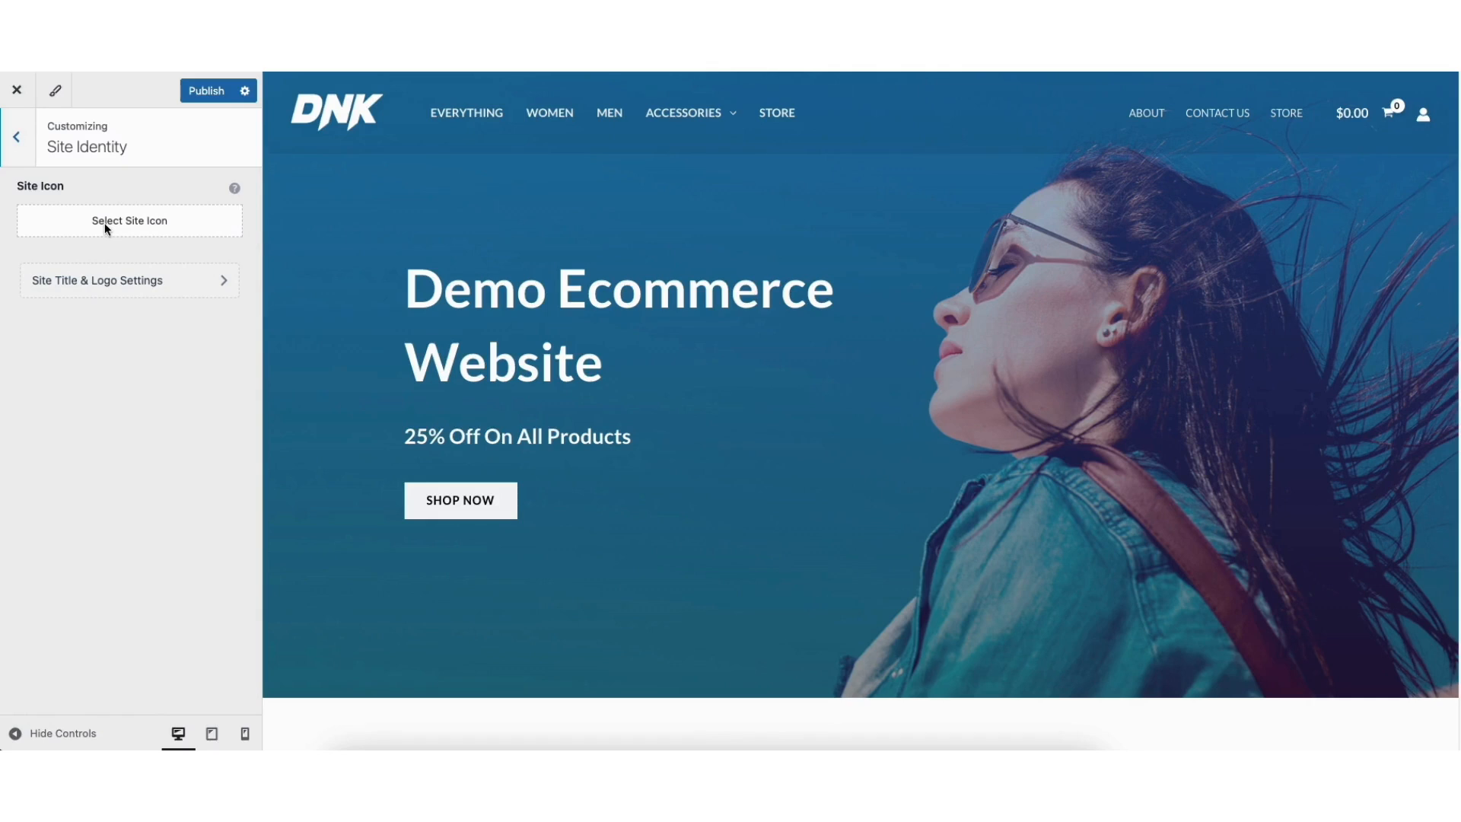
click(108, 281)
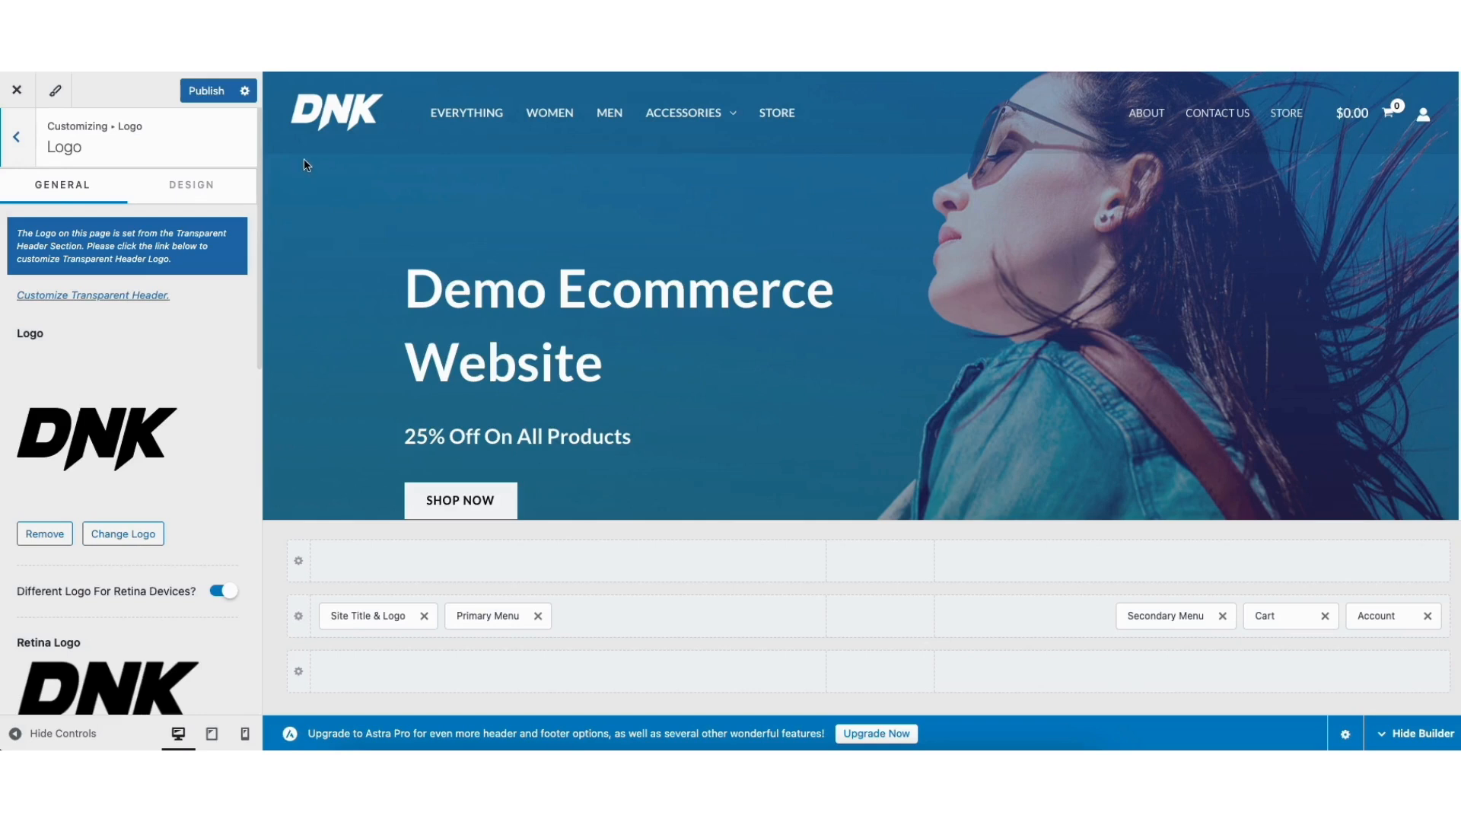
drag(257, 306, 261, 552)
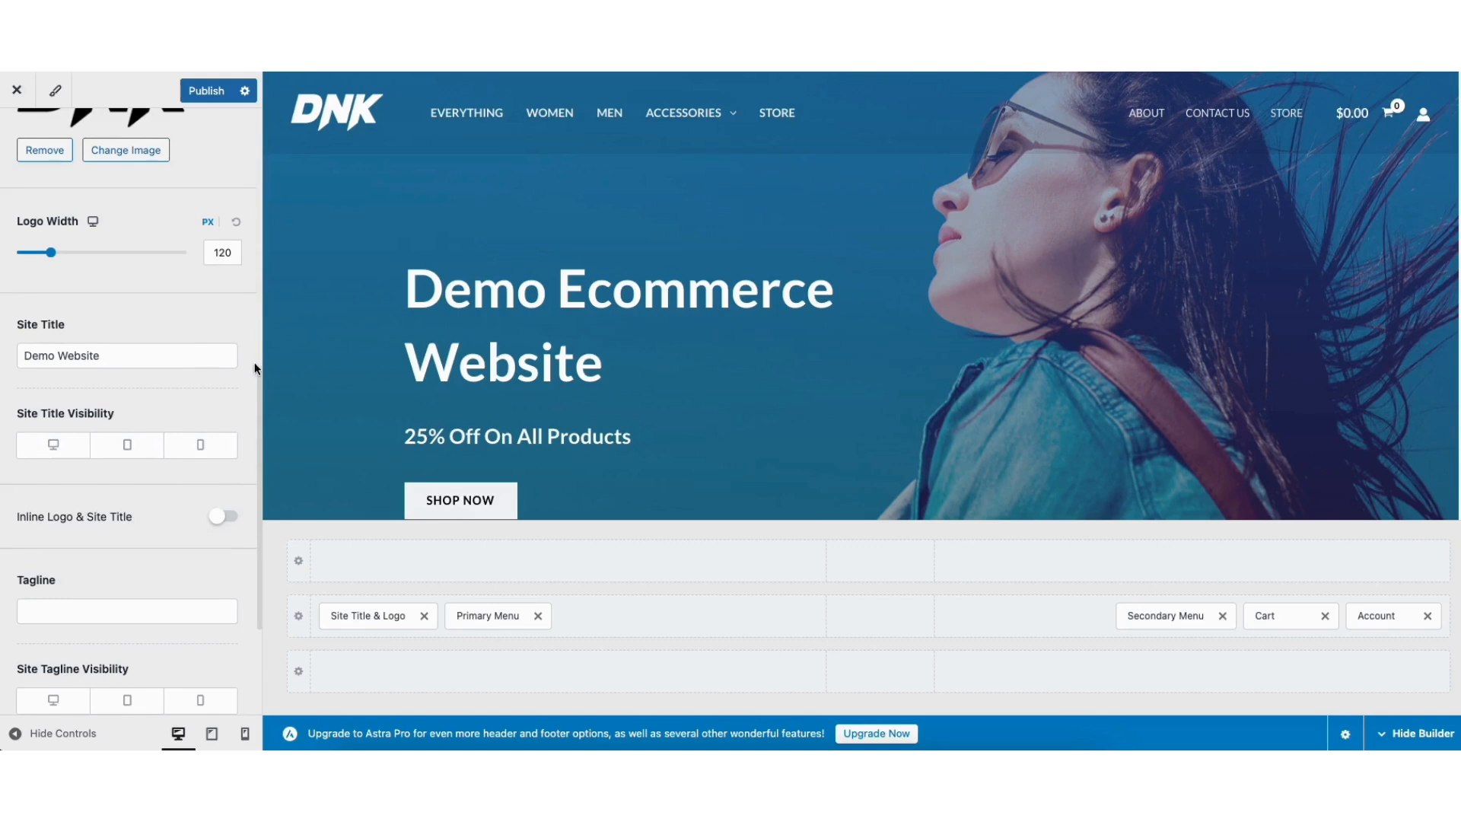
scroll(155, 491, down, 2)
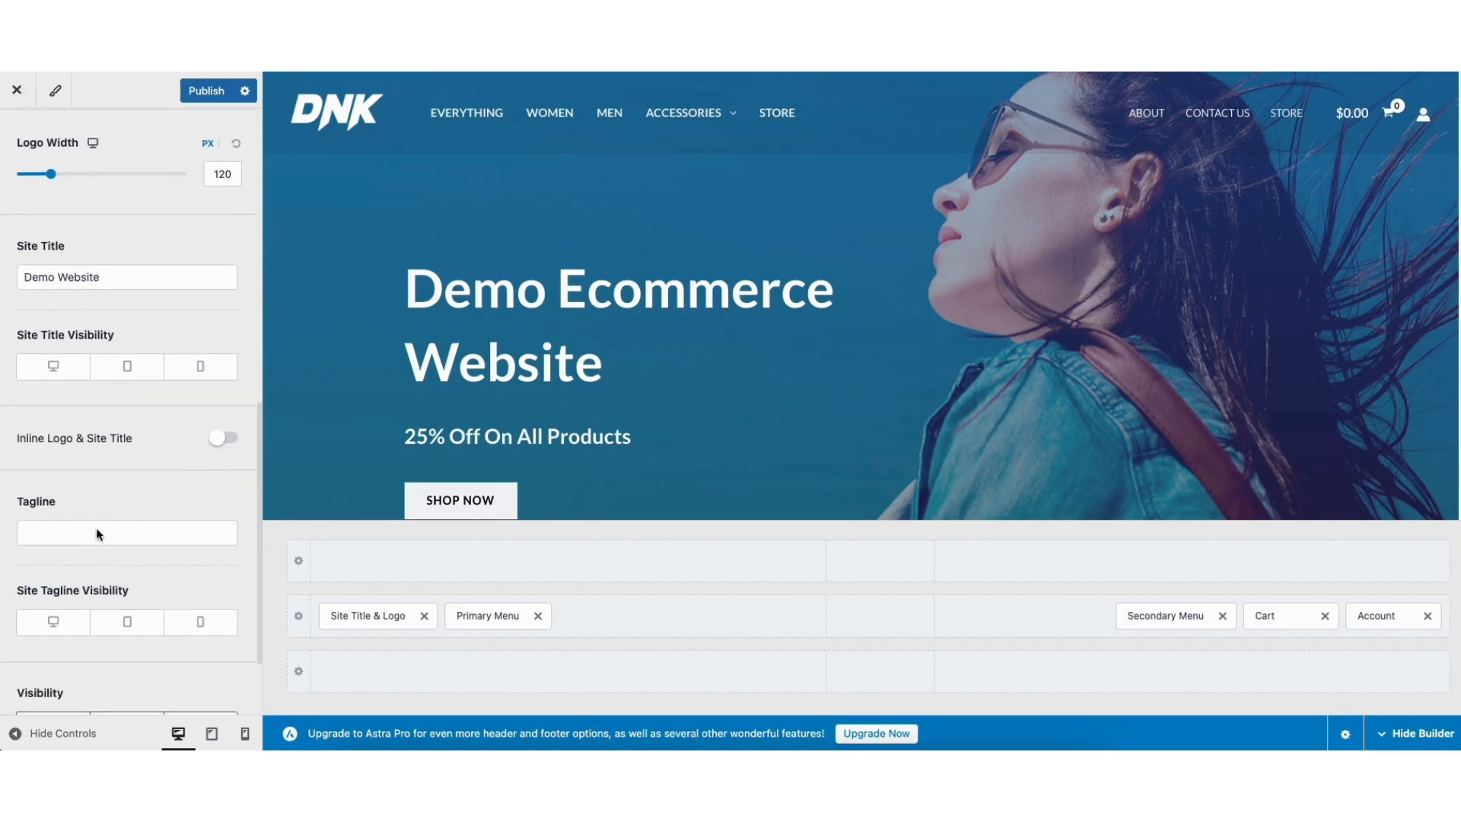
drag(257, 518, 262, 274)
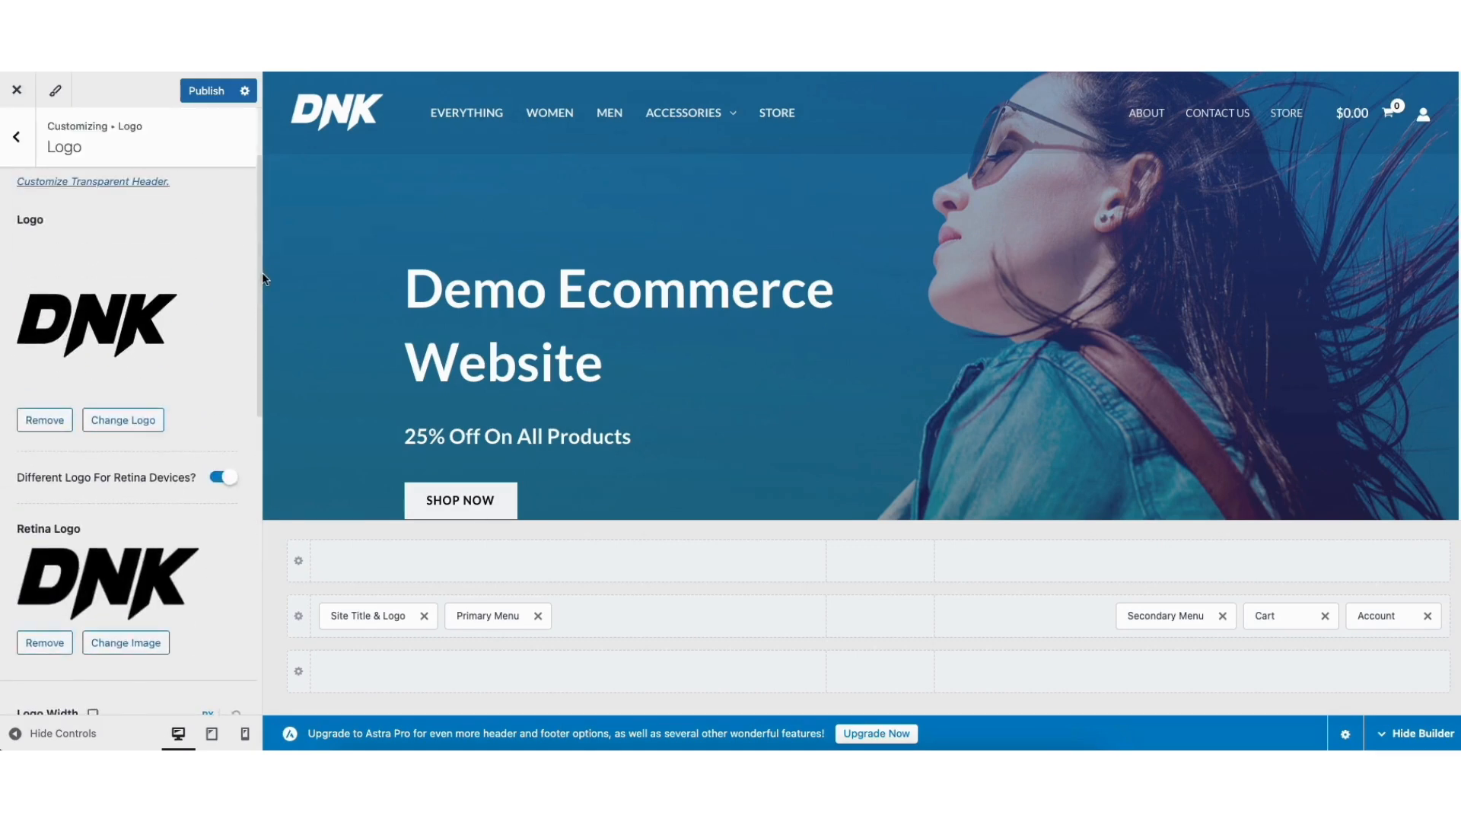
click(18, 139)
click(19, 138)
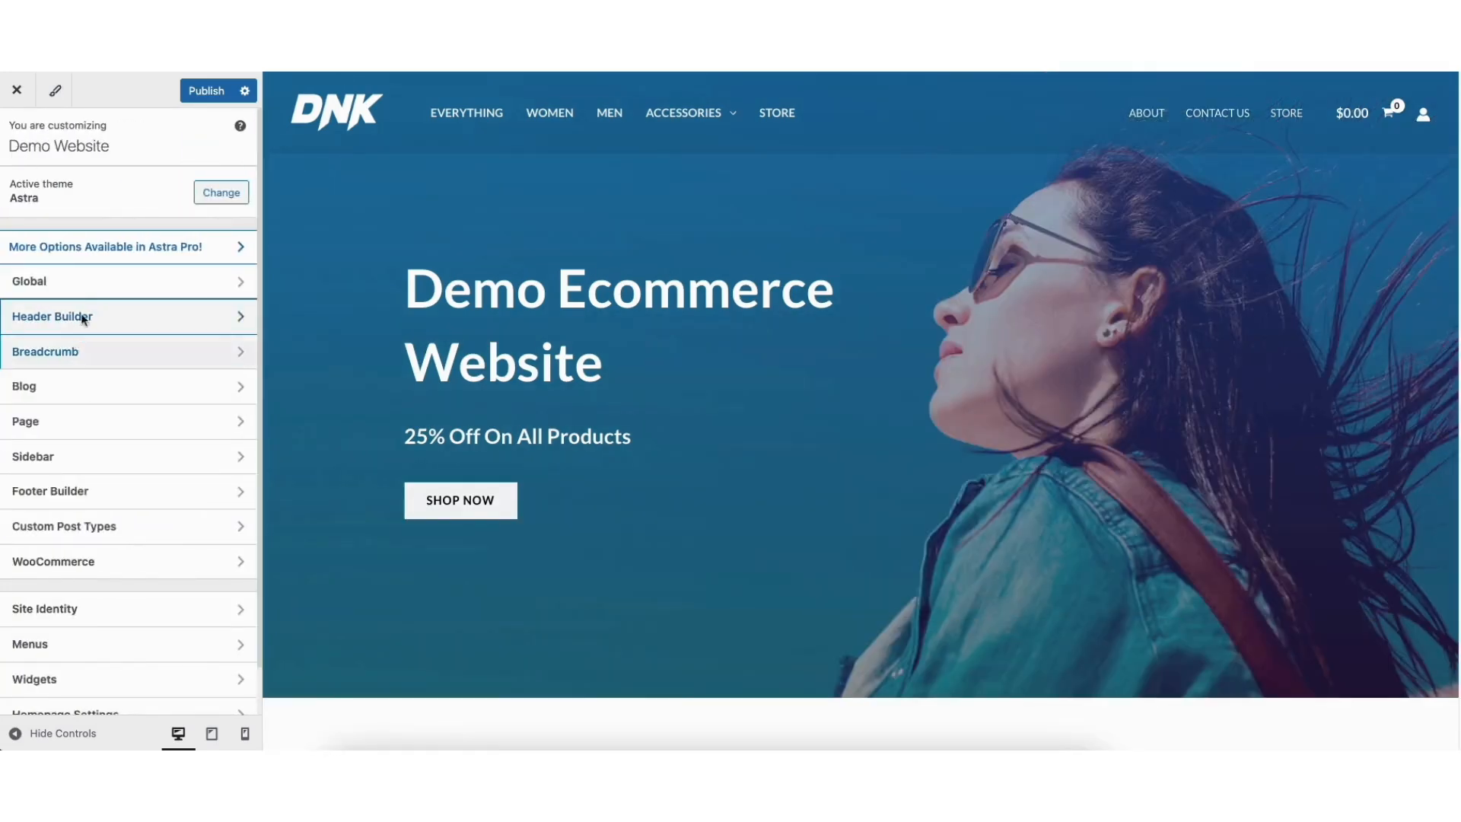
Review the Global Typography and Colors settings, ending on Buttons with 16/28 px padding.
click(87, 282)
click(90, 188)
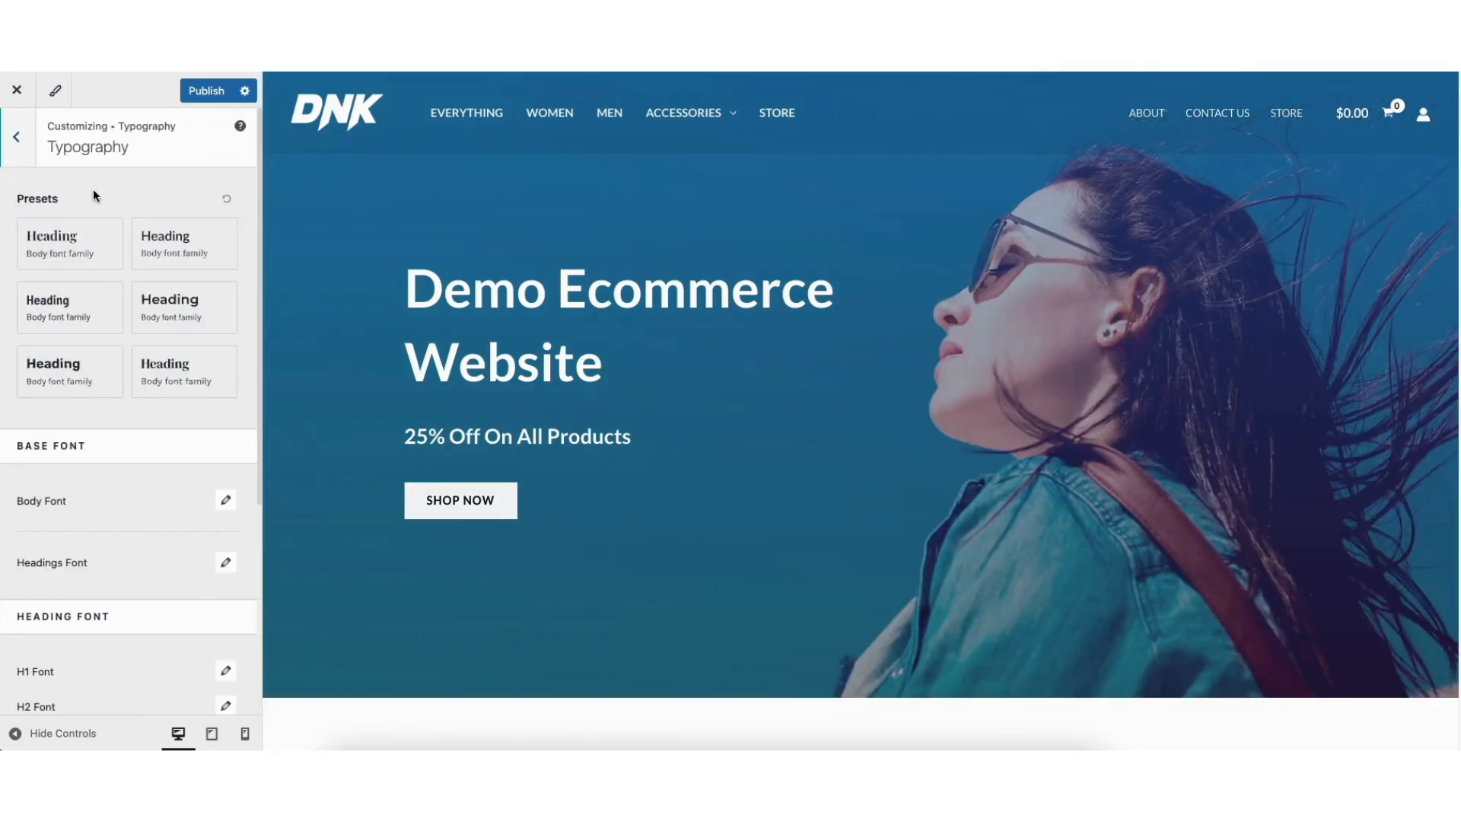
click(17, 138)
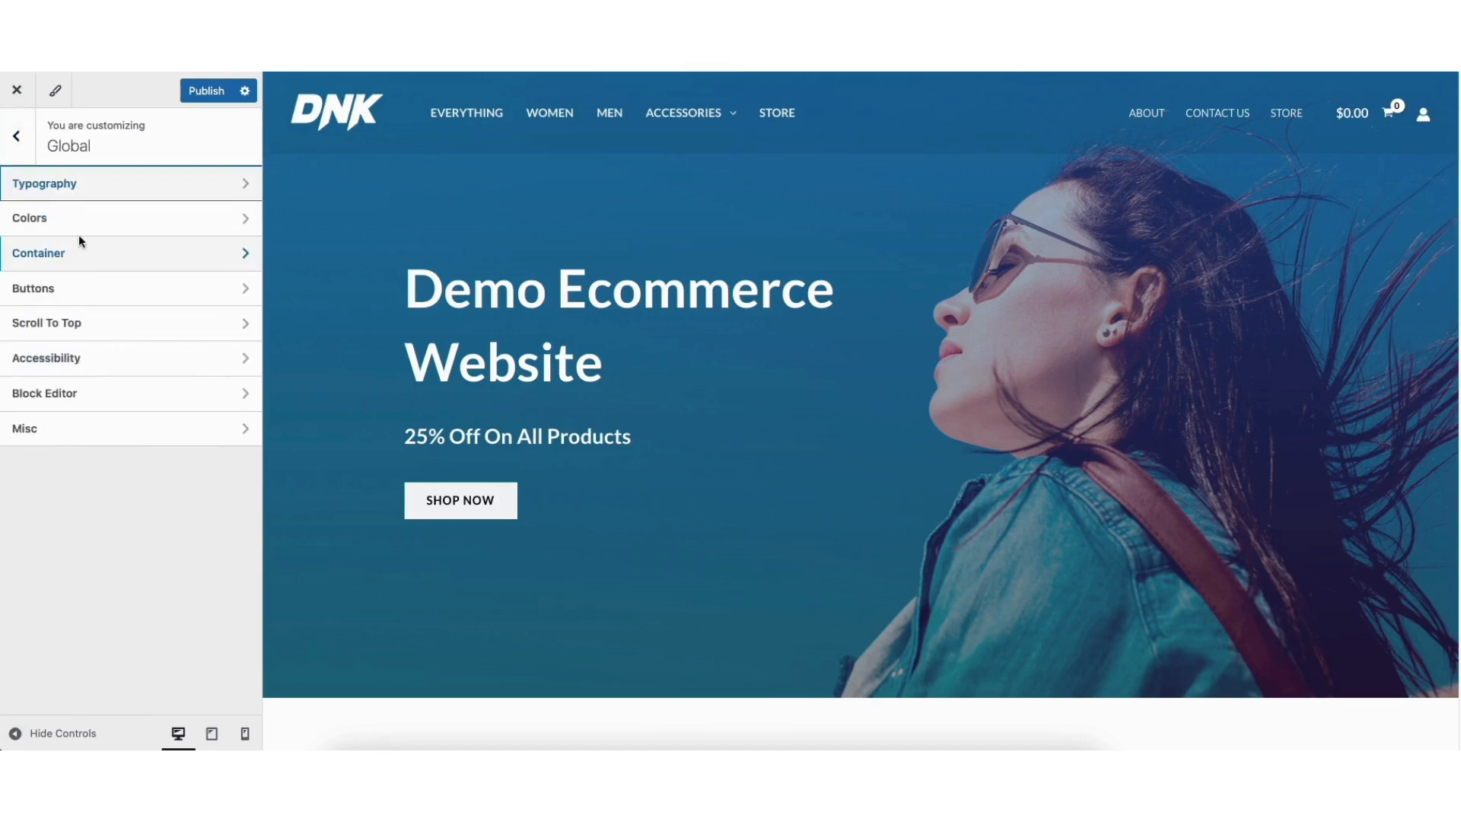
click(82, 224)
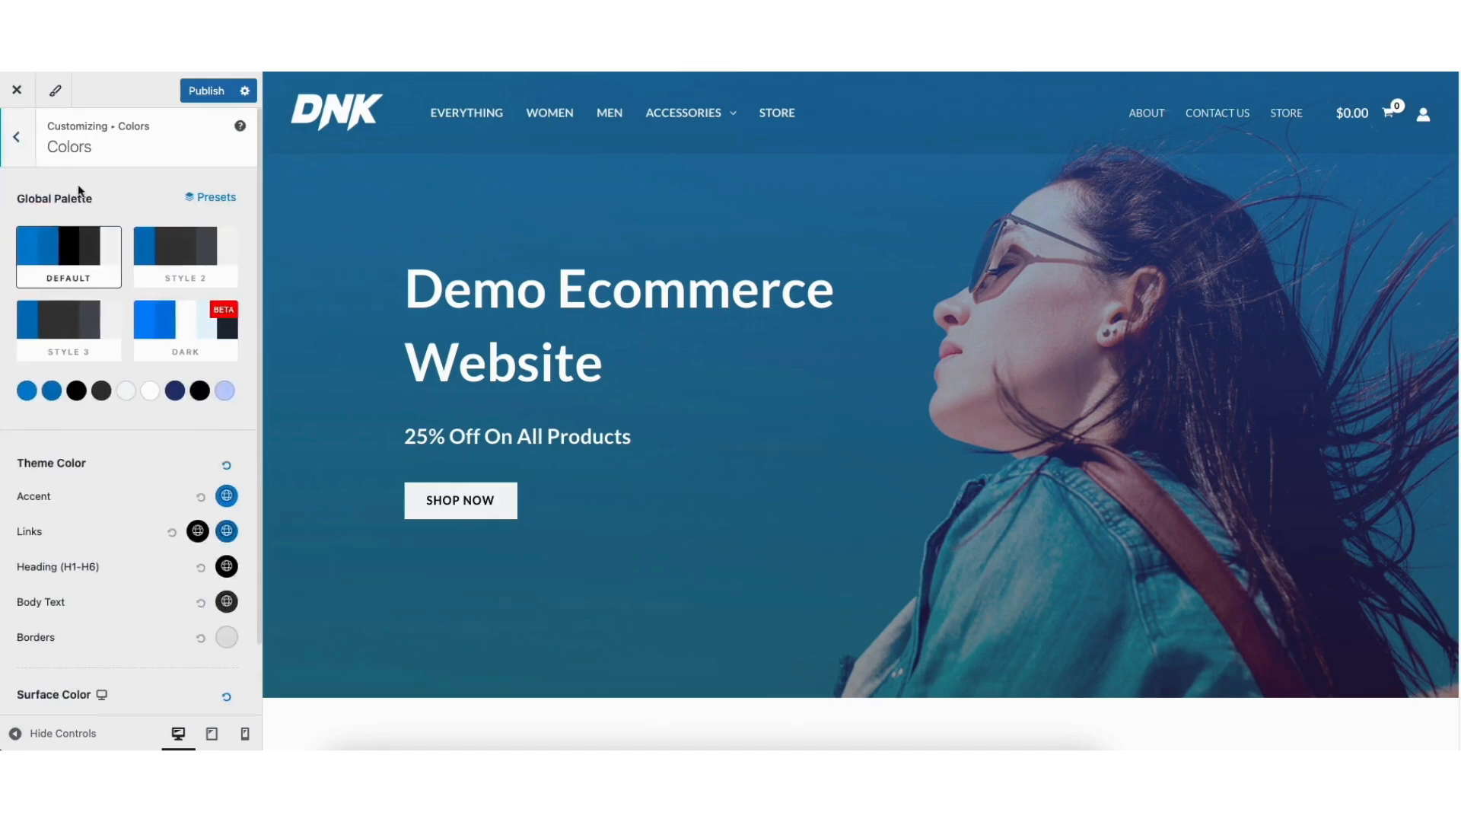
click(24, 142)
click(57, 291)
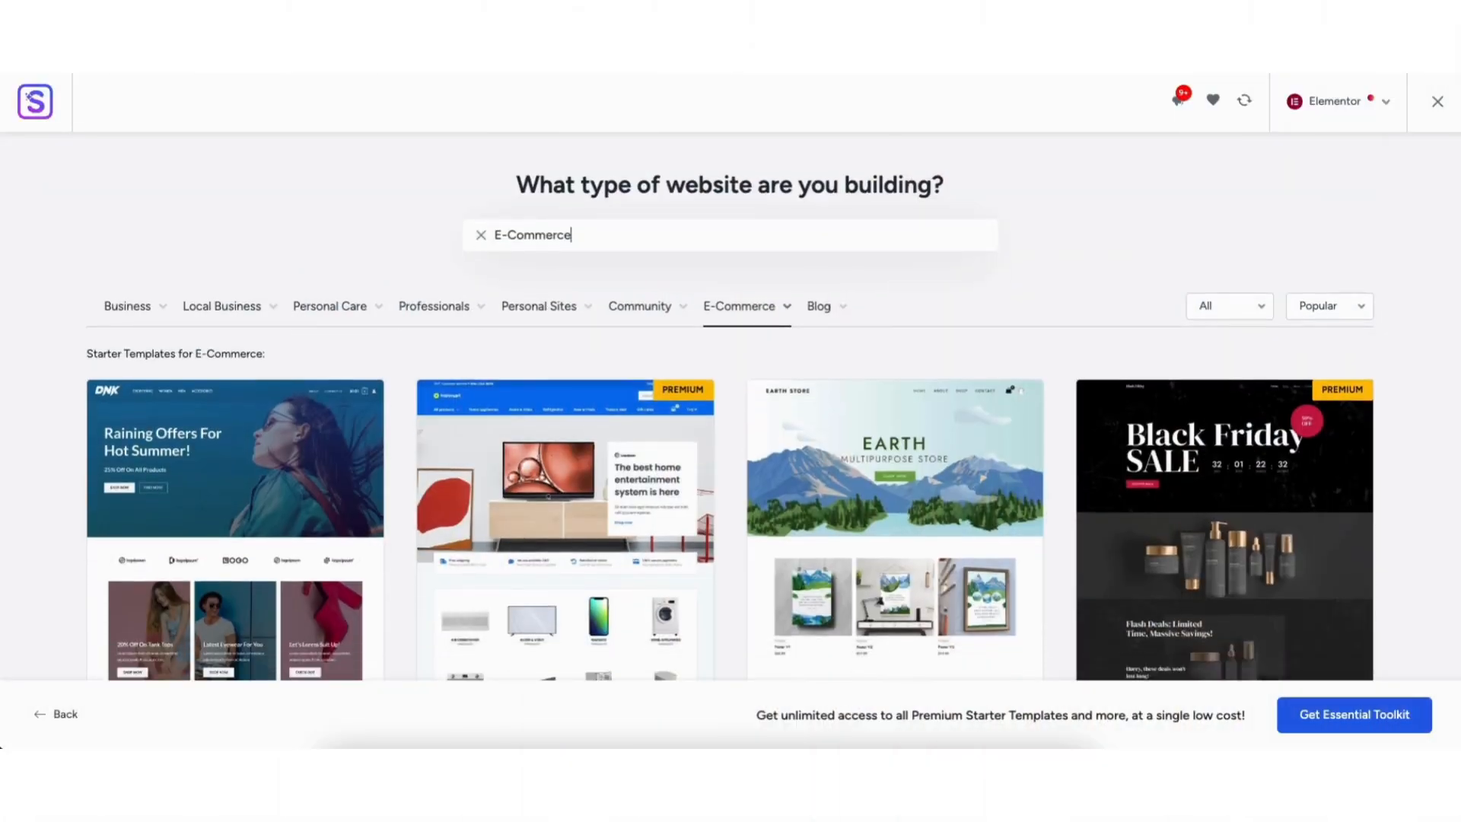
scroll(730, 403, down, 6)
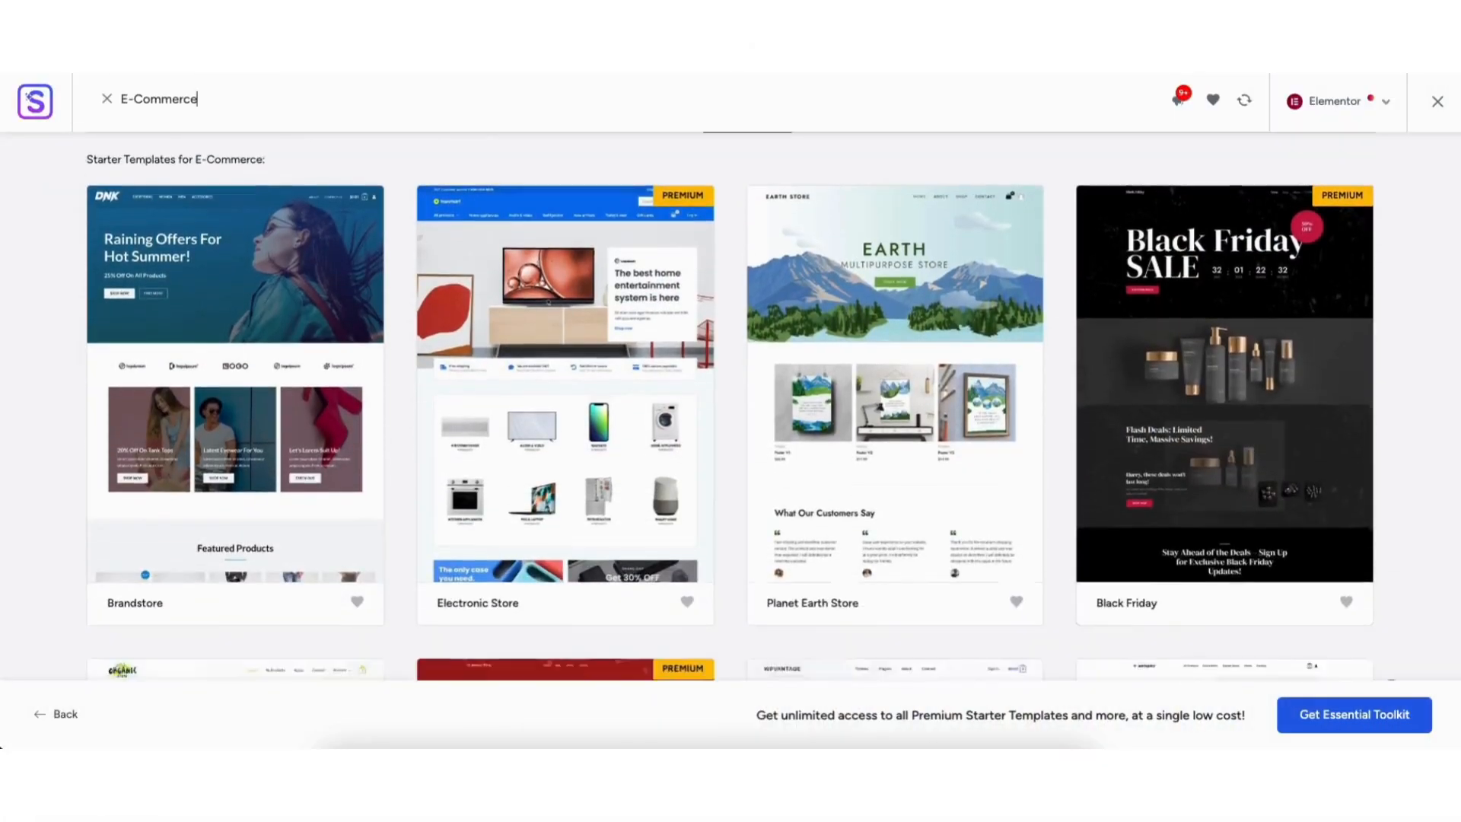
text(Demo Eco)
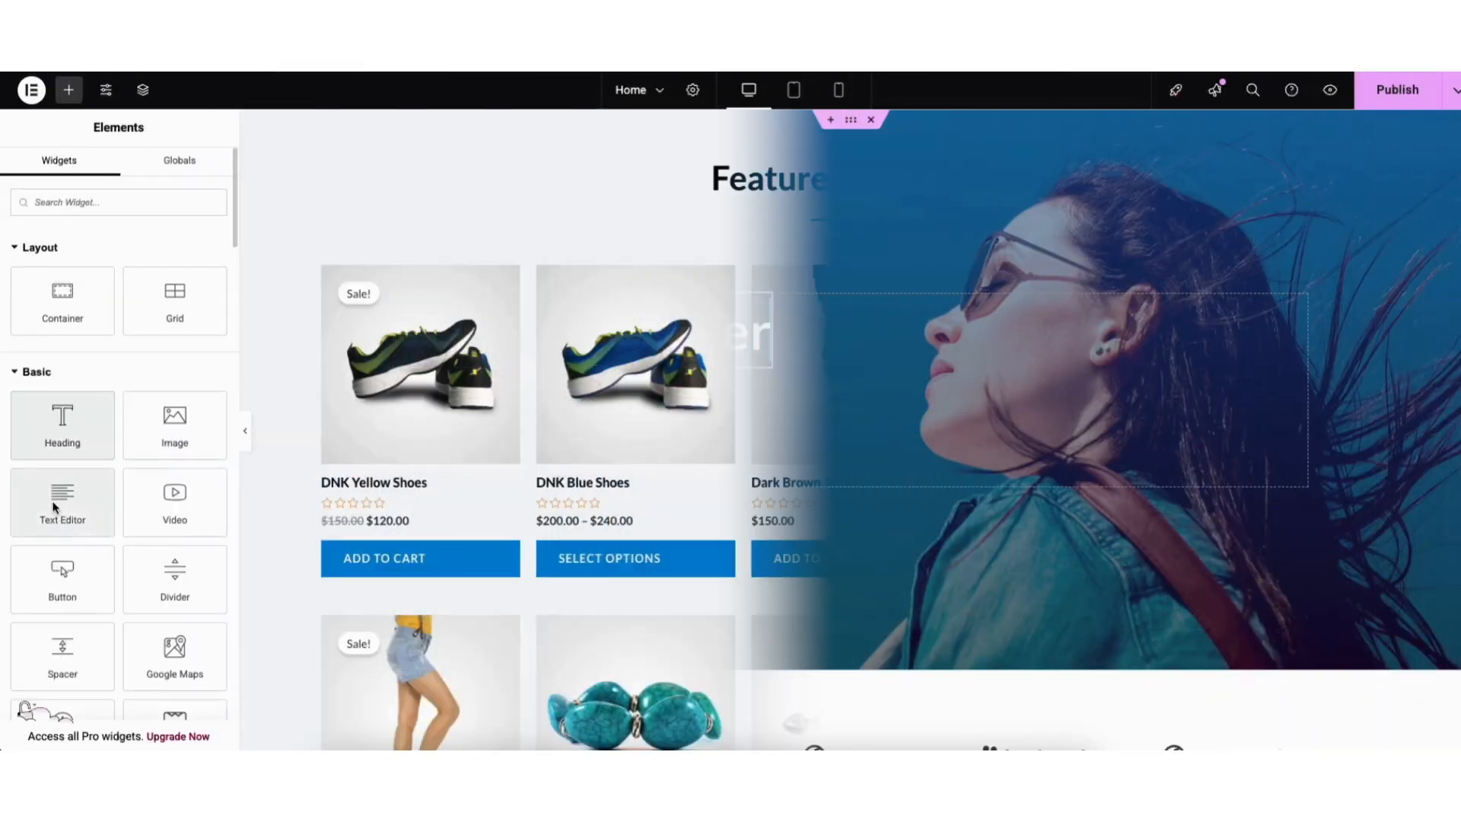
drag(82, 490, 823, 259)
text(Demo E)
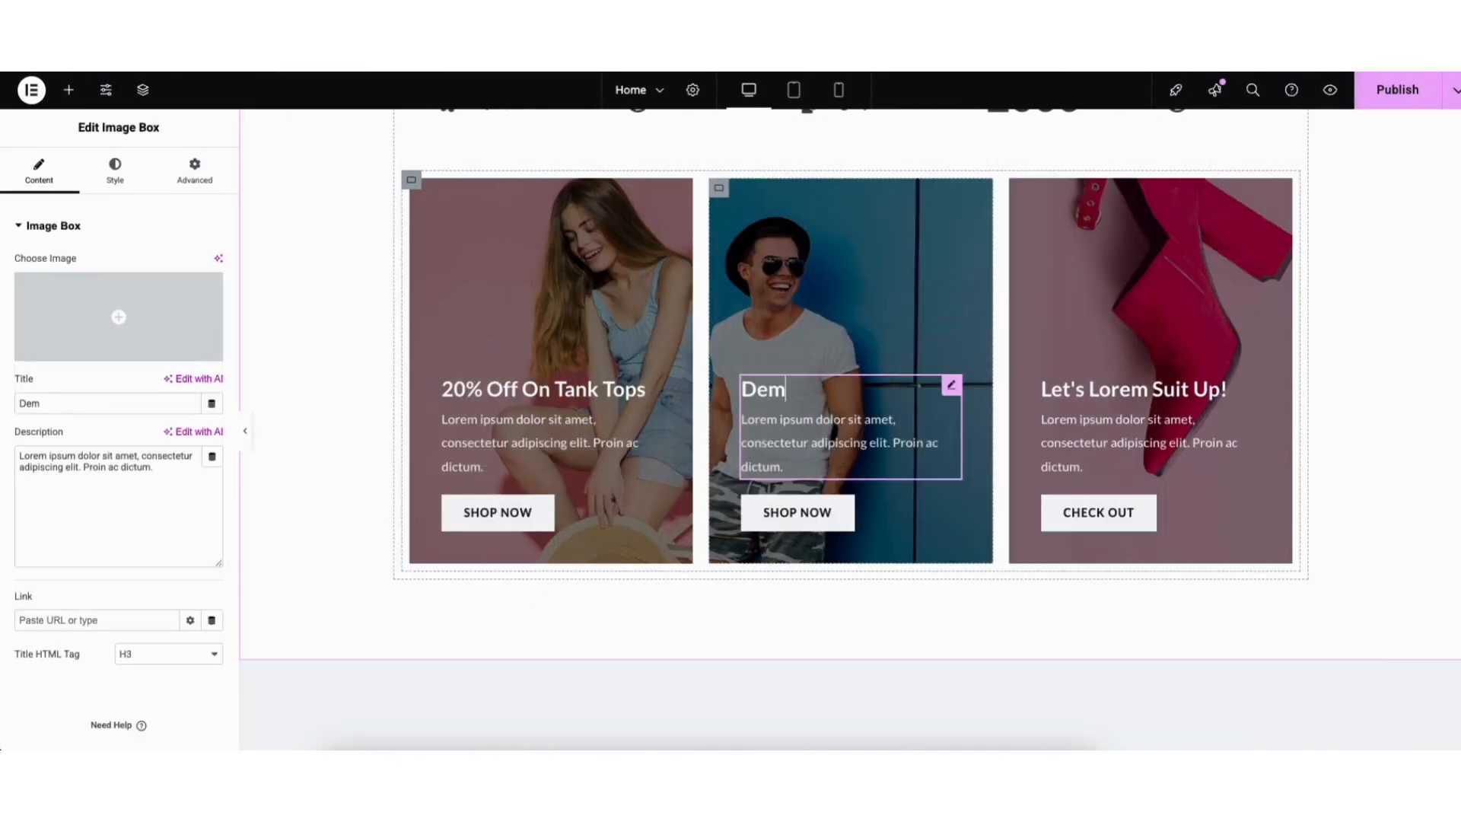
text(commerce)
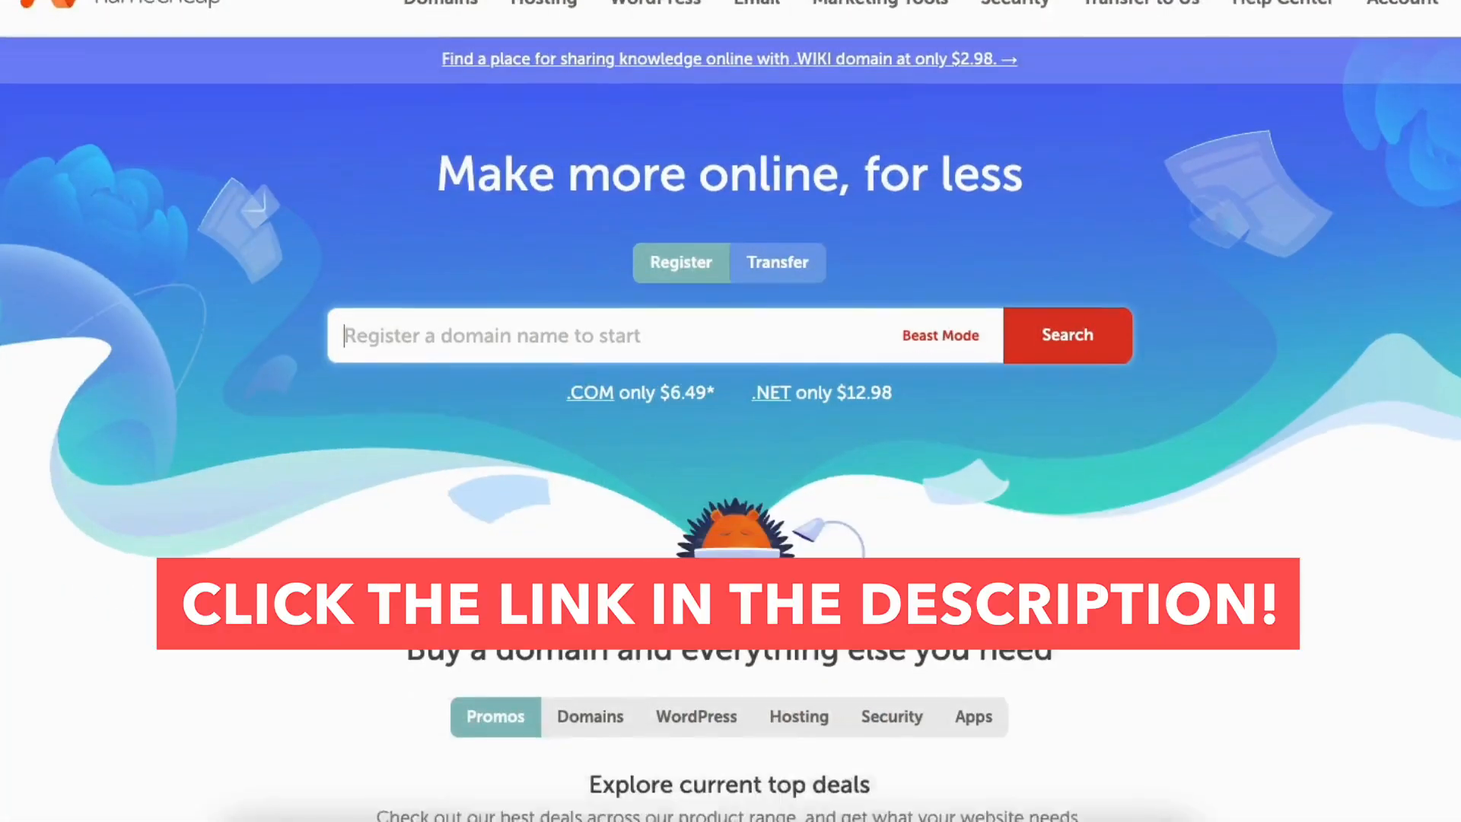
scroll(730, 411, down, 15)
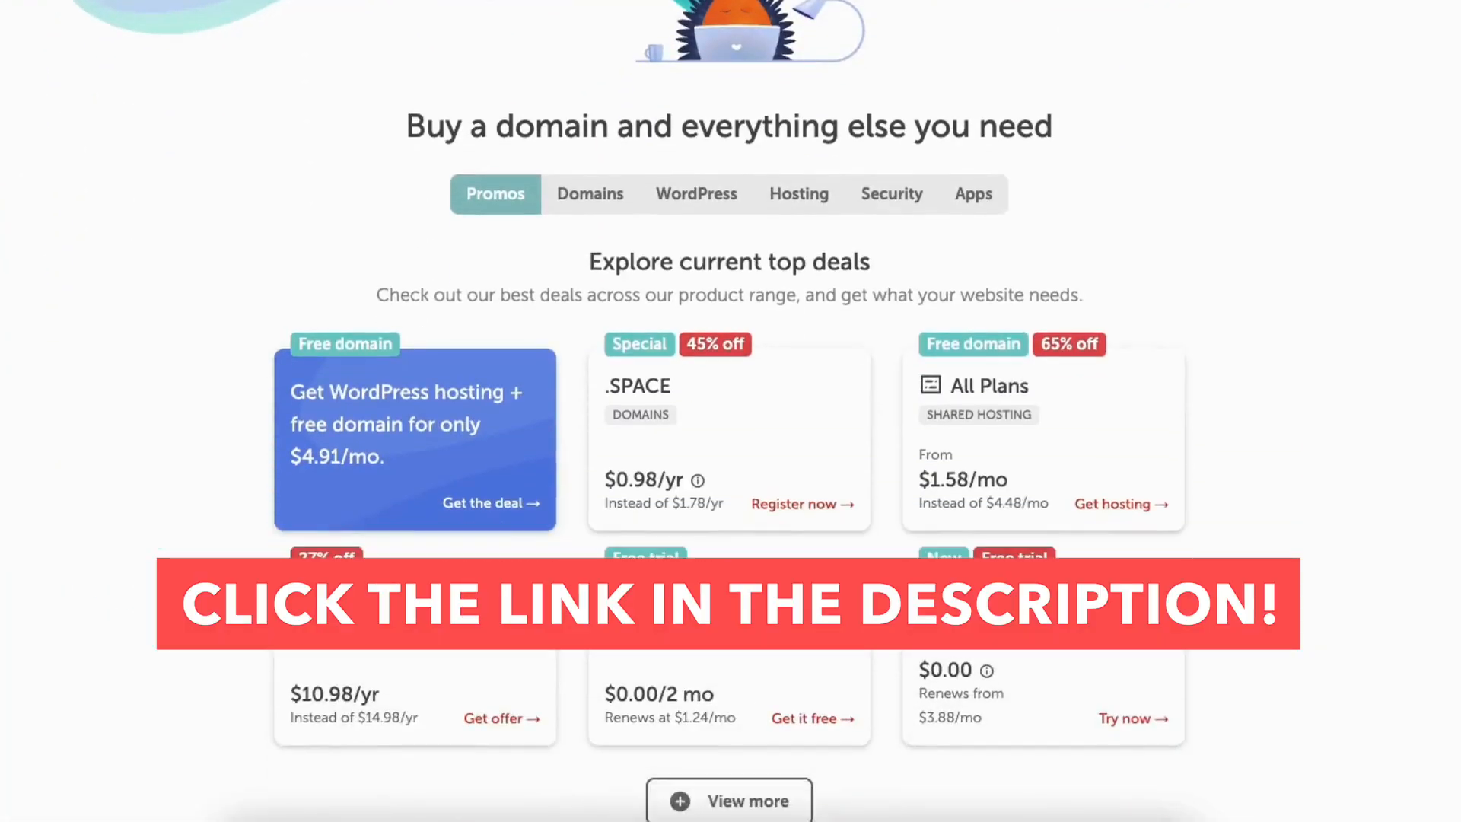